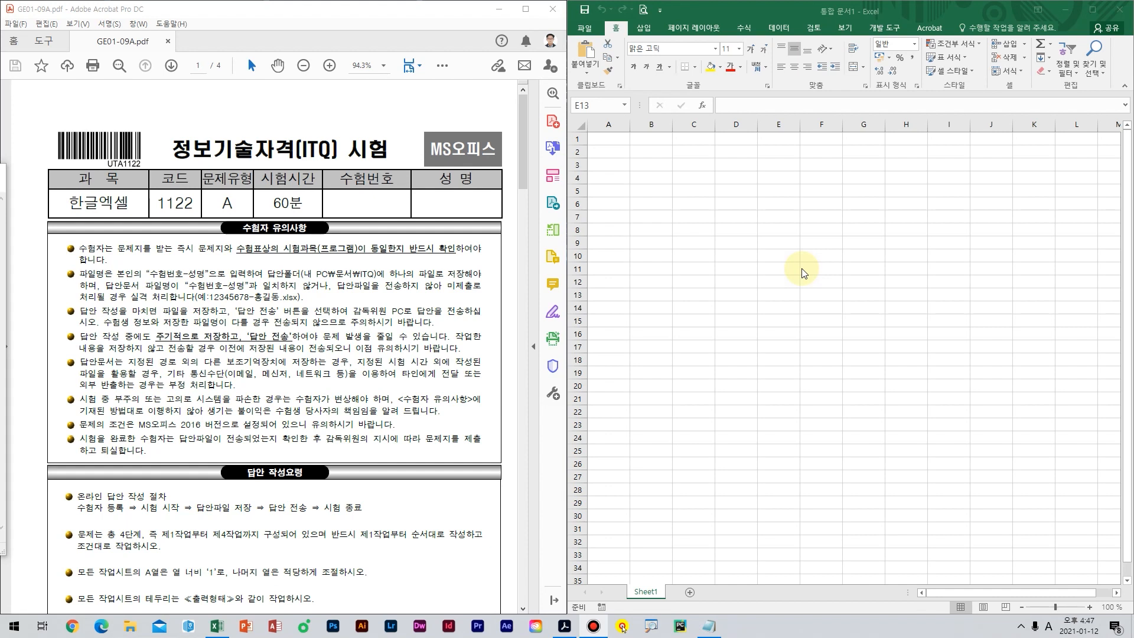
Add two new worksheets to the workbook and group all three sheets together.
left_click(801, 273)
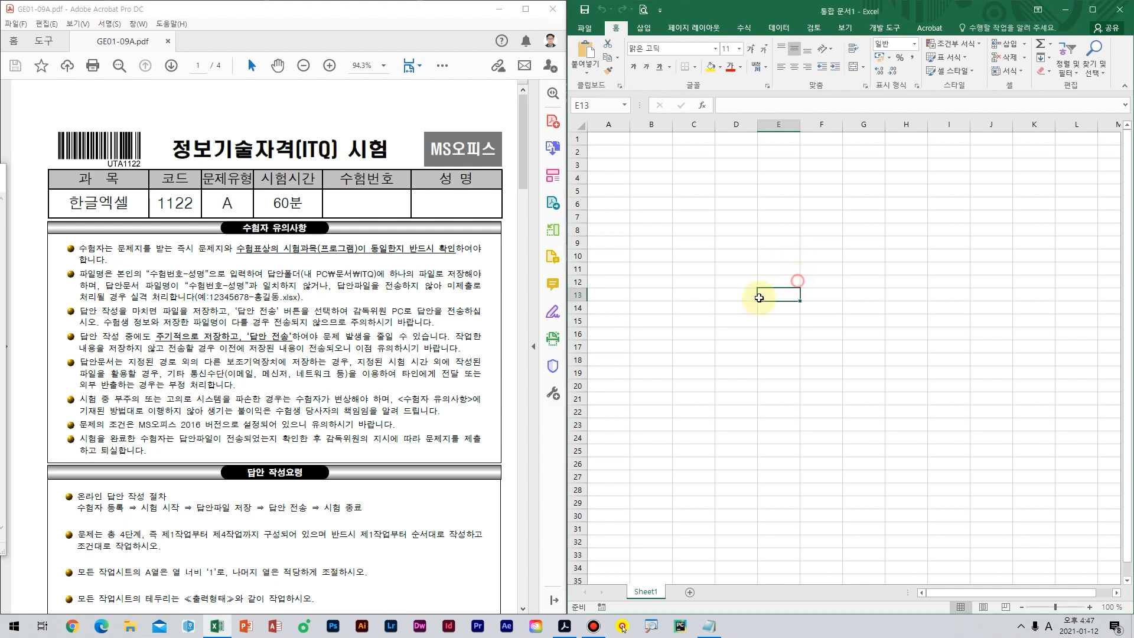
left_click(733, 413)
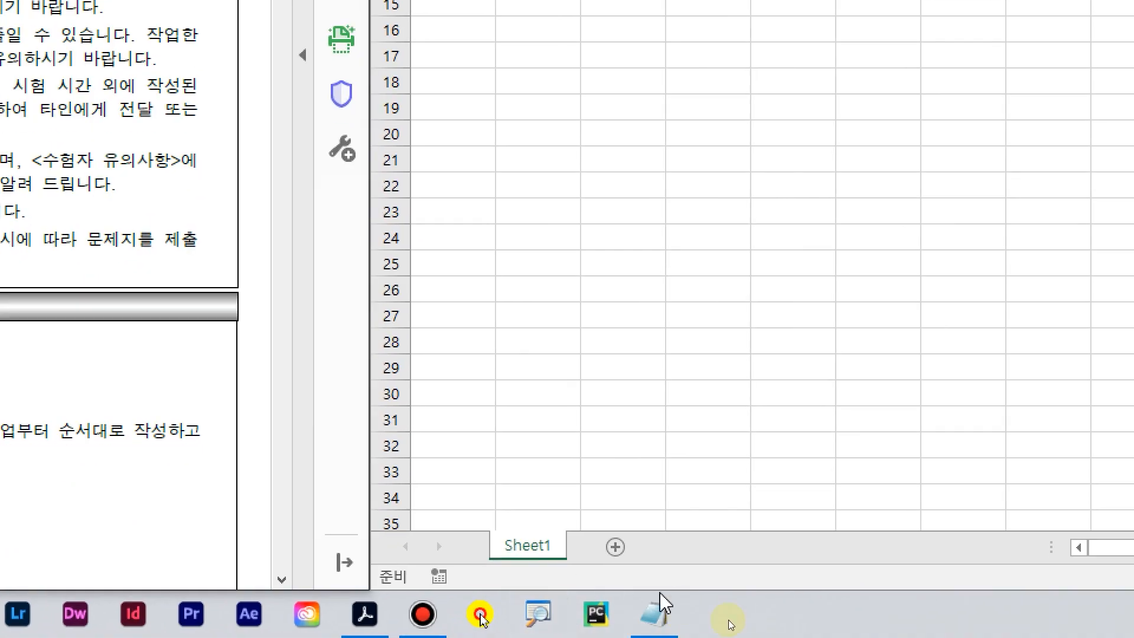
left_click(615, 546)
left_click(692, 546)
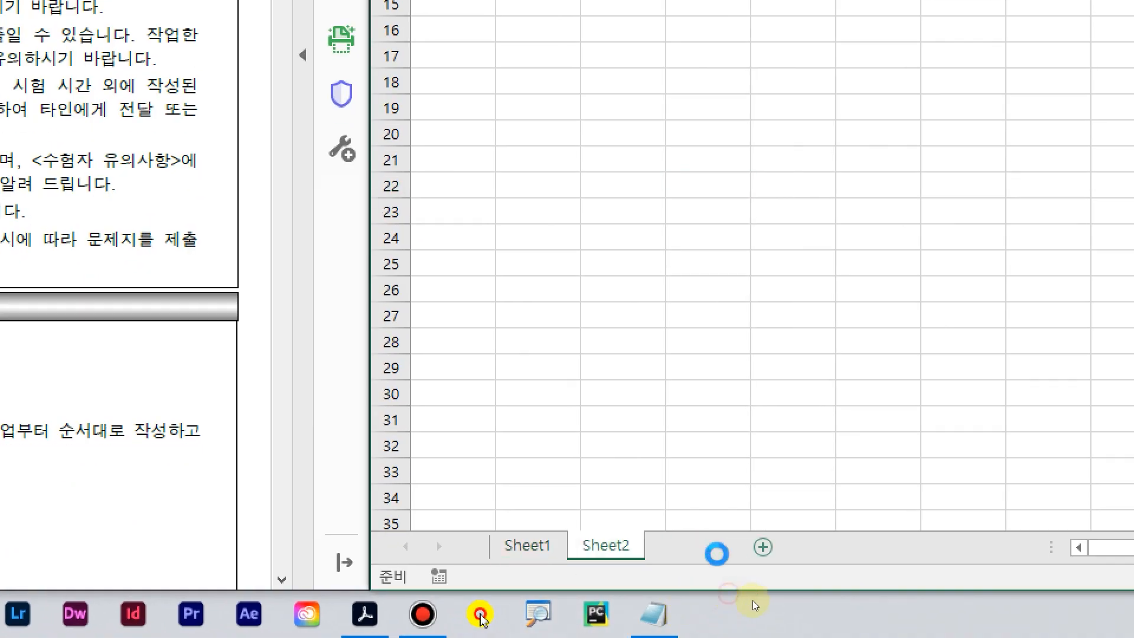
left_click(539, 548, "shift")
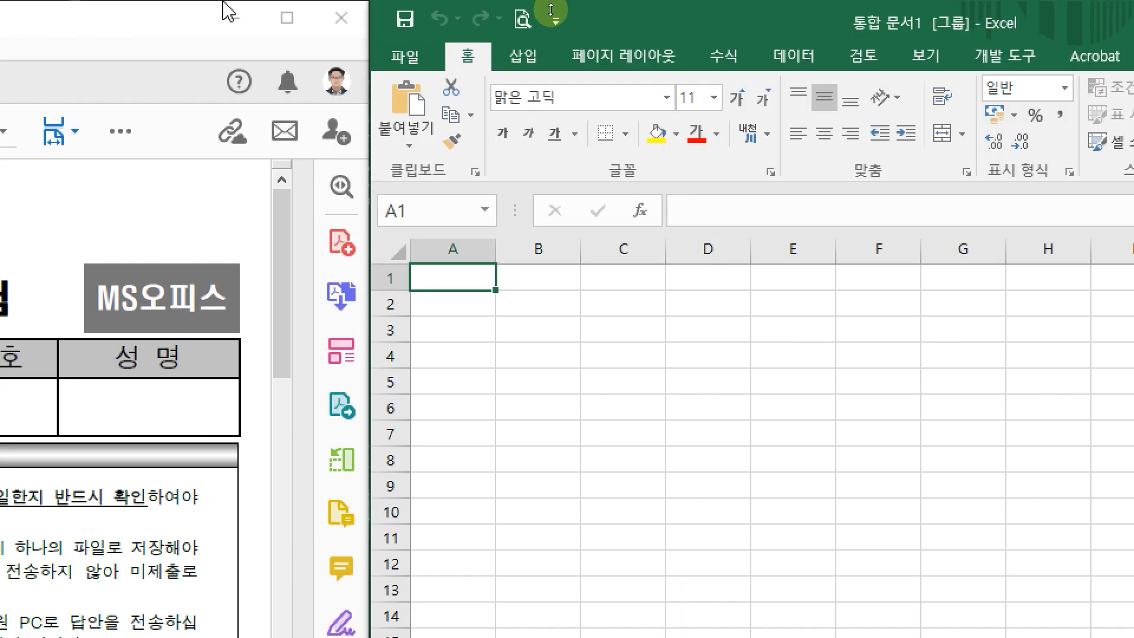
Set the width of column A to 1 on all grouped sheets.
left_click(453, 248)
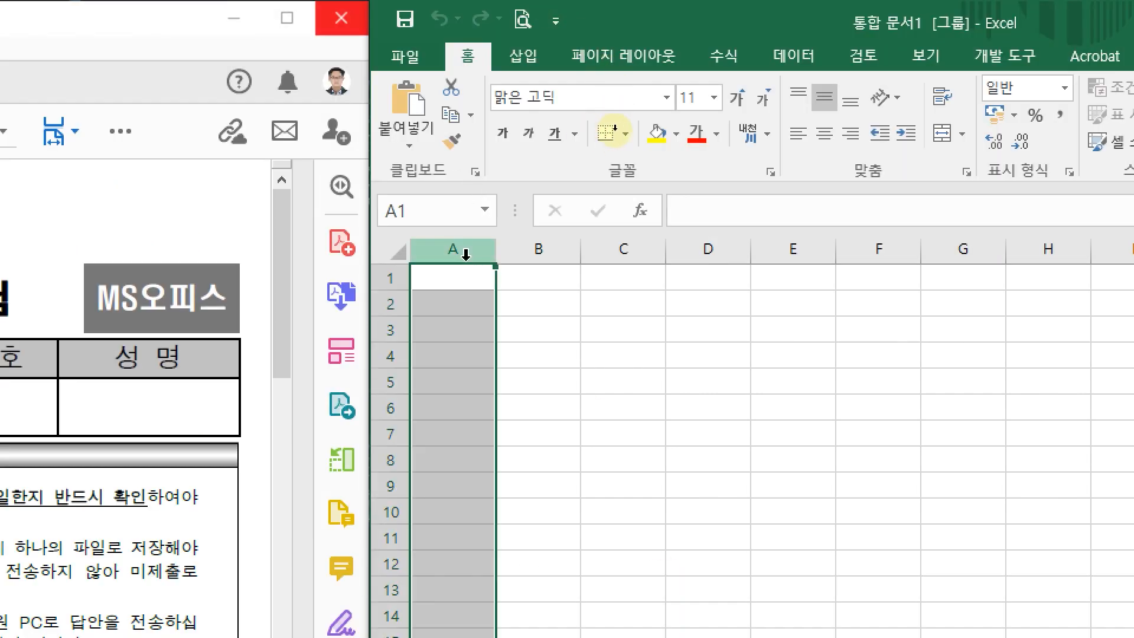
right_click(482, 253)
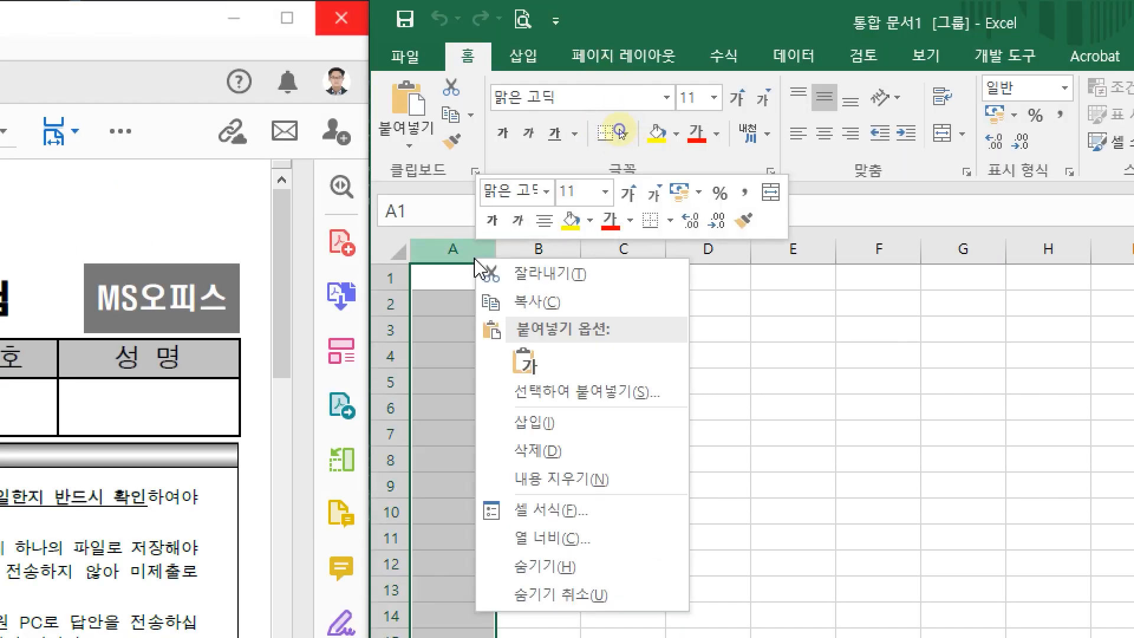
left_click(628, 538)
type("1")
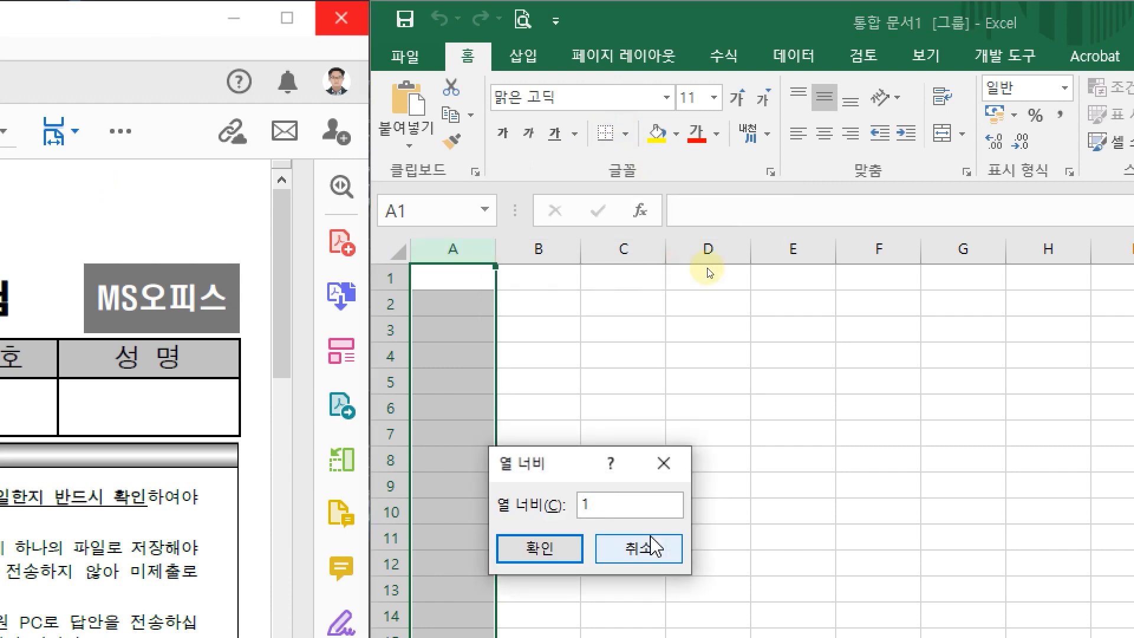
key("Return")
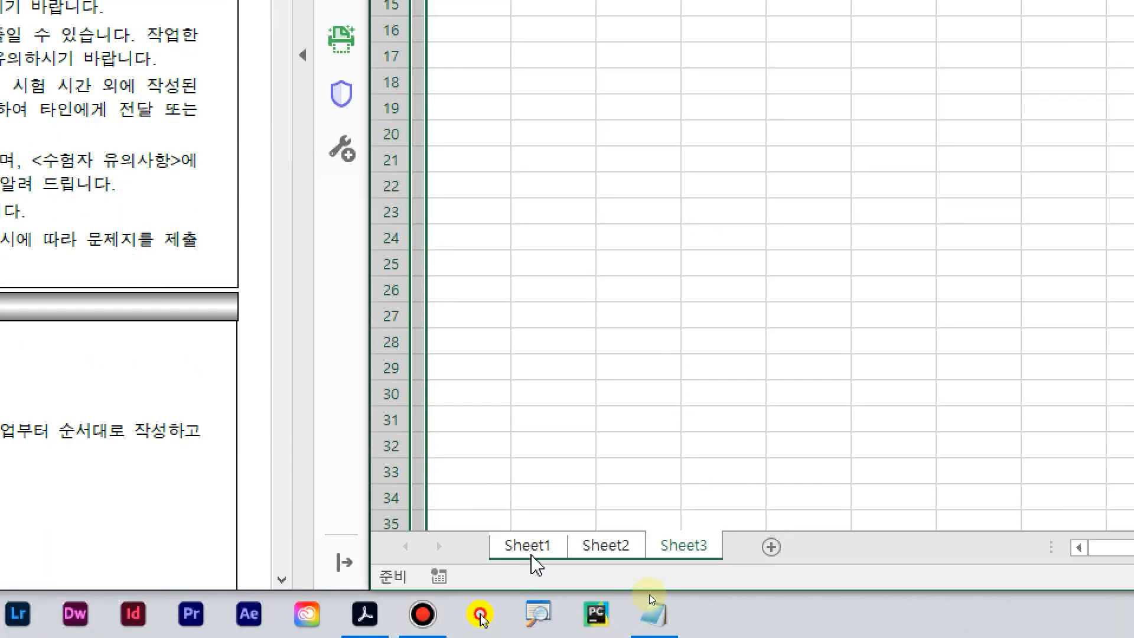
Rename the three worksheets in order as 제1작업, 제2작업 and 제3작업.
double_click(532, 545)
type("제1작업")
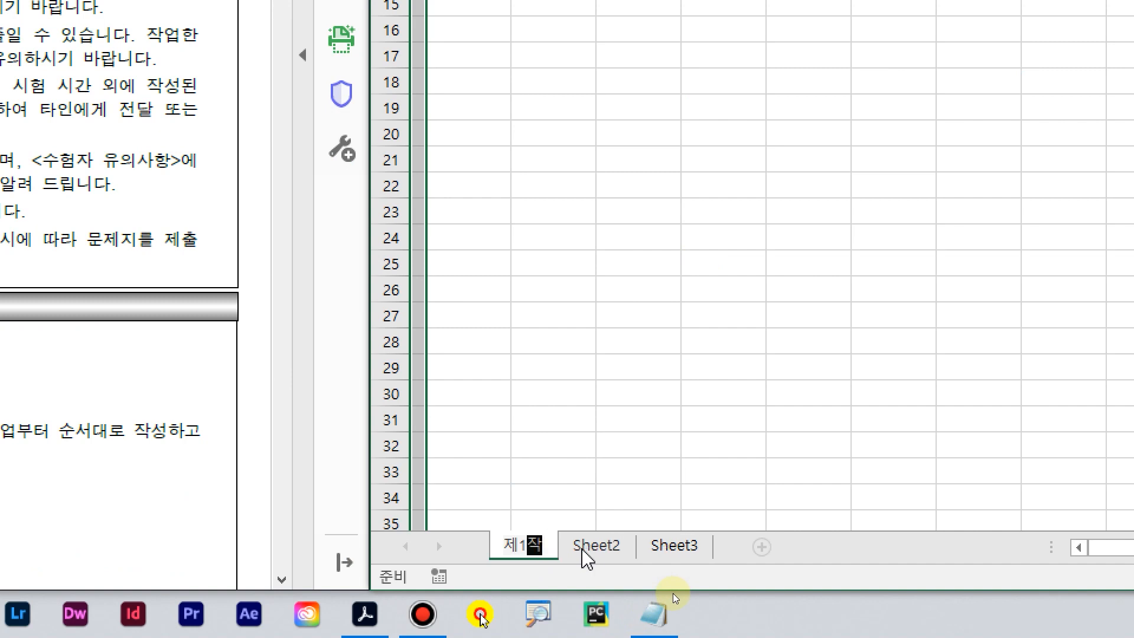
double_click(608, 546)
type("제")
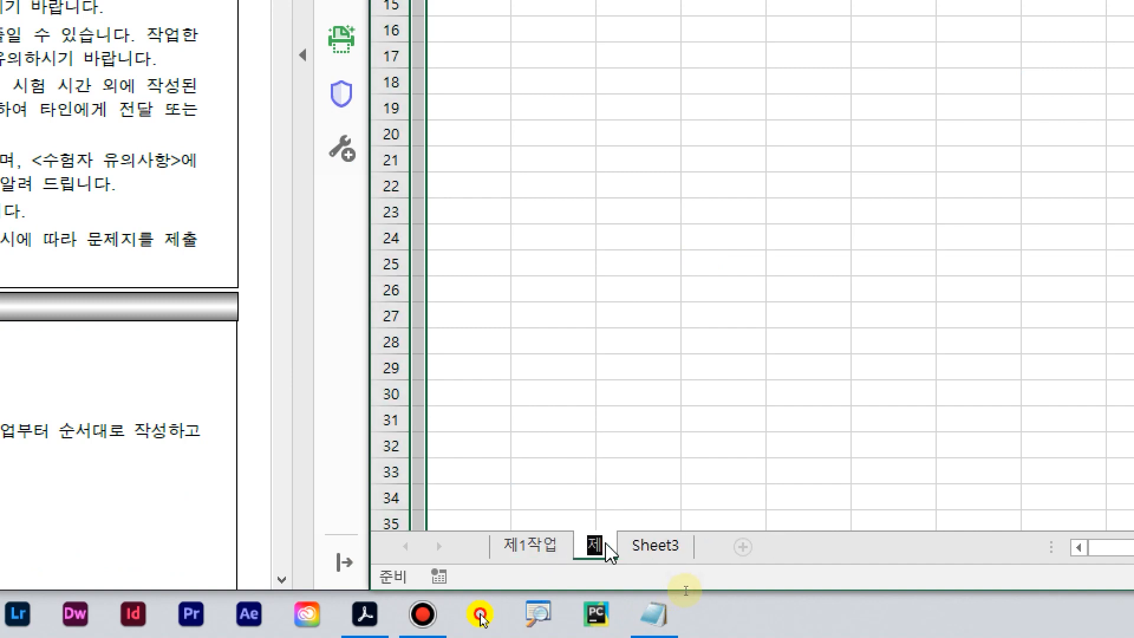
type("2작ㅇ업")
double_click(691, 546)
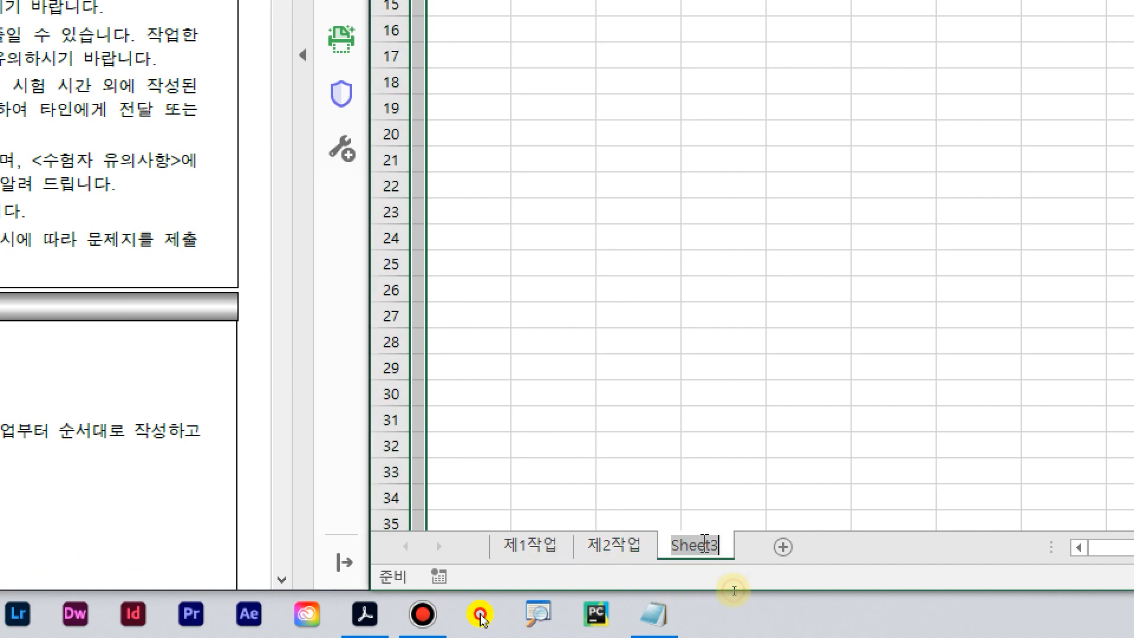
type("제3작업")
key("Return")
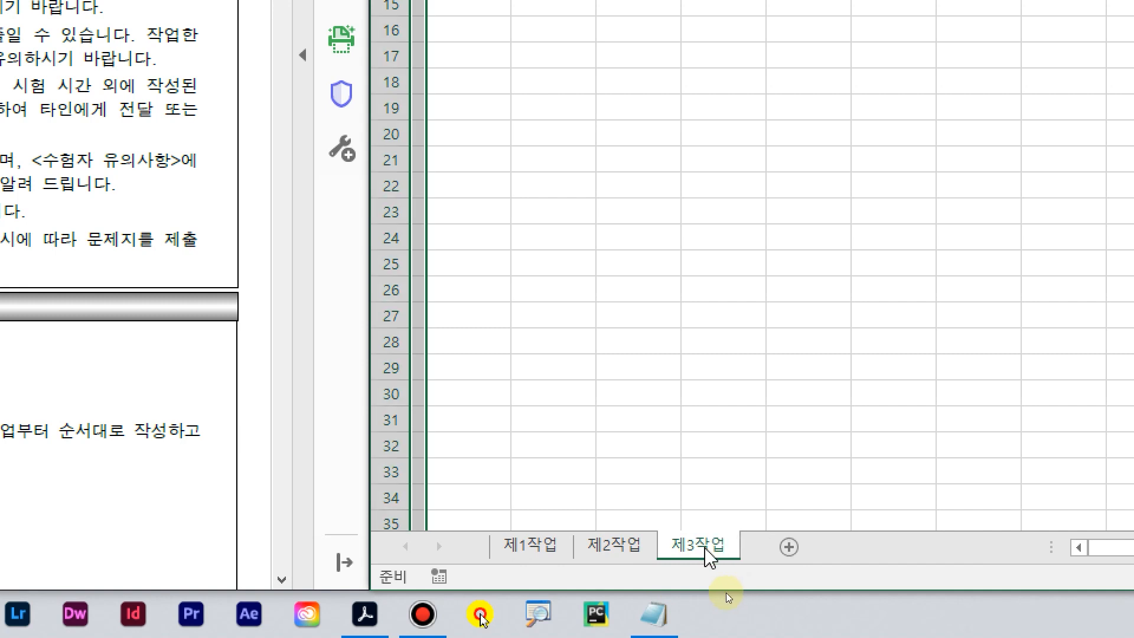
On the 제1작업 sheet, select the table range B4:J14 and enter the header 회원코드 in B4.
left_click(532, 552)
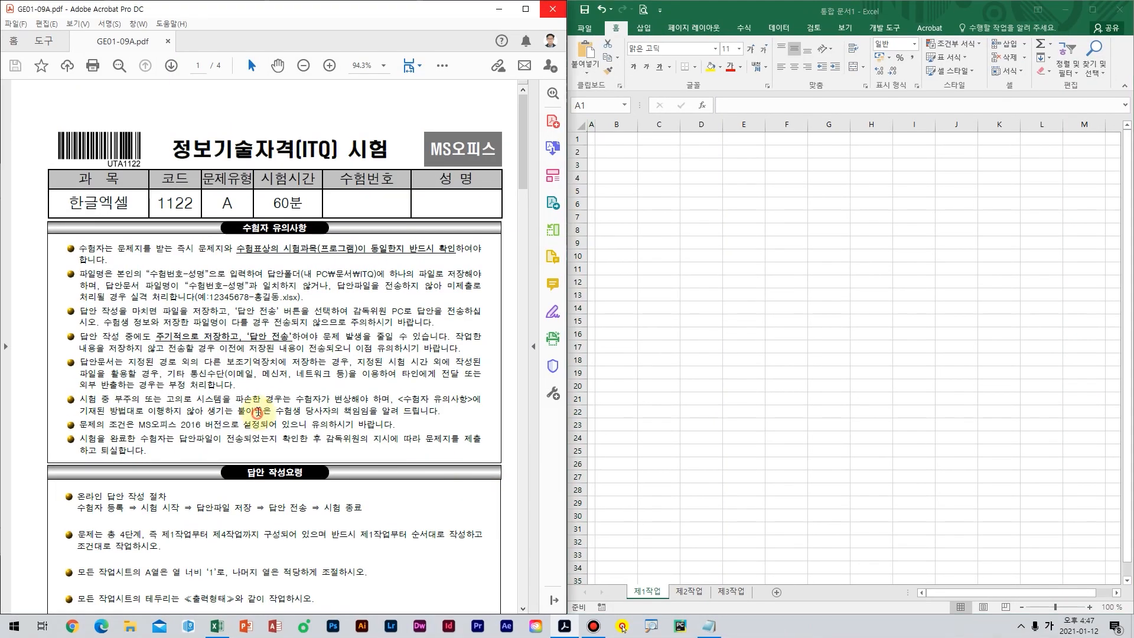
scroll(273, 400, "down", 3)
scroll(273, 401, "down", 5)
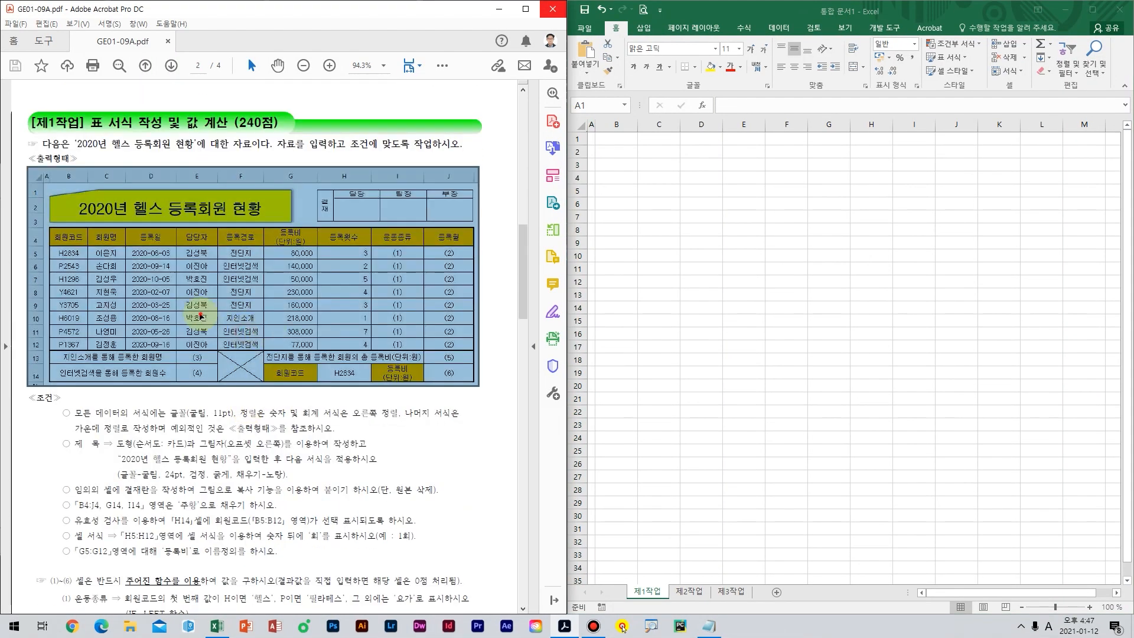
left_click(906, 230)
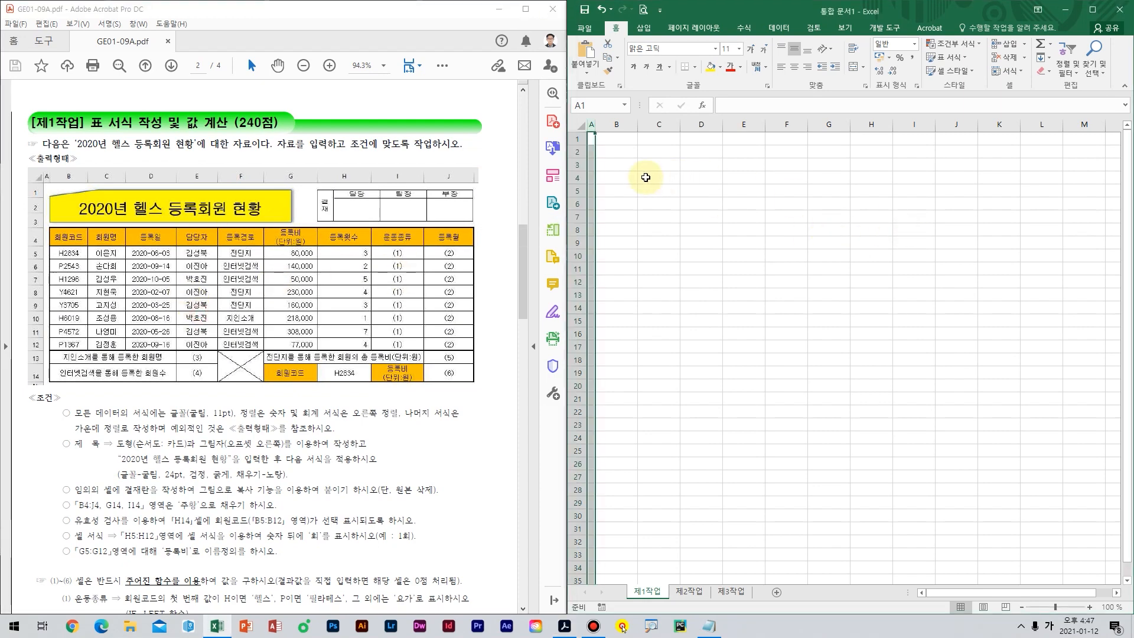
left_click(621, 183)
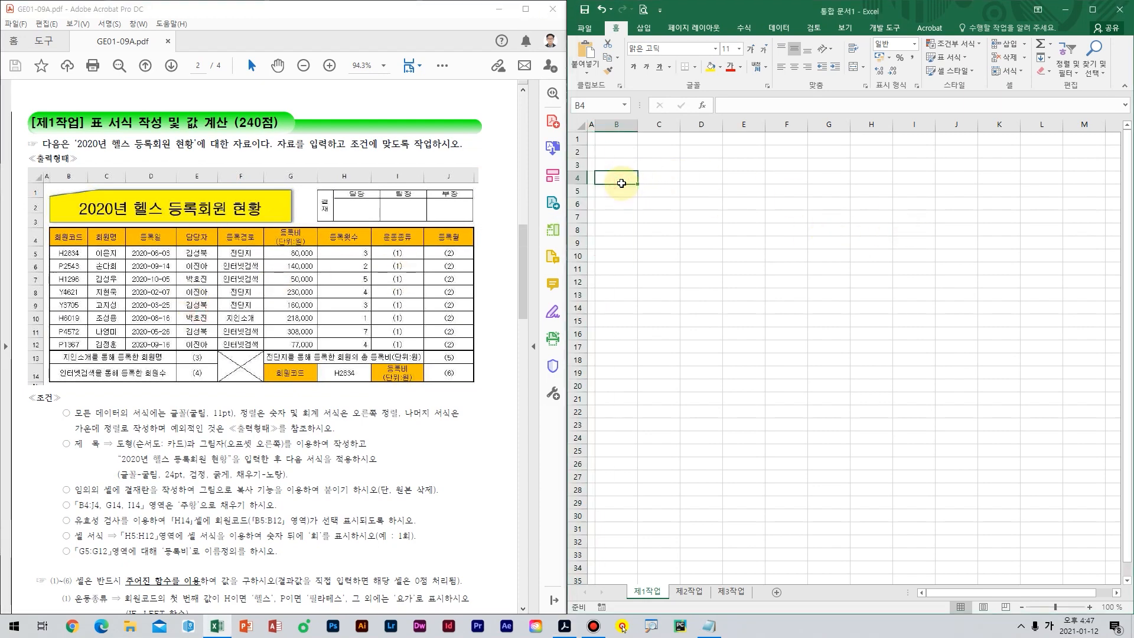
left_click_drag(622, 183, 935, 310)
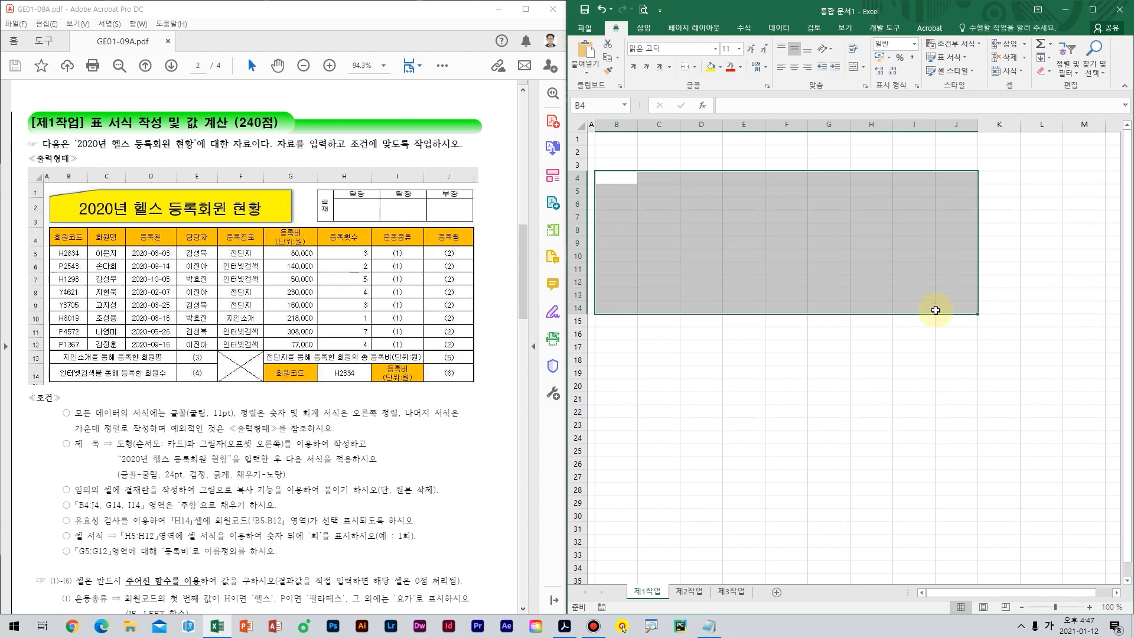
type("ㅗ")
key("BackSpace")
type("ㅗㅎ")
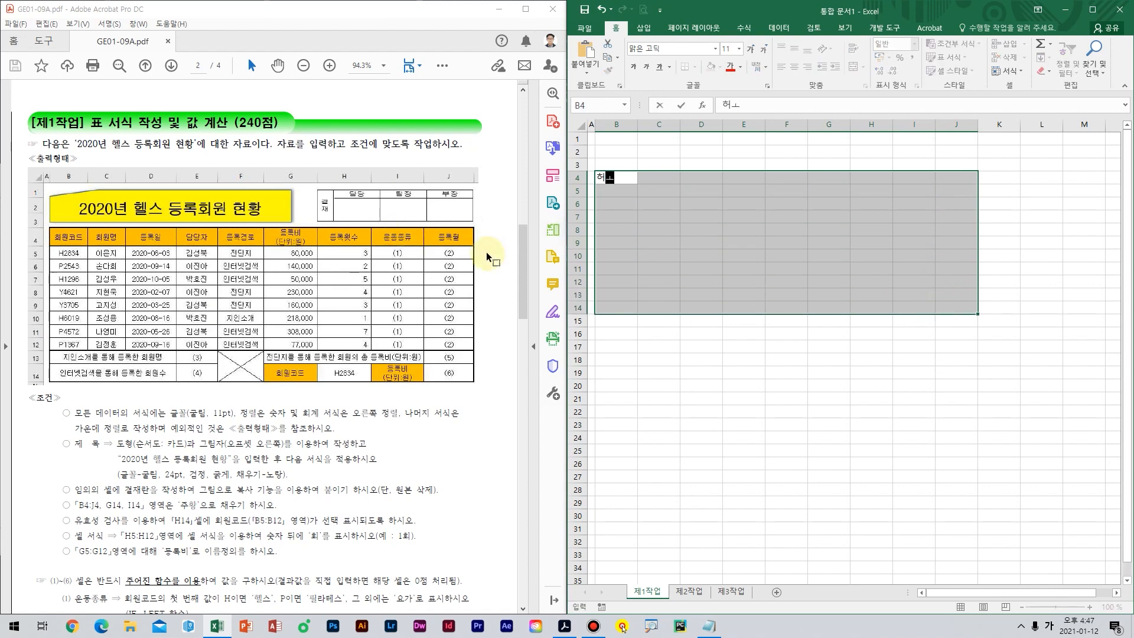
key("BackSpace")
key("BackSpace")
type("회원코드")
key("Return")
Enter the first four member codes from the exam table in cells B5 to B8.
key("Hangul")
type("H2834")
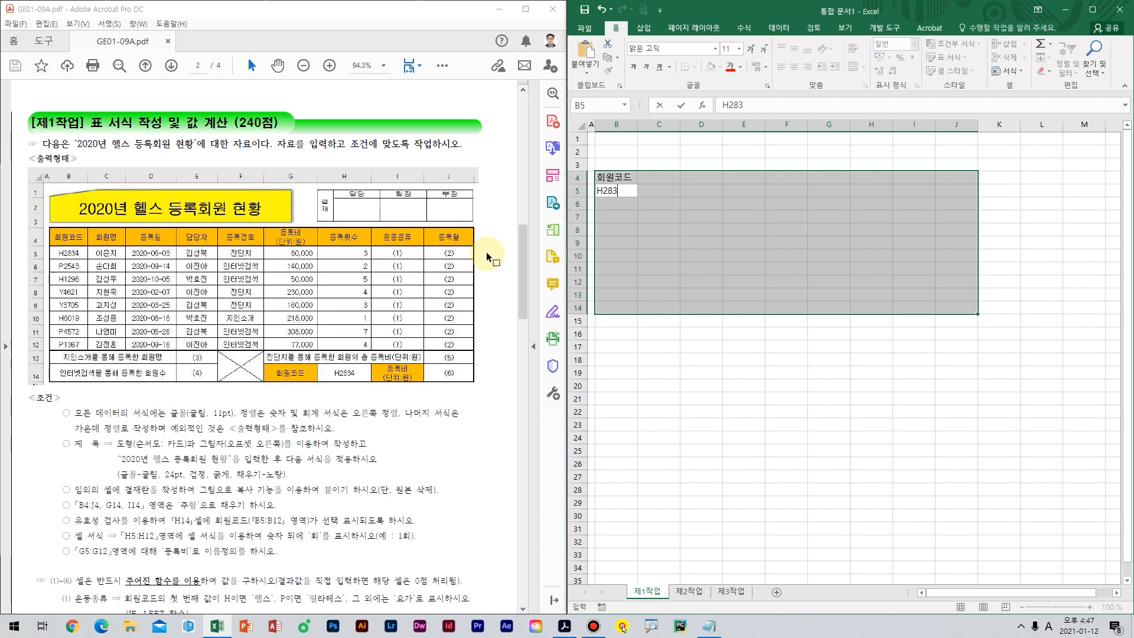
key("Return")
type("P2543")
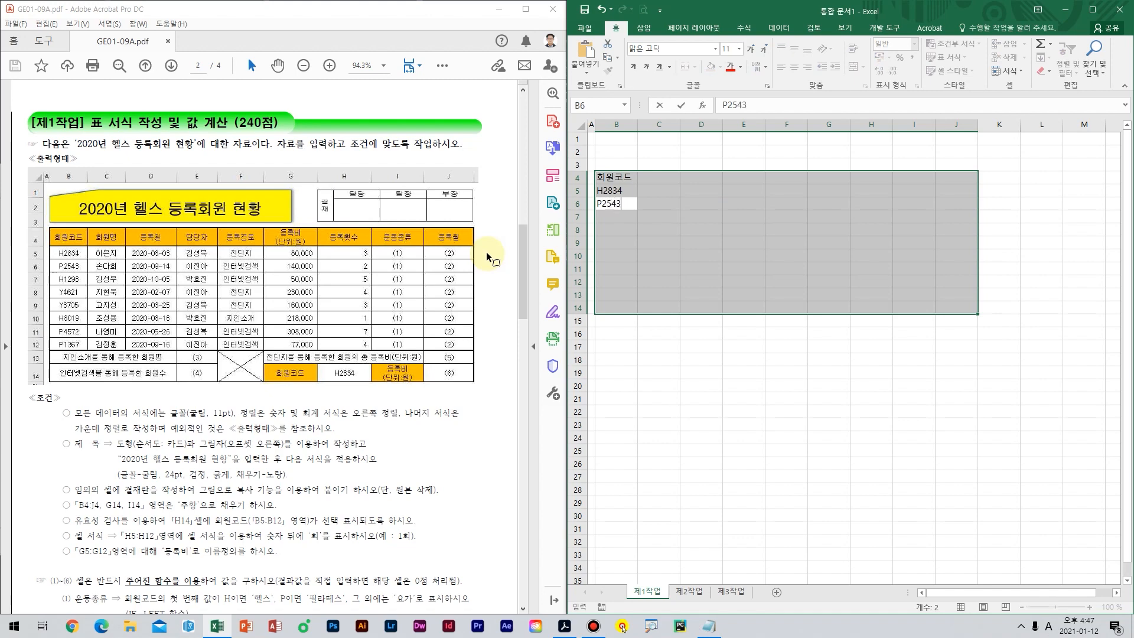
key("Return")
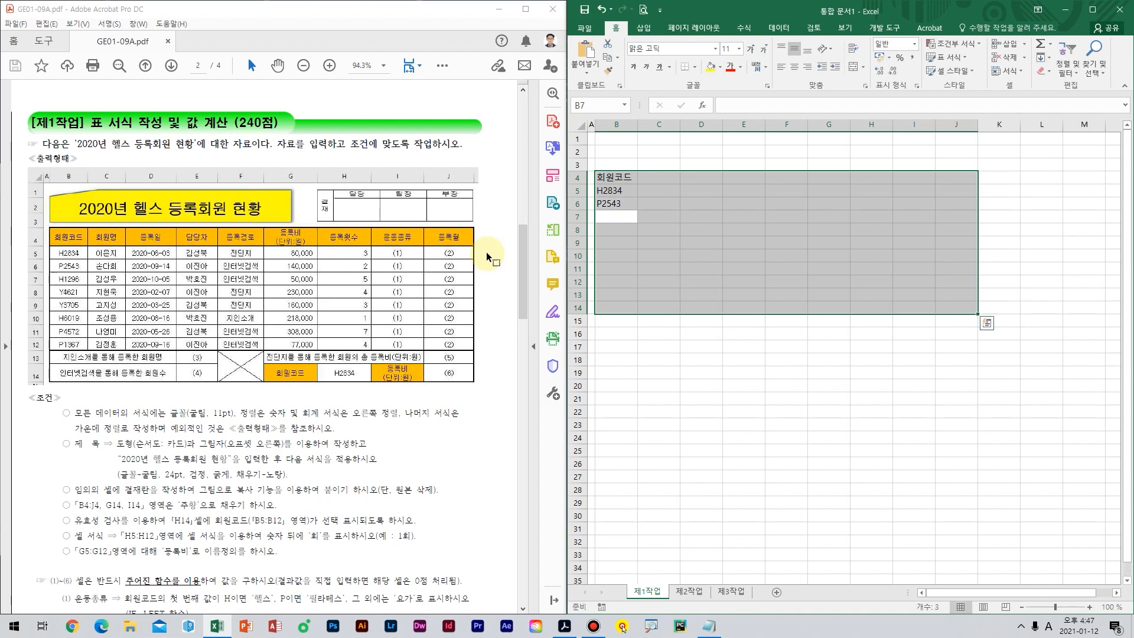
type("H12963")
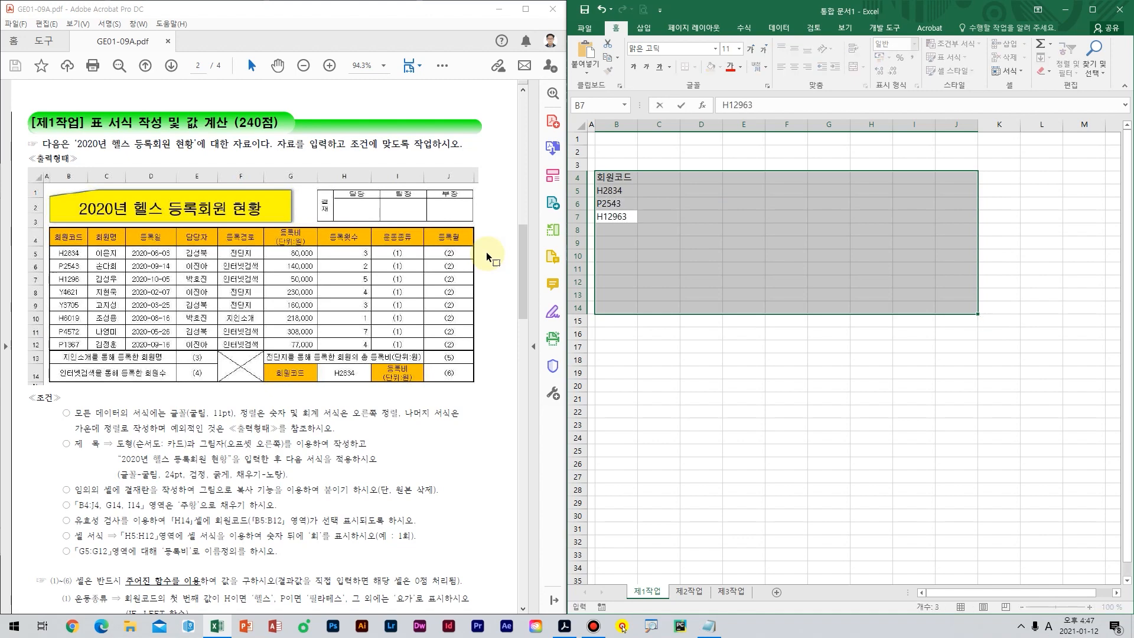
key("Return")
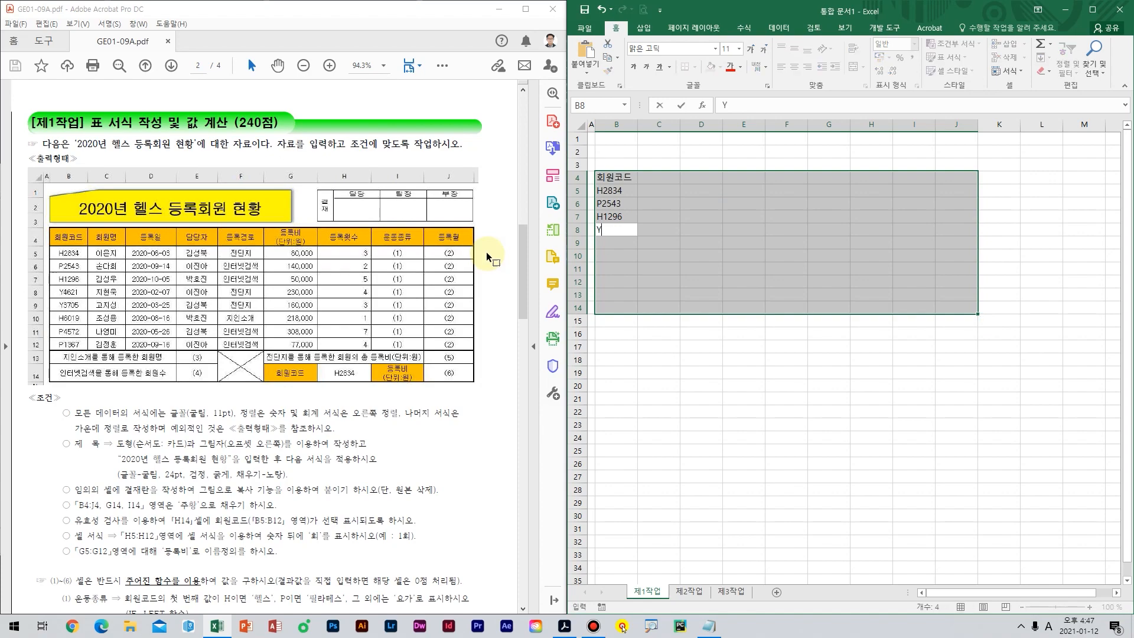
type("Y4621")
key("Return")
Enter the remaining four member codes from the exam table in cells B9 to B12.
left_click(116, 258)
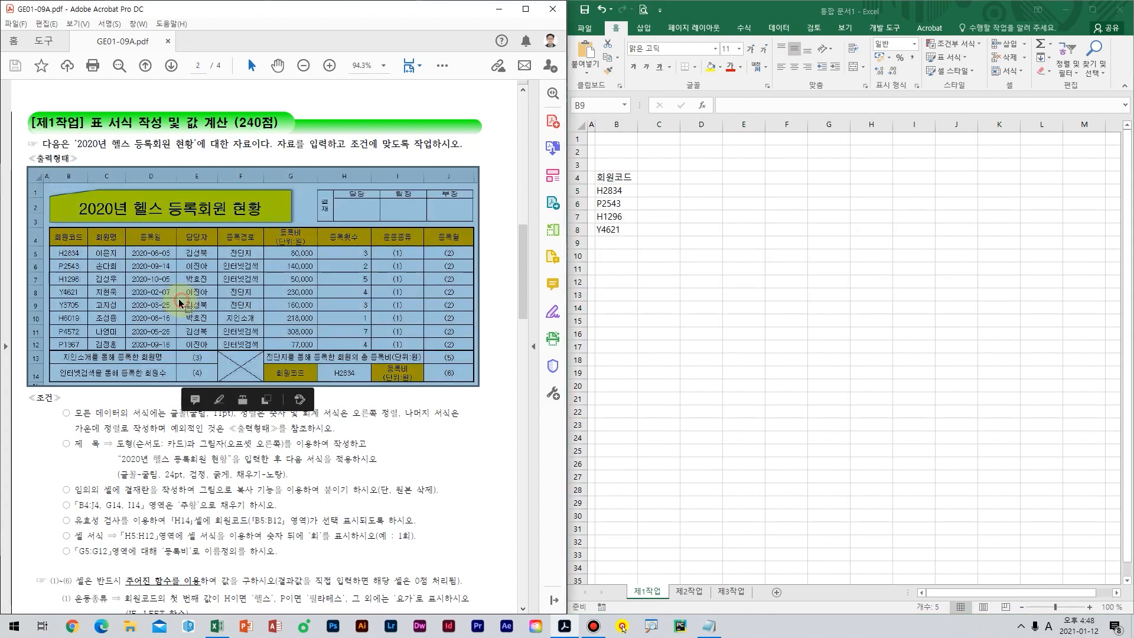
scroll(136, 283, "up", 5)
left_click_drag(160, 298, 171, 296)
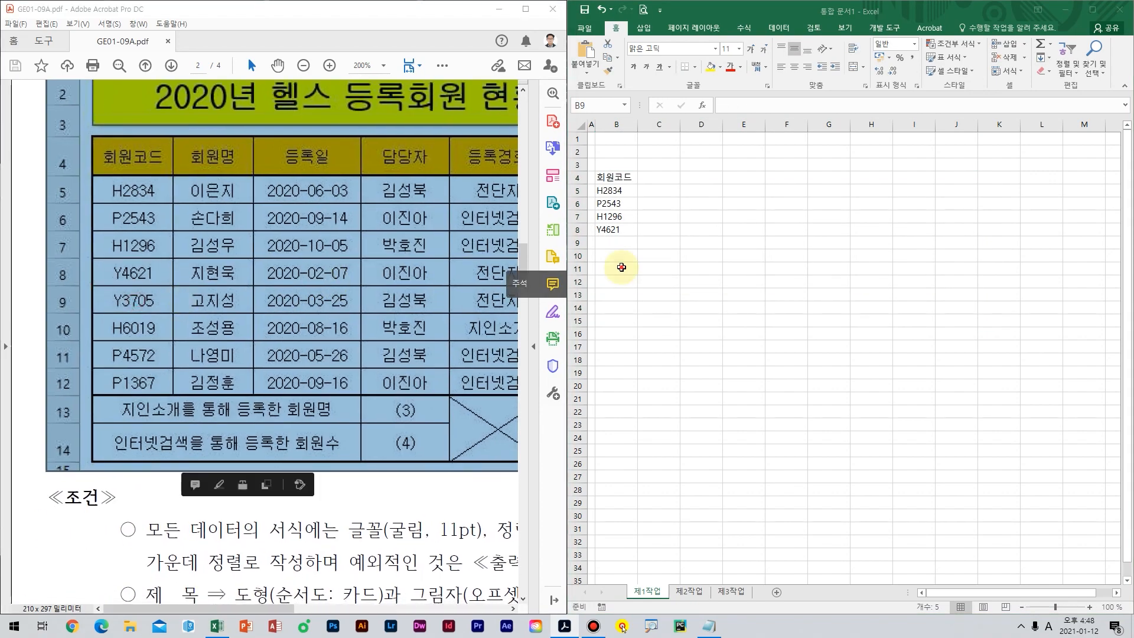
left_click(621, 267)
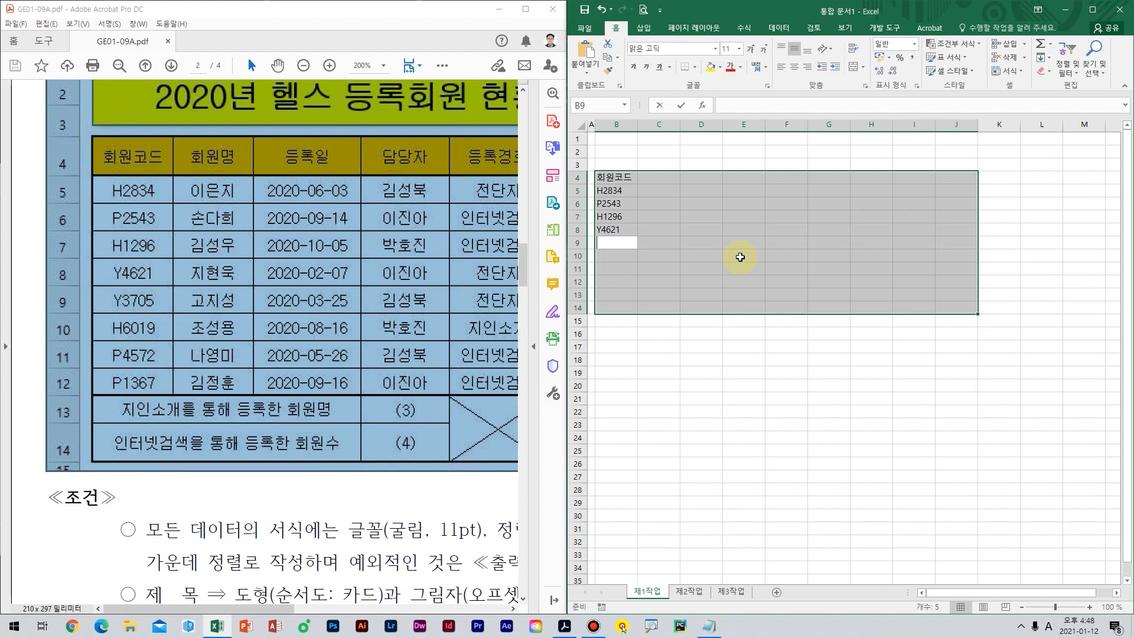
type("Y3705")
key("Return")
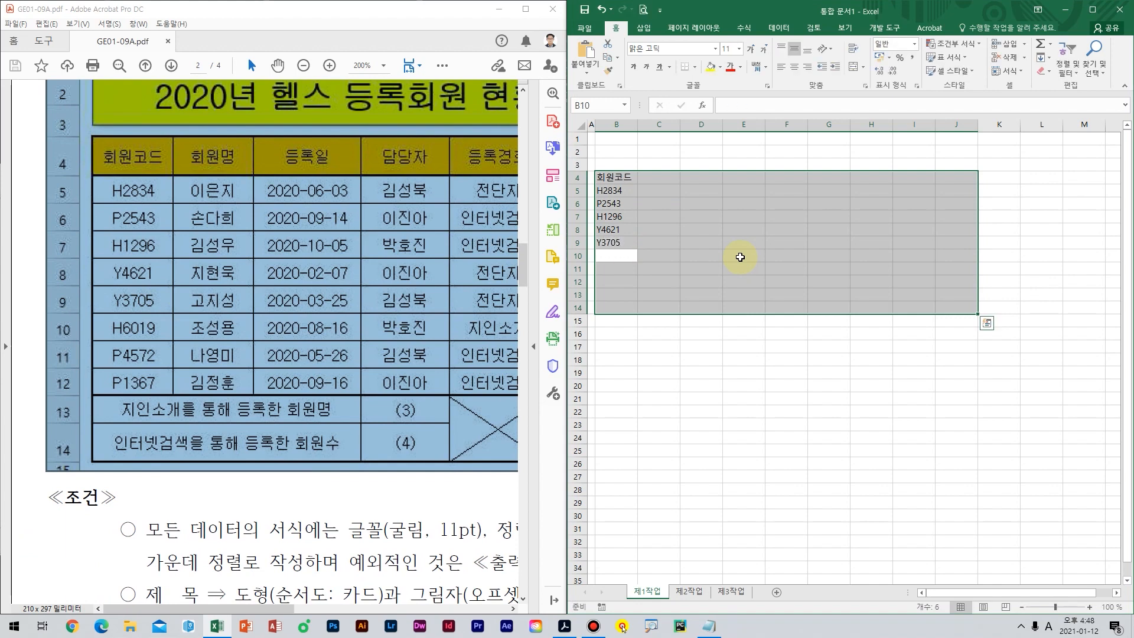
type("H6019")
key("Return")
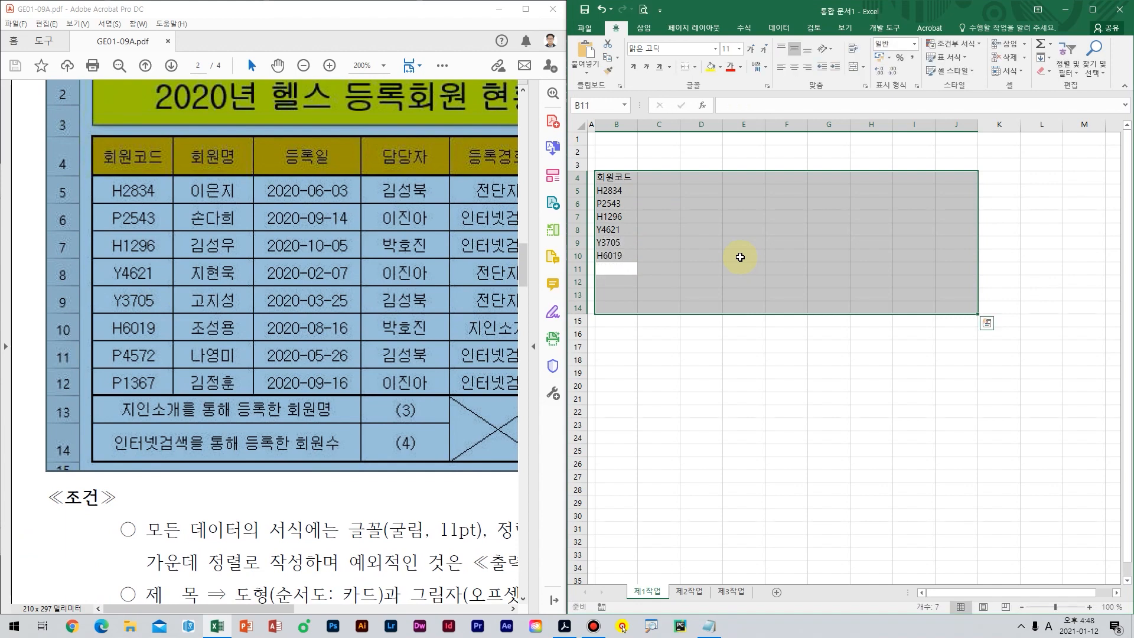
type("P4572")
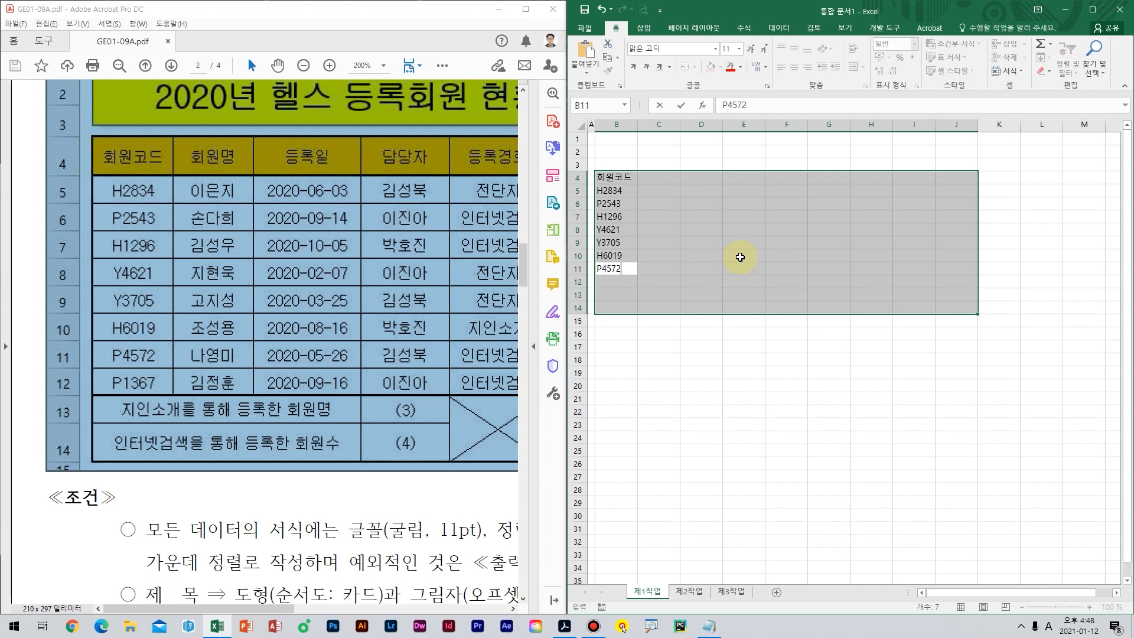
key("Return")
type("P13")
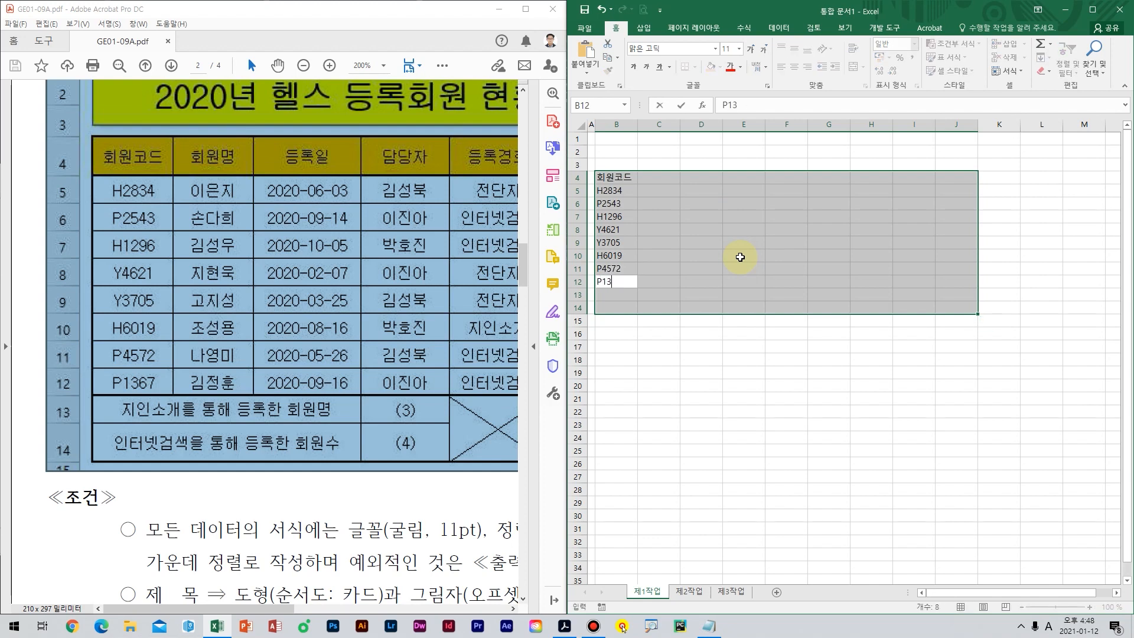
type("67")
key("Return")
Enter the label 지인소개를 통해 등록한 회원명 in B13 and 인터넷검색을 통해 등록한 회원수 in B14.
key("Hangul")
type("지")
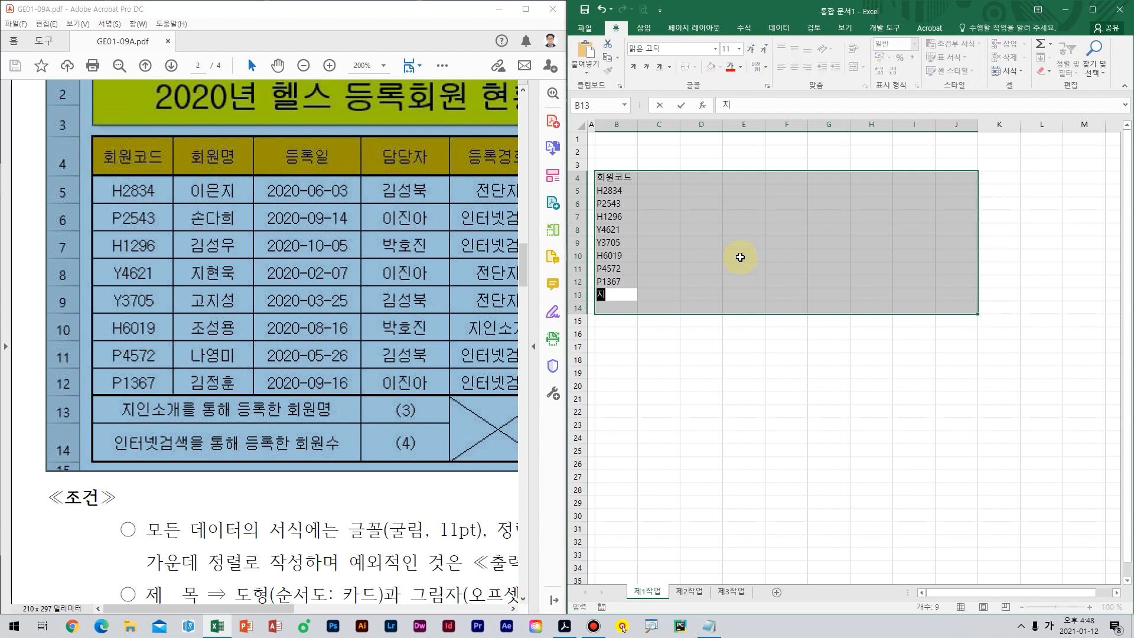
type("인소개를 통ㅎ해 ")
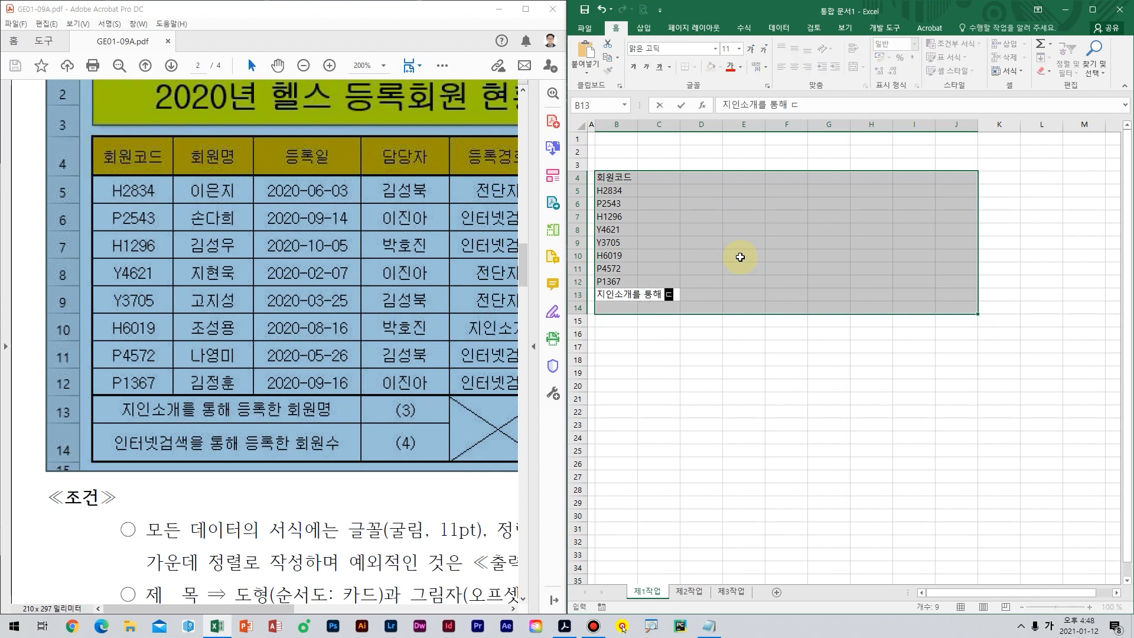
type("등호록한 회원명")
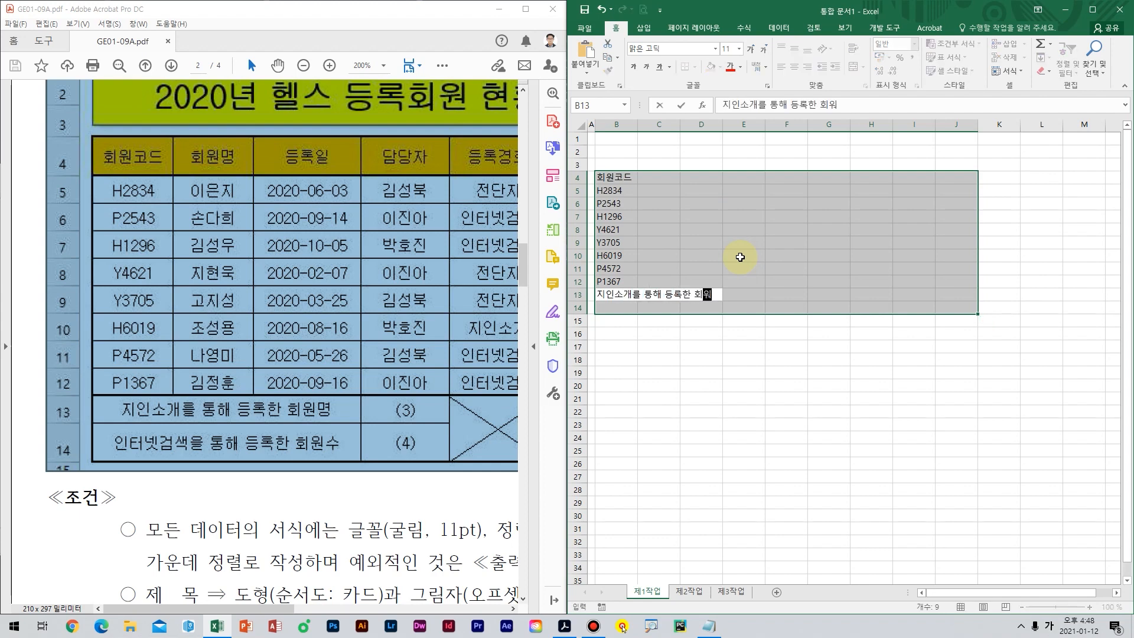
key("Return")
type("인터넷")
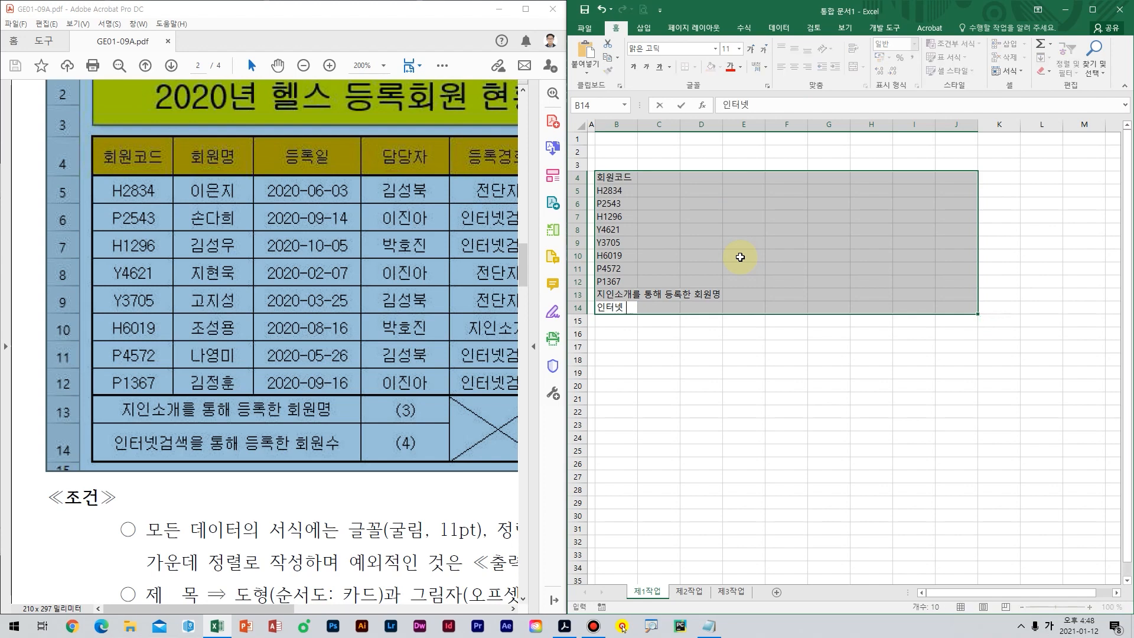
type("검색을 통해 ㄷ")
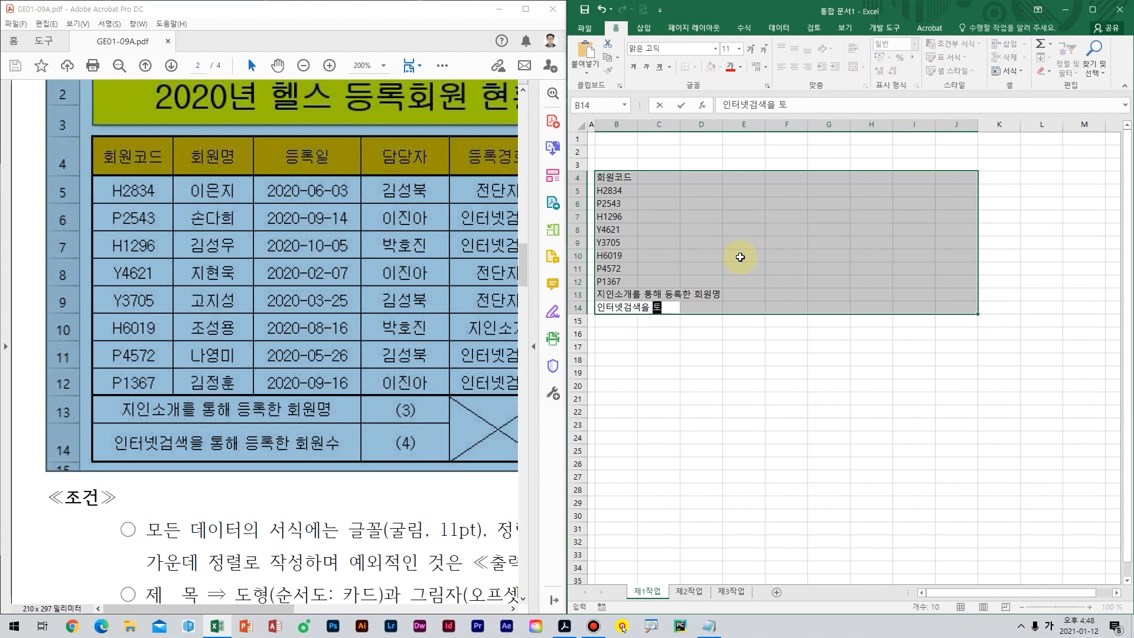
type("등록한 회원수")
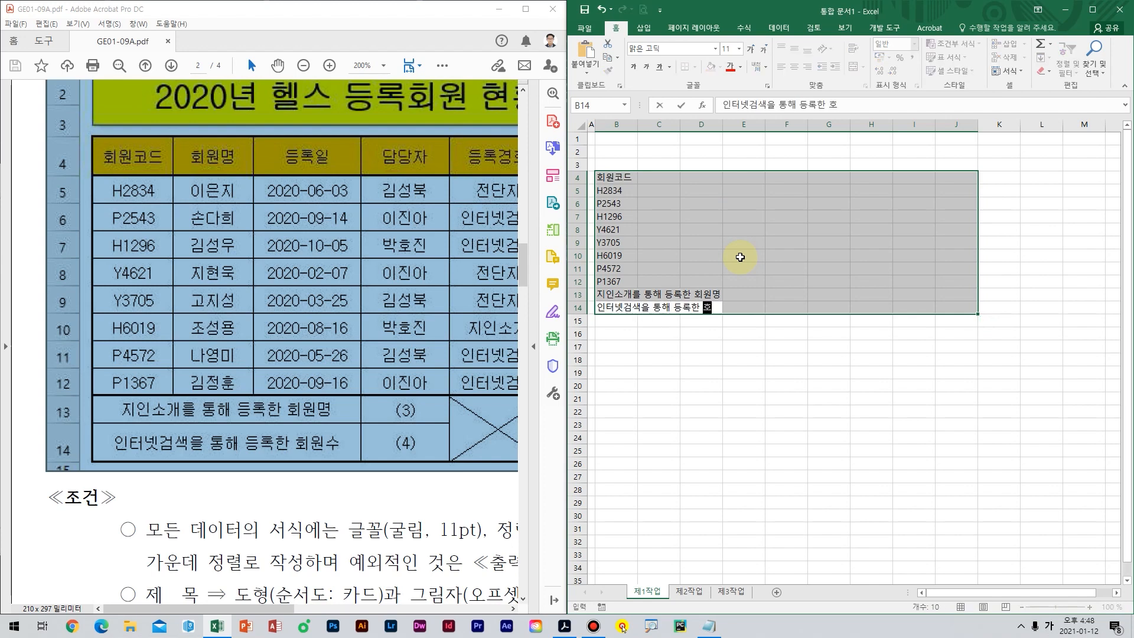
key("Return")
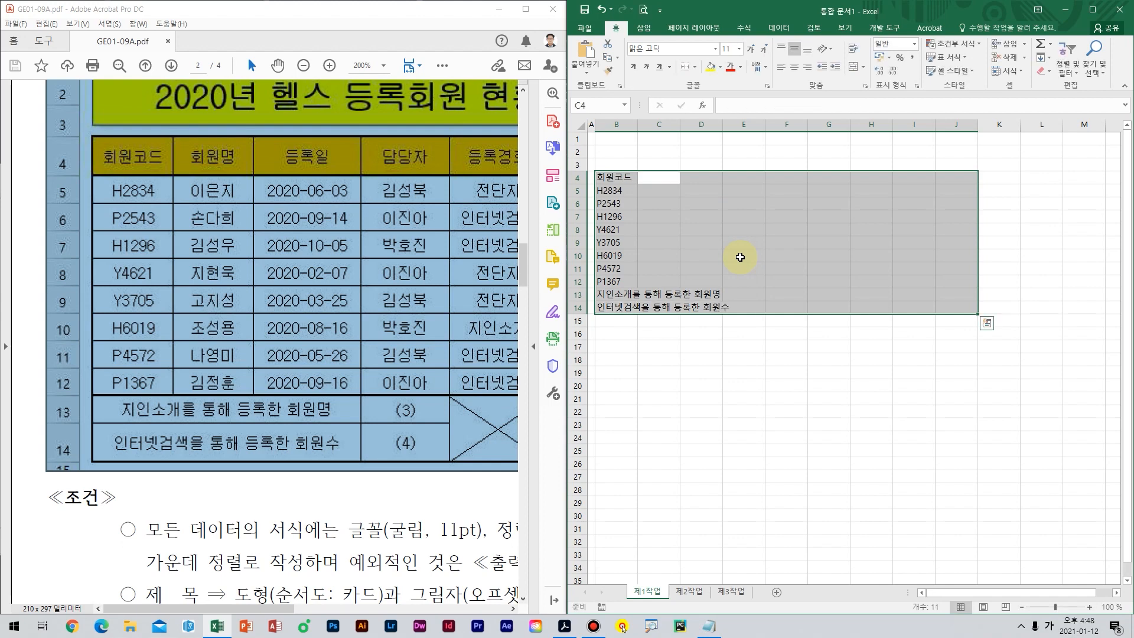
Enter the header 회원명 in C4 and the first four member names from the exam table in C5 to C8.
type("회원명")
key("Return")
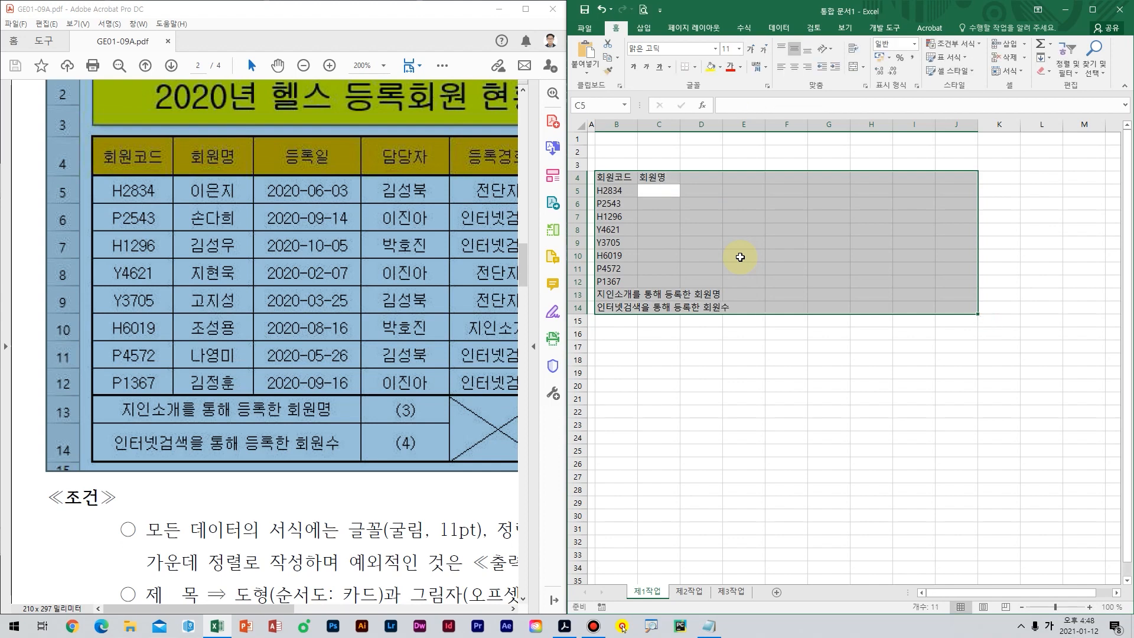
type("이은지")
key("Return")
type("손다희")
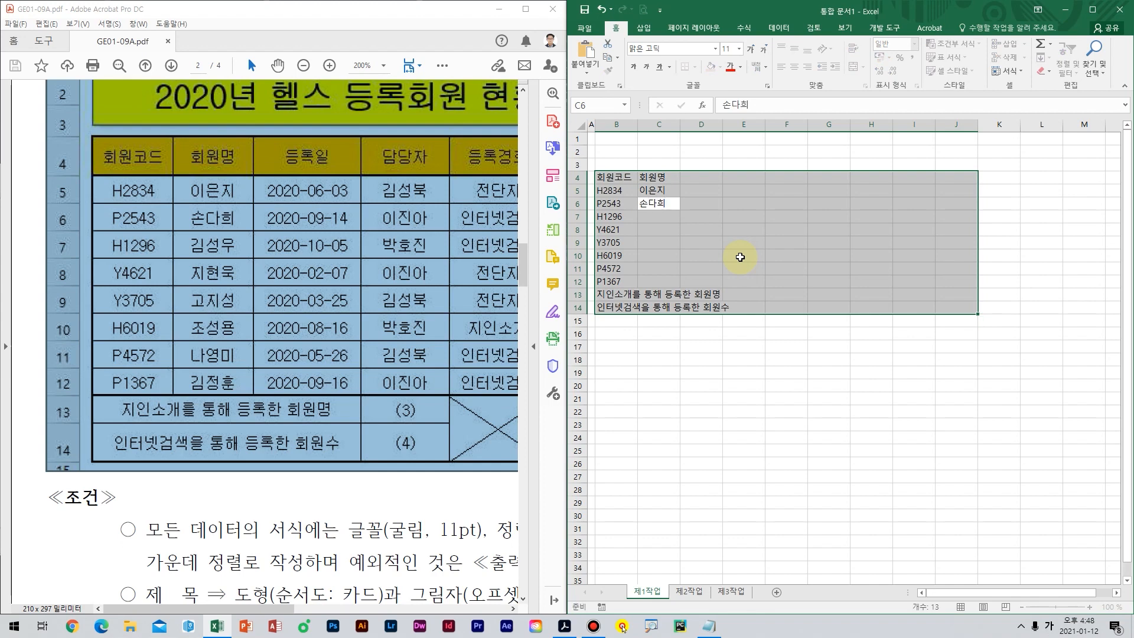
key("Return")
type("김ㅅ성우")
key("Return")
type("지혀현욱")
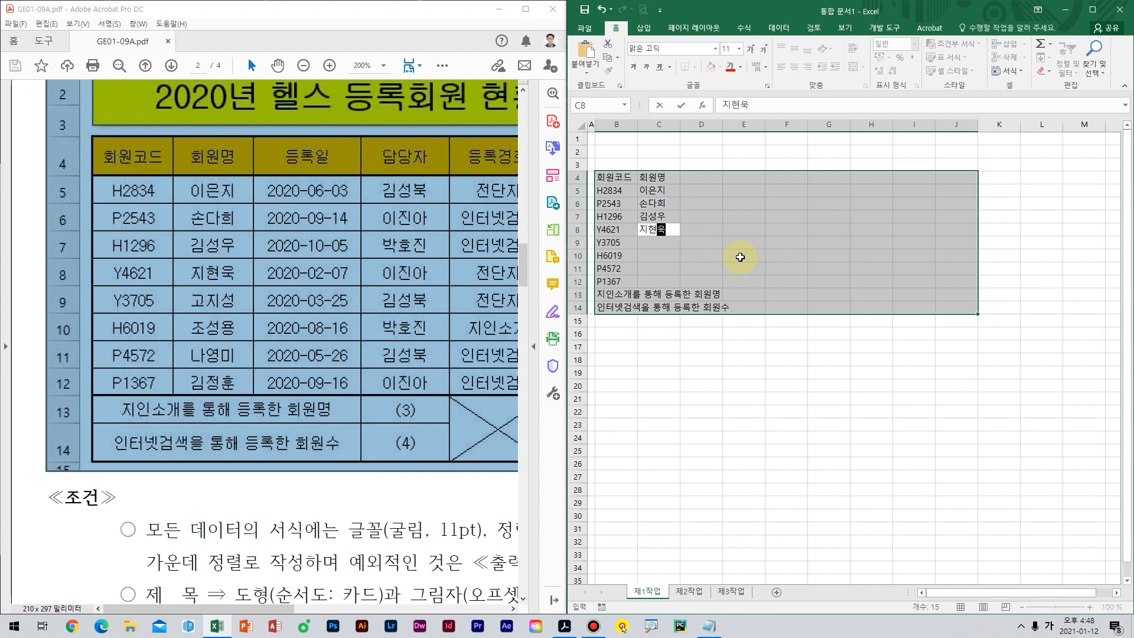
key("Return")
Enter the remaining four member names from the exam table in C9 to C12, leaving C13 and C14 blank.
type("고지성")
key("Return")
type("조성요")
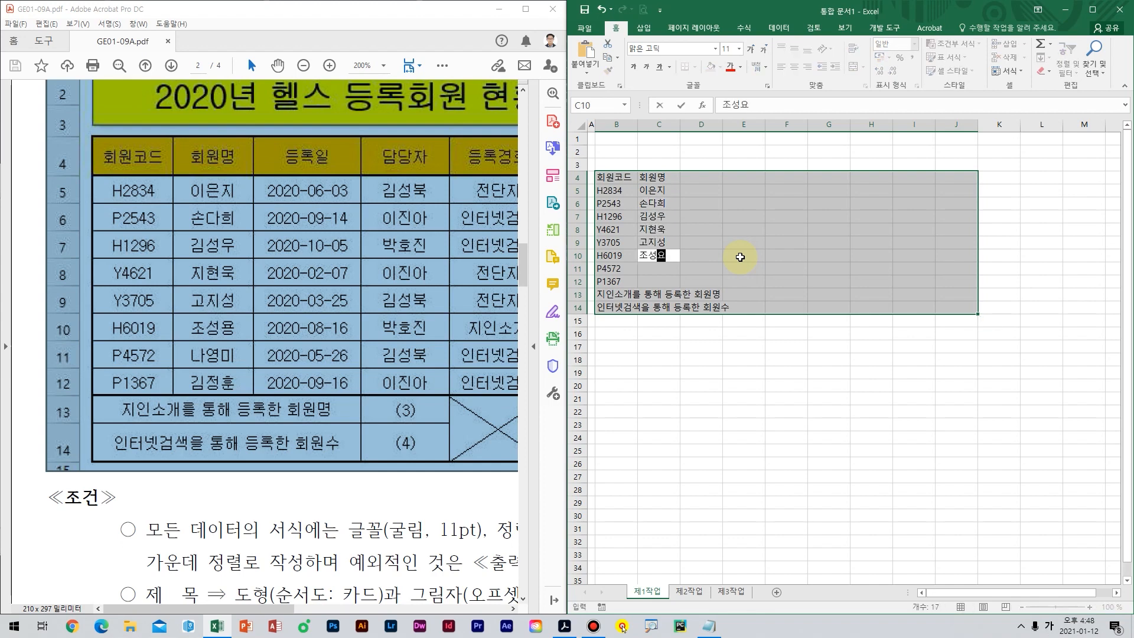
type("ㅇ")
key("Return")
type("나영미")
key("Return")
type("김정훈")
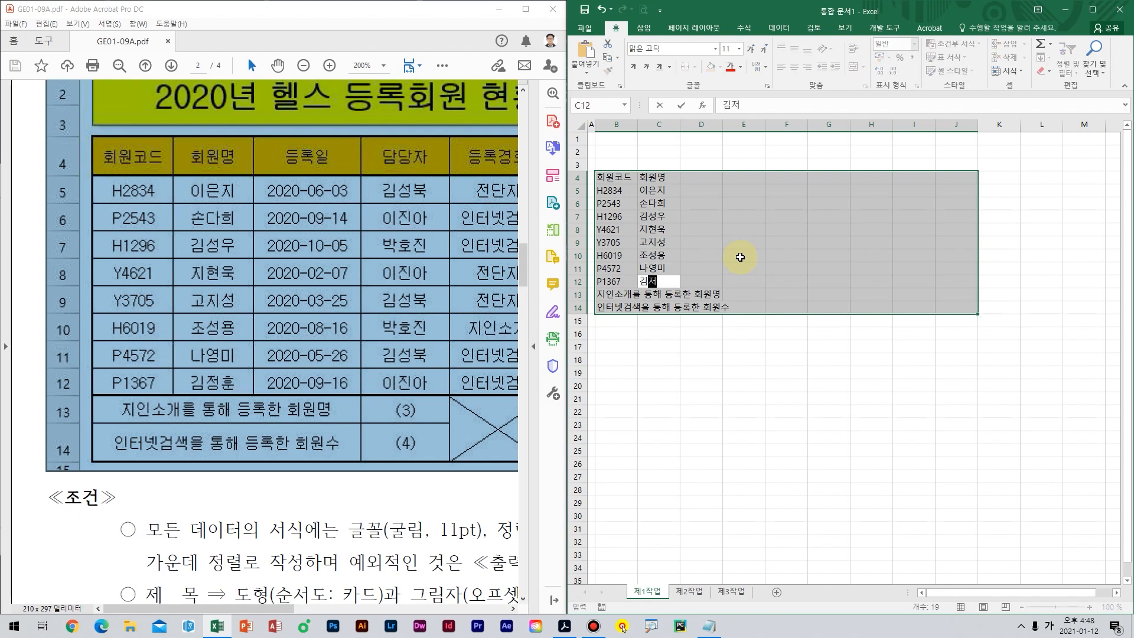
key("Return")
key("Return")
key("Return")
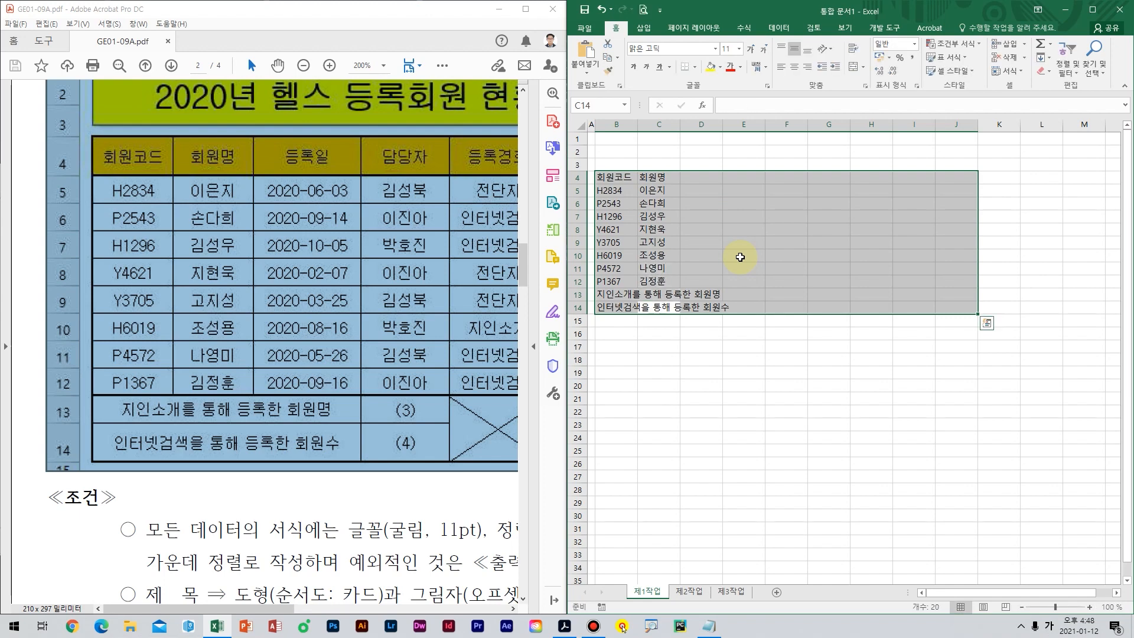
Enter the header 등록일 in D4 and the dates 2020-06-03, 2020-09-14, 2020-10-05 and 2020-02-07 in D5 to D8.
type("등록일")
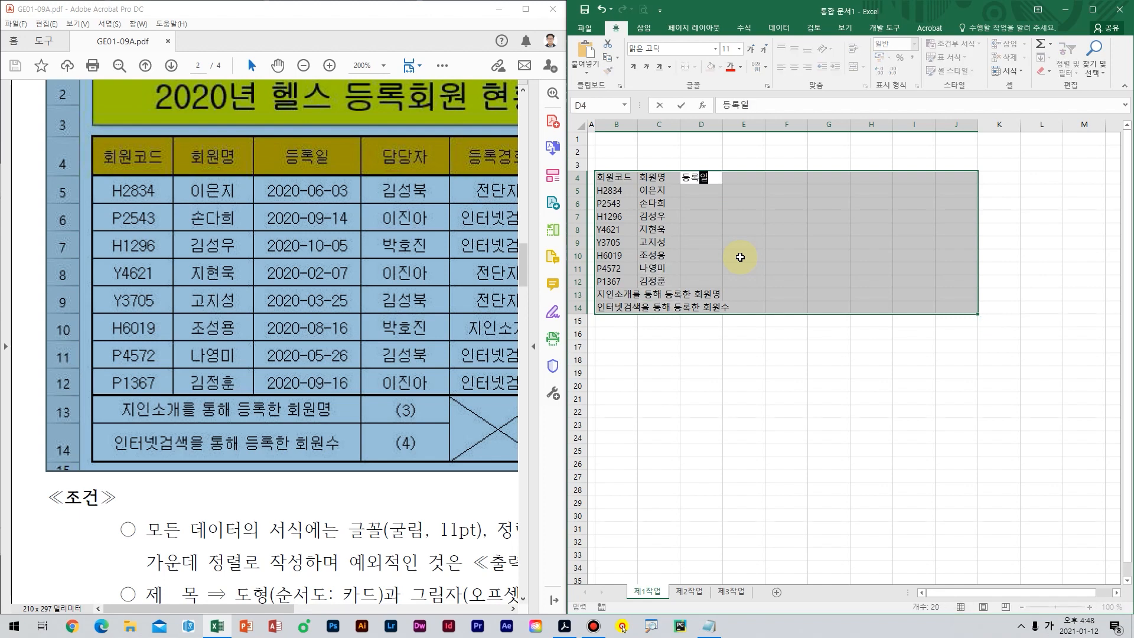
key("Return")
type("20-06-03")
key("Return")
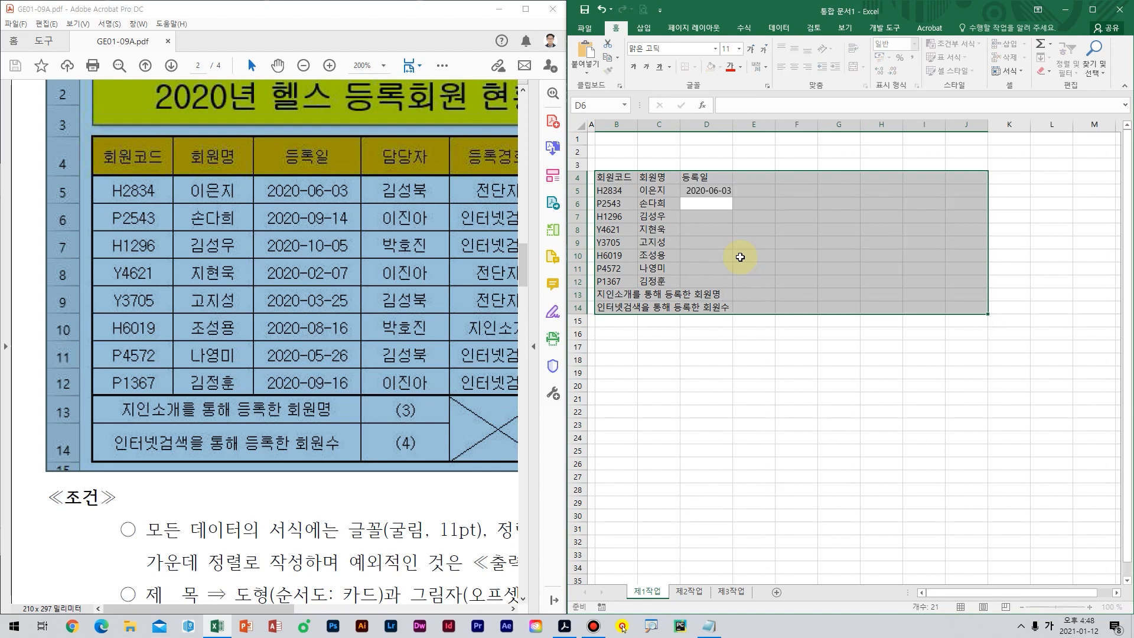
type("20-09-14")
key("Return")
type("20-1")
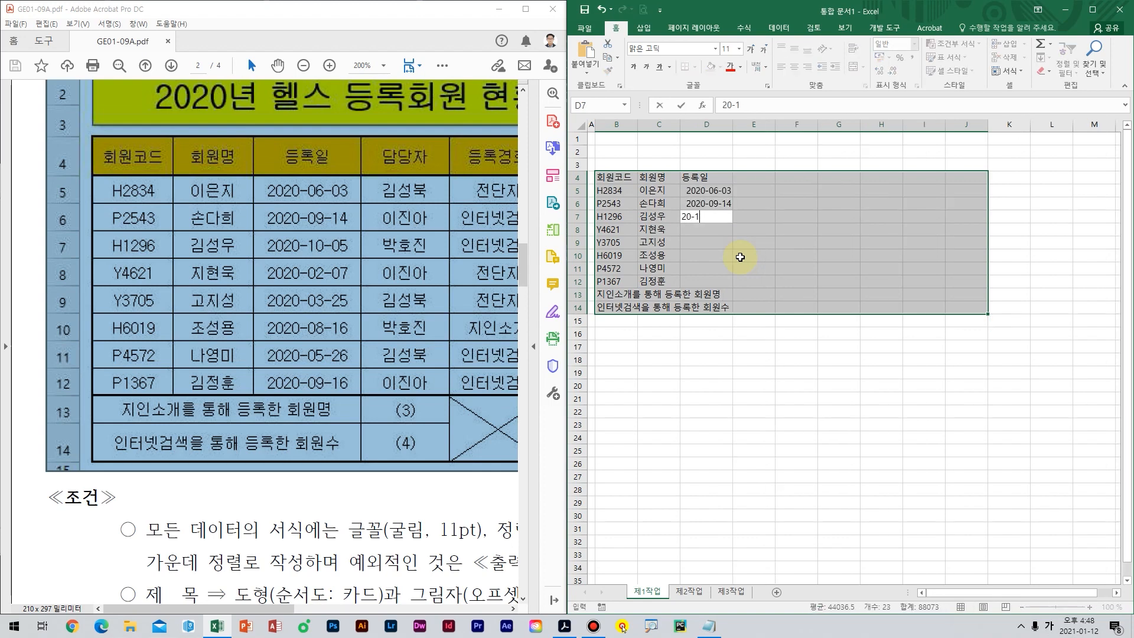
type("0-05")
key("Return")
type("20-02-07")
key("Return")
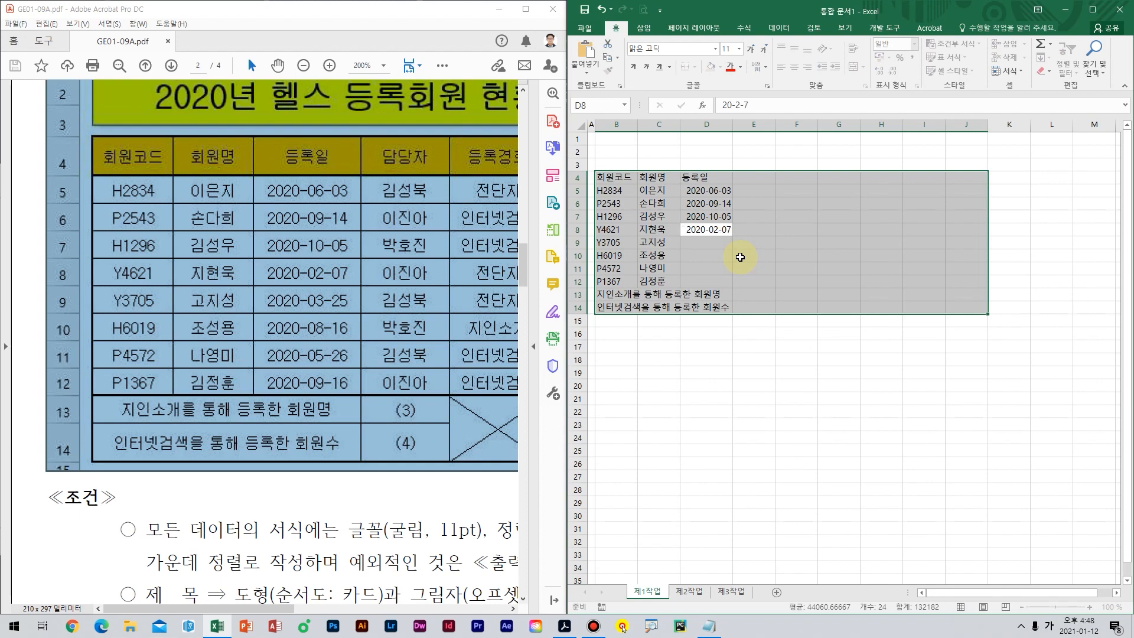
Enter the dates 2020-03-25, 2020-08-16, 2020-05-26 and 2020-09-16 in D9 to D12, leaving D13 and D14 blank.
type("20-03-25")
key("Return")
type("20-08")
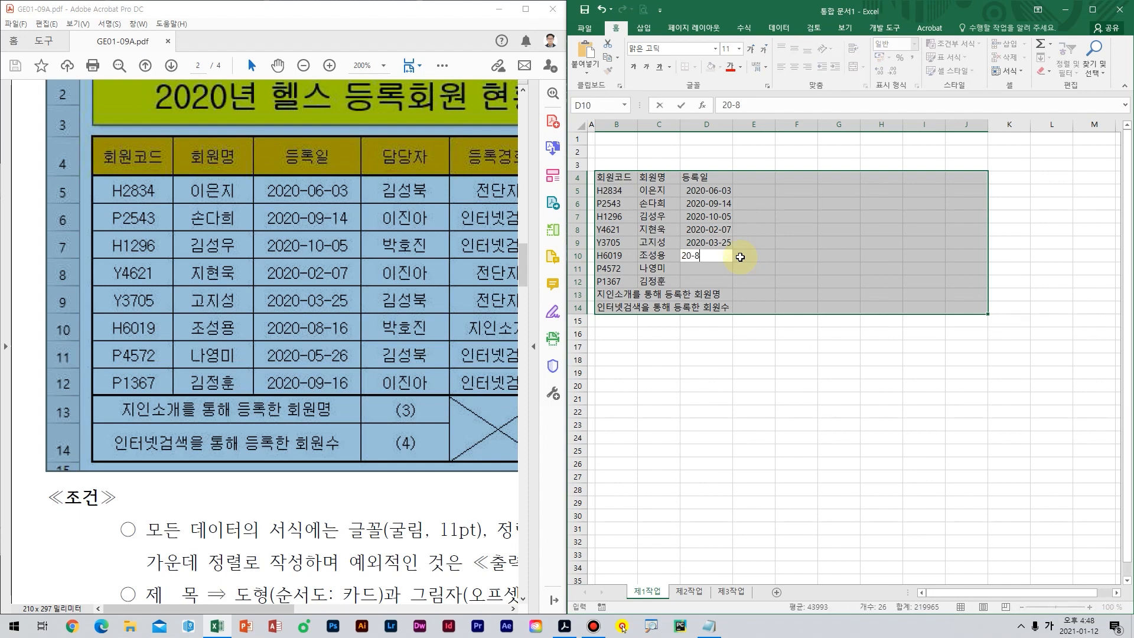
type("-16")
key("Return")
type("20-5-26")
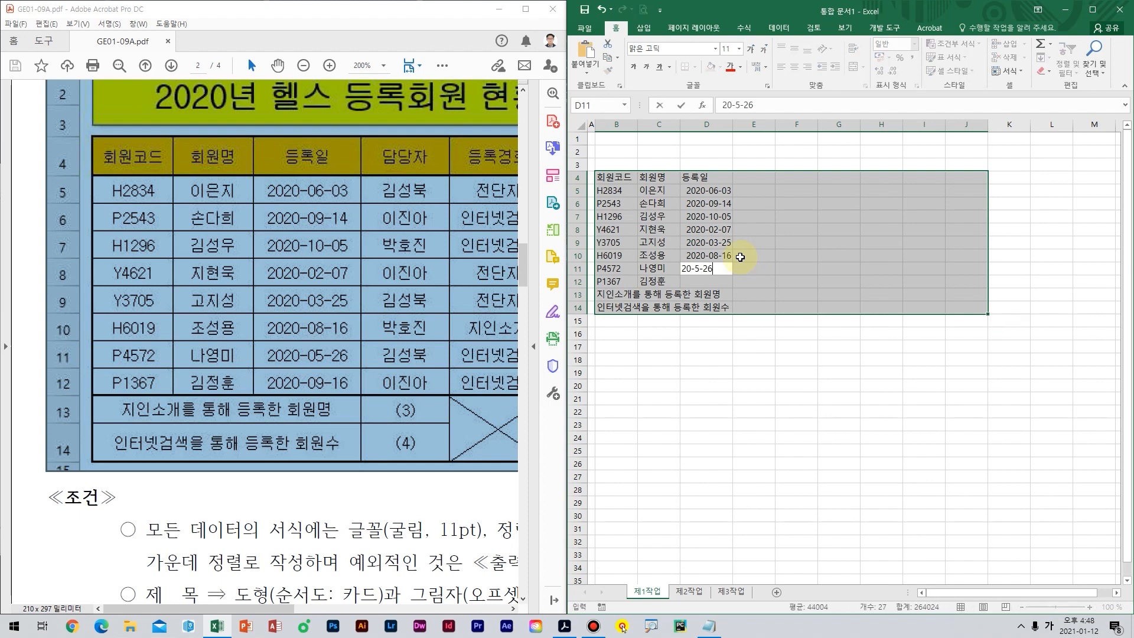
key("Return")
type("20-9-16")
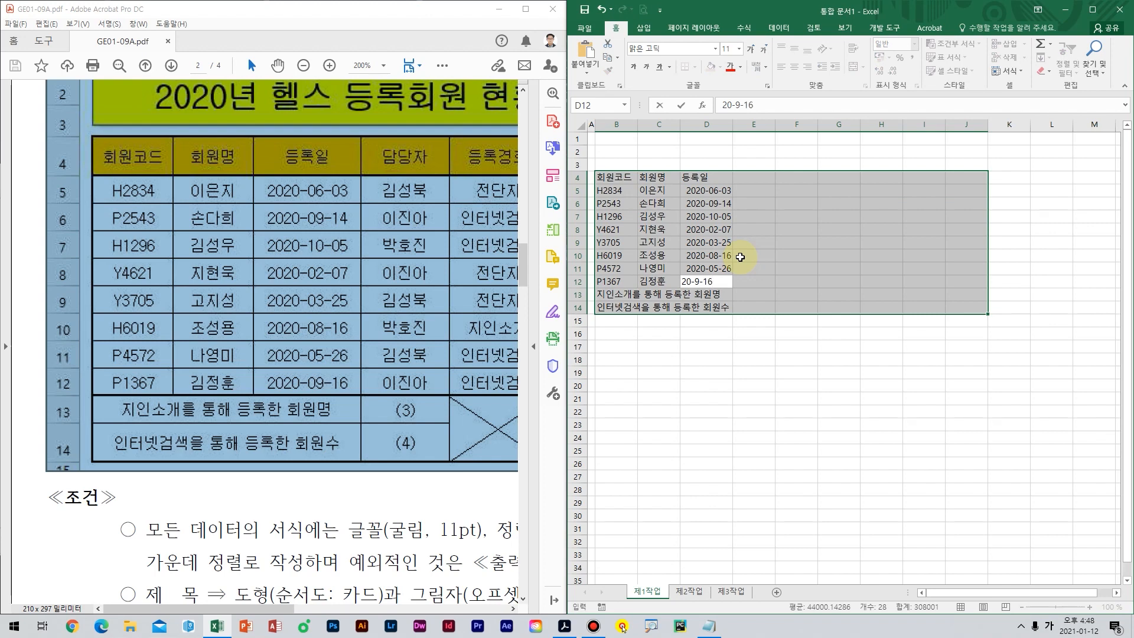
key("Return")
key("Return")
key("Return")
Bring the exam table's further columns into view in the PDF and enter the header 담당자 in E4 of the worksheet.
left_click_drag(354, 290, 148, 322)
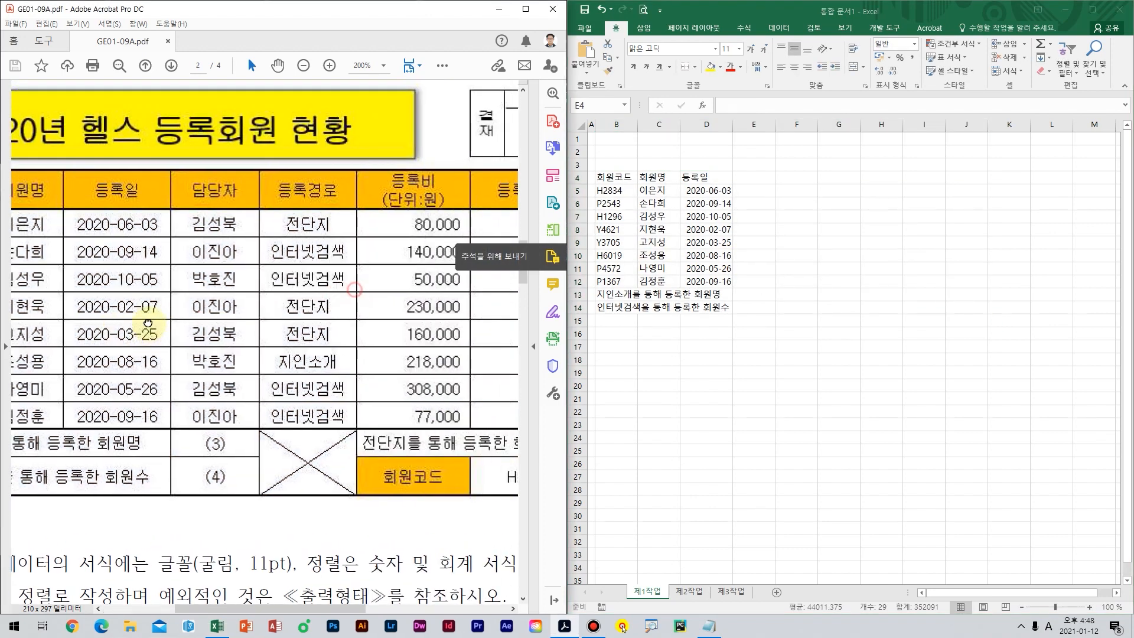
left_click(792, 237)
type("담다")
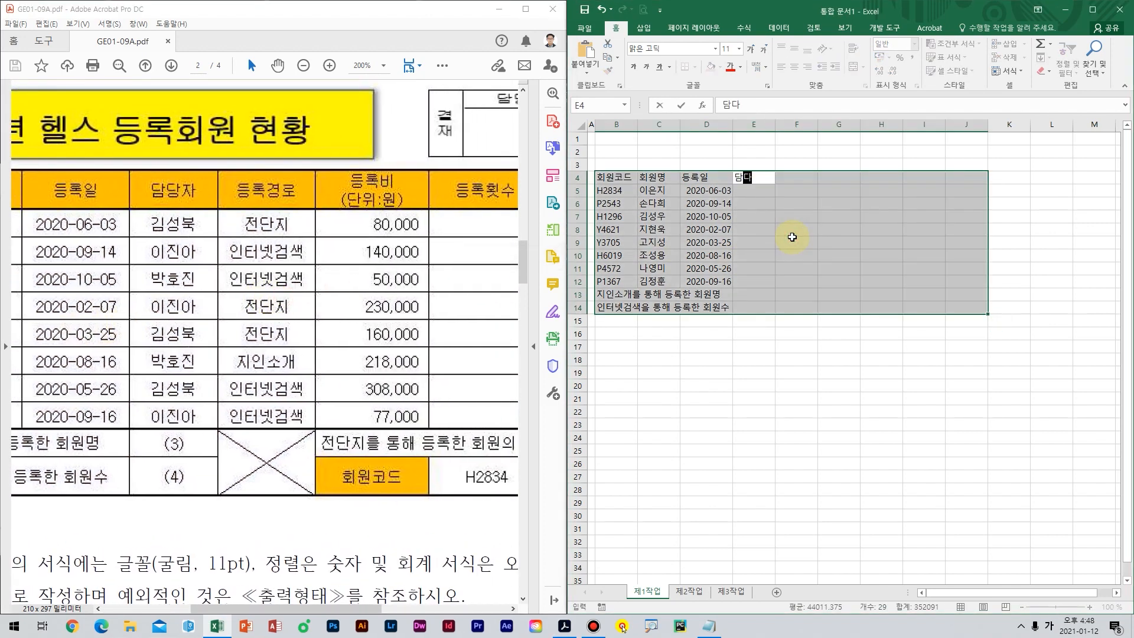
type("ㅇ자")
key("Return")
Enter the first four 담당자 names from the exam table in cells E5 to E8.
type("김성북")
key("Return")
type("이지")
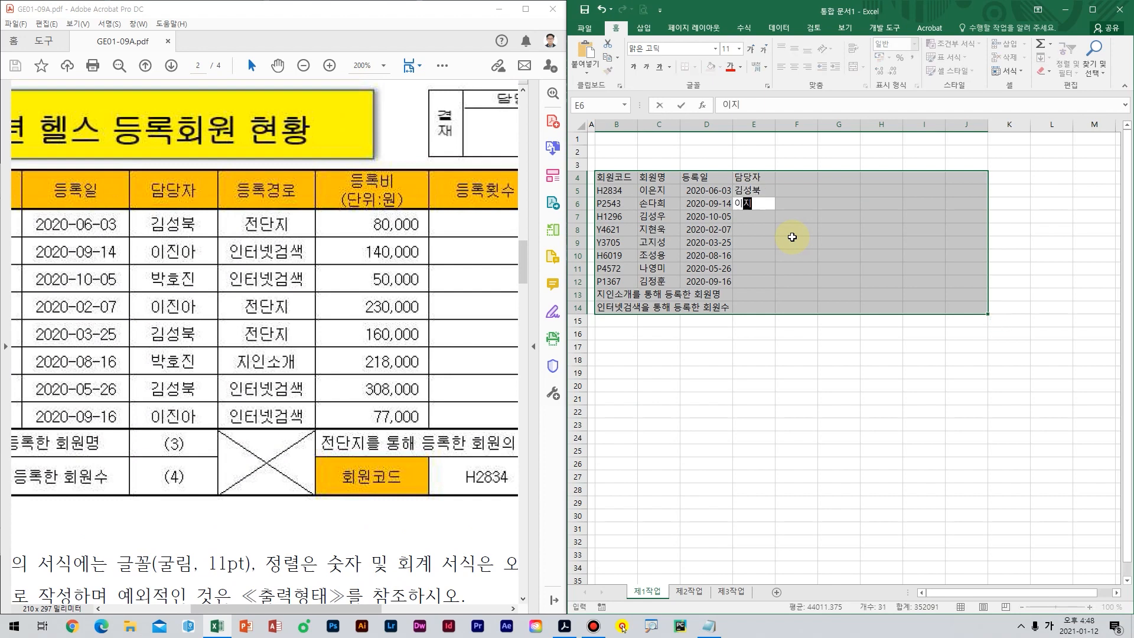
type("ㄴ아")
key("Return")
type("박호진")
key("Return")
type("이진ㅇ")
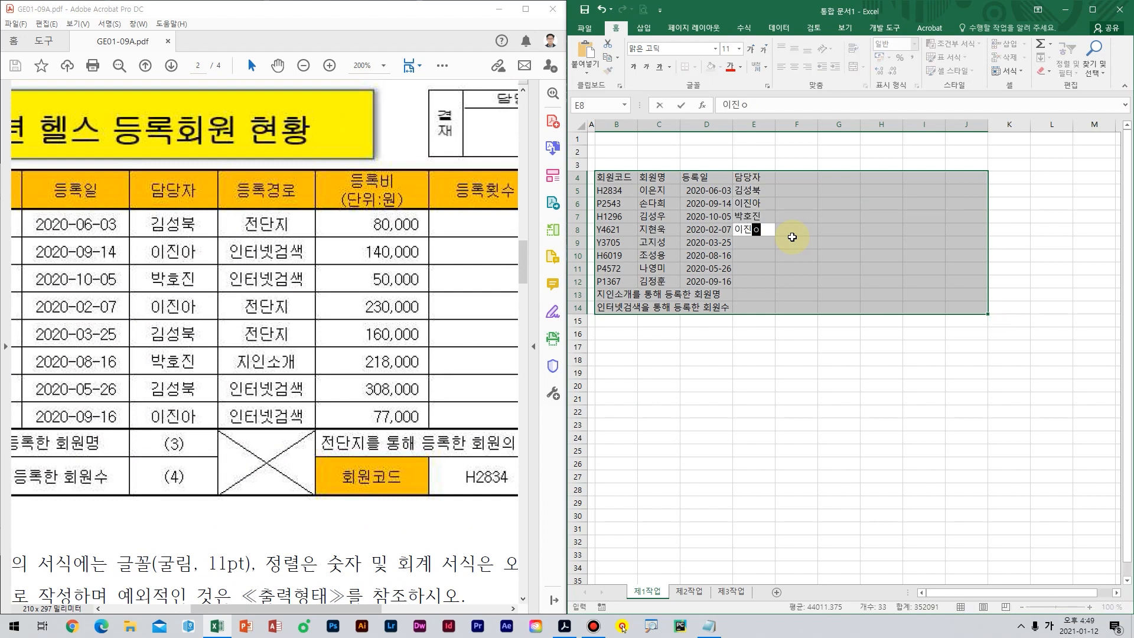
type("ㅏ")
key("Return")
Enter the remaining four 담당자 names from the exam table in E9 to E12, leaving E13 and E14 blank.
type("김성북")
key("Return")
type("바")
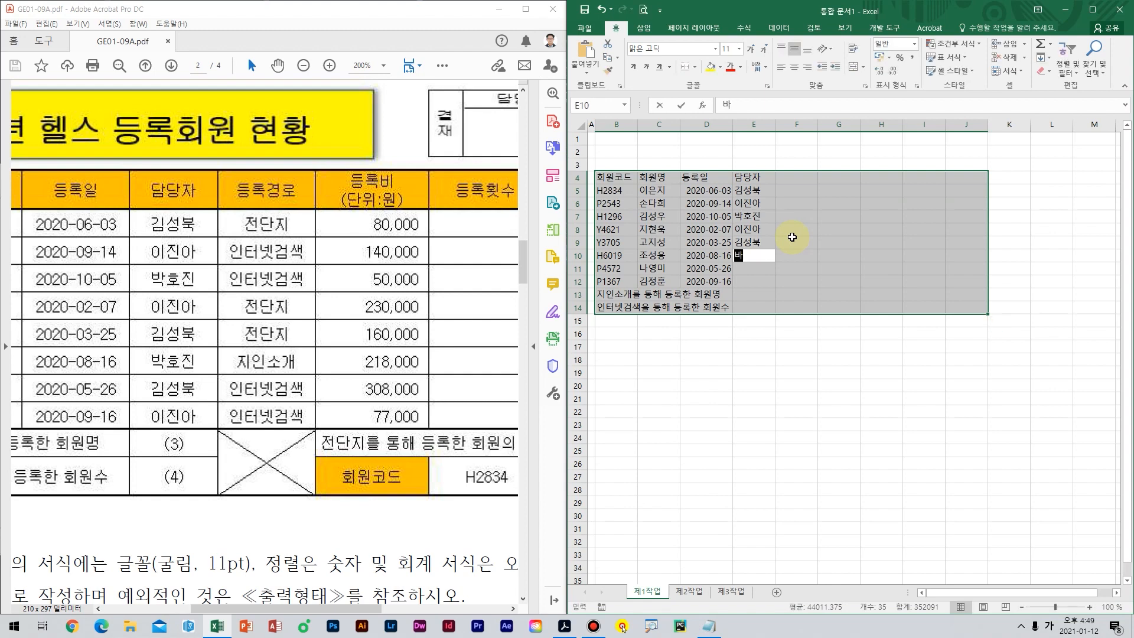
type("ㄱ호진")
key("Return")
type("김서")
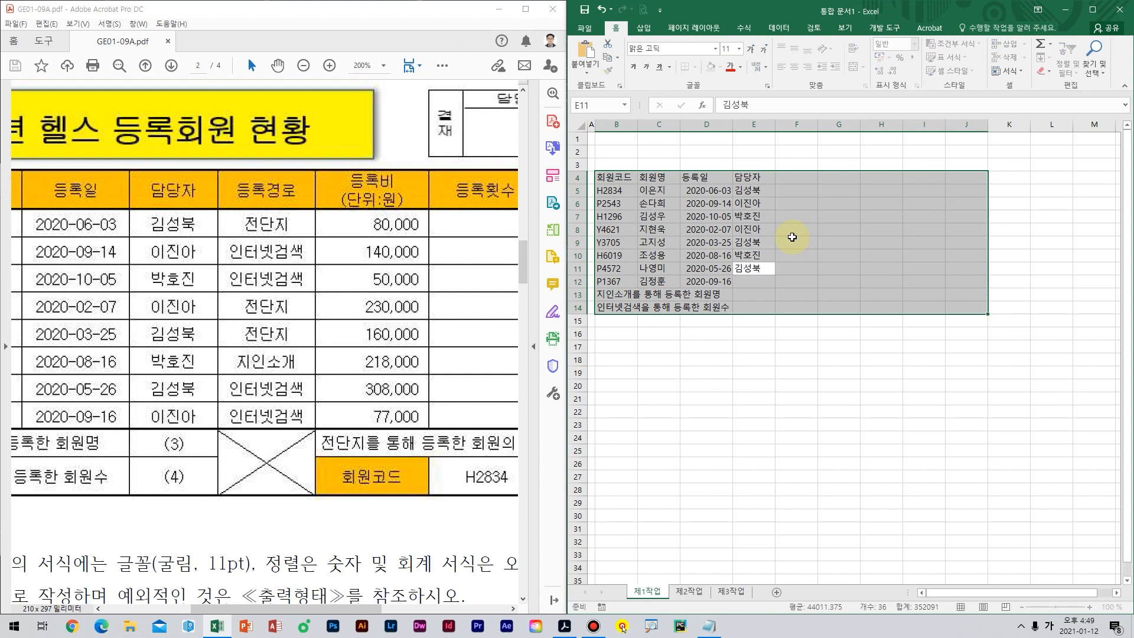
key("Return")
type("이진ㅇㅏ")
key("Return")
key("Return")
key("Return")
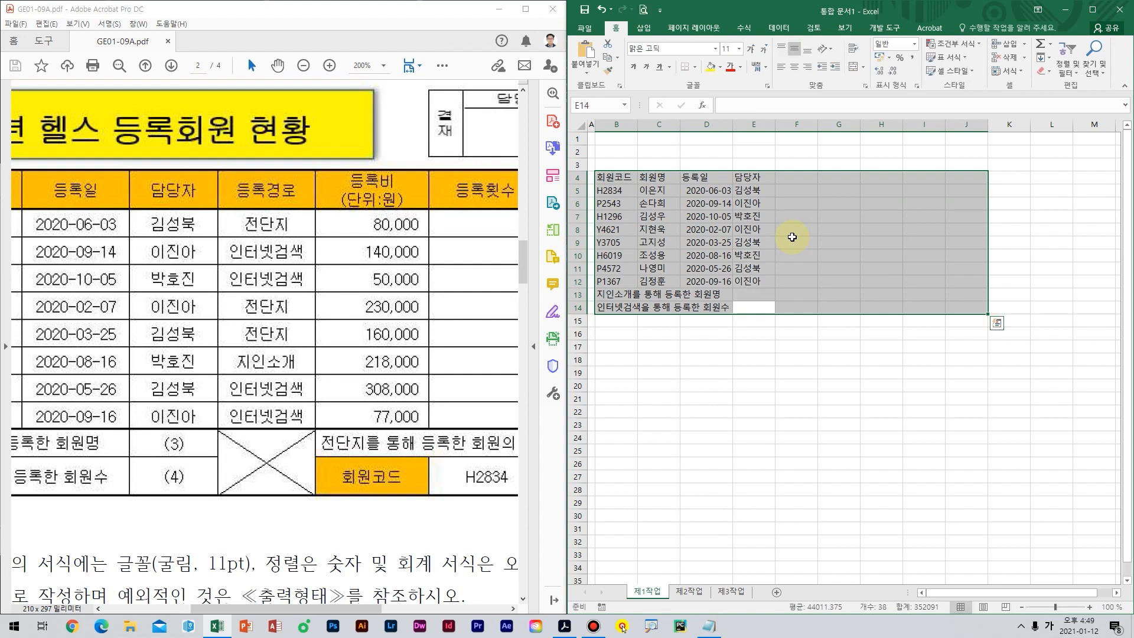
Enter the header 등록경로 in F4 and 전단지, 인터넷검색, 인터넷검색, 전단지 and 전단지 in F5 to F9.
type("두ㅇ록경로")
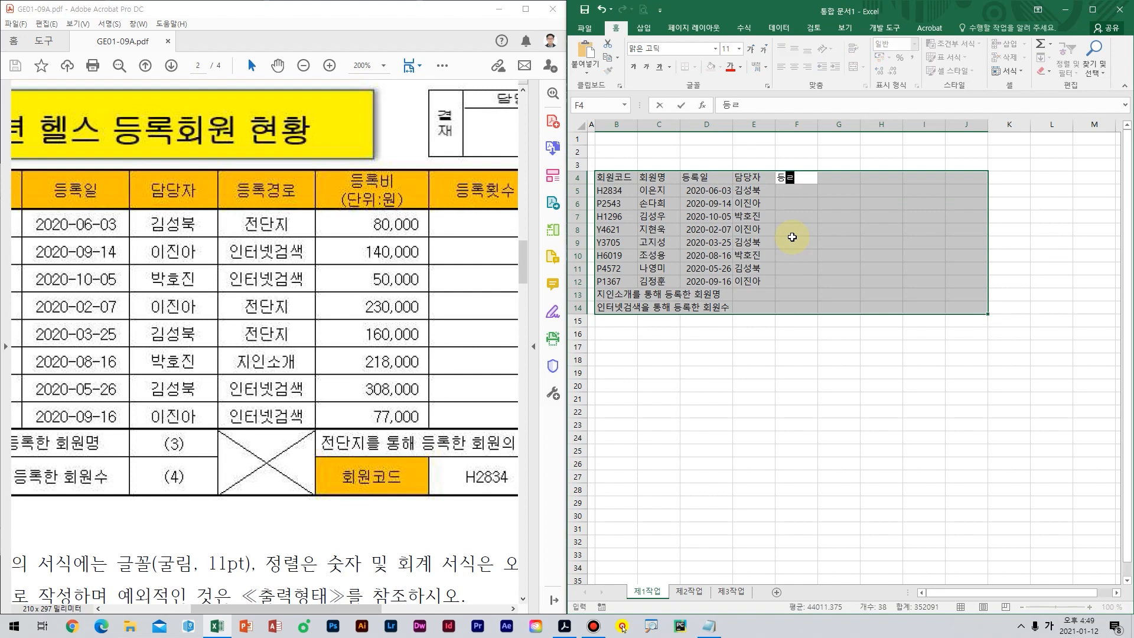
key("Return")
type("ㅈㅓㄴ단지")
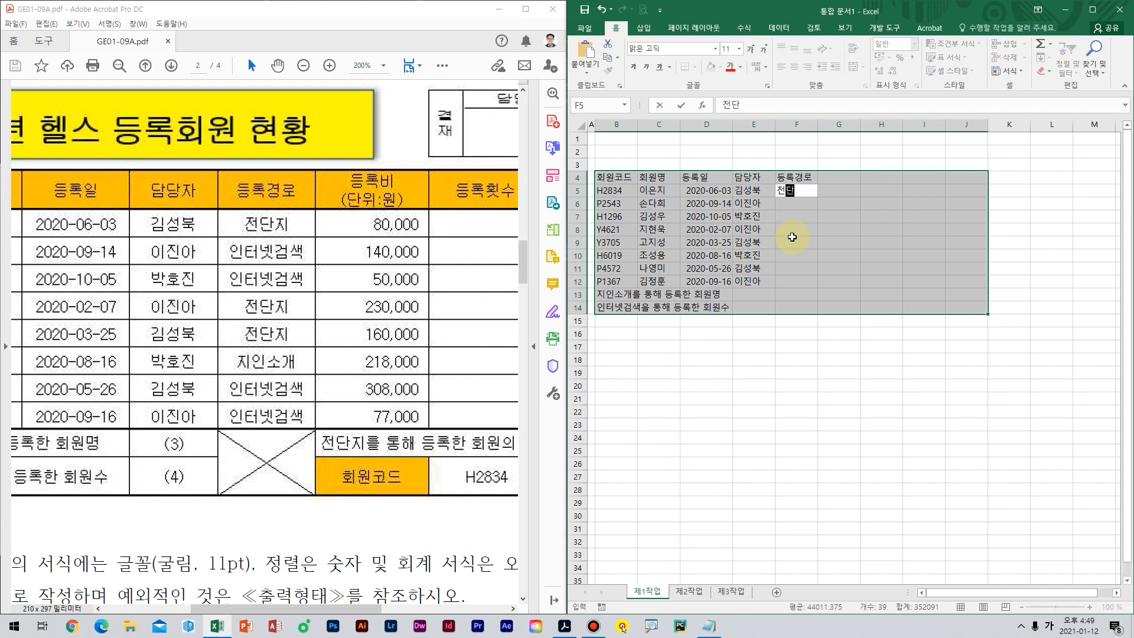
key("Return")
type("인터넷검ㅅㅐㄱ")
key("Return")
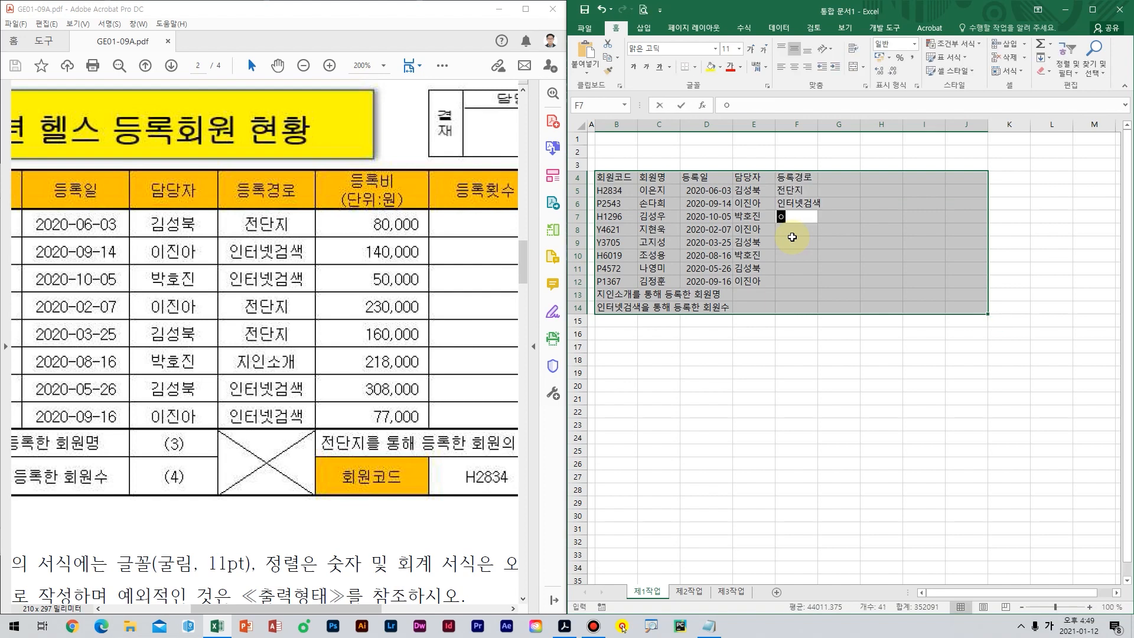
type("인터넷검색")
key("Return")
type("전단지")
key("Return")
type("ㅈㅓ")
key("Return")
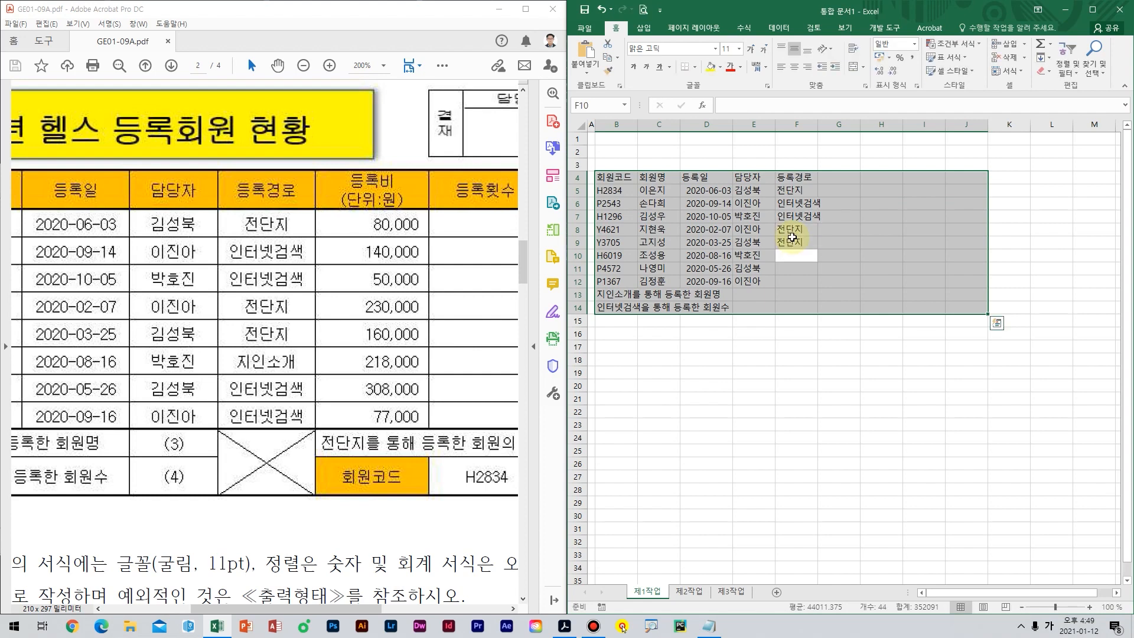
Enter 지인소개, 인터넷검색 and 인터넷검색 in F10 to F12, leaving F13 and F14 blank.
type("지인소ㄱ")
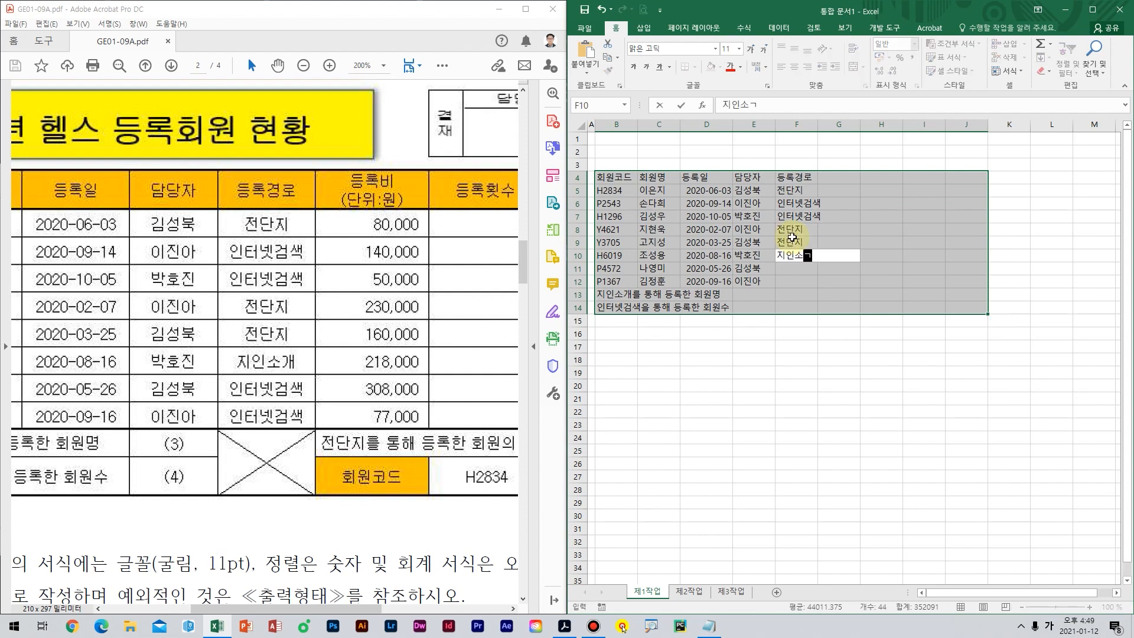
type("ㅐ")
key("Return")
type("인터넷검색")
key("Return")
type("인")
key("Return")
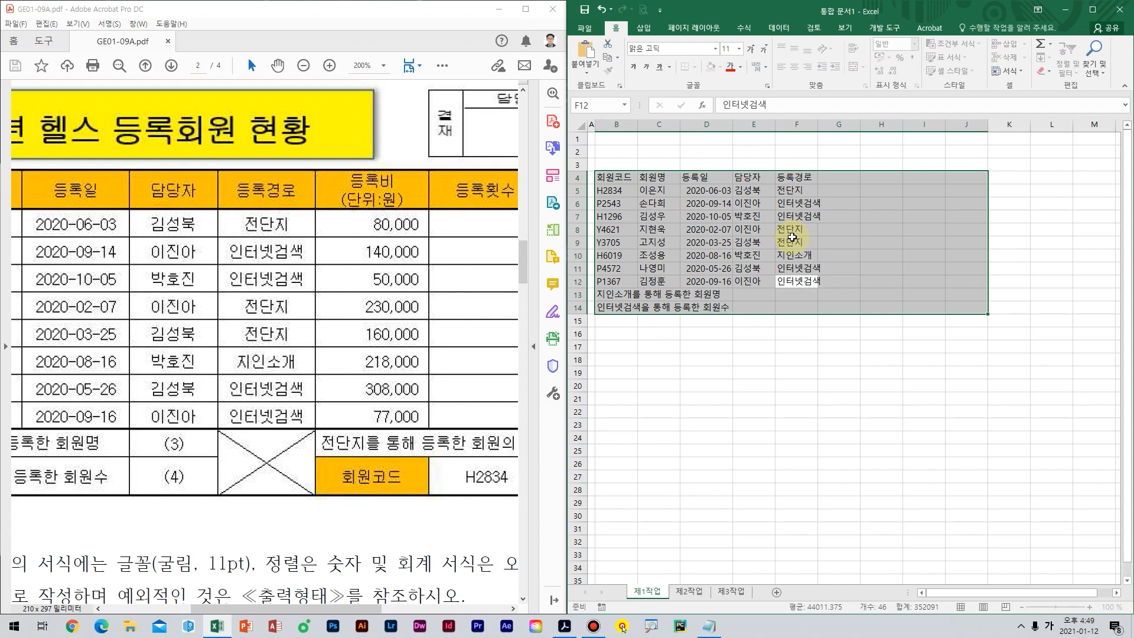
key("Return")
key("Return")
key("Return")
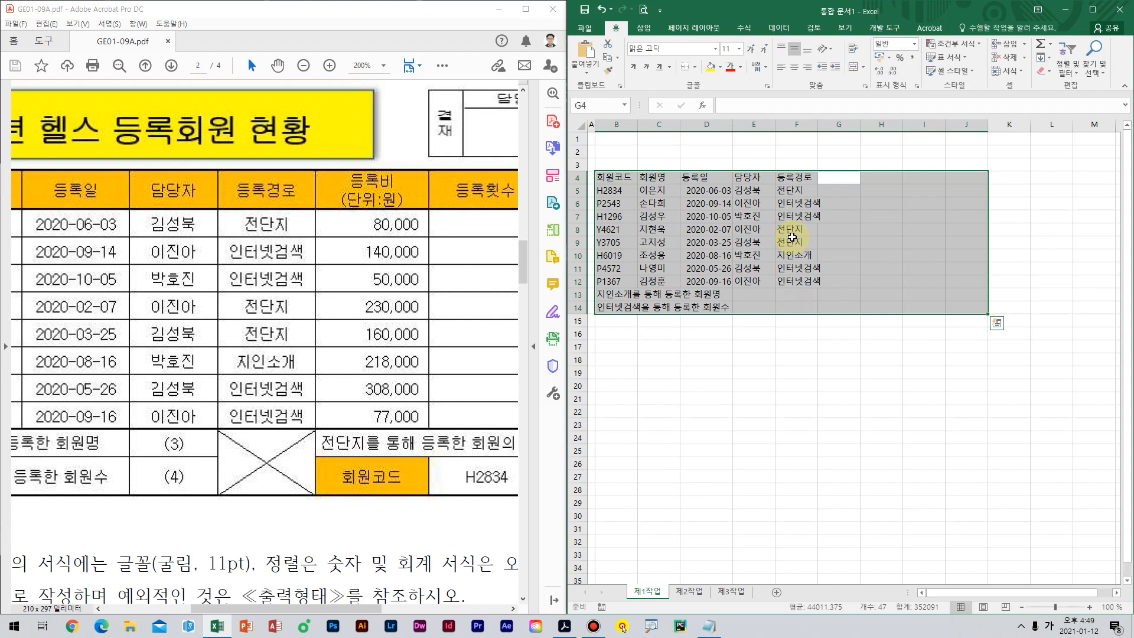
Enter the two-line header 등록비 (단위:원) in G4 and 80000, 140000, 50000 and 230000 in G5 to G8.
type("등록비 ")
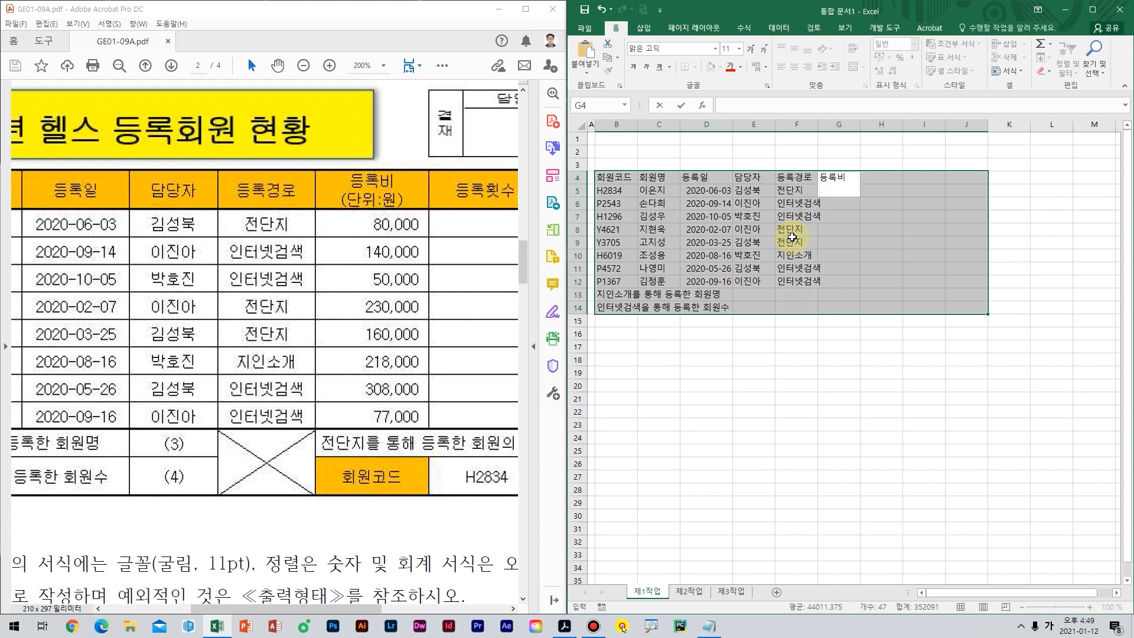
type("(단위:원)")
key("Return")
type("8000")
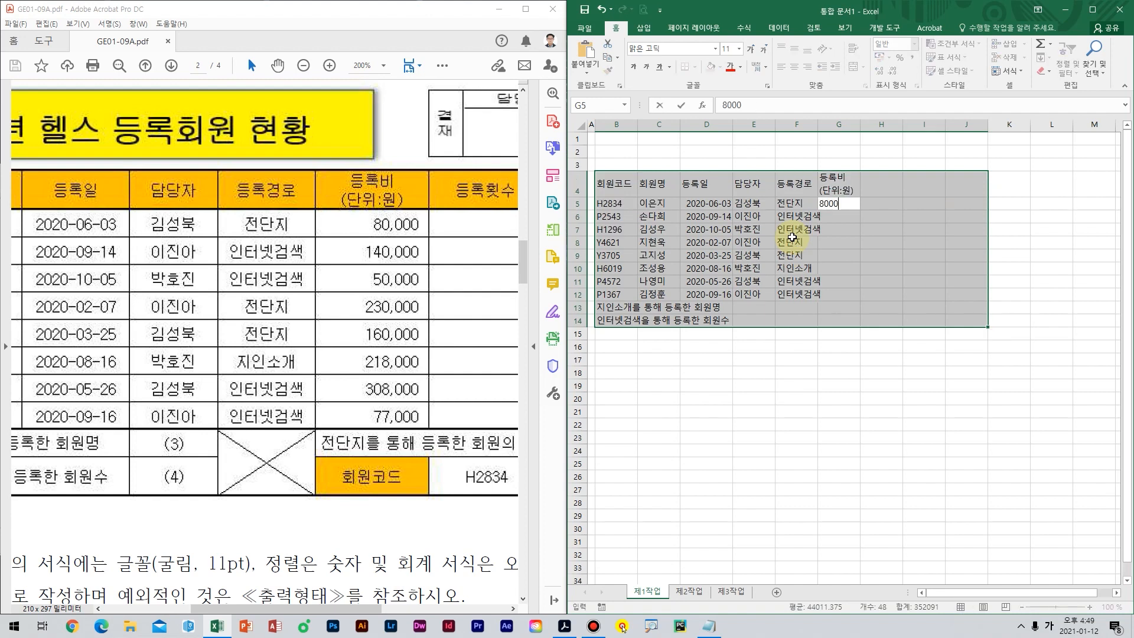
type("0")
key("Return")
type("140000")
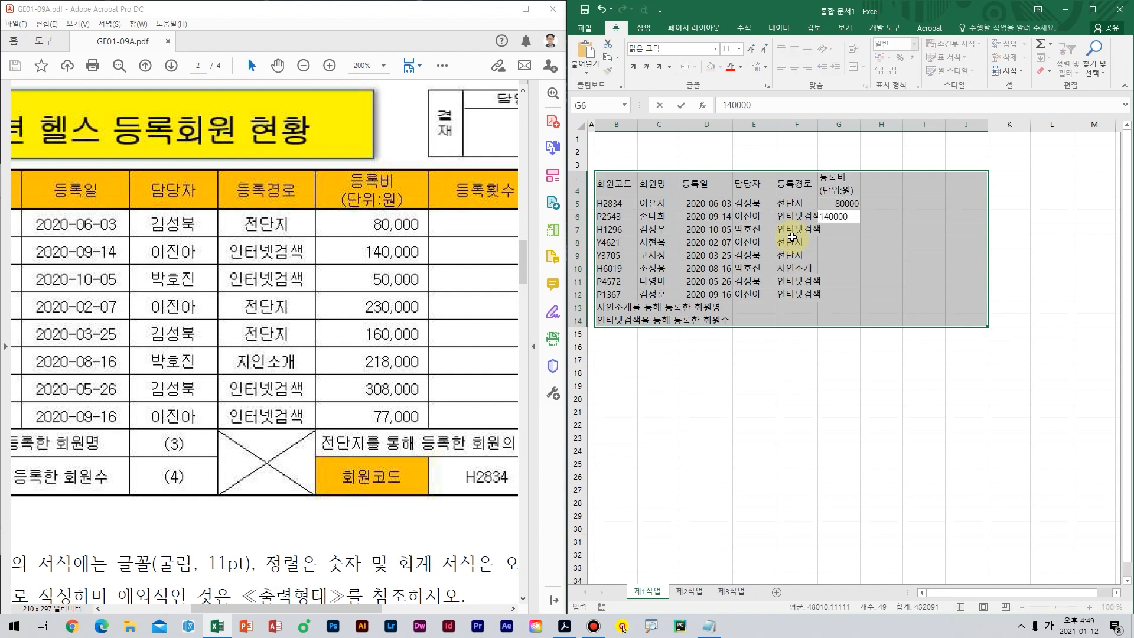
key("Return")
type("50000")
key("Return")
type("2300")
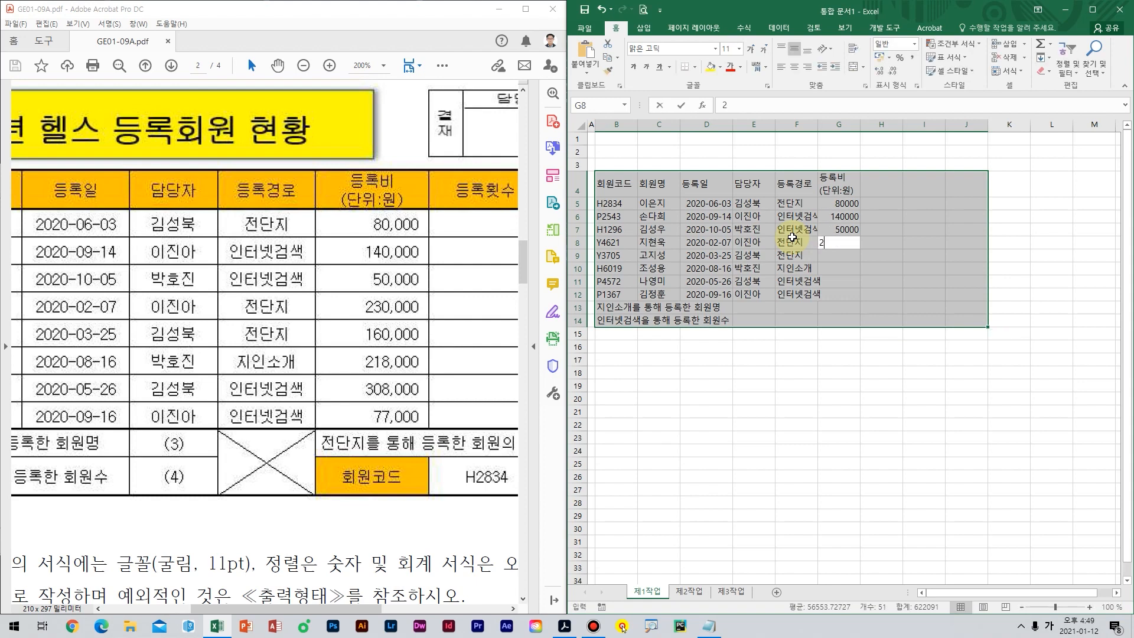
key("Return")
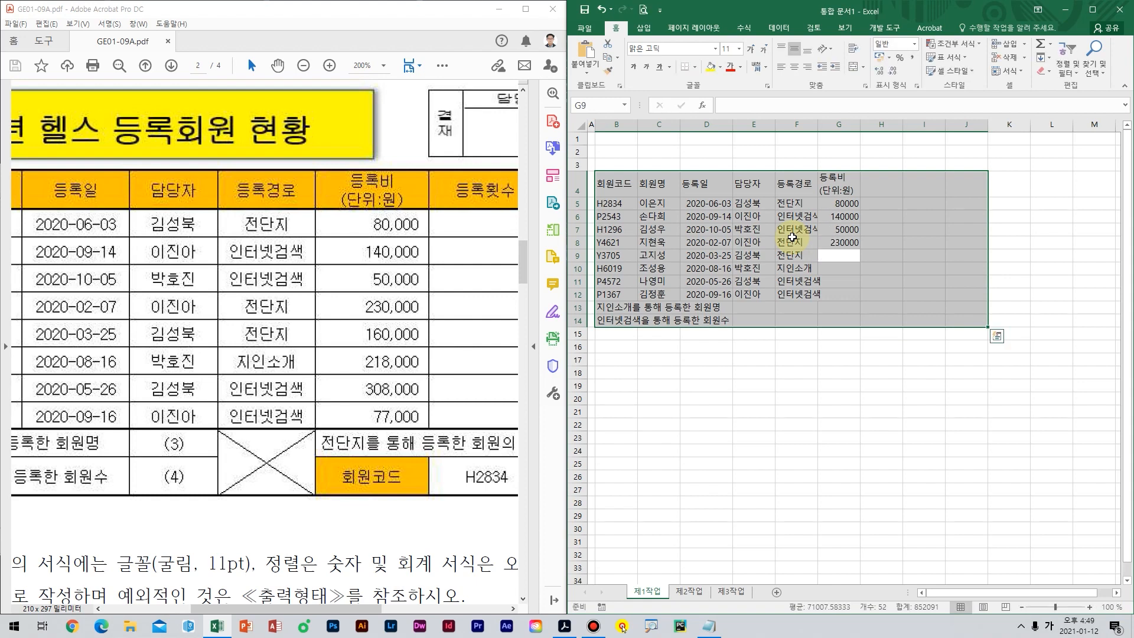
Enter the remaining 등록비 amounts 160000, 218000, 308000 and 77000 in G9 to G12.
type("160000")
key("Return")
type("21")
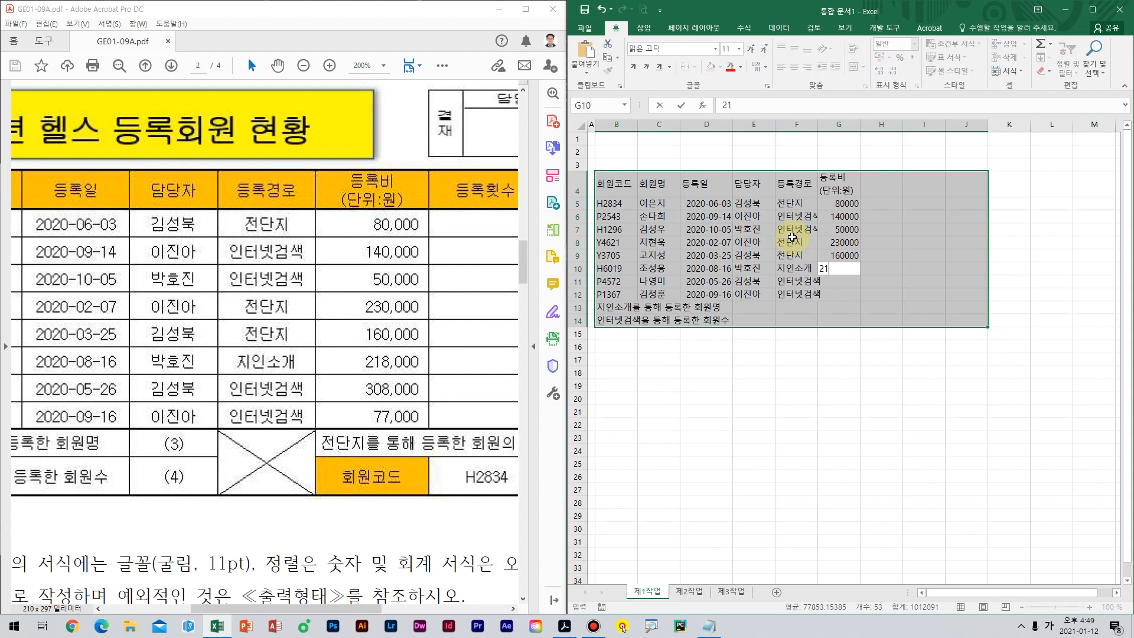
type("8000")
key("Return")
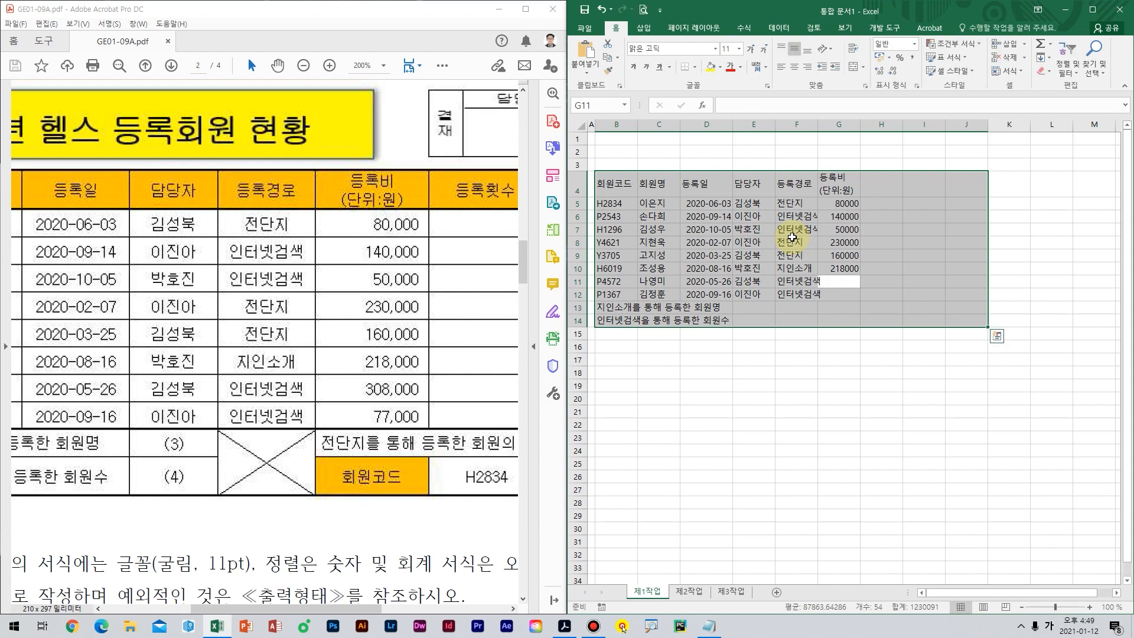
type("308000")
key("Return")
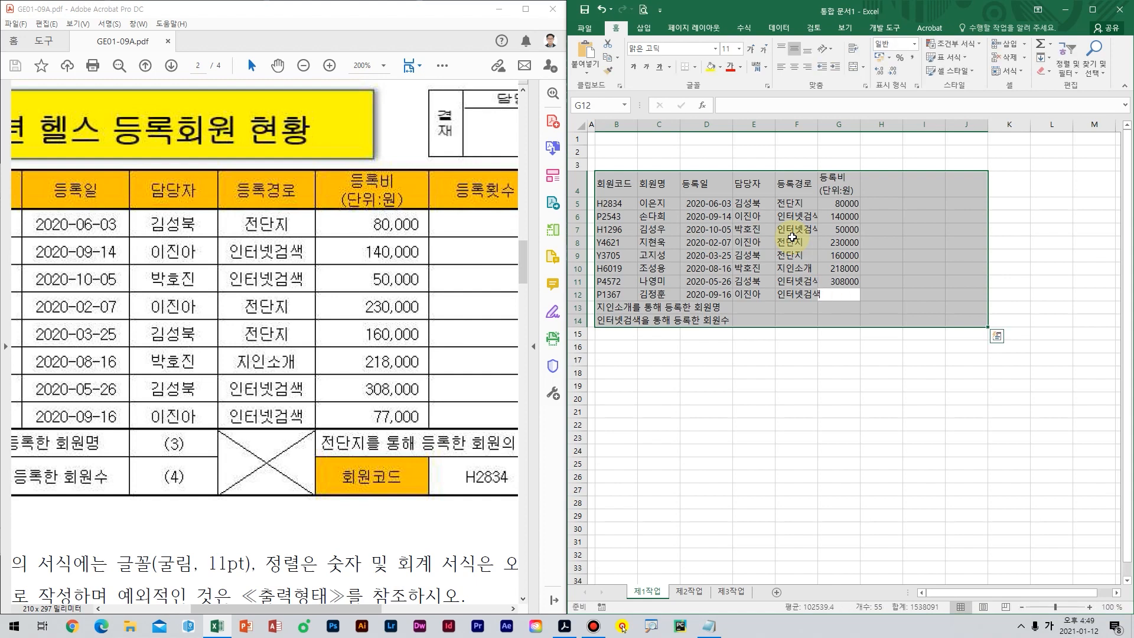
type("77000")
key("Return")
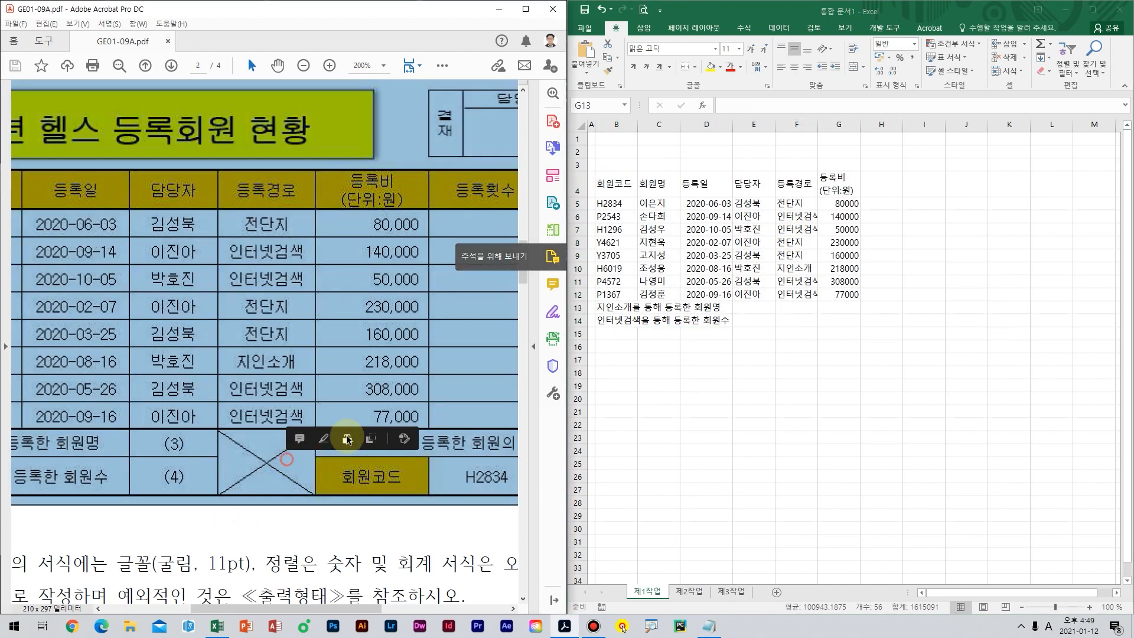
Enter the exam table's 총 등록비(단위:원) label for members registered through 전단지 in G13 and 회원코드 in G14.
left_click(347, 437)
left_click_drag(366, 338, 173, 324)
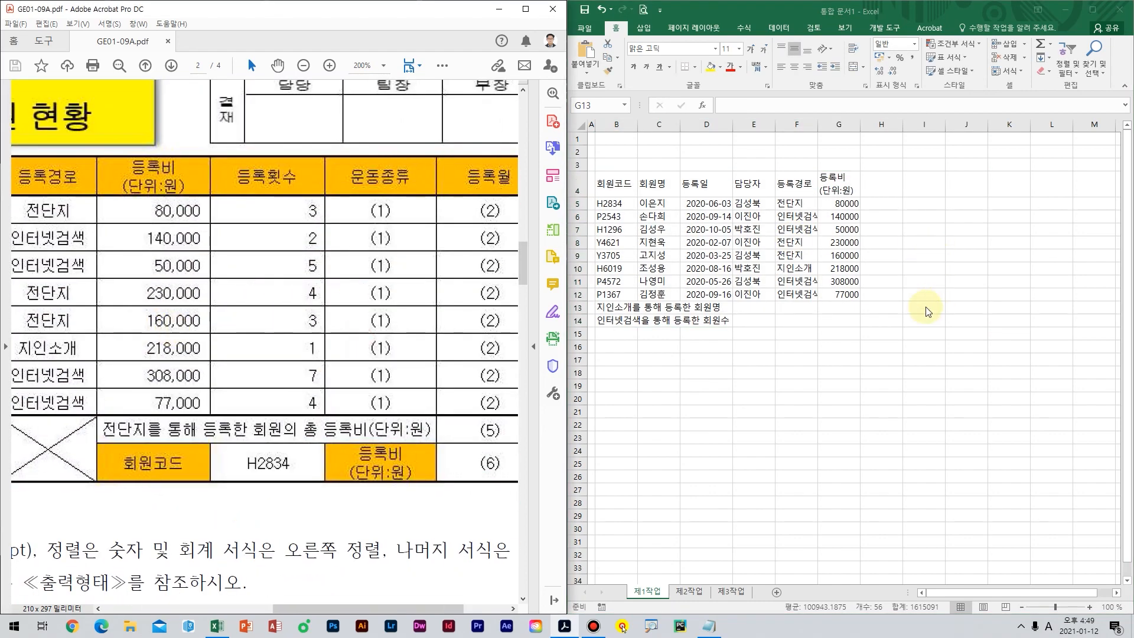
key("alt+Tab")
type("저단질를 통해 등로")
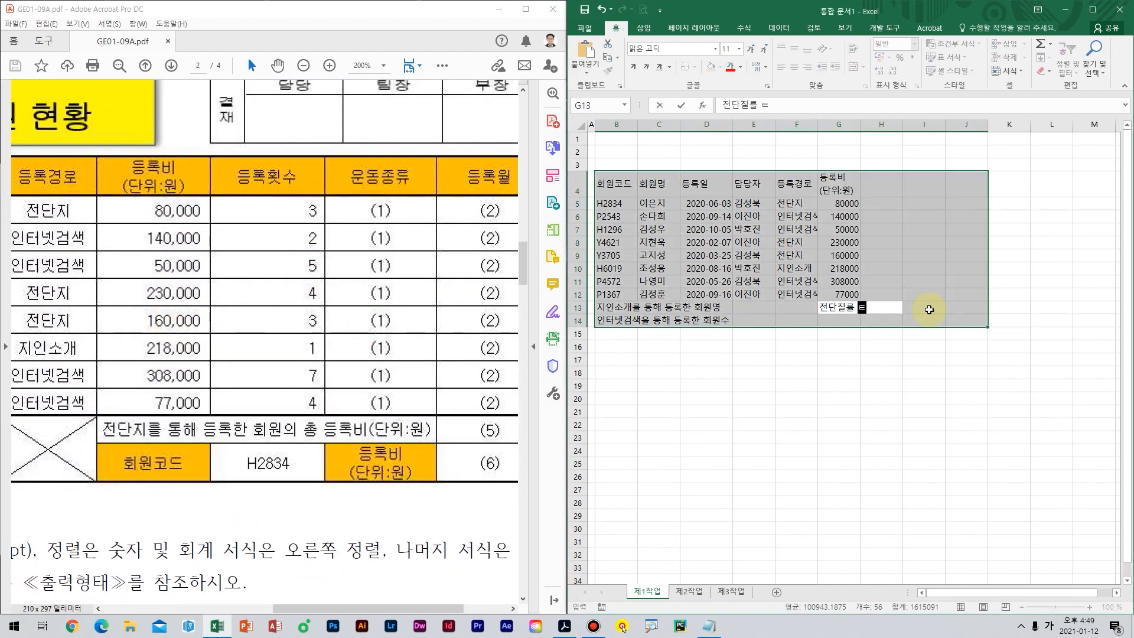
type("한 회원")
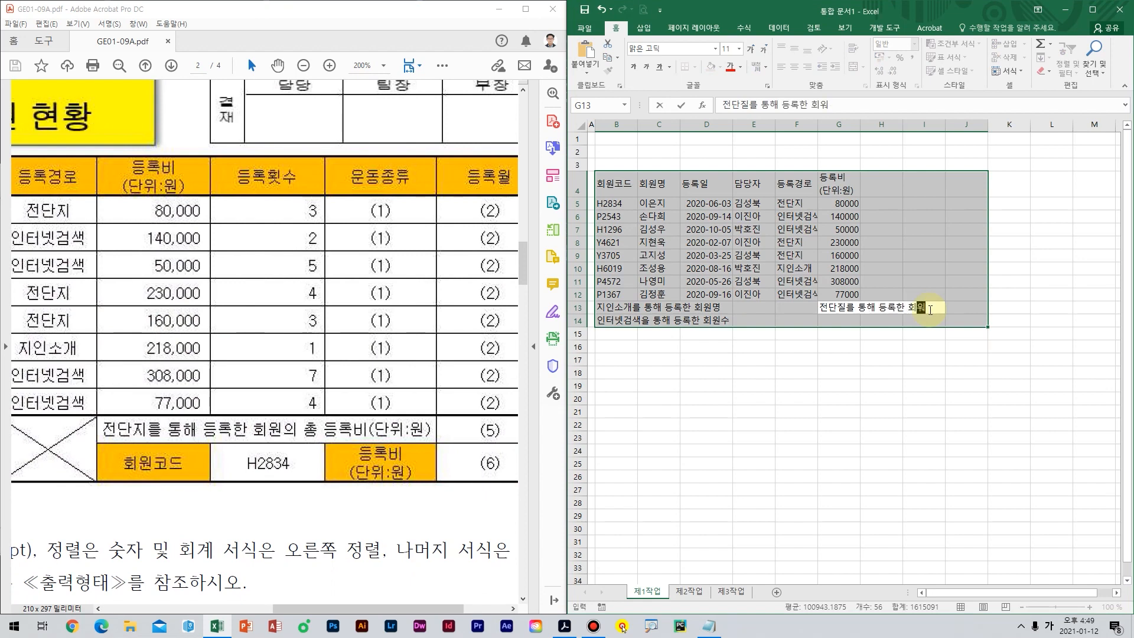
type("의 총 등록ㅂ")
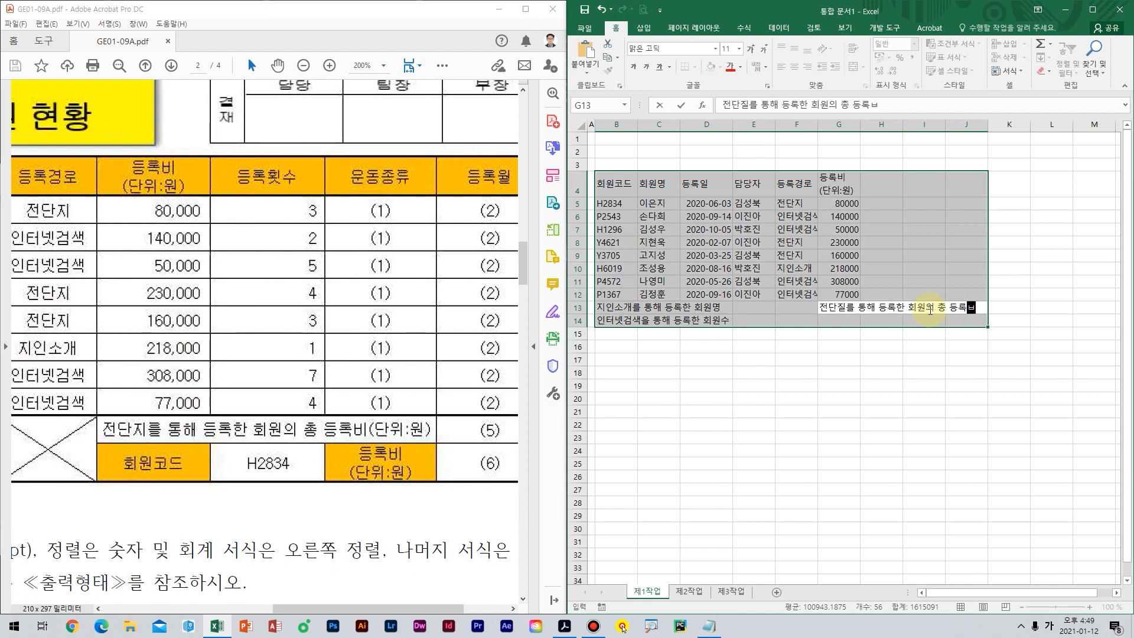
type("(단위:원")
key("Return")
type("회원코드")
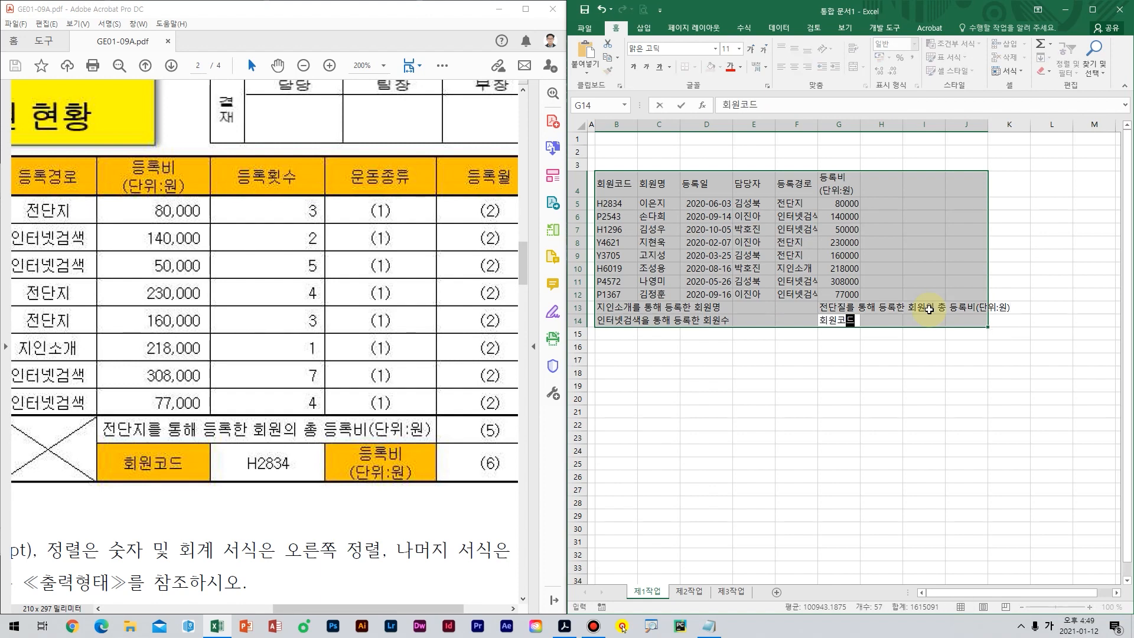
key("Return")
Enter the header 등록횟수 in H4 and the values 3, 2, 5 and 4 in H5 to H8.
type("등록횟")
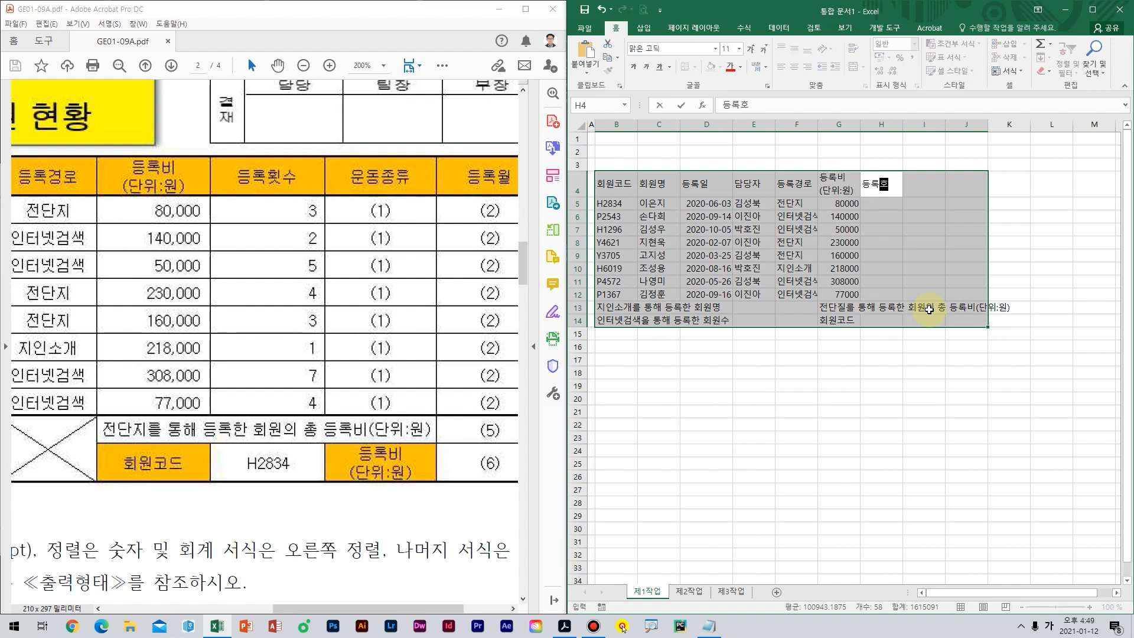
type("수")
key("Return")
type("3")
key("Return")
type("2")
key("Return")
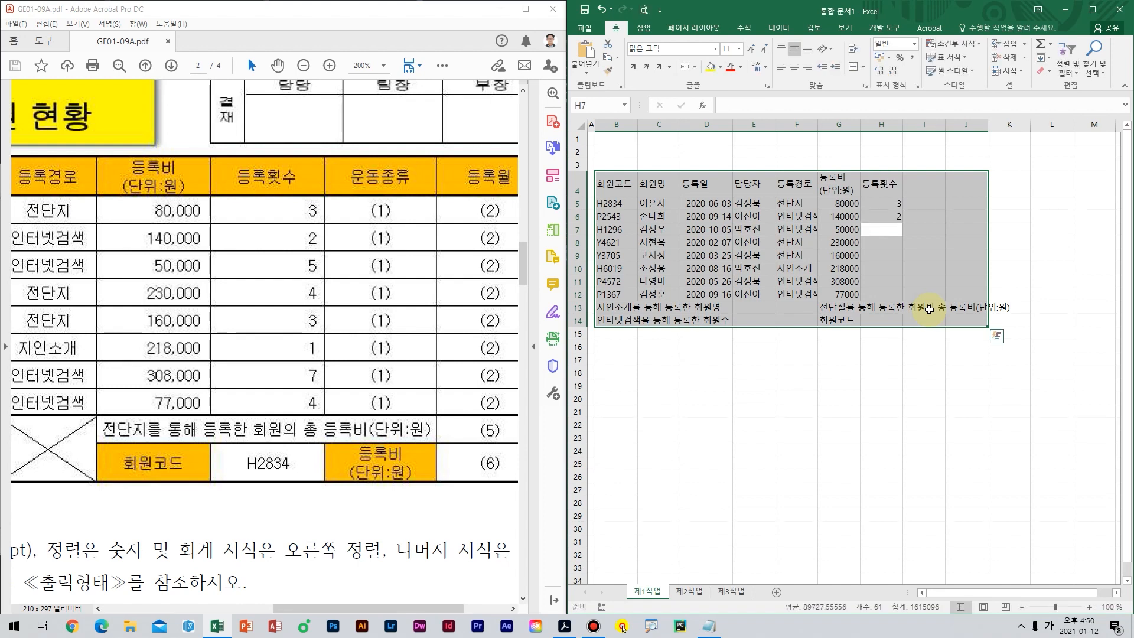
type("5")
key("Return")
type("4")
key("Return")
Enter 3, 1, 7 and 4 in H9 to H12, leaving H13 and H14 blank.
type("3")
key("Return")
type("1")
key("Return")
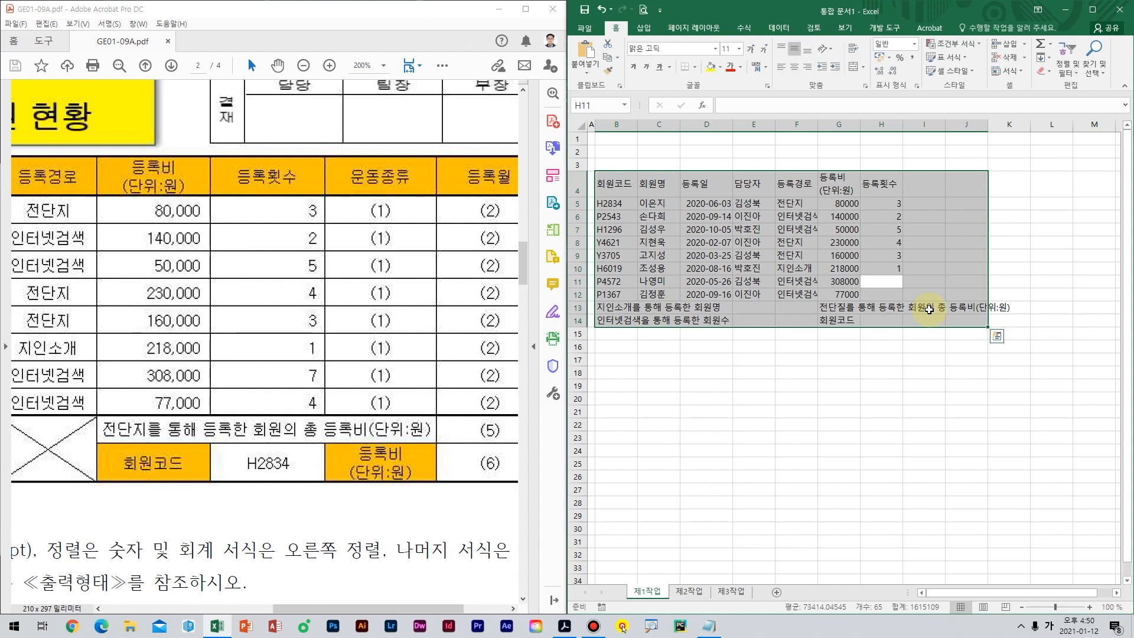
type("7")
key("Return")
type("4")
key("Return")
key("Return")
key("Return")
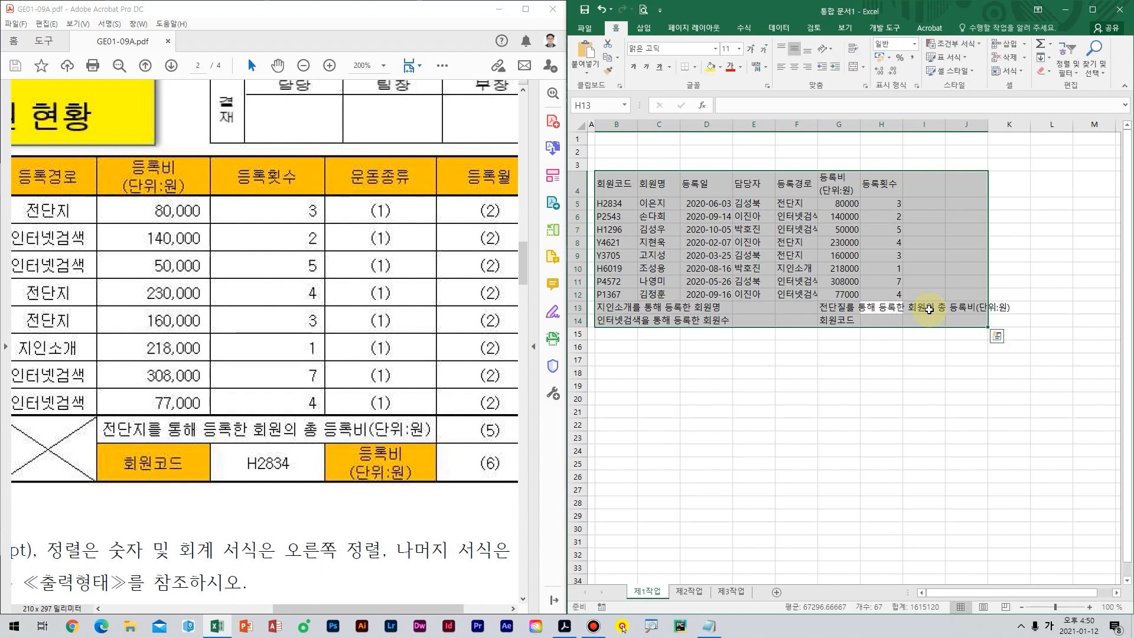
Enter the headers 운동종류 in I4 and 등록월 in J4, and the two-line label 등록비 (단위:원) in I14.
type("ㅇ운동종류")
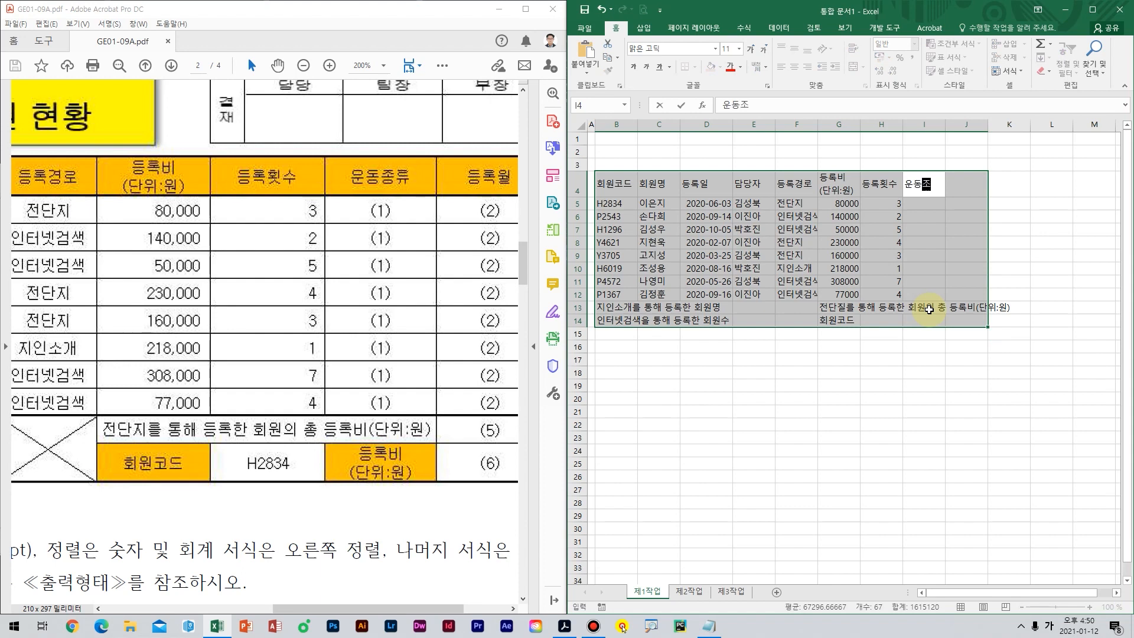
key("Tab")
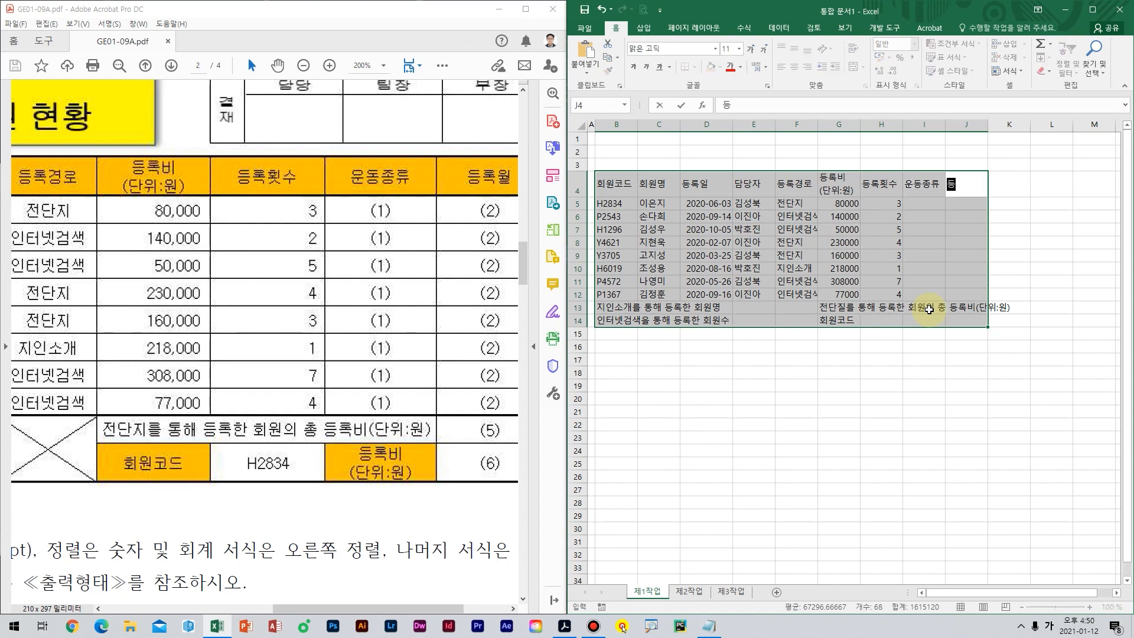
type("등록월")
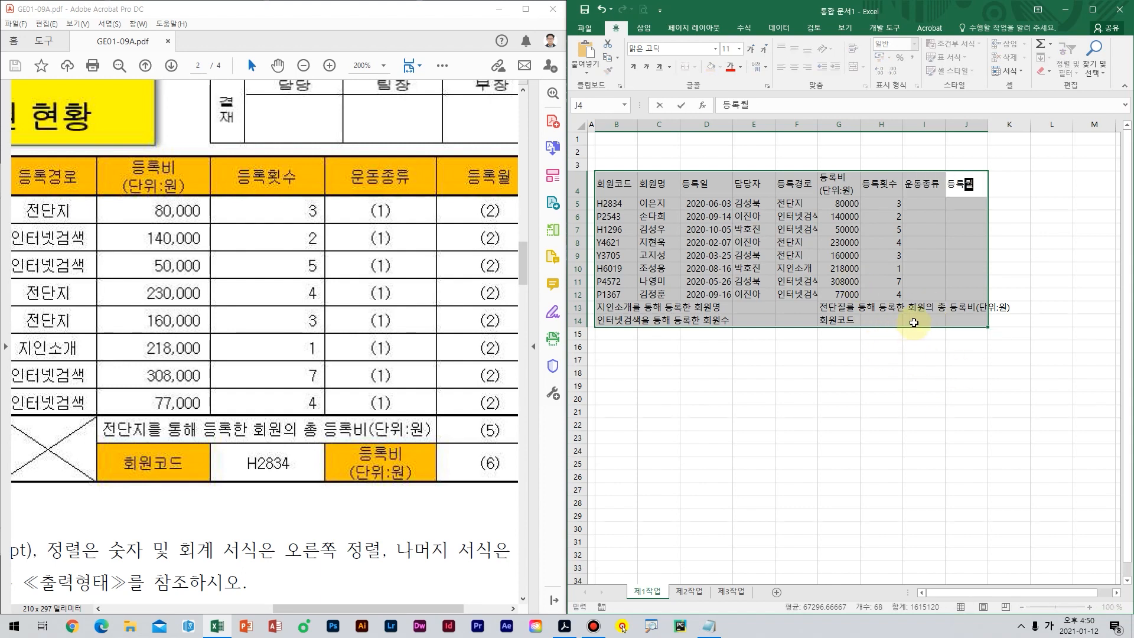
left_click(917, 322)
type("등ㄹ")
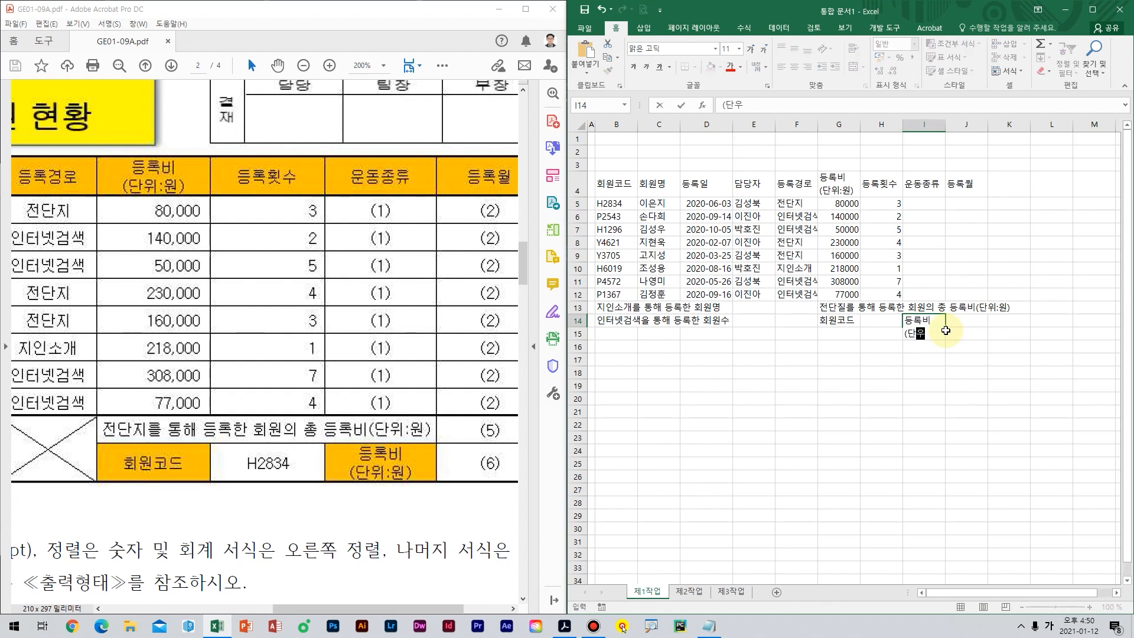
key("Return")
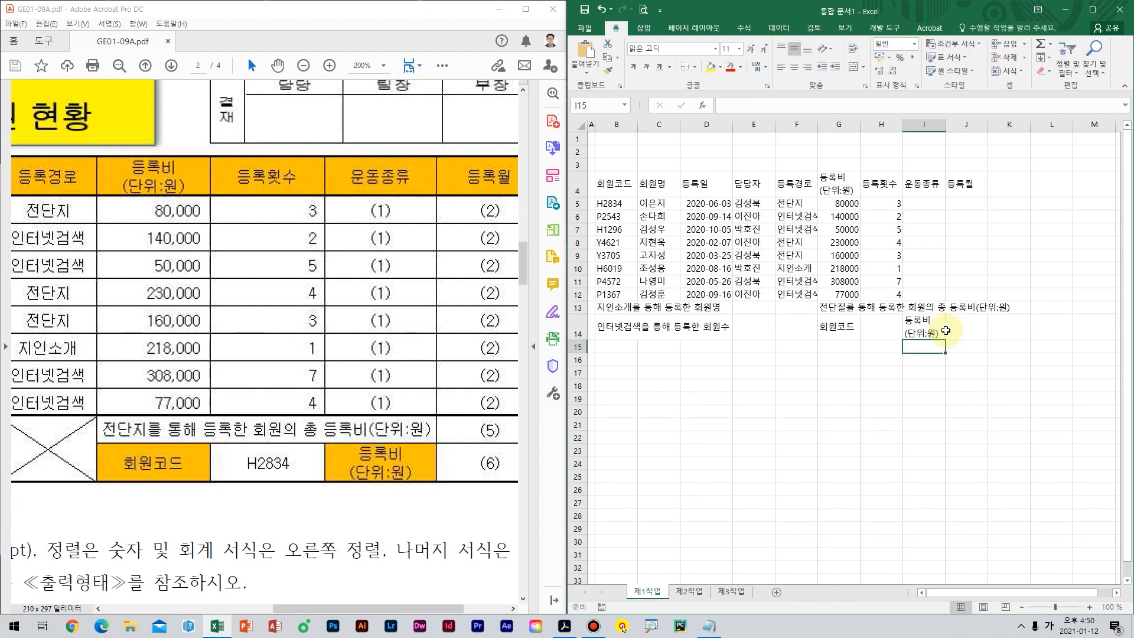
Examine the complete 제1작업 output table and its formatting conditions in the exam PDF.
key("Left")
key("Left")
key("Up")
key("Up")
left_click(335, 330)
scroll(335, 331, "down", 2)
scroll(335, 331, "down", 2)
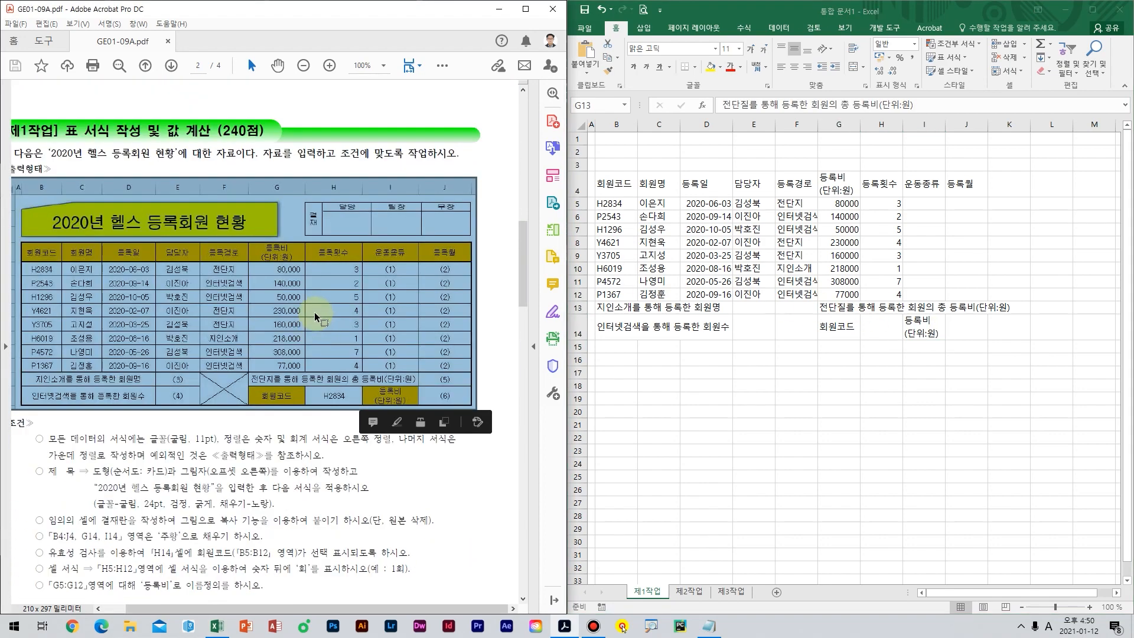
left_click(336, 275)
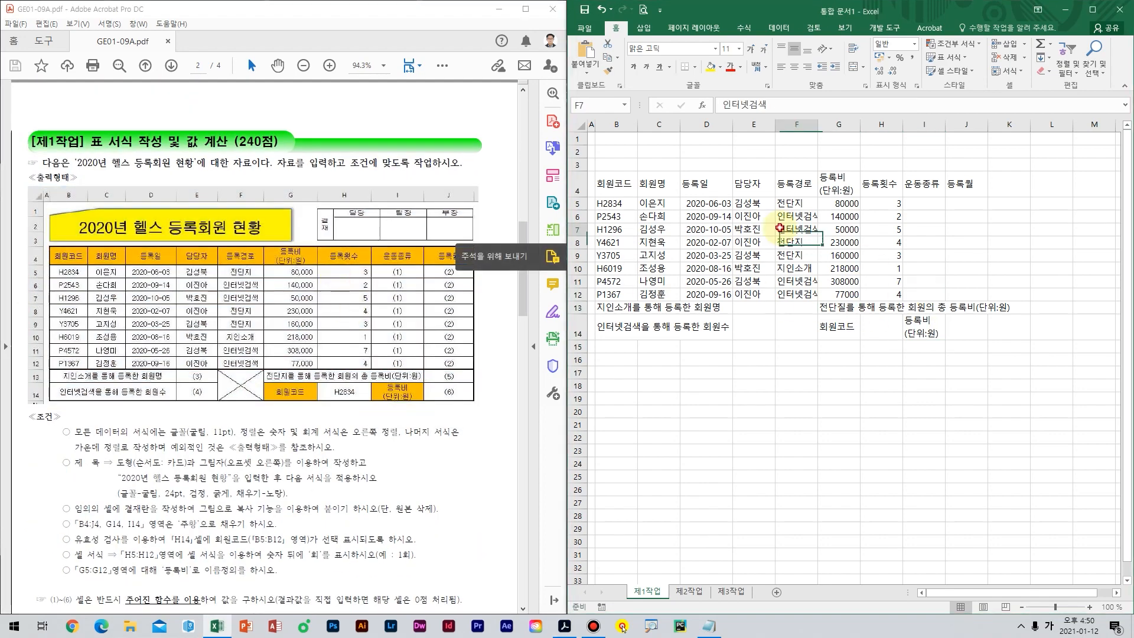
Set the font of the whole table B4:J14 to 굴림.
left_click_drag(614, 183, 975, 325)
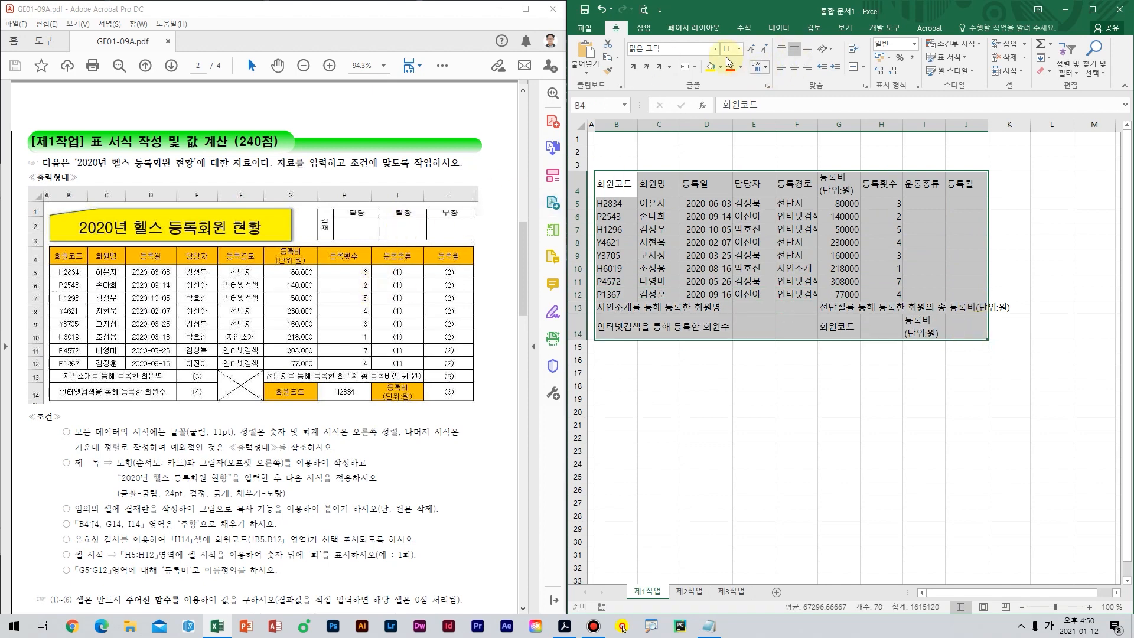
left_click(678, 52)
type("굴림")
key("Return")
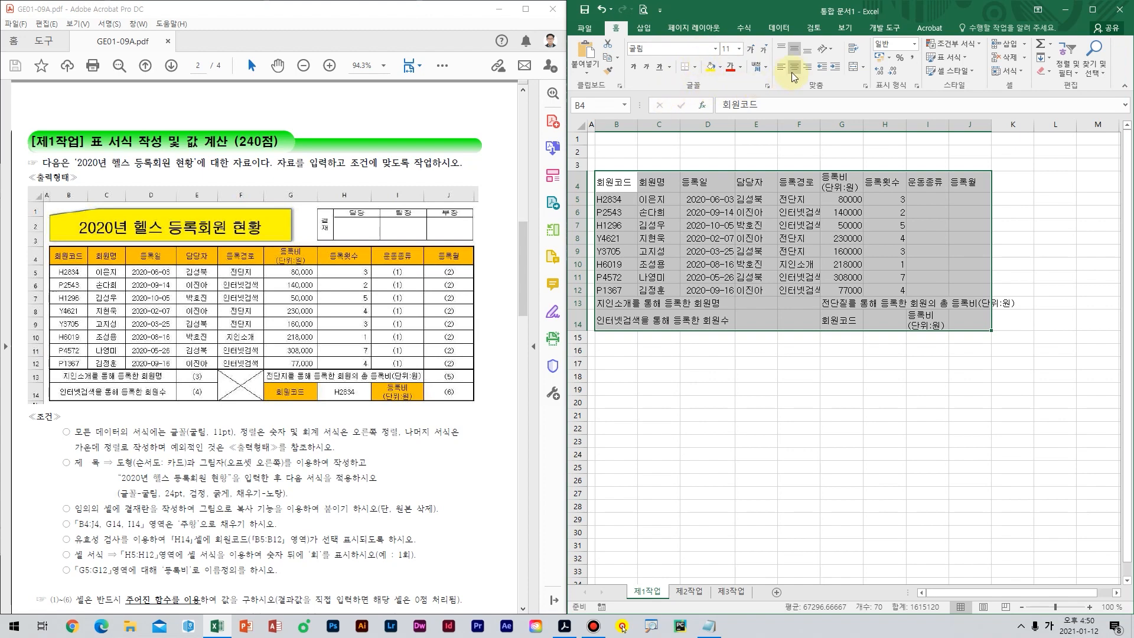
Apply borders to every cell of the table B4:J14 and a thick border around its outside.
left_click(695, 67)
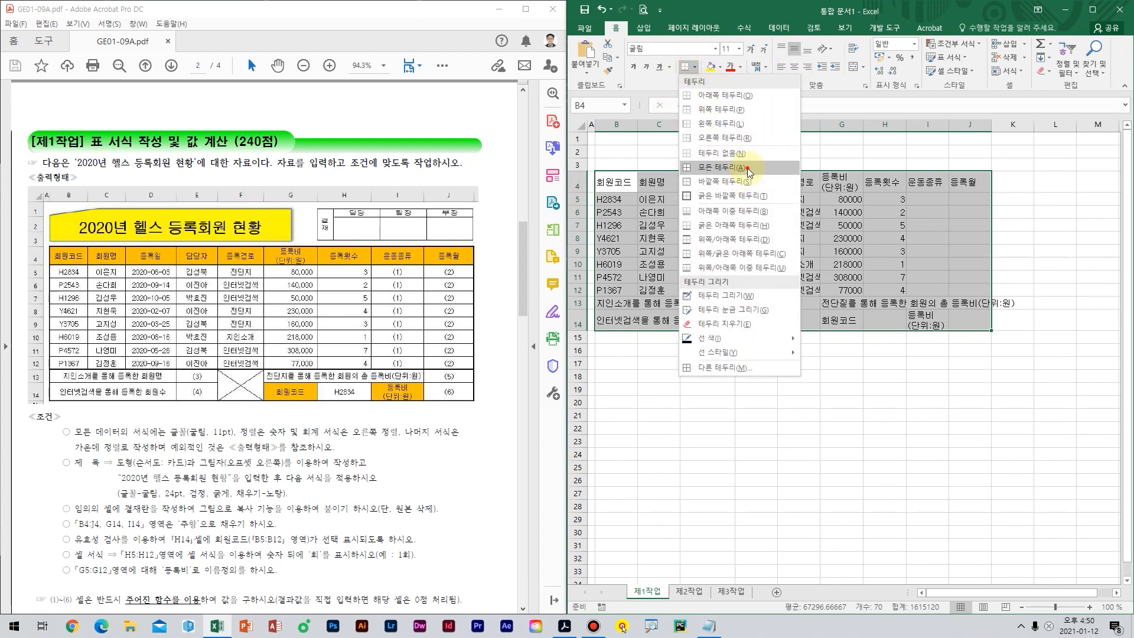
left_click(742, 177)
left_click(697, 69)
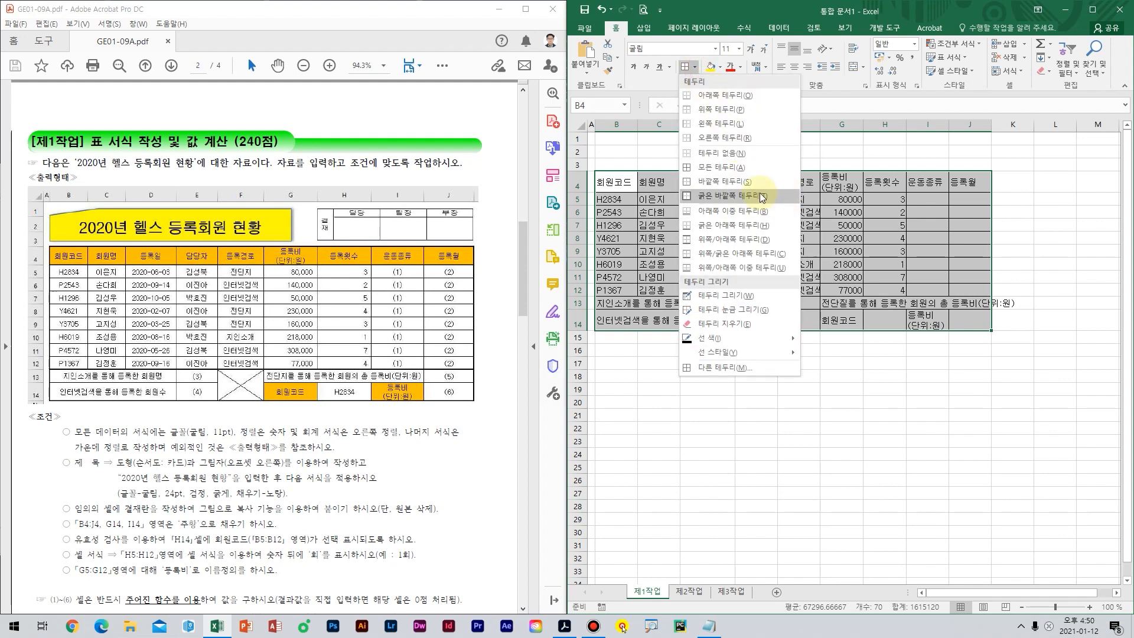
left_click(762, 197)
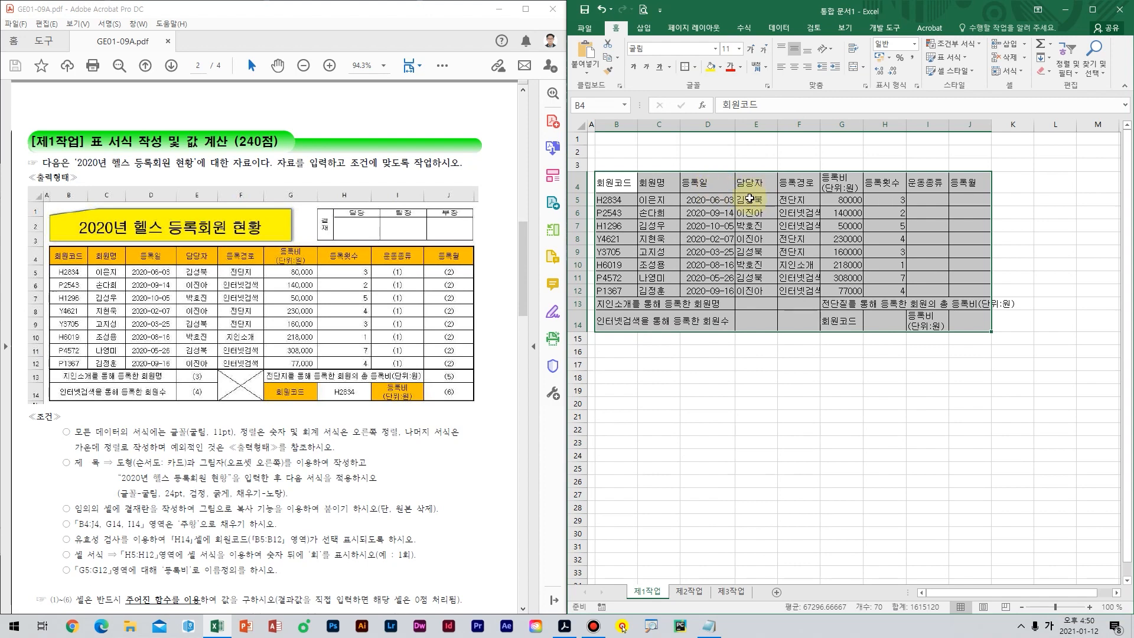
Apply a thick outside border around the member data rows B5:J12.
left_click_drag(612, 199, 968, 291)
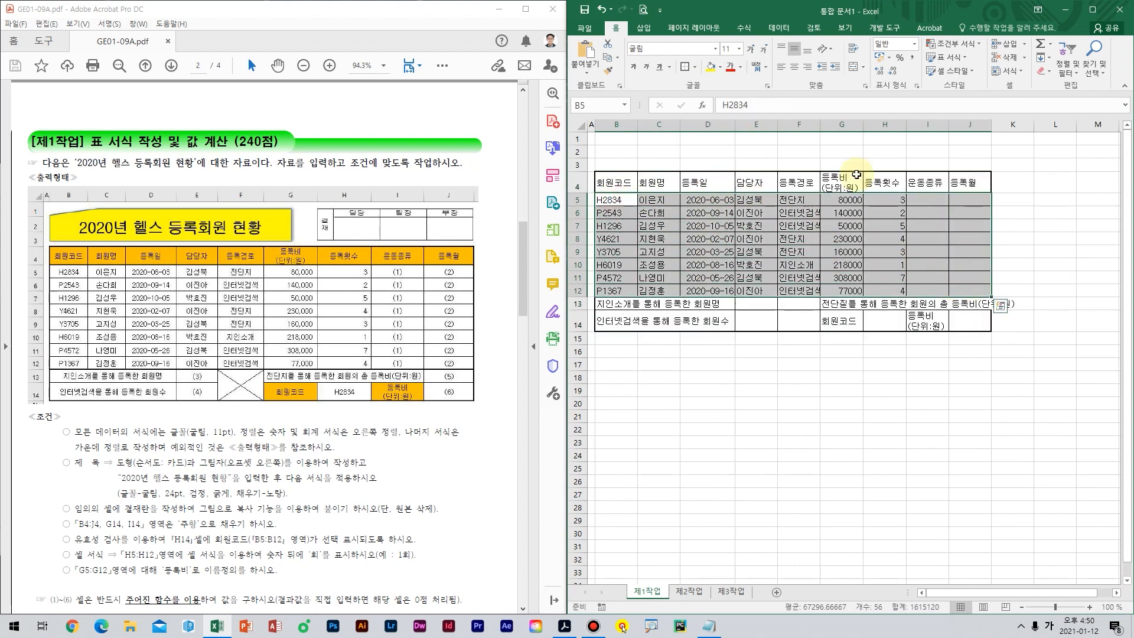
left_click(683, 69)
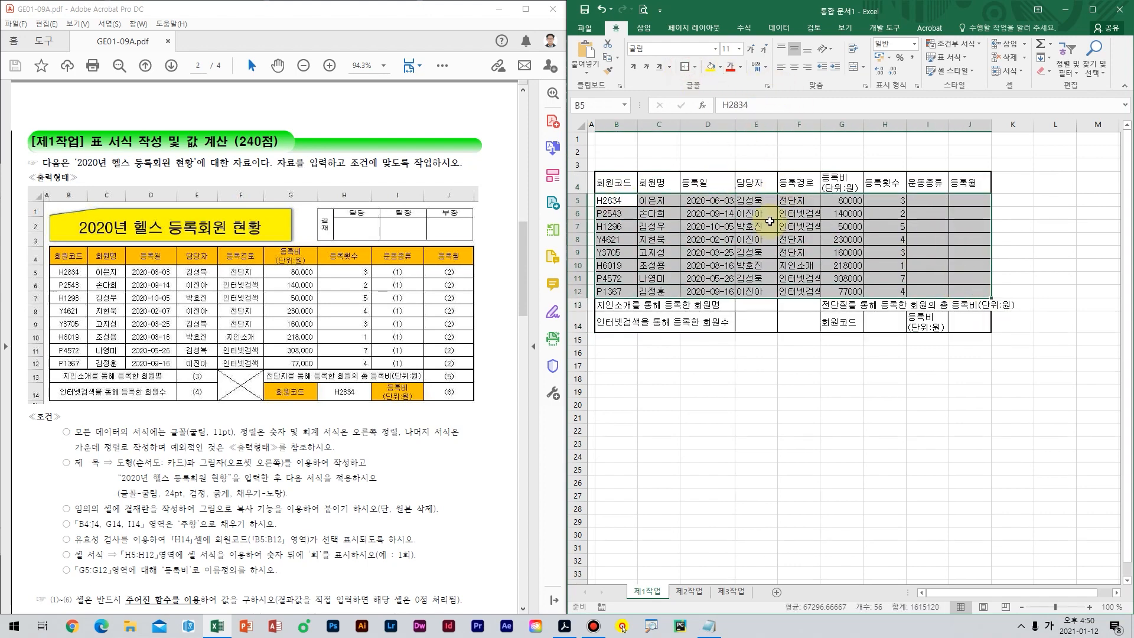
left_click(885, 239)
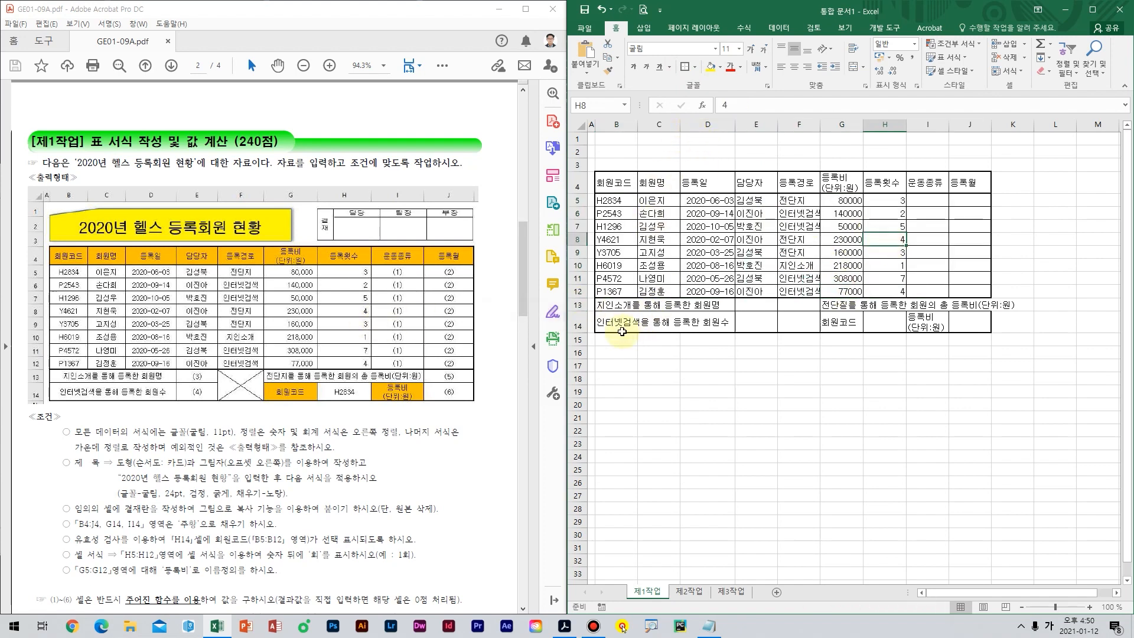
Merge and center the cell ranges B13:D13, B14:D14, F13:F14 and G13:I13 separately.
left_click_drag(608, 305, 704, 305)
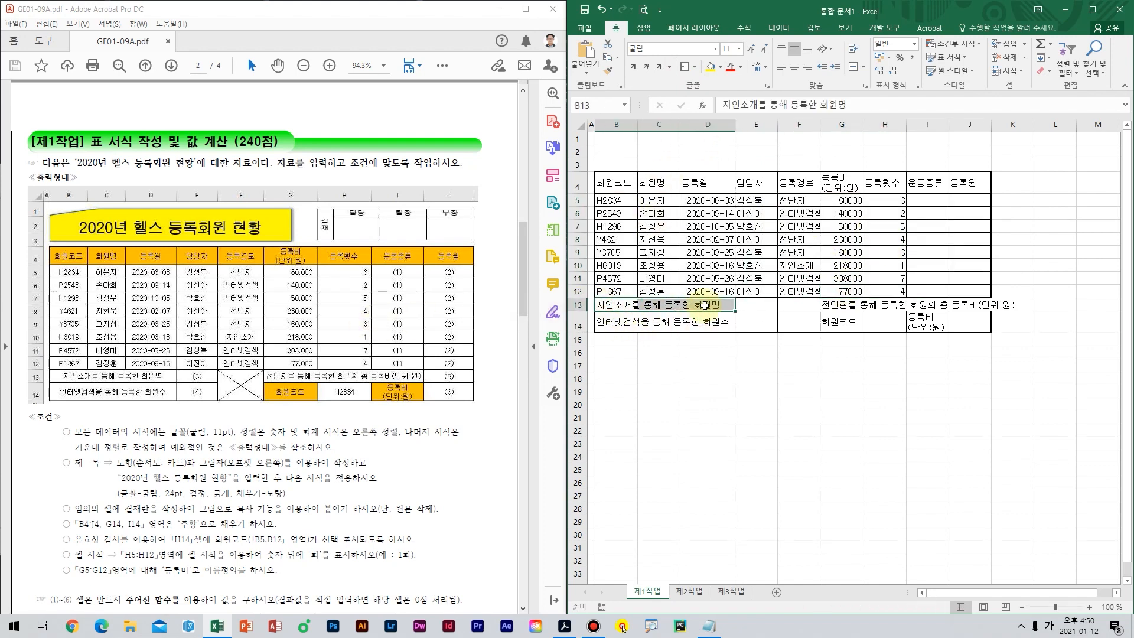
left_click_drag(600, 322, 714, 325, "ctrl")
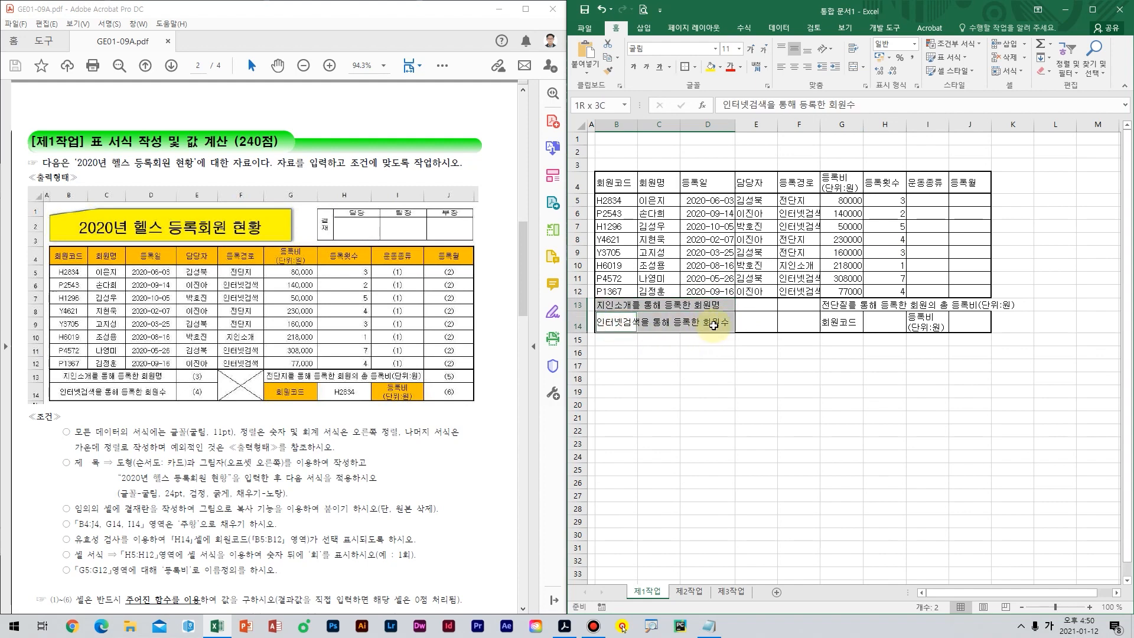
left_click_drag(798, 304, 929, 305, "ctrl")
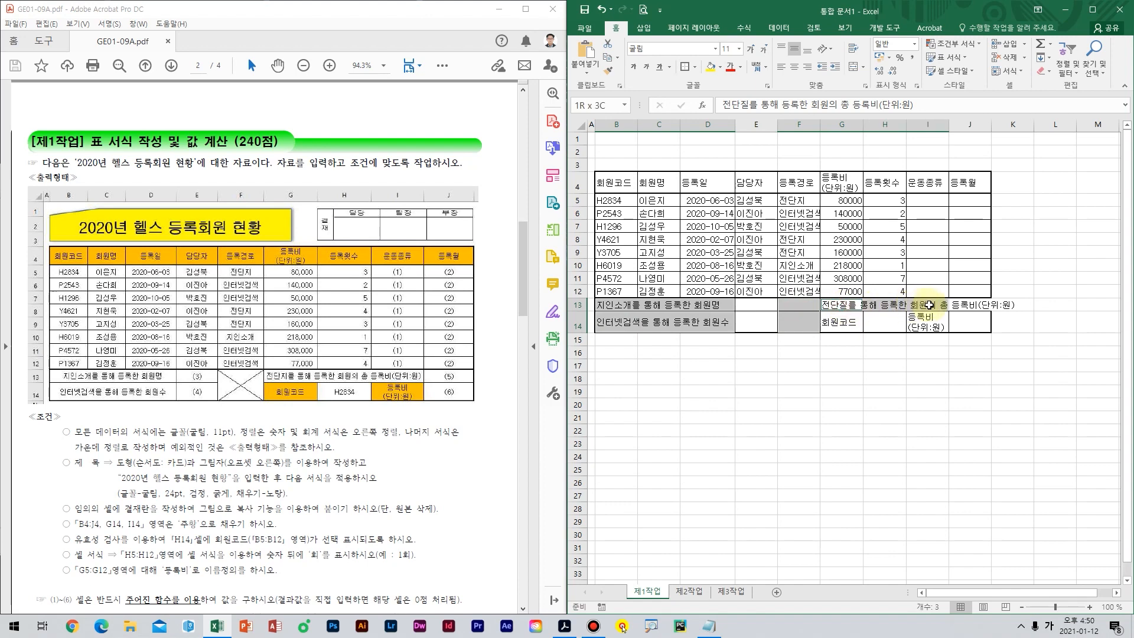
left_click(862, 67)
left_click(883, 101)
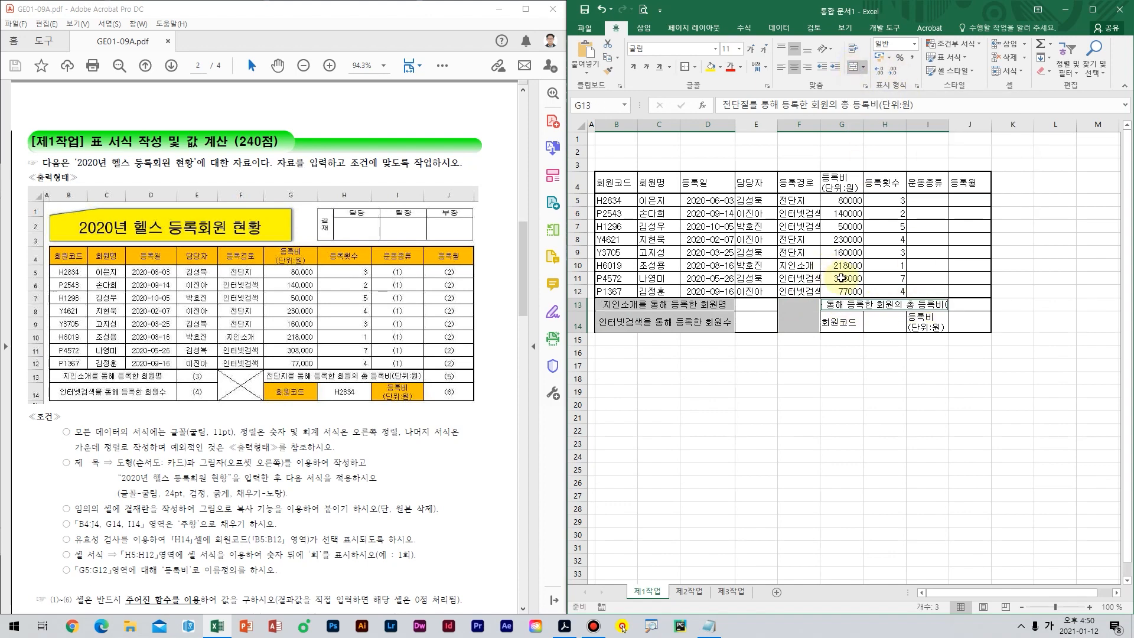
Widen columns F and G and correct the misspelled label in G13 to 전단지를 통해 등록한 회원의 총 등록비(단위:원).
double_click(821, 125)
left_click_drag(873, 125, 932, 126)
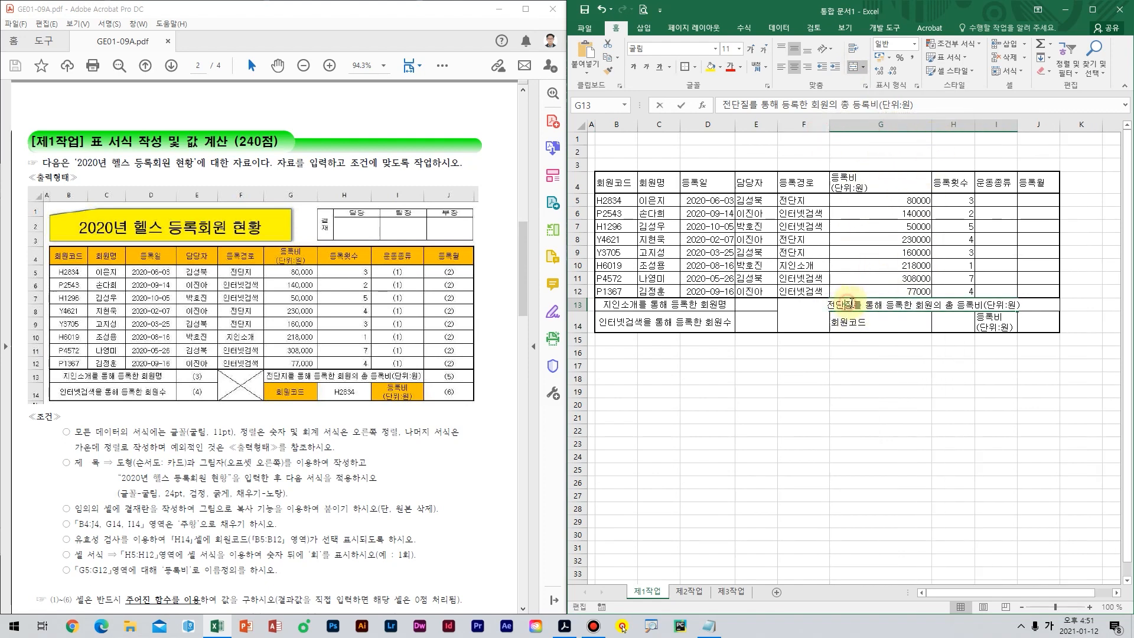
double_click(850, 305)
key("BackSpace")
type("ㅈㅣ")
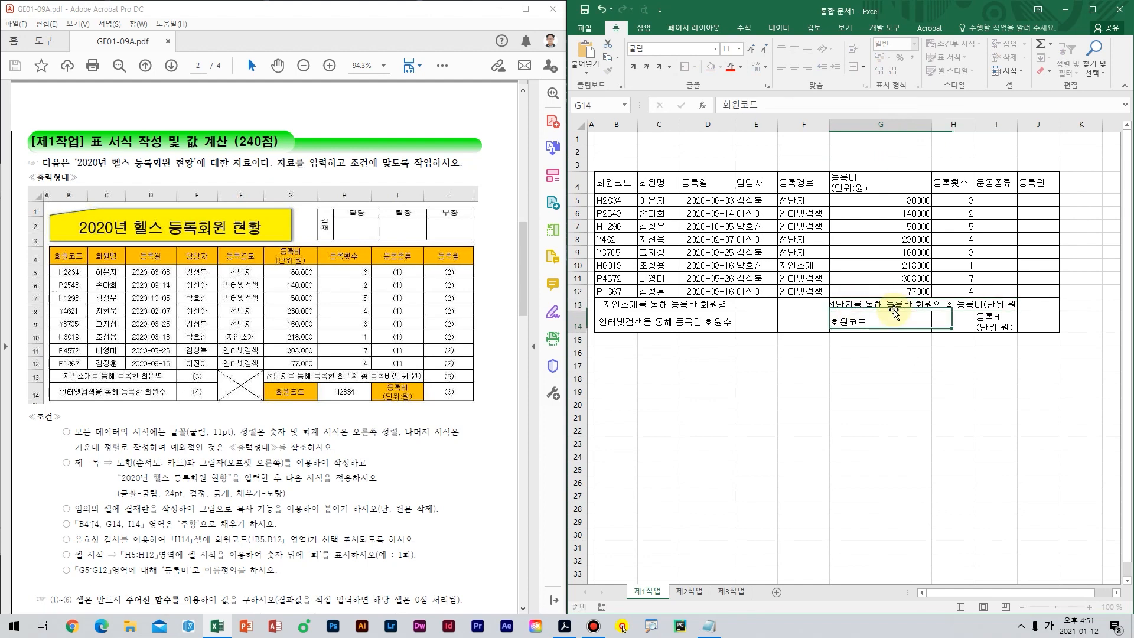
left_click(953, 252)
Widen column F slightly, narrow column G and widen columns H to J.
left_click_drag(831, 125, 835, 125)
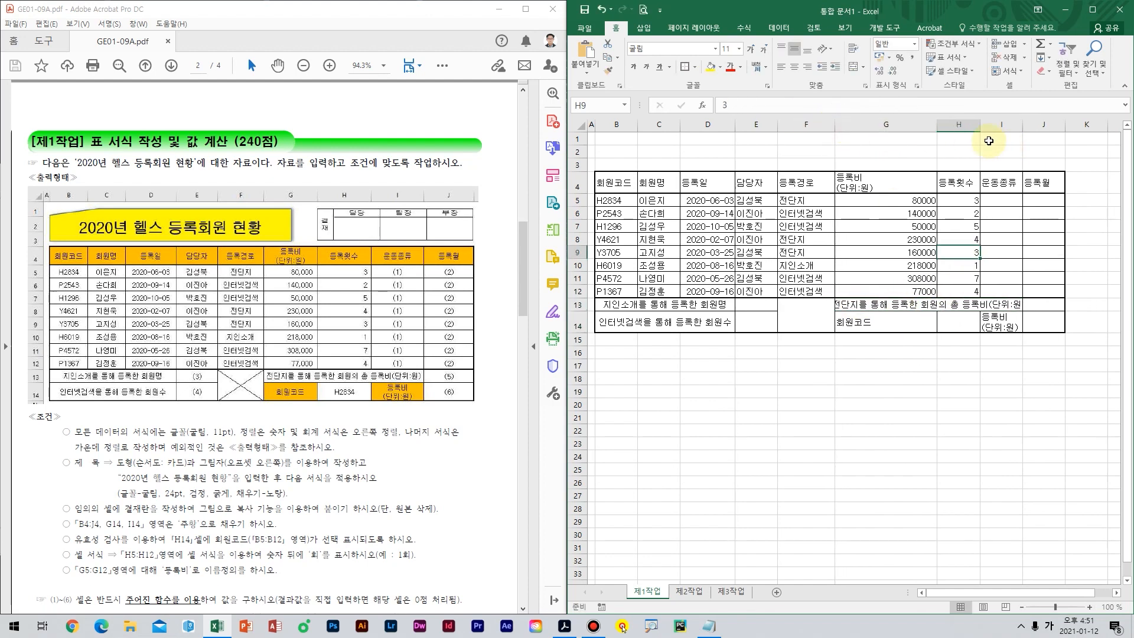
left_click_drag(979, 126, 927, 126)
left_click(1062, 166)
left_click(977, 162)
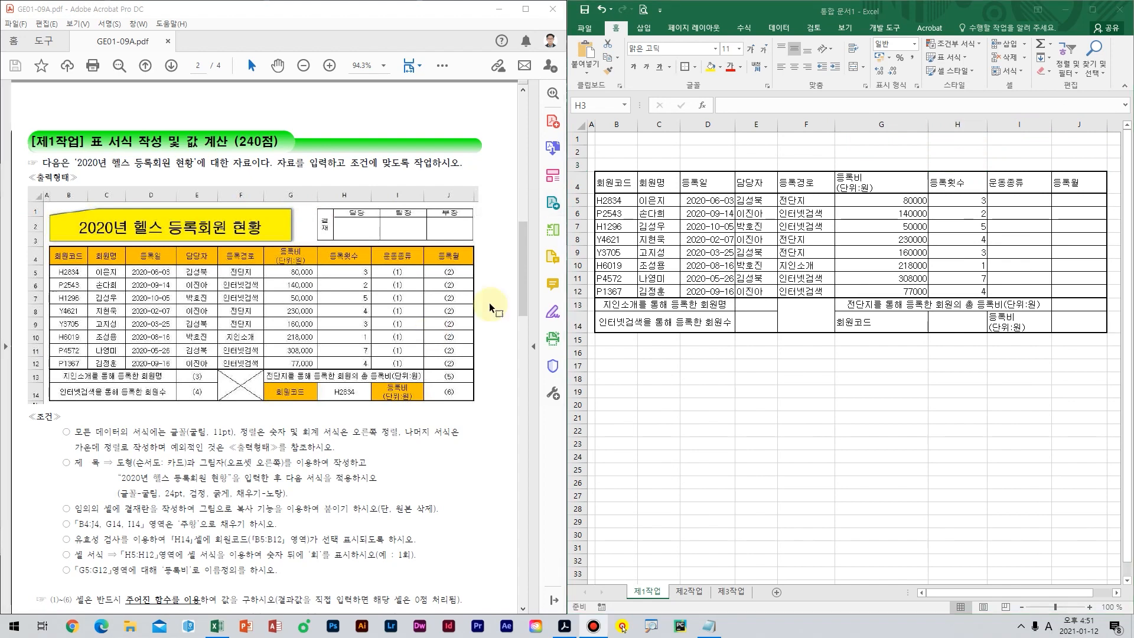
Center the contents of the whole table B4:J14 horizontally.
left_click_drag(617, 186, 998, 324)
left_click(795, 67)
left_click(830, 257)
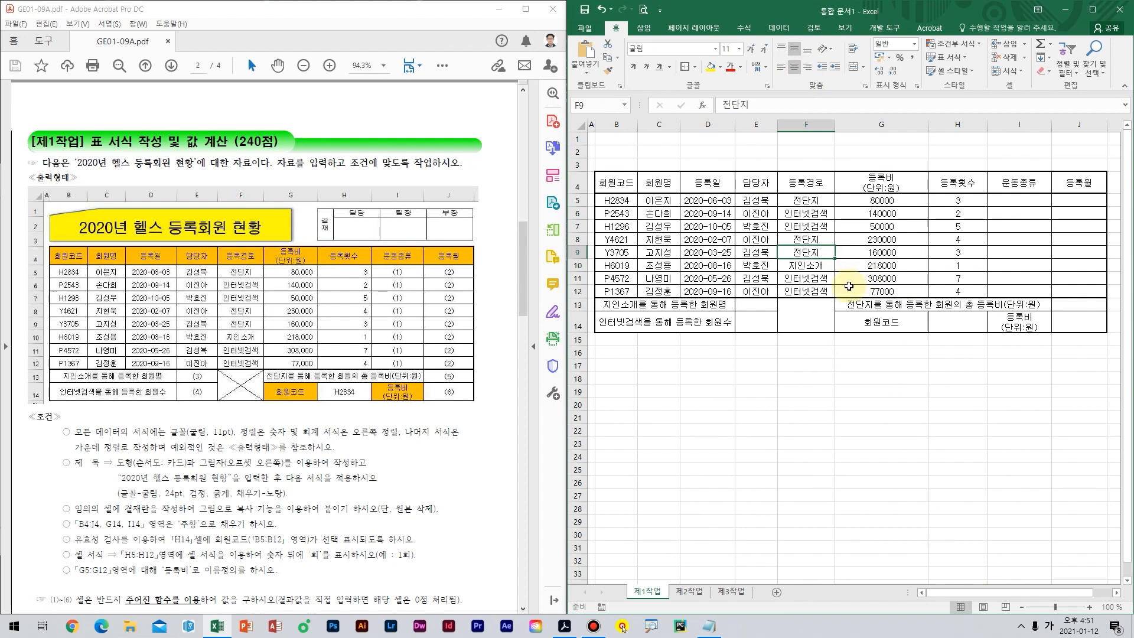
left_click(936, 266)
left_click(901, 223)
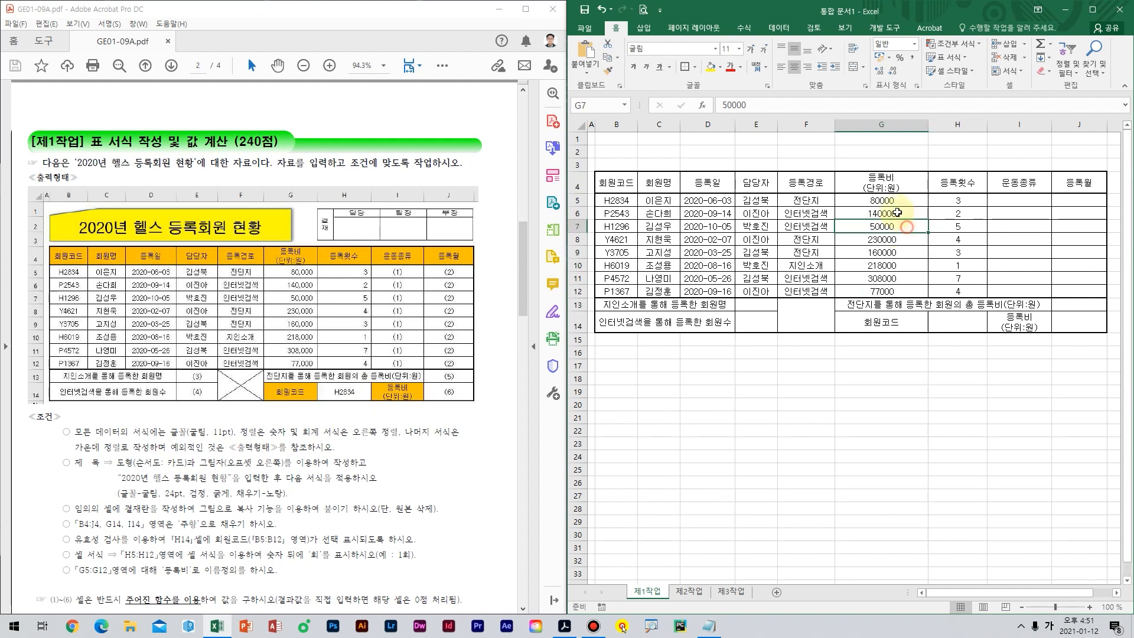
Right-align the 등록비 and 등록횟수 values in G5:H12 and apply the comma style.
left_click(890, 198)
left_click_drag(889, 197, 956, 291)
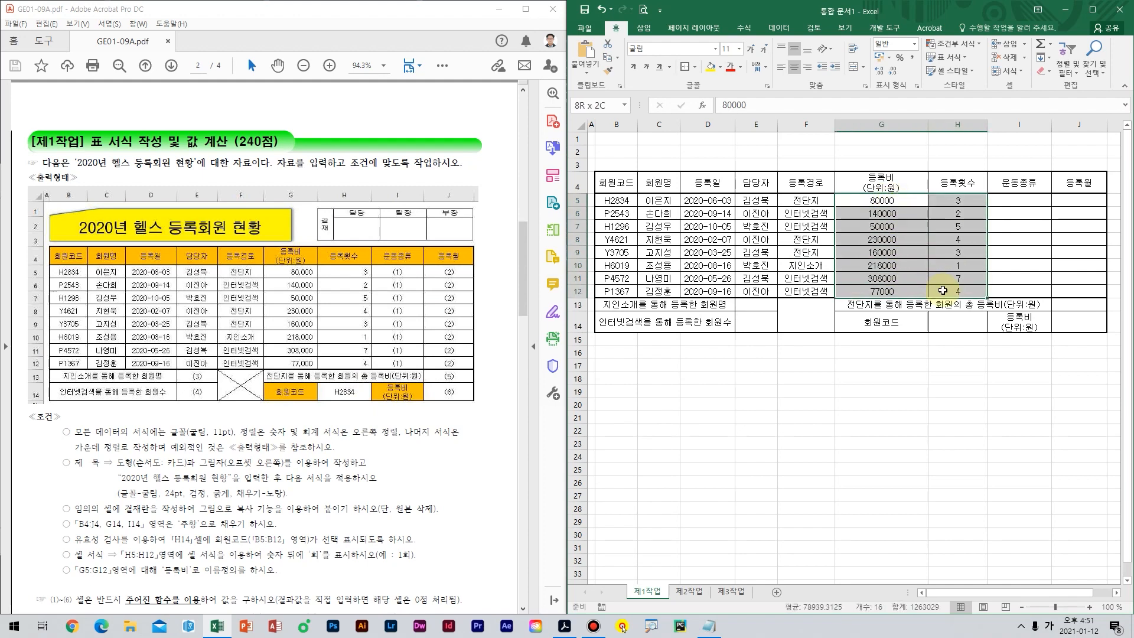
left_click(807, 68)
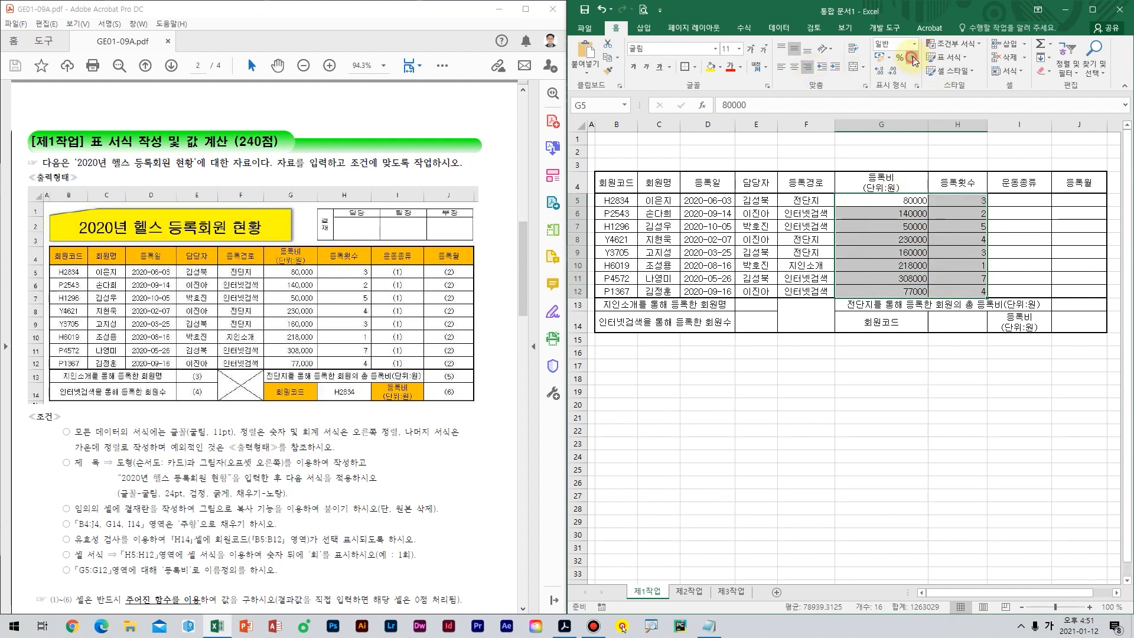
left_click(911, 59)
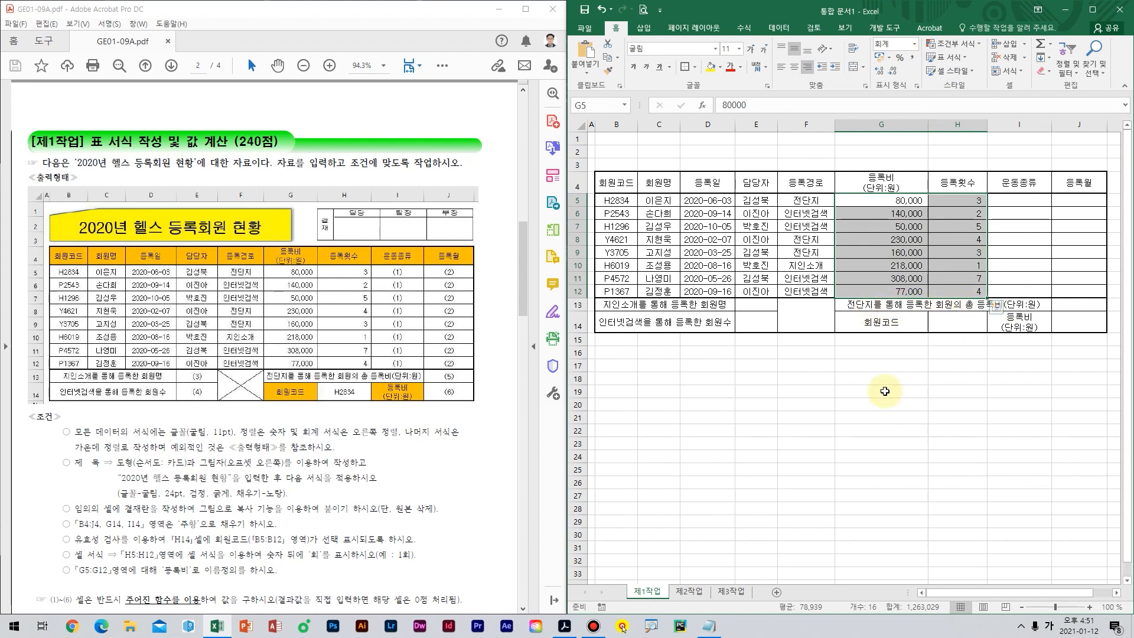
Widen column E slightly to make room for the result cells in rows 13 and 14.
left_click(792, 319)
left_click_drag(778, 124, 783, 127)
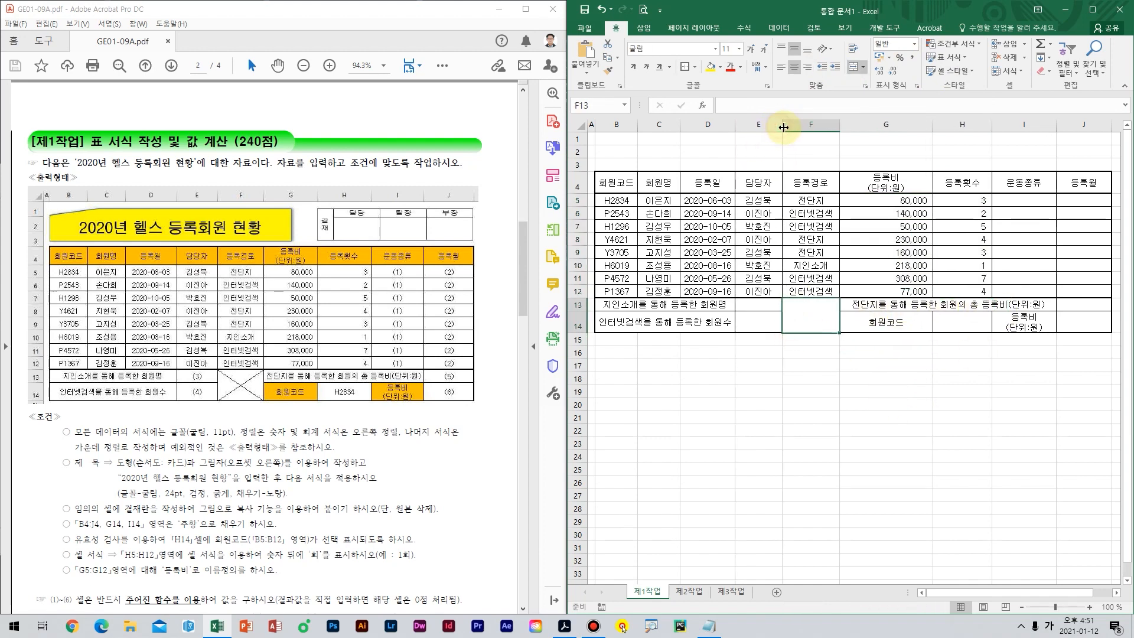
left_click(859, 352)
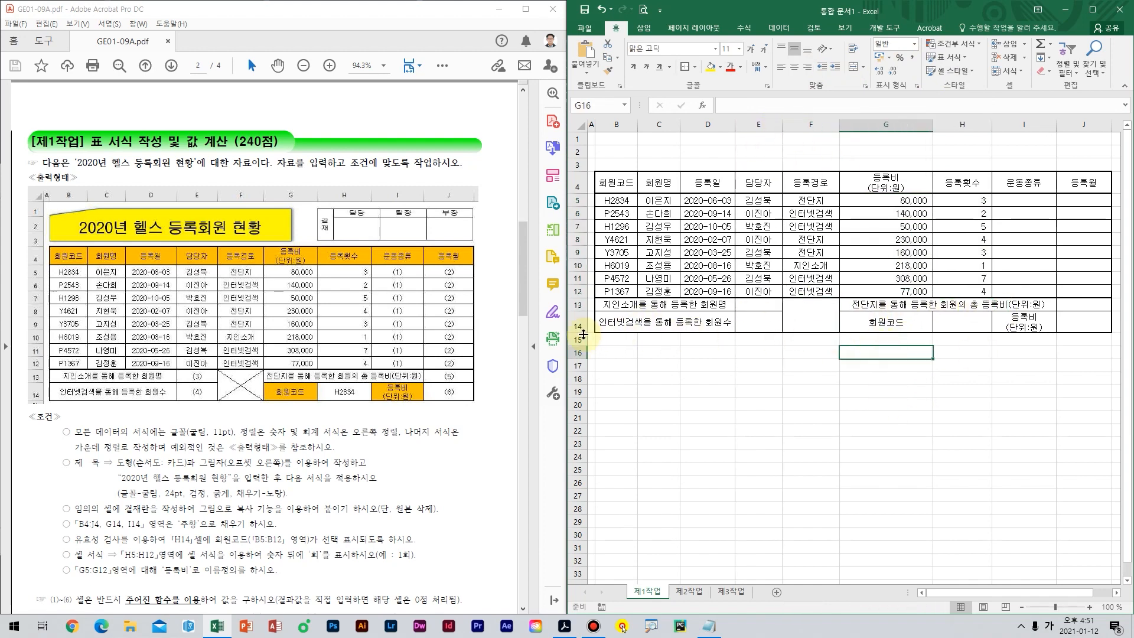
left_click(1061, 236)
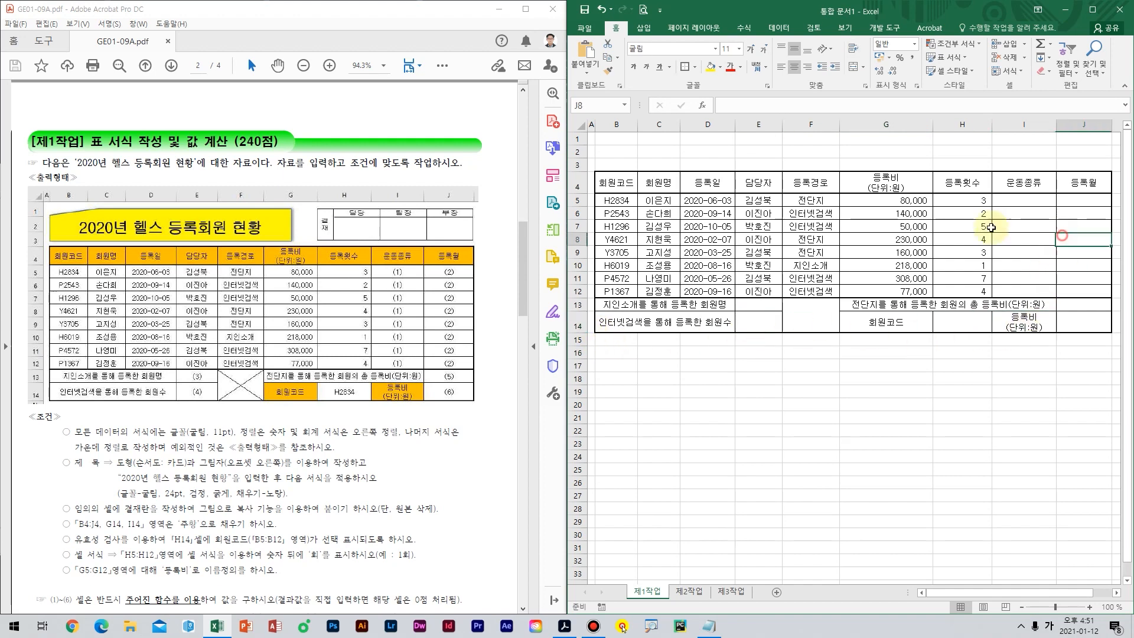
left_click(784, 267)
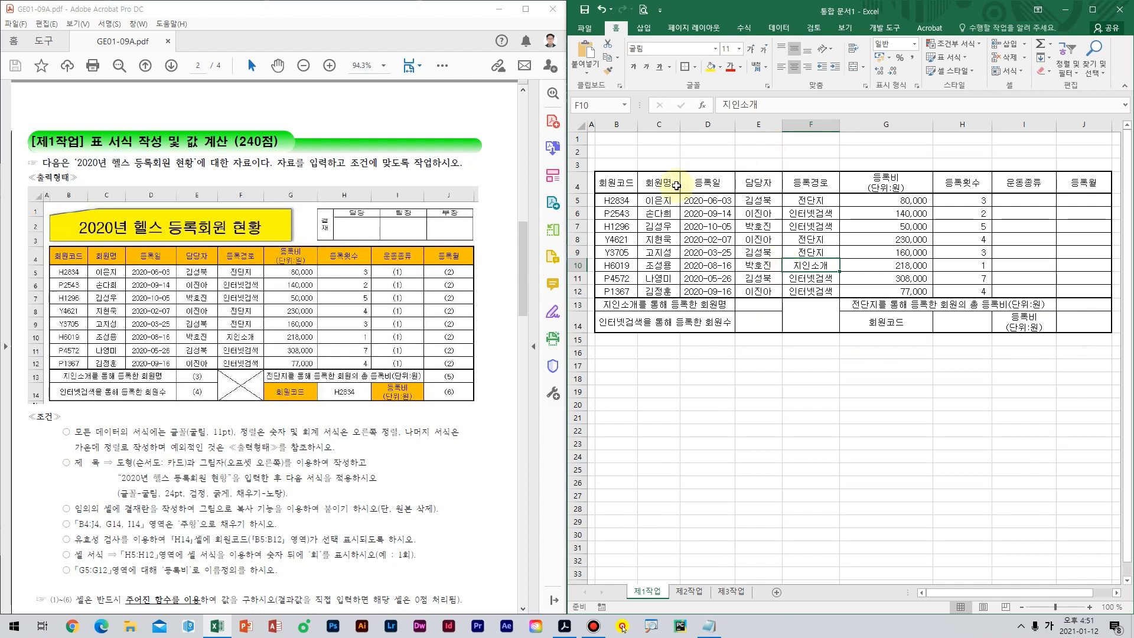
Increase the height of rows 1 to 3 equally to make room for the title.
left_click_drag(581, 139, 581, 166)
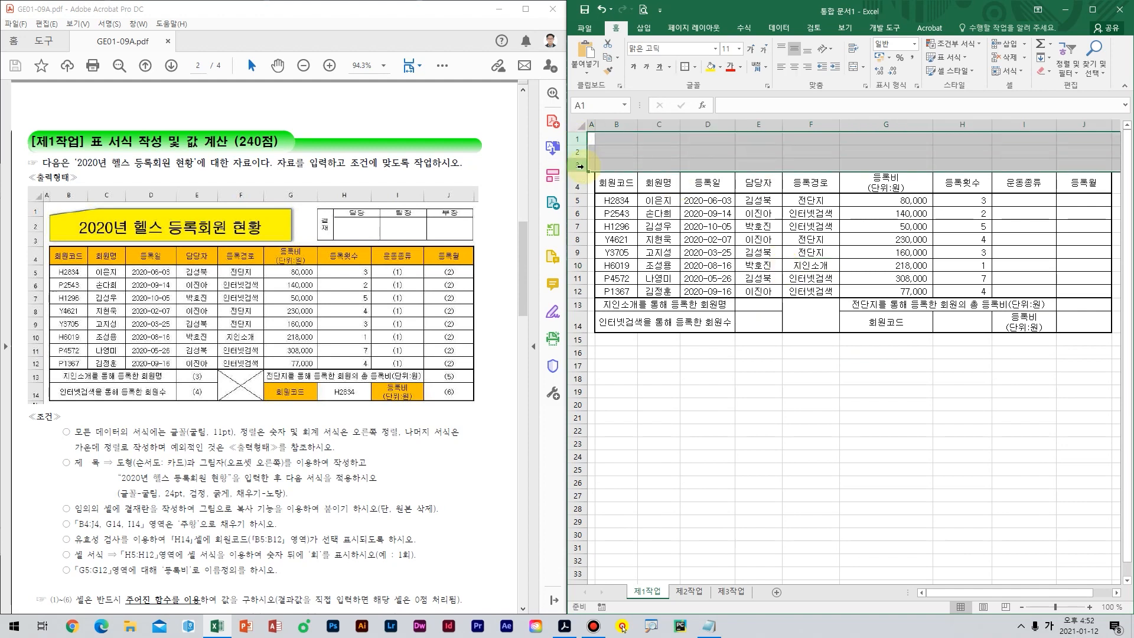
right_click(580, 154)
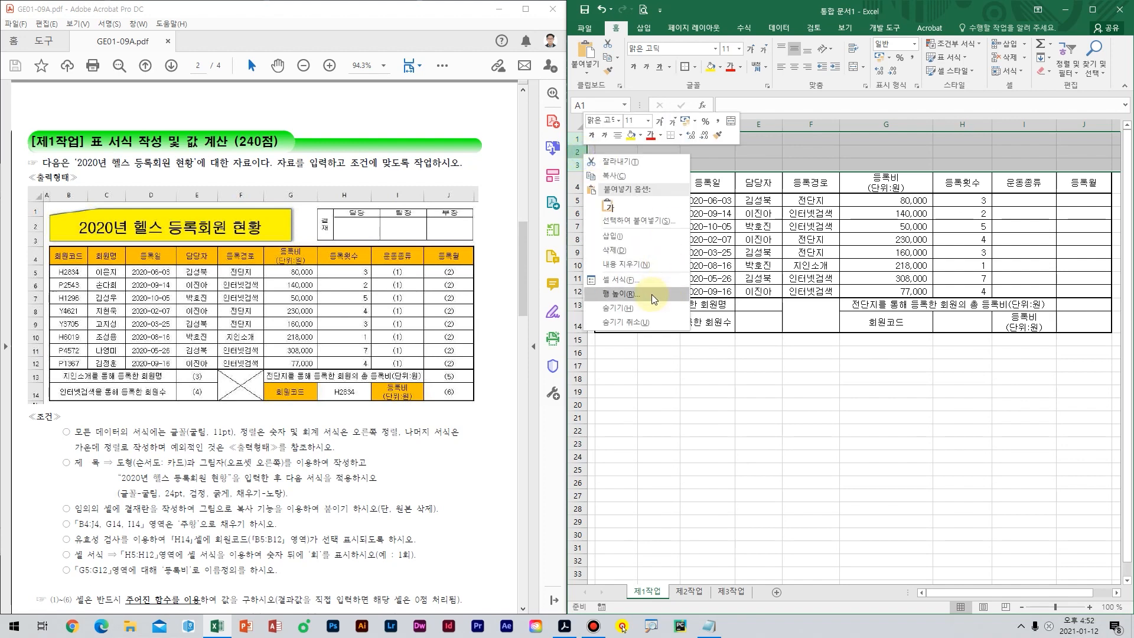
left_click(614, 287)
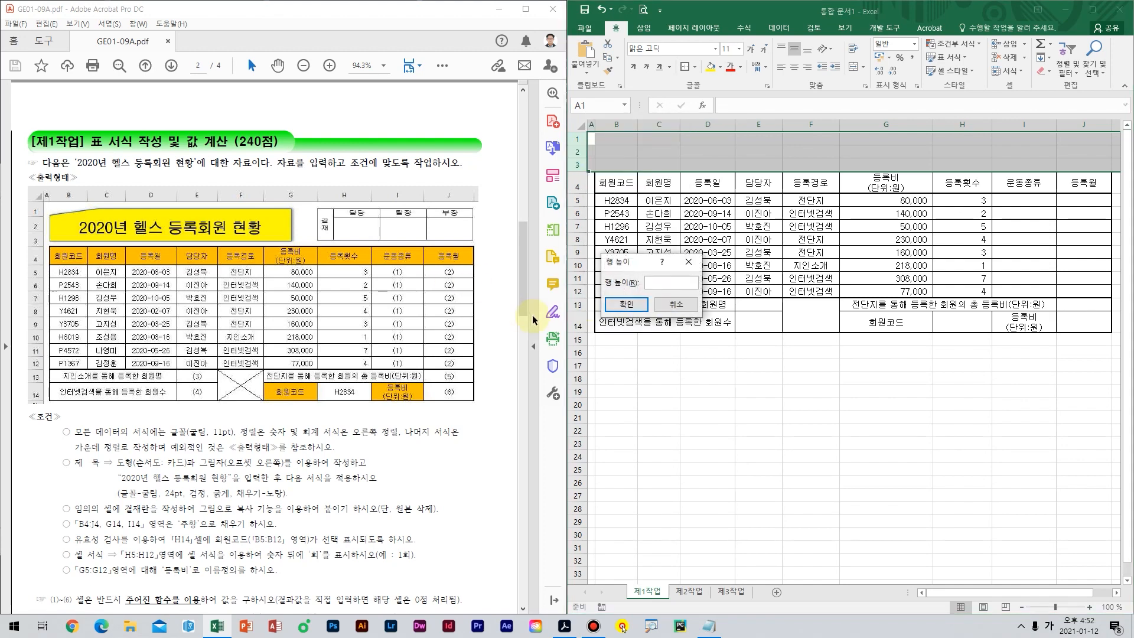
key("Return")
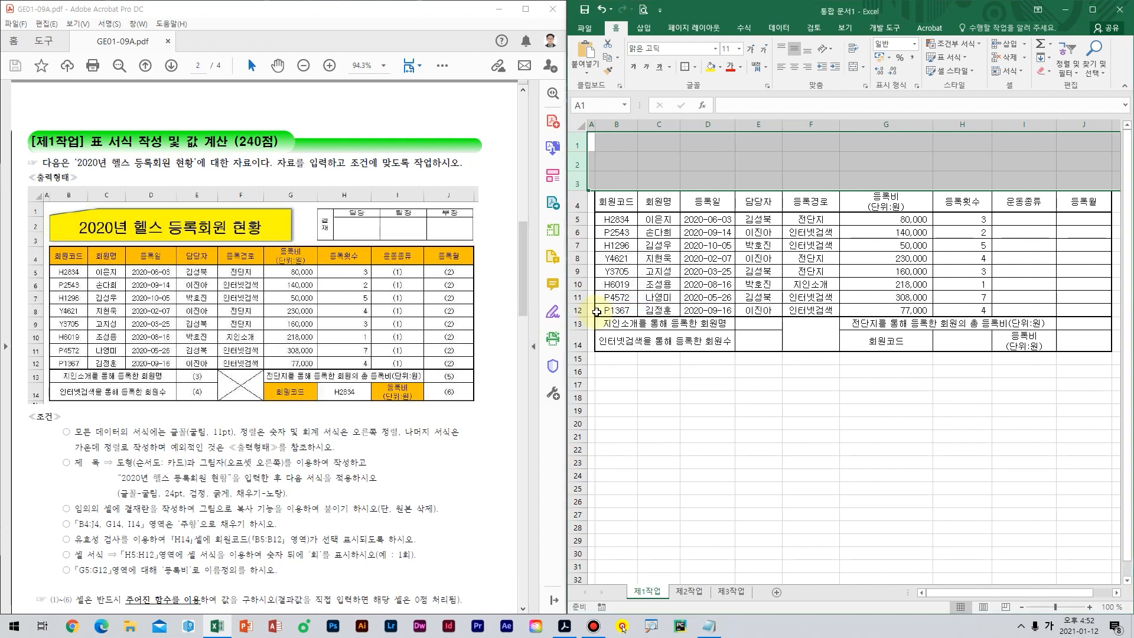
left_click(726, 187)
left_click(709, 162)
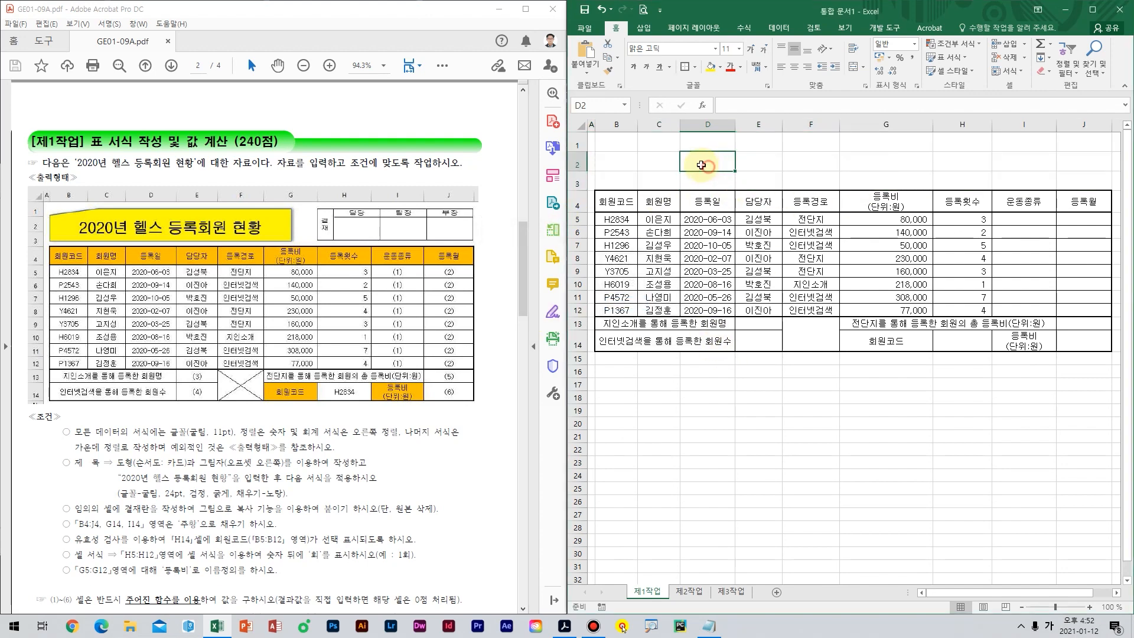
Insert a flowchart Card shape about 14.2 cm wide and 2.1 cm high above the table, containing the text "2020년 헬스 등록회원 현황".
left_click(643, 28)
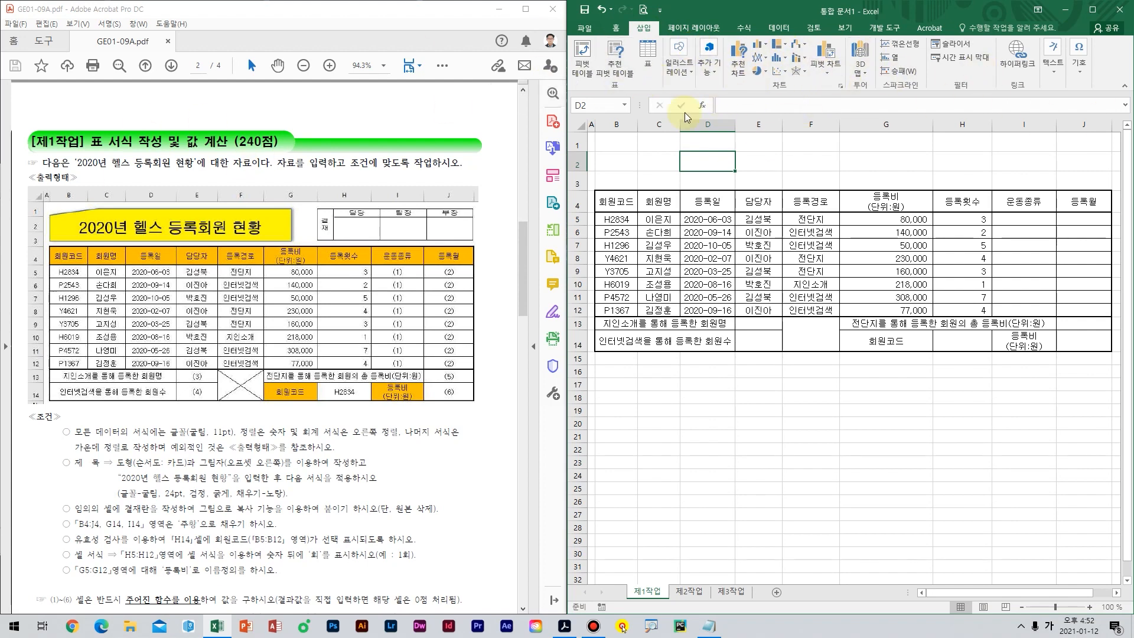
left_click(683, 76)
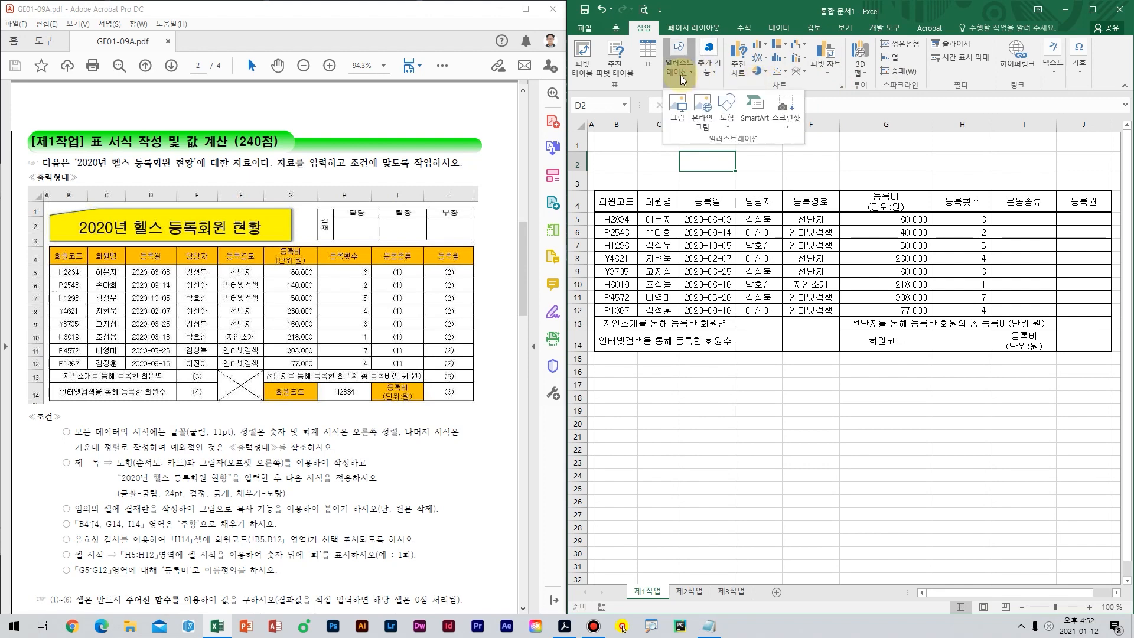
left_click(728, 109)
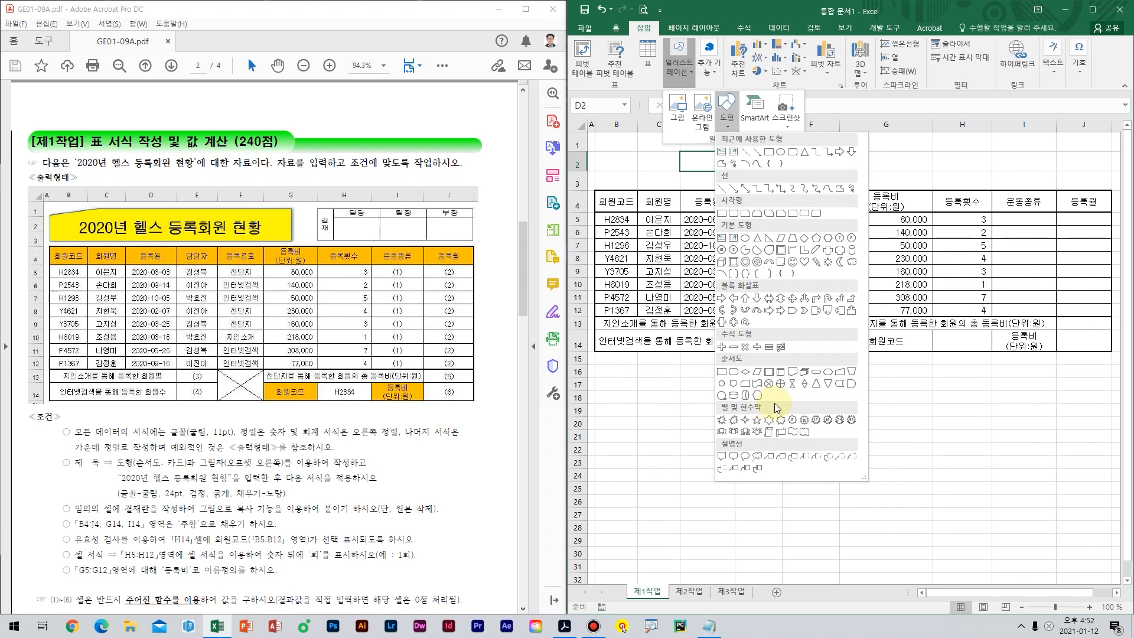
left_click(745, 384)
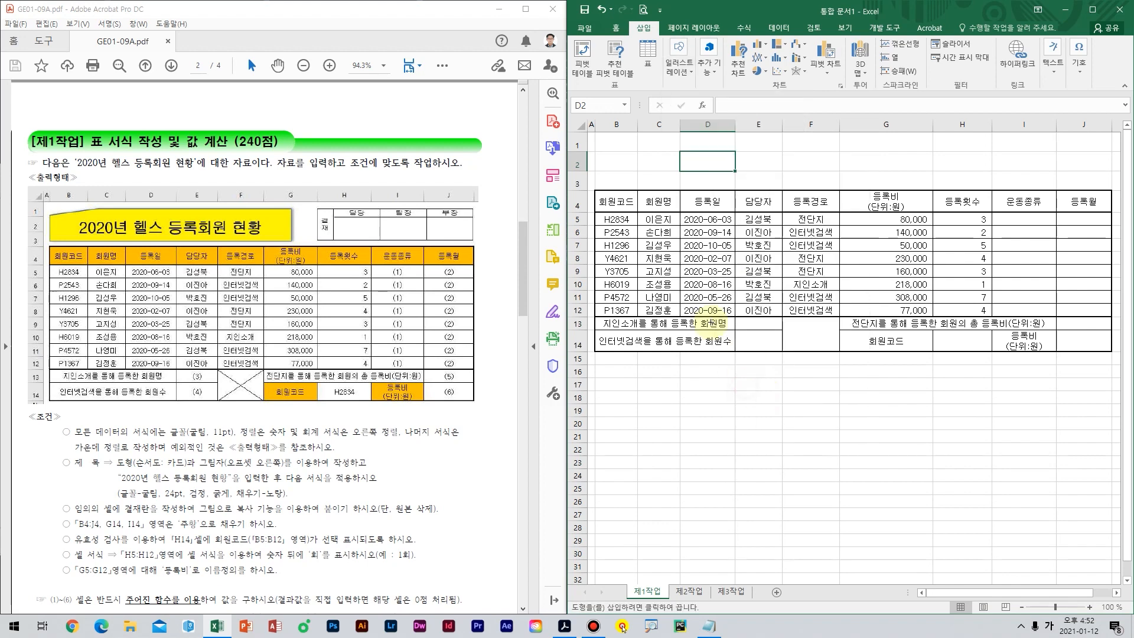
mouse_move(597, 142)
left_mouse_down()
mouse_move(786, 204)
mouse_move(916, 201)
mouse_move(914, 186)
left_mouse_up()
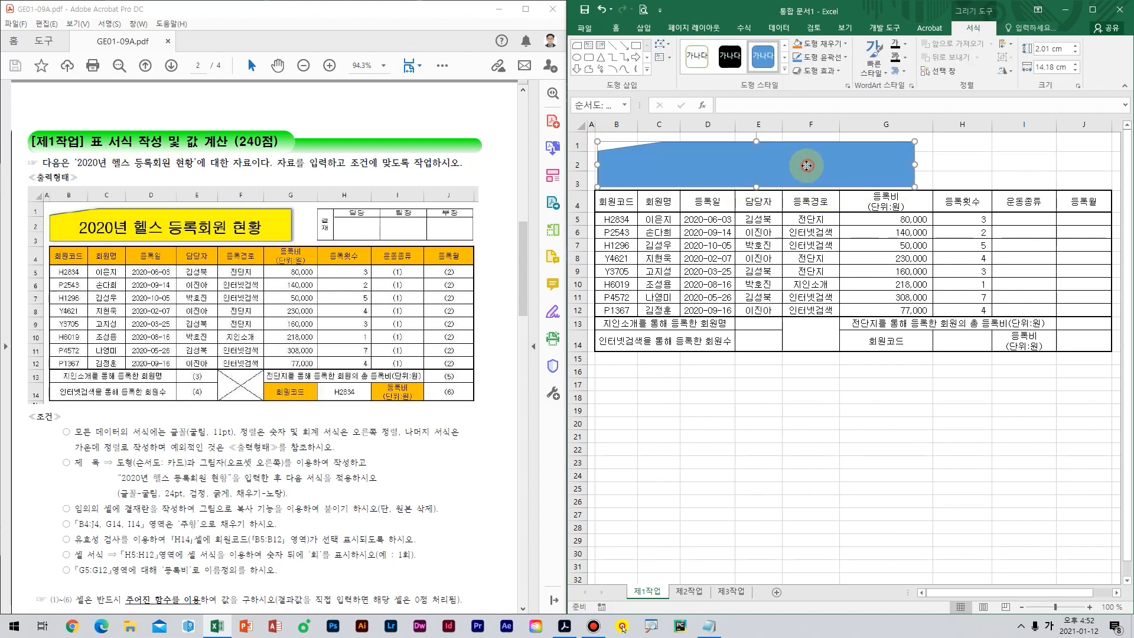
left_click_drag(755, 141, 753, 140)
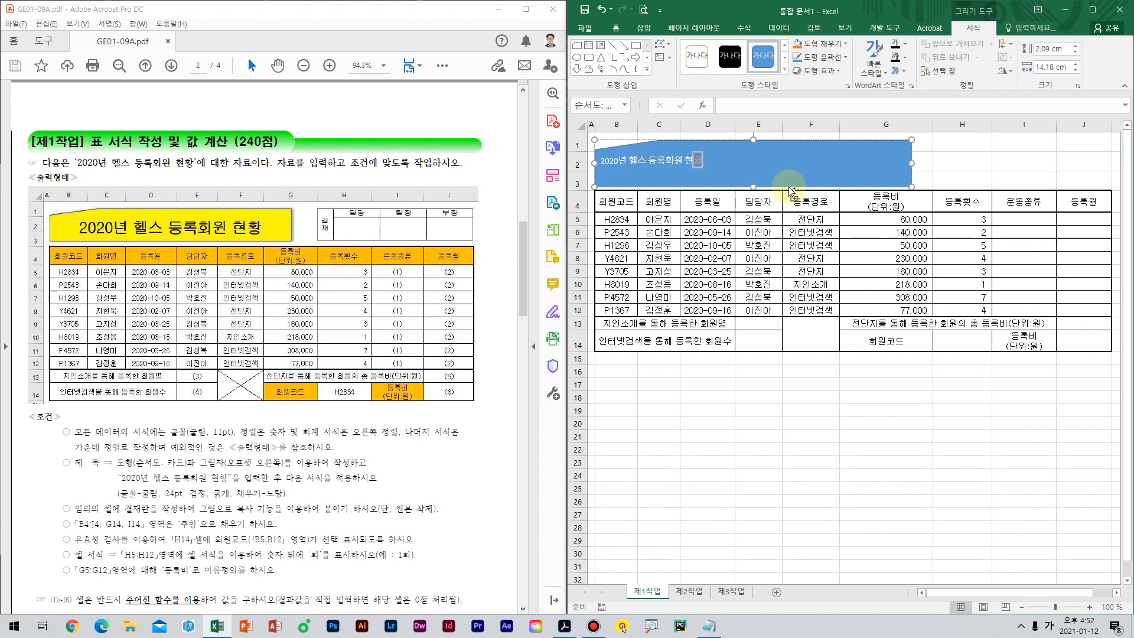
Format all text in the title shape as 굴림, 24 pt, black and bold.
key("ctrl+a")
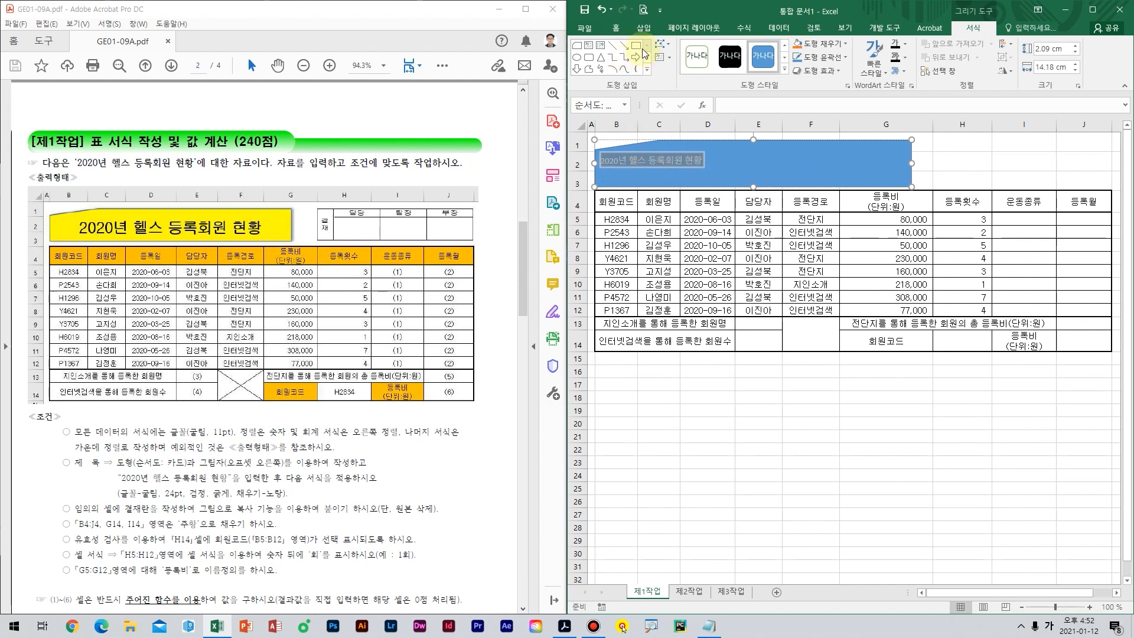
left_click(616, 28)
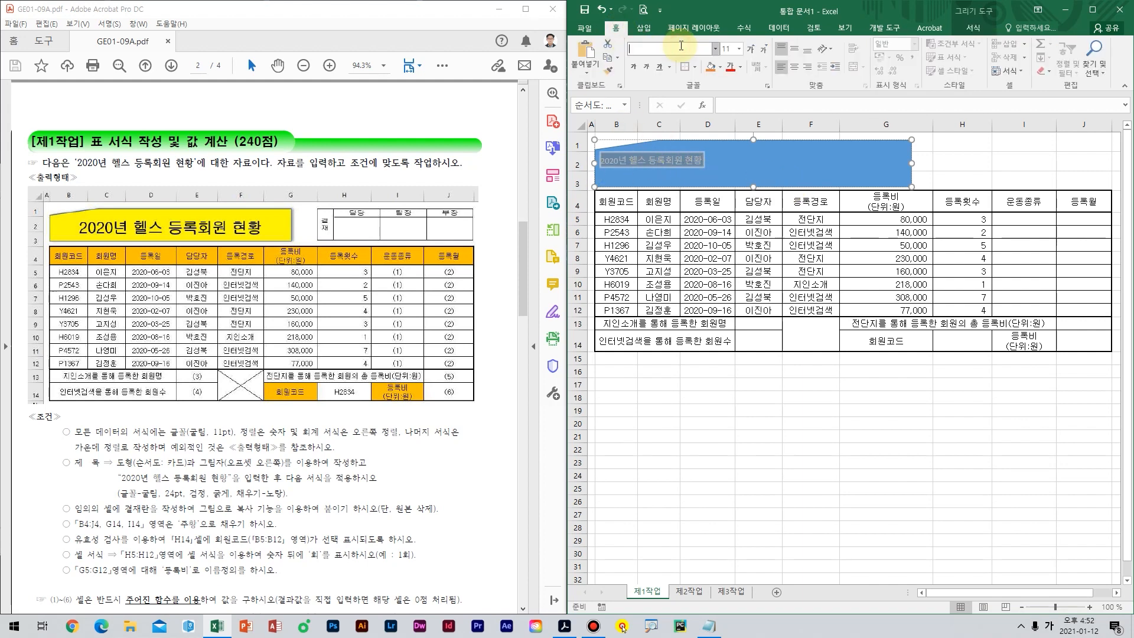
type("굴림")
key("Return")
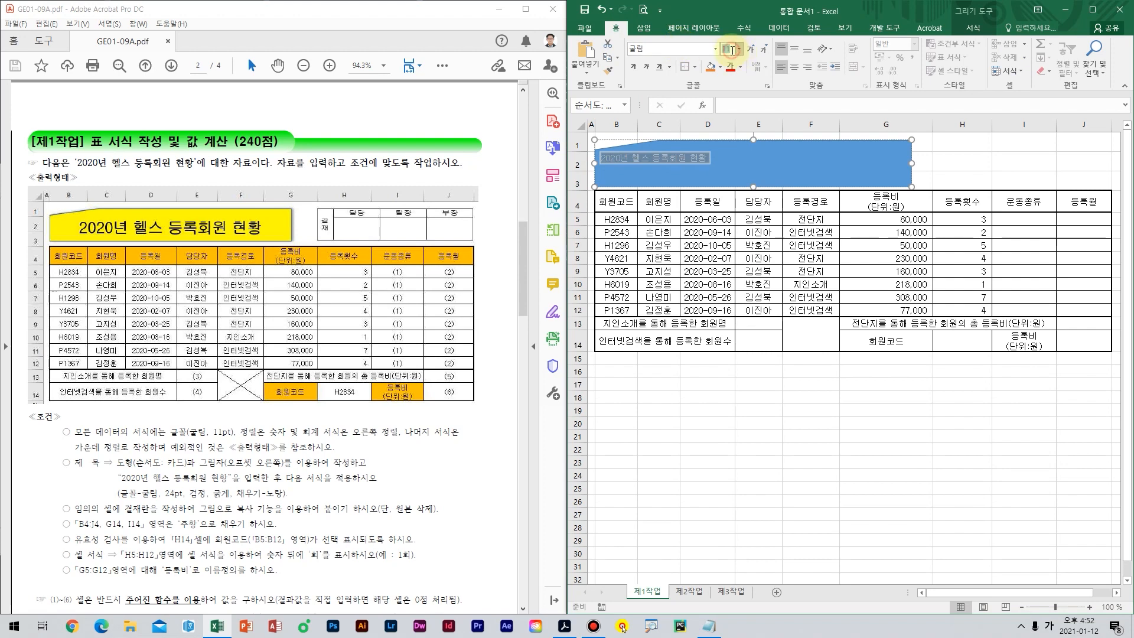
type("24")
key("Return")
left_click(740, 66)
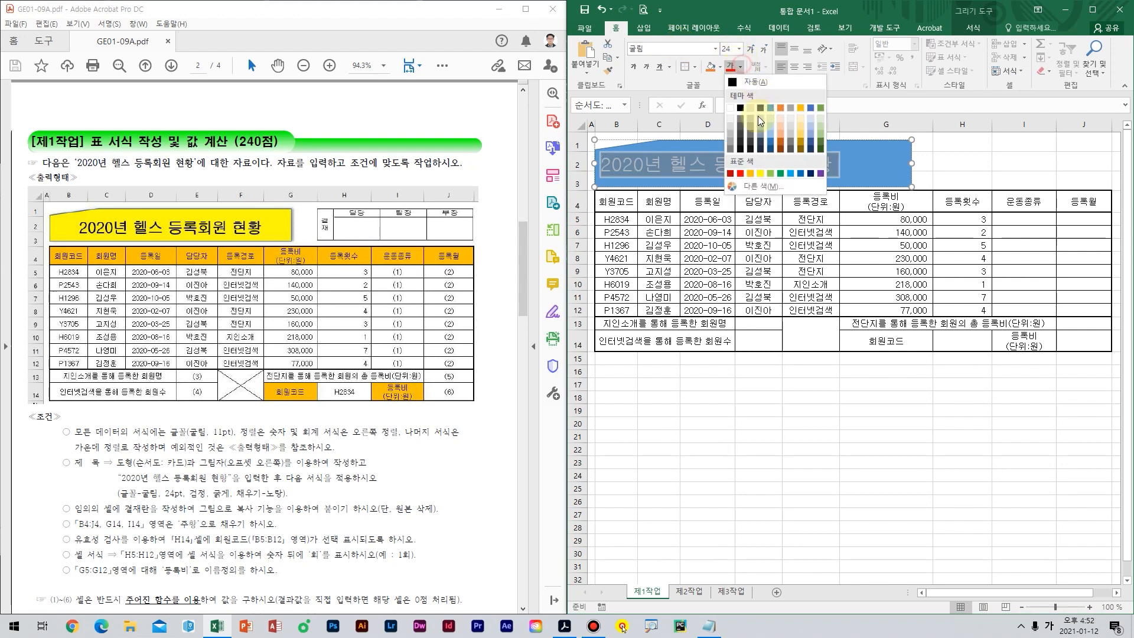
left_click(740, 108)
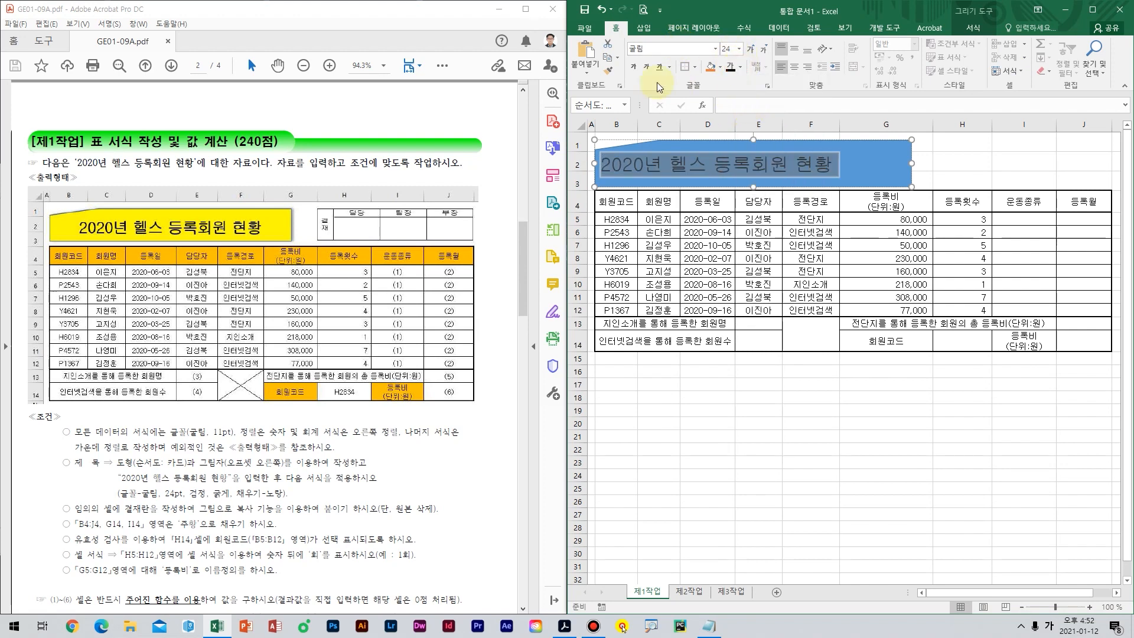
left_click(634, 69)
Fill the title shape with standard yellow and align its text vertically to the middle.
left_click(719, 68)
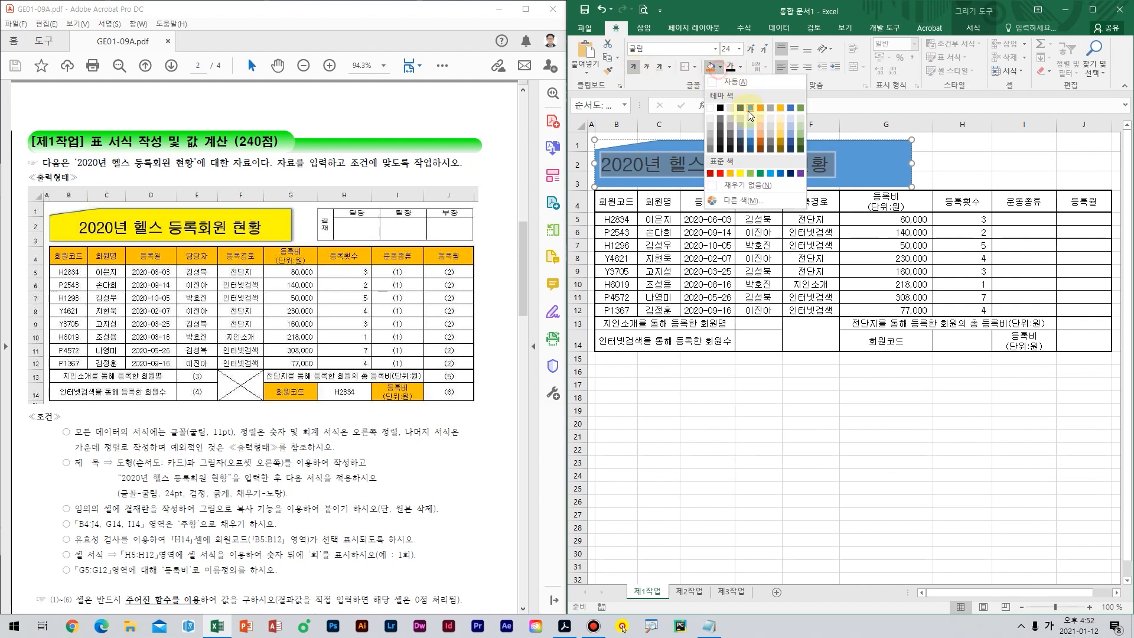
left_click(740, 174)
left_click(796, 49)
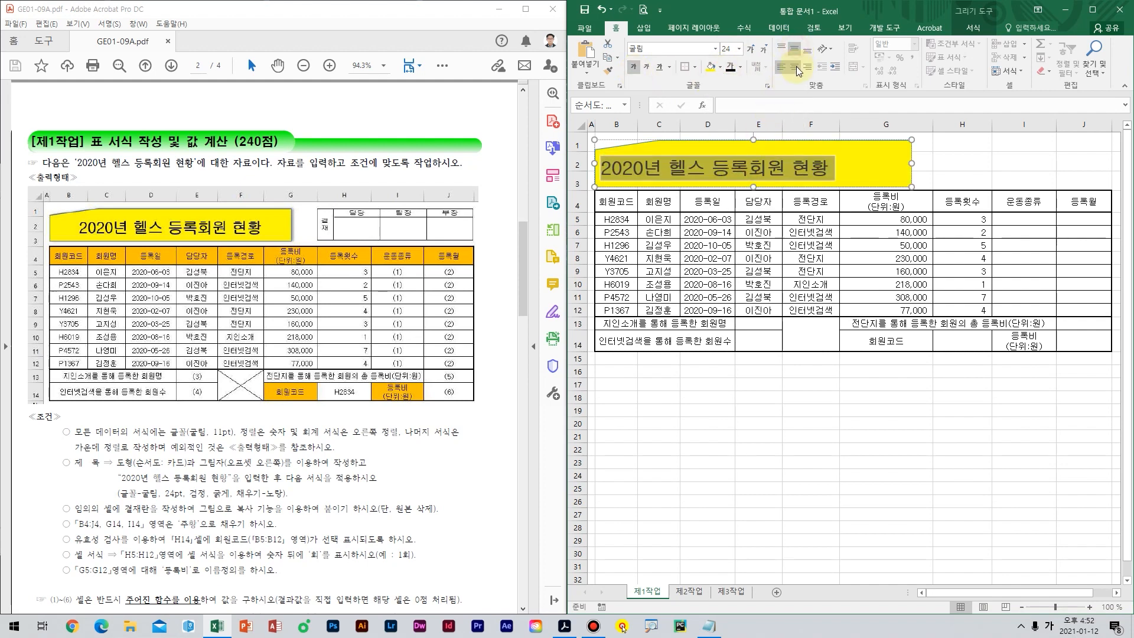
Center the title shape's text horizontally and give the shape an outer Offset Right shadow.
left_click(795, 67)
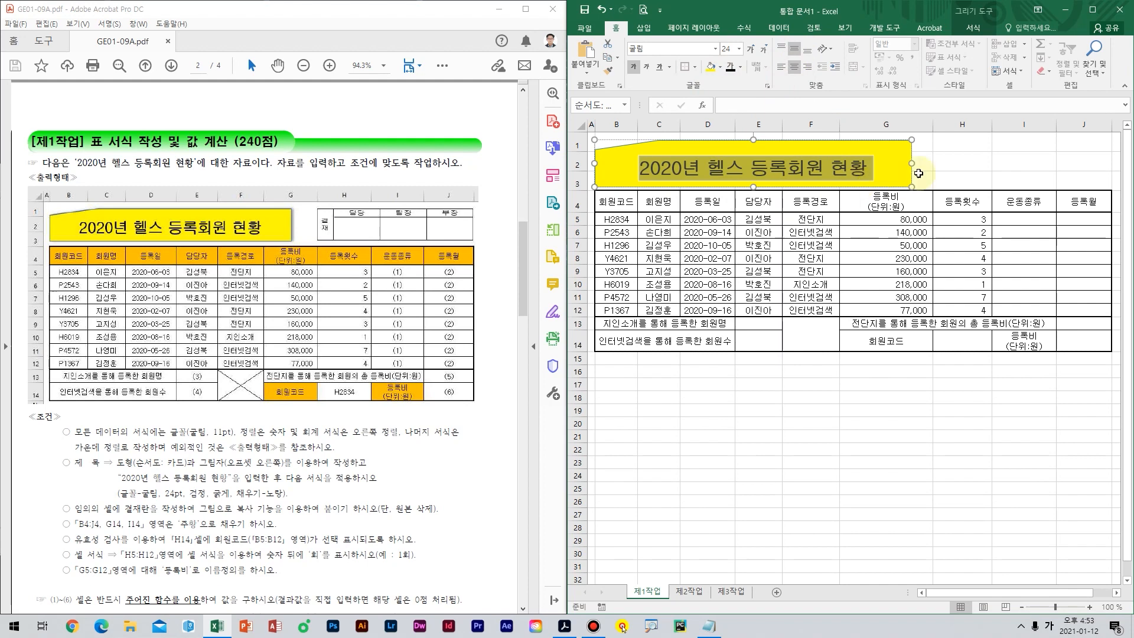
left_click(971, 30)
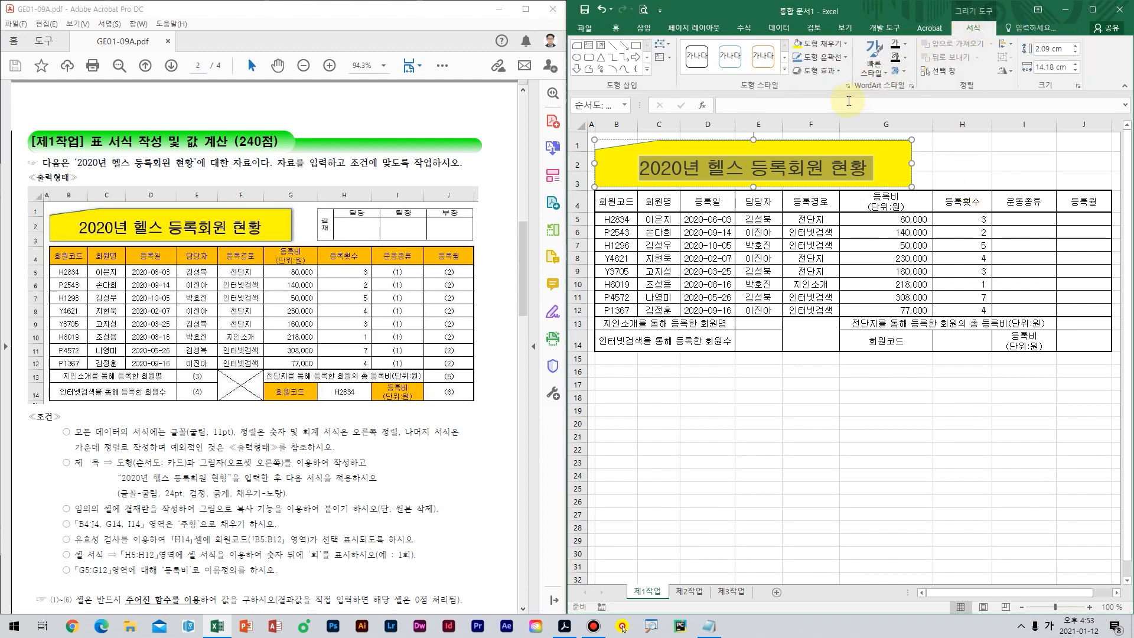
left_click(829, 72)
mouse_move(846, 115)
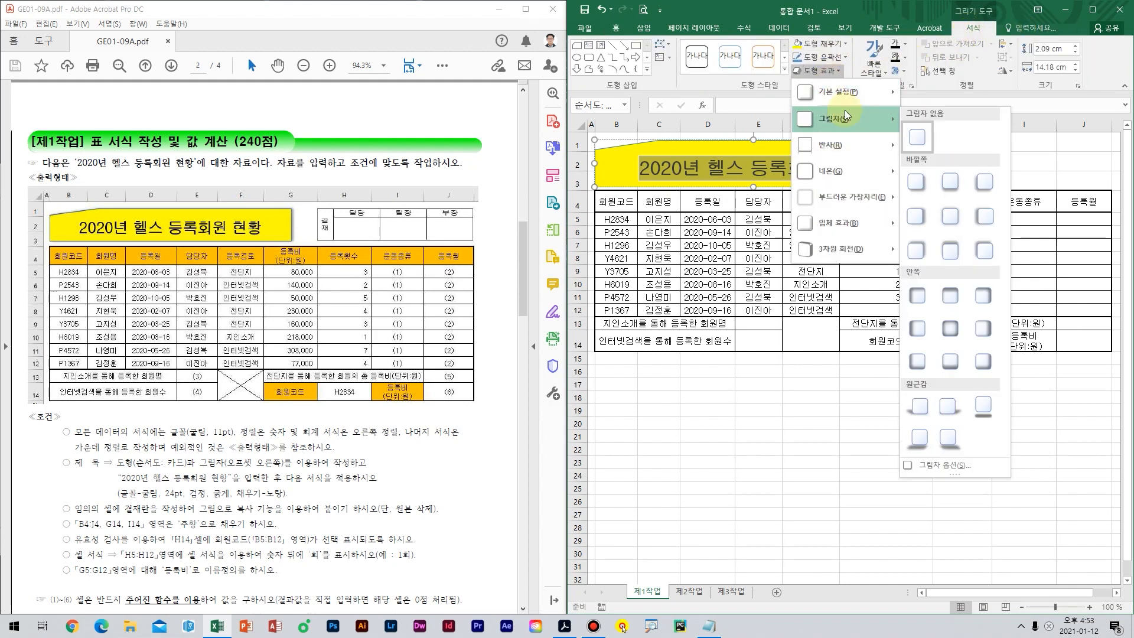
left_click(914, 221)
left_click(856, 410)
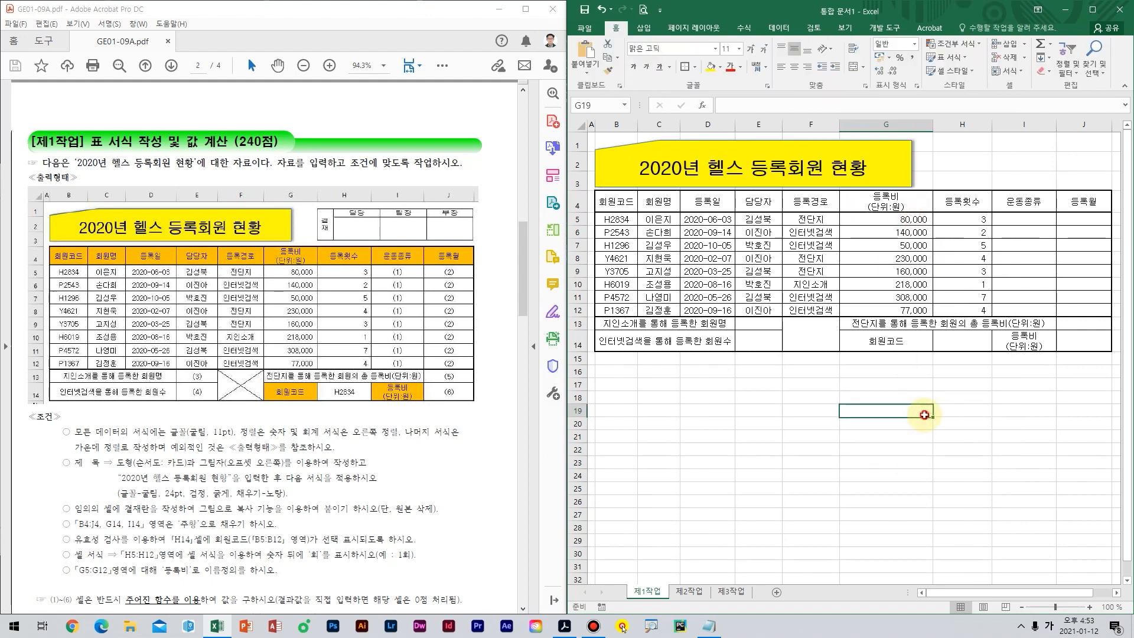
left_click(905, 157)
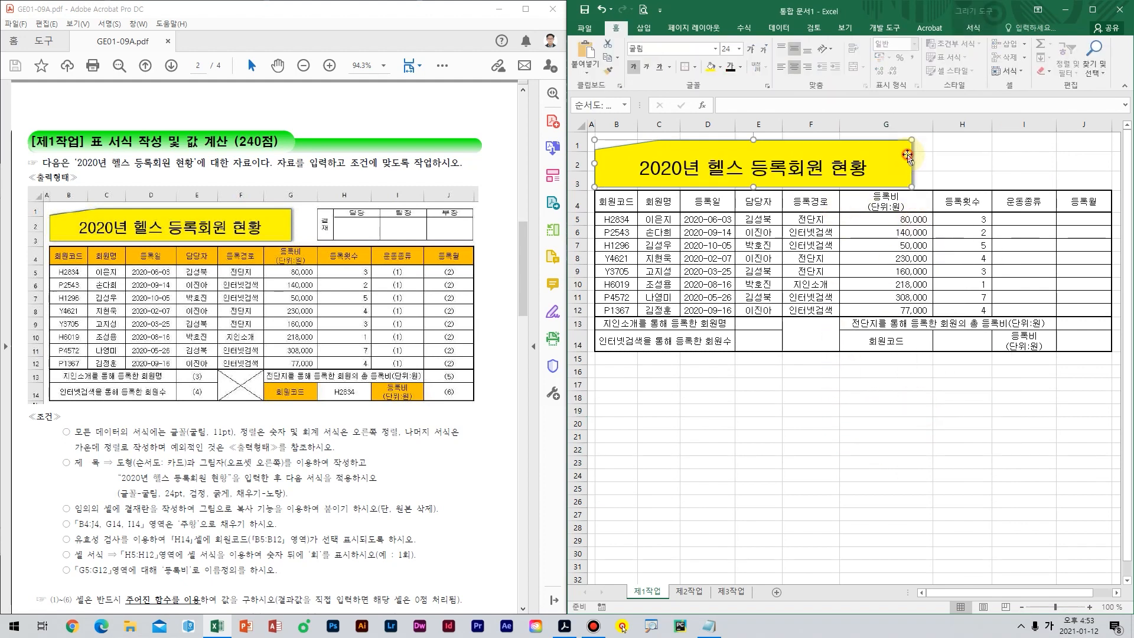
left_click(912, 437)
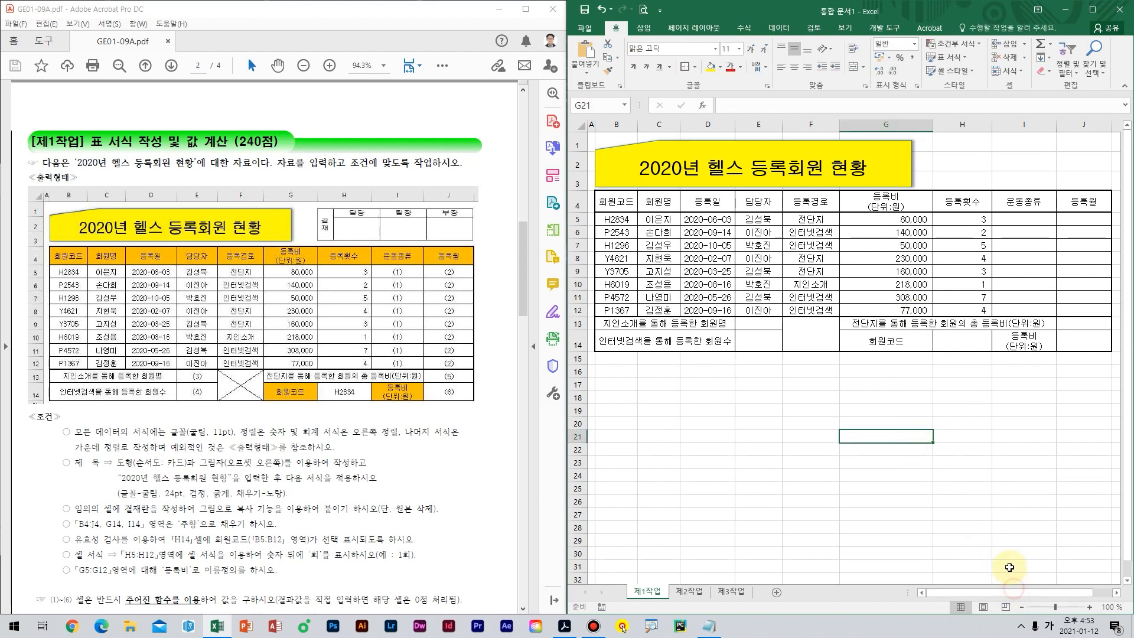
Merge M5:M7, N6:N7, O6:O7 and P6:P7 in the empty area beyond the table as separate cells for the approval box.
key("Right")
key("Right")
key("Right")
key("Right")
key("Right")
key("Right")
key("Right")
key("Right")
key("Right")
key("Right")
key("Right")
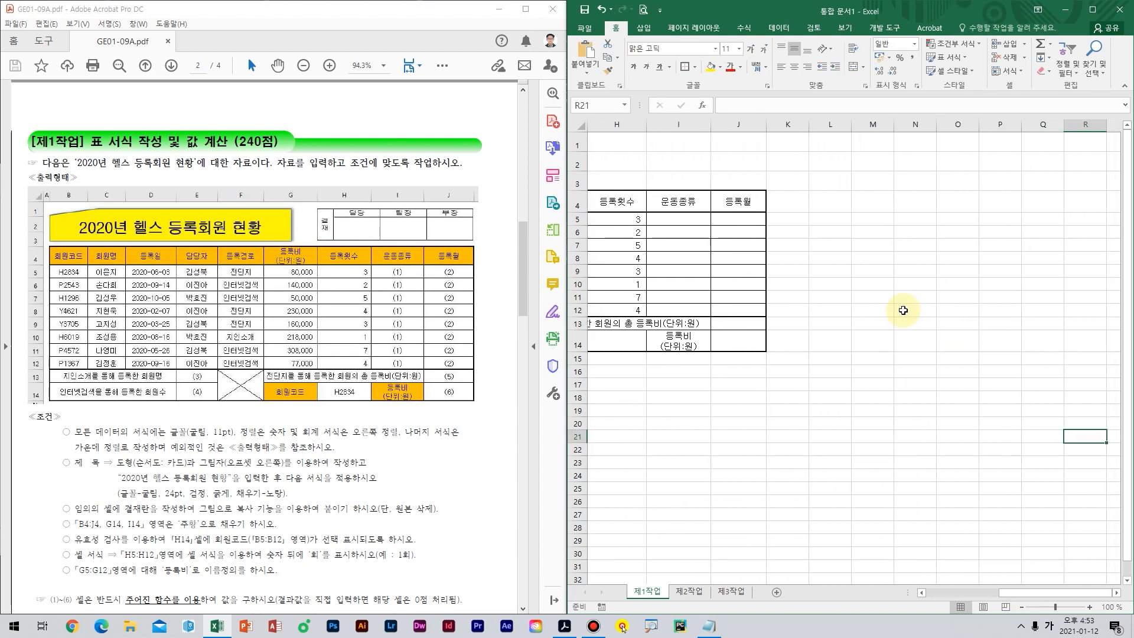
left_click(876, 219)
left_click_drag(877, 227, 1007, 241)
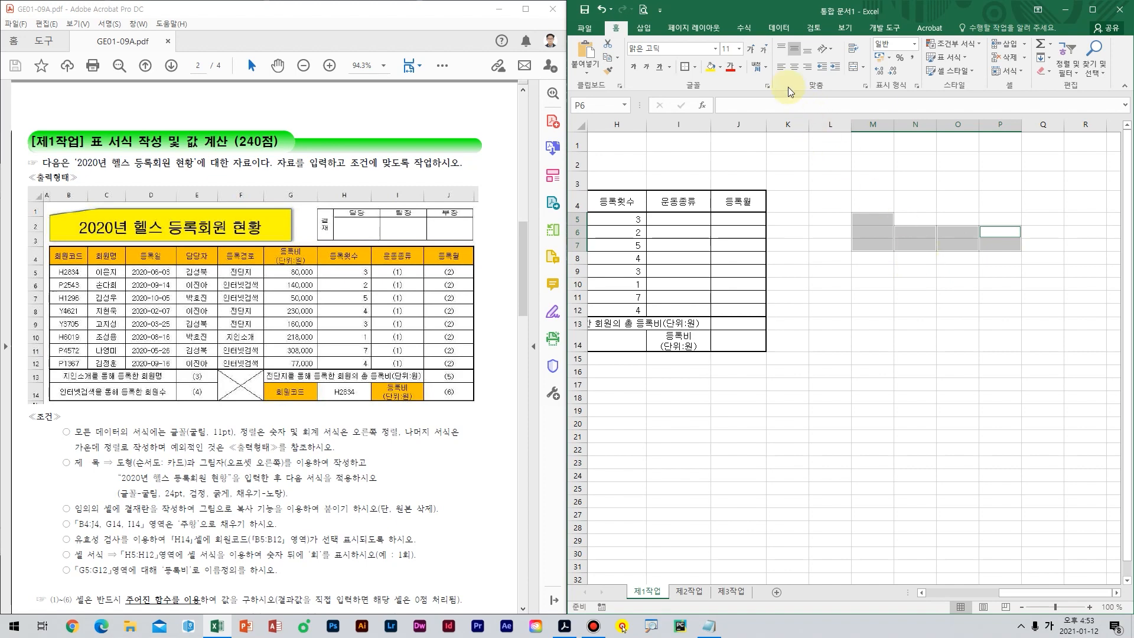
left_click(855, 69)
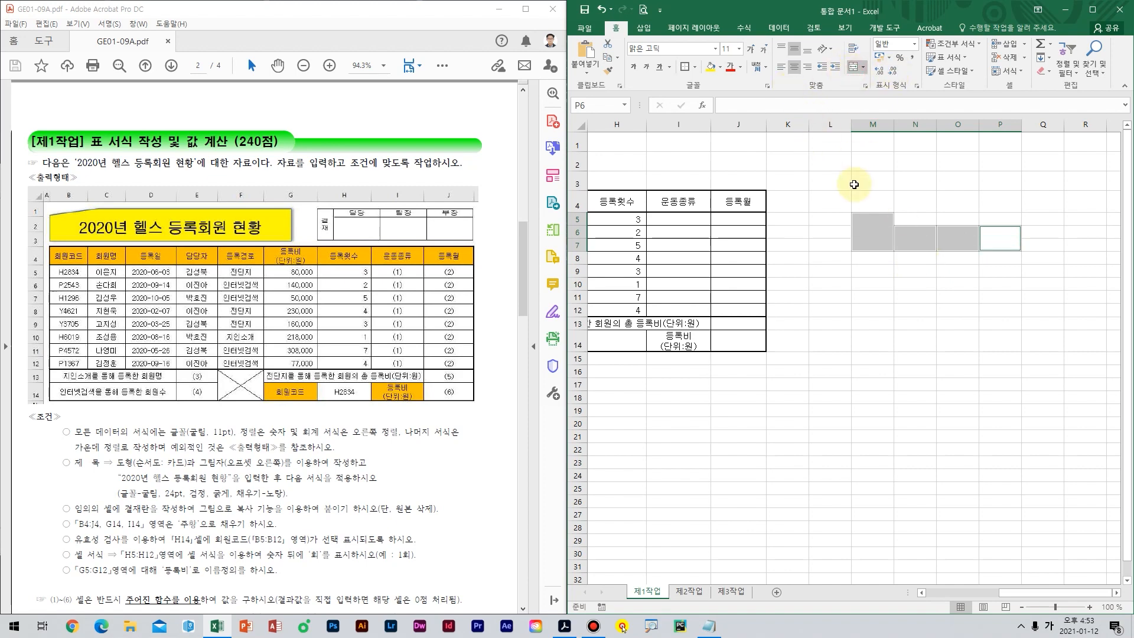
Apply all borders to the approval box range M5:P7.
left_click_drag(874, 237, 997, 232)
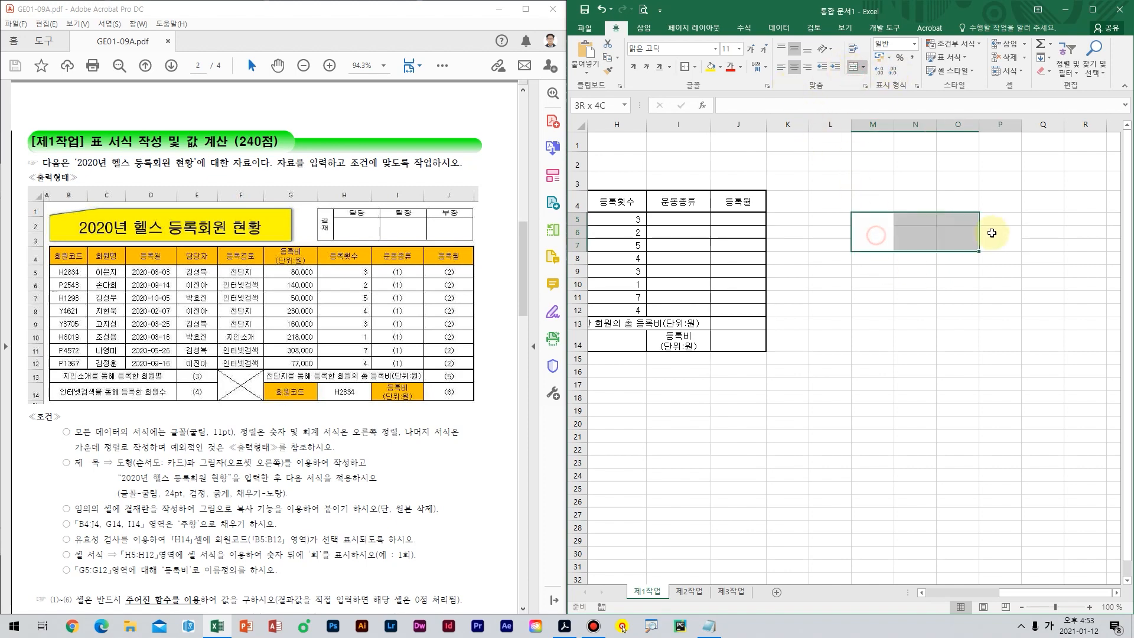
left_click(695, 72)
left_click(732, 167)
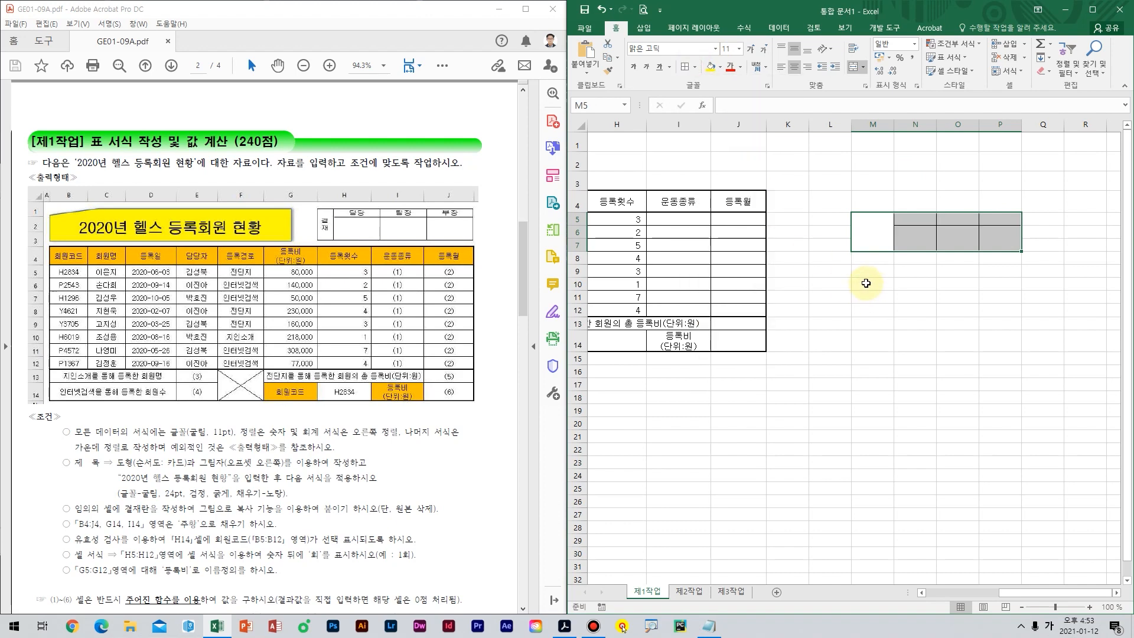
Fill in the approval box with 결재 on two lines in M5 and 담당, 팀장, 부장 in N5:P5.
type("결")
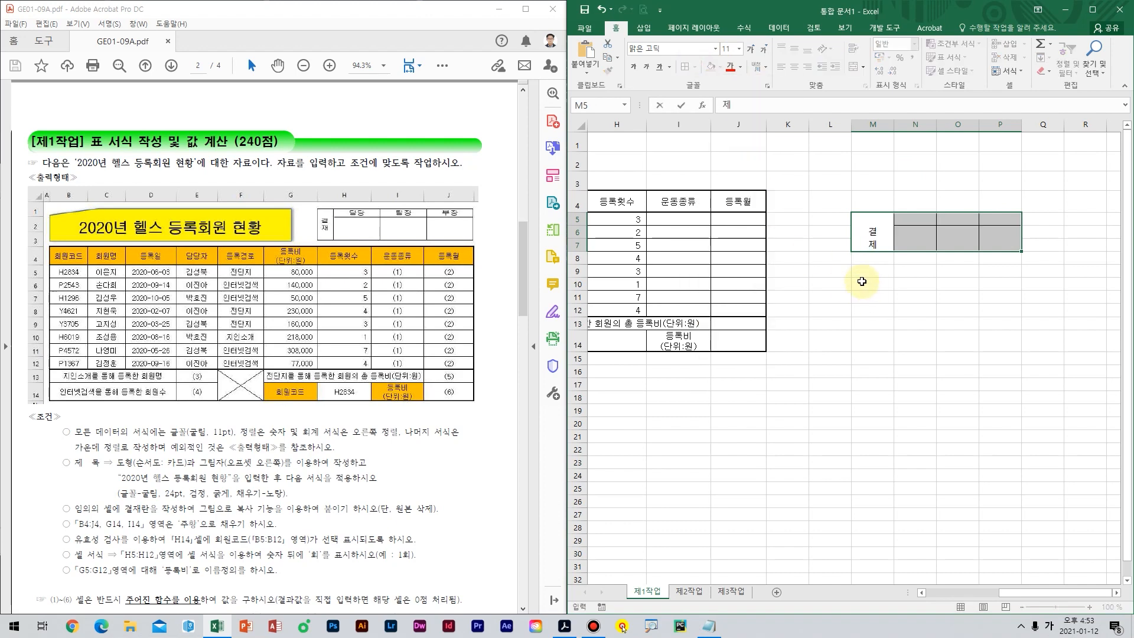
key("Tab")
type("다")
type("당")
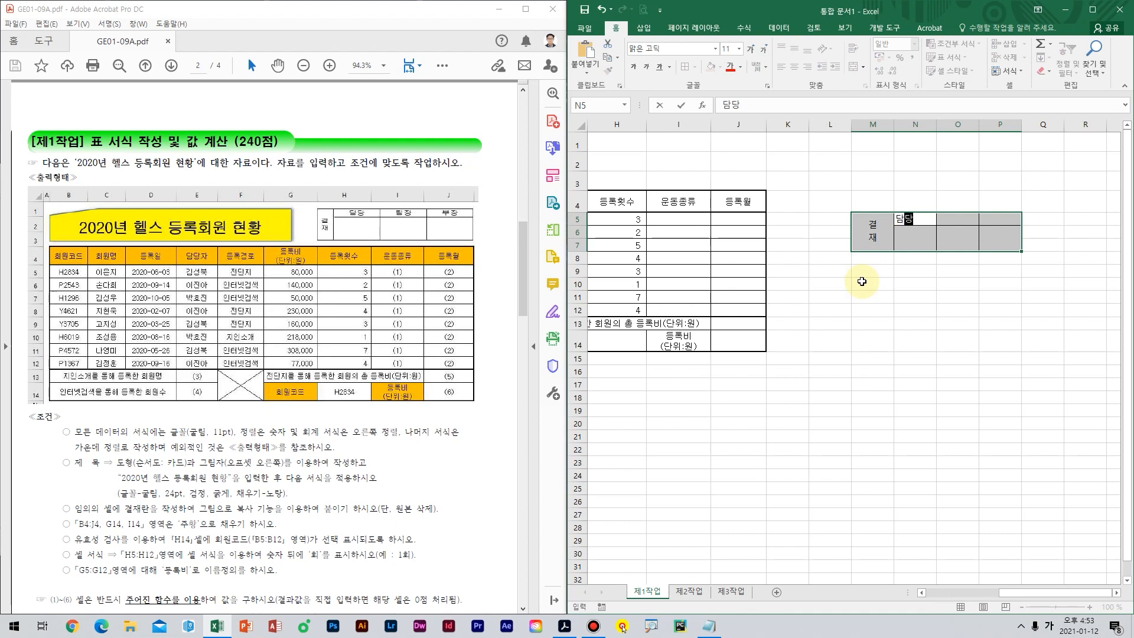
key("Tab")
type("팀장")
key("Tab")
type("부장")
key("Return")
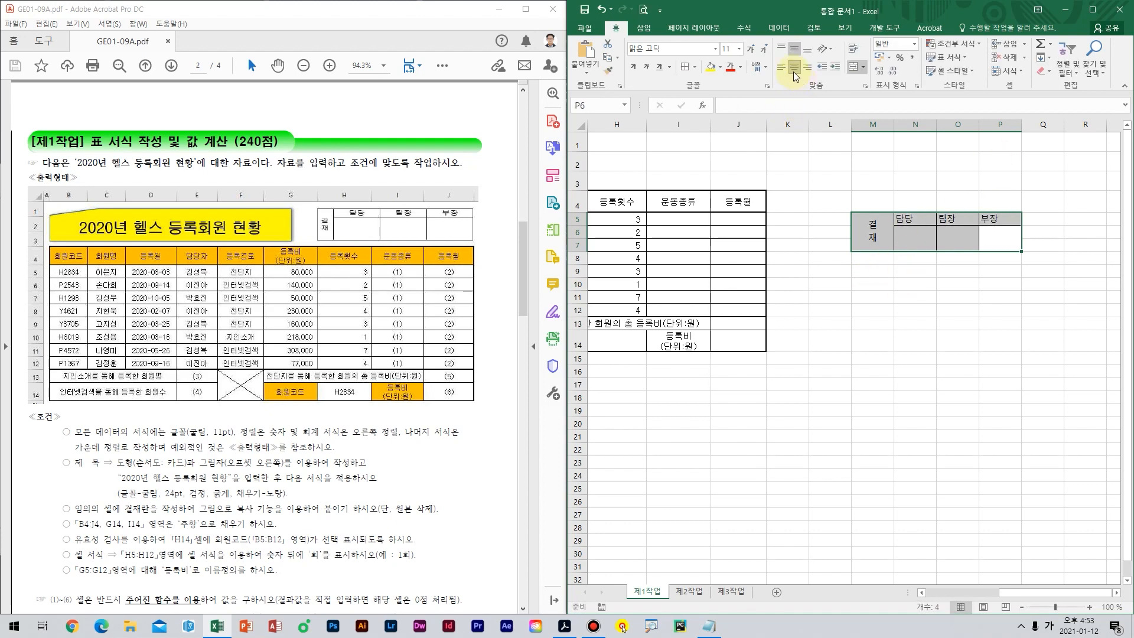
Center the labels in N5:P5 horizontally and set the whole approval box to the 굴림 font.
left_click_drag(903, 219, 1007, 222)
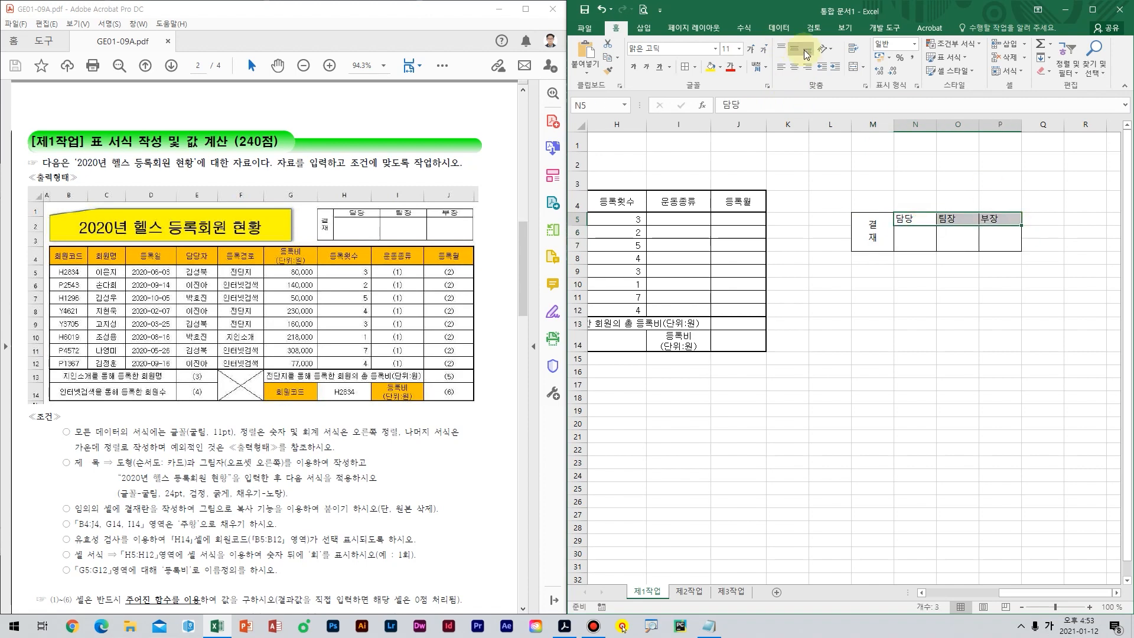
left_click(794, 66)
left_click_drag(873, 224, 1004, 230)
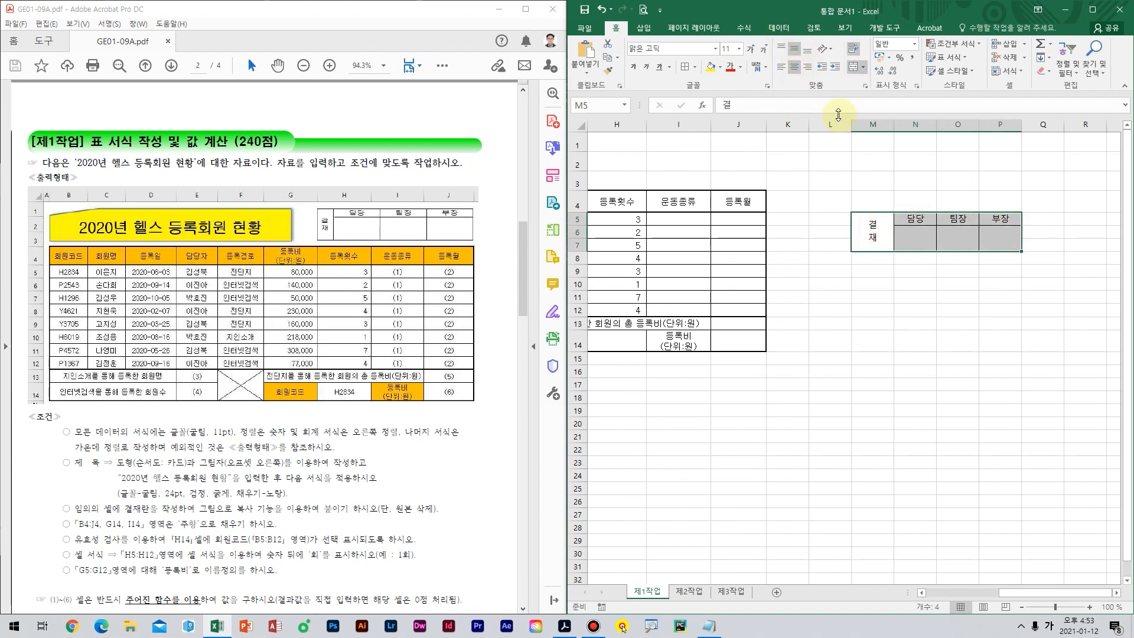
left_click(662, 50)
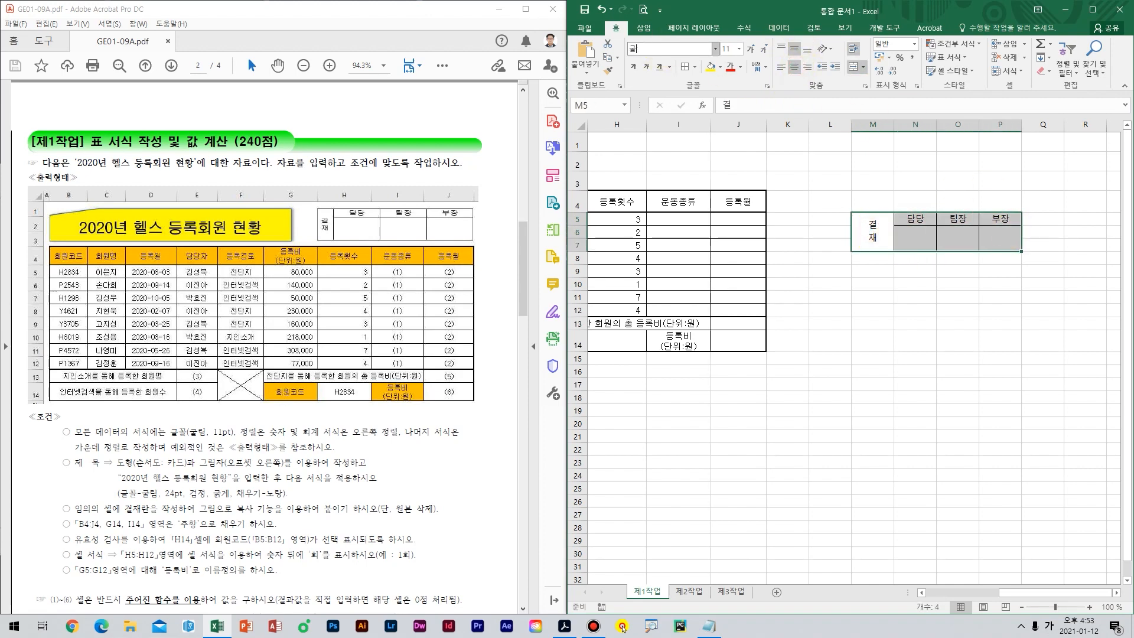
type("굴림")
key("Return")
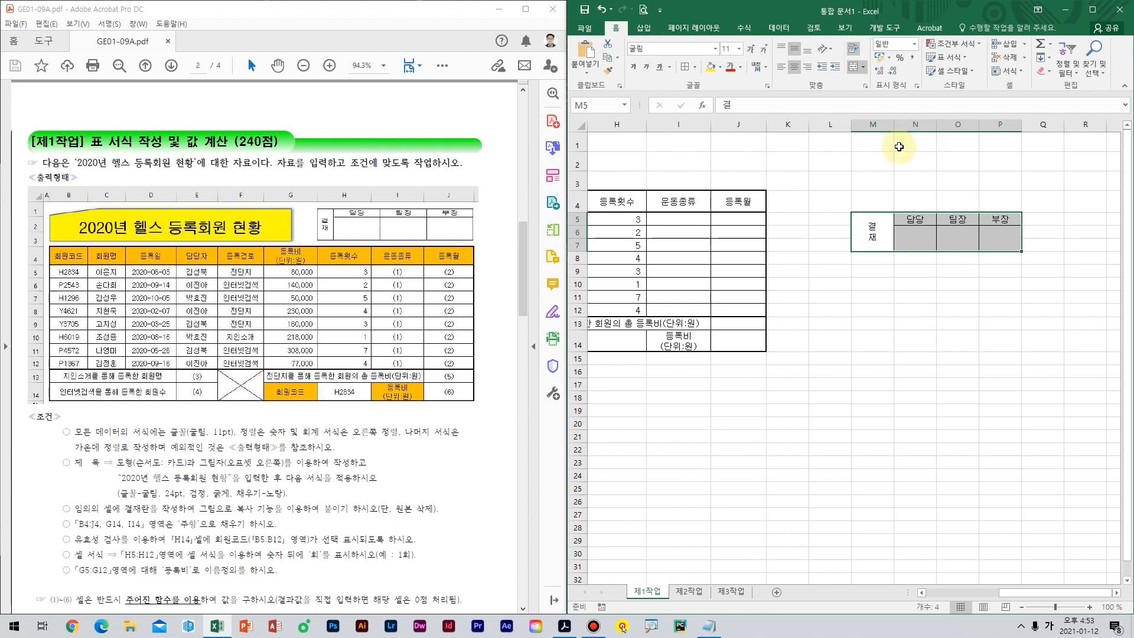
Narrow column M and widen columns N to P equally to match the approval box proportions in the exam sheet.
left_click_drag(893, 129, 879, 129)
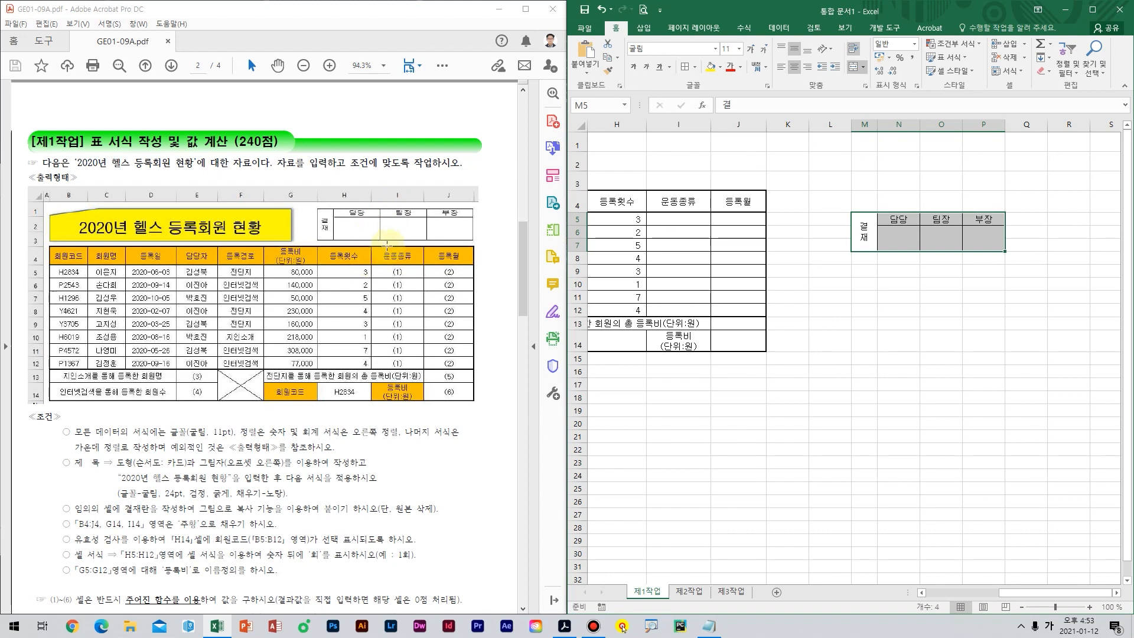
left_click(981, 284)
left_click_drag(902, 125, 978, 125)
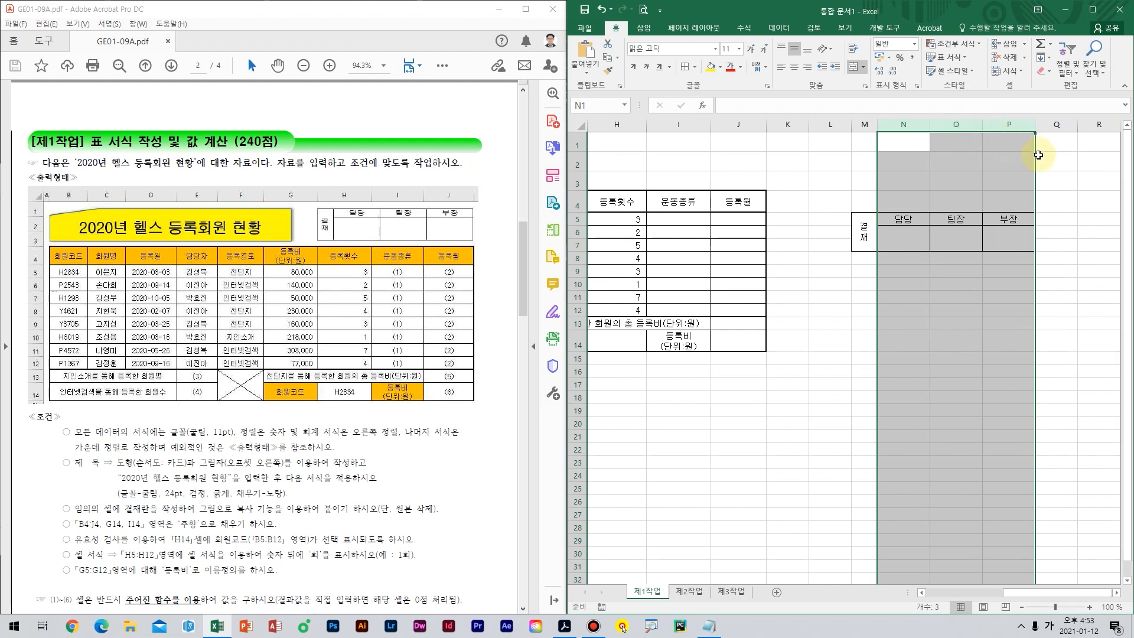
left_click(1057, 177)
left_click(1003, 297)
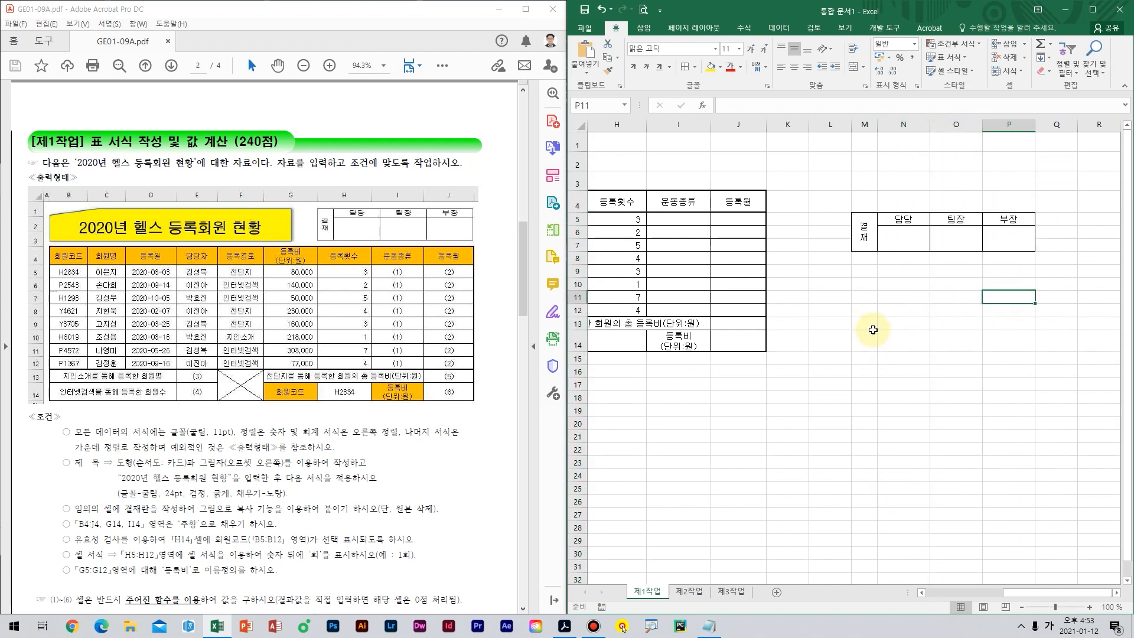
Copy the approval box M5:P7 as a picture, as shown on screen, and paste it beside the title above columns H to J.
left_click_drag(856, 235, 999, 232)
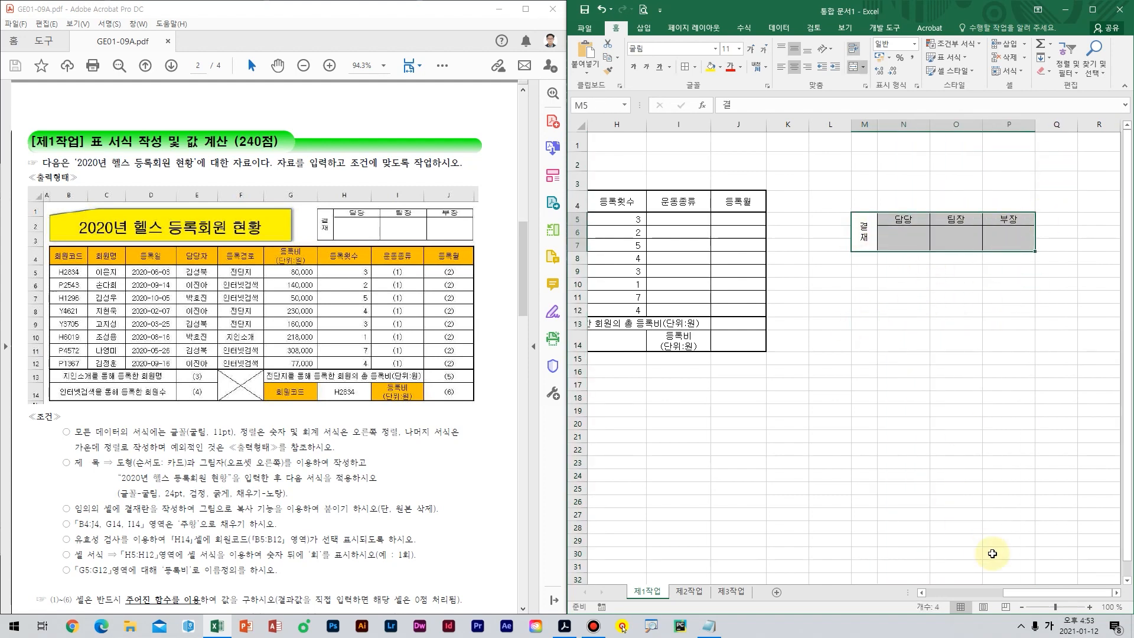
left_click_drag(1018, 593, 921, 592)
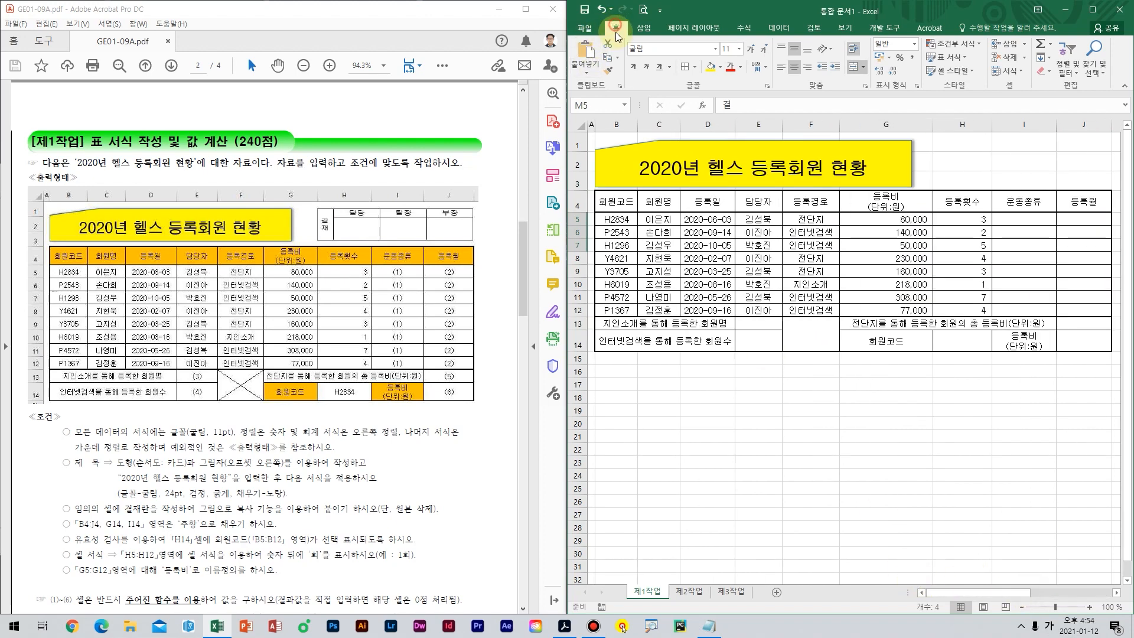
left_click(618, 57)
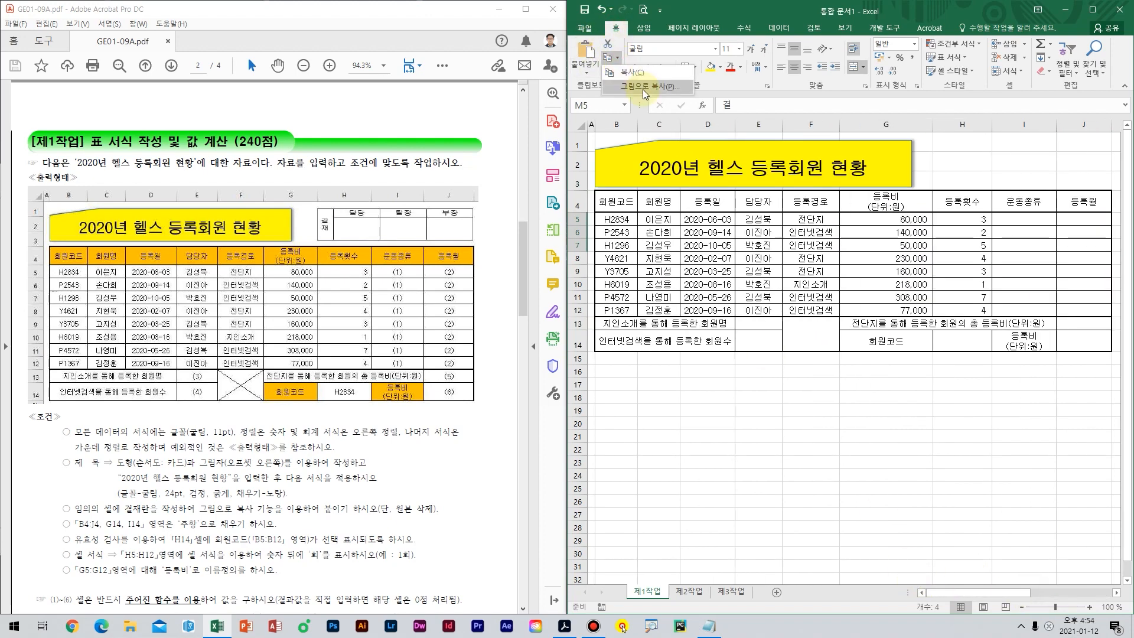
left_click(643, 87)
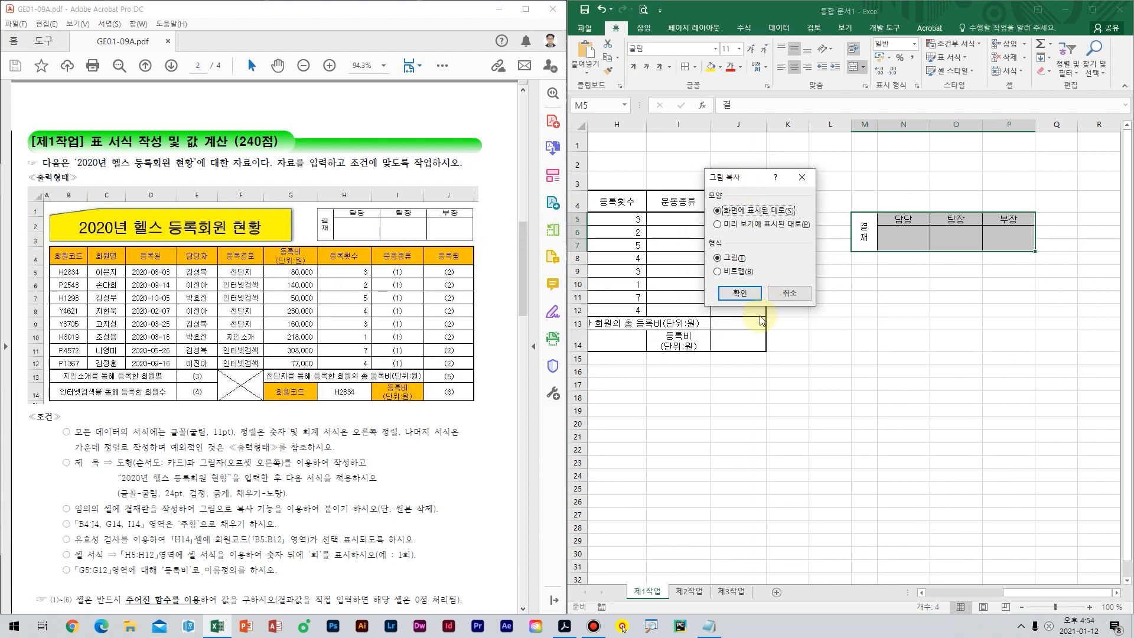
left_click(740, 293)
left_click_drag(1017, 592, 906, 580)
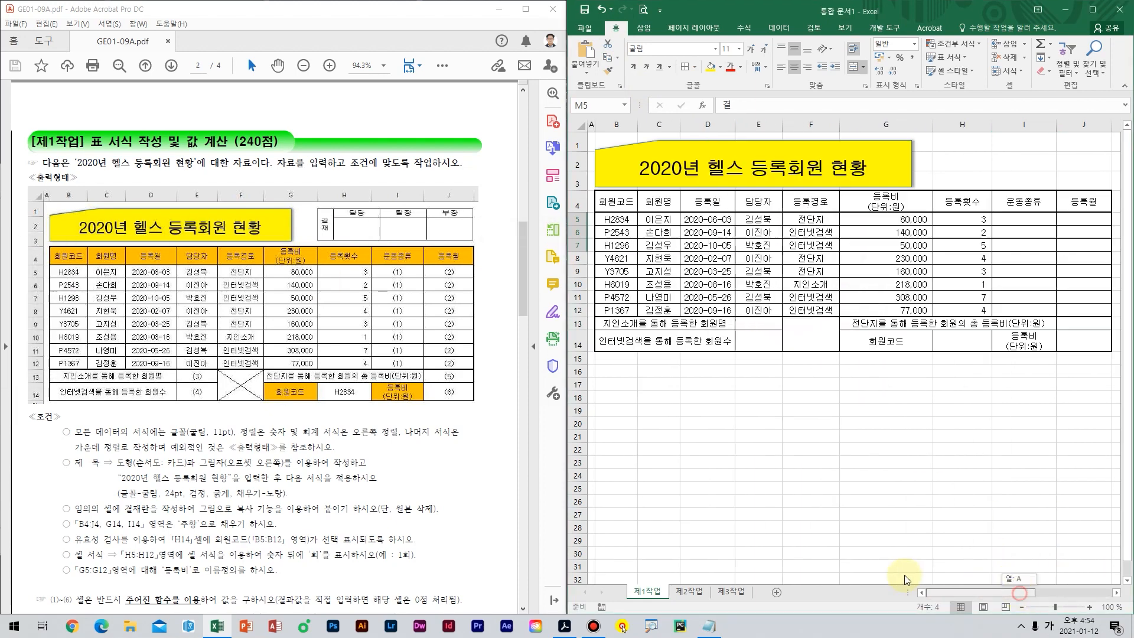
left_click(962, 145)
key("ctrl+v")
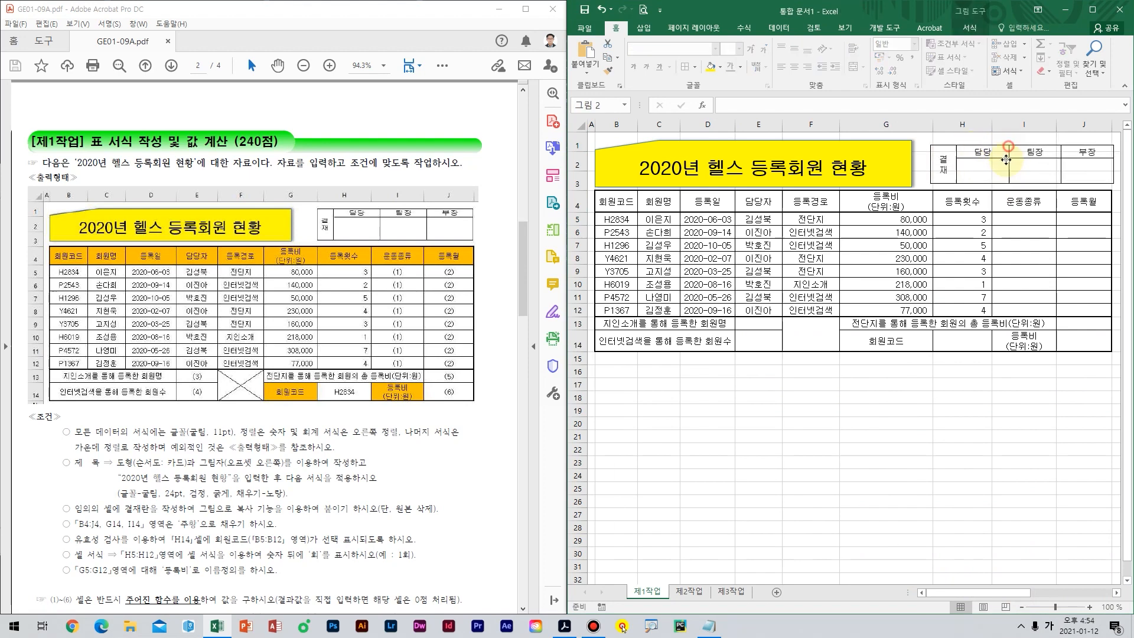
left_click_drag(1006, 159, 1006, 160)
left_click(976, 389)
key("Right")
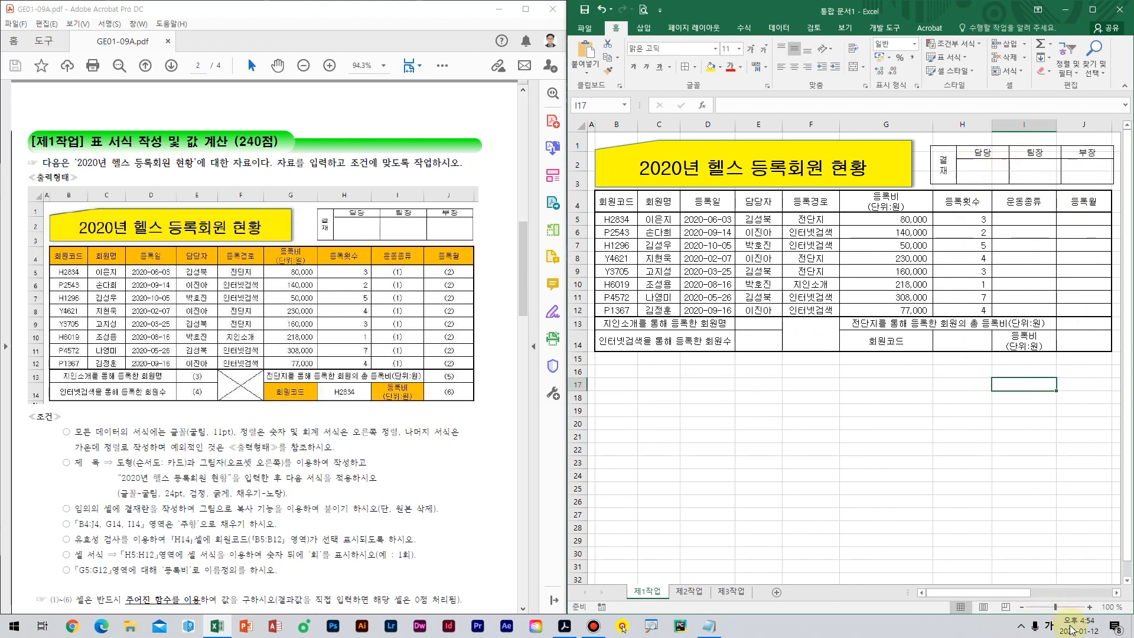
Delete columns M to P containing the original approval box.
left_click_drag(1000, 592, 1050, 589)
left_click(995, 300)
key("Right")
key("Right")
key("Right")
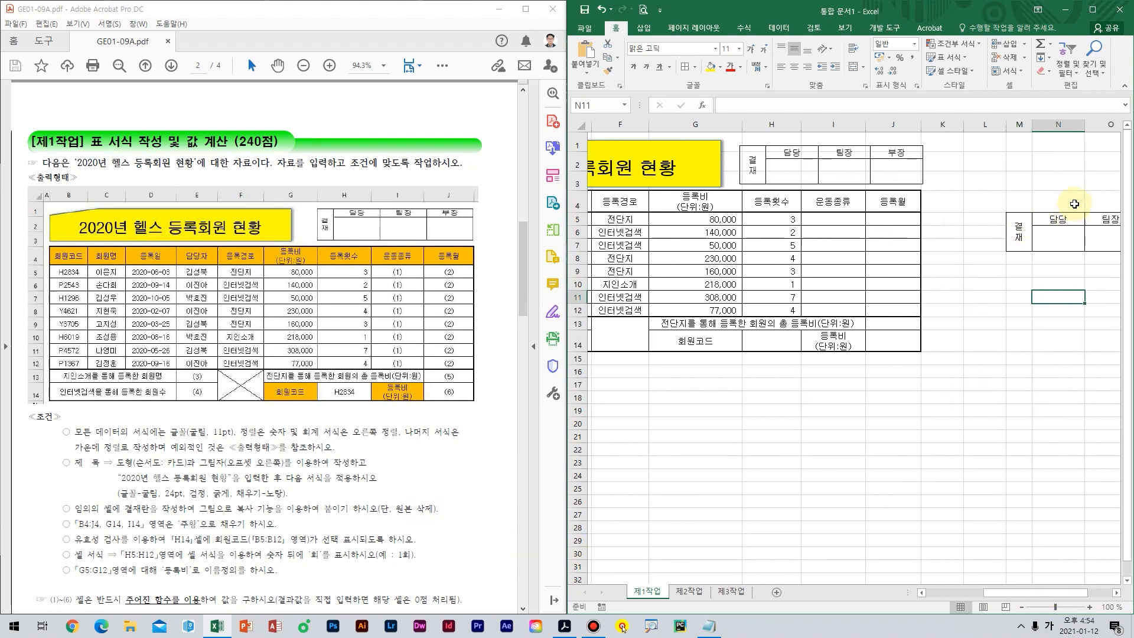
scroll(1074, 203, "right", 2)
left_click_drag(864, 124, 1005, 130)
key("ctrl+minus")
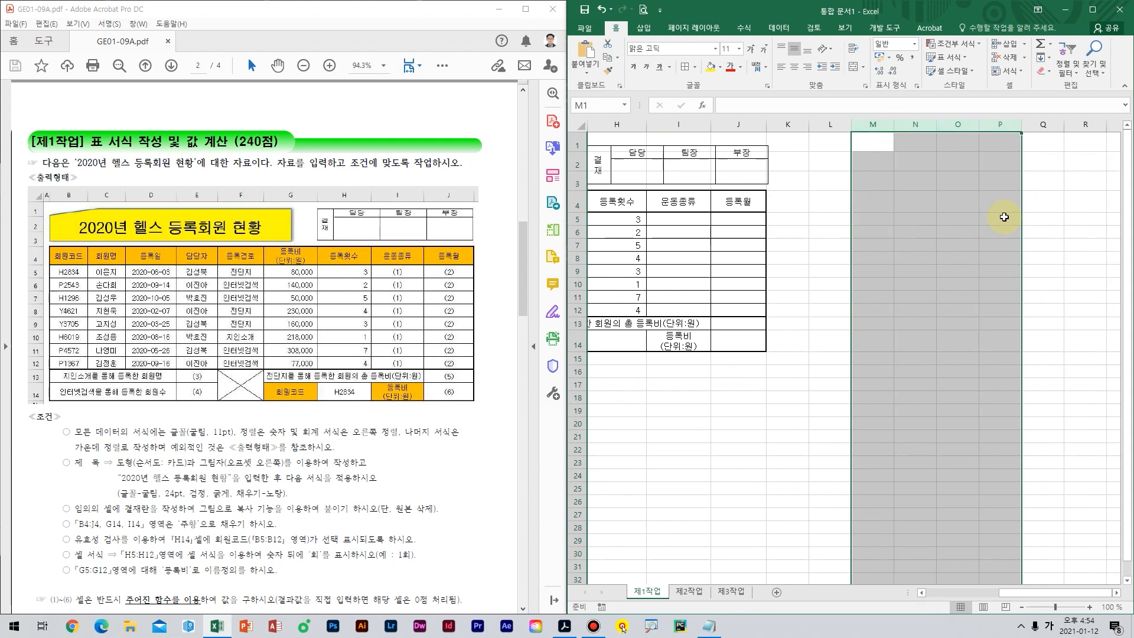
left_click(935, 258)
left_click_drag(1031, 594, 928, 572)
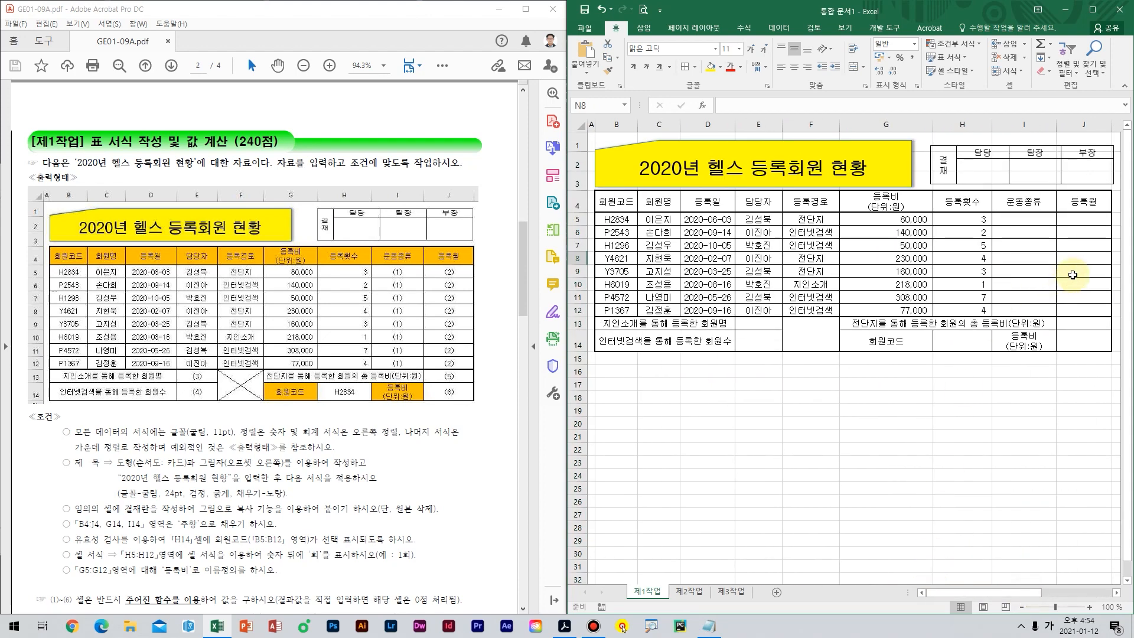
Shift the approval box picture slightly so its outer edge lines up with the edge of column J's table border.
left_click_drag(1063, 172, 1060, 172)
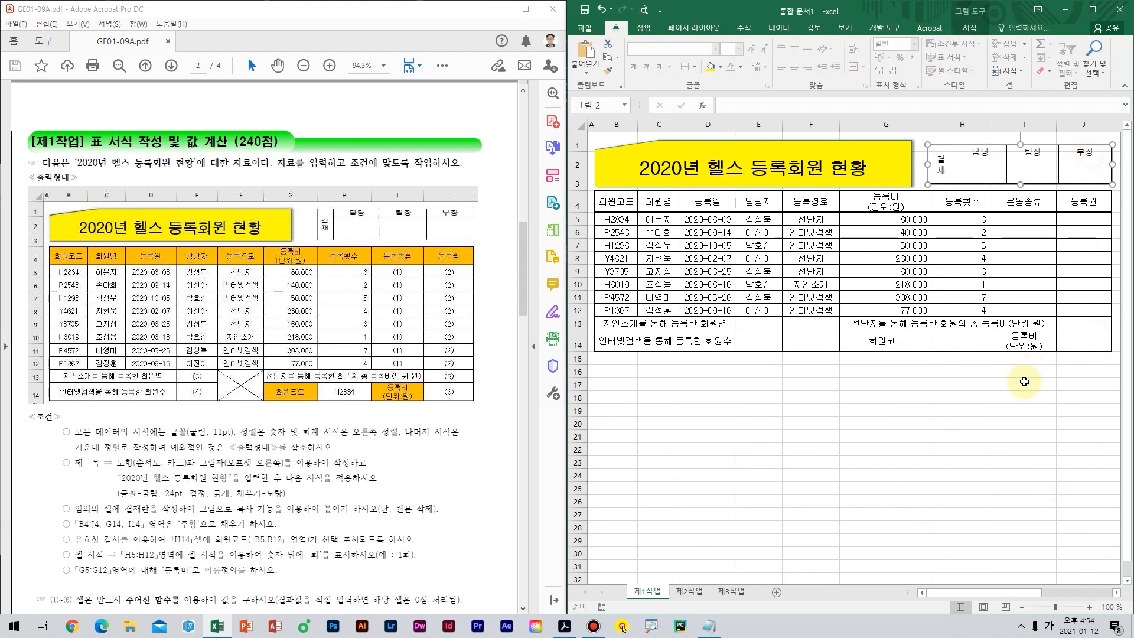
left_click(972, 490)
left_click(880, 437)
Fill header cells B4:J4 and cells G14 and I14 with the standard orange colour, as the exam conditions require.
left_click(248, 455)
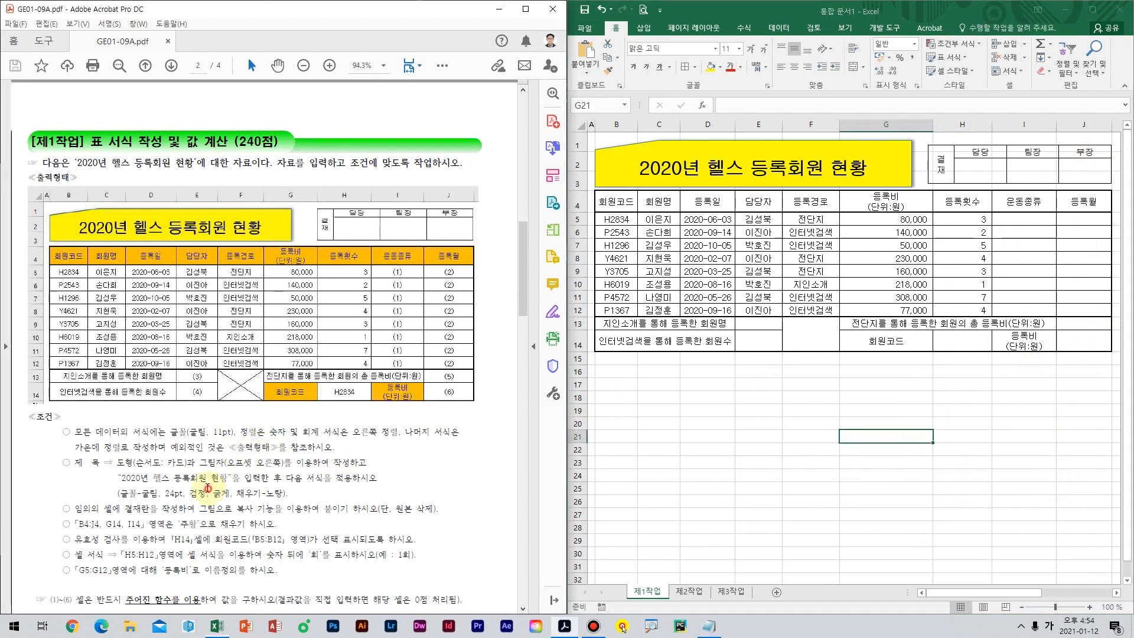
scroll(216, 473, "down", 1)
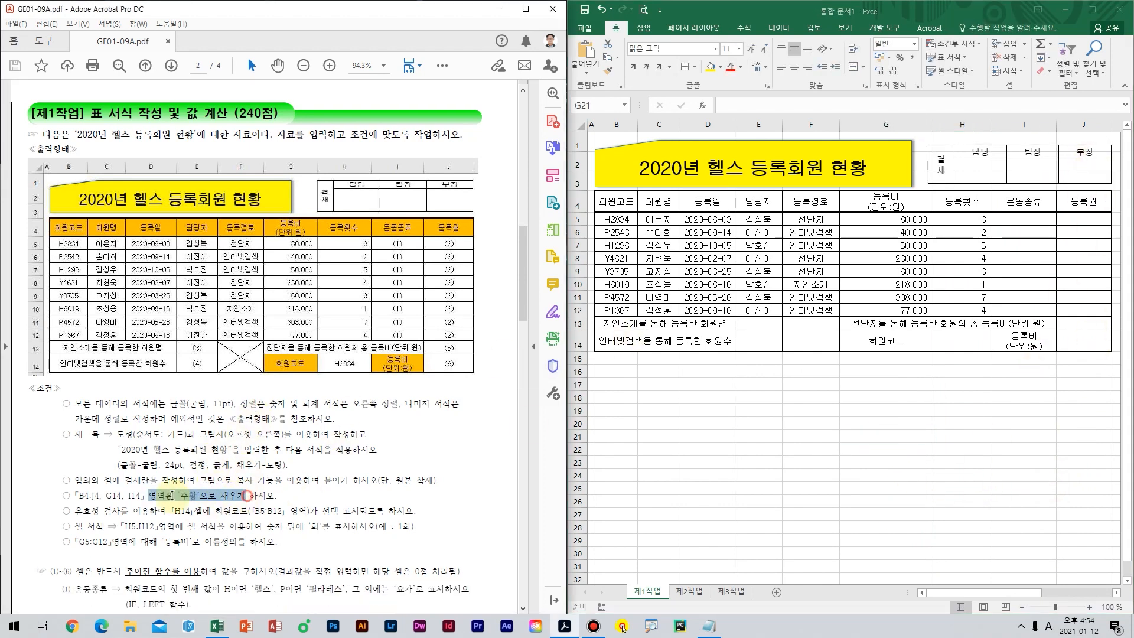
left_click_drag(84, 495, 101, 495)
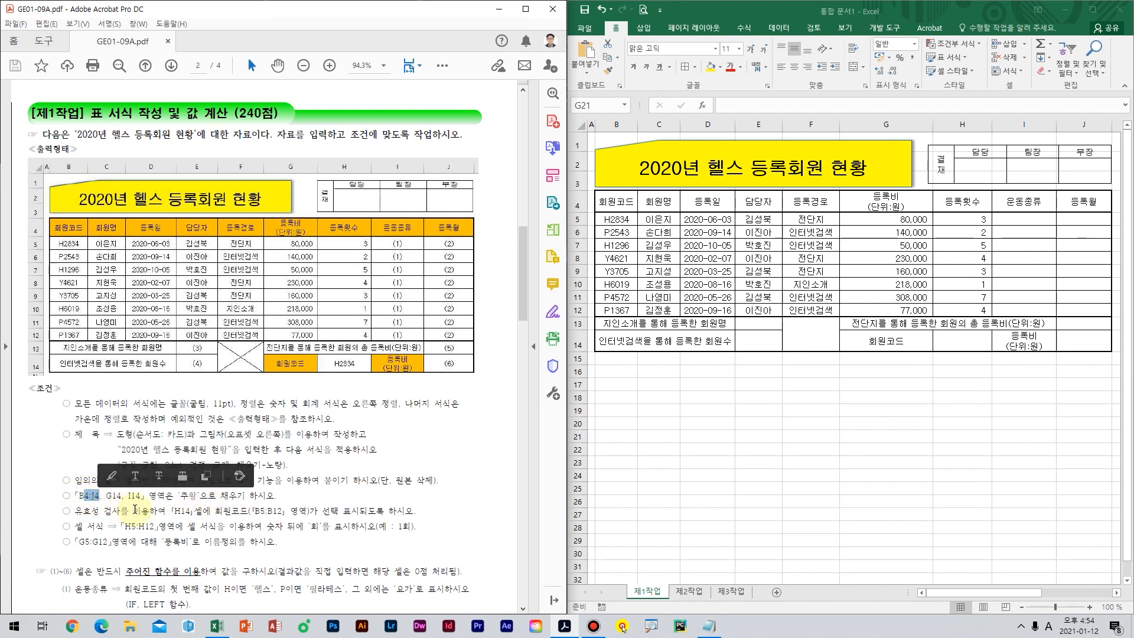
left_click(612, 202)
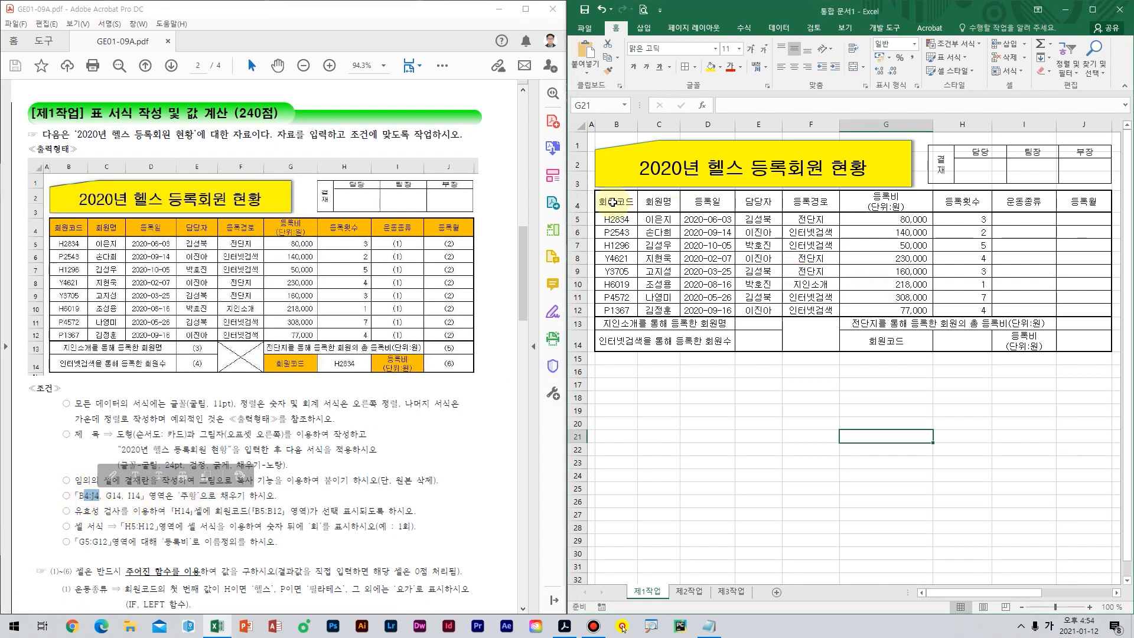
left_click_drag(612, 202, 1084, 204)
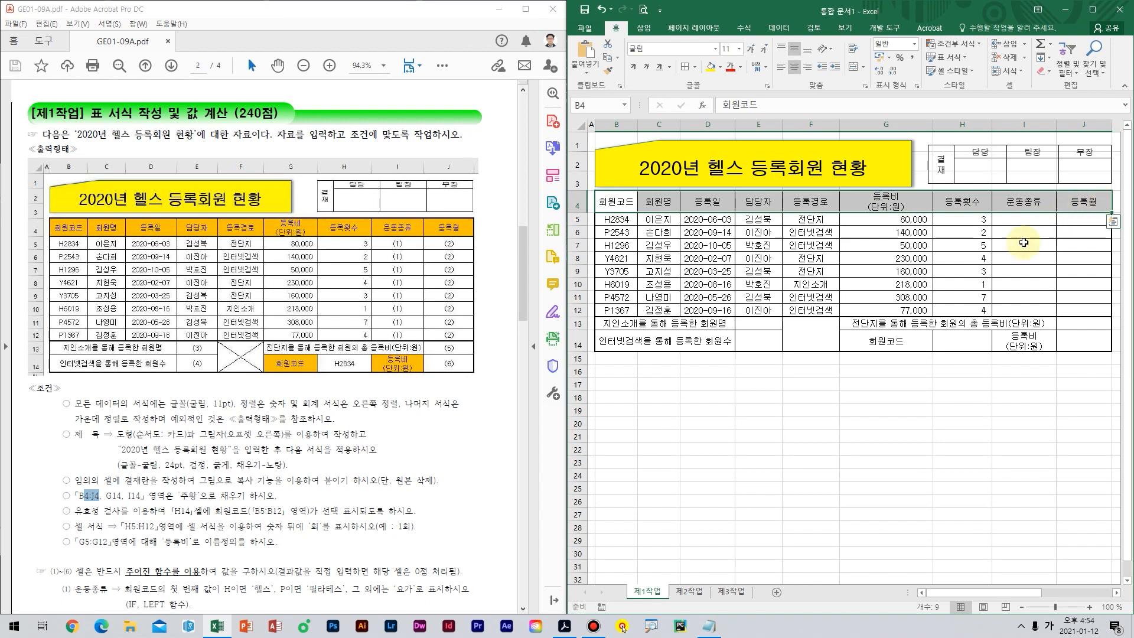
left_click(908, 340, "ctrl")
left_click(1024, 341, "ctrl")
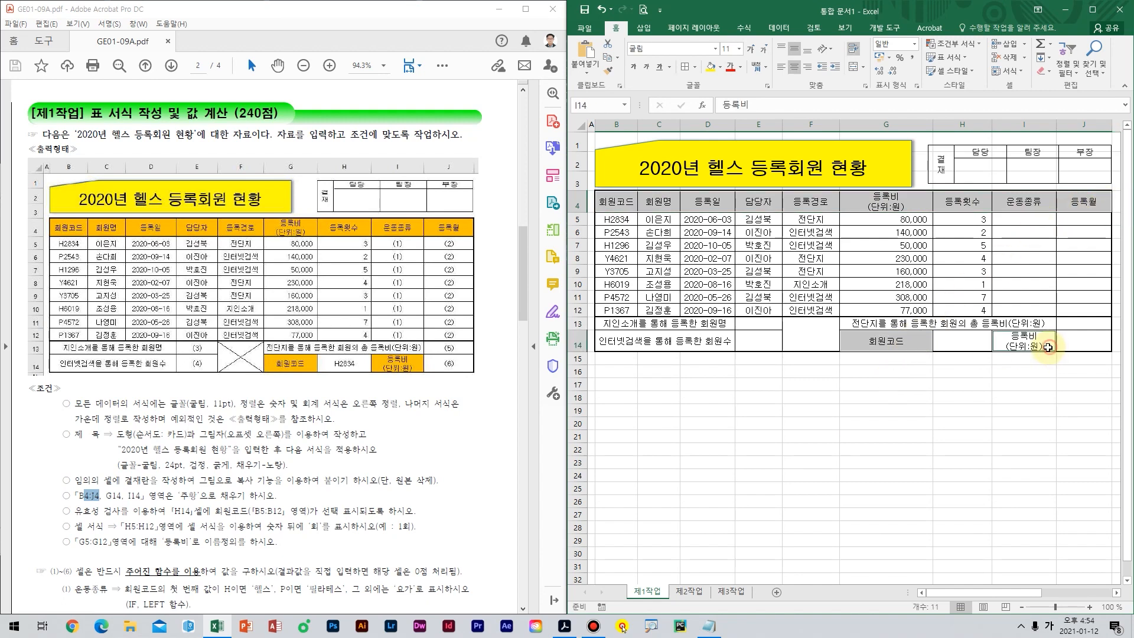
left_click(721, 68)
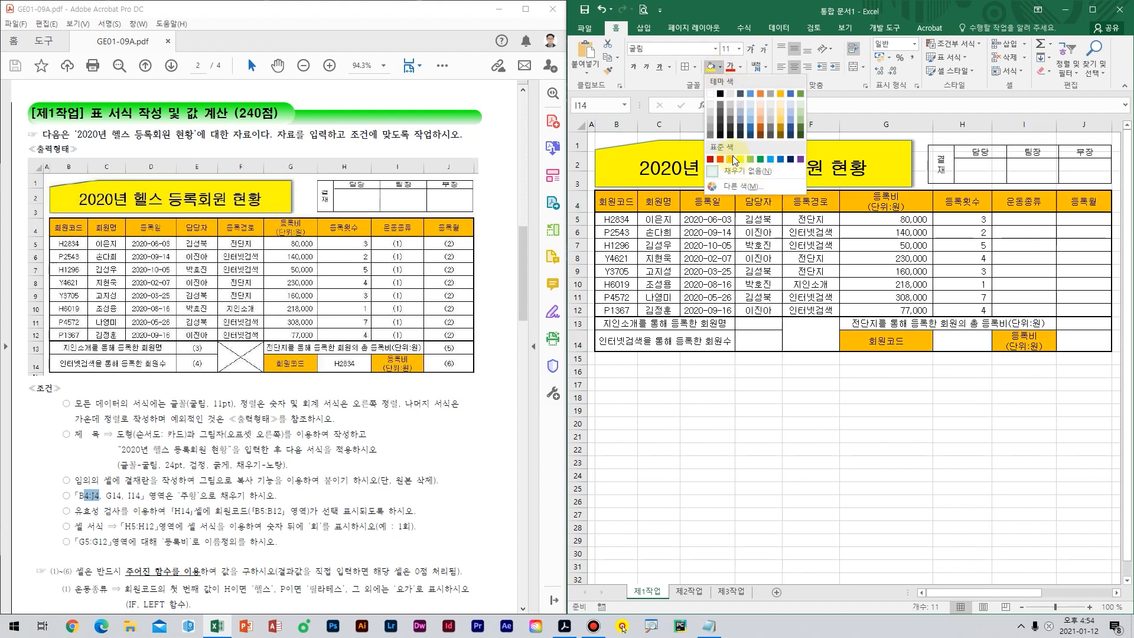
left_click(732, 159)
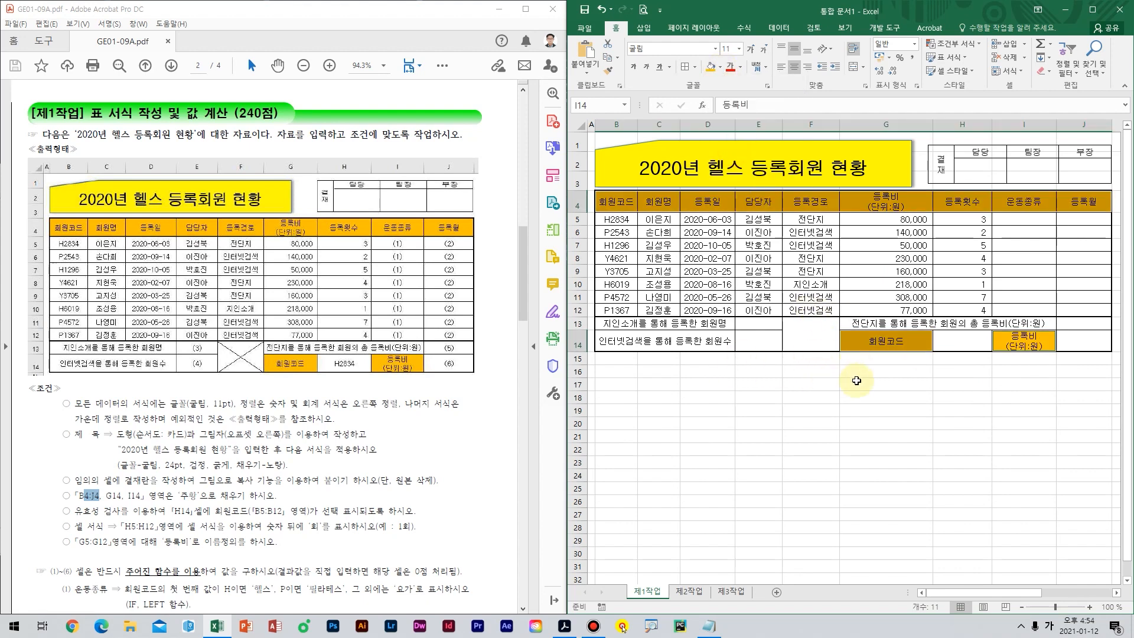
left_click(878, 382)
Add both diagonal borders to the merged cell F13:F14 so that they form an X.
left_click(813, 337)
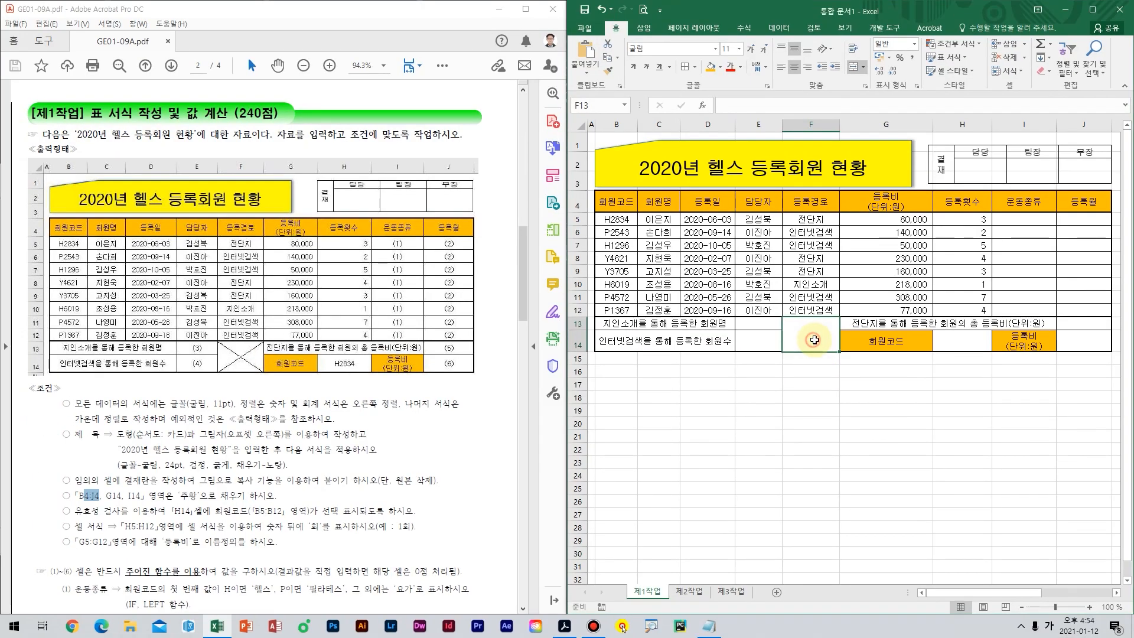
right_click(814, 340)
left_click(856, 549)
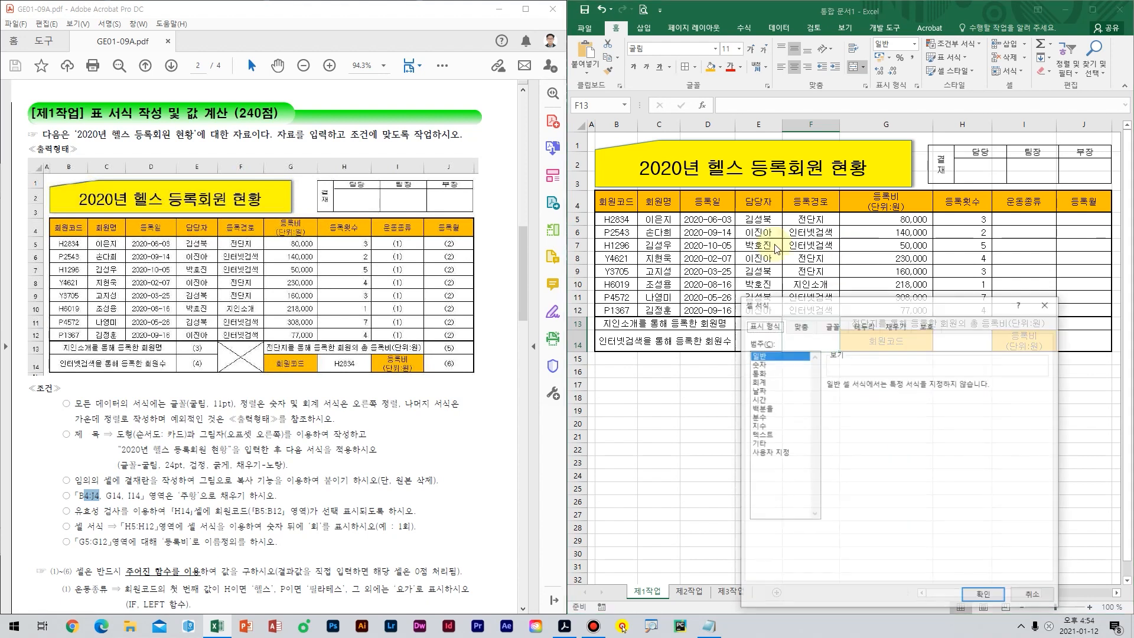
left_click_drag(845, 310, 802, 199)
left_click(820, 214)
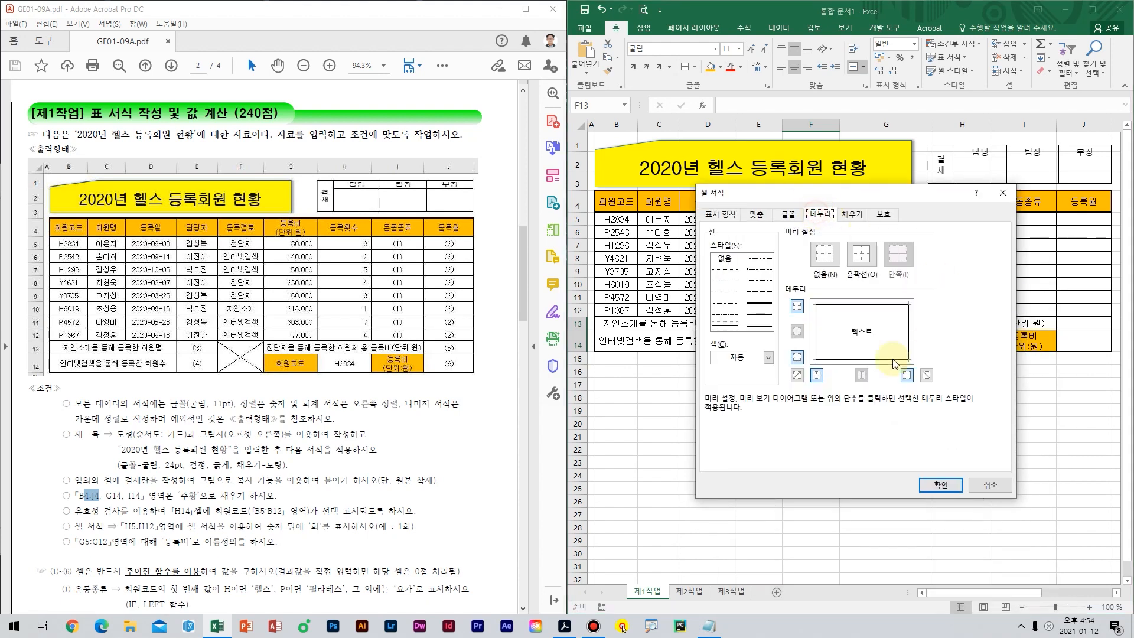
left_click(797, 375)
left_click(923, 376)
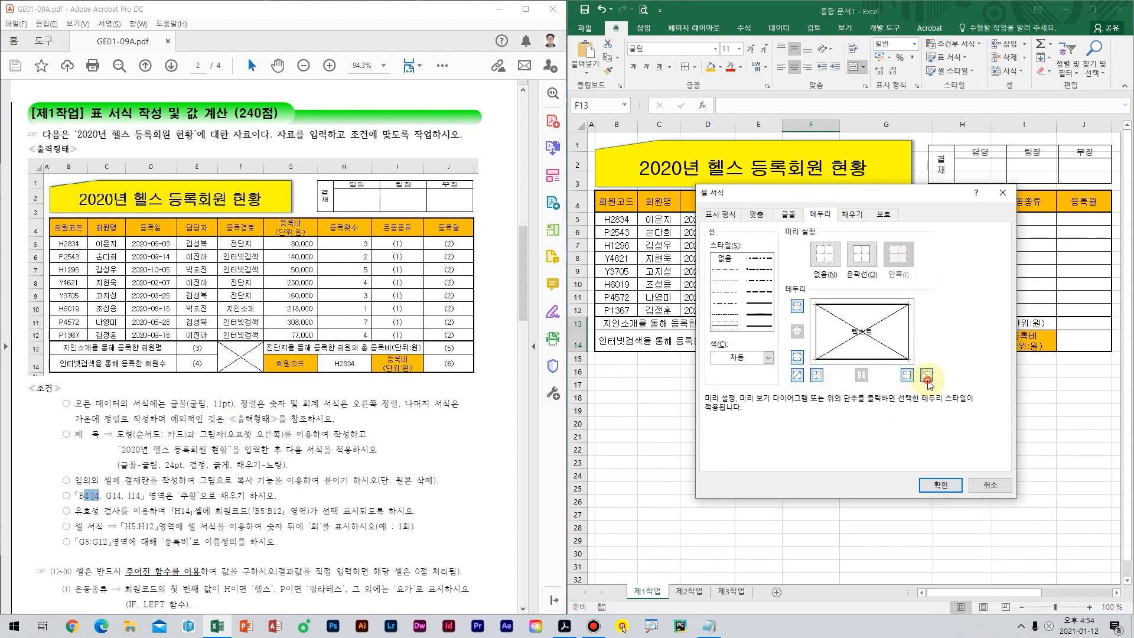
left_click(935, 485)
left_click(886, 383)
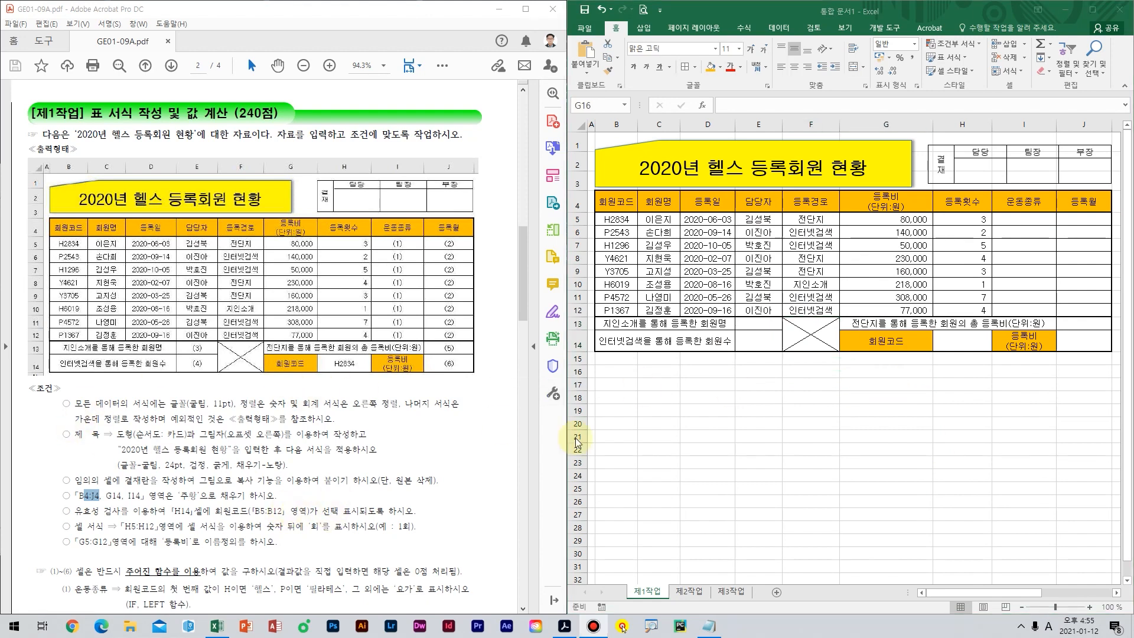
Apply list (목록) data validation with source =$B$5:$B$12 to H14 and choose the first member code from its list.
left_click(984, 343)
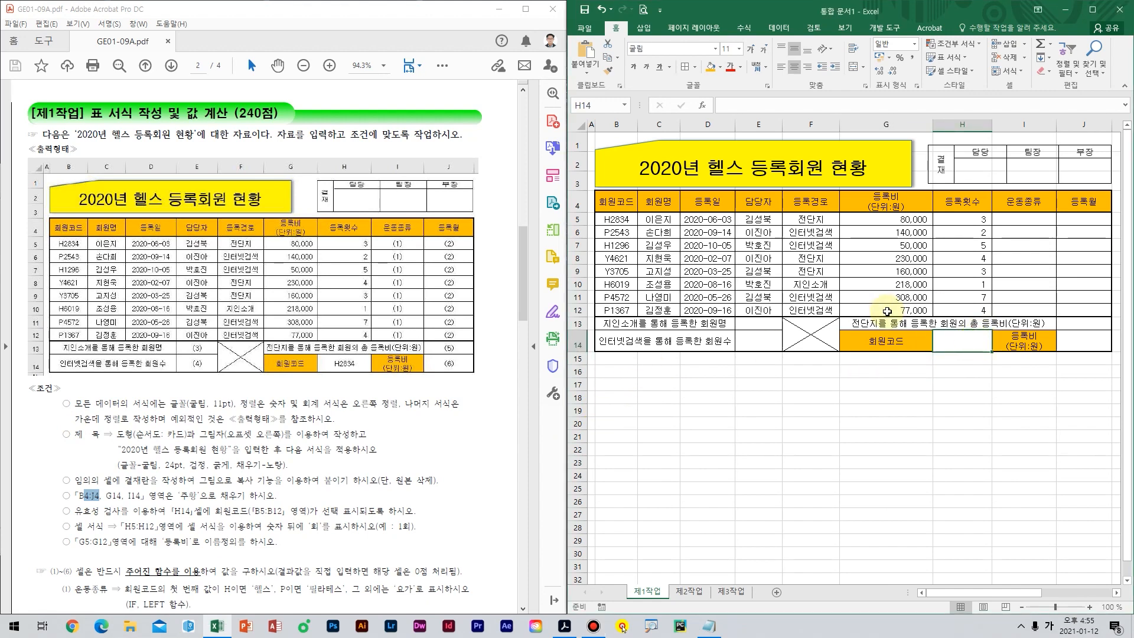
left_click(779, 28)
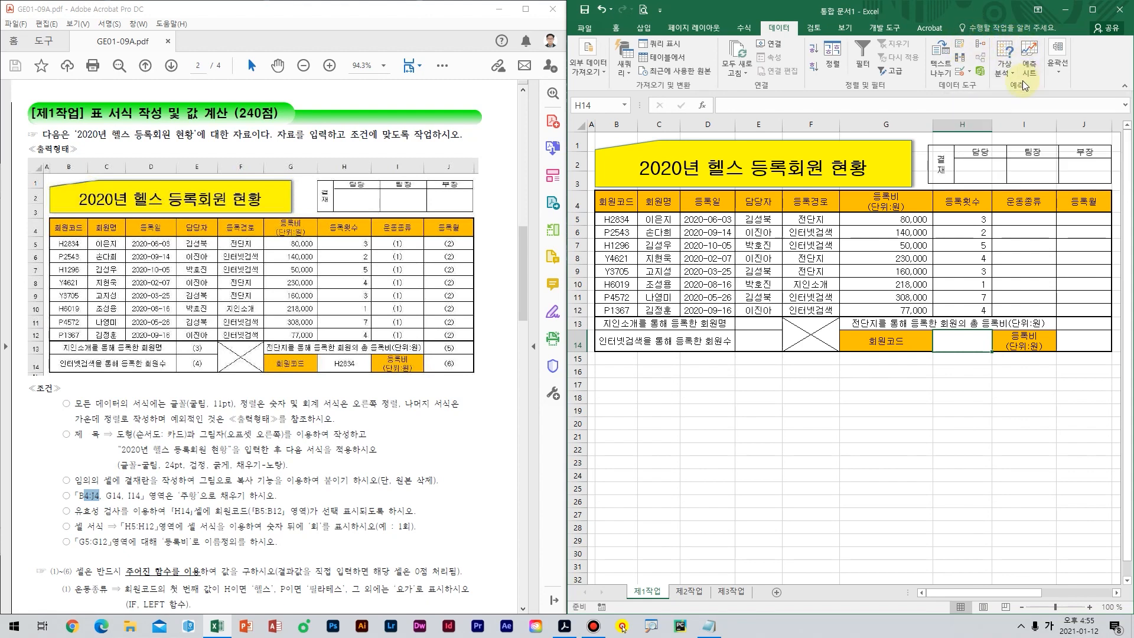
left_click(966, 73)
left_click(724, 205)
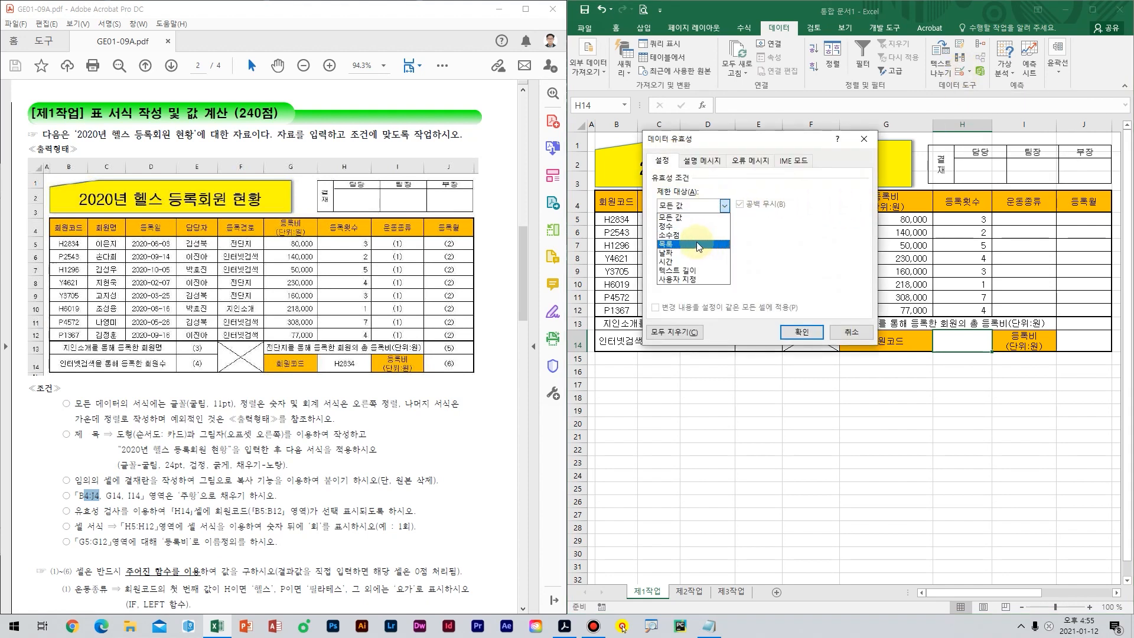
left_click(698, 245)
left_click_drag(757, 144, 759, 341)
left_click_drag(615, 219, 617, 310)
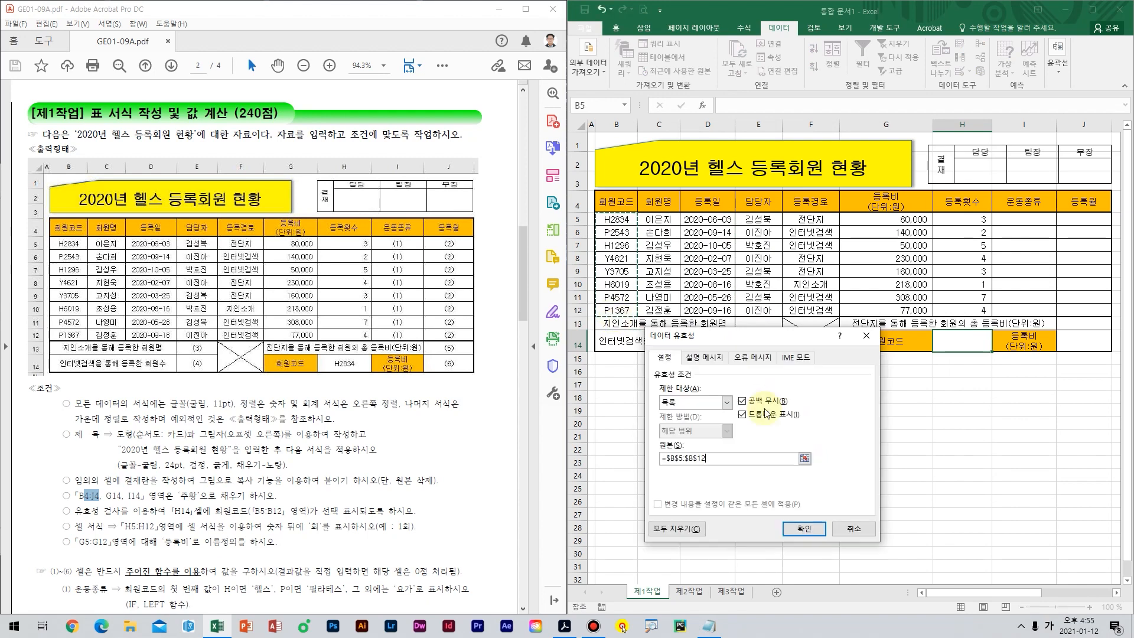
left_click(804, 528)
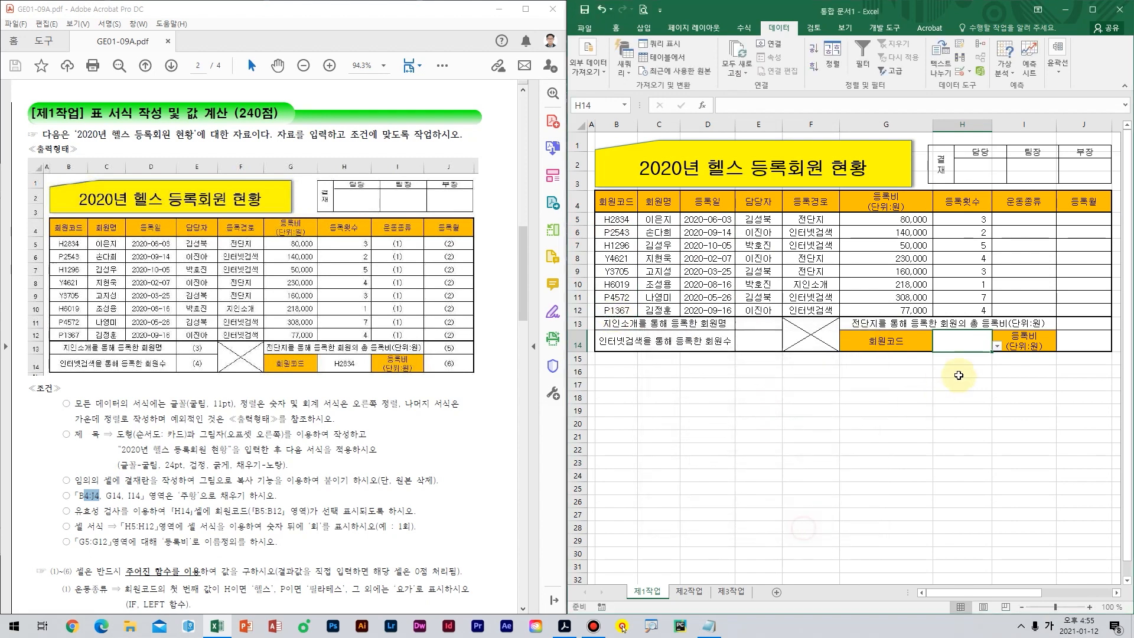
left_click(997, 348)
left_click(989, 357)
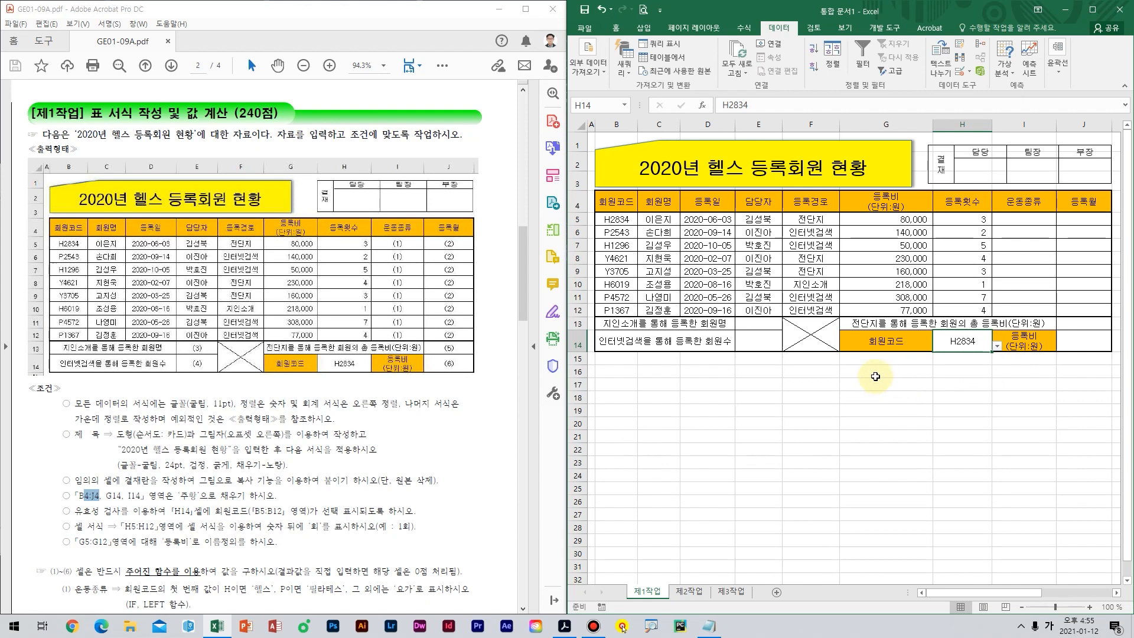
Apply the custom number format G/표준"회" to the registration counts in H5:H12.
left_click_drag(966, 219, 969, 306)
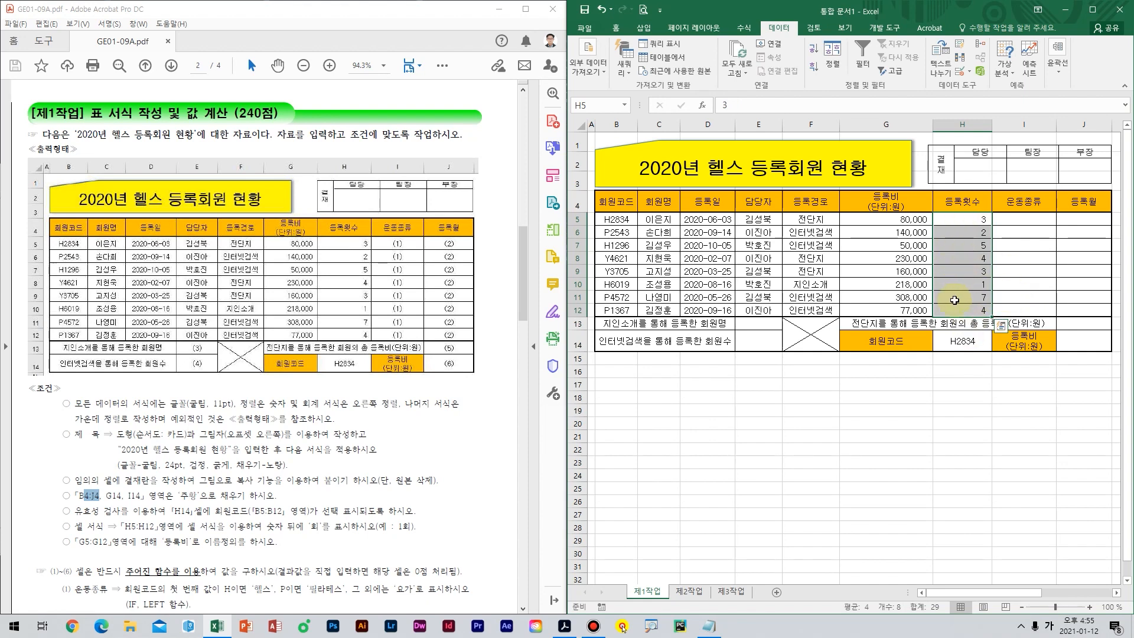
key("ctrl+1")
left_click_drag(705, 287, 698, 178)
left_click(631, 201)
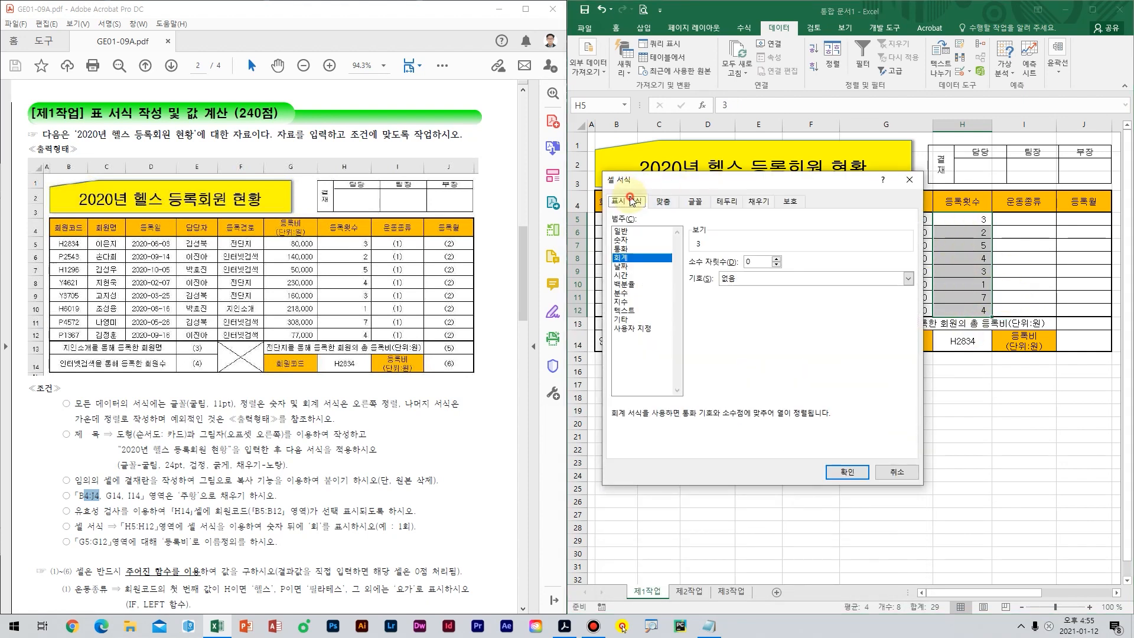
left_click(650, 330)
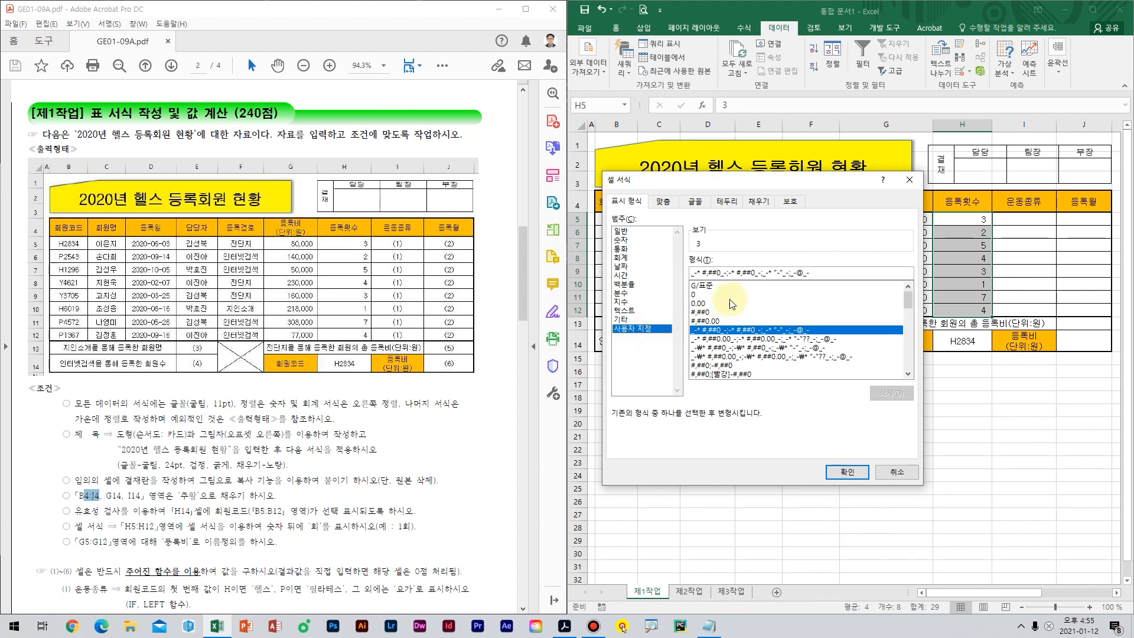
left_click(733, 288)
left_click(773, 272)
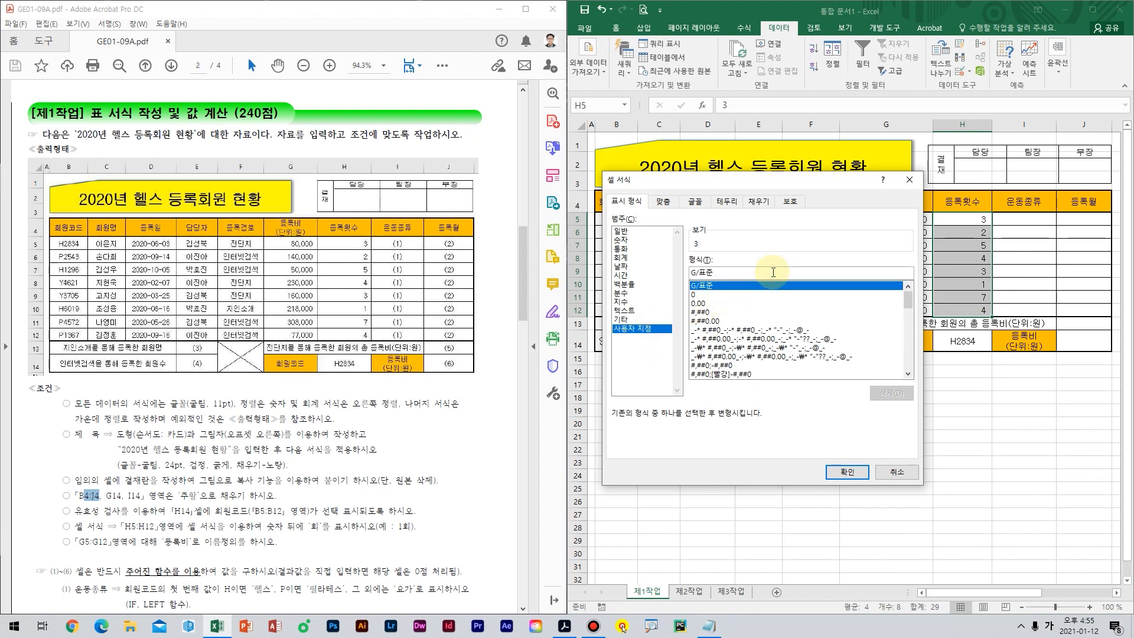
type("\"")
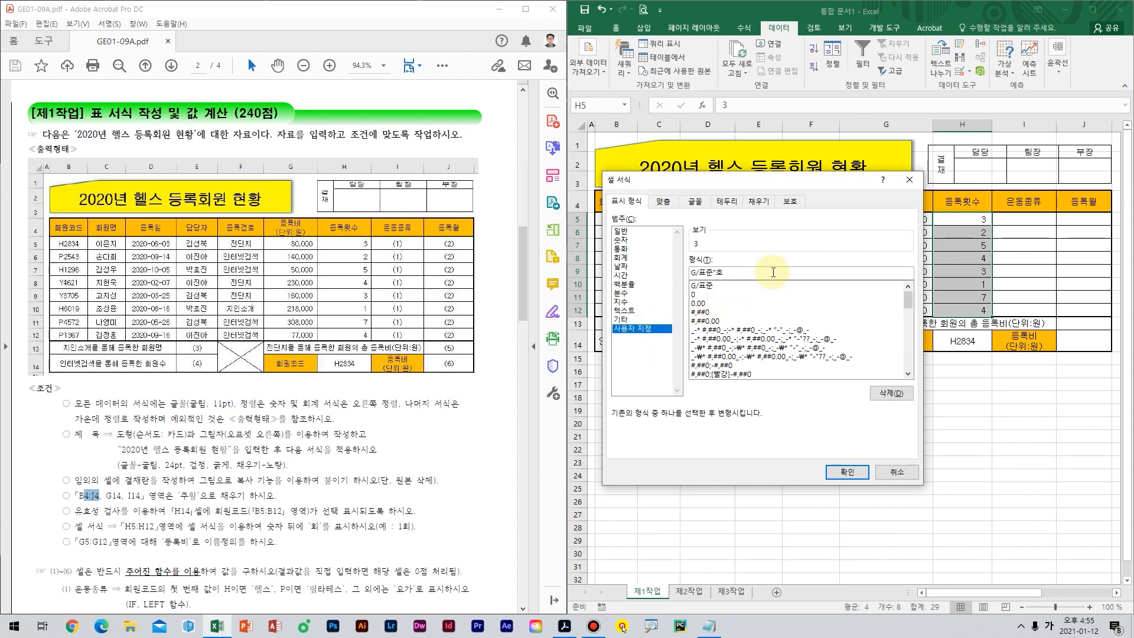
type("회\"")
left_click(847, 471)
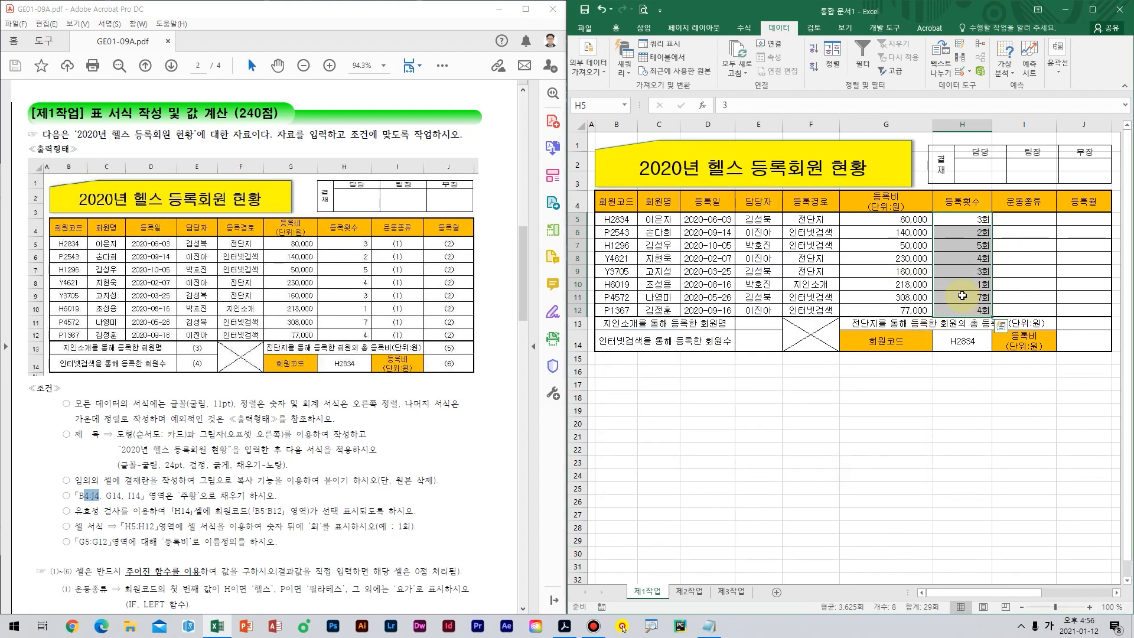
Define the name 등록비 for the range G5:G12.
left_click(886, 258)
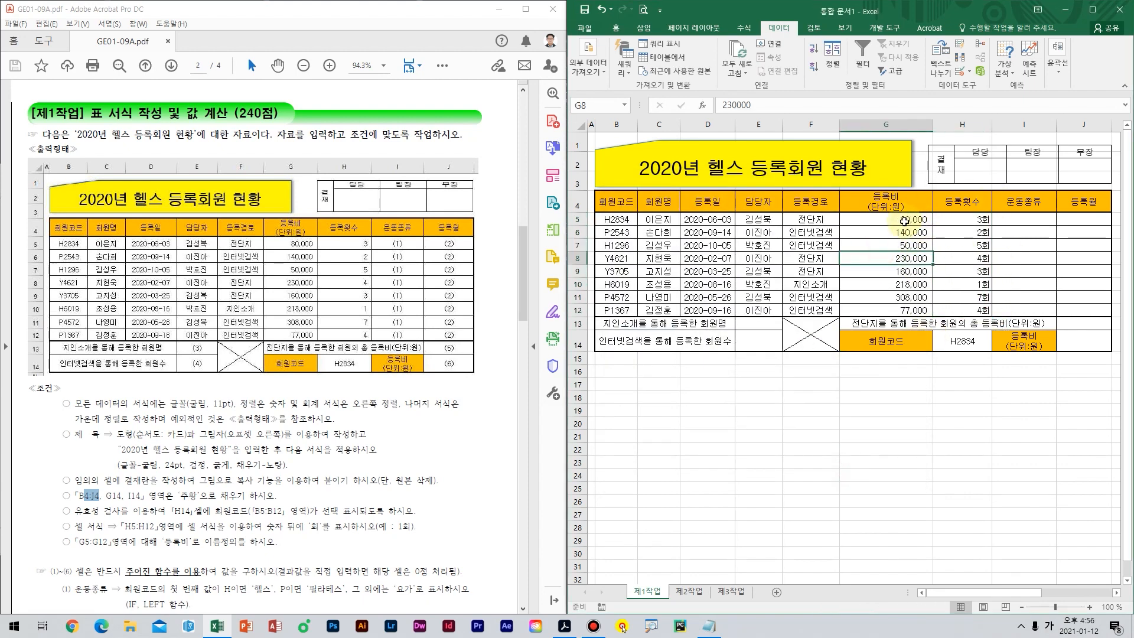
left_click_drag(904, 224, 906, 310)
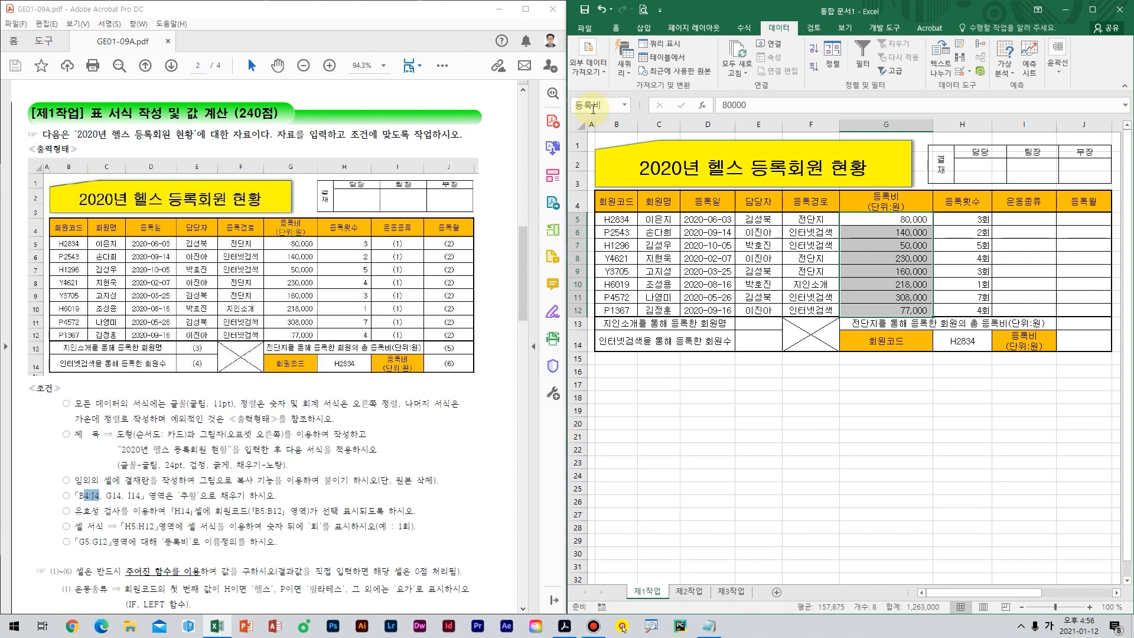
left_click(810, 384)
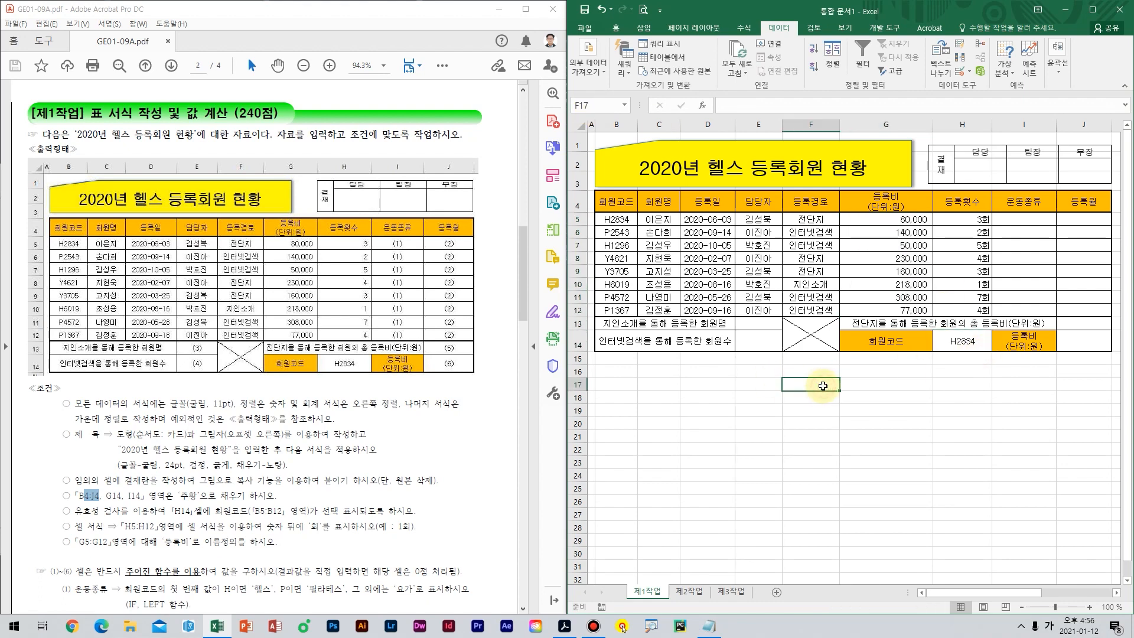
Read the exam PDF's requirements for calculating items (1) to (6), starting with the 운동종류 rule using IF and LEFT.
left_click(893, 262)
left_click(983, 216)
left_click(1044, 223)
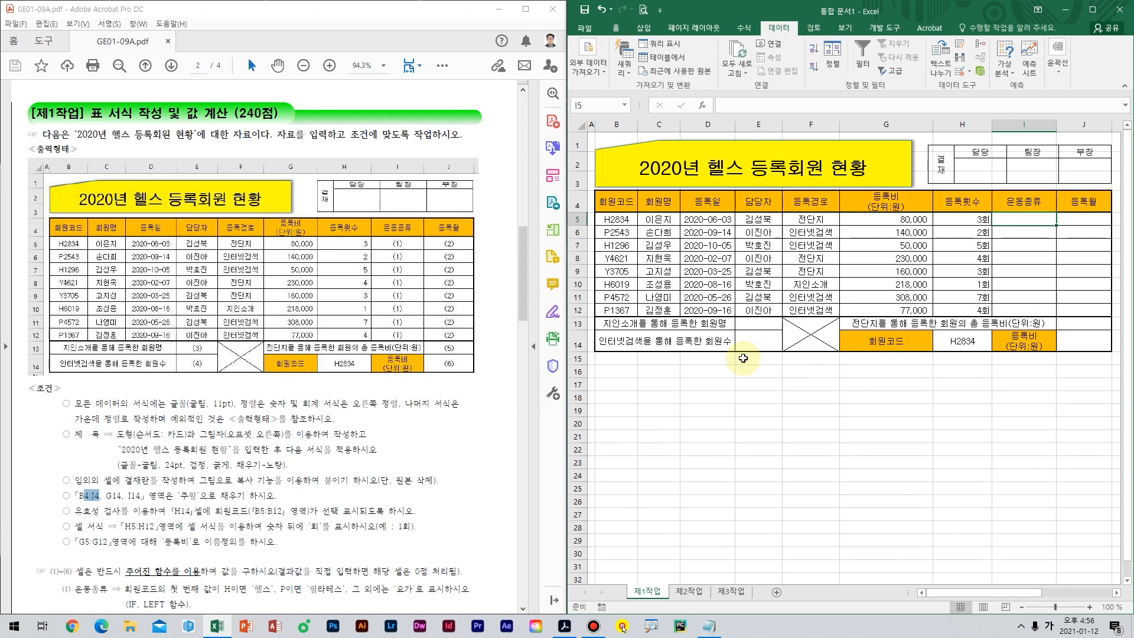
left_click(195, 300)
scroll(197, 303, "down", 4)
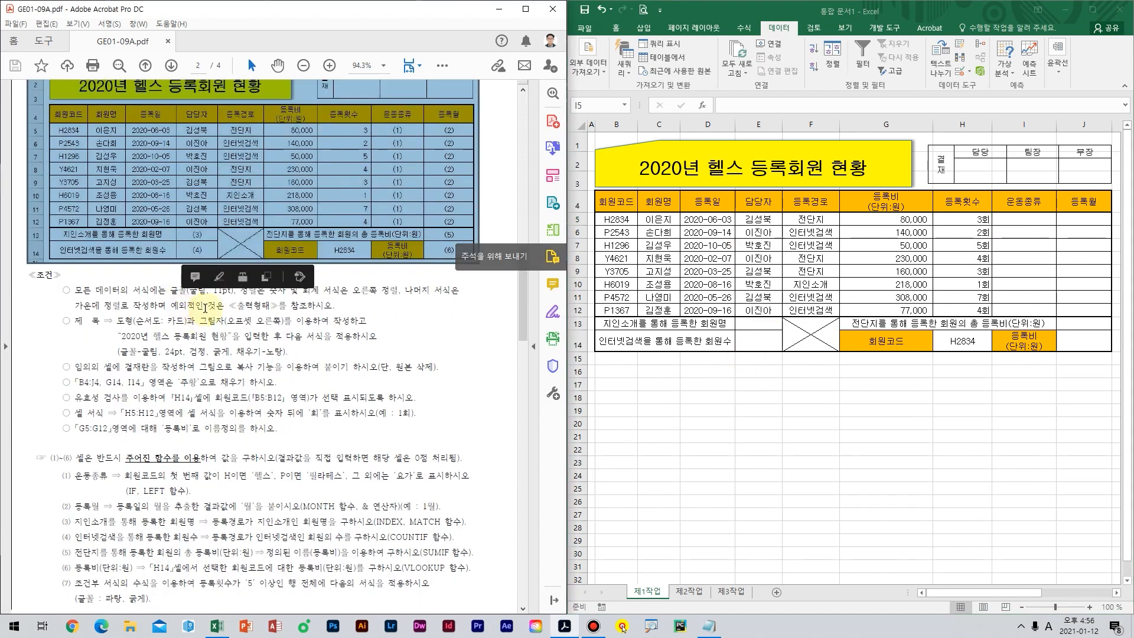
left_click(329, 314)
left_click(1057, 268)
scroll(1028, 223, "right", 3)
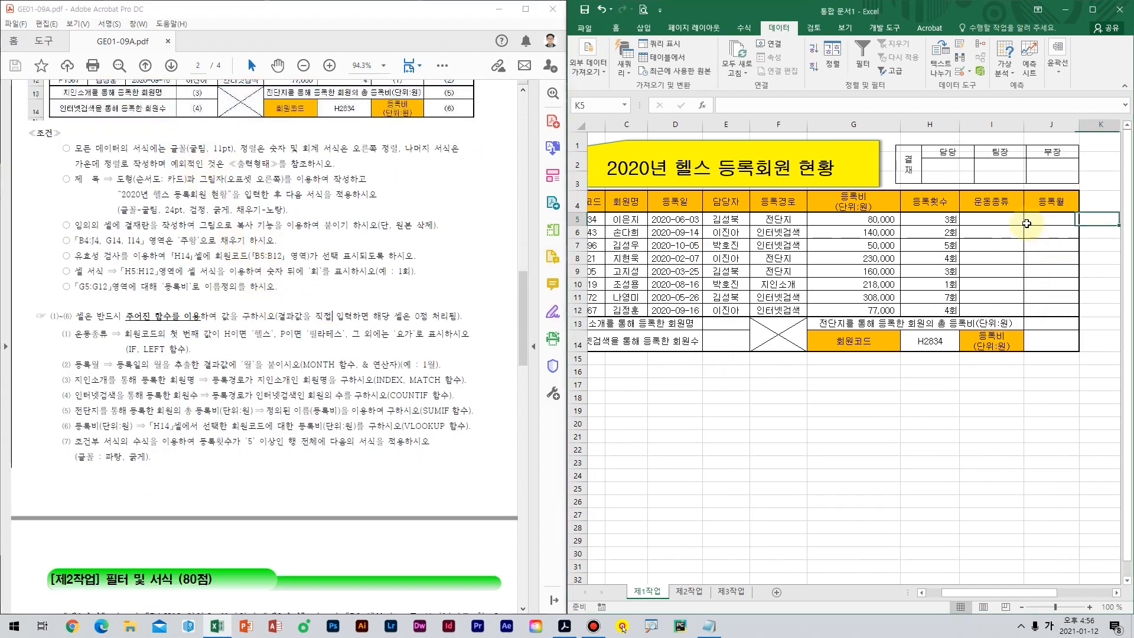
Start an IF formula in I5 whose logical test extracts the first character of the member code with LEFT(B5,1).
left_click(913, 220)
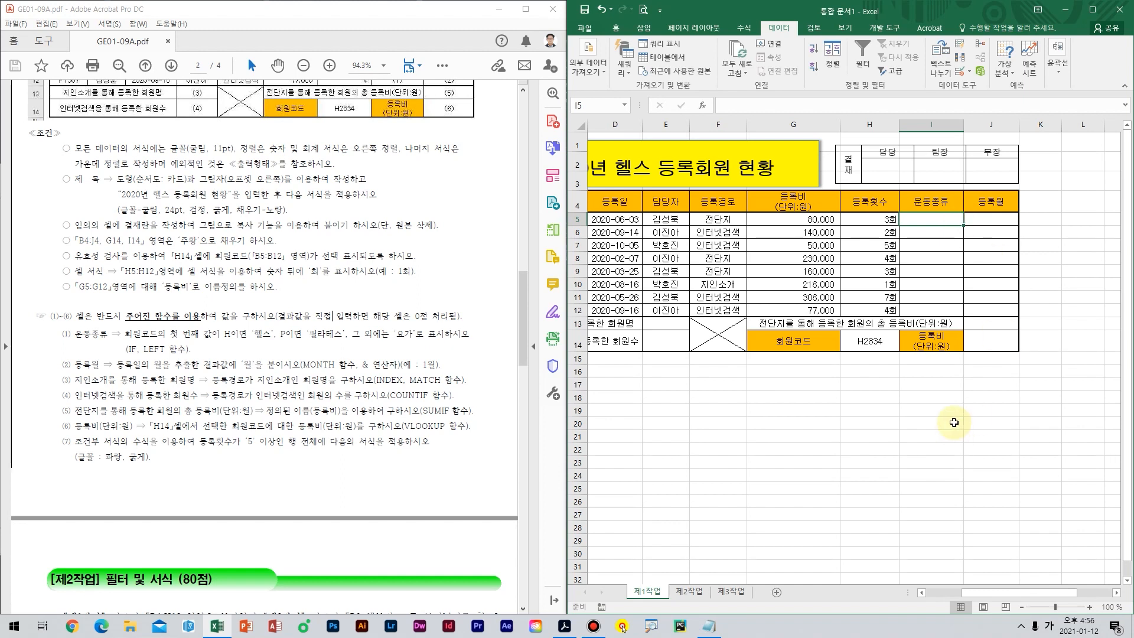
scroll(995, 537, "up", 3)
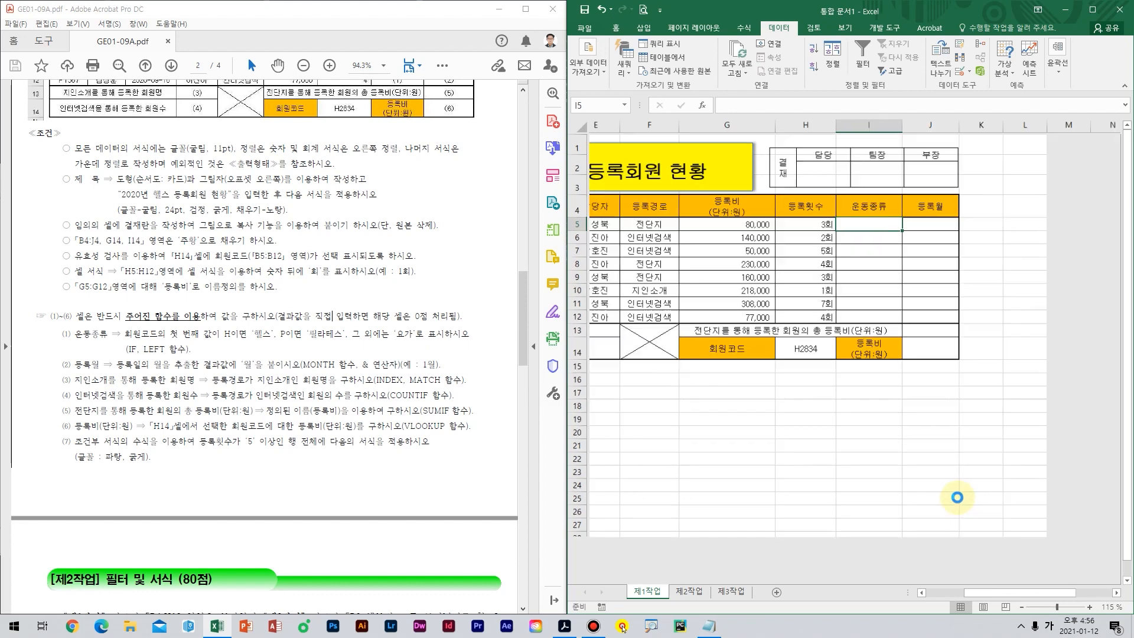
type("=ㅇ")
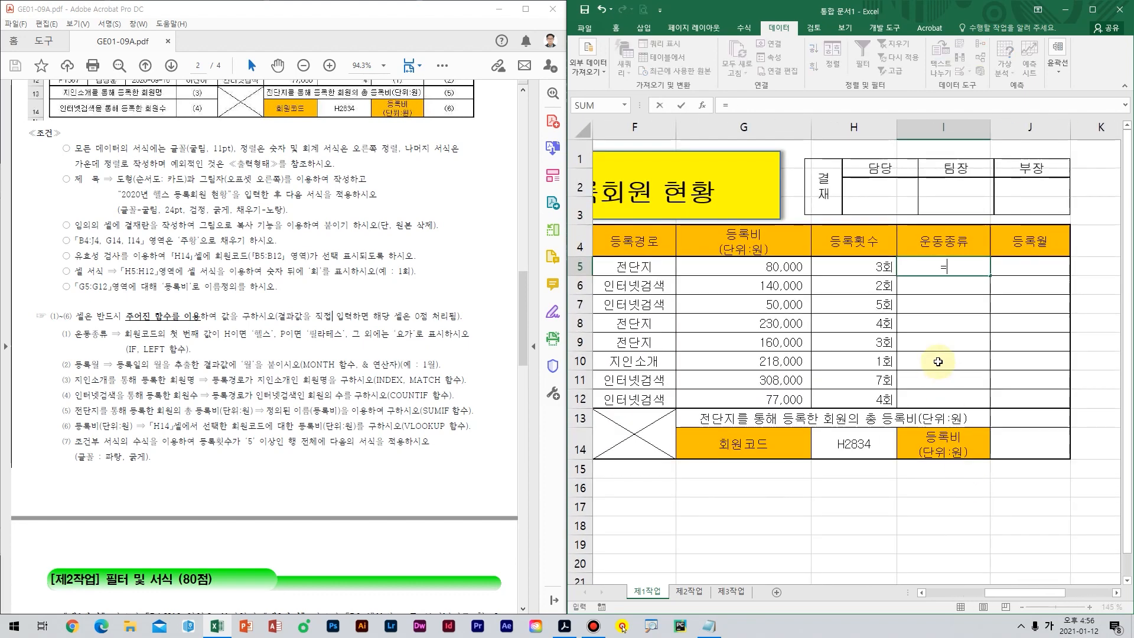
key("Hangul")
type("IF")
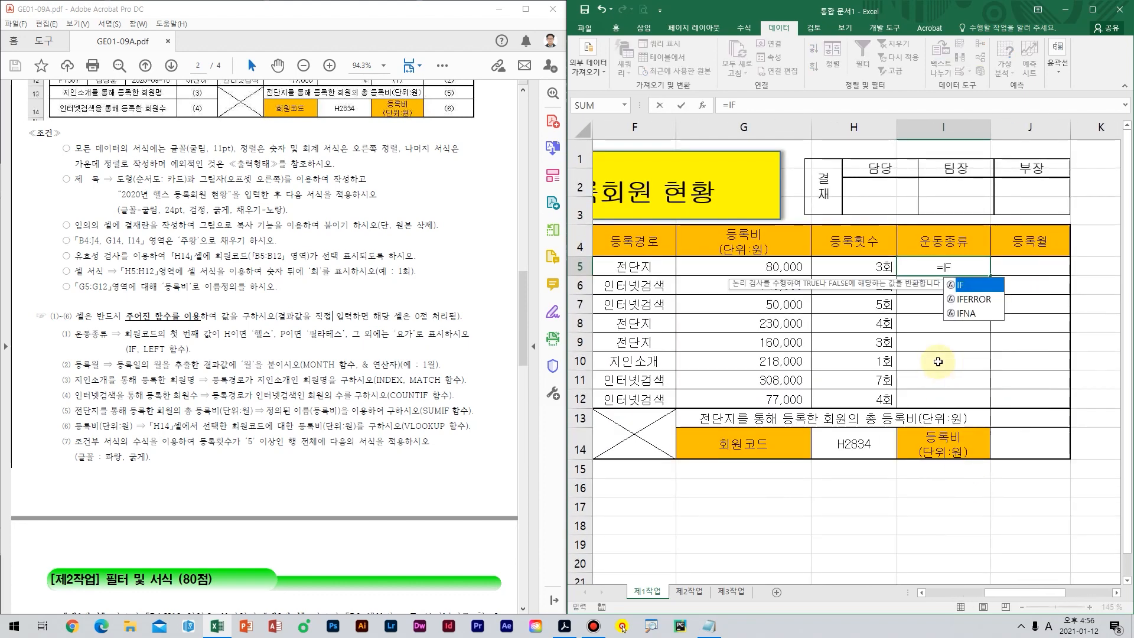
type("(")
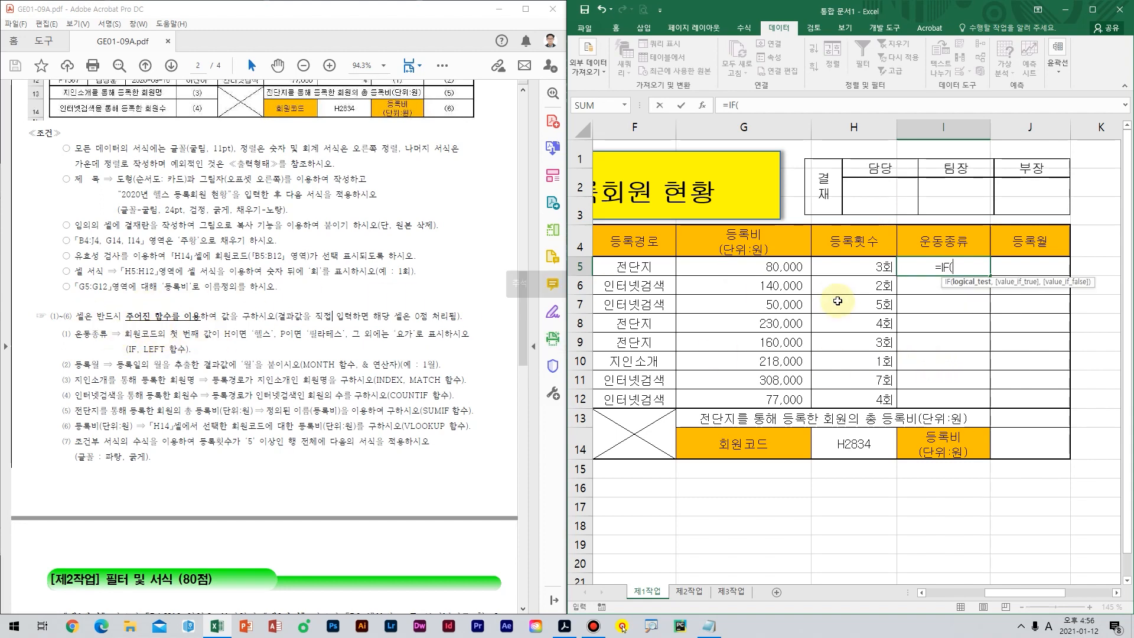
type("LEFT")
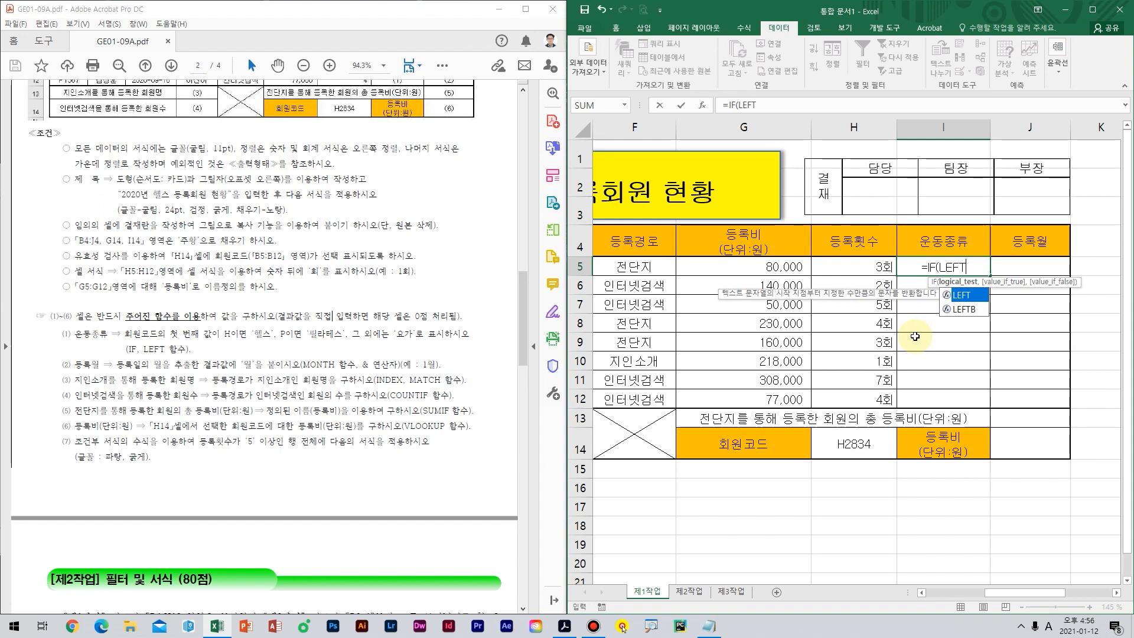
type("(")
mouse_move(1037, 587)
left_mouse_down()
mouse_move(946, 591)
mouse_move(1016, 582)
left_mouse_up()
left_click(636, 269)
type(",")
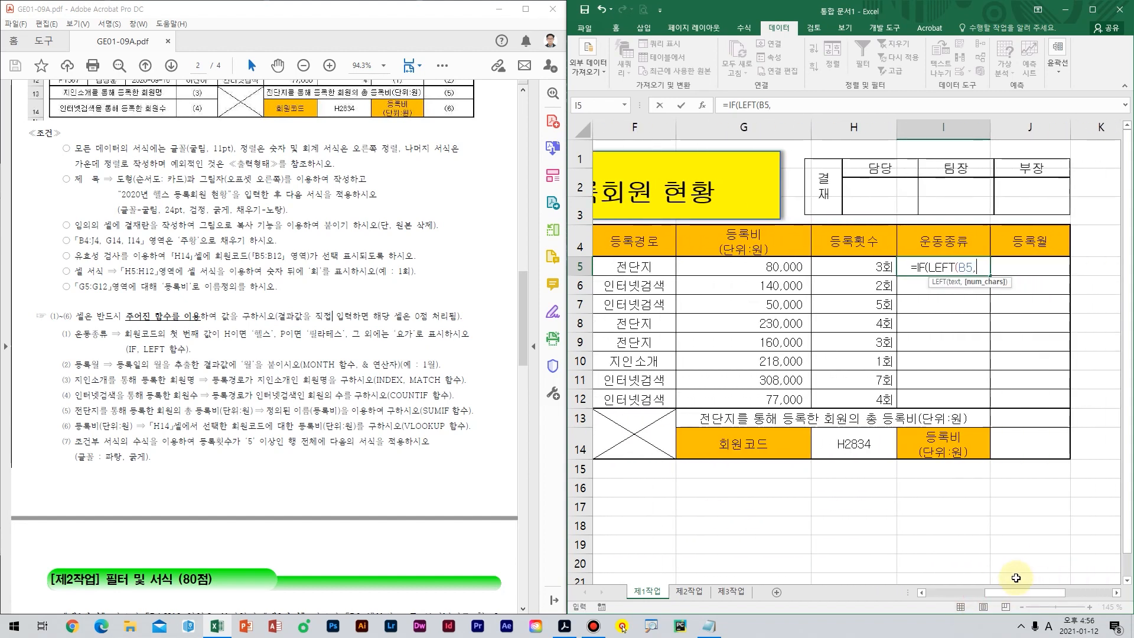
type("1")
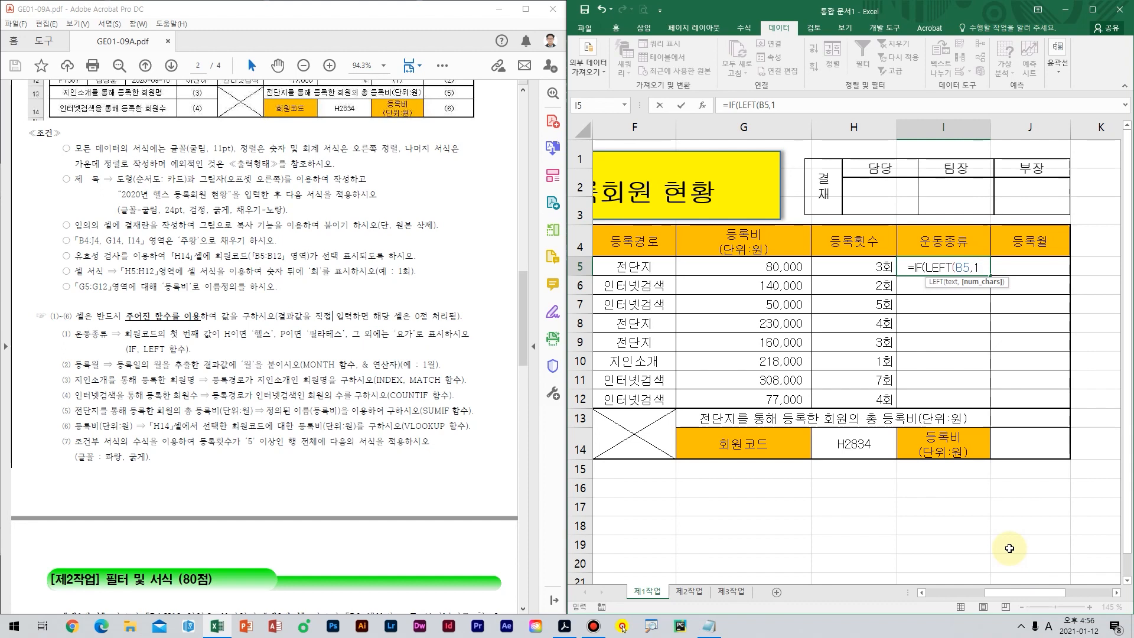
type(")")
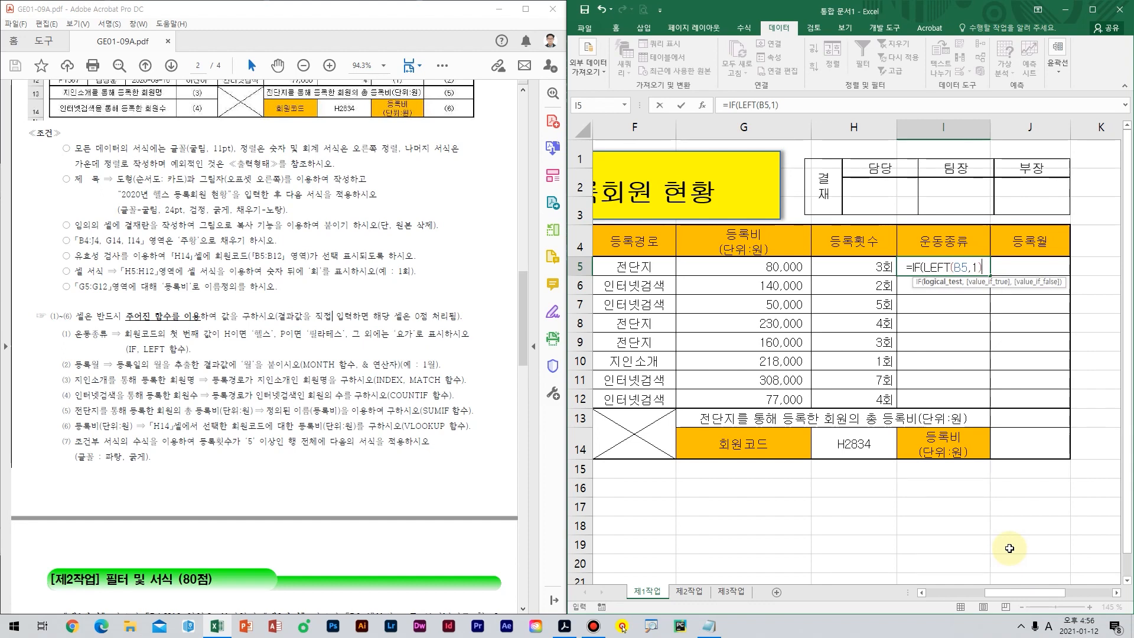
Complete the first IF condition in I5 by comparing the character with "H" and returning "헬스" when it matches.
type("=\"")
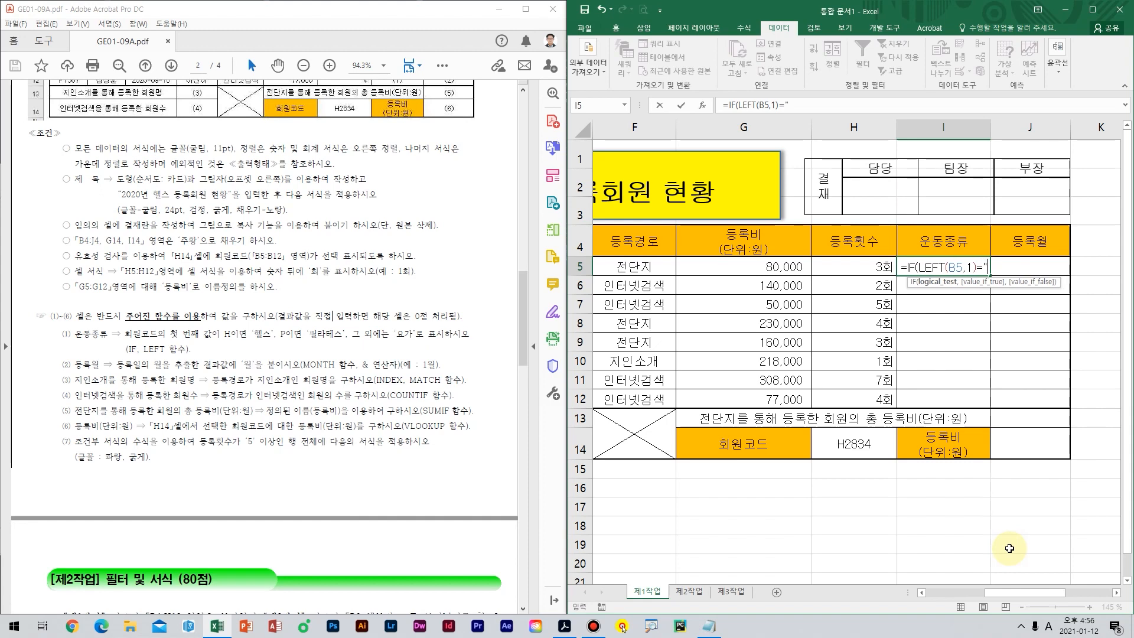
type("H\"")
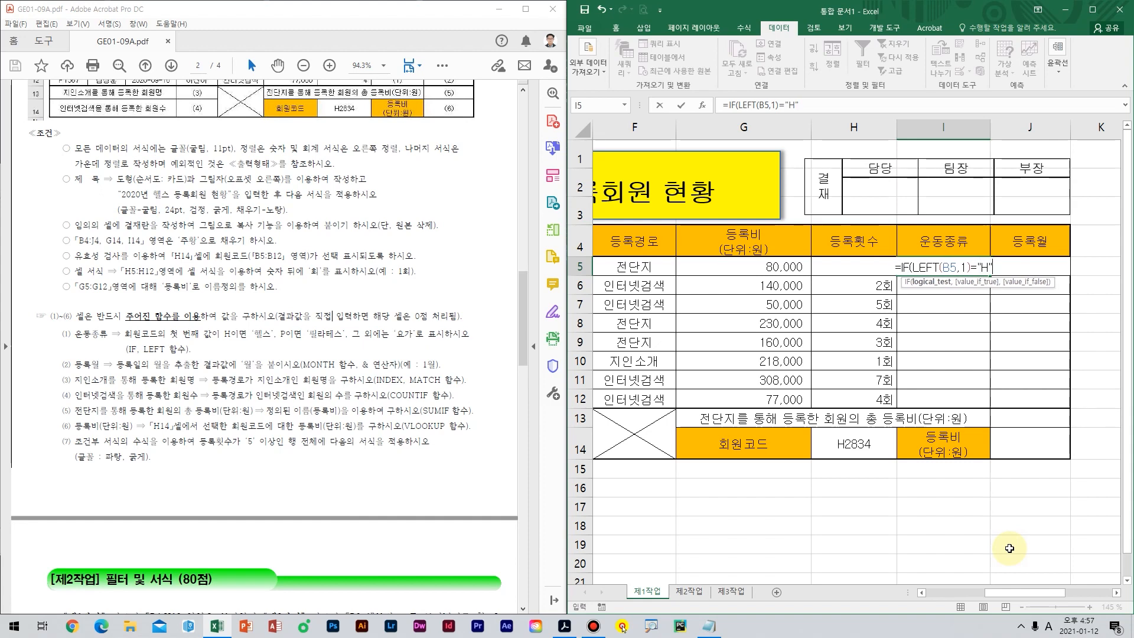
type(",")
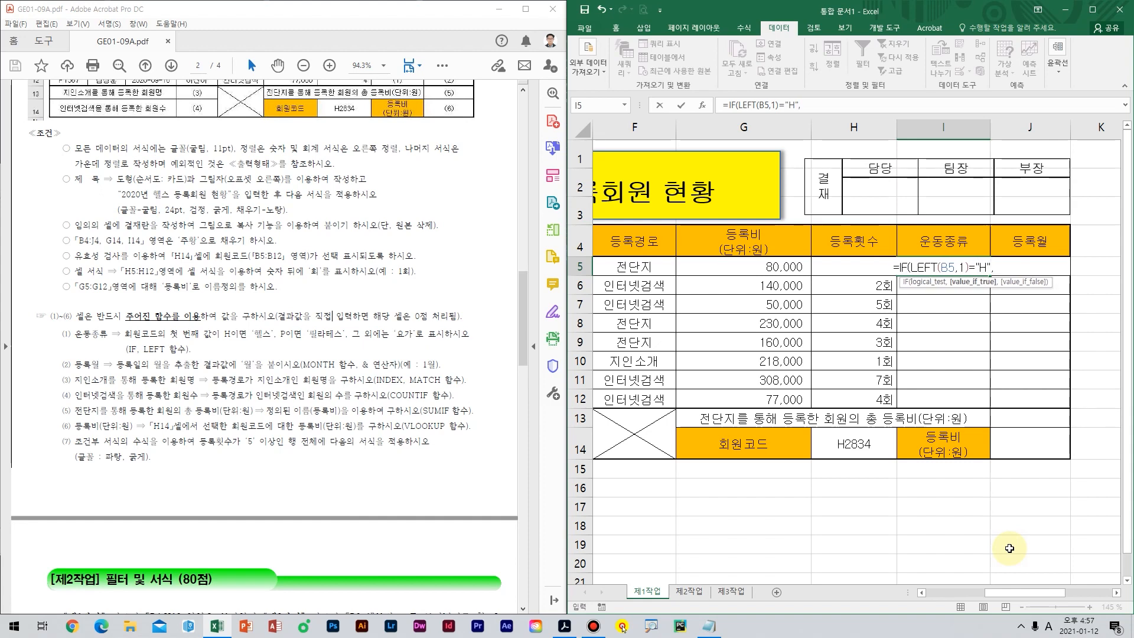
key("Hangul")
type("\"헬스\"")
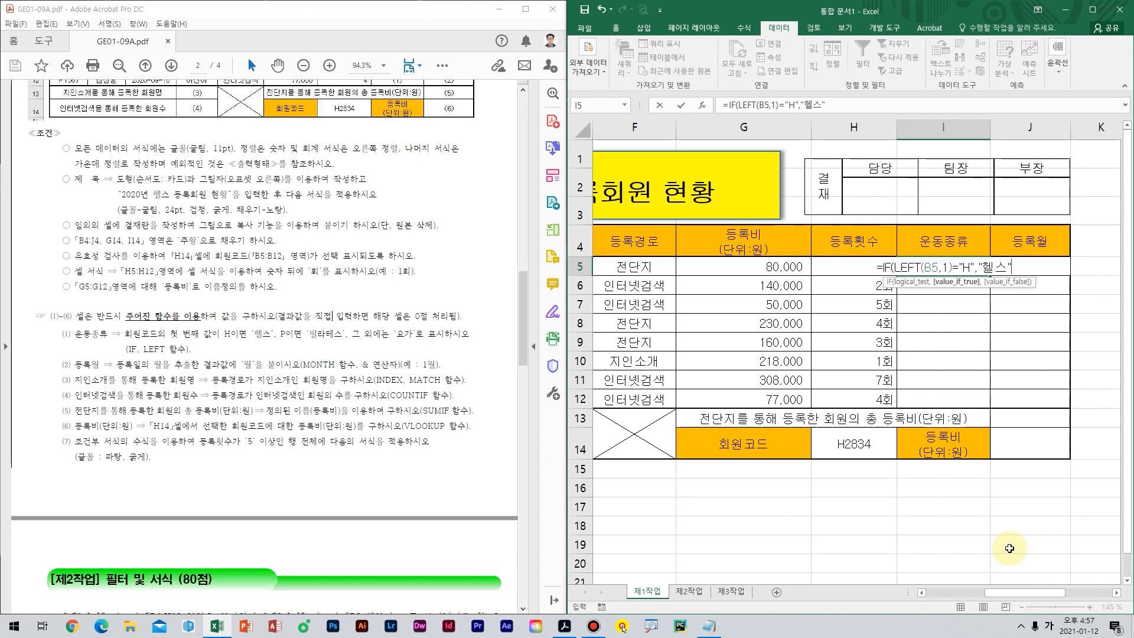
type(",")
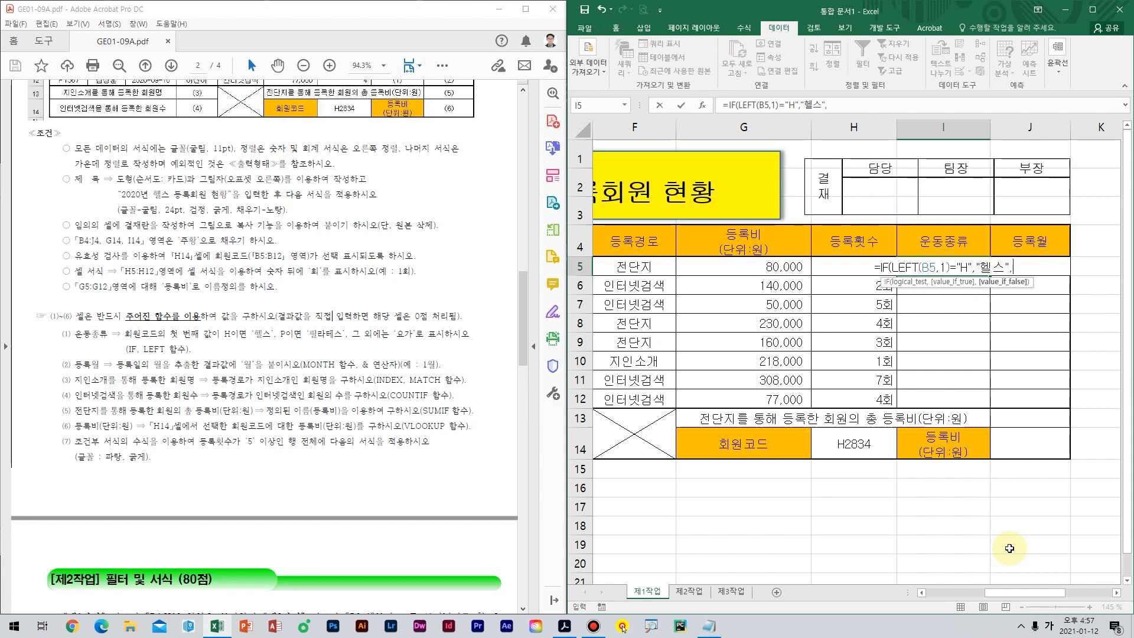
Nest a copy of the IF(LEFT(B5,1)= test as the value-if-false argument in I5 and change its compared letter to "P".
left_click_drag(880, 267, 1001, 278)
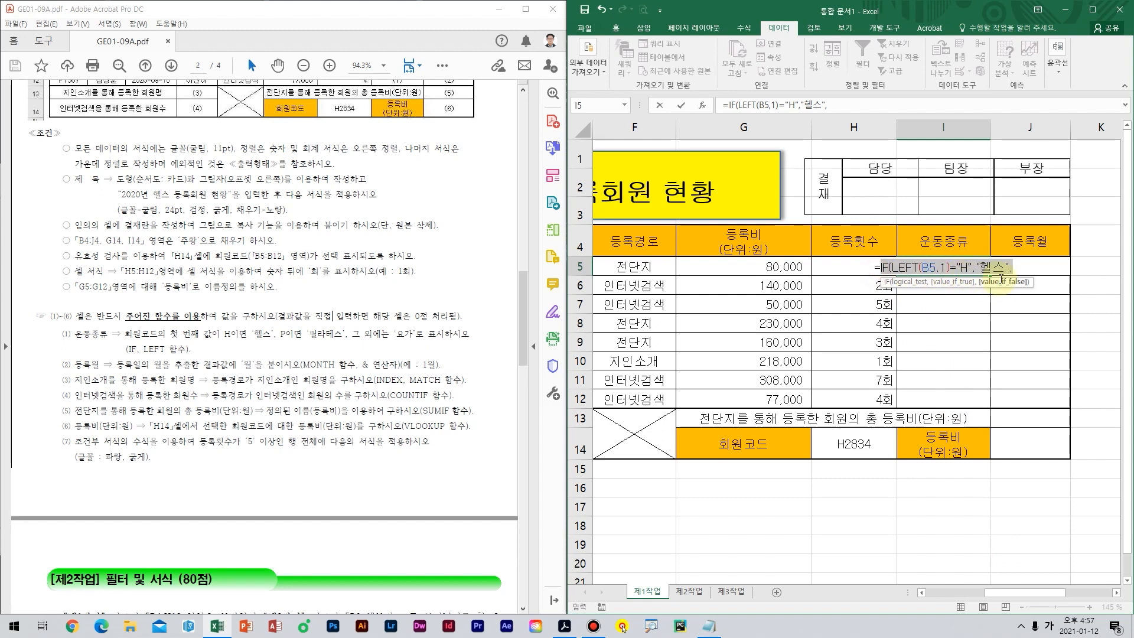
key("ctrl+c")
left_click(1016, 270)
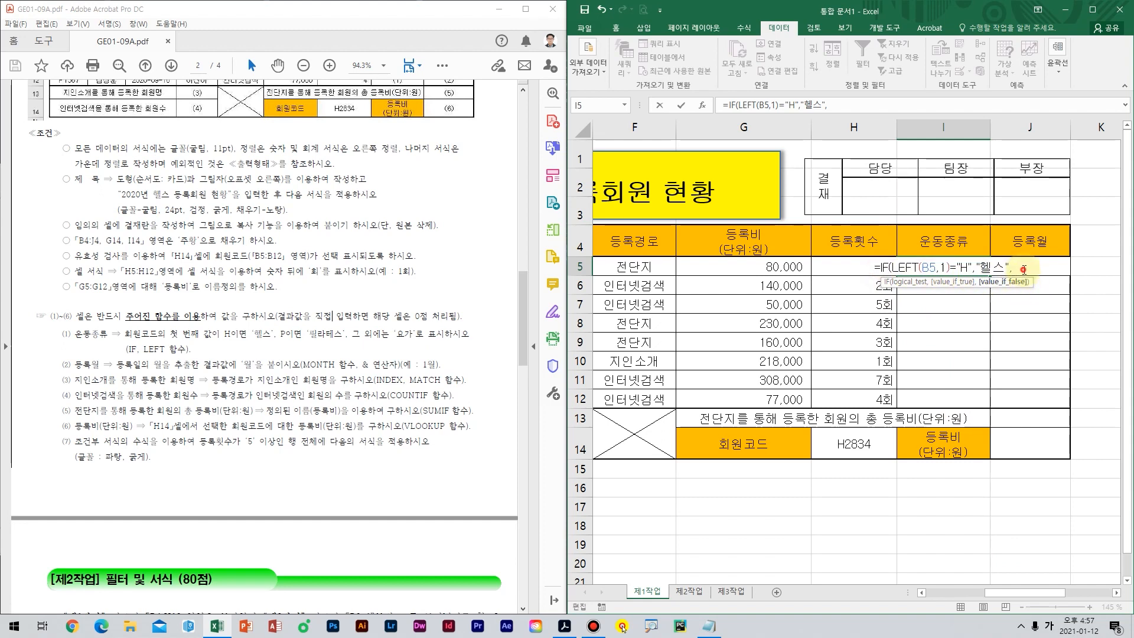
key("ctrl+v")
type(",")
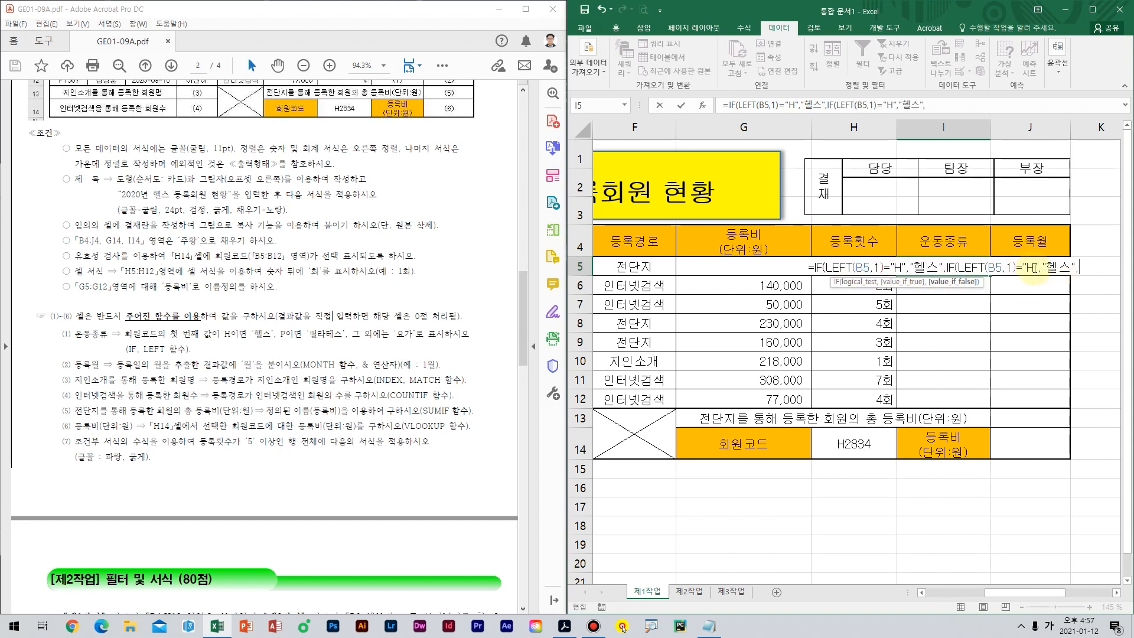
left_click(1033, 267)
key("BackSpace")
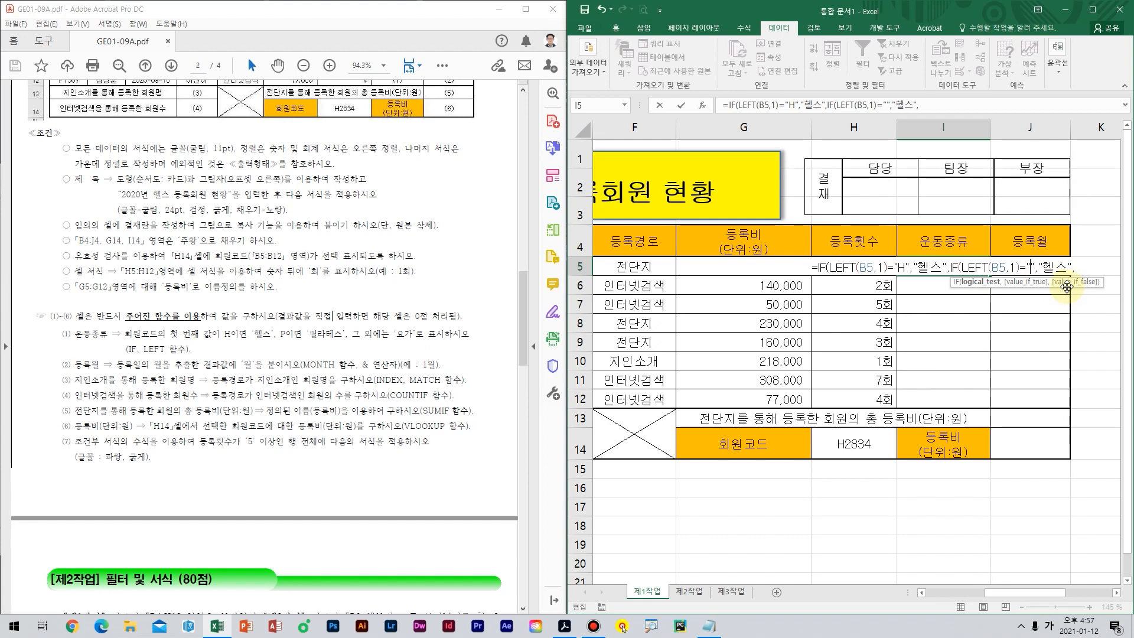
type("P")
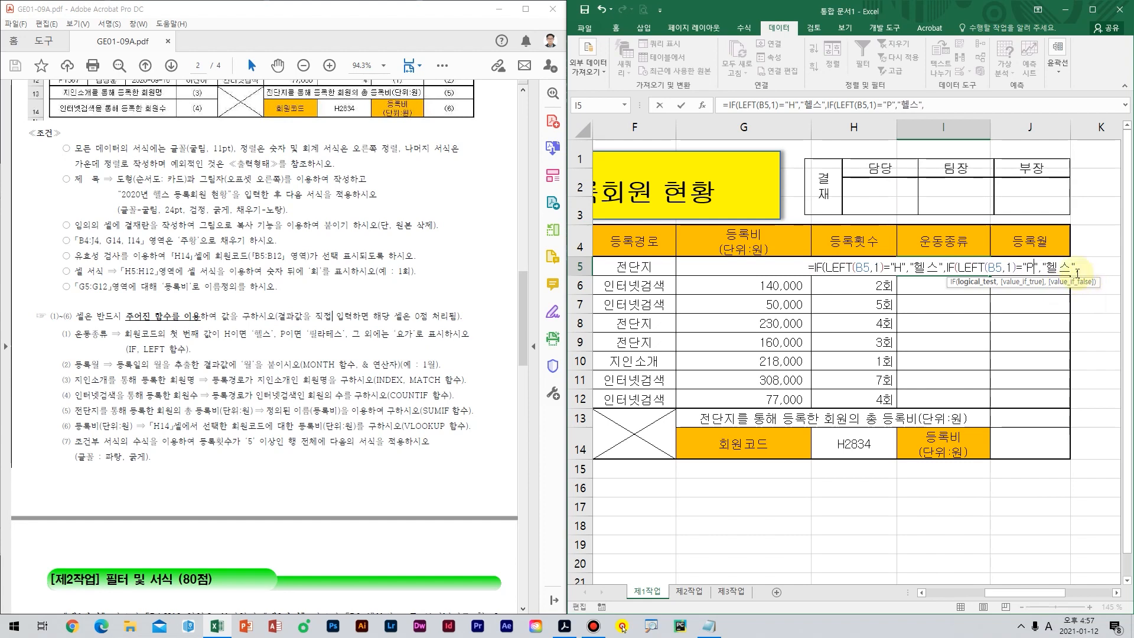
Make the nested IF in I5 return "필라테스" when matched and "요가" otherwise, and enter the finished formula.
key("BackSpace")
key("BackSpace")
key("Hangul")
type("ㅍ필라테스")
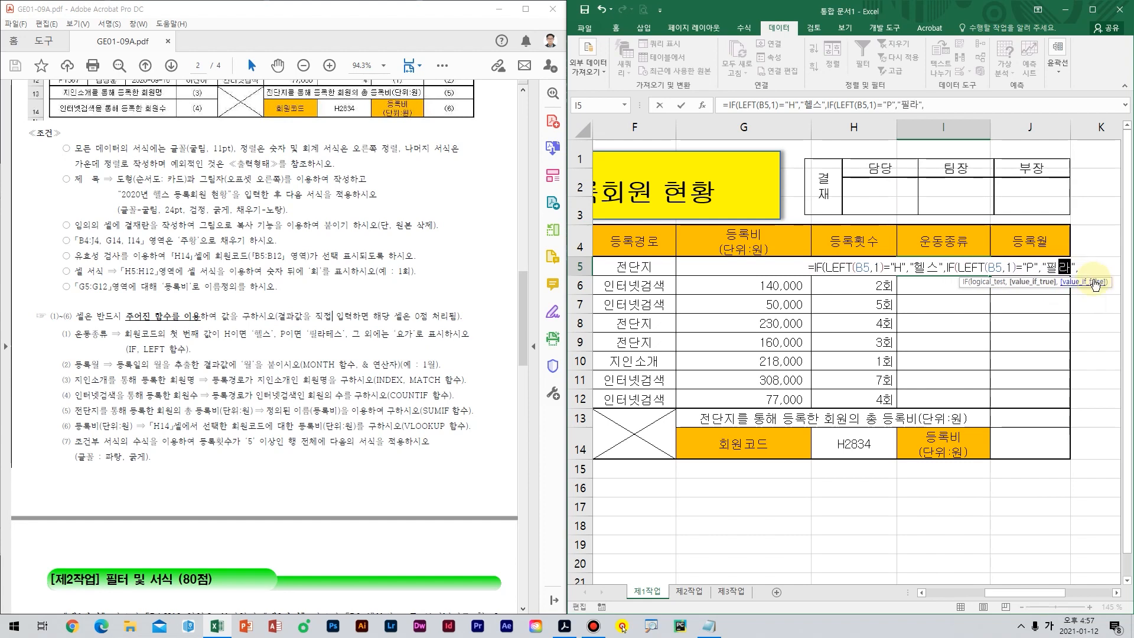
key("Right")
key("Right")
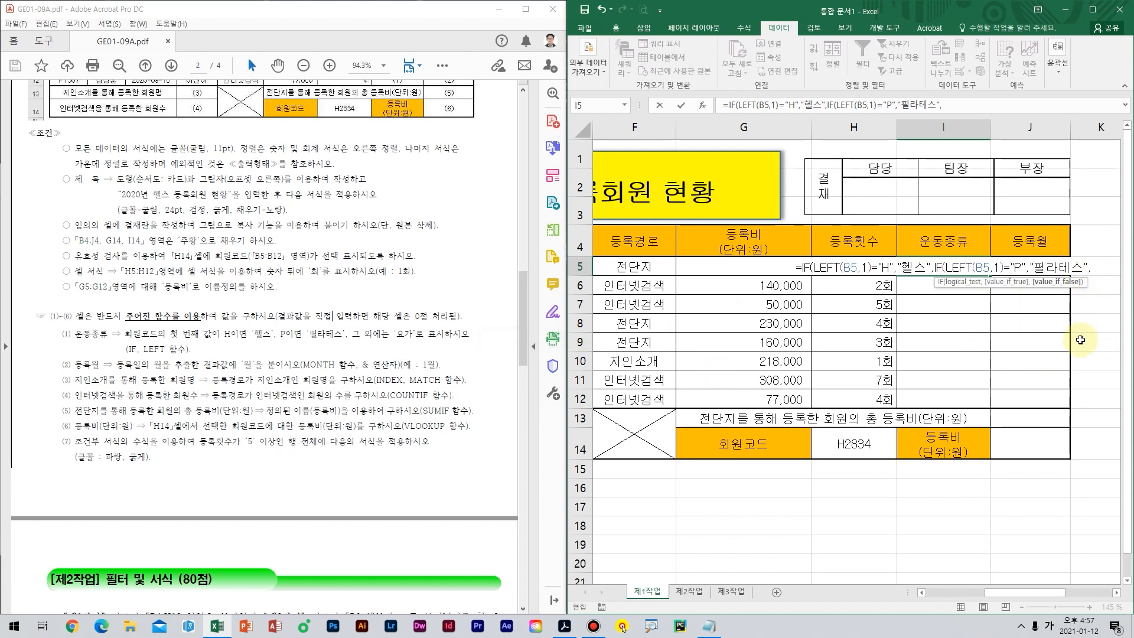
type("\"욕")
type("가\"")
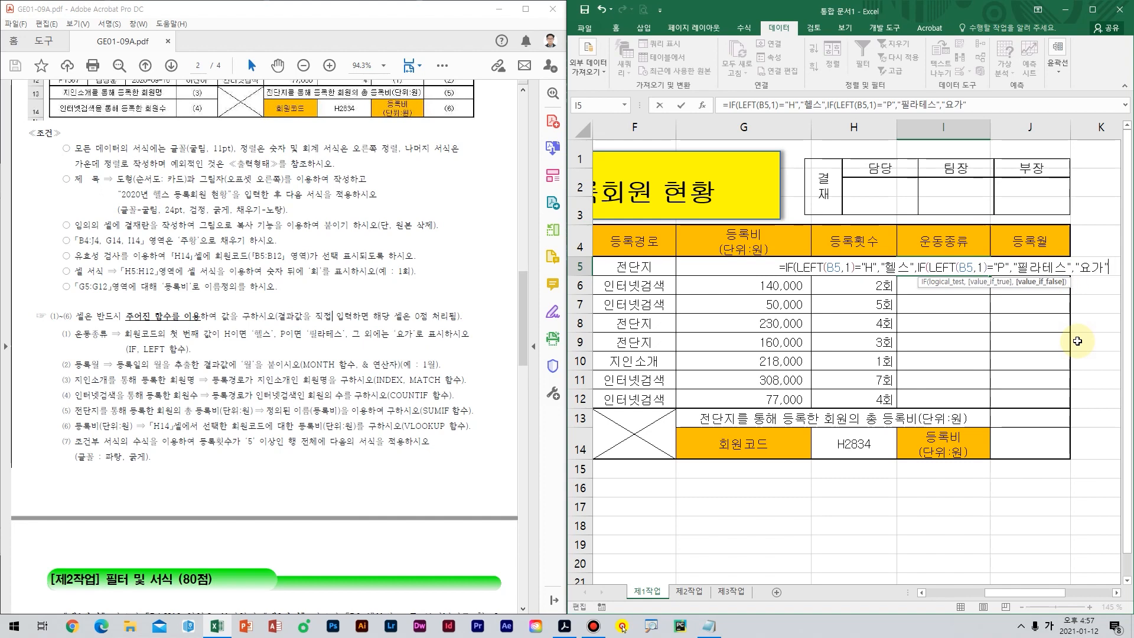
type("))")
key("Return")
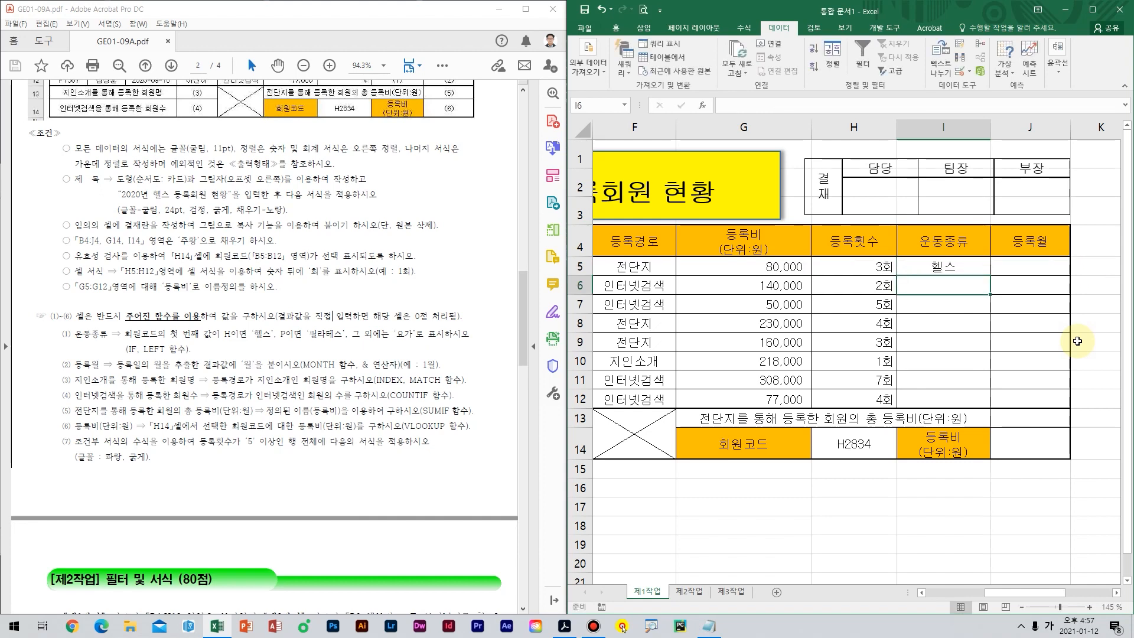
Check the 운동종류 result in I5 against the member codes in column B.
left_click_drag(943, 269, 679, 265)
left_click(641, 268)
left_click(643, 267)
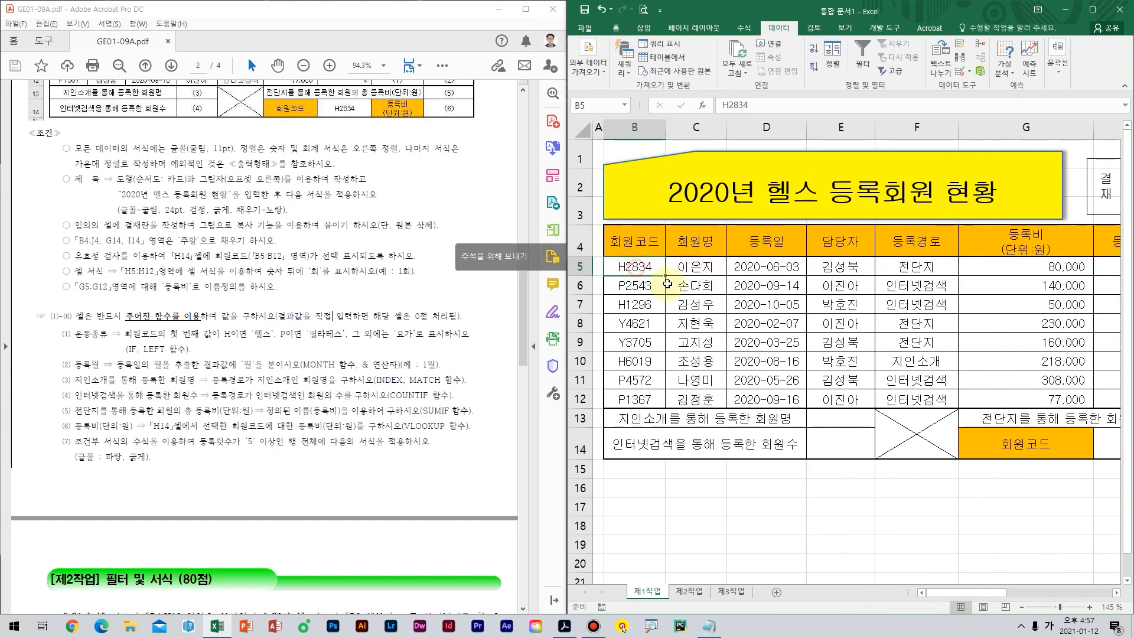
left_click(642, 288)
key("Right")
key("Right")
key("Right")
key("Right")
key("Right")
key("Right")
key("Right")
key("Right")
key("Right")
key("Right")
key("Right")
key("Right")
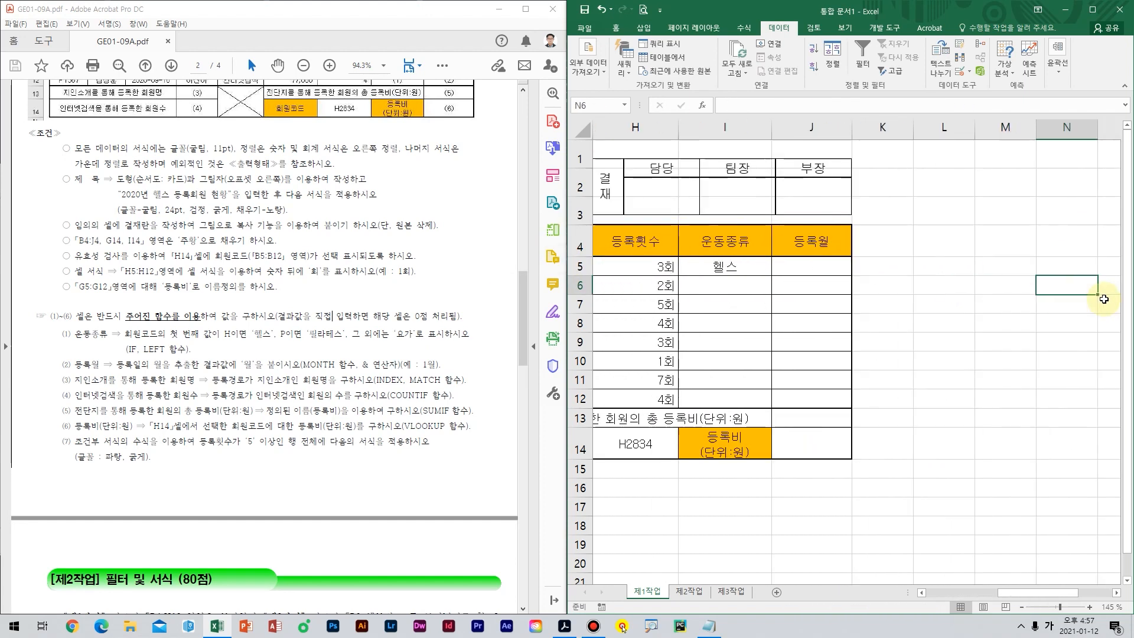
Fill the 운동종류 formula from I5 down to I12 without formatting (서식 없이 채우기).
left_click(684, 271)
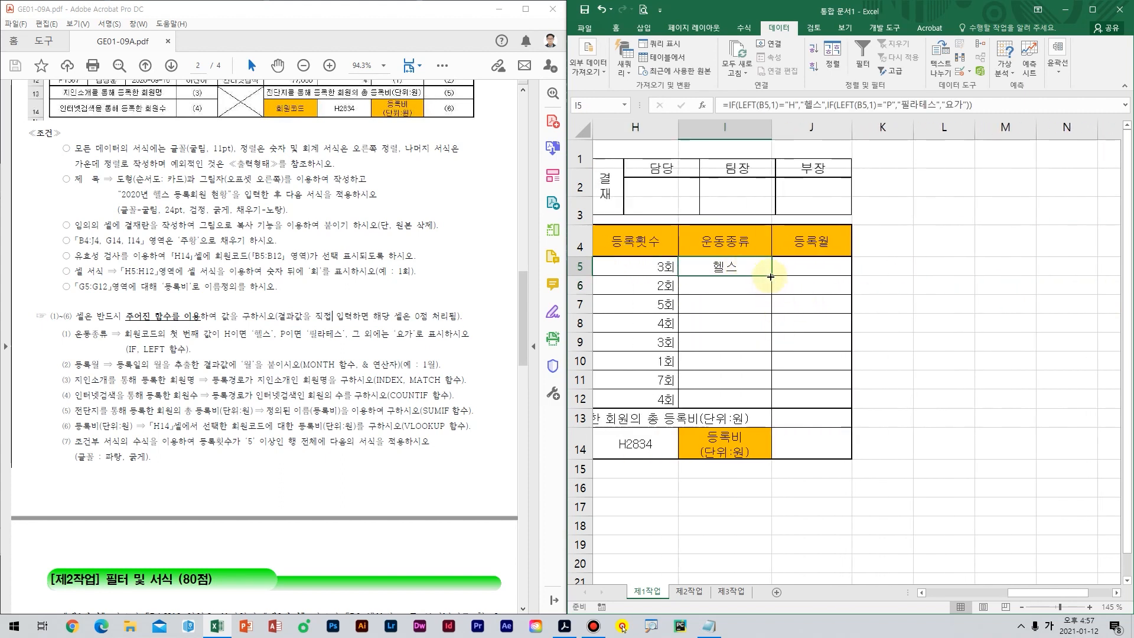
left_click_drag(771, 275, 771, 409)
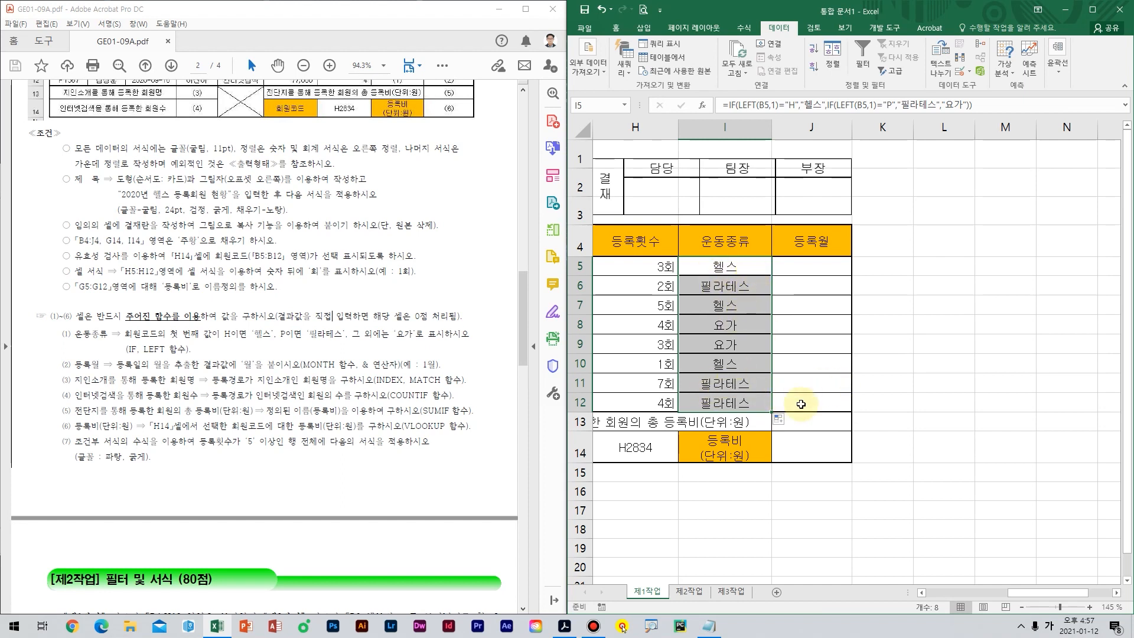
left_click(930, 320)
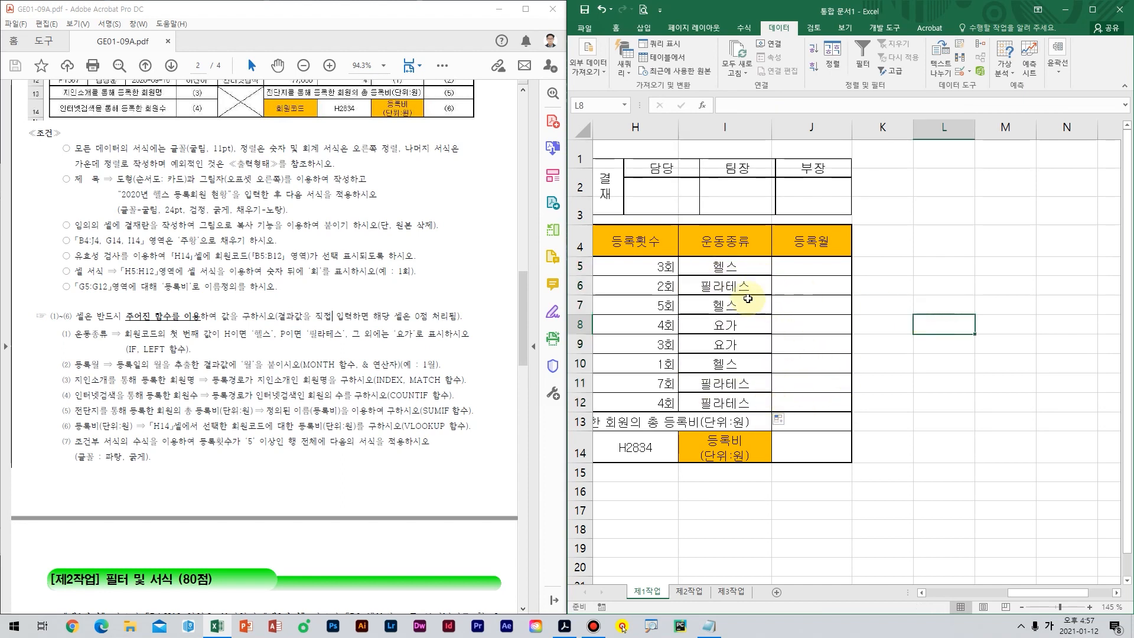
left_click(779, 419)
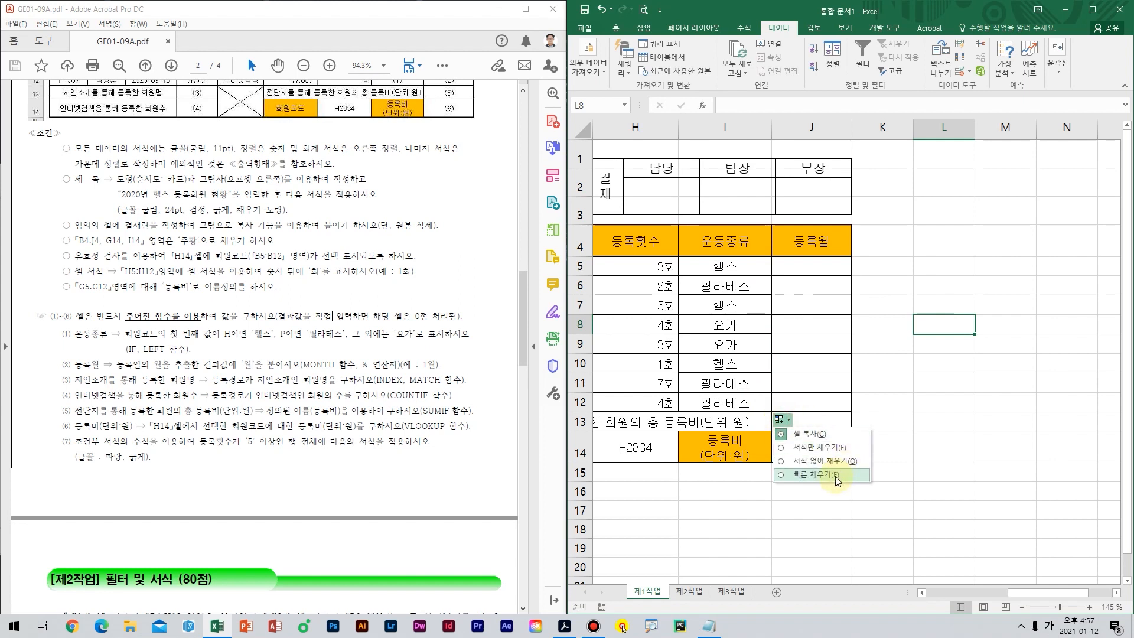
left_click(835, 462)
left_click(796, 322)
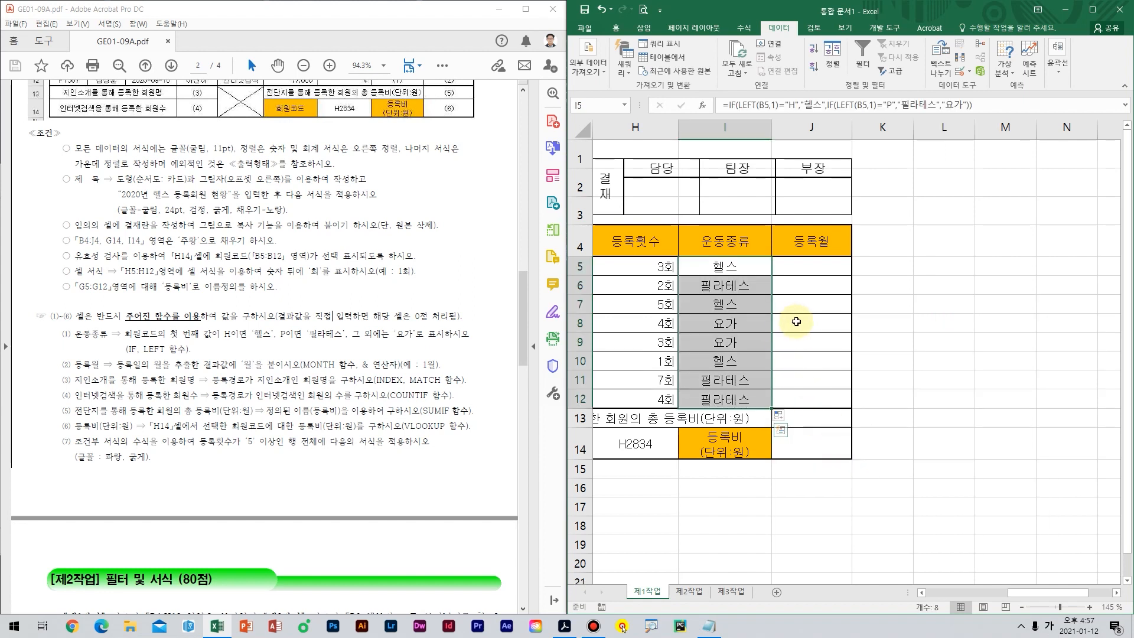
left_click(744, 303)
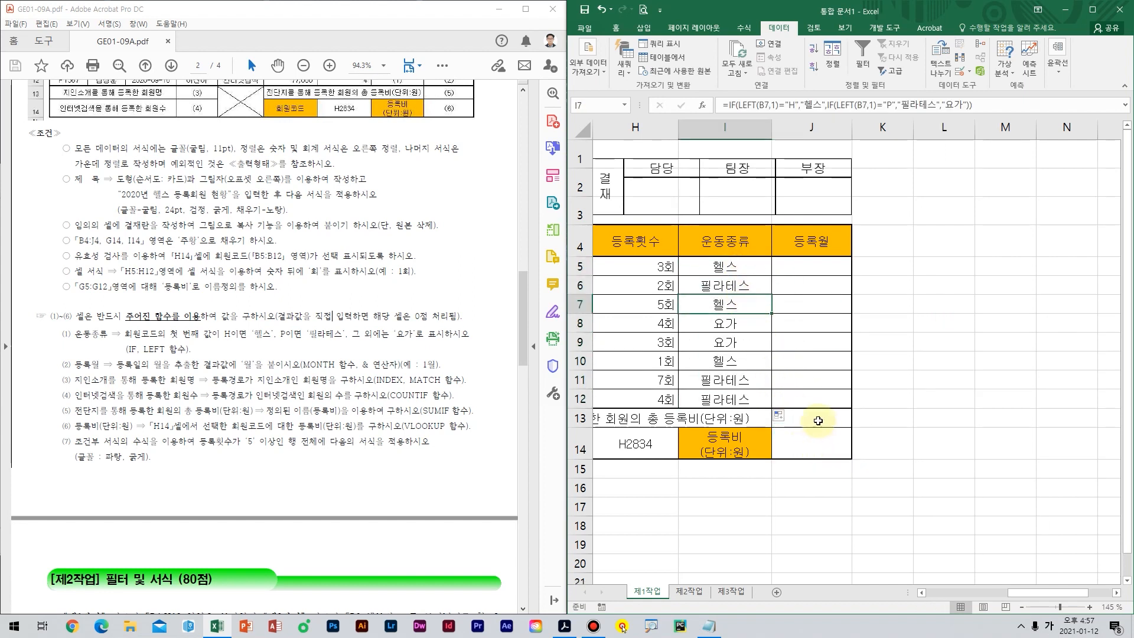
Examine the 등록일 dates in column D that the 등록월 column draws on, starting with D5.
left_click(849, 267)
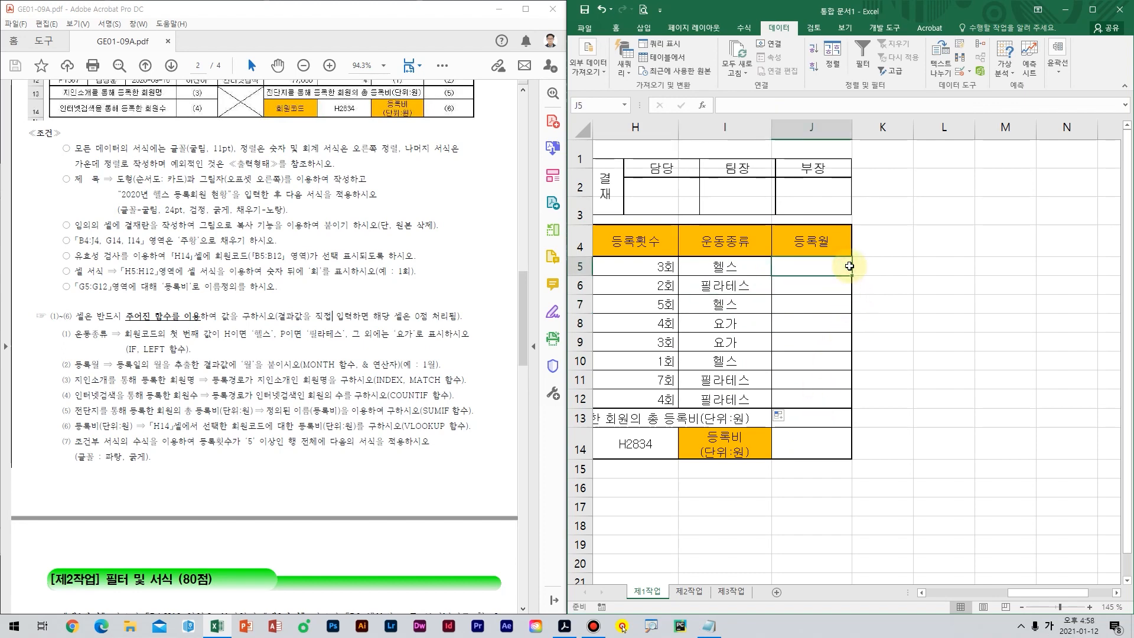
key("Left")
key("Left")
key("Left")
key("Left")
key("Left")
key("Left")
key("Left")
key("Left")
key("Left")
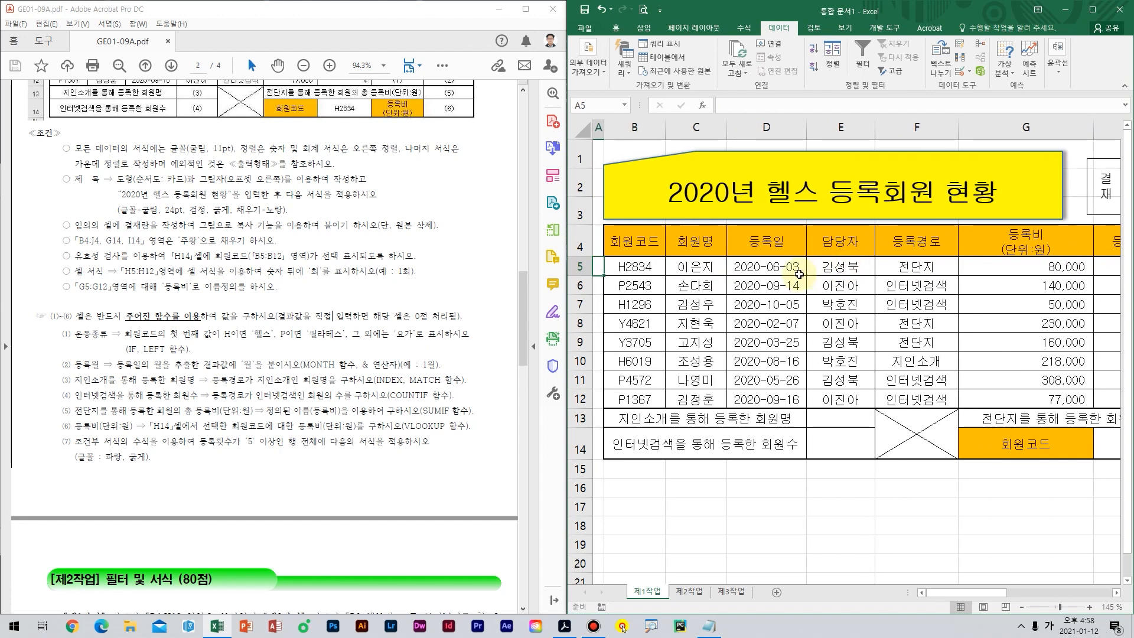
left_click(795, 270)
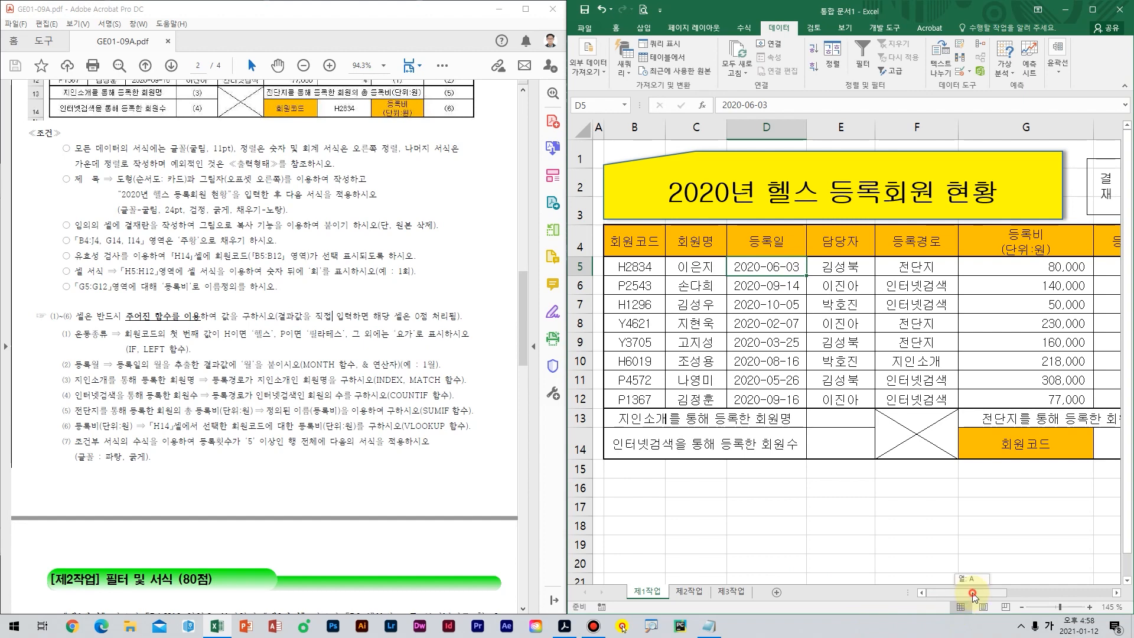
Start the 등록월 formula in J5 with =MONTH(D5) to extract the month from the 등록일 date.
left_click_drag(974, 594, 1044, 590)
left_click(973, 276)
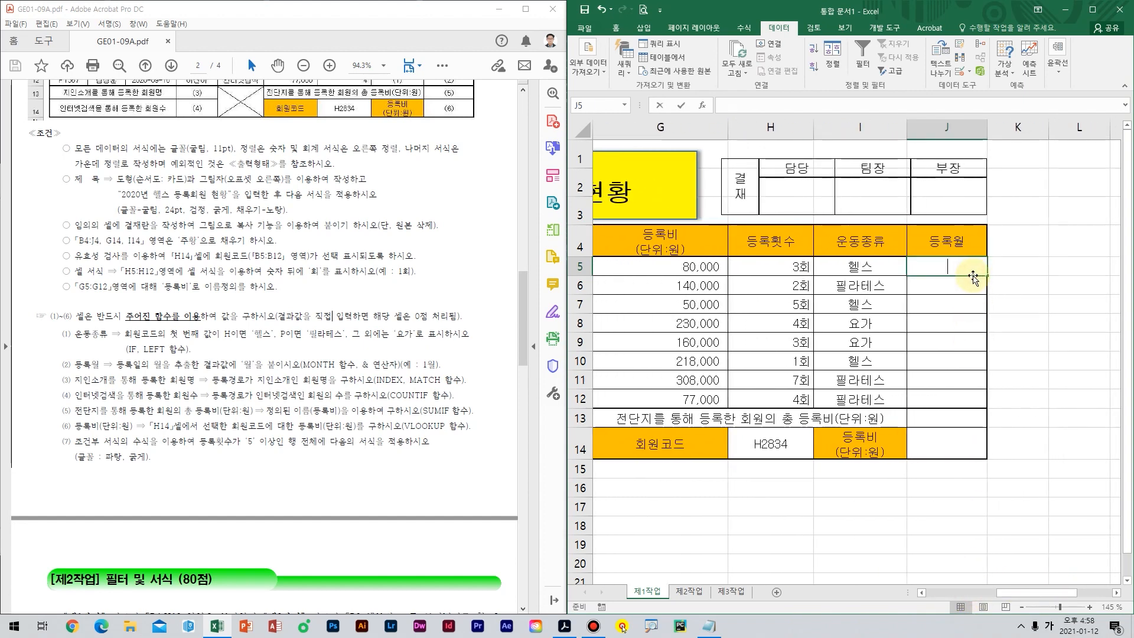
type("=MON")
key("Tab")
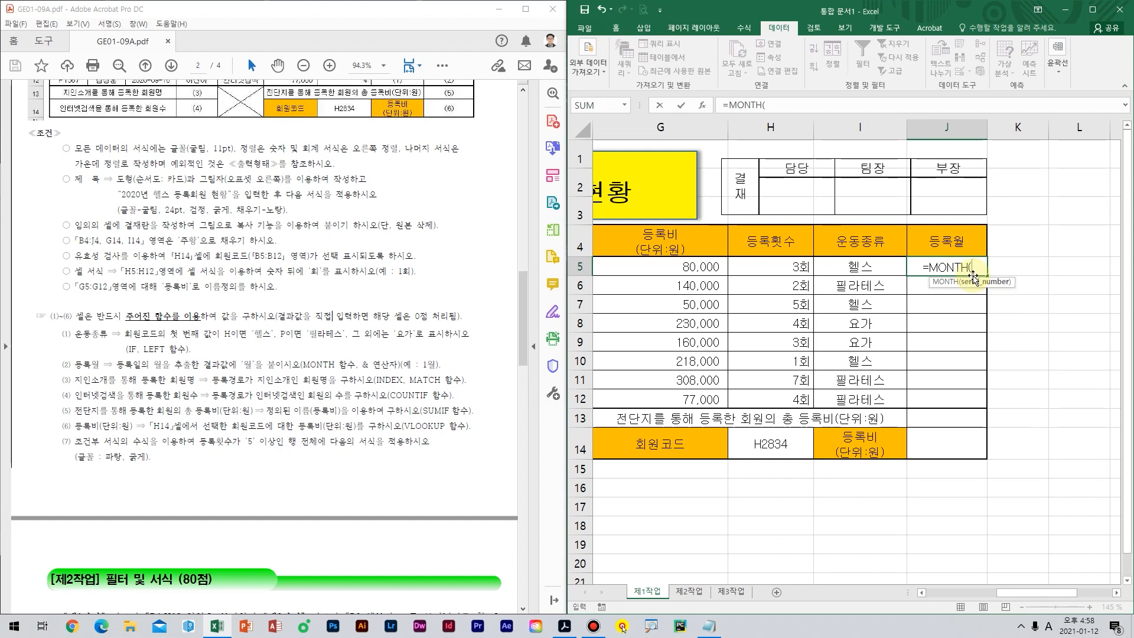
key("Left")
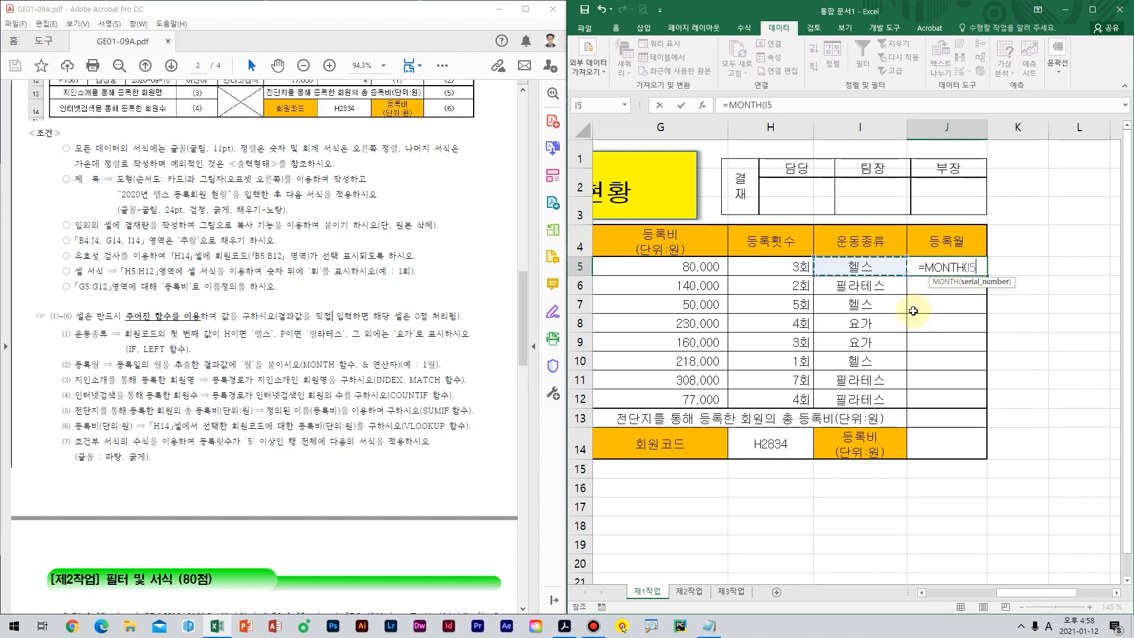
key("Left")
key("Left")
key("Left")
key("Left")
key("Left")
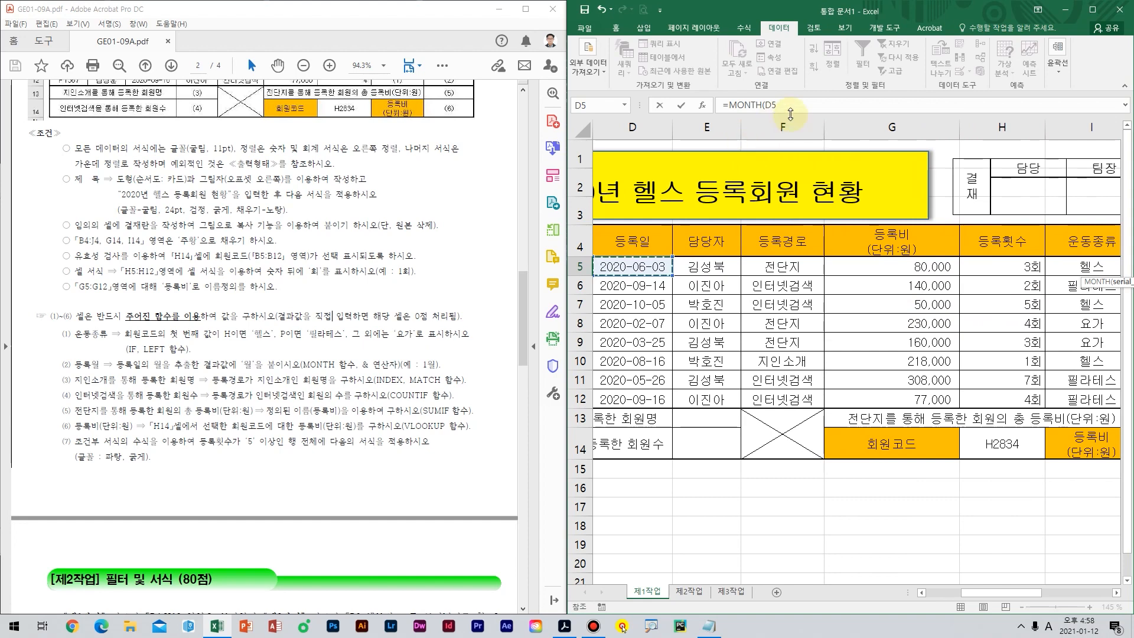
type(")")
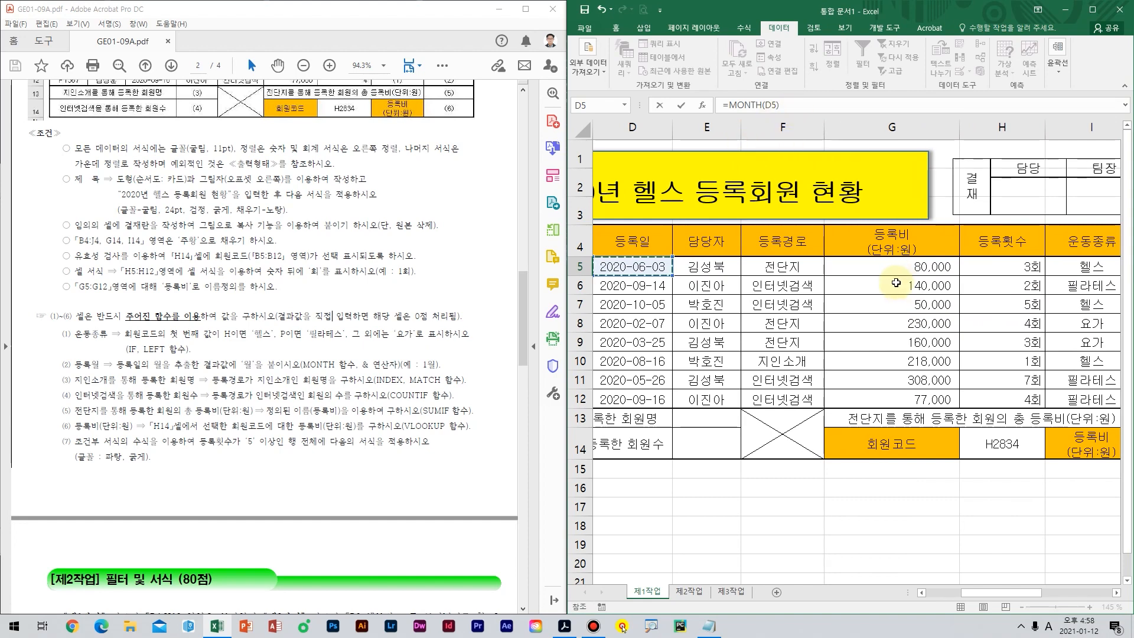
Append &"월" to the MONTH formula in J5 and enter the finished formula.
left_click_drag(1002, 591, 1033, 576)
type("&\"DF")
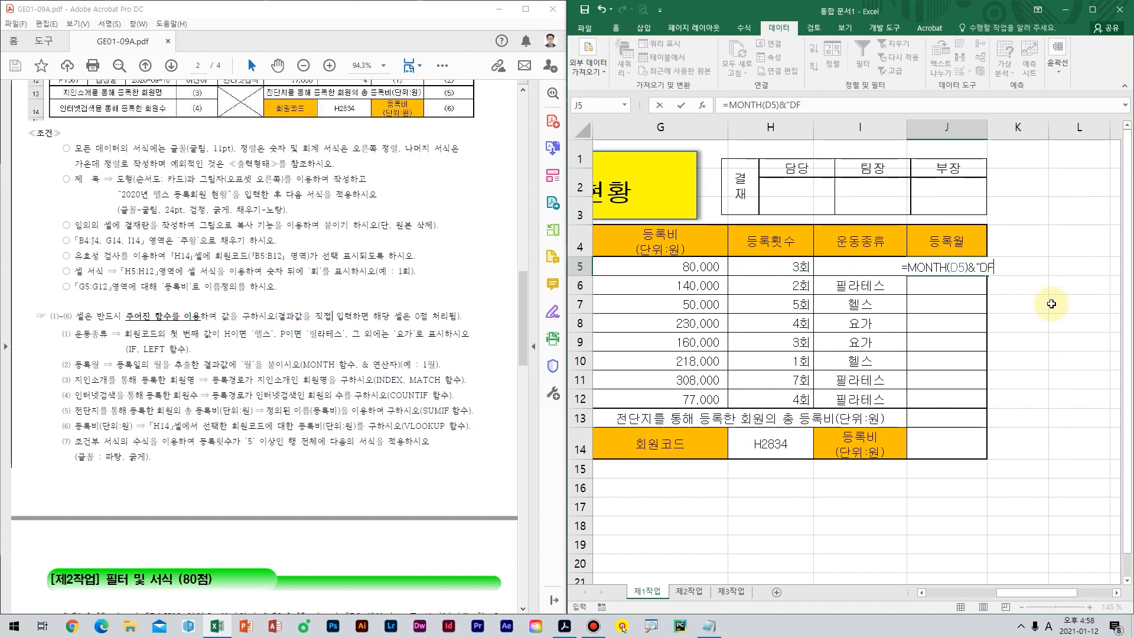
key("Hangul")
type("우월\"")
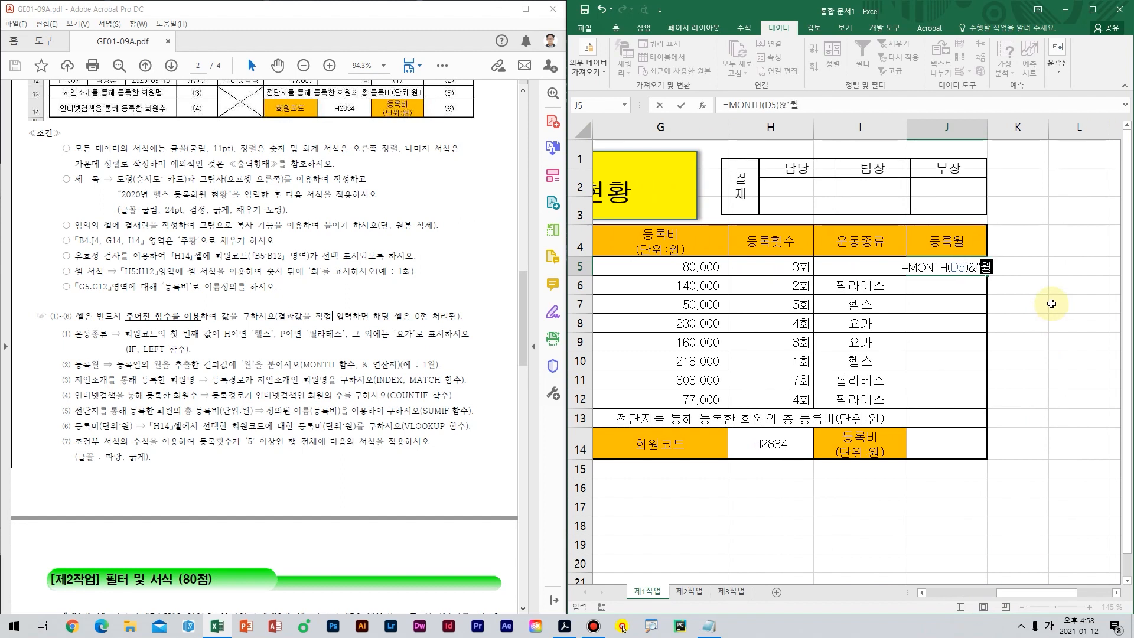
key("Return")
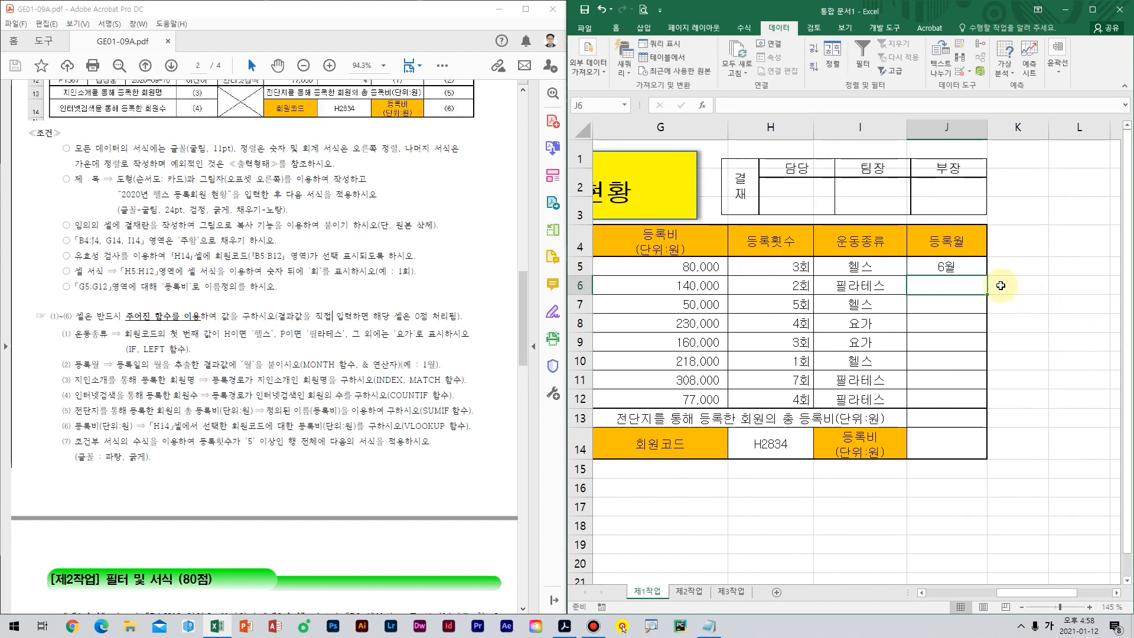
Fill the 등록월 formula from J5 down to J12 without formatting (서식 없이 채우기).
key("Up")
left_click_drag(982, 277, 980, 398)
left_click(995, 419)
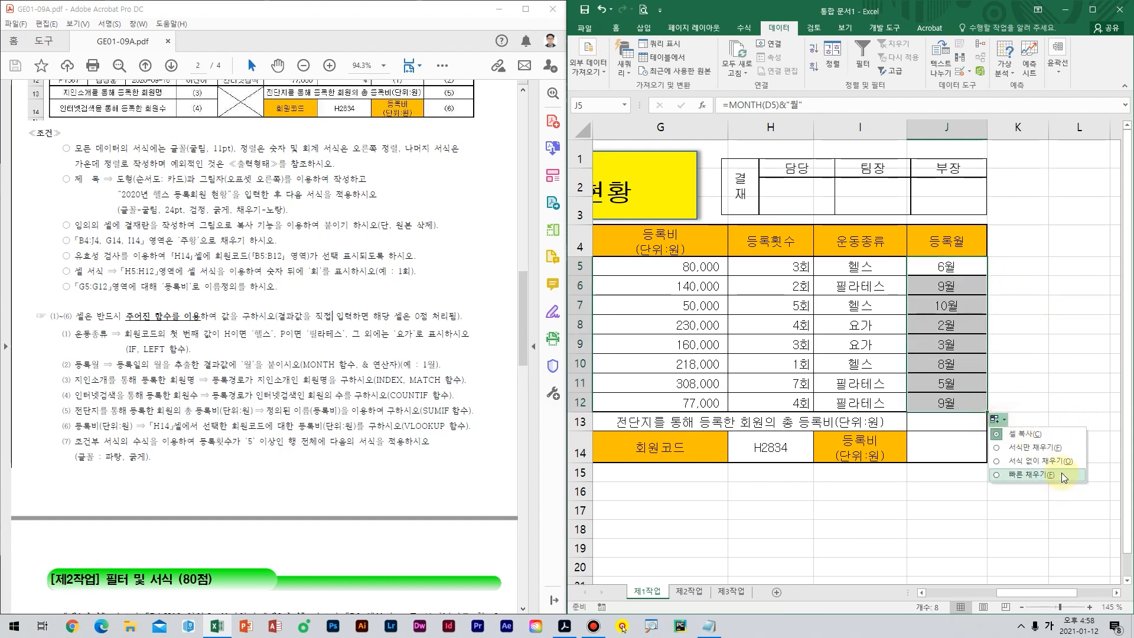
left_click(1050, 466)
left_click(1031, 347)
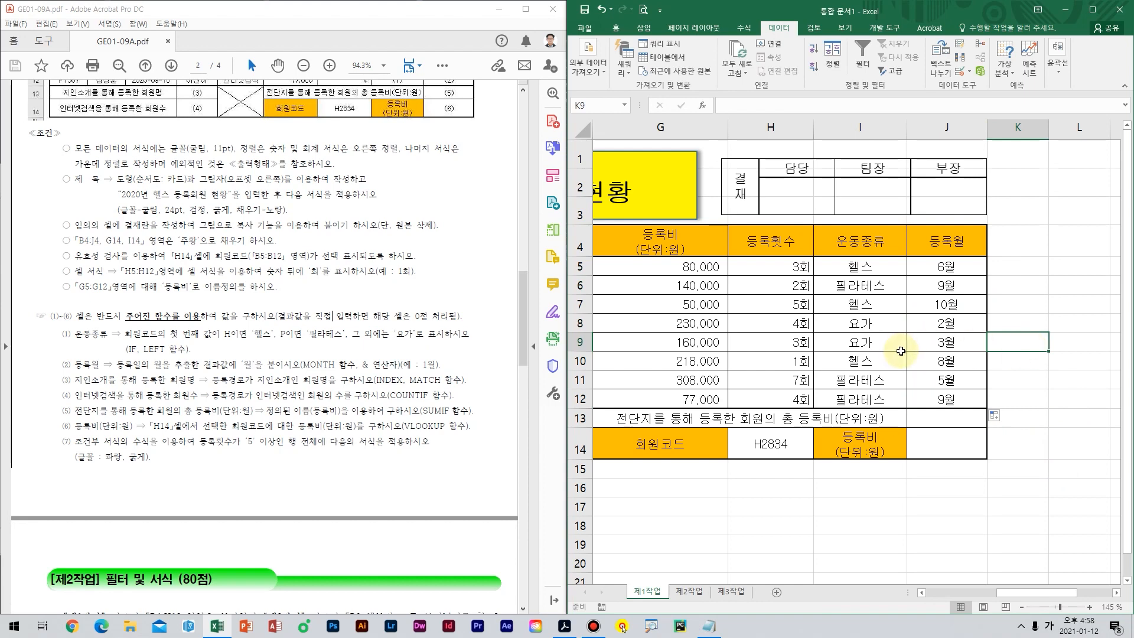
Start an INDEX formula in E13 with the 회원명 range C5:C12 as its array argument.
scroll(850, 366, "left", 6)
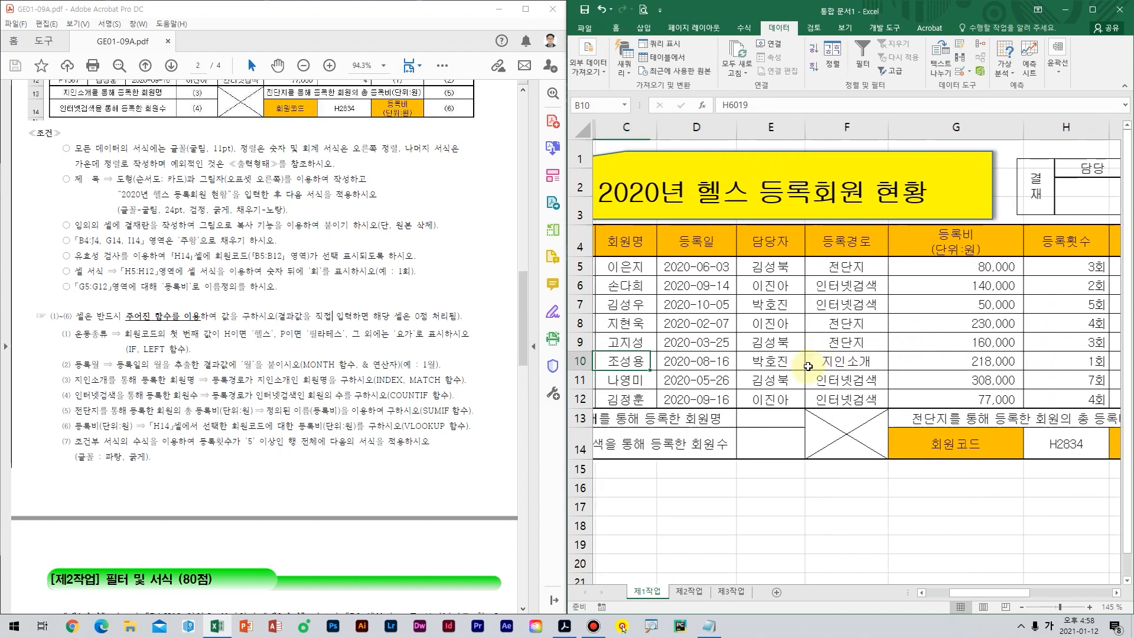
left_click(841, 419)
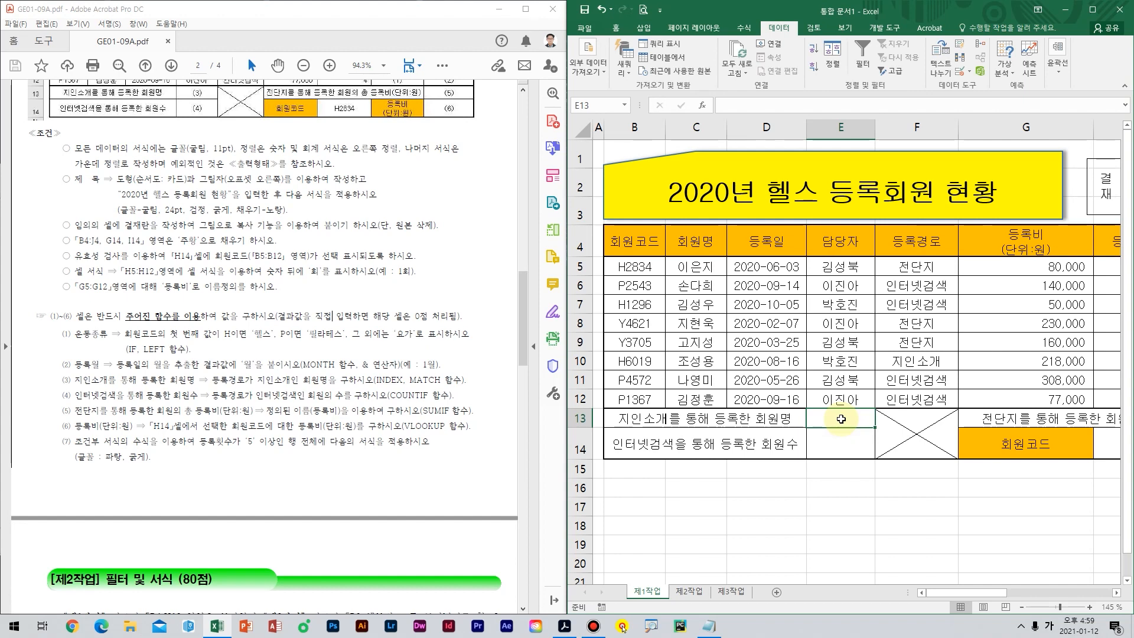
type("=INDEX(")
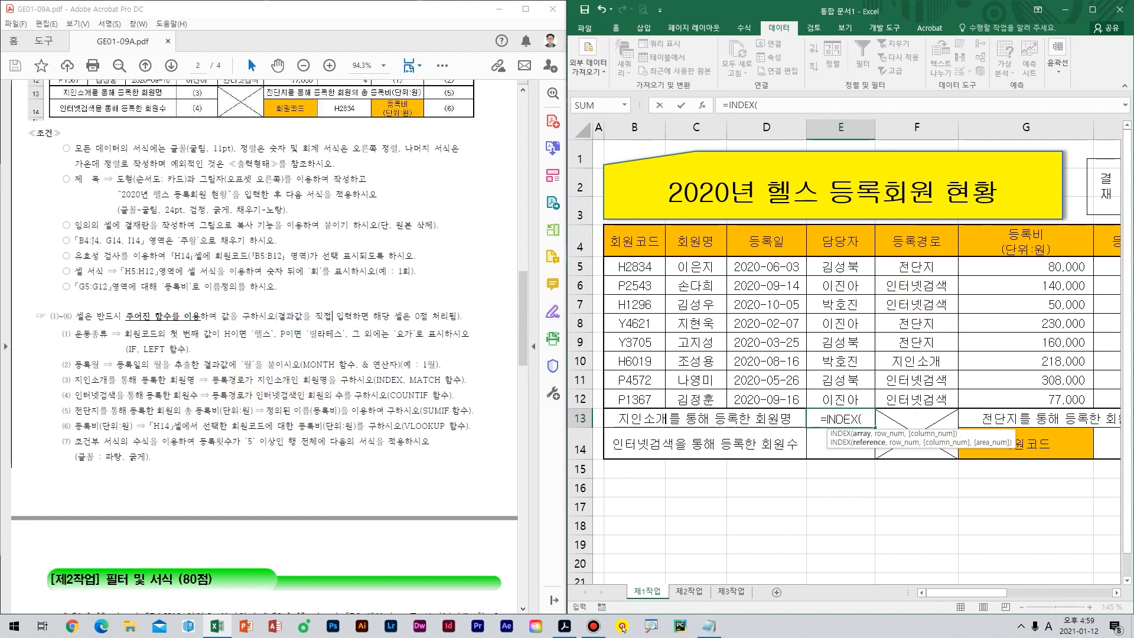
left_click(622, 627)
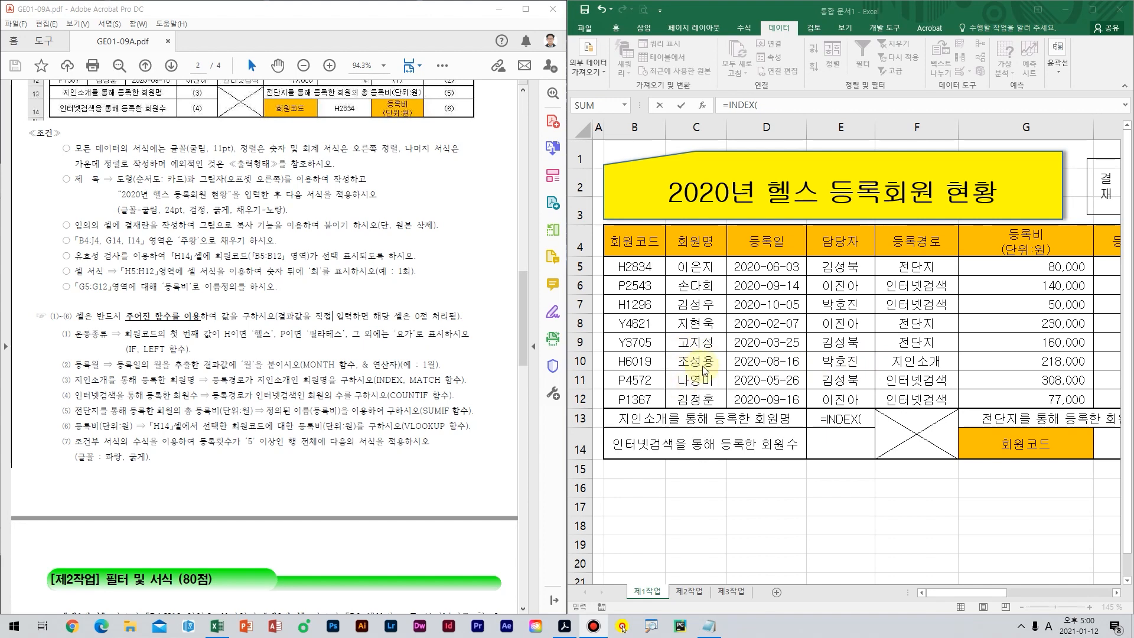
left_click(862, 418)
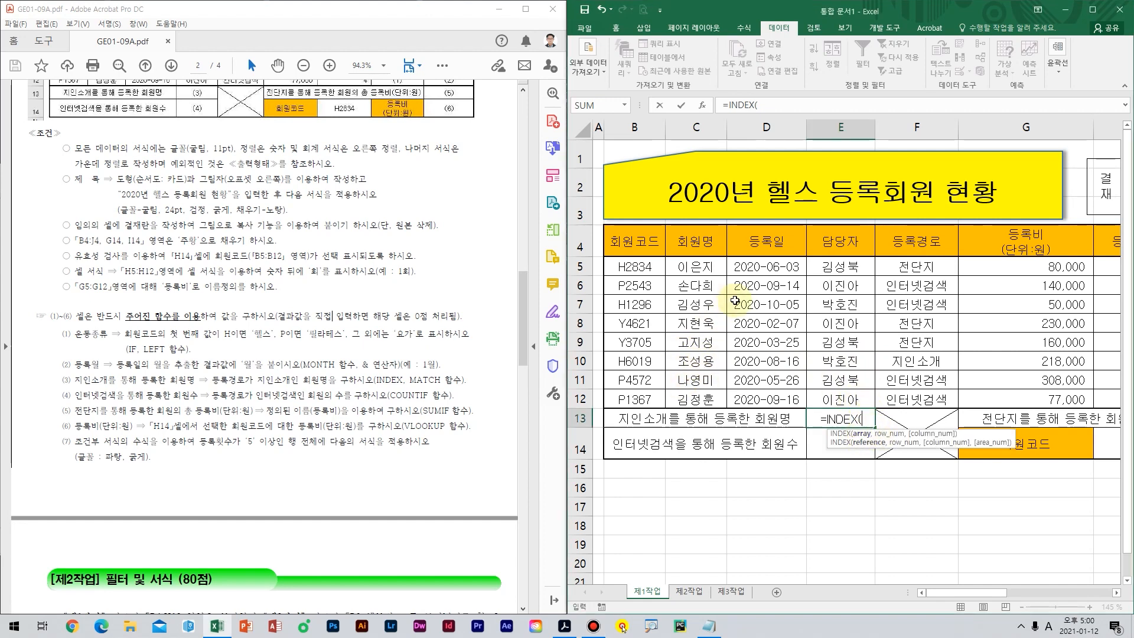
left_click_drag(700, 267, 717, 399)
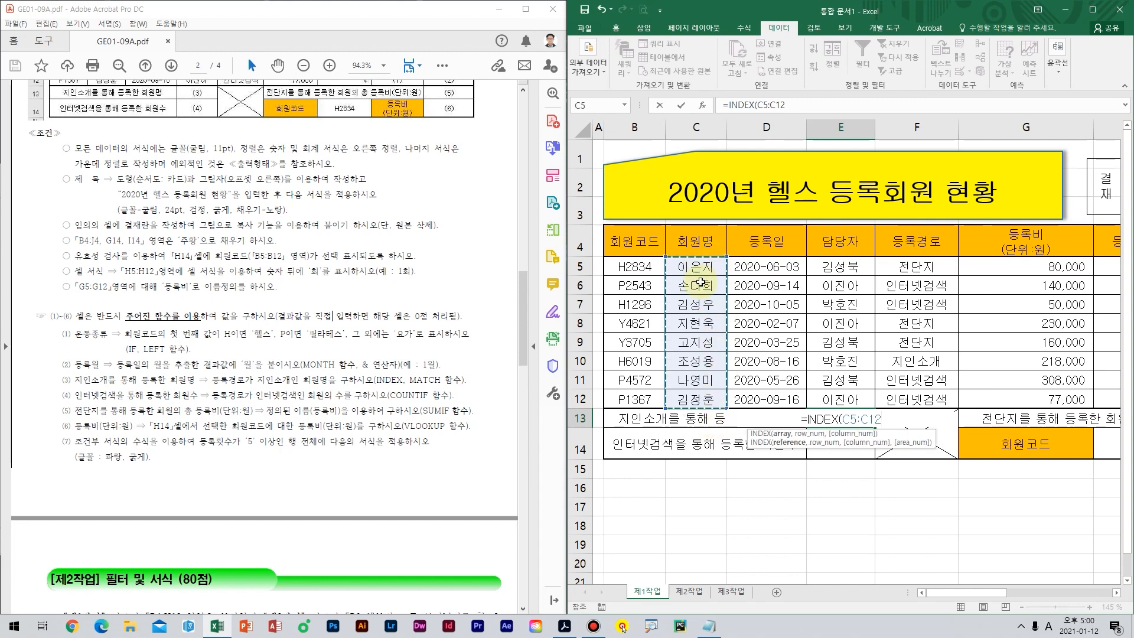
type(",")
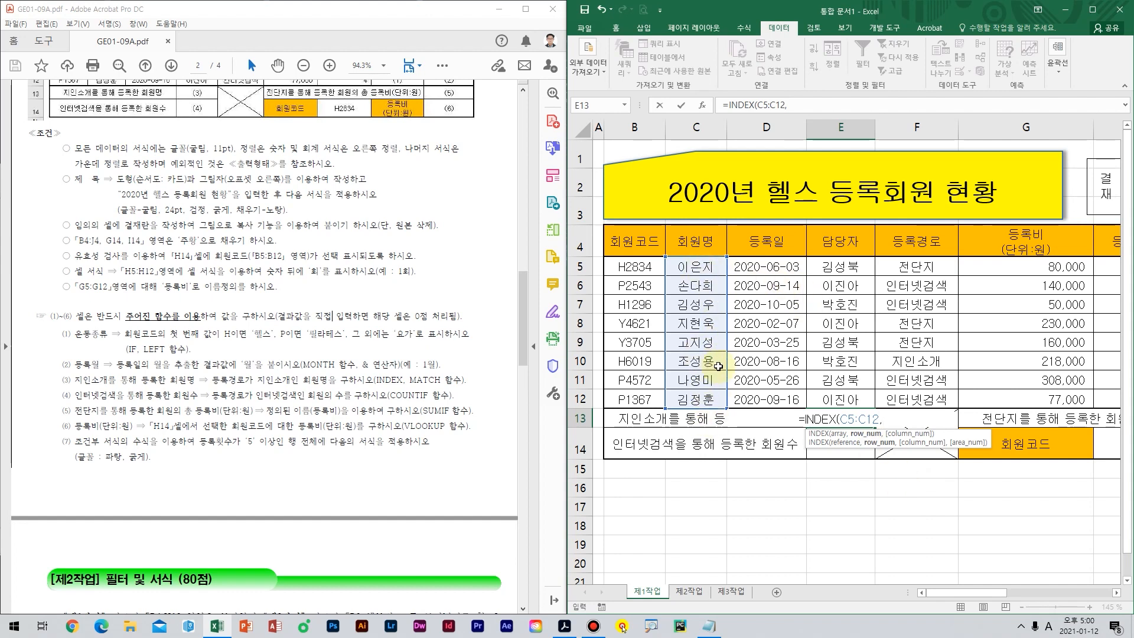
mouse_move(751, 390)
left_mouse_down()
mouse_move(721, 378)
mouse_move(775, 334)
left_mouse_up()
key("Escape")
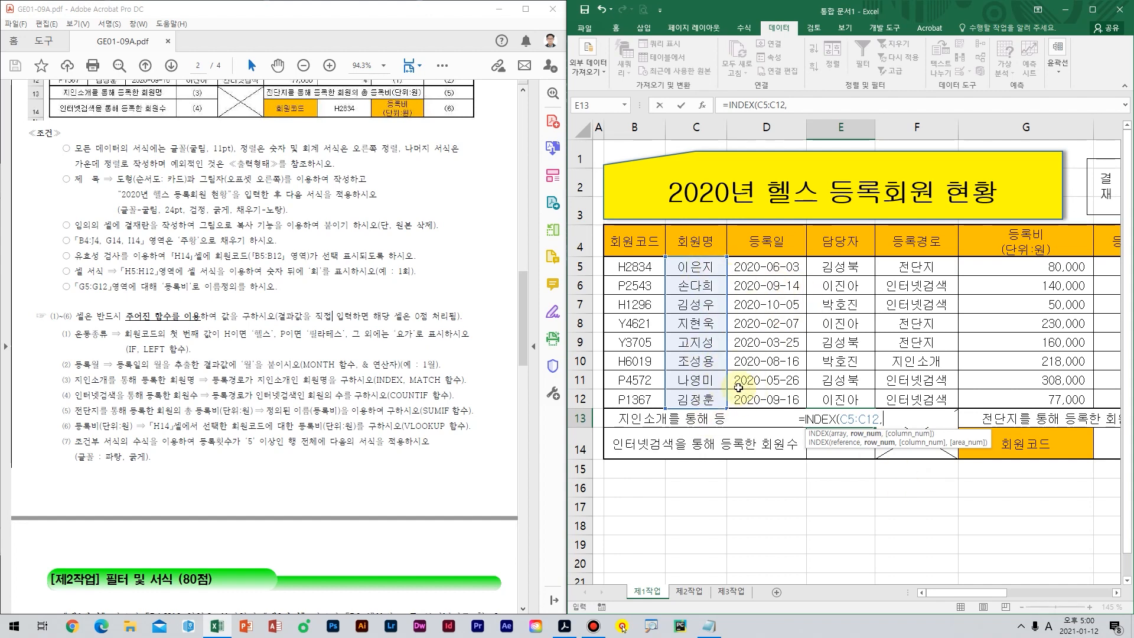
left_click_drag(741, 390, 768, 386)
key("Escape")
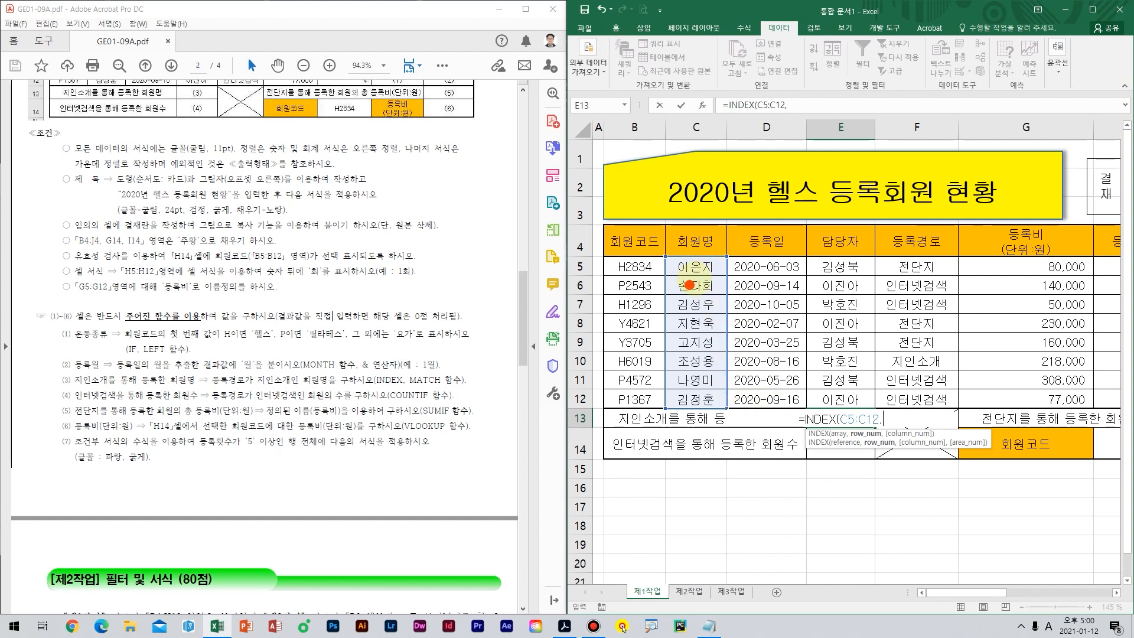
left_click_drag(695, 266, 766, 262)
mouse_move(696, 286)
left_mouse_down()
mouse_move(768, 281)
mouse_move(736, 312)
mouse_move(750, 322)
left_mouse_up()
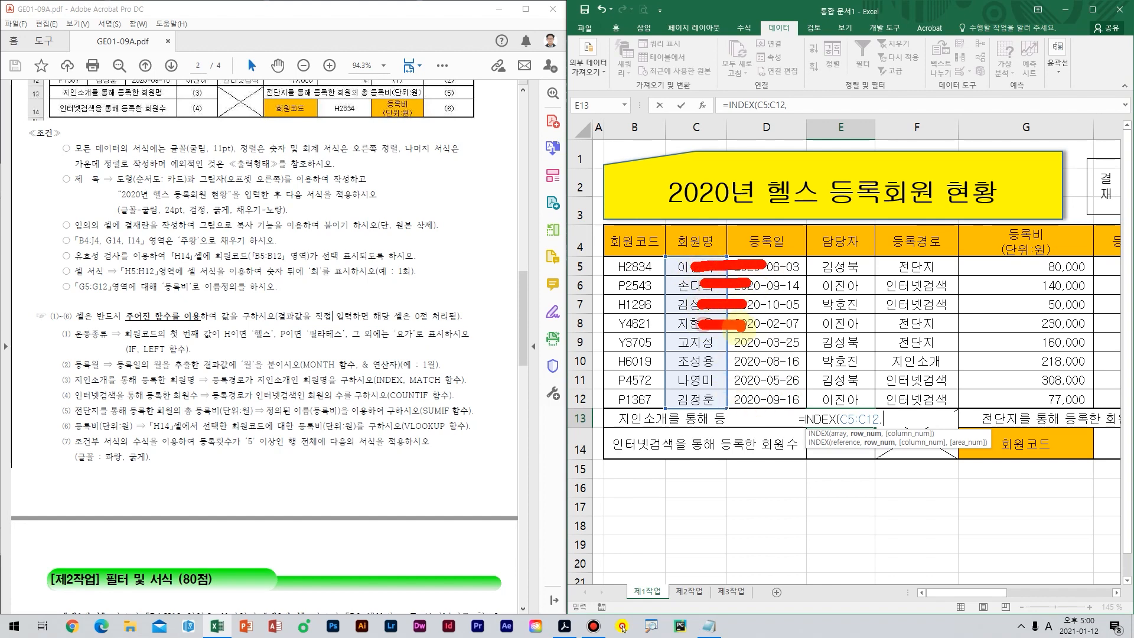
mouse_move(679, 344)
left_mouse_down()
mouse_move(733, 340)
mouse_move(741, 359)
left_mouse_up()
left_click_drag(838, 307, 768, 383)
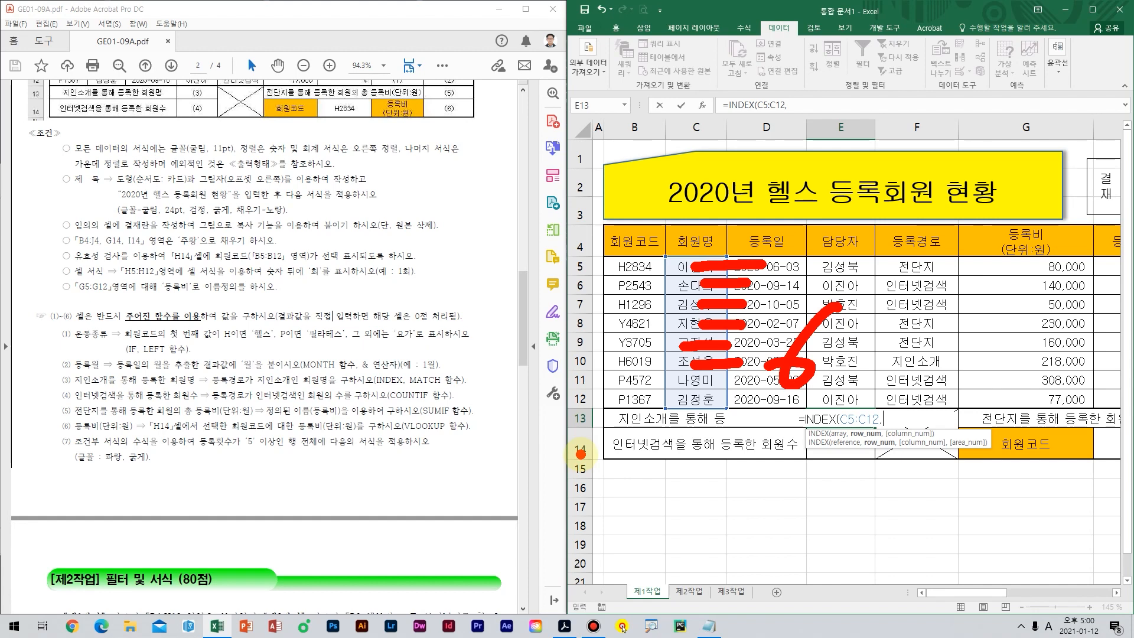
key("Escape")
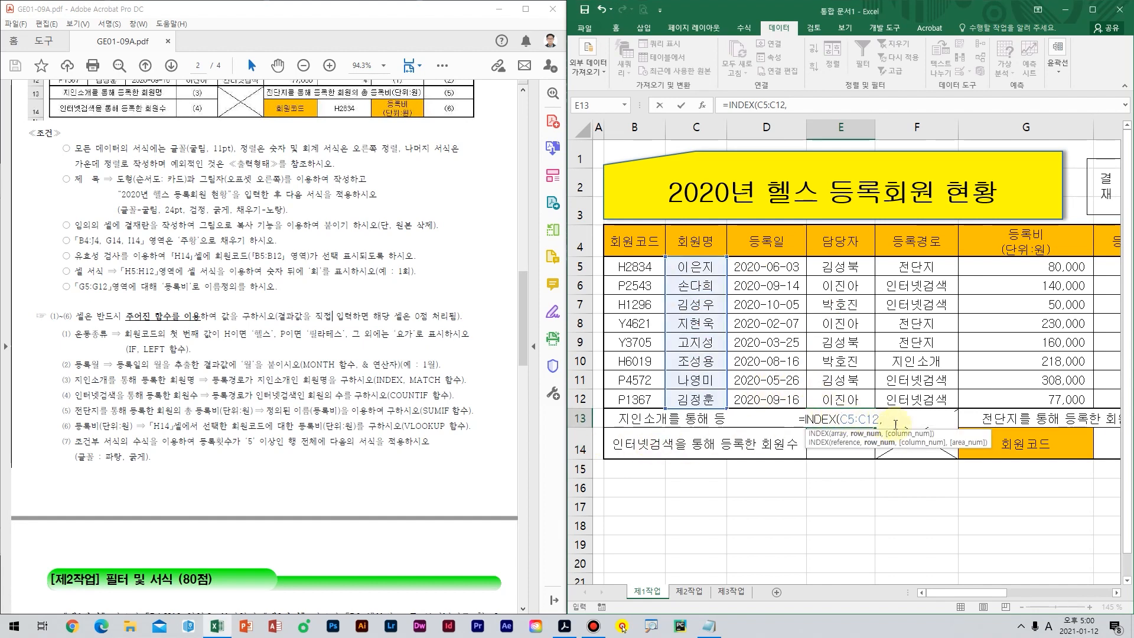
Nest MATCH(F10,F5:F12,0) as the row number argument of the INDEX formula in E13.
type("D")
key("BackSpace")
type("MATCH(")
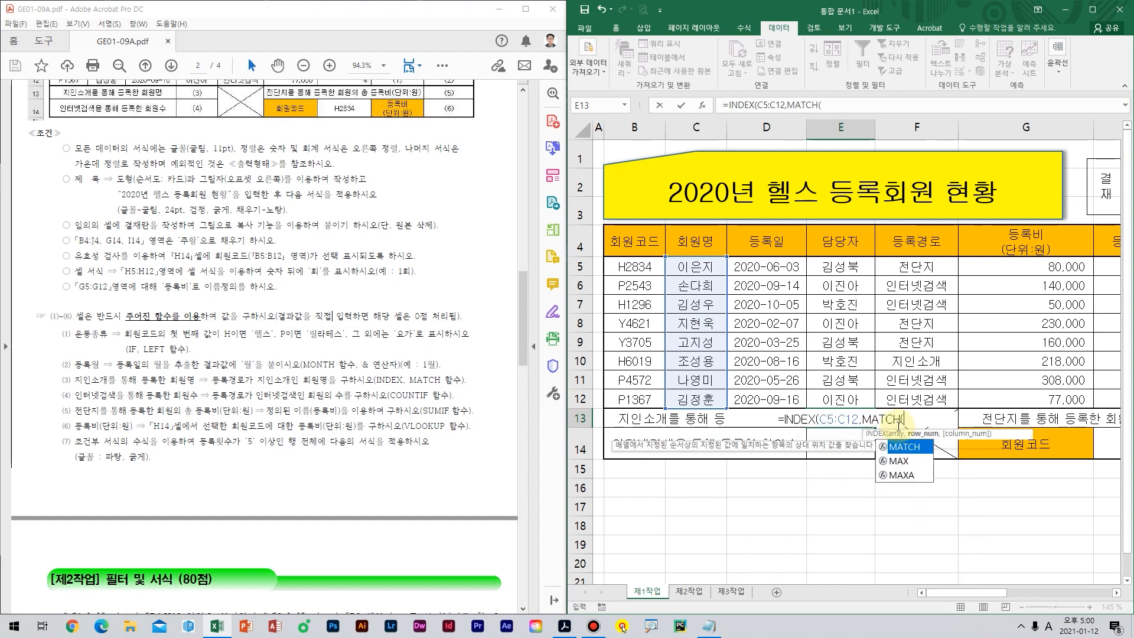
key("Tab")
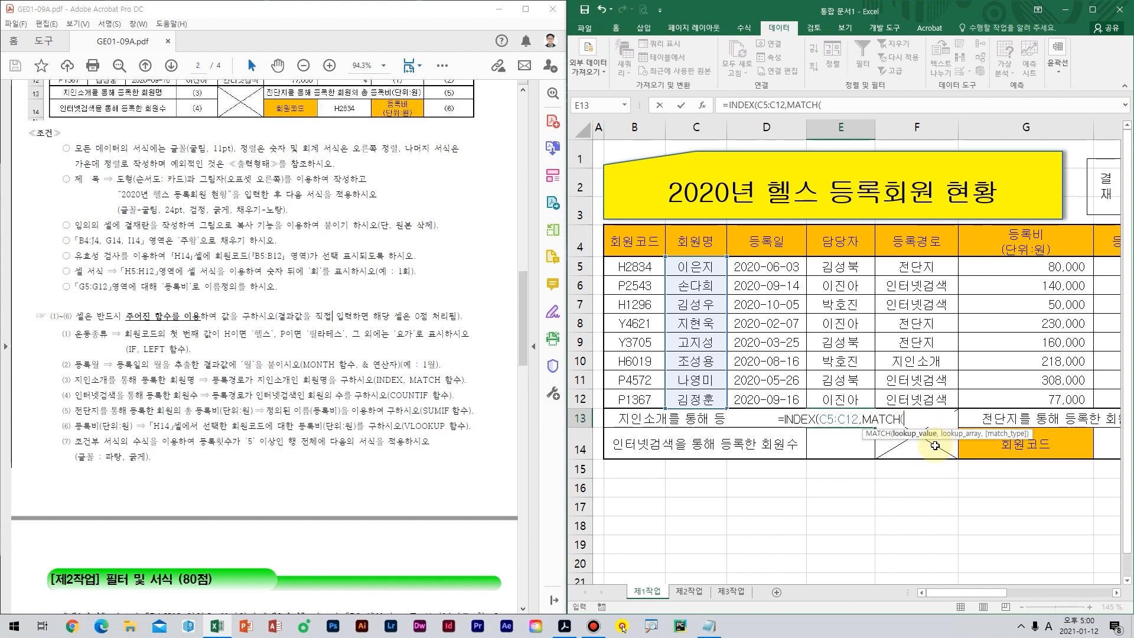
left_click(942, 363)
type(",")
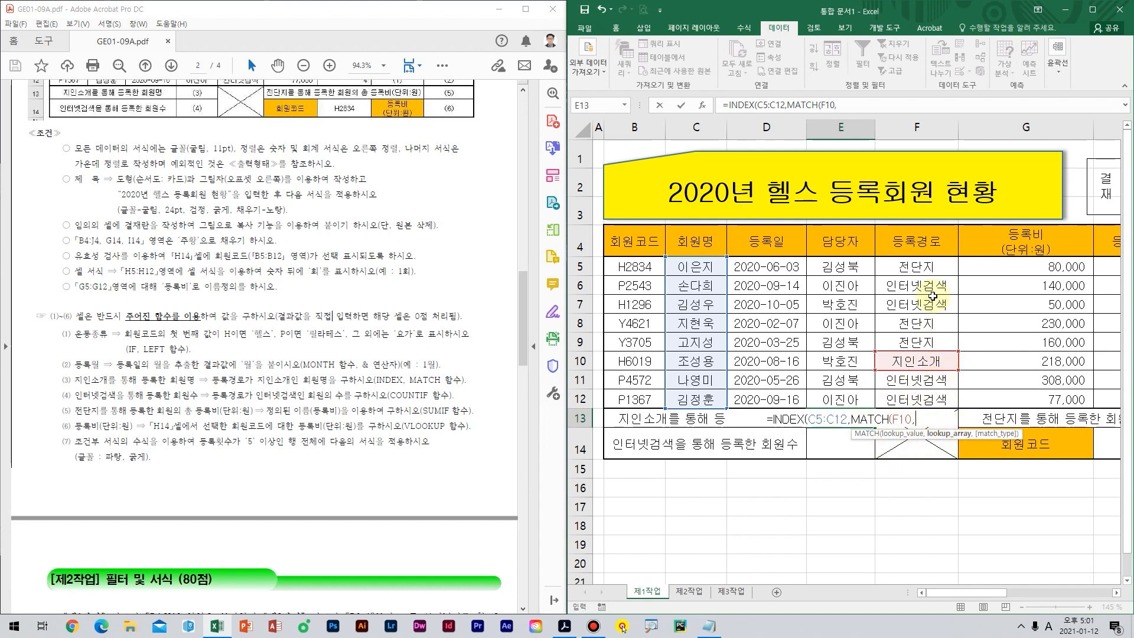
left_click_drag(926, 268, 929, 399)
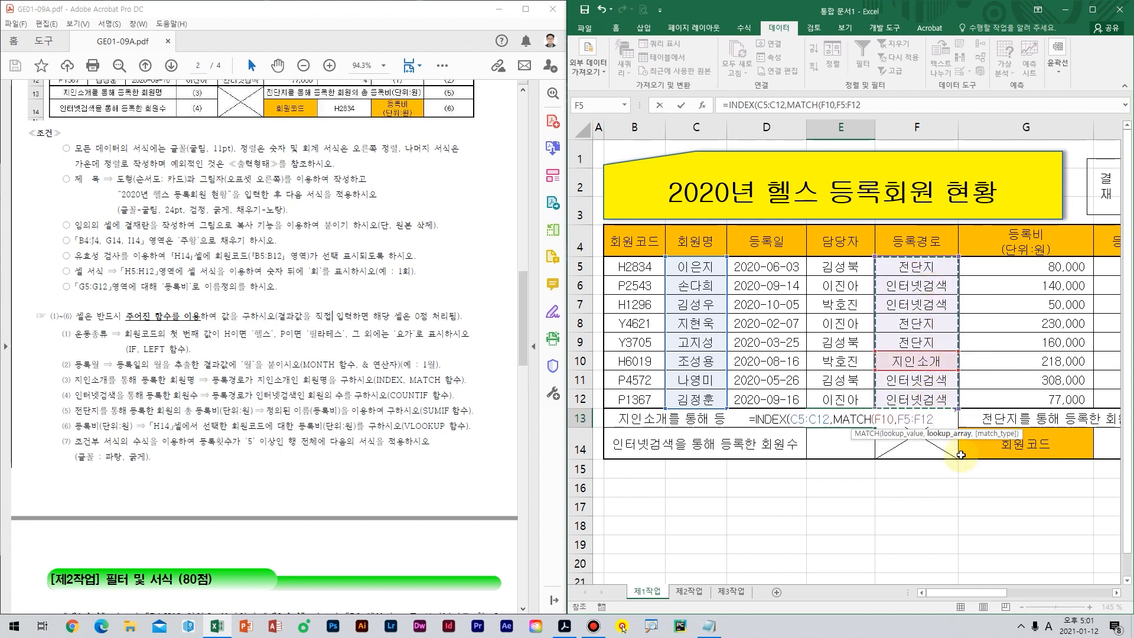
type(",")
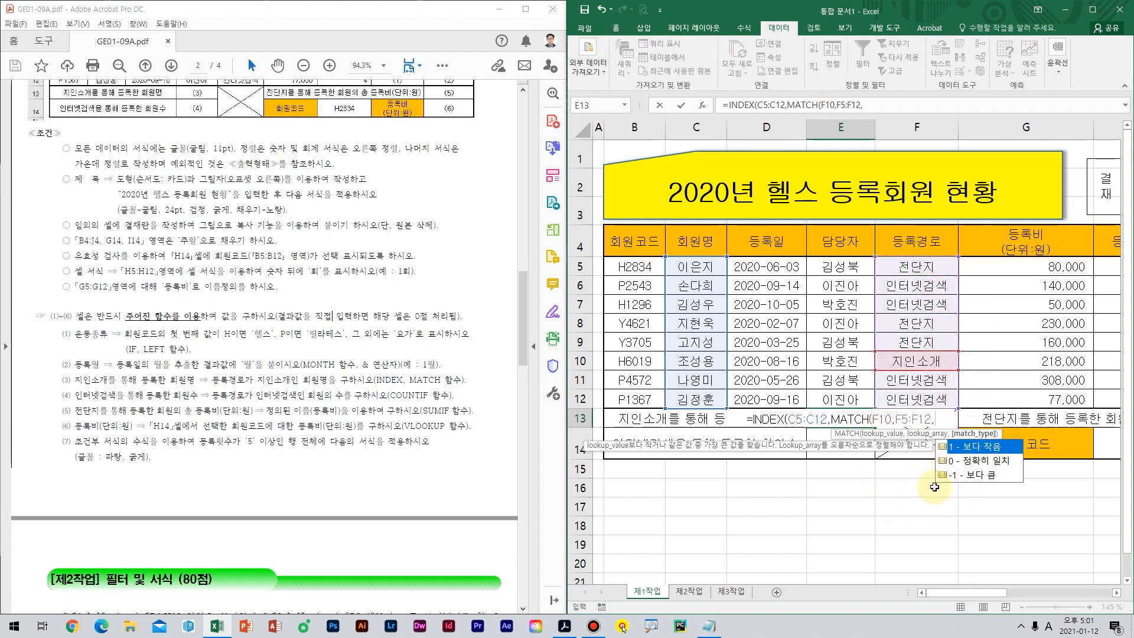
type("0")
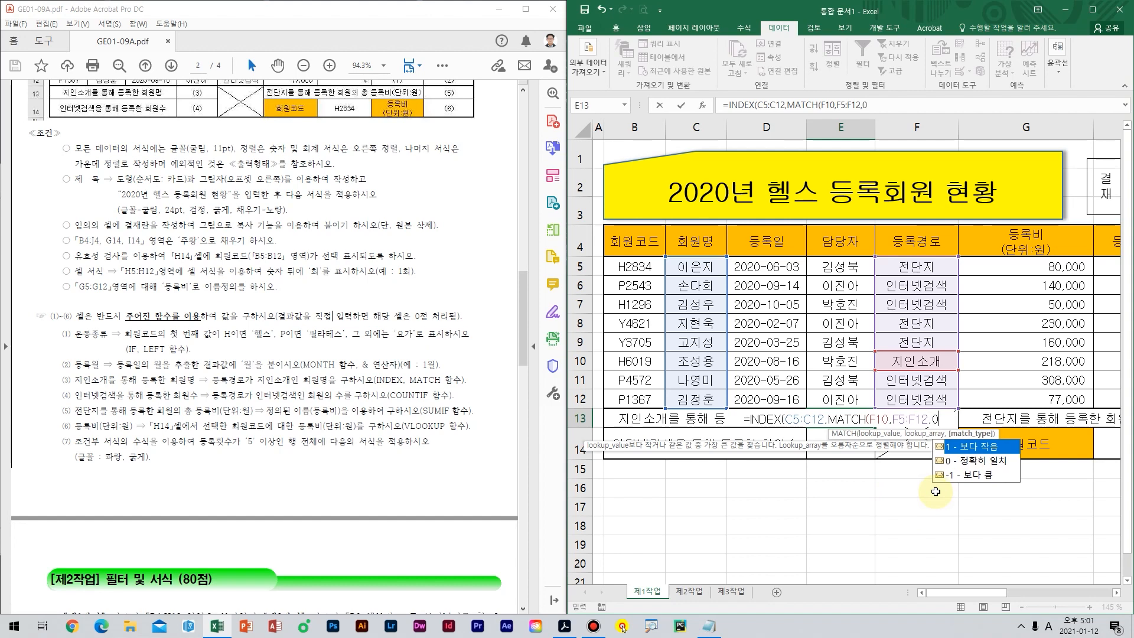
type(")")
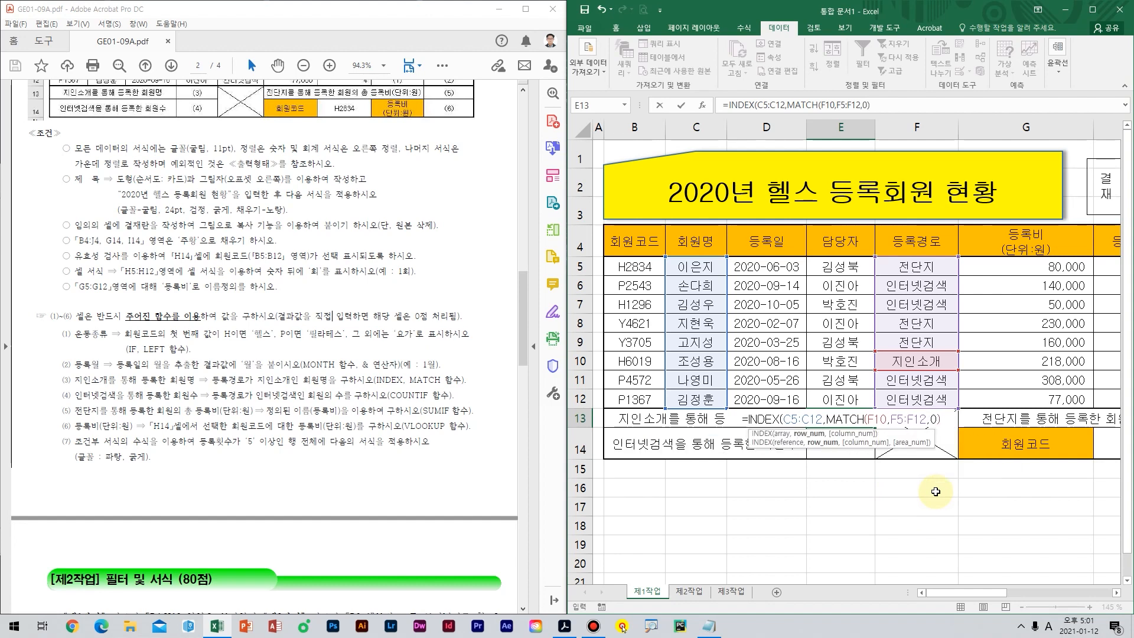
mouse_move(716, 365)
left_mouse_down()
mouse_move(679, 374)
mouse_move(736, 369)
mouse_move(724, 357)
mouse_move(741, 357)
left_mouse_up()
mouse_move(950, 372)
left_mouse_down()
mouse_move(945, 355)
mouse_move(989, 325)
mouse_move(970, 367)
left_mouse_up()
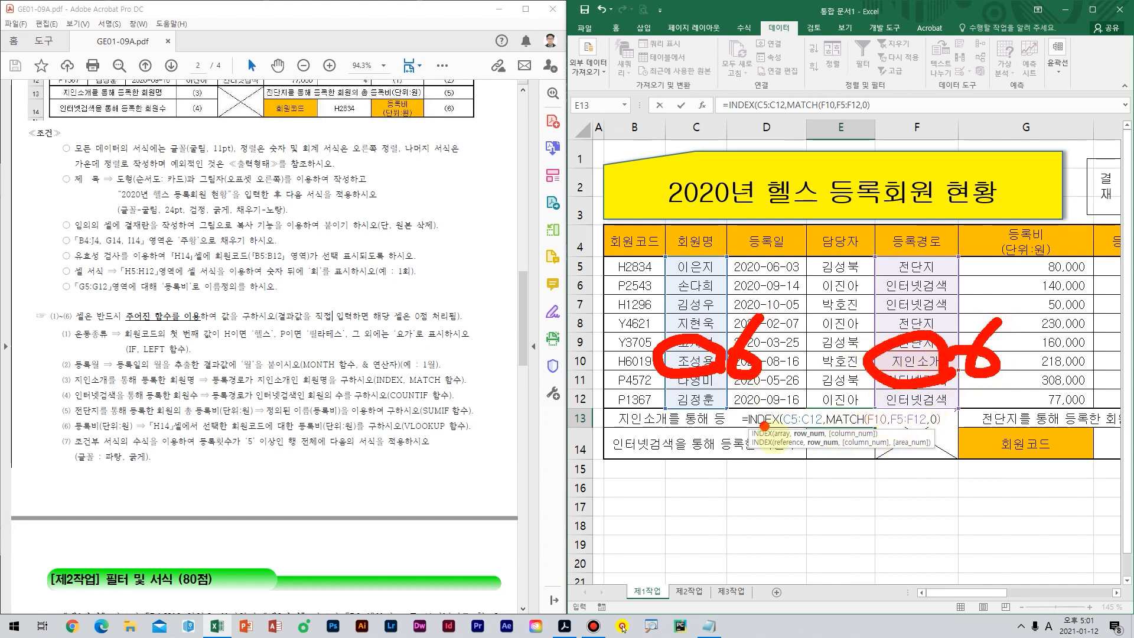
left_click_drag(841, 434, 943, 432)
left_click_drag(885, 467, 851, 493)
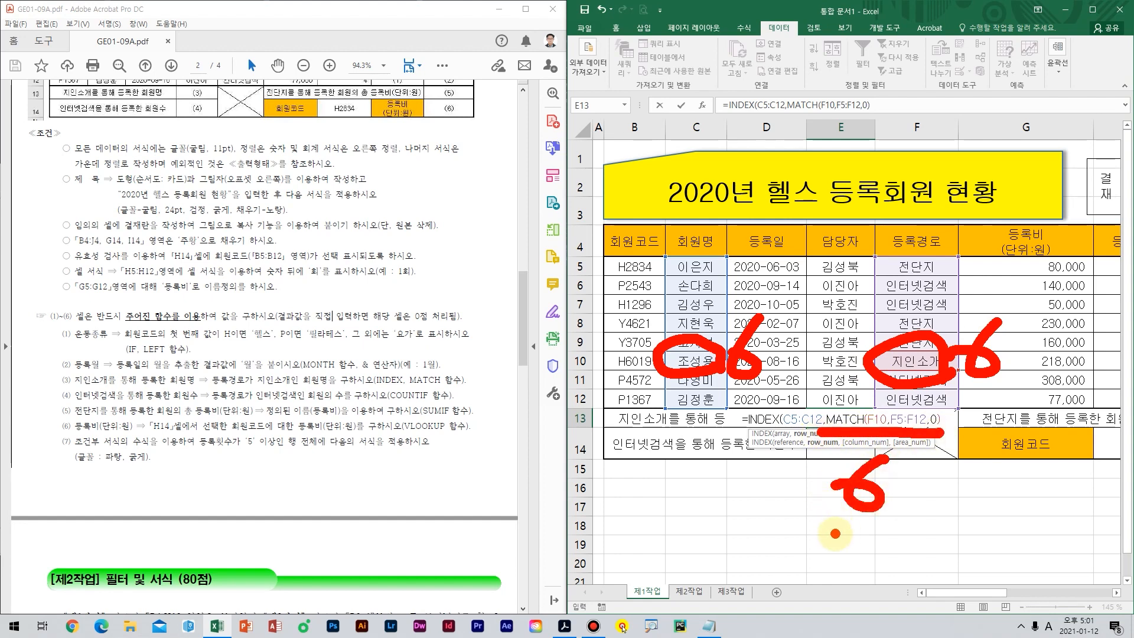
key("Escape")
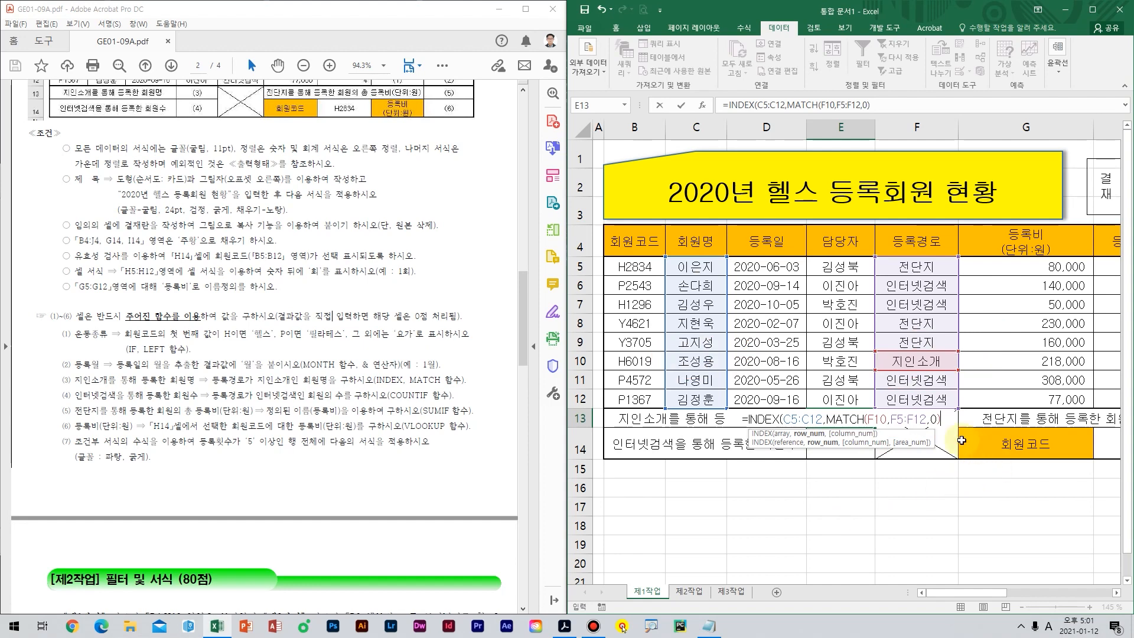
Continue the INDEX formula in E13 to its column number argument.
type(",")
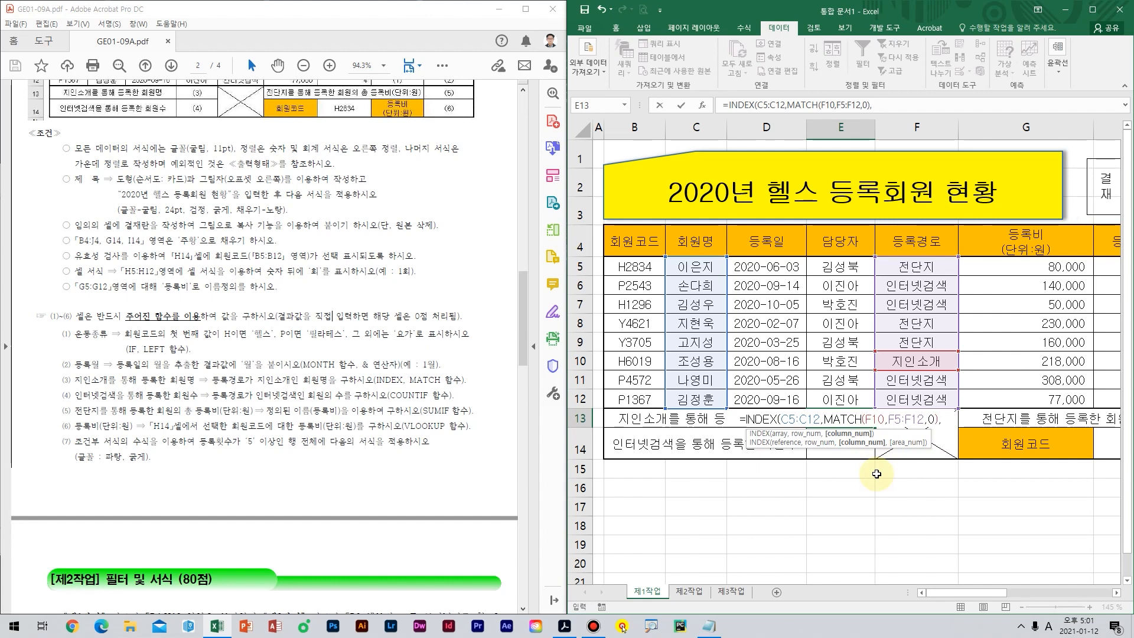
left_click_drag(658, 257, 729, 410)
left_click_drag(721, 300, 684, 360)
left_click_drag(751, 302, 782, 339)
left_click_drag(814, 287, 827, 357)
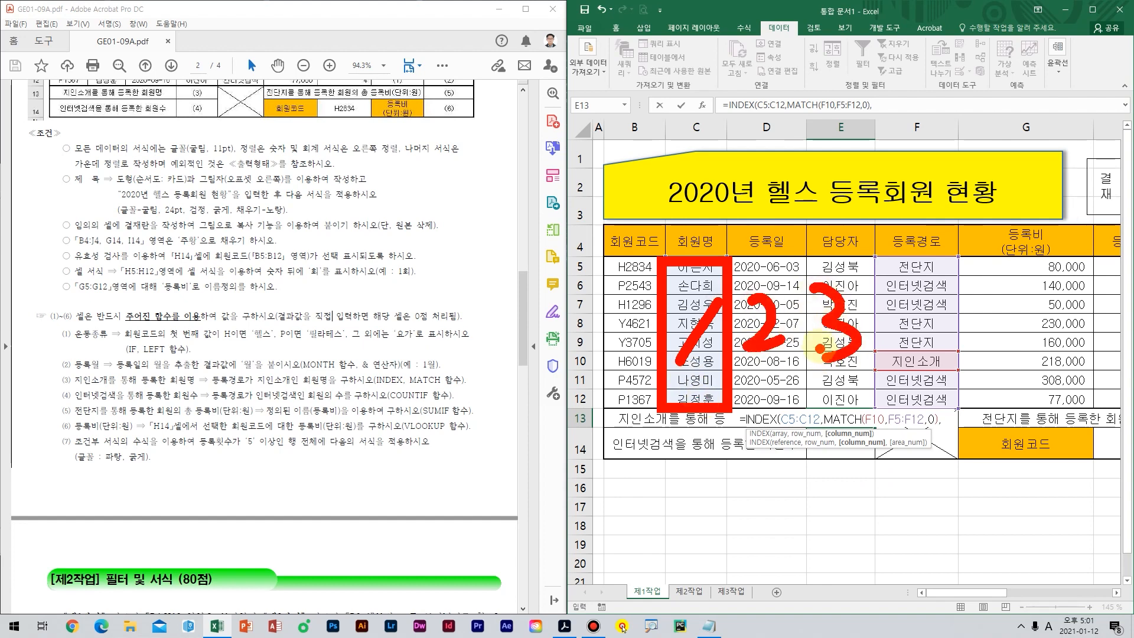
key("b")
left_click_drag(896, 266, 818, 357)
mouse_move(821, 288)
left_mouse_down()
mouse_move(872, 353)
mouse_move(741, 349)
left_mouse_up()
left_click_drag(748, 287, 797, 383)
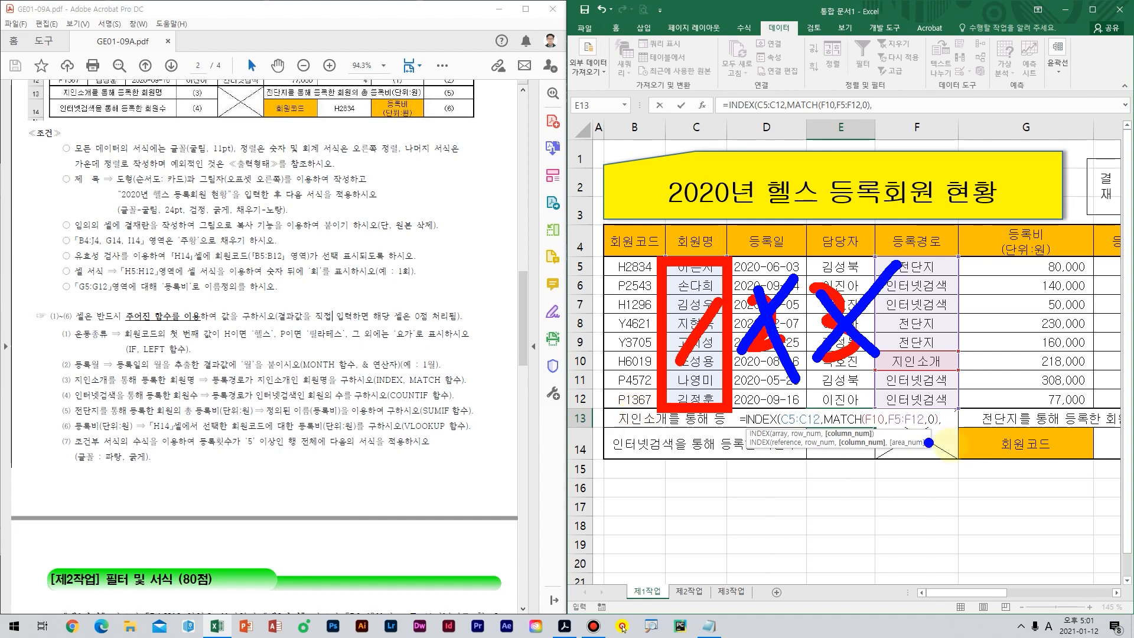
key("Escape")
Give the INDEX formula in E13 the column number 1, close it and enter it.
type("1")
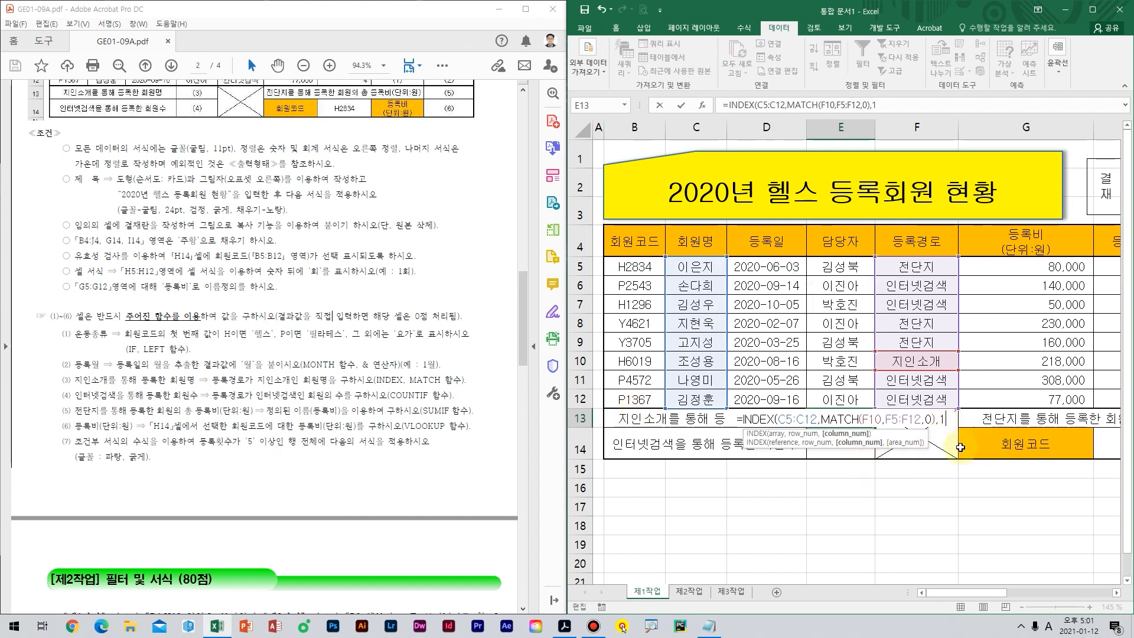
type(")")
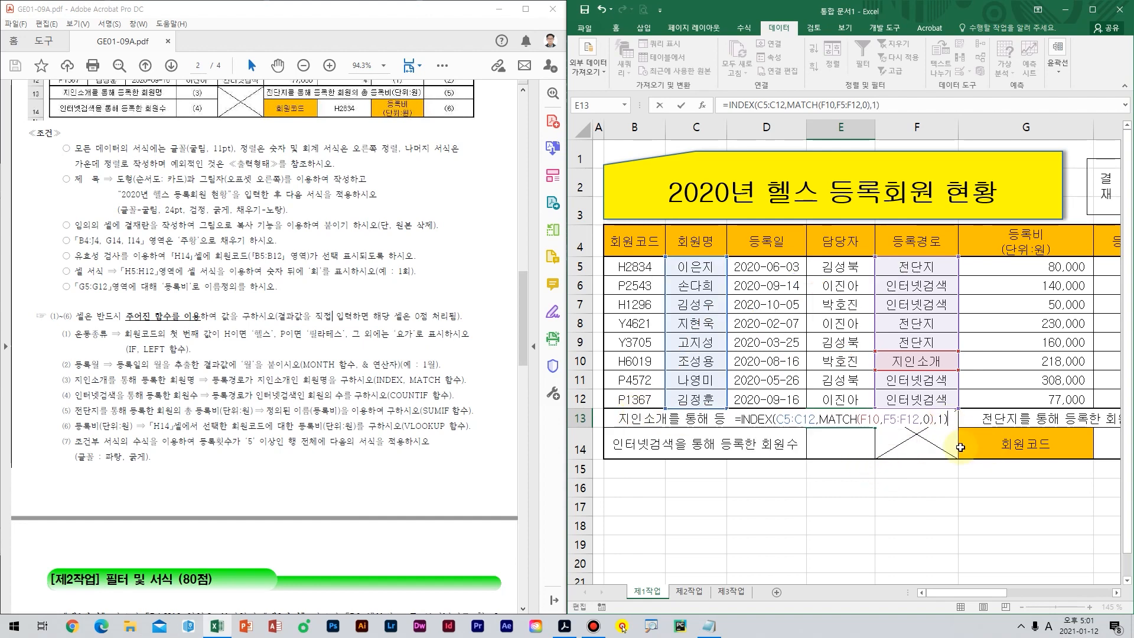
key("ctrl+Return")
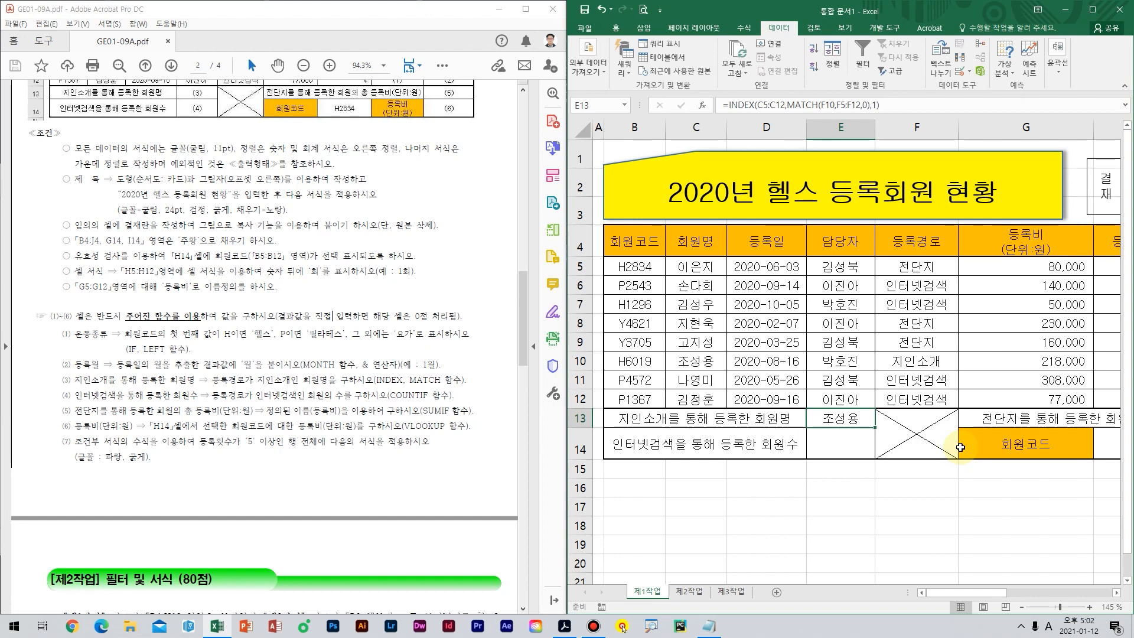
key("F2")
key("Left")
key("Left")
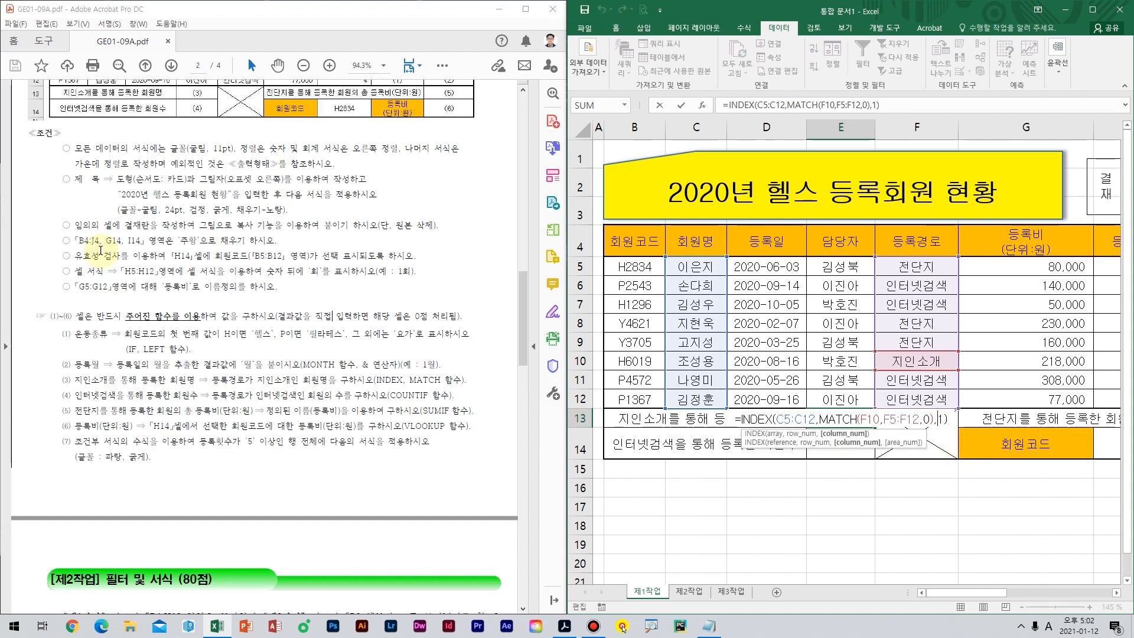
key("ctrl+Return")
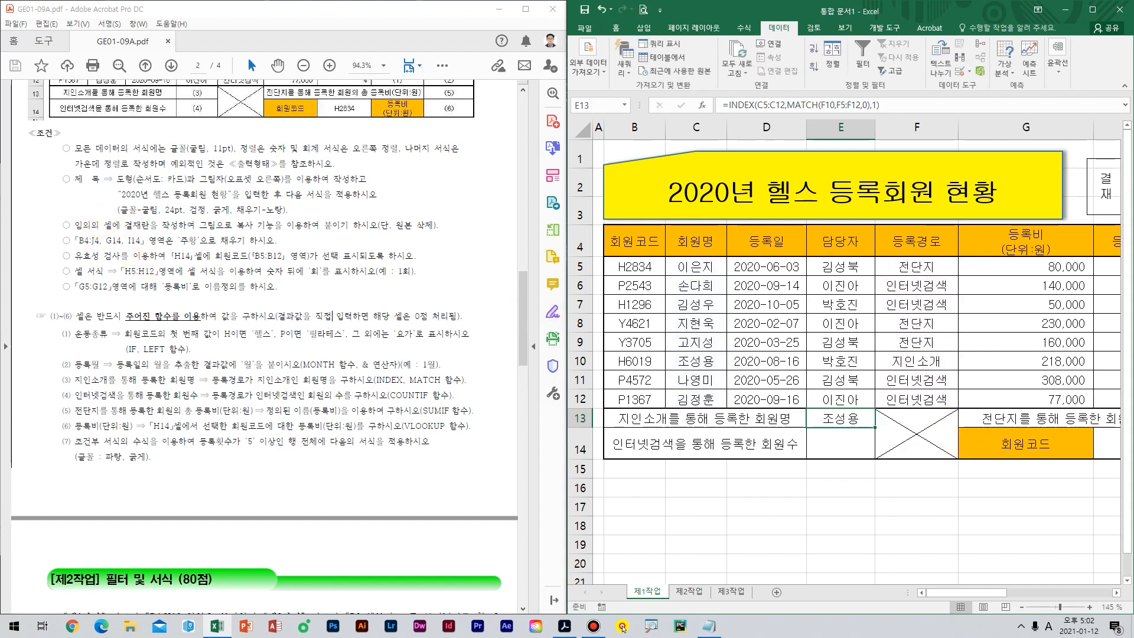
left_click(622, 628)
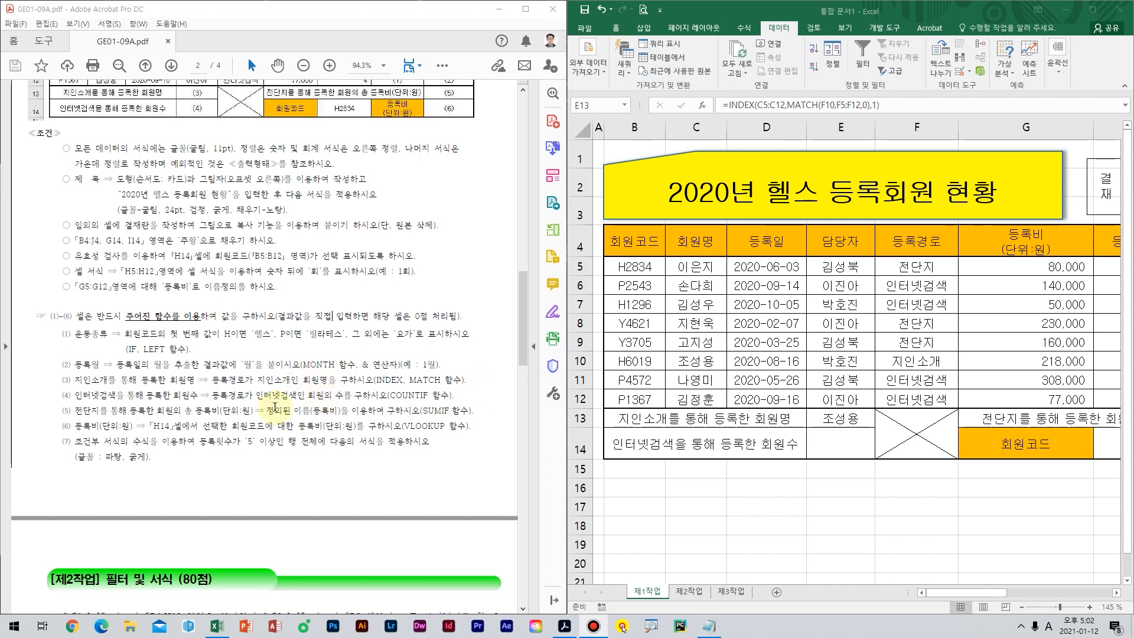
Start a COUNTIF formula in E14 with the 등록경로 range F5:F12 as its range argument.
left_click(843, 440)
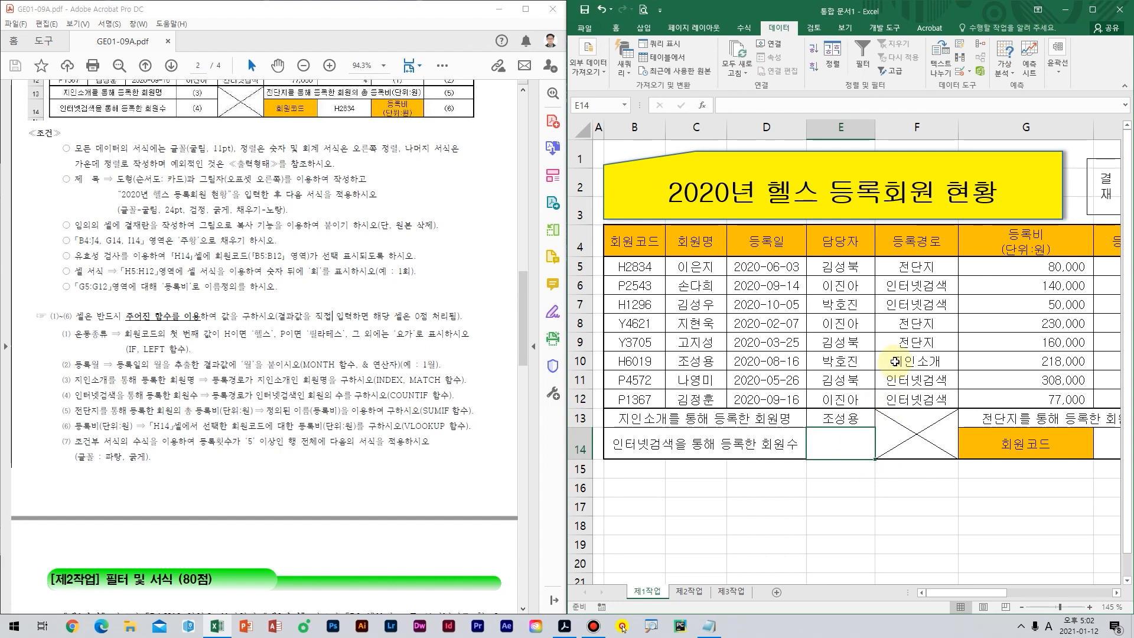
type("=COUNT")
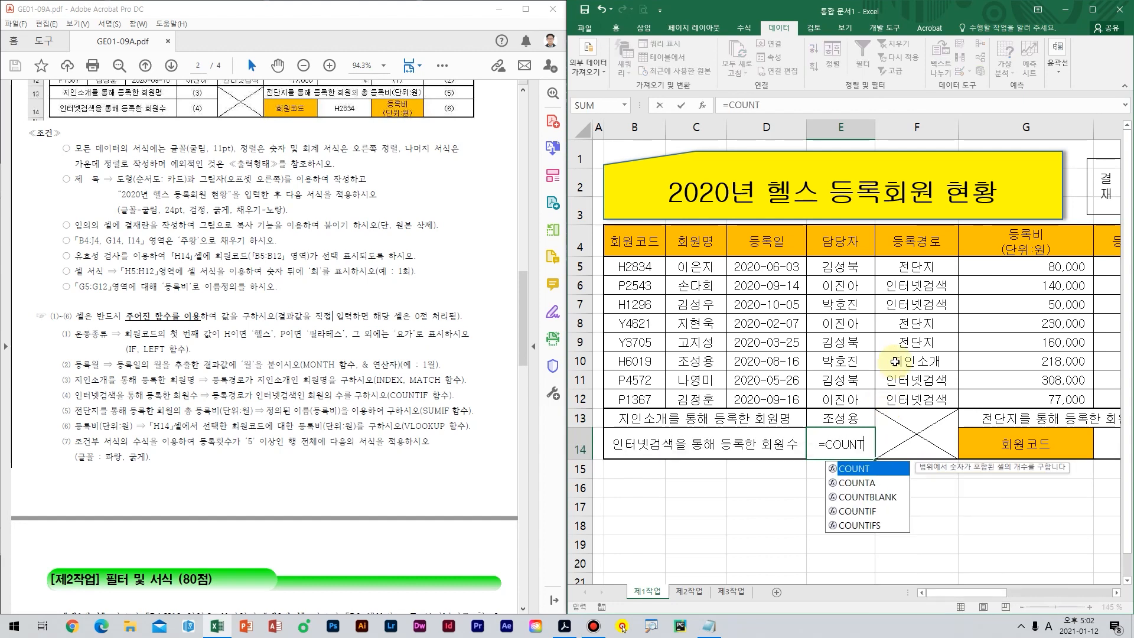
key("Down")
key("Down")
key("Down")
key("Tab")
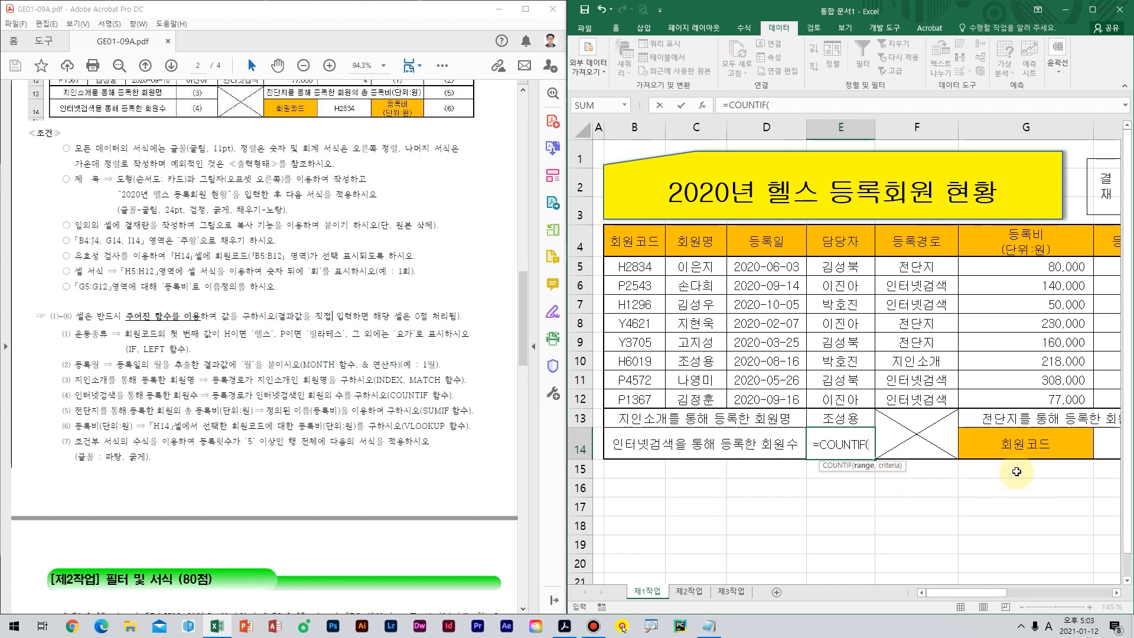
left_click_drag(937, 267, 933, 400)
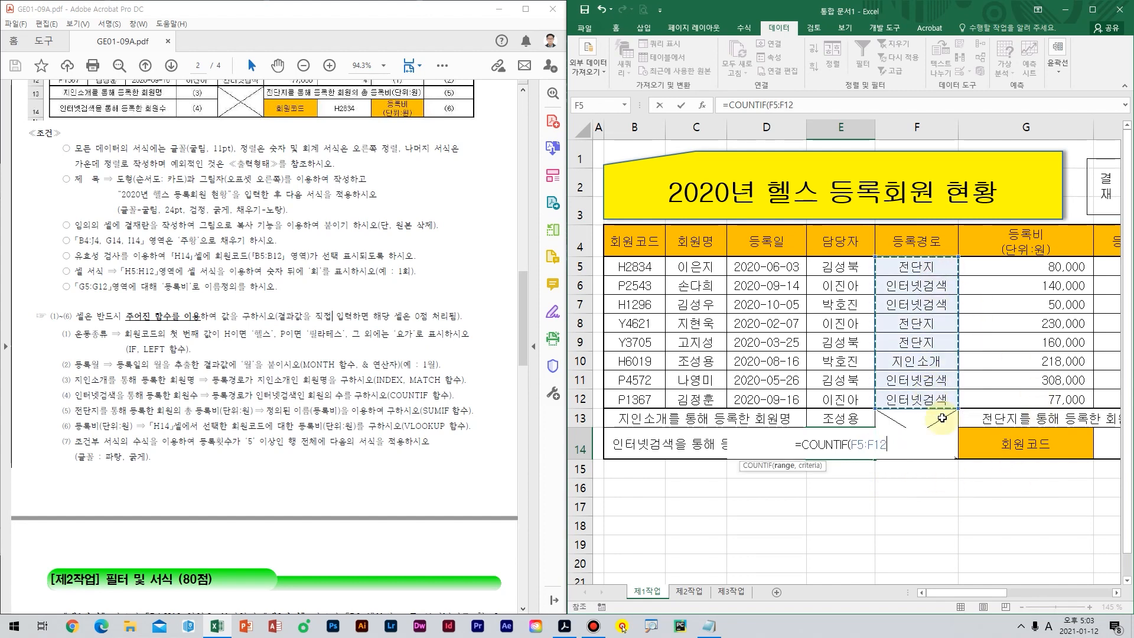
type(",")
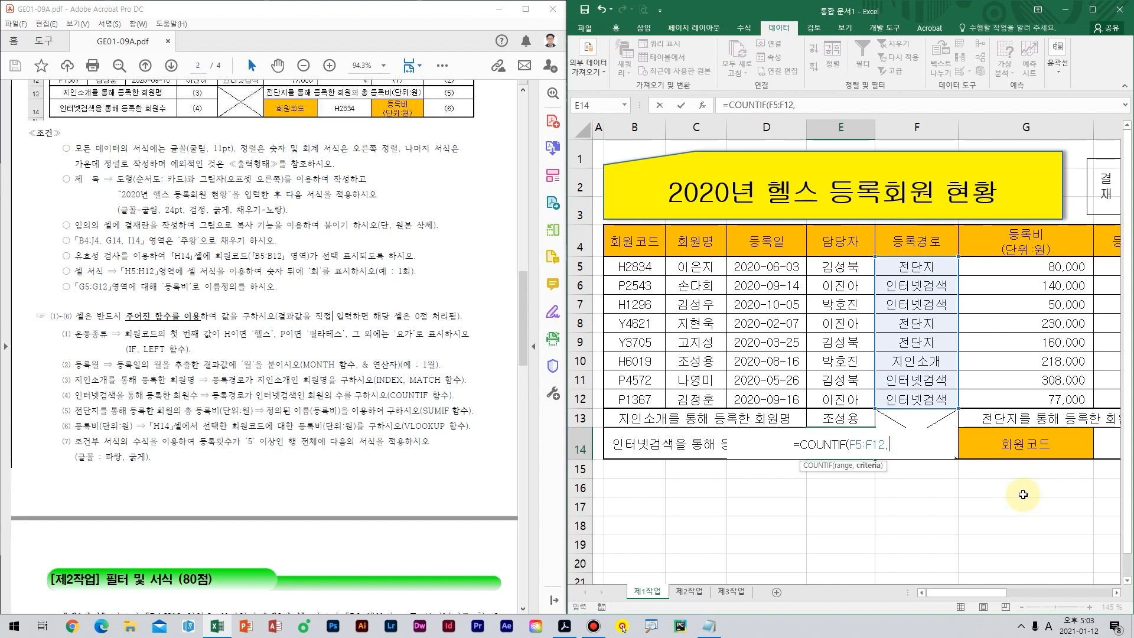
Give the COUNTIF formula in E14 the criterion "인터넷검색" and enter the finished formula.
type("\"인터넷검새")
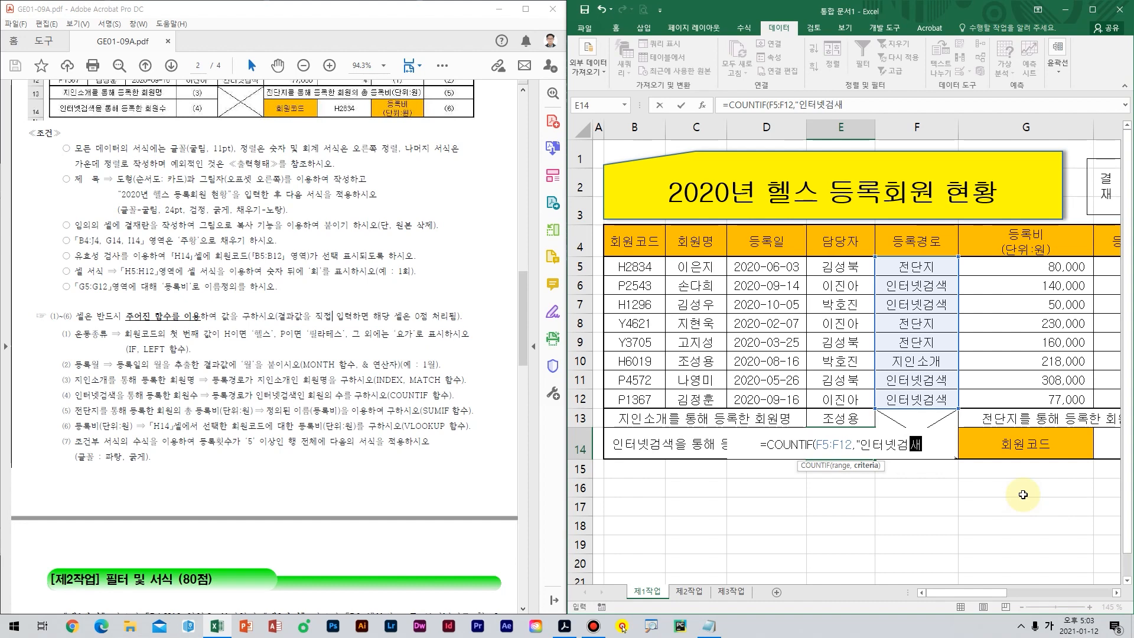
type("\"")
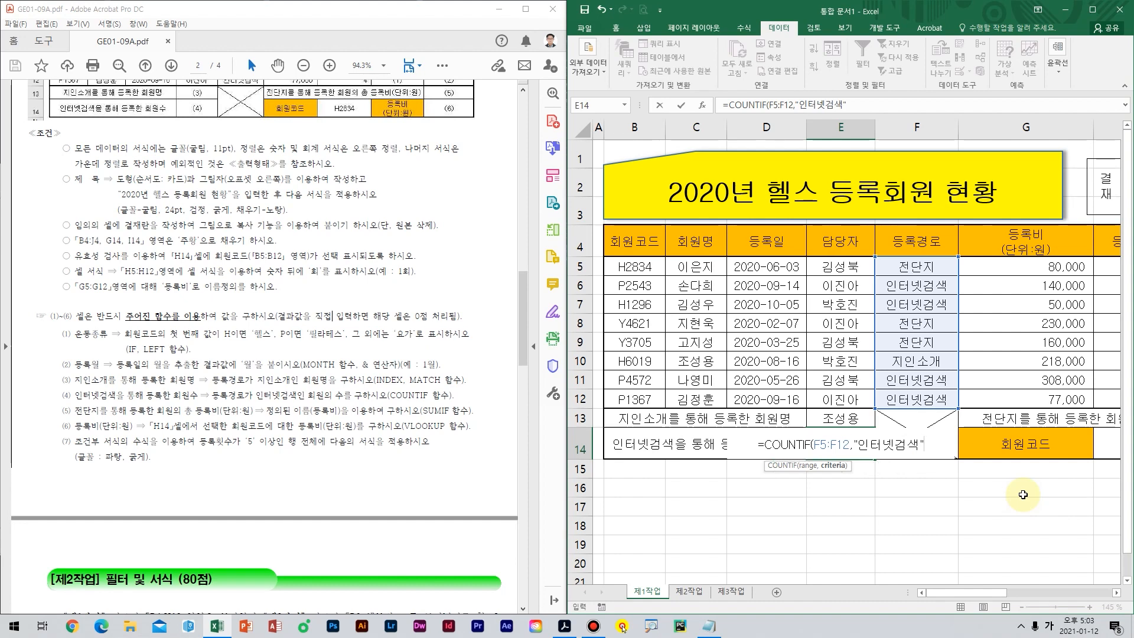
type(")")
key("ctrl+Return")
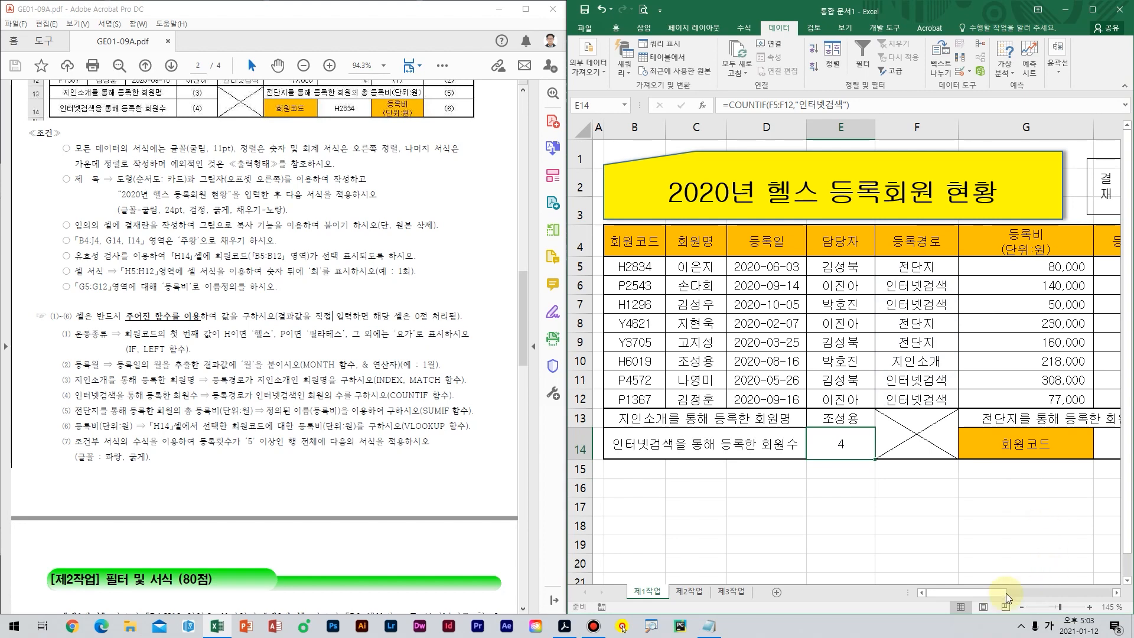
Start a SUMIF formula in J13 with the 등록경로 range F5:F12 as its range argument.
left_click_drag(985, 589, 1057, 588)
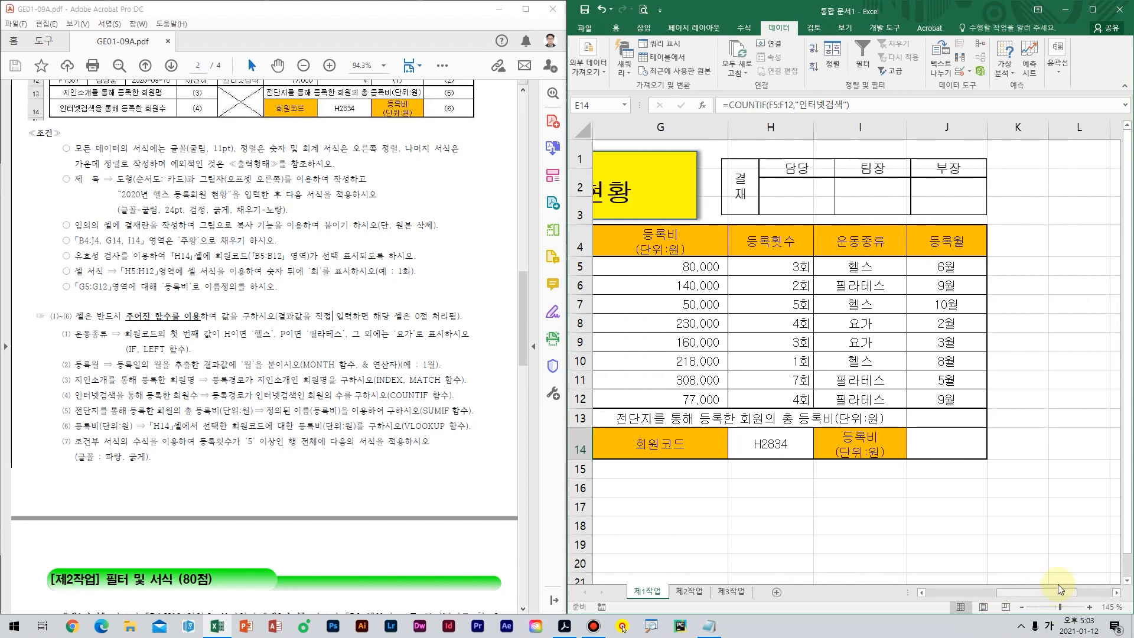
left_click(965, 416)
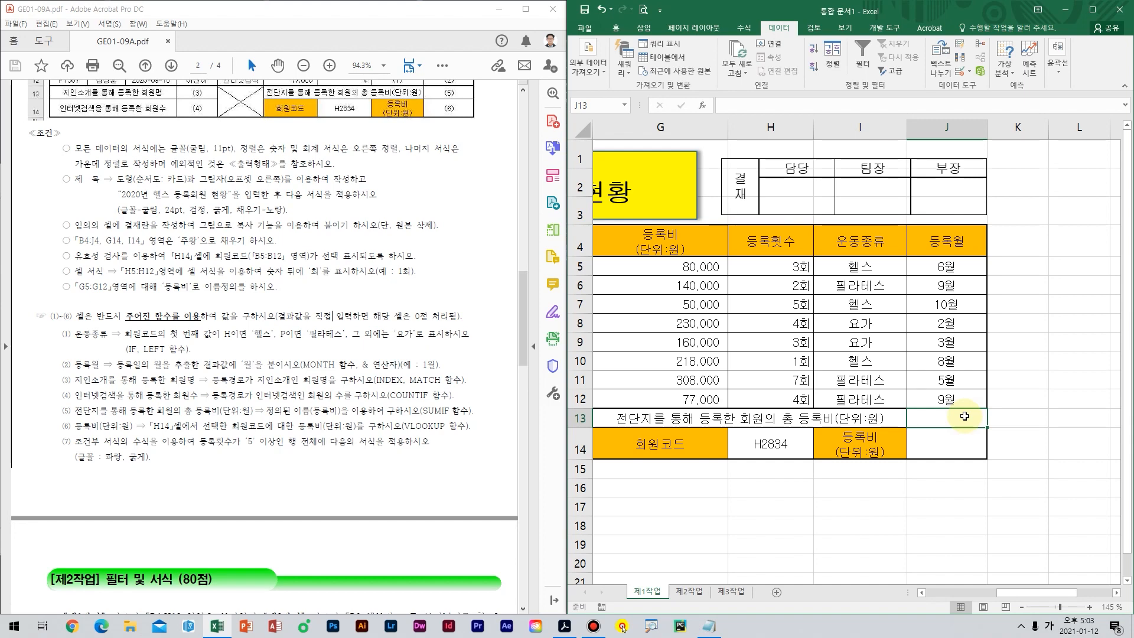
type("=SUMIF(")
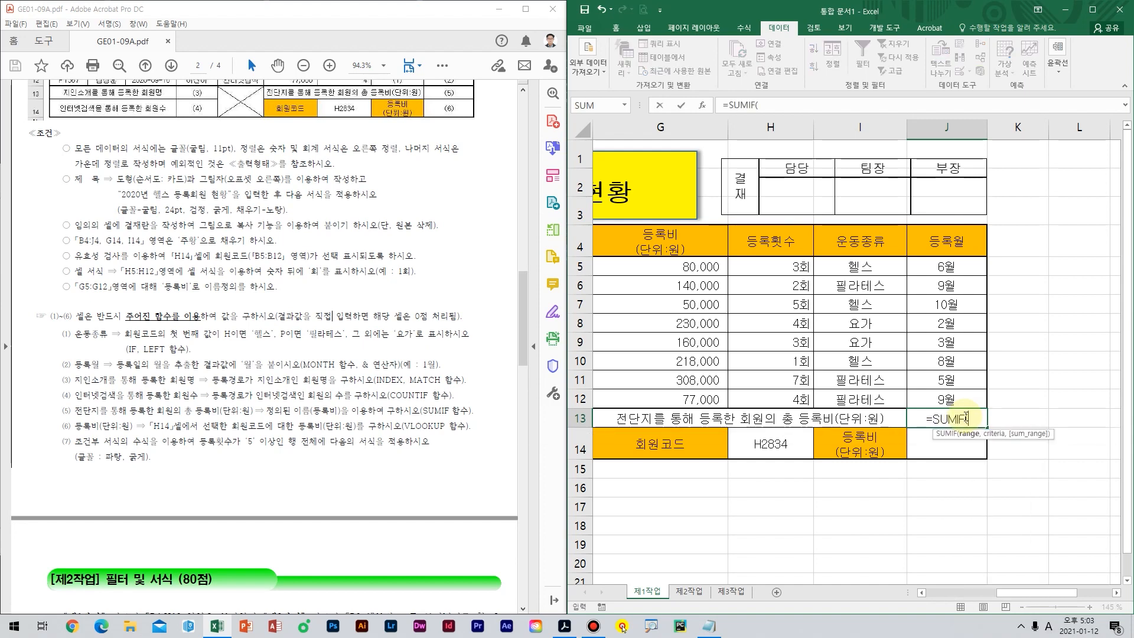
left_click_drag(1029, 594, 958, 593)
left_click_drag(915, 267, 937, 400)
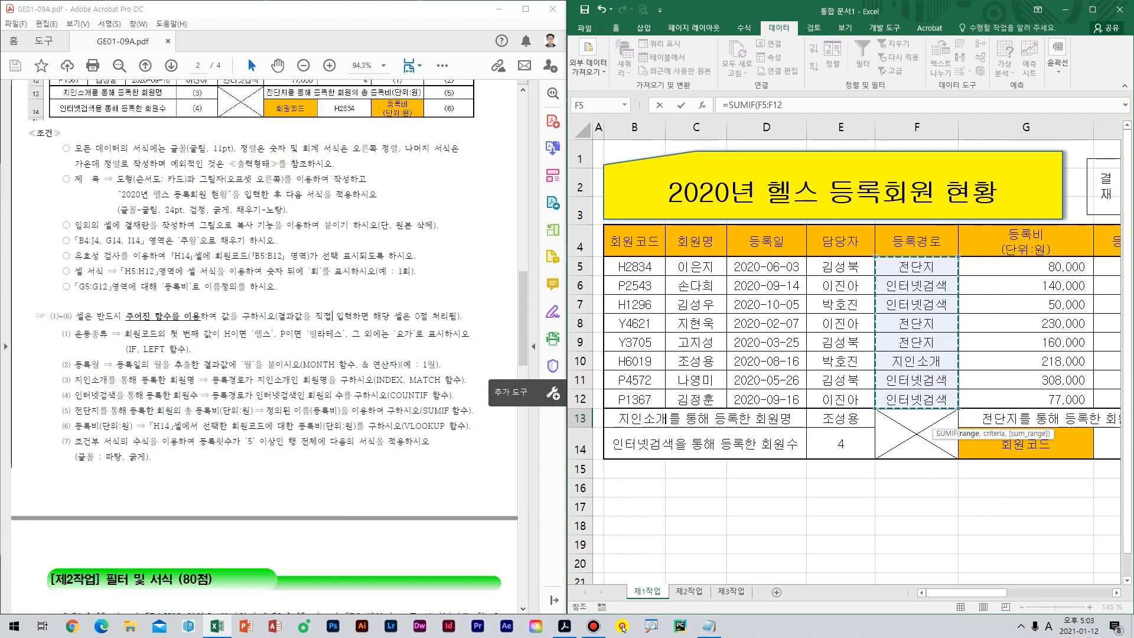
type(",")
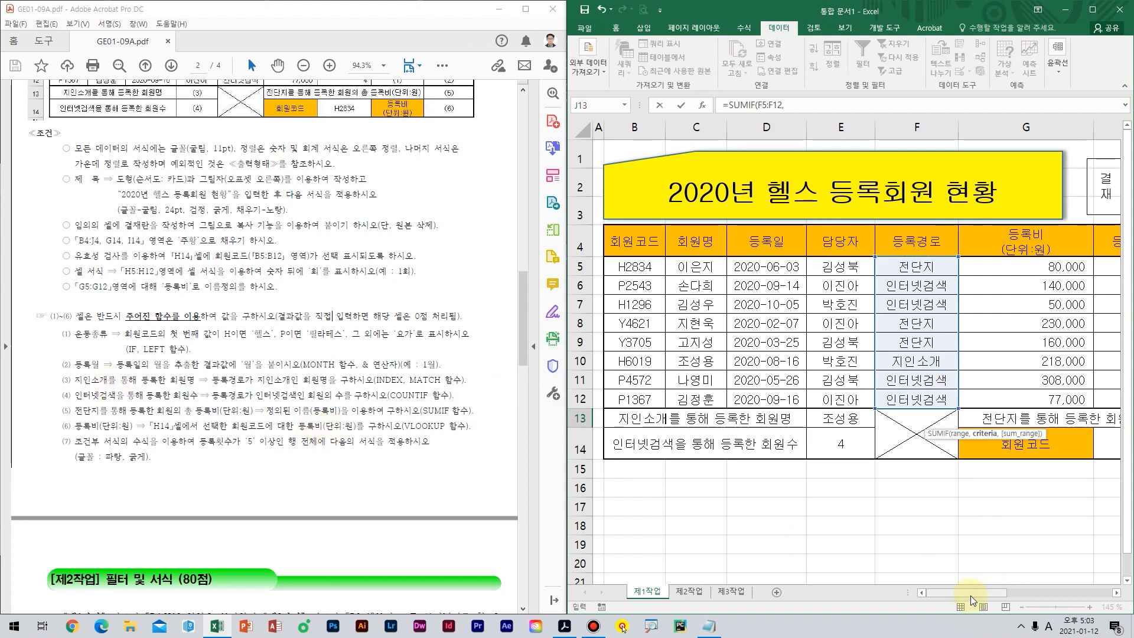
Add the criterion "전단지" and the named range 등록비 (G5:G12) as sum range to the SUMIF formula in J13.
left_click_drag(968, 594, 1046, 592)
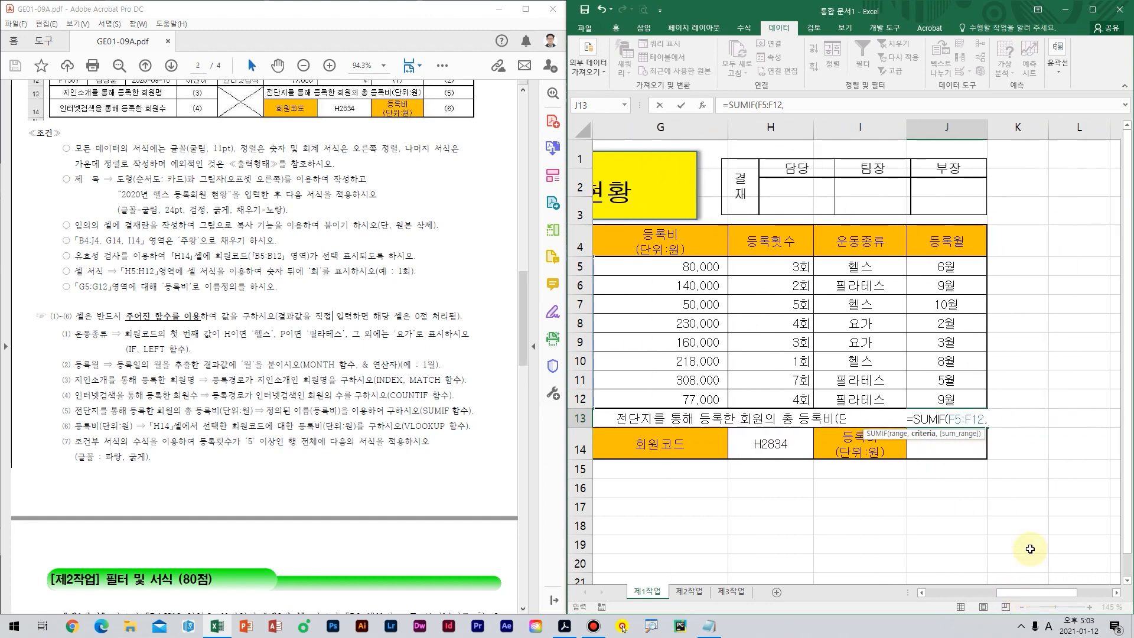
type("\"전단지")
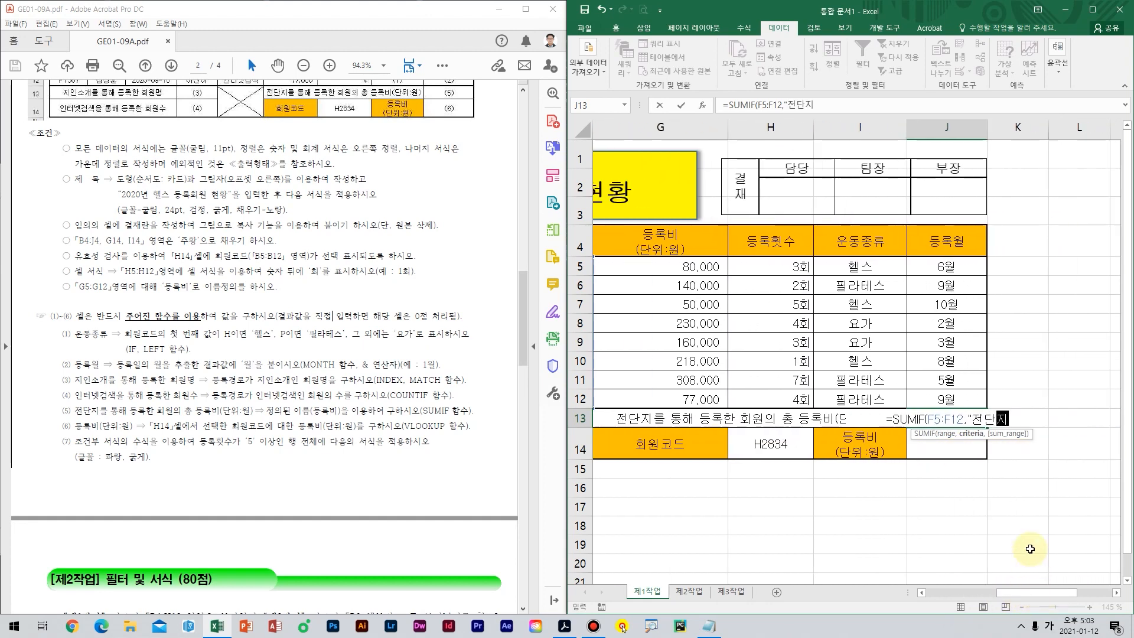
type("\",")
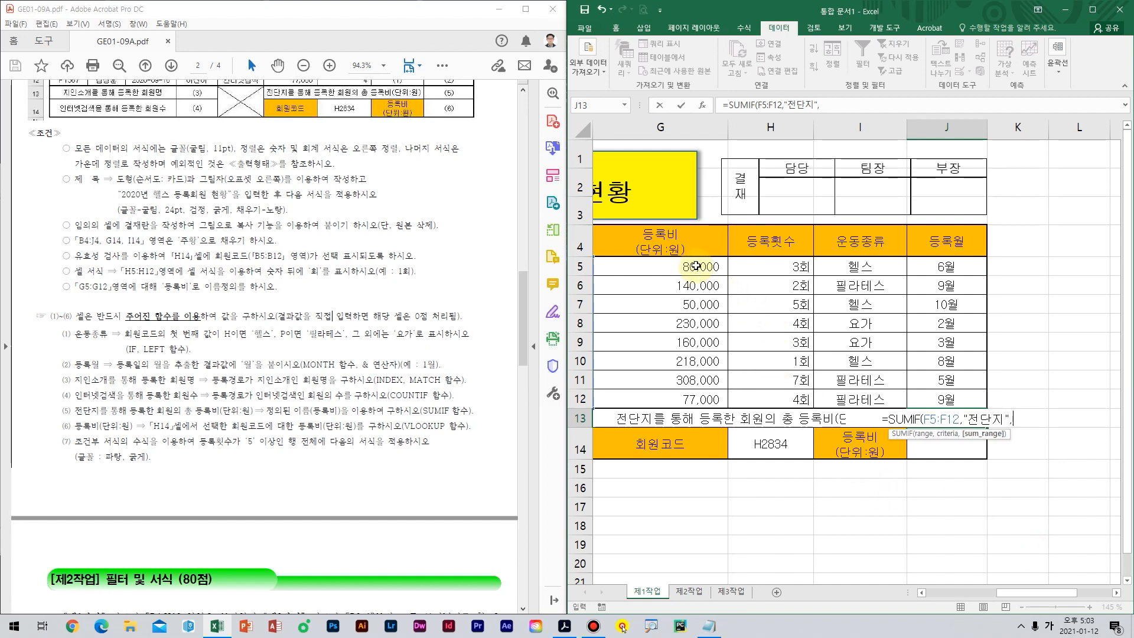
left_click_drag(694, 269, 706, 406)
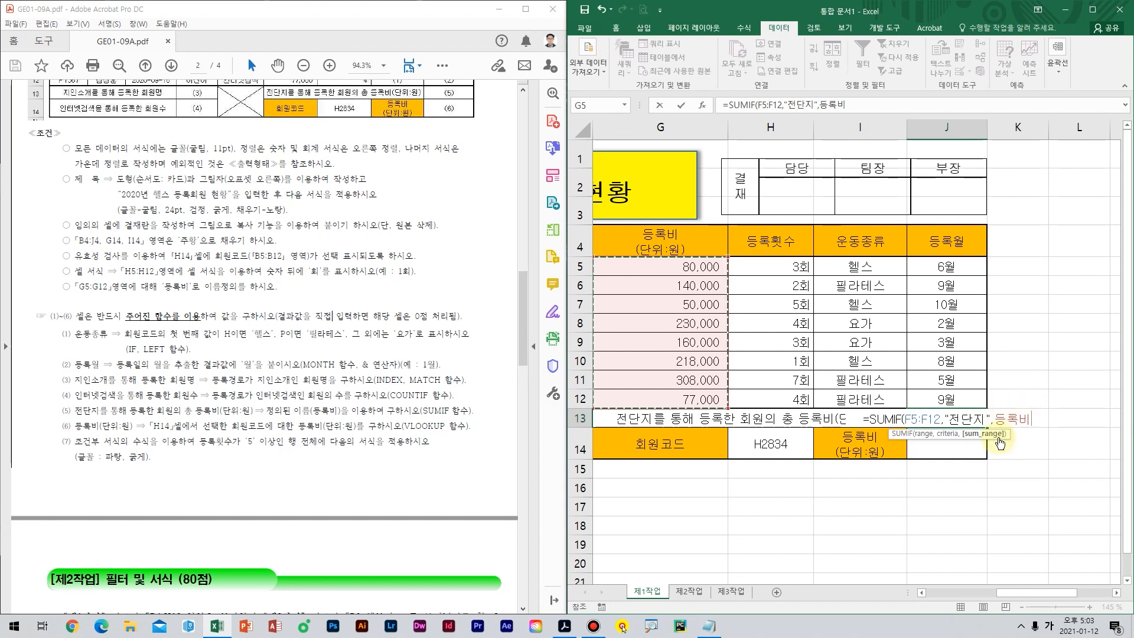
Finish the formula =SUMIF(F5:F12,"전단지",등록비) in J13 and give the cell the comma number style.
type(")")
key("ctrl+Return")
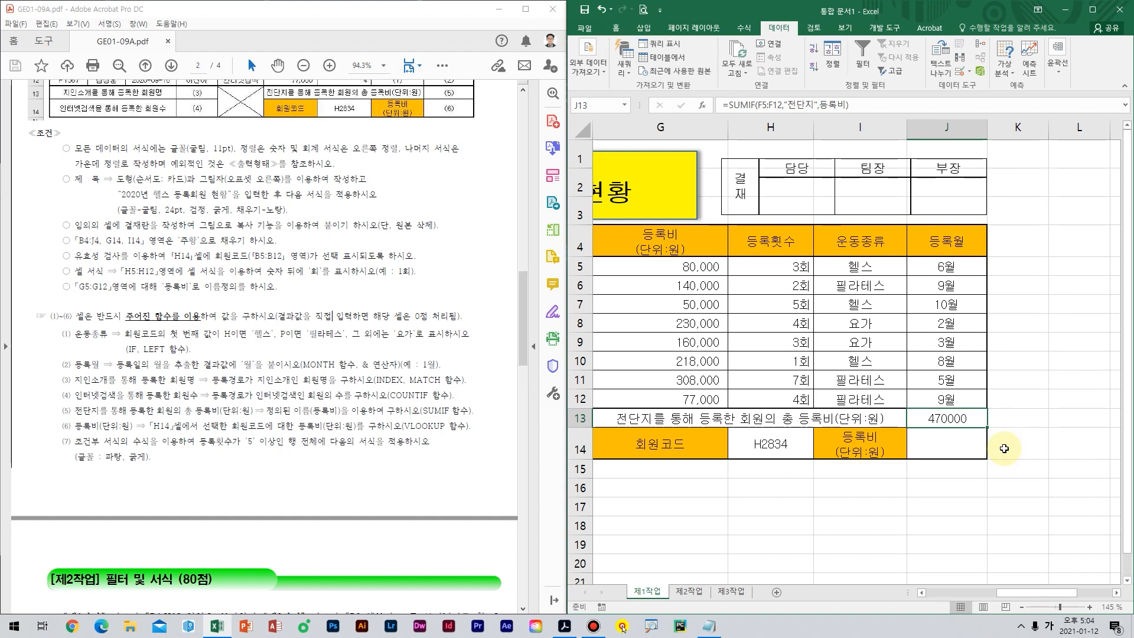
left_click(615, 28)
left_click(914, 58)
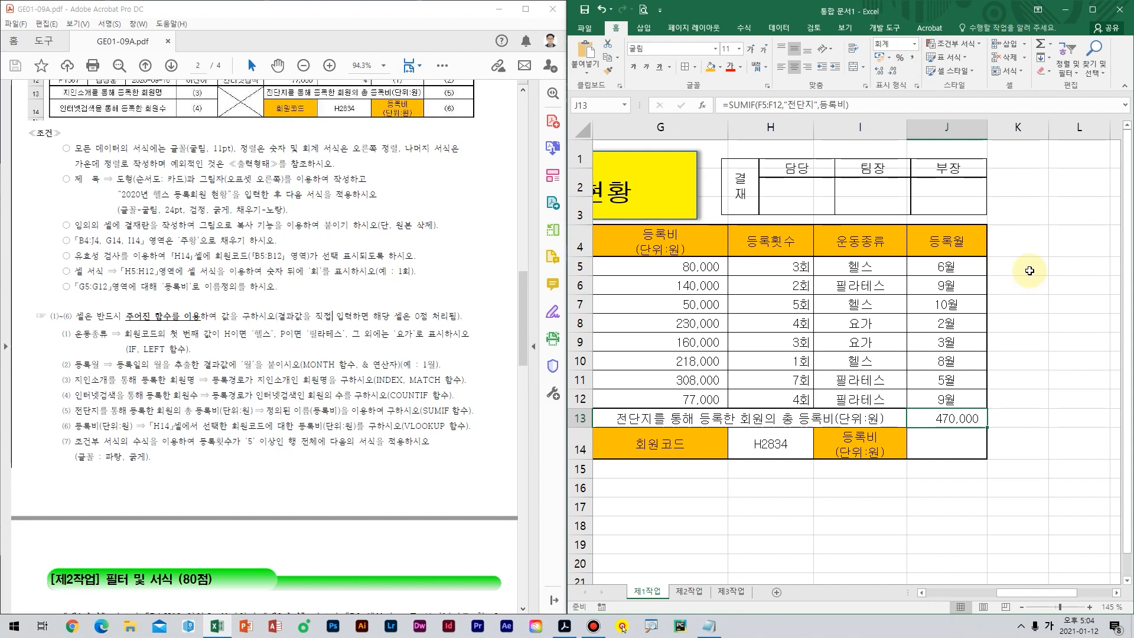
Start a VLOOKUP formula in J14 that uses H14 as the lookup value.
left_click(968, 444)
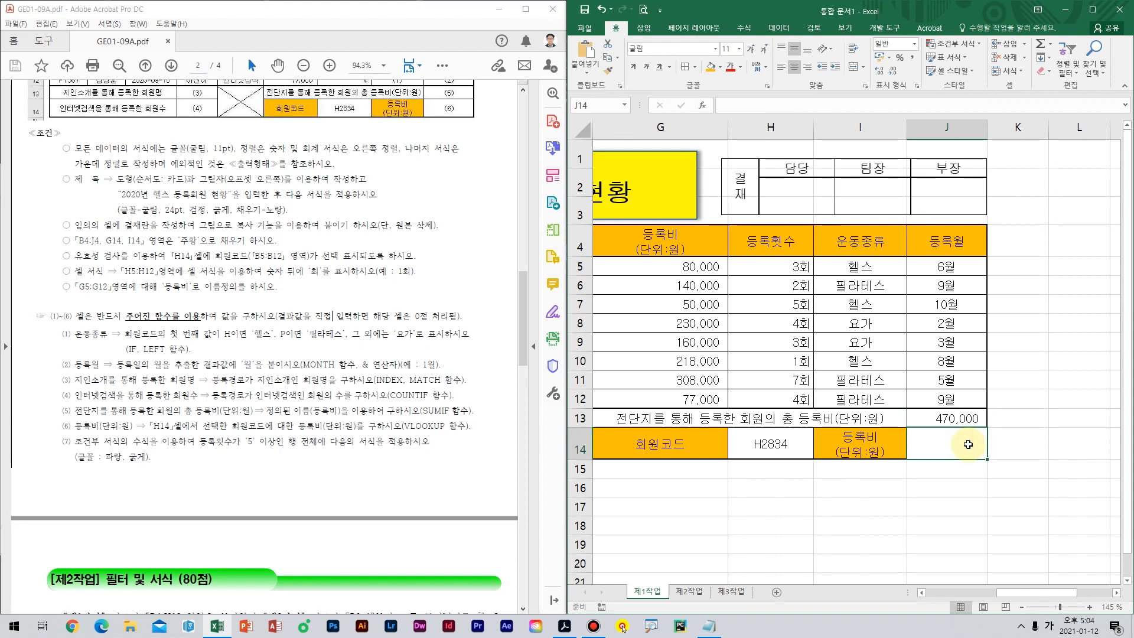
left_click(799, 443)
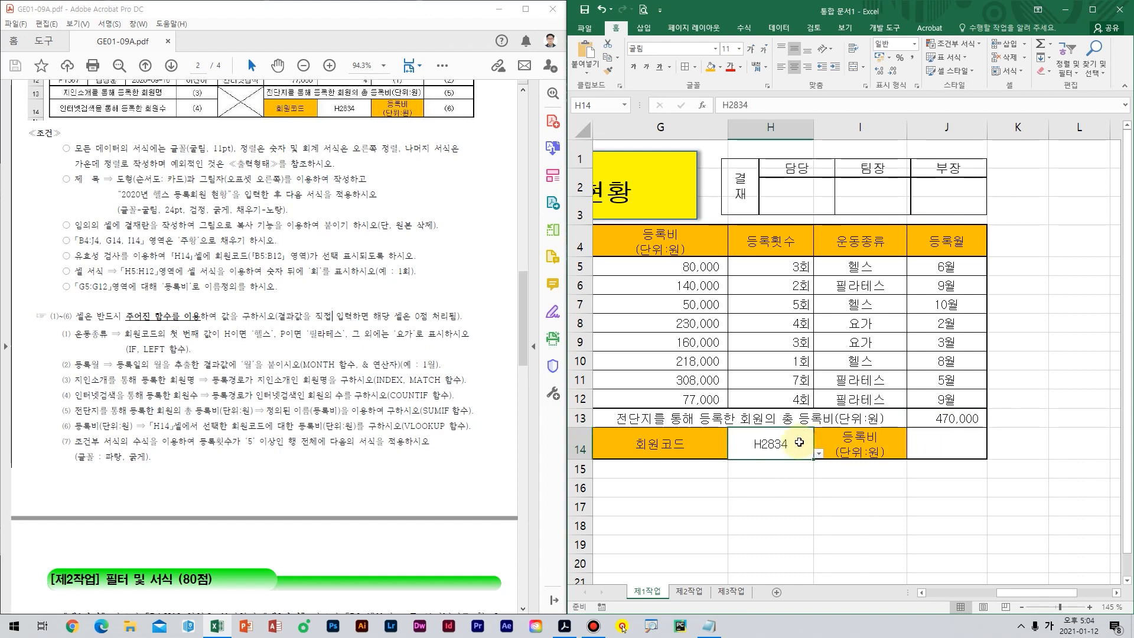
left_click(963, 452)
scroll(920, 435, "down", 3, "ctrl")
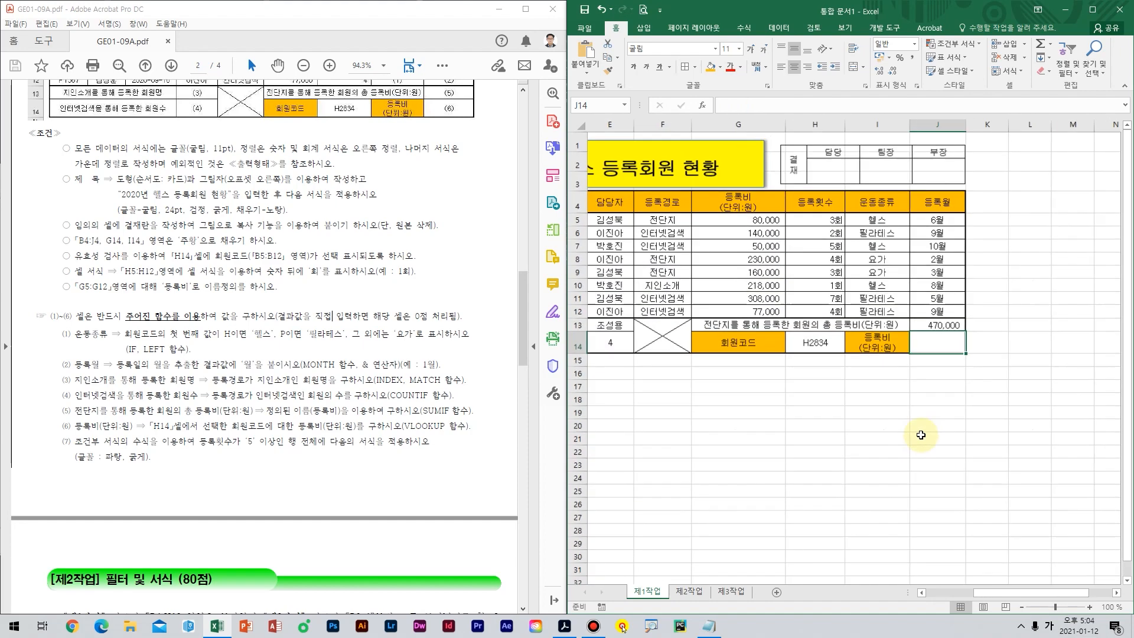
left_click_drag(998, 593, 978, 587)
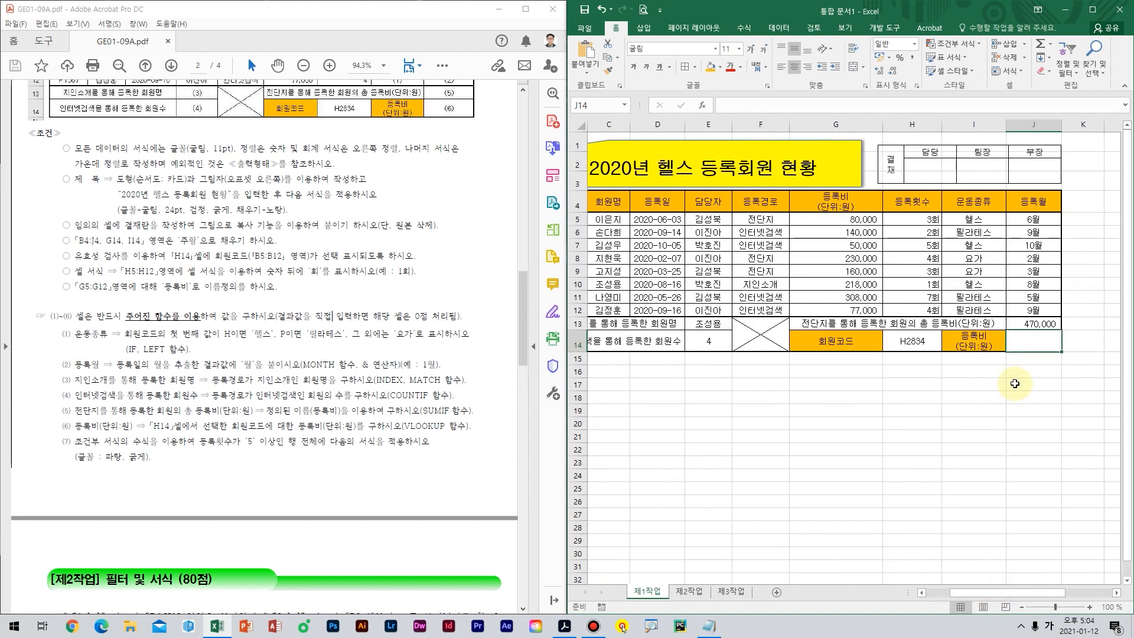
type("=")
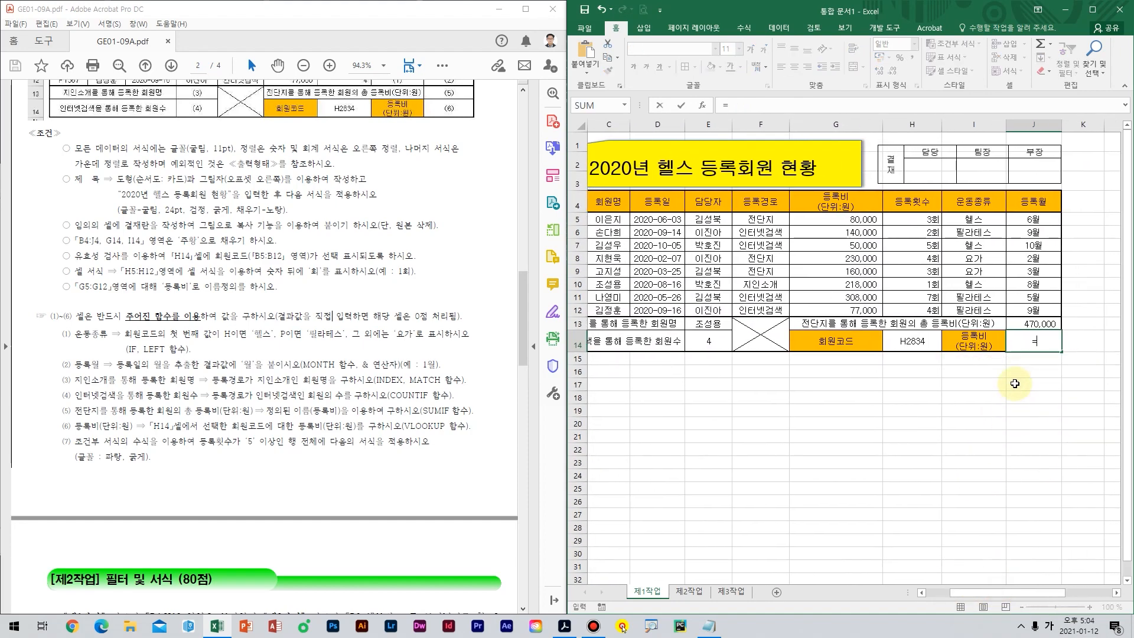
key("Hangul")
type("vl")
key("Tab")
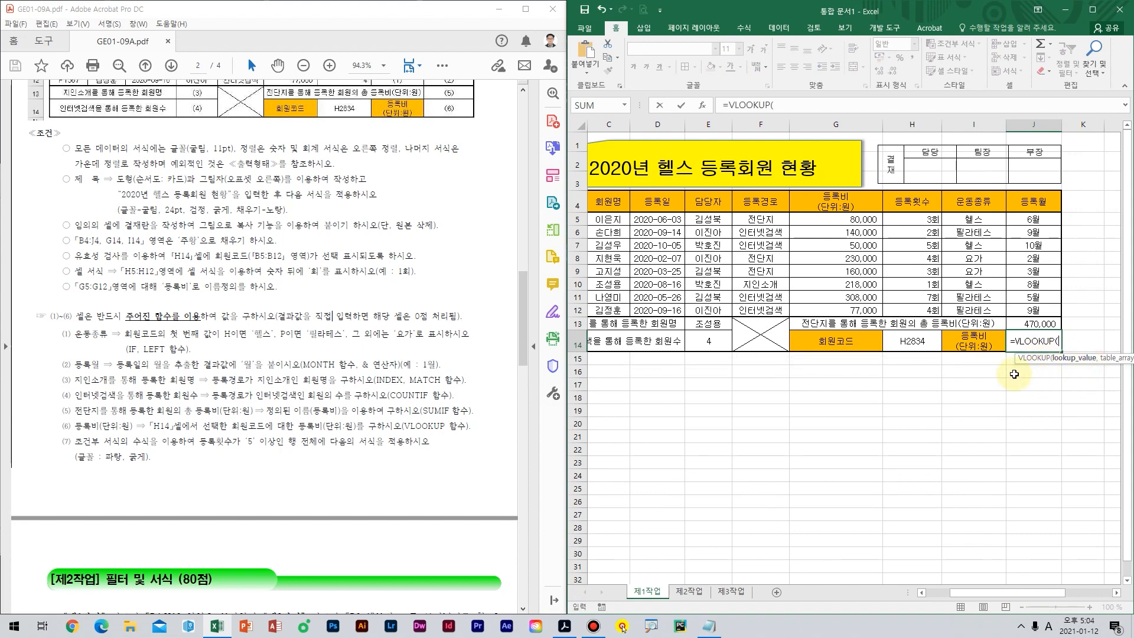
mouse_move(131, 412)
left_mouse_down()
mouse_move(243, 442)
mouse_move(221, 457)
mouse_move(930, 562)
mouse_move(1071, 369)
mouse_move(1033, 386)
mouse_move(1111, 395)
left_mouse_up()
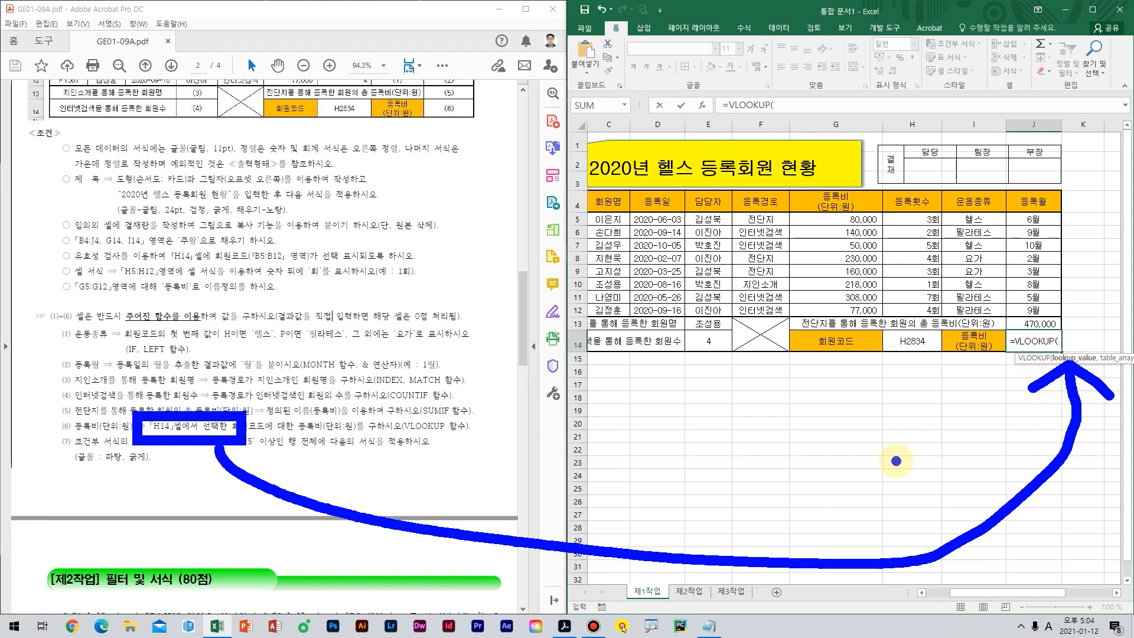
key("Escape")
left_click(918, 345)
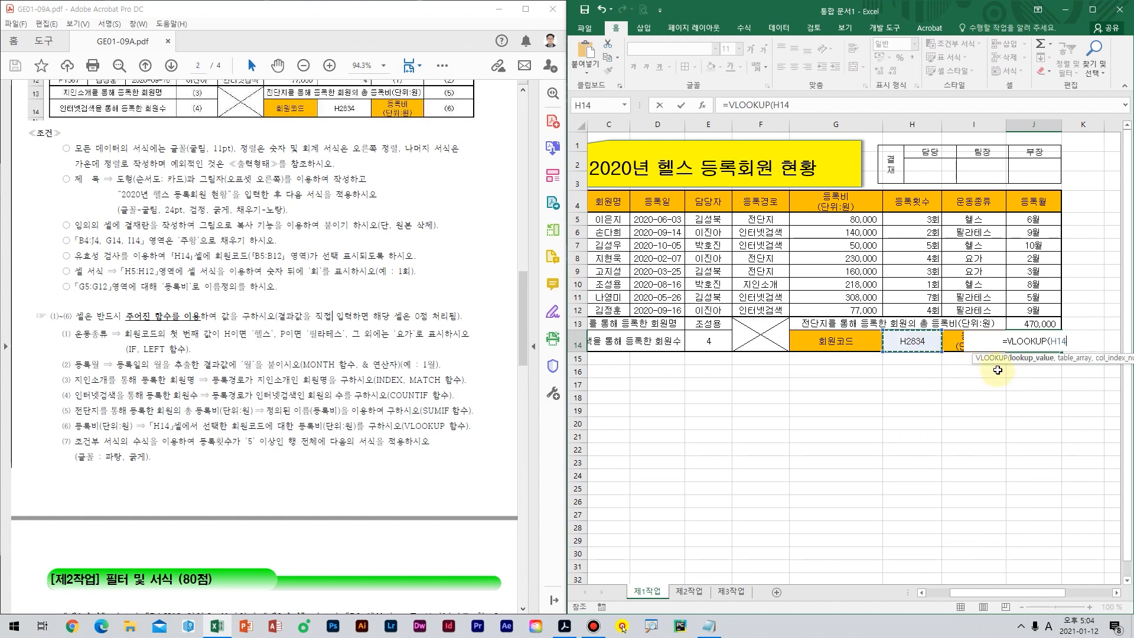
type(",")
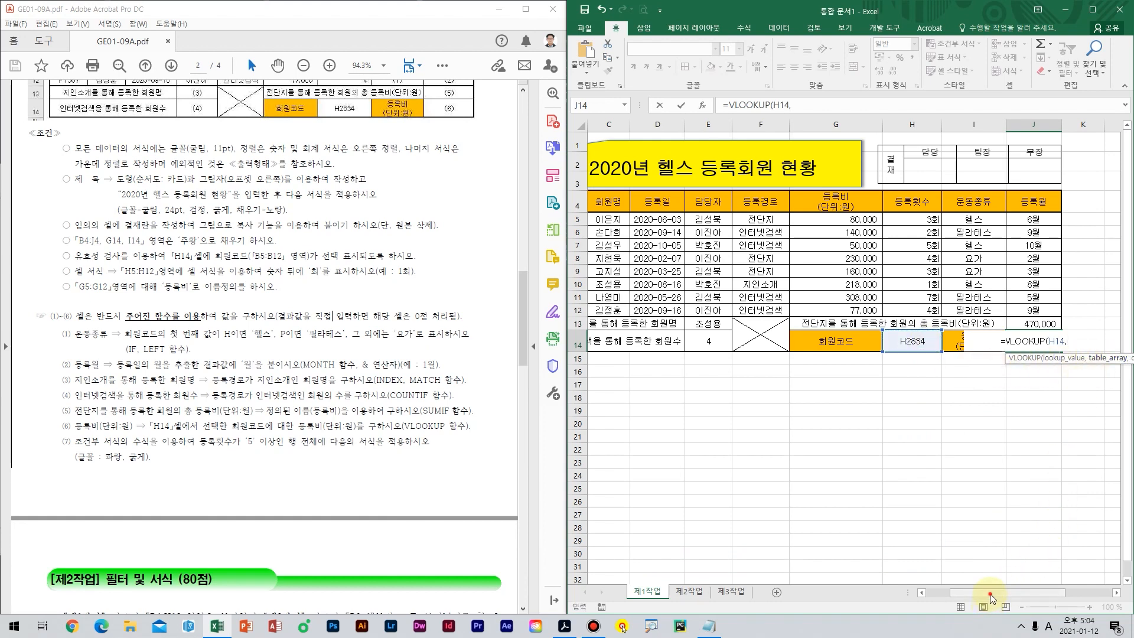
Set B5:H12 as the table range of the VLOOKUP formula in J14.
left_click_drag(990, 598, 966, 593)
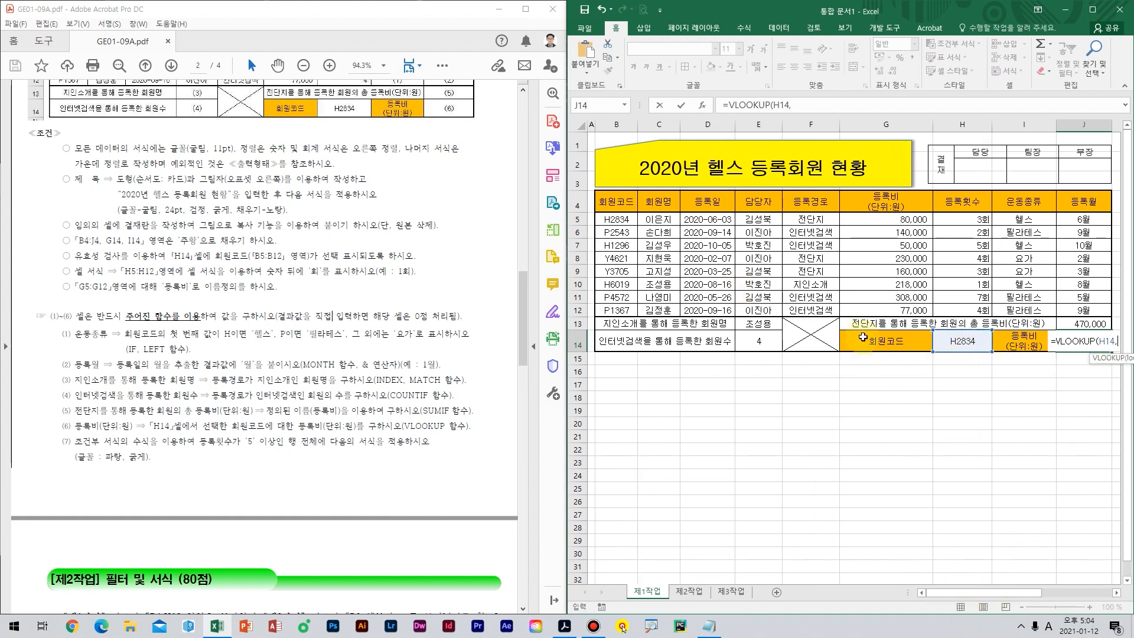
left_click(611, 219)
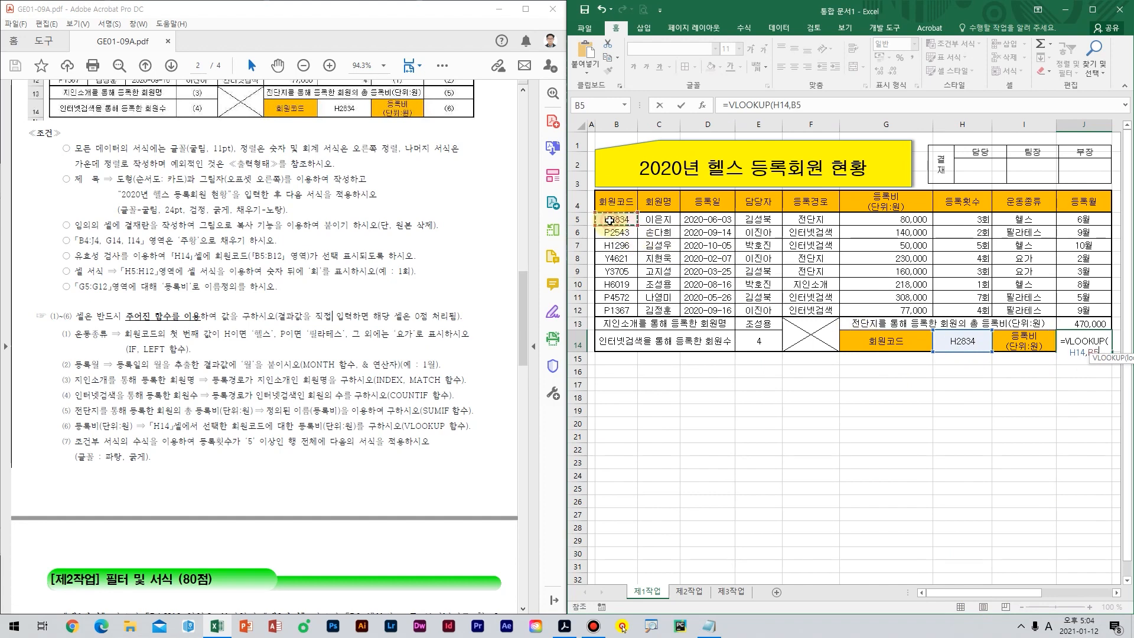
left_click_drag(610, 220, 970, 332)
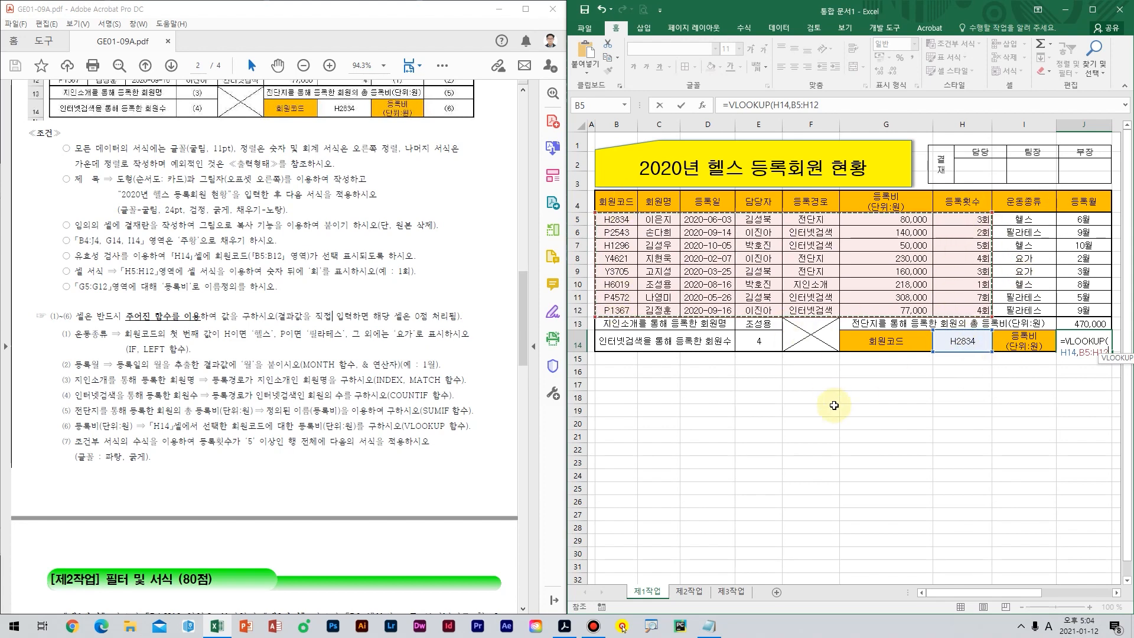
type(",")
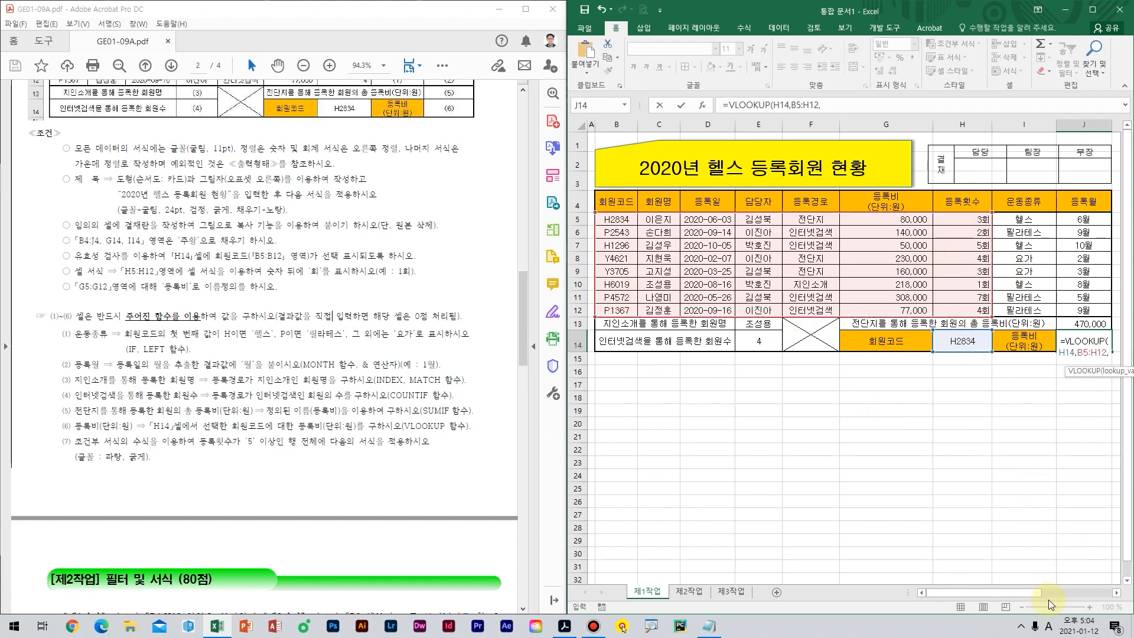
left_click_drag(1048, 593, 1093, 593)
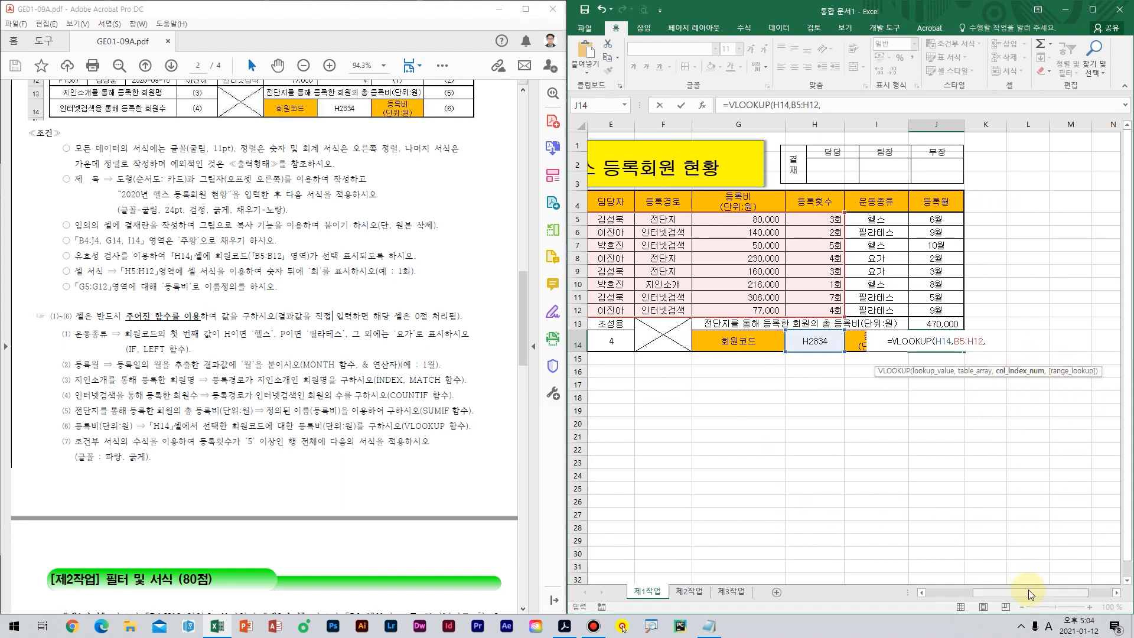
left_click_drag(1029, 589, 981, 583)
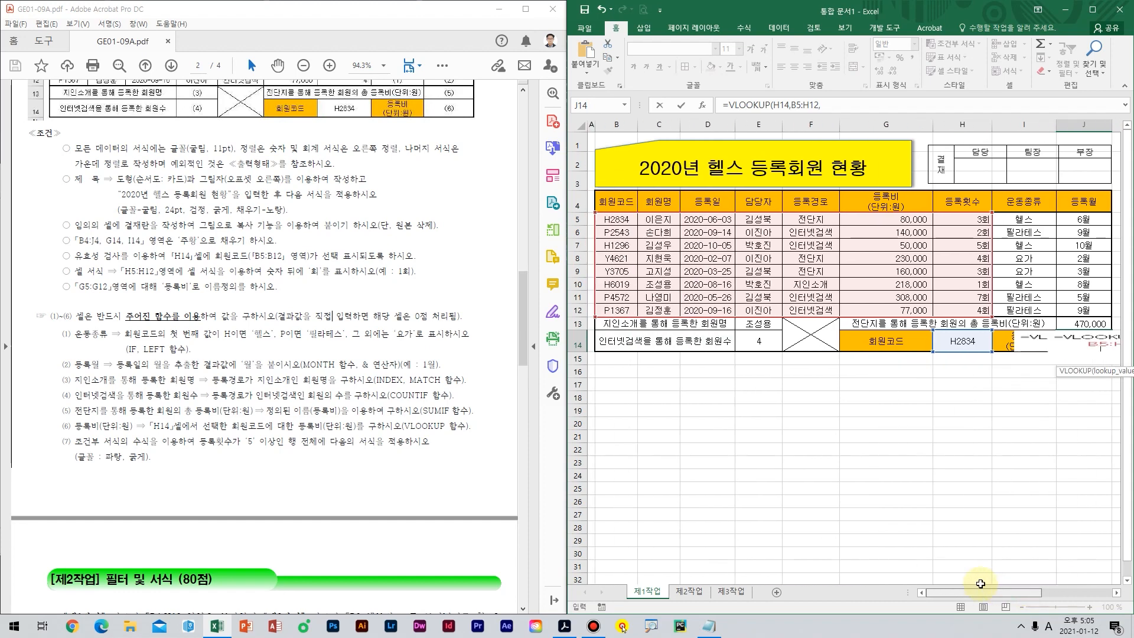
left_click_drag(637, 224, 590, 277)
left_click_drag(649, 239, 680, 275)
mouse_move(699, 224)
left_mouse_down()
mouse_move(722, 242)
mouse_move(708, 289)
left_mouse_up()
mouse_move(760, 239)
left_mouse_down()
mouse_move(746, 267)
mouse_move(783, 273)
left_mouse_up()
mouse_move(779, 251)
left_mouse_down()
mouse_move(752, 298)
mouse_move(765, 292)
left_mouse_up()
left_click_drag(778, 241, 810, 235)
mouse_move(882, 225)
left_mouse_down()
mouse_move(868, 278)
mouse_move(859, 259)
left_mouse_up()
left_click_drag(968, 227, 1004, 277)
left_click_drag(827, 168, 937, 324)
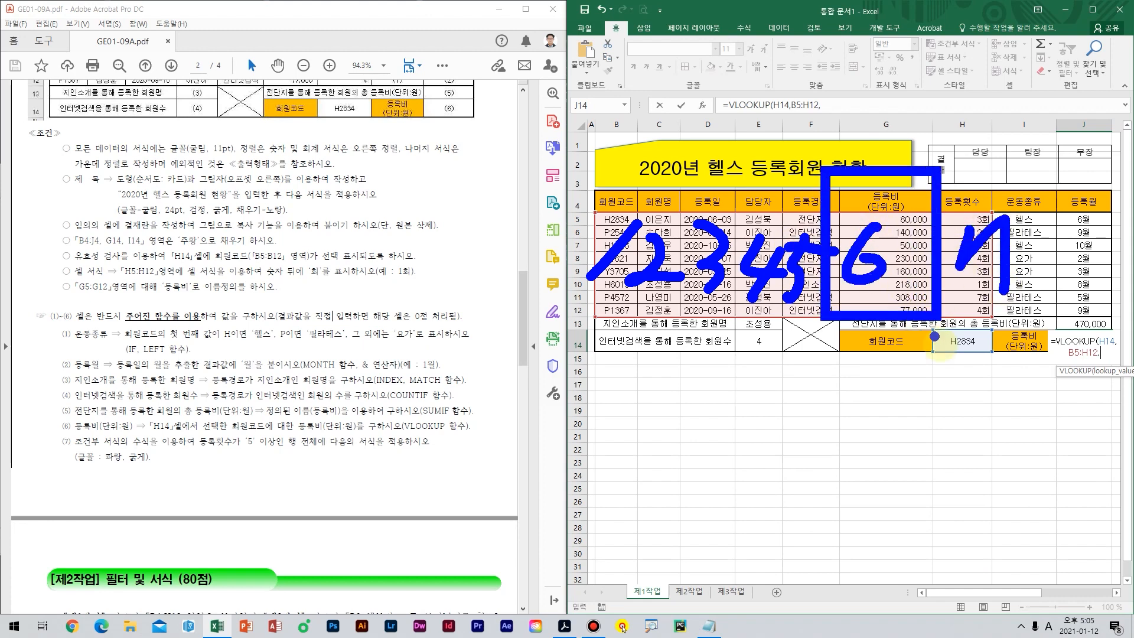
key("Escape")
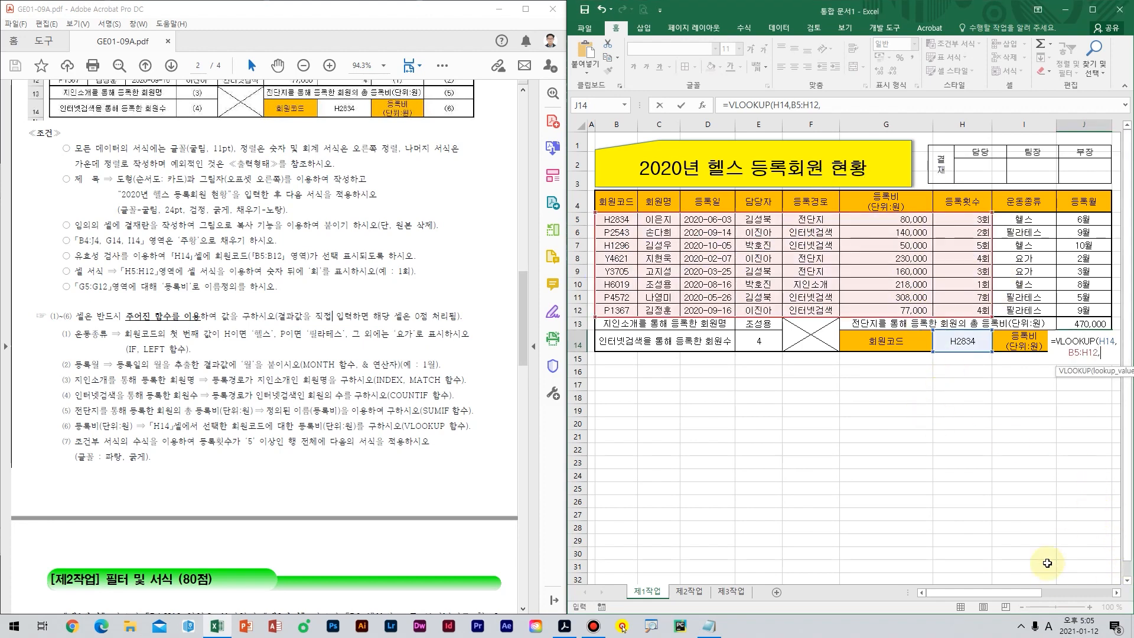
Complete the VLOOKUP formula in J14 with column number 6 and match type 0, and apply the comma number style to the cell.
left_click_drag(1022, 596, 1061, 593)
type("6,m")
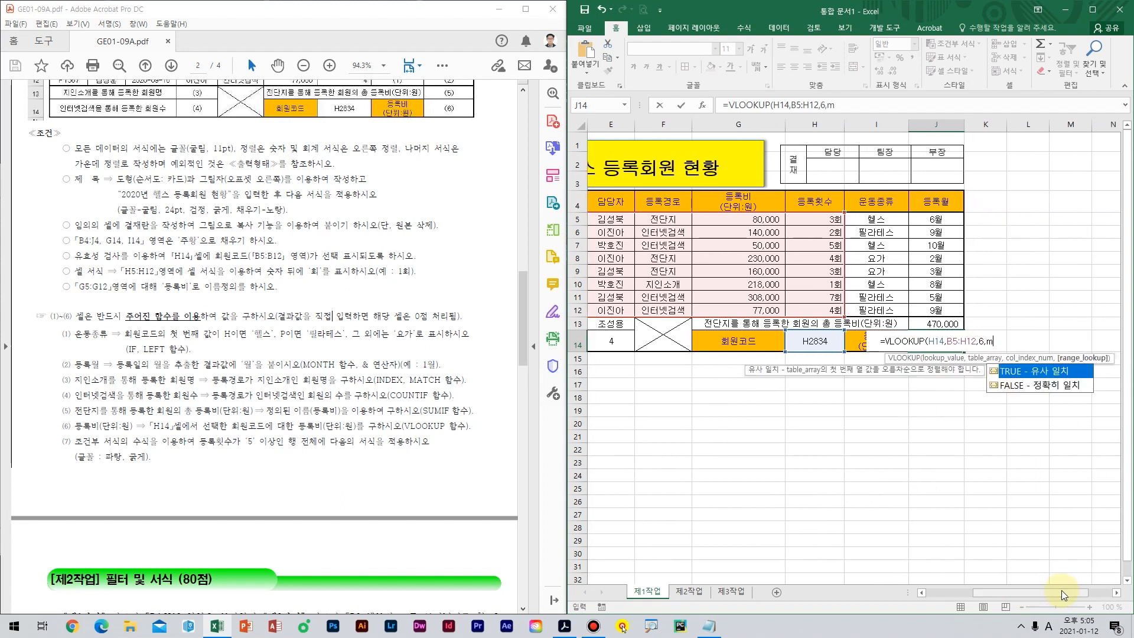
key("BackSpace")
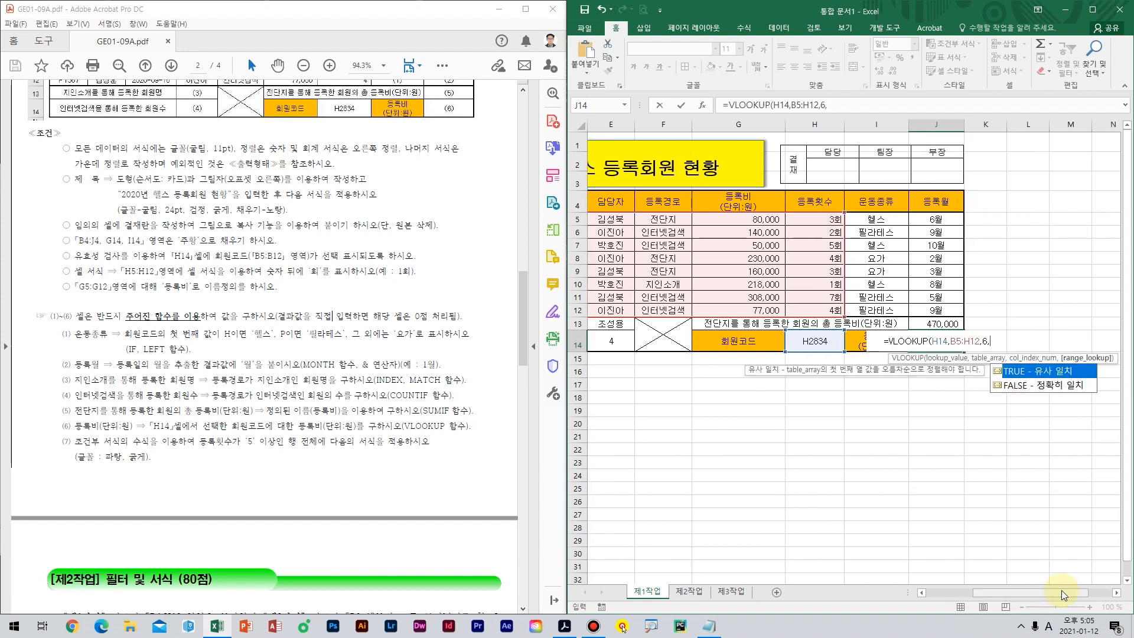
type("0")
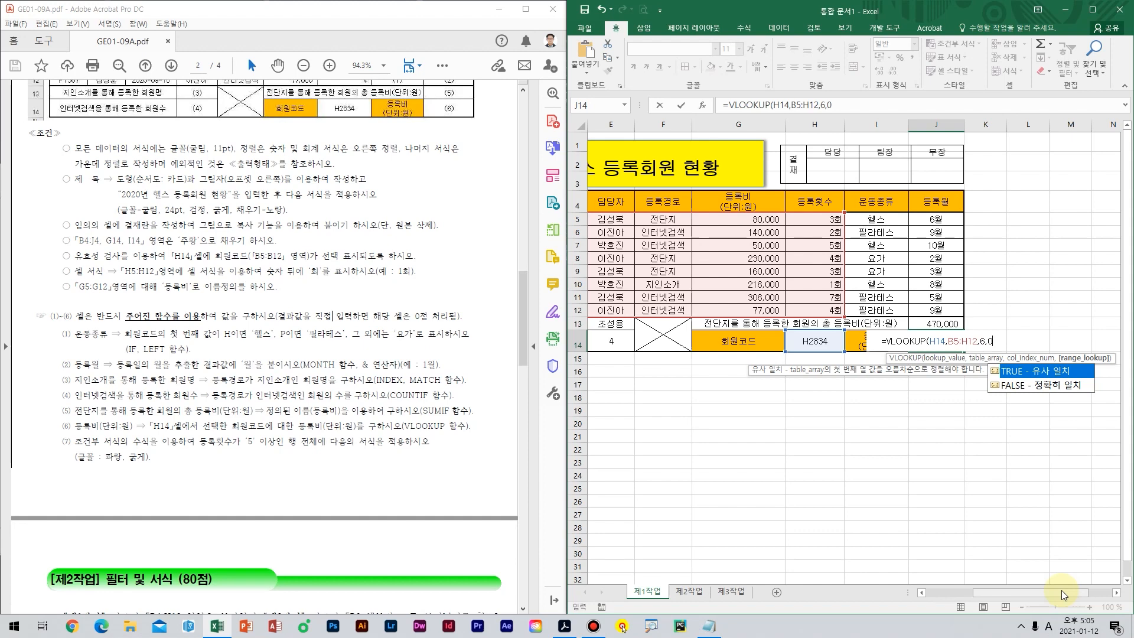
type(")")
key("Return")
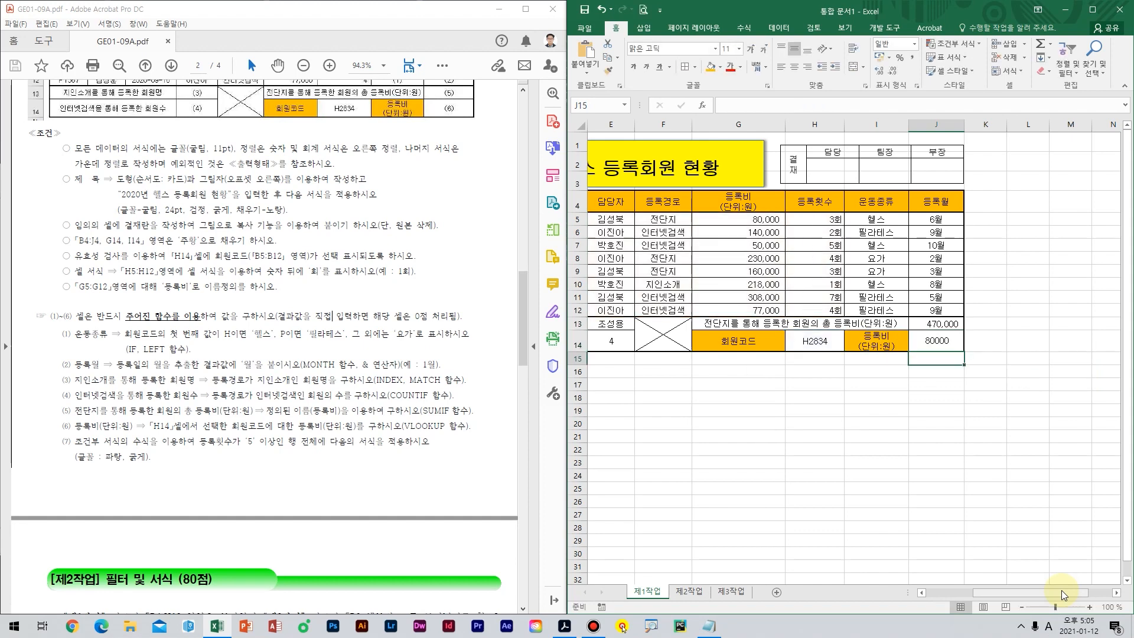
key("Up")
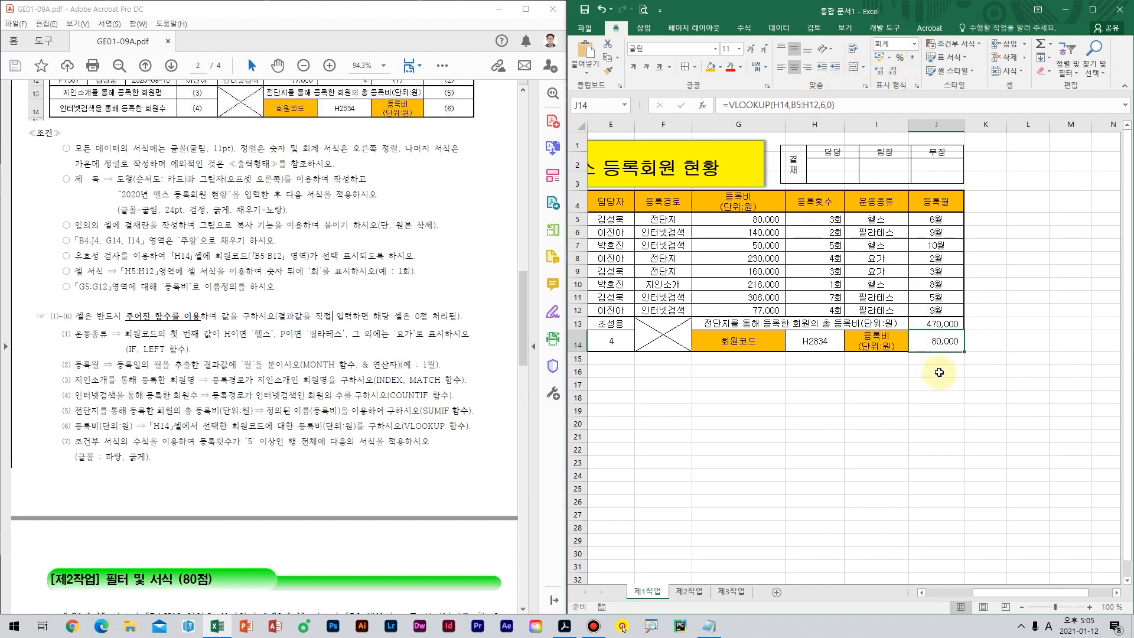
left_click_drag(1022, 592, 975, 593)
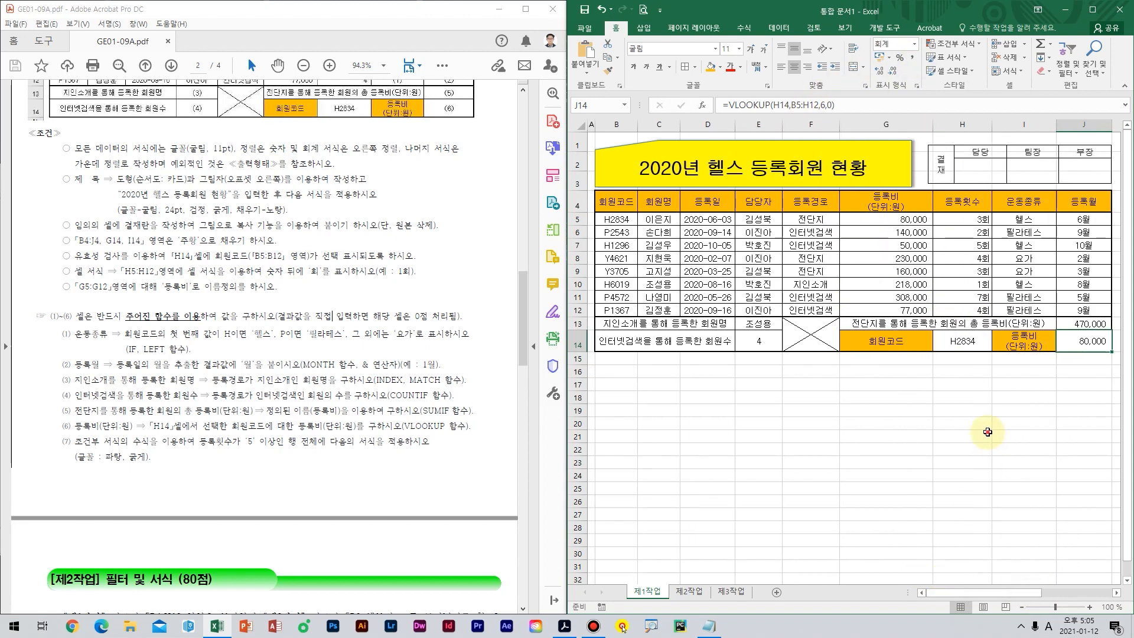
left_click(988, 432)
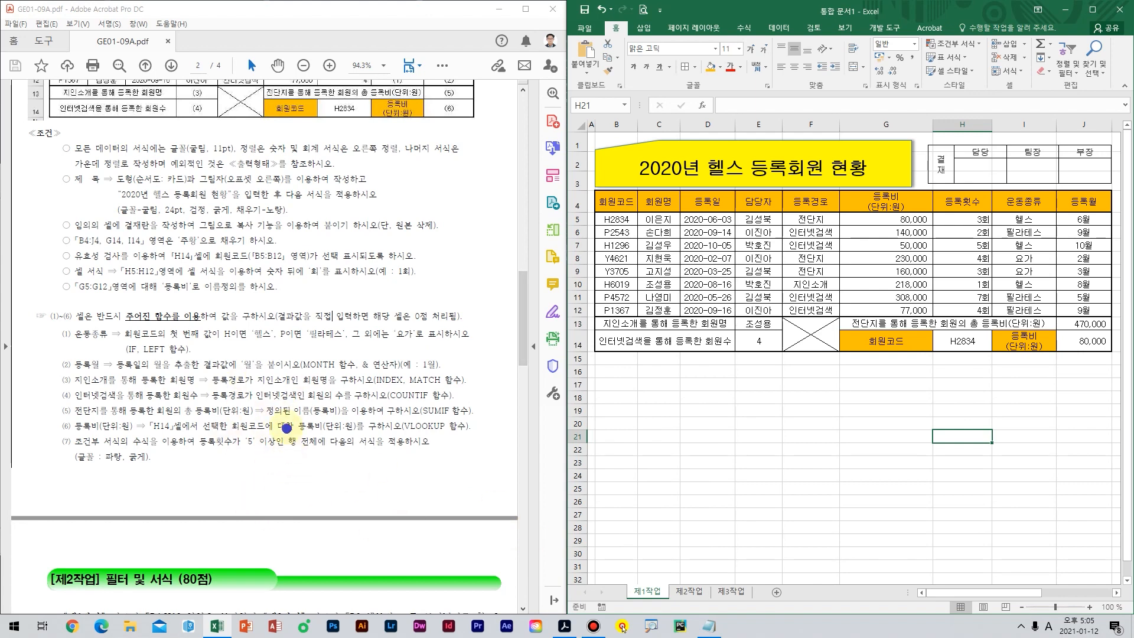
mouse_move(270, 425)
left_mouse_down()
mouse_move(322, 462)
mouse_move(348, 465)
left_mouse_up()
mouse_move(637, 381)
left_mouse_down()
mouse_move(653, 484)
mouse_move(623, 487)
left_mouse_up()
mouse_move(764, 411)
left_mouse_down()
mouse_move(738, 450)
mouse_move(795, 464)
left_mouse_up()
left_click_drag(775, 444, 751, 499)
left_click_drag(841, 435, 843, 438)
left_click_drag(844, 488, 846, 491)
left_click_drag(868, 439, 944, 437)
mouse_move(916, 440)
left_mouse_down()
mouse_move(919, 514)
mouse_move(879, 497)
left_mouse_up()
left_click_drag(1007, 435, 1000, 522)
left_click_drag(1017, 456, 1099, 503)
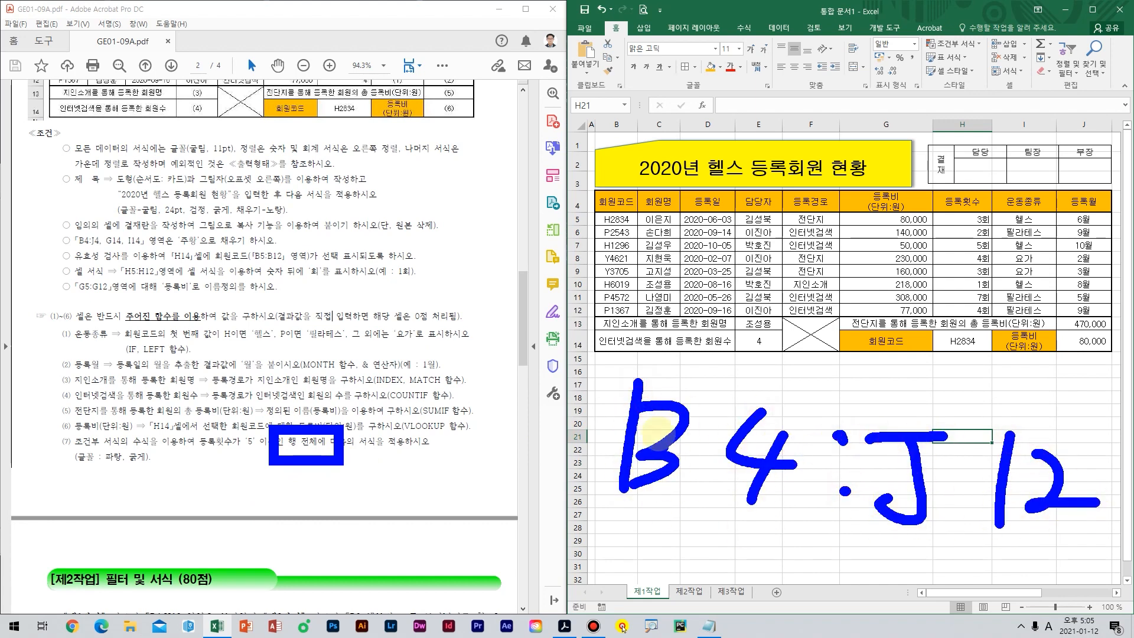
left_click_drag(584, 338, 1131, 557)
mouse_move(306, 464)
left_mouse_down()
mouse_move(305, 511)
mouse_move(594, 509)
mouse_move(621, 536)
left_mouse_up()
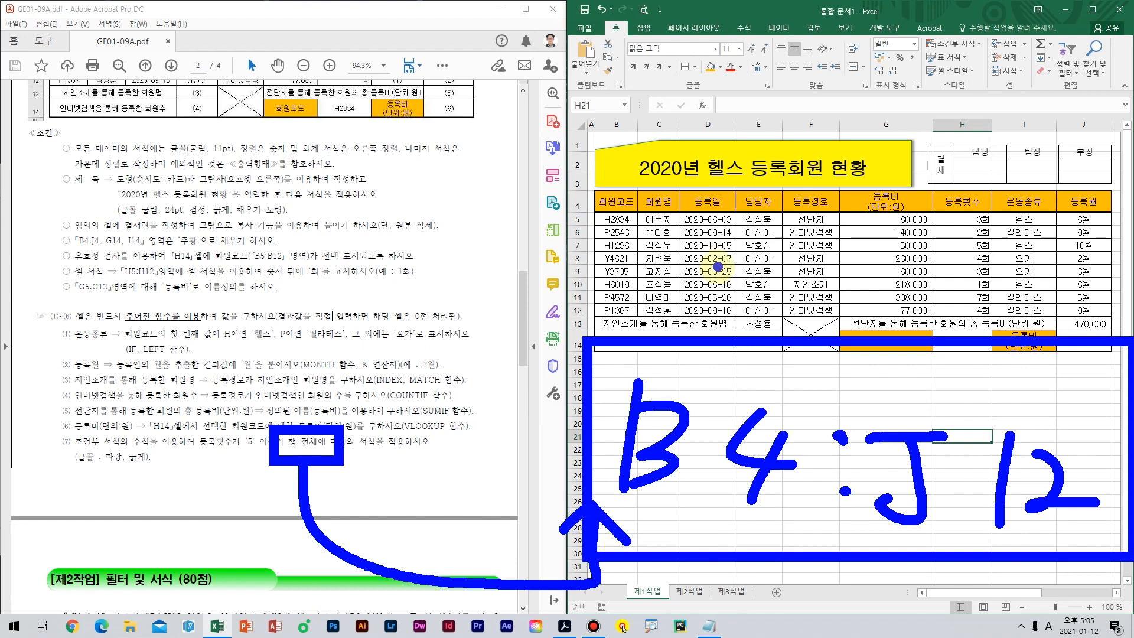
key("Escape")
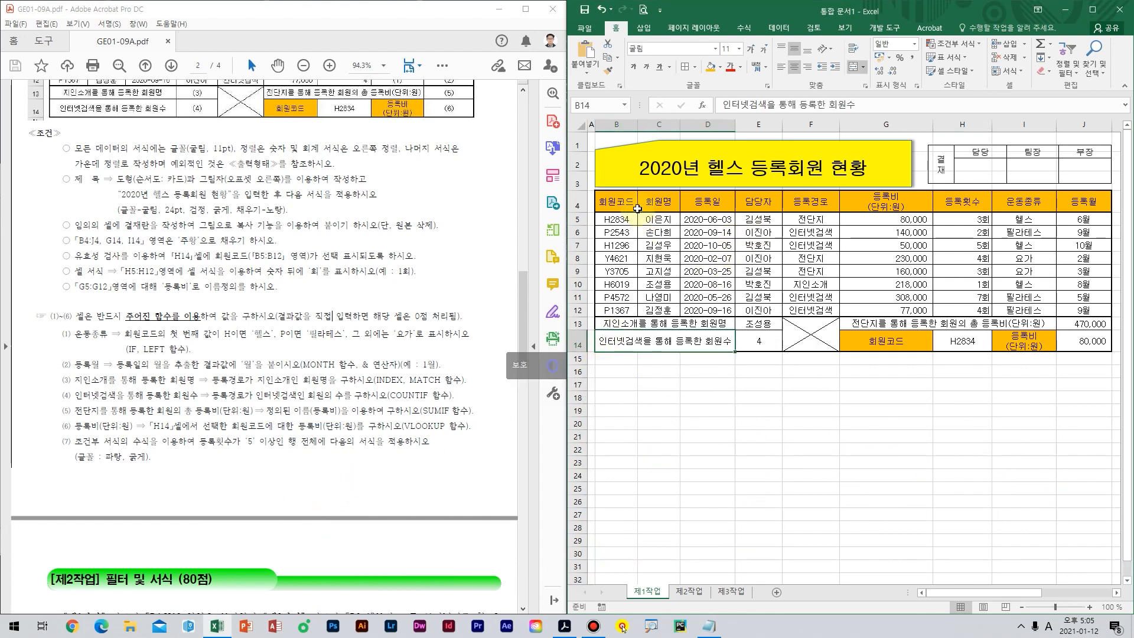
Start a new formula-based conditional formatting rule for B4:J12 with the condition =$H5>=5.
mouse_move(626, 207)
left_mouse_down()
mouse_move(1037, 272)
mouse_move(1090, 313)
left_mouse_up()
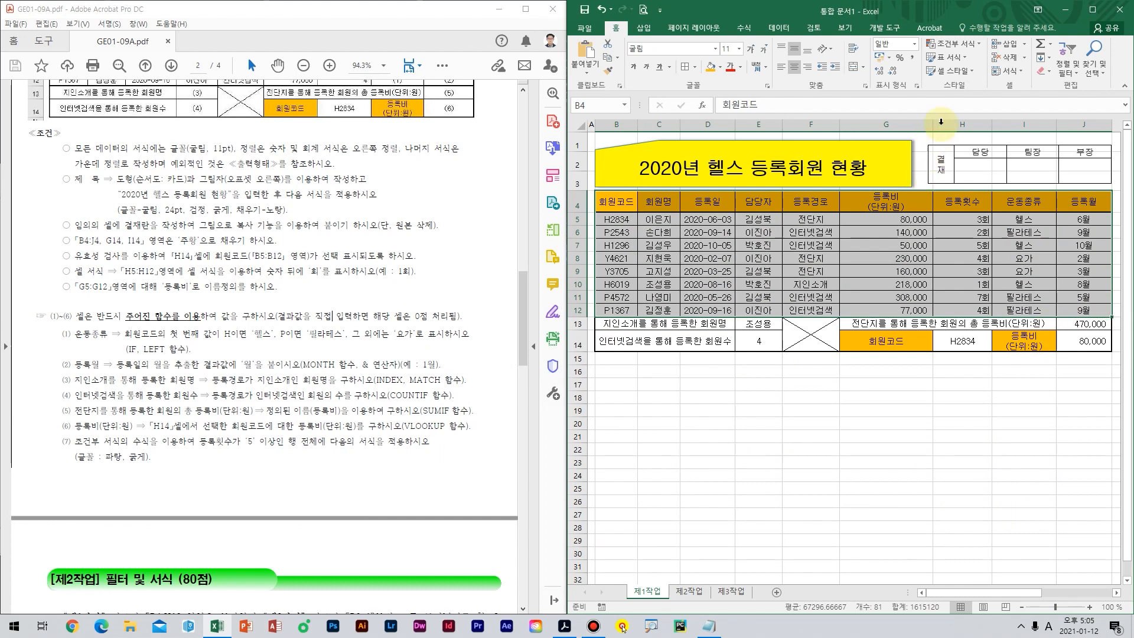
left_click(952, 43)
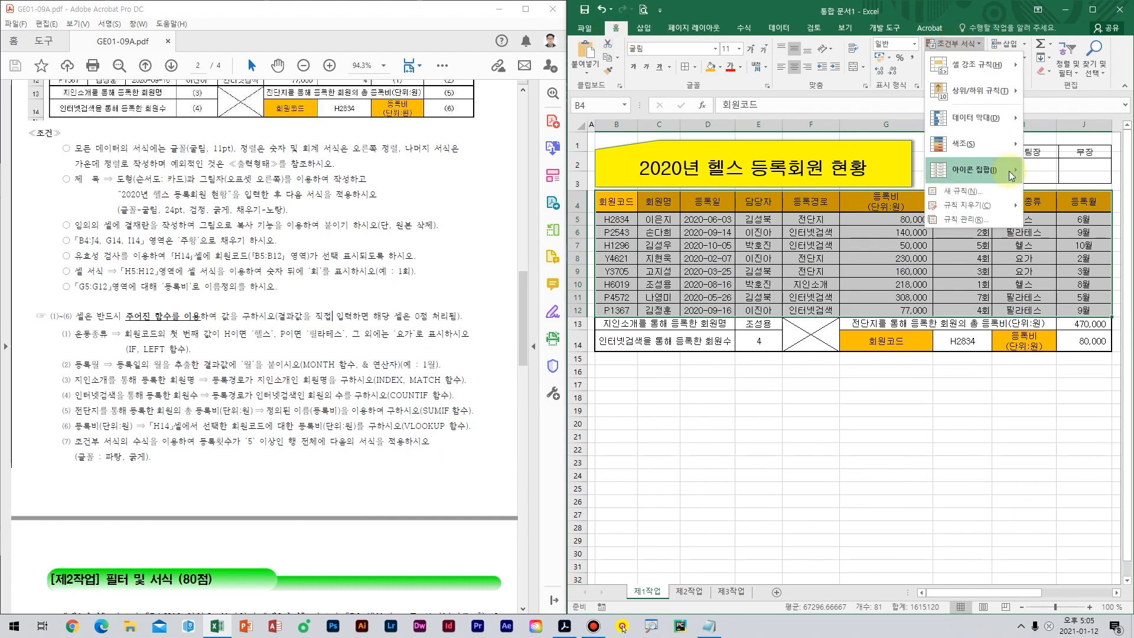
left_click(956, 176)
left_click(674, 328)
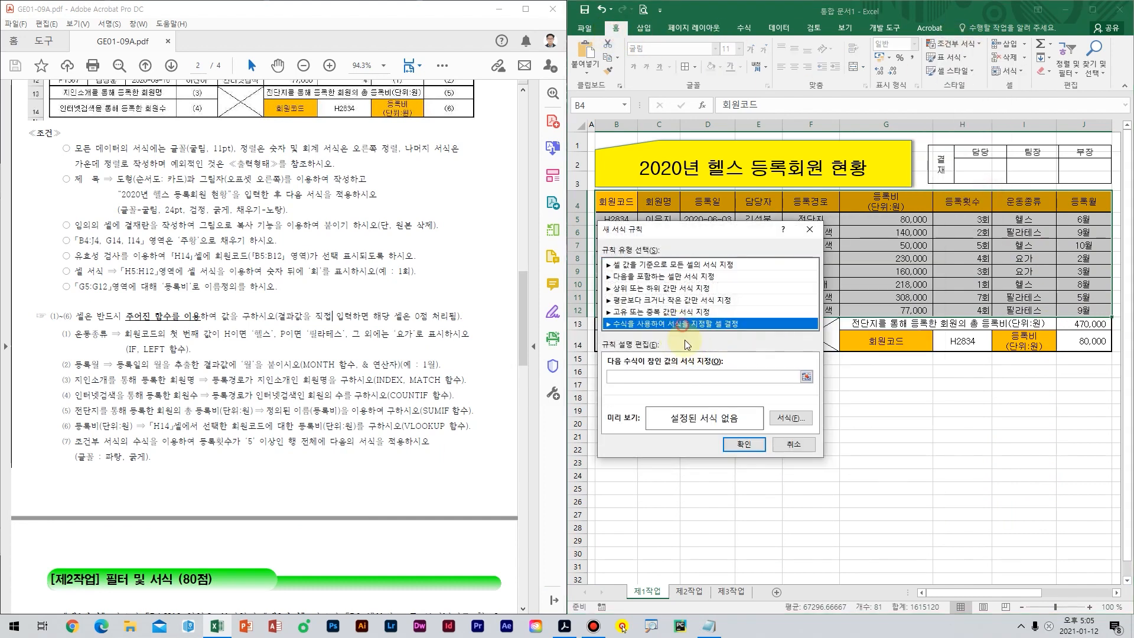
left_click_drag(703, 226, 724, 358)
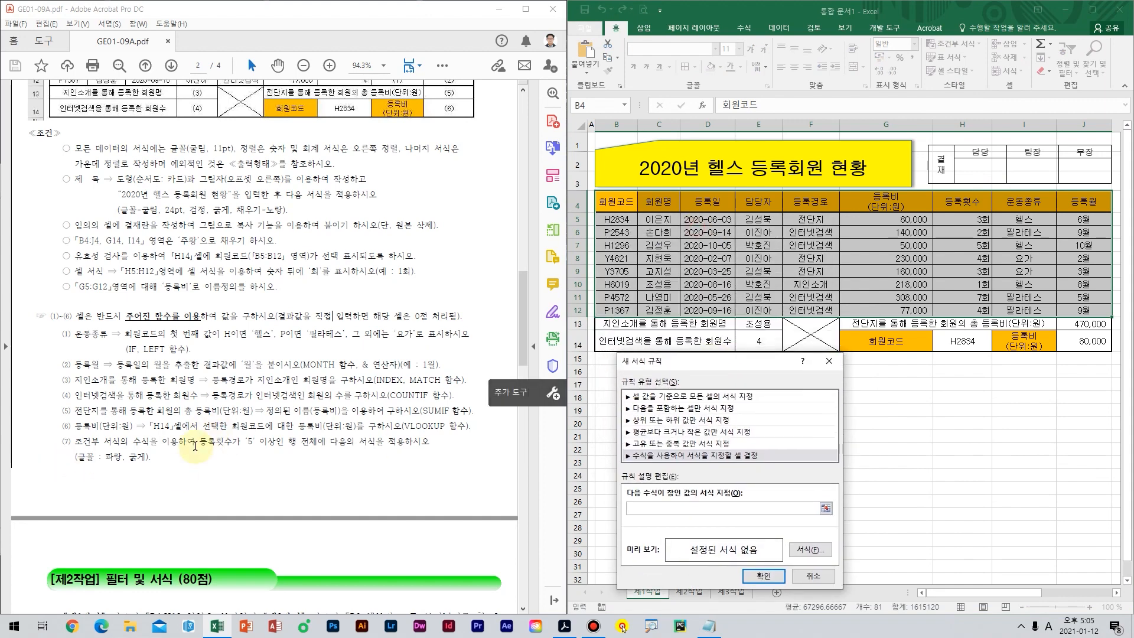
left_click(979, 220)
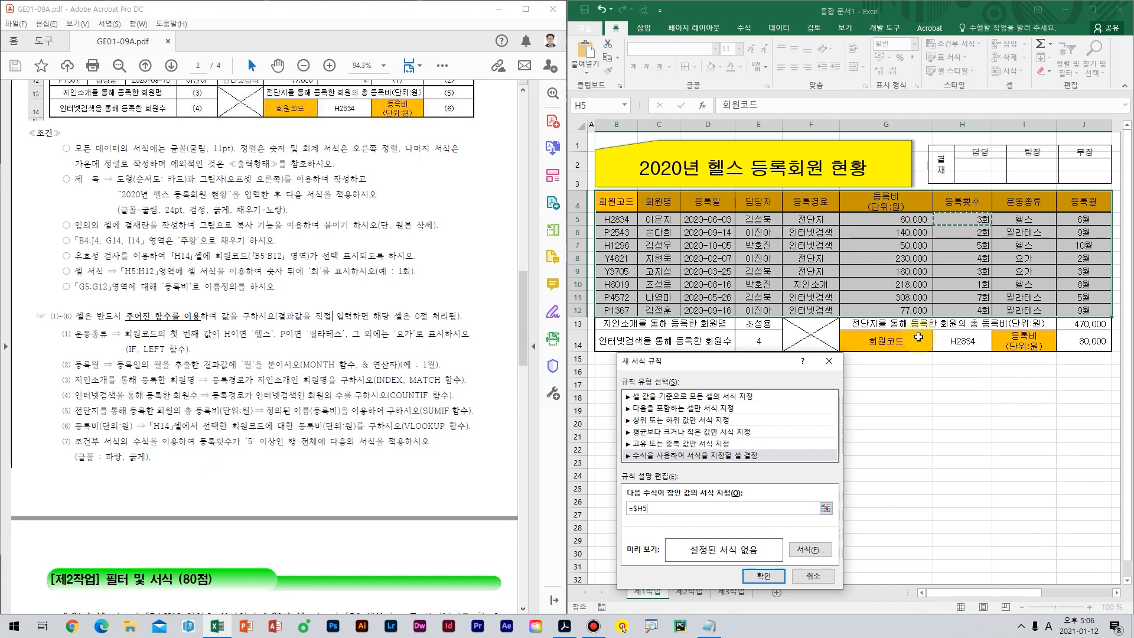
left_click_drag(723, 367, 748, 178)
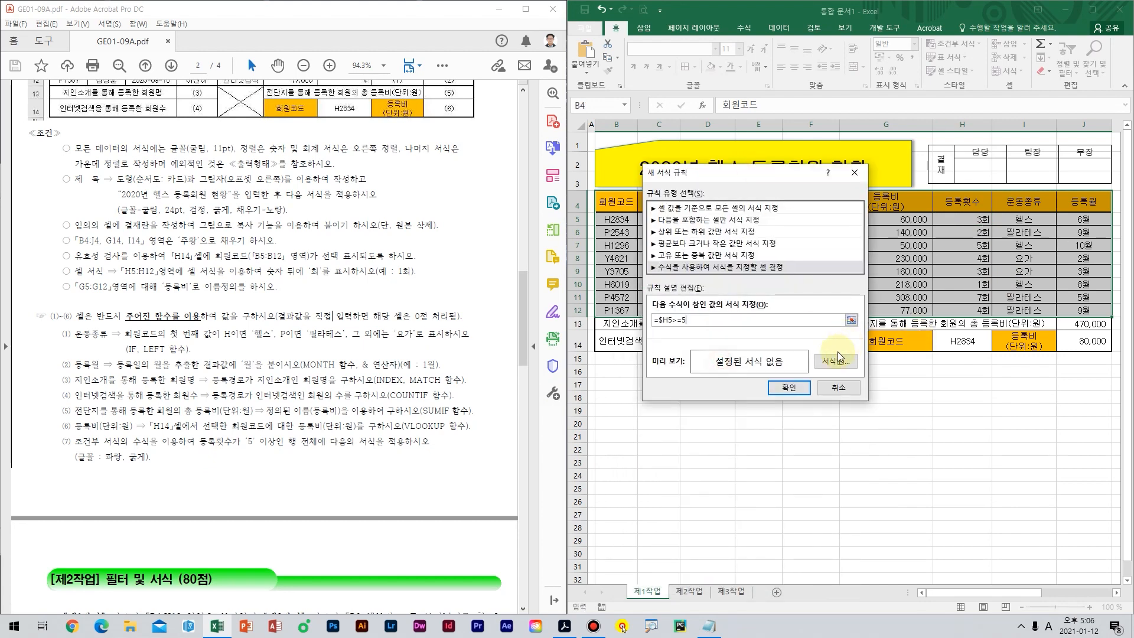
Give the new conditional formatting rule a blue, bold font and apply it to the range.
left_click(834, 363)
left_click(813, 303)
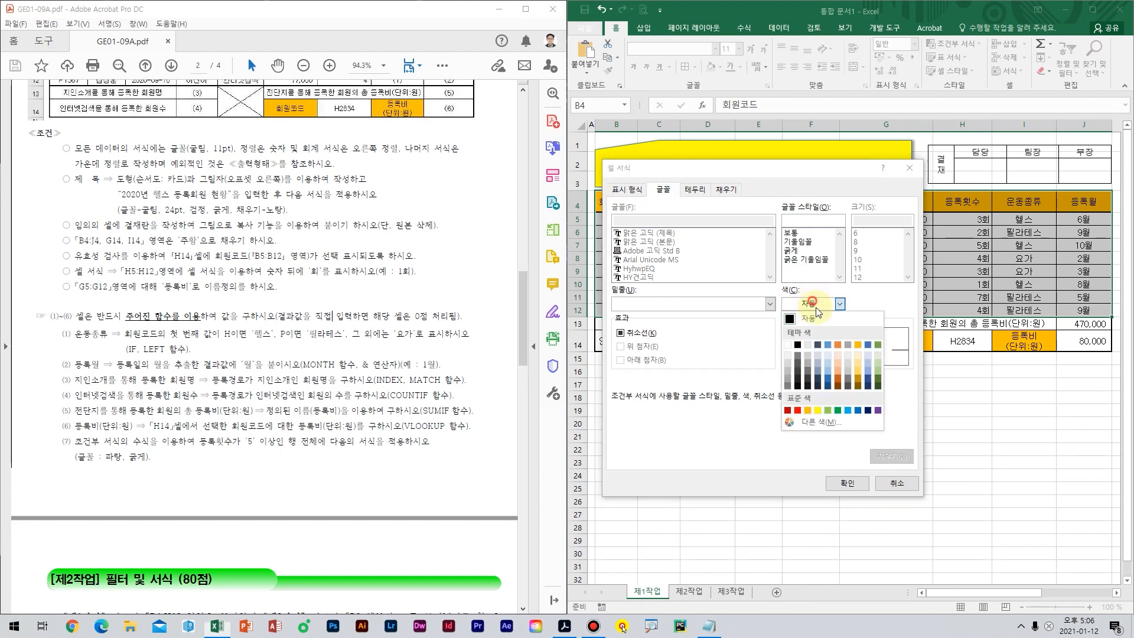
left_click(858, 410)
left_click(790, 250)
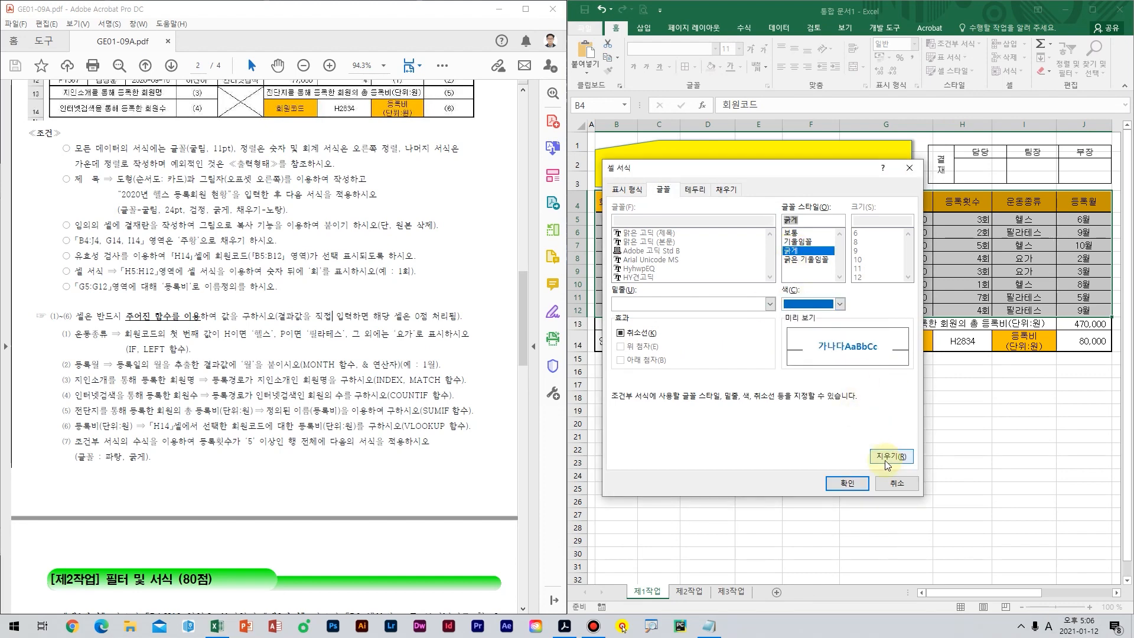
left_click(846, 483)
left_click(789, 388)
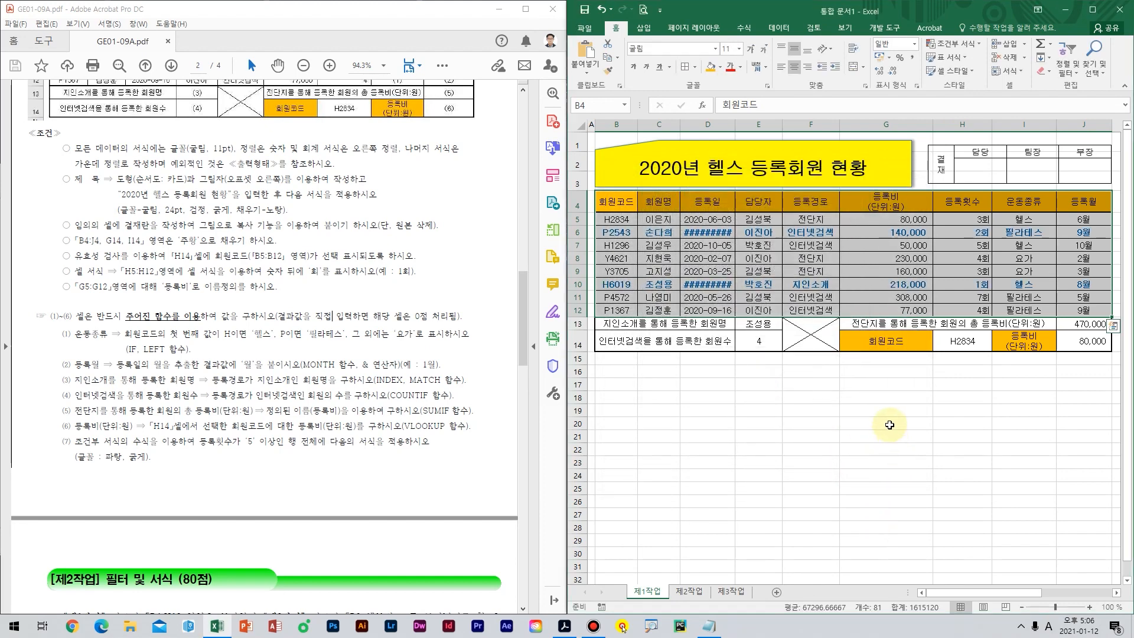
left_click(886, 423)
left_click(767, 280)
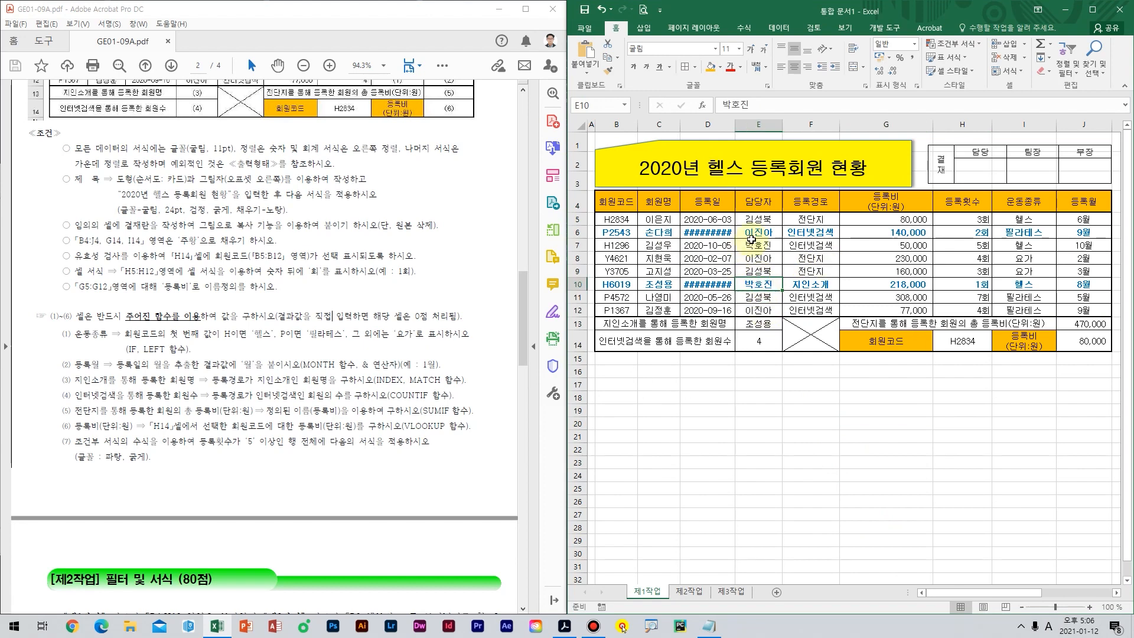
Autofit column D to its dates and adjust the widths of columns G to J on the 제1작업 sheet.
double_click(735, 129)
left_click(863, 245)
left_click(913, 271)
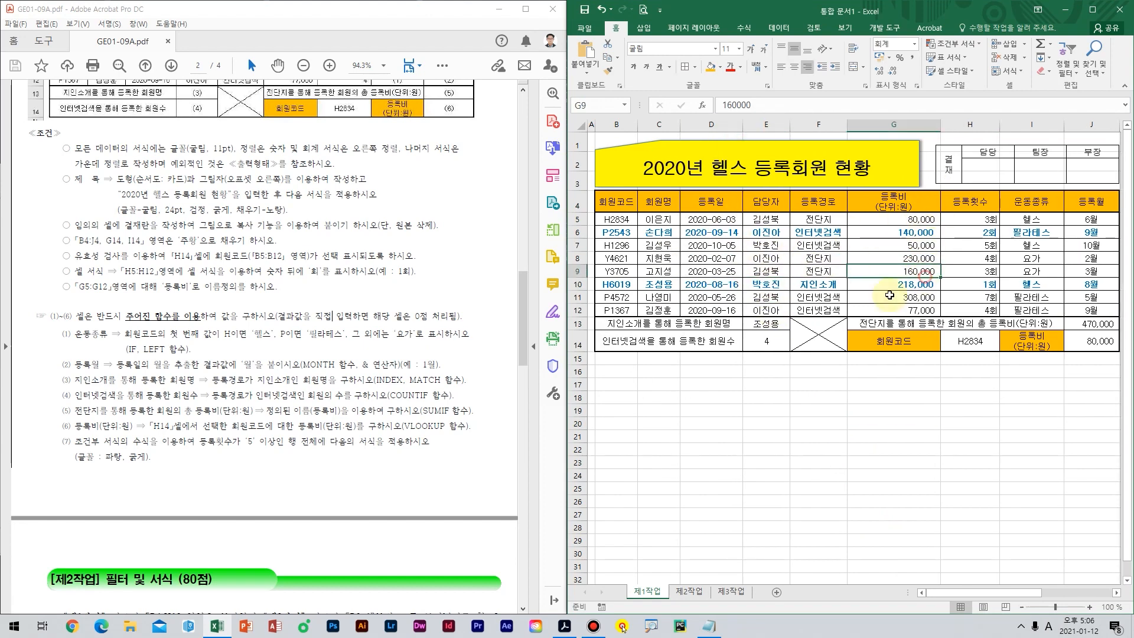
scroll(273, 231, "up", 3)
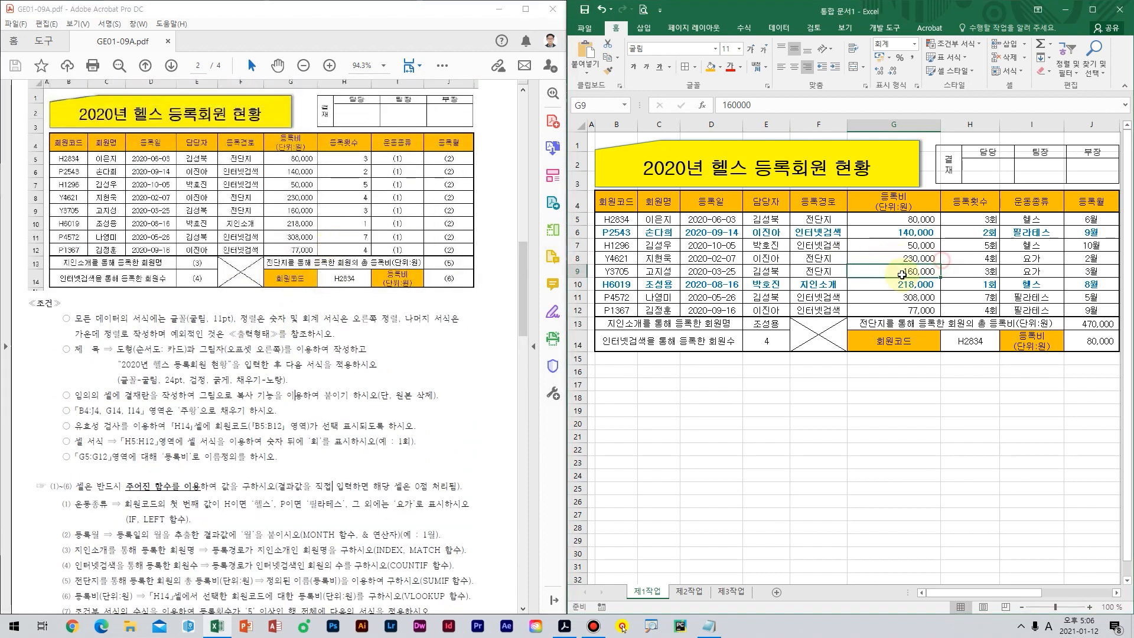
left_click(936, 193)
left_click_drag(938, 128, 1053, 126)
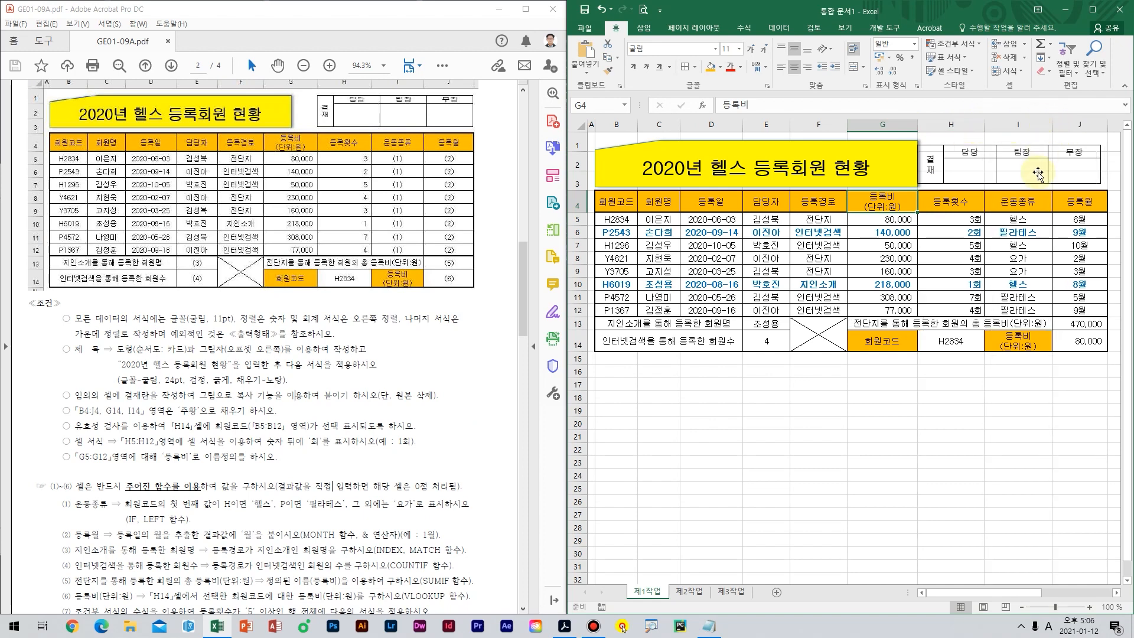
Move the 결재 approval box picture so that it lines up with the right edge of the table.
left_click(1017, 297)
left_click_drag(1076, 171, 1081, 169)
left_click(1061, 421)
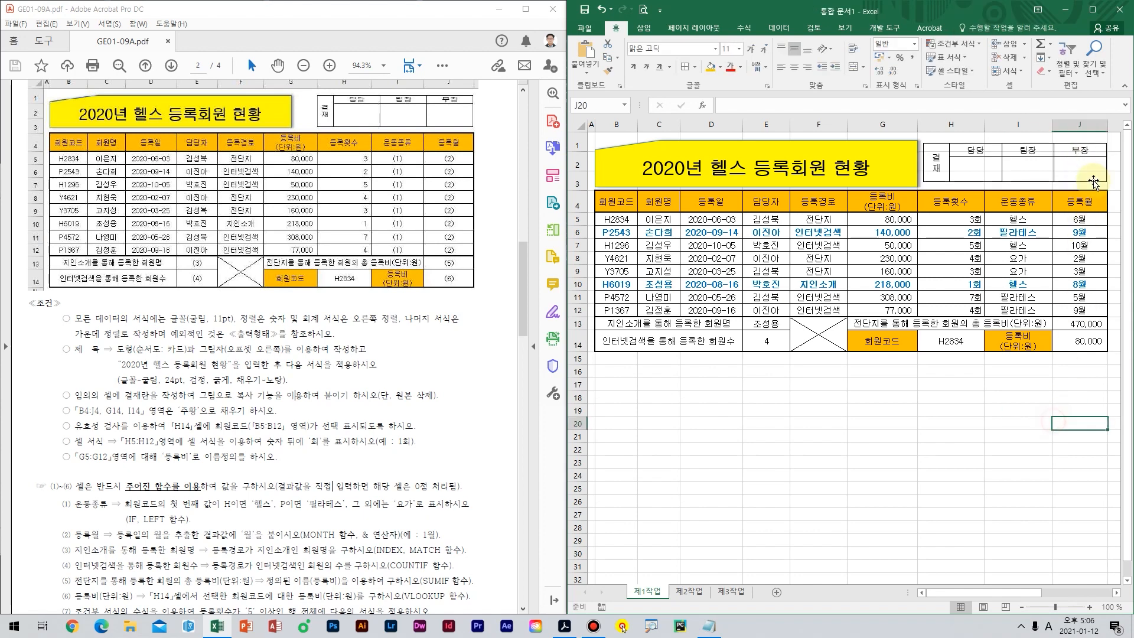
left_click(1090, 174)
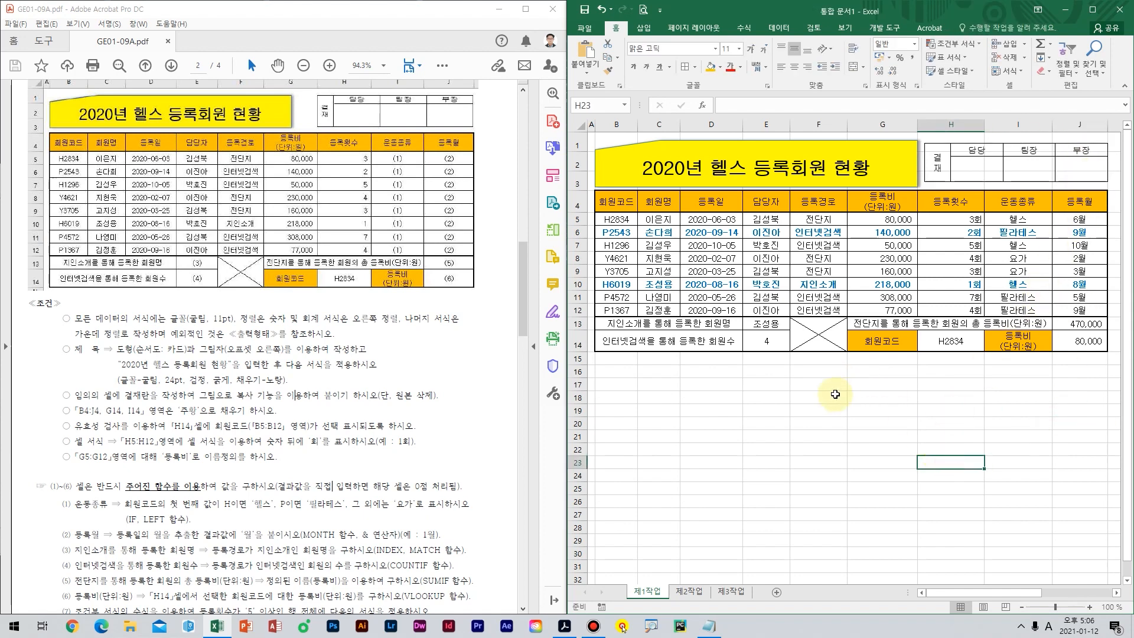
left_click(854, 401)
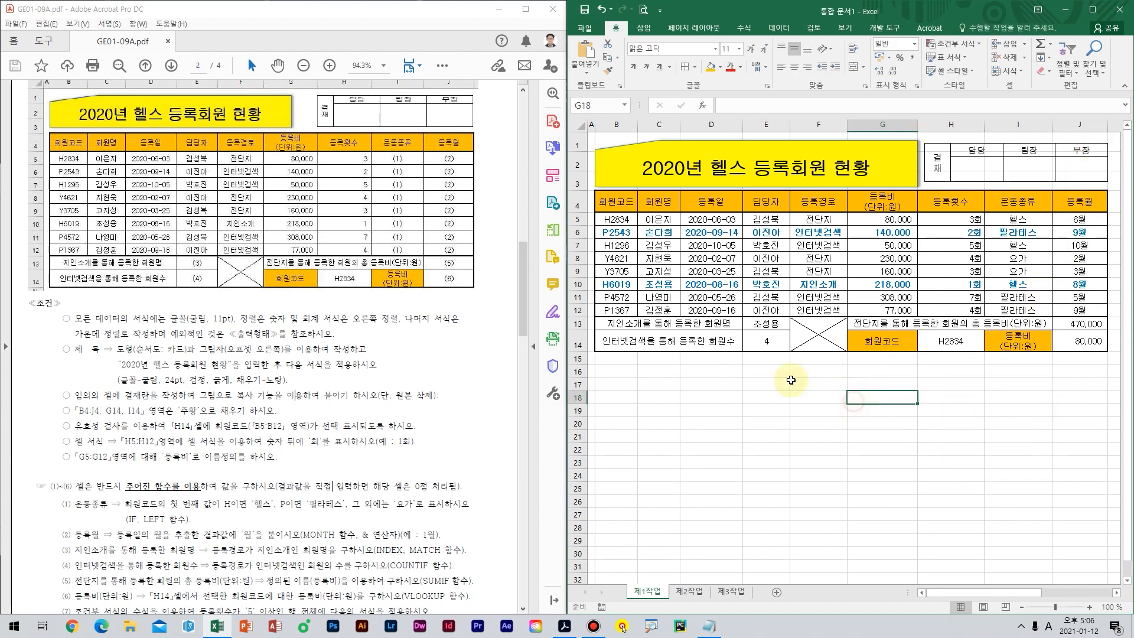
Copy B4:H12 from the 제1작업 sheet and paste it at B2 of the 제2작업 sheet, as the 제2작업 instructions in the PDF require.
left_click(306, 462)
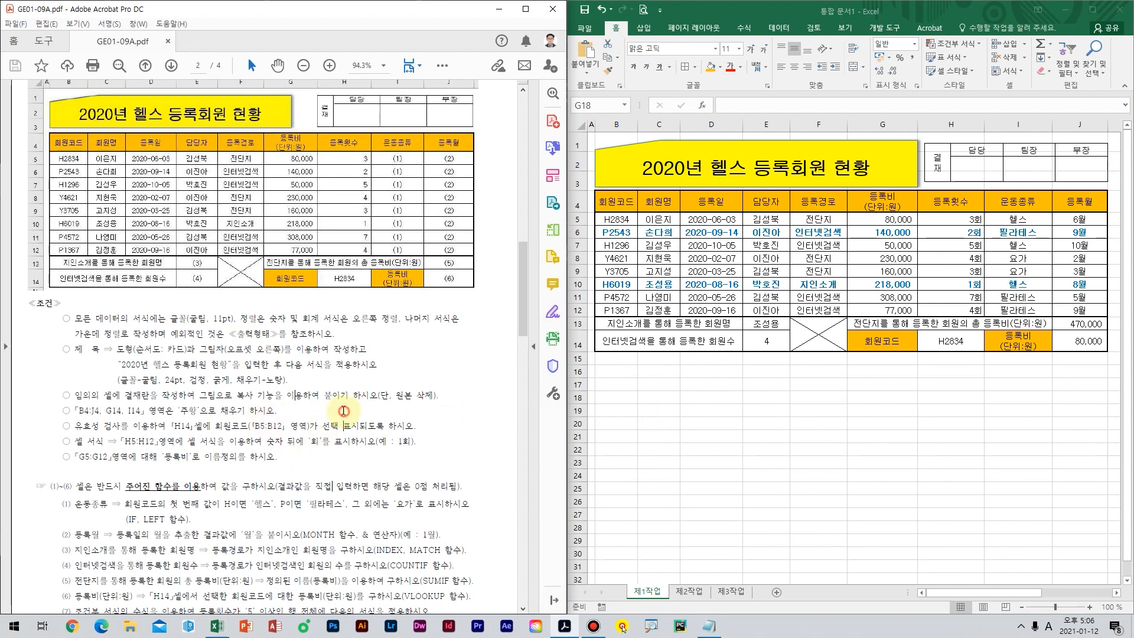
scroll(344, 411, "down", 8)
left_click(819, 396)
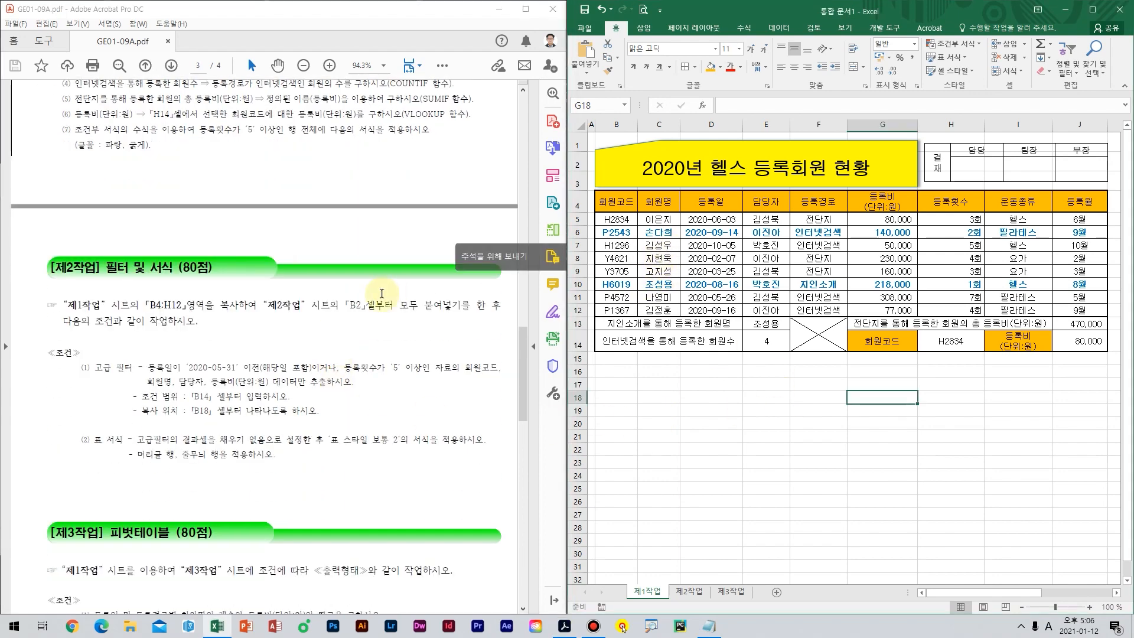
left_click(322, 364)
scroll(323, 362, "down", 1)
scroll(322, 362, "down", 2)
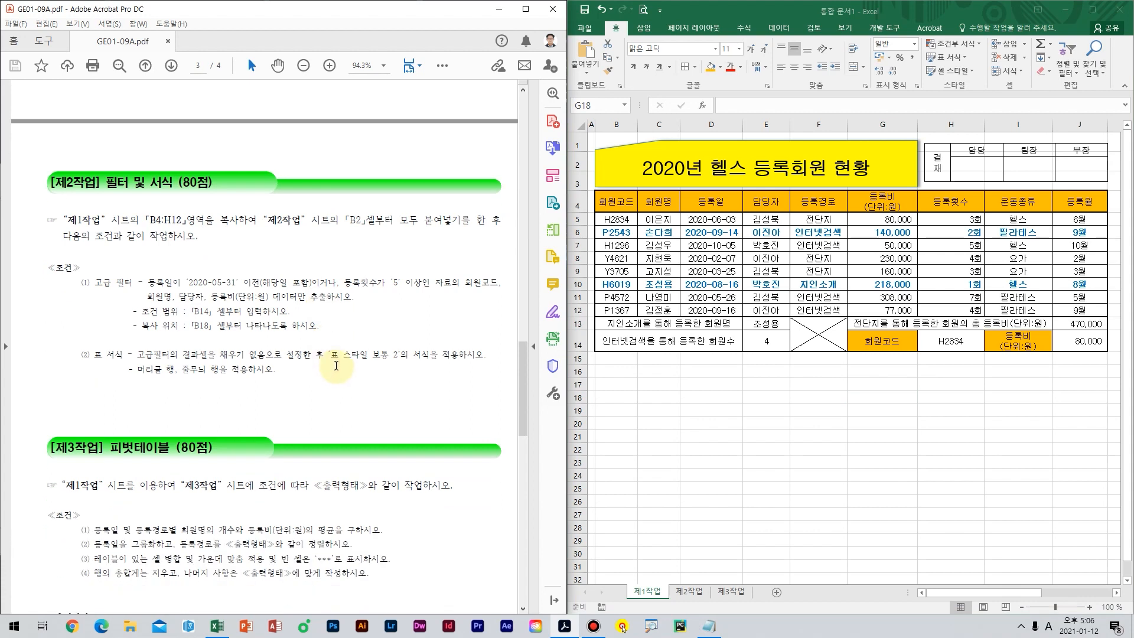
left_click_drag(616, 201, 950, 312)
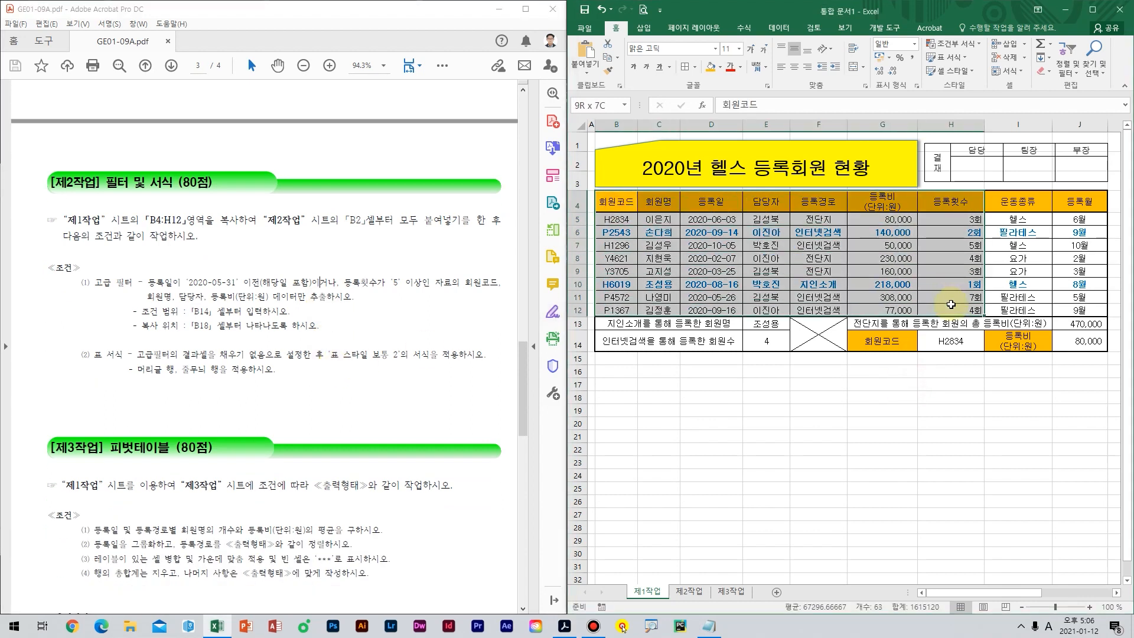
key("ctrl+c")
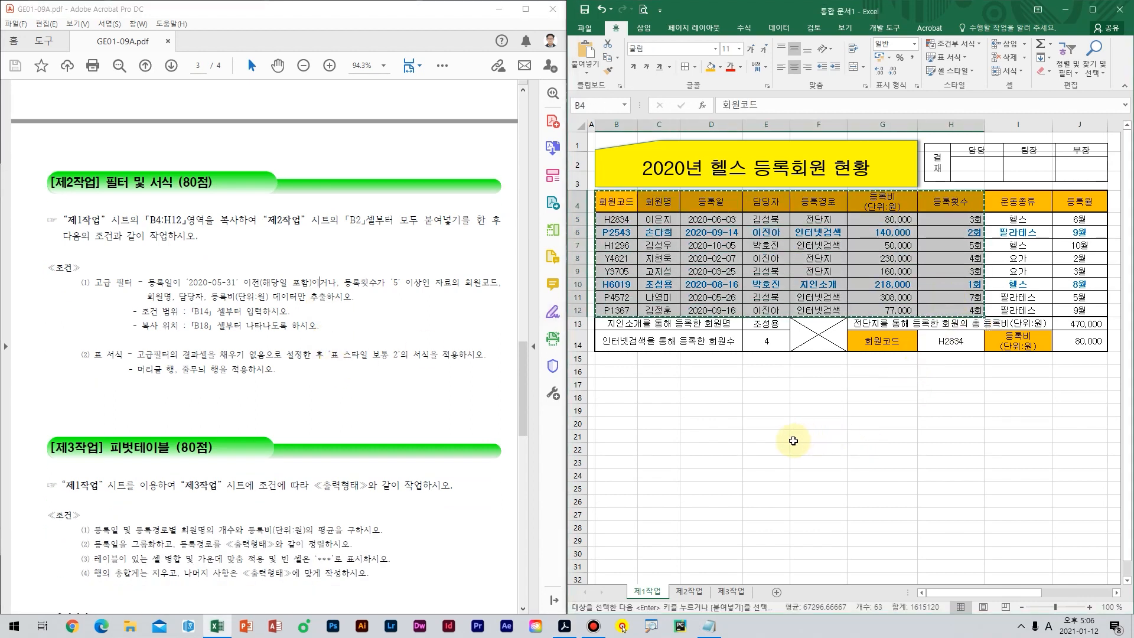
left_click(695, 592)
left_click(786, 269)
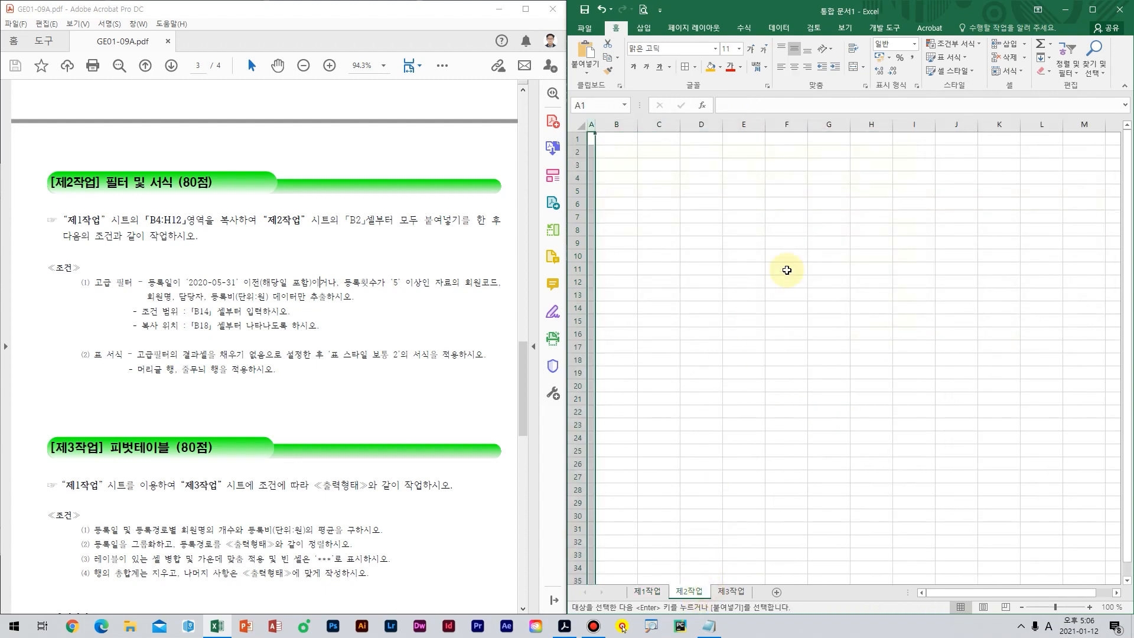
left_click(616, 152)
key("ctrl+v")
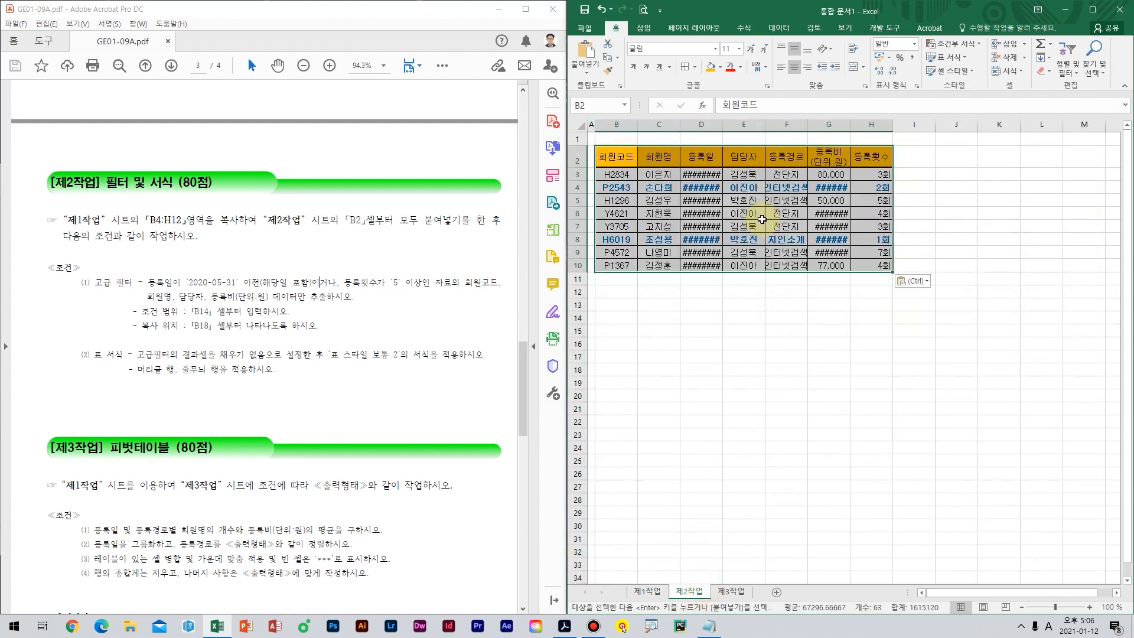
Autofit columns D, G and F and widen columns C and E of the pasted table on the 제2작업 sheet.
left_click(777, 339)
double_click(722, 124)
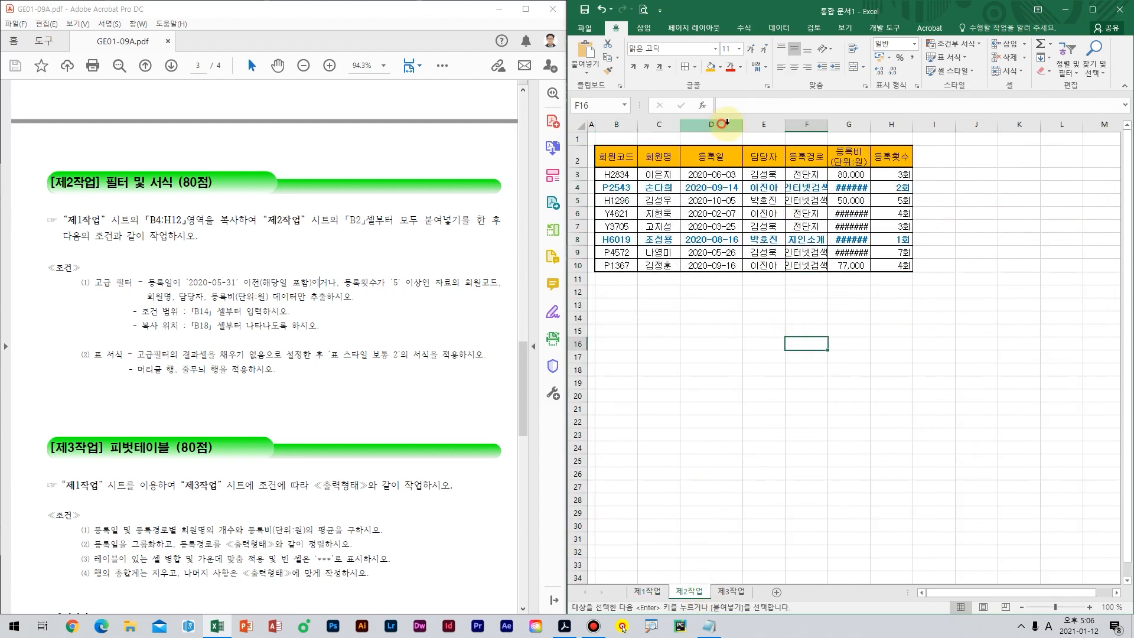
left_click(856, 124)
double_click(870, 124)
left_click(987, 187)
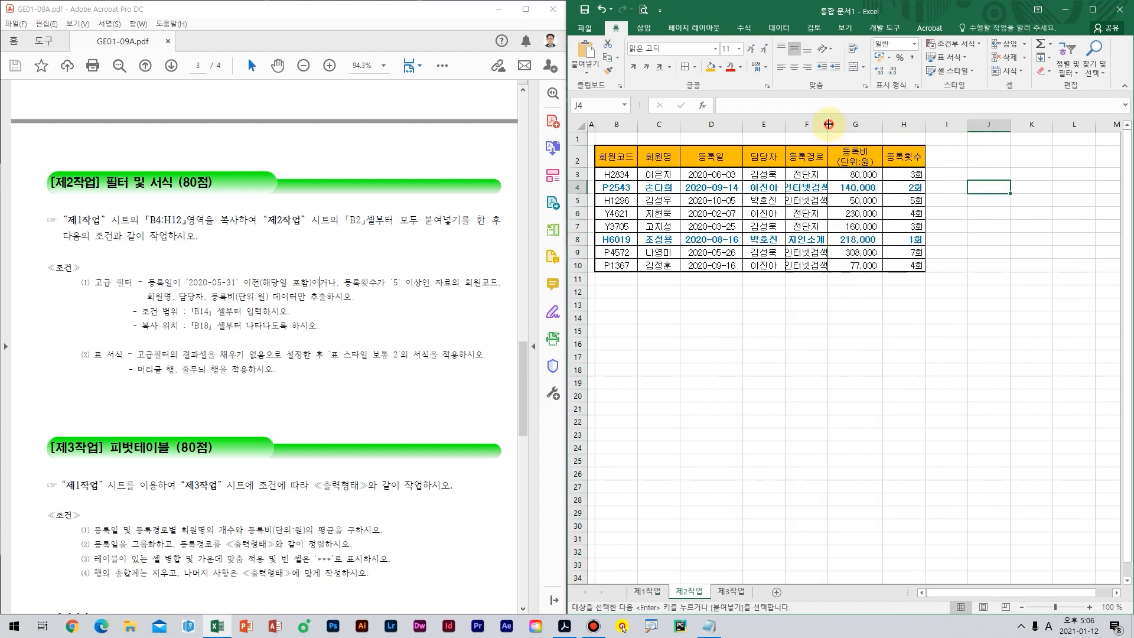
double_click(828, 124)
double_click(785, 124)
left_click(802, 124)
left_click(807, 188)
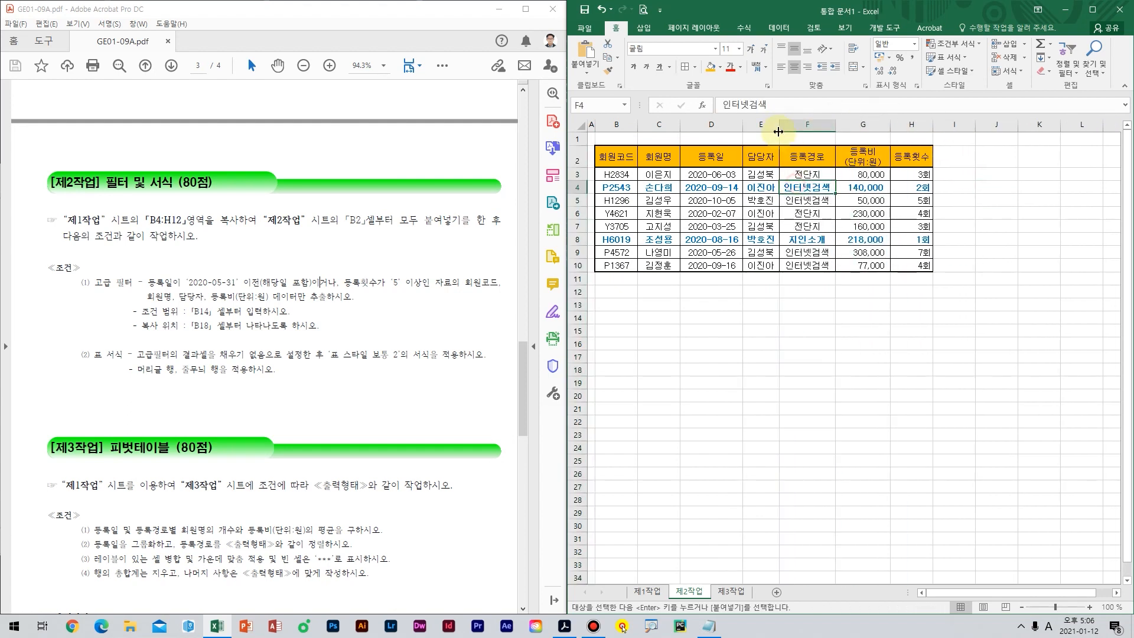
left_click_drag(779, 126, 751, 126)
left_click_drag(681, 128, 691, 127)
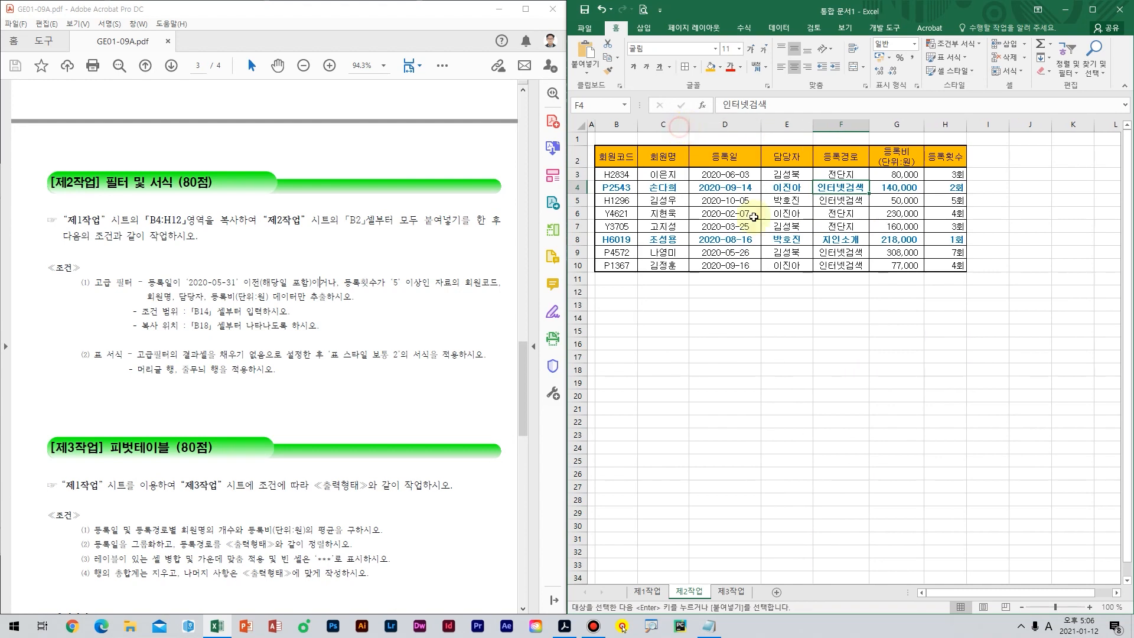
left_click(784, 341)
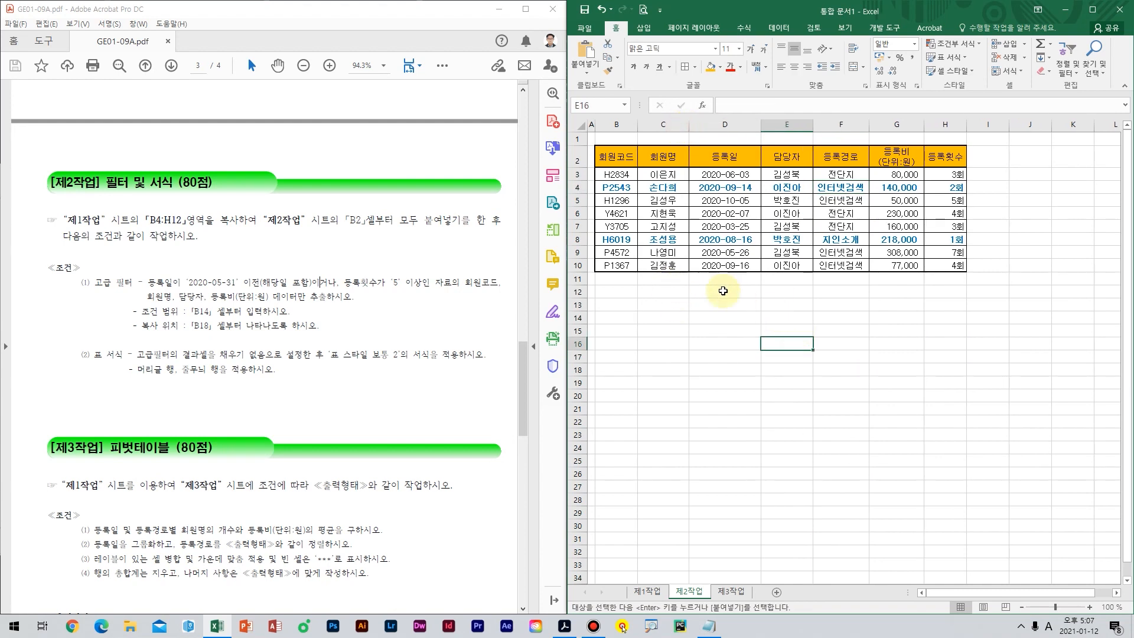
Check the advanced filter conditions in the PDF and copy the 등록일 and 등록횟수 headers to B14.
left_click(166, 282)
left_click_drag(167, 282, 181, 282)
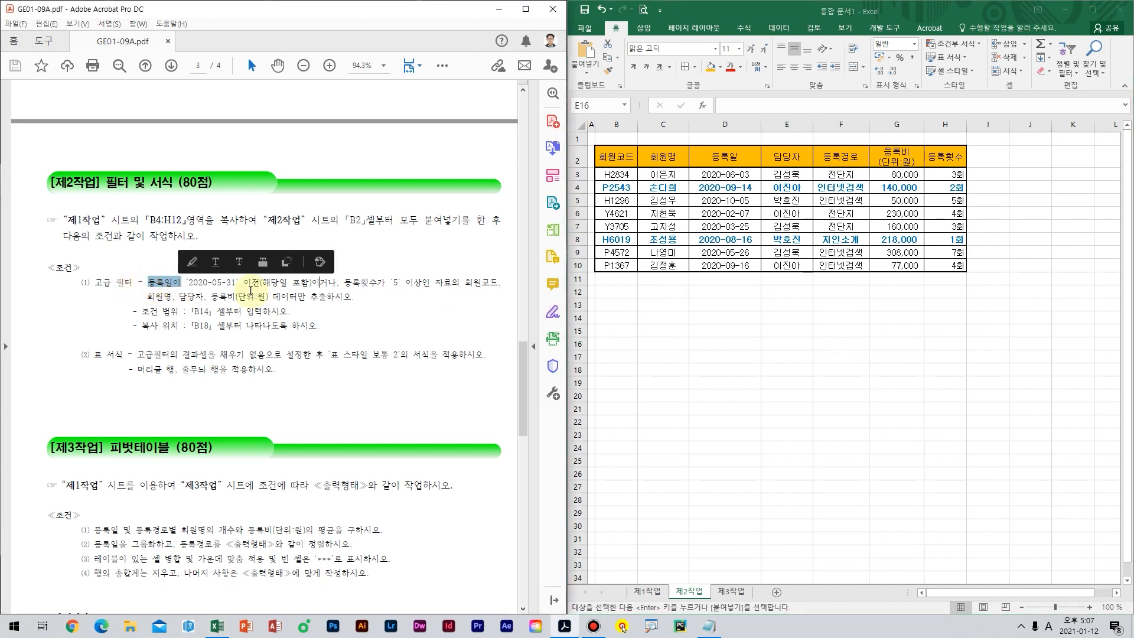
left_click_drag(346, 282, 430, 284)
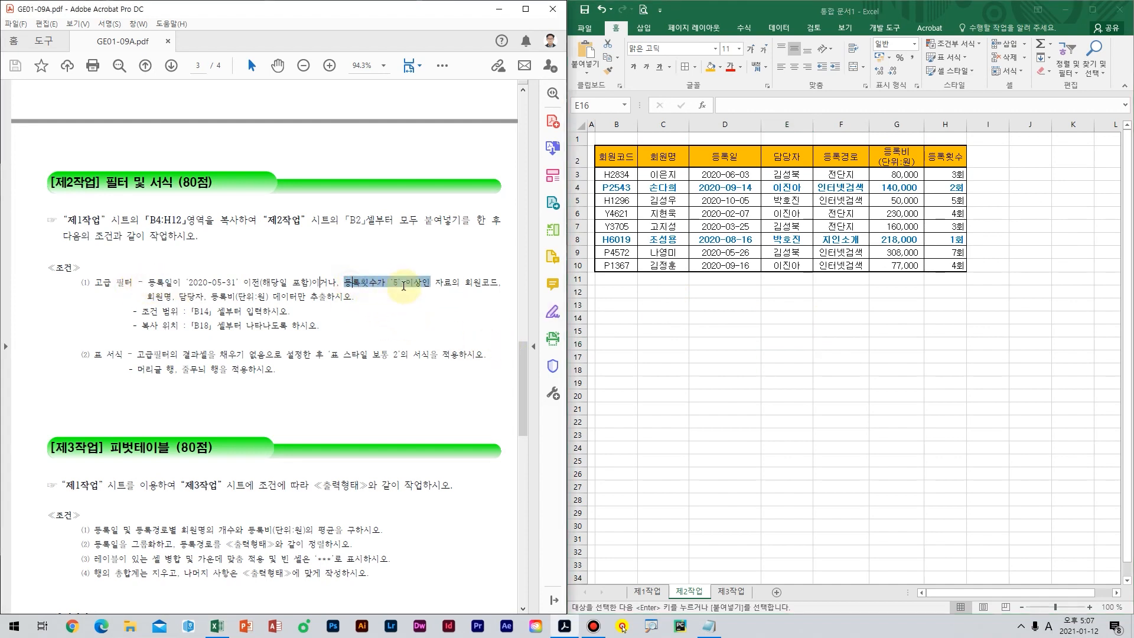
left_click(948, 430)
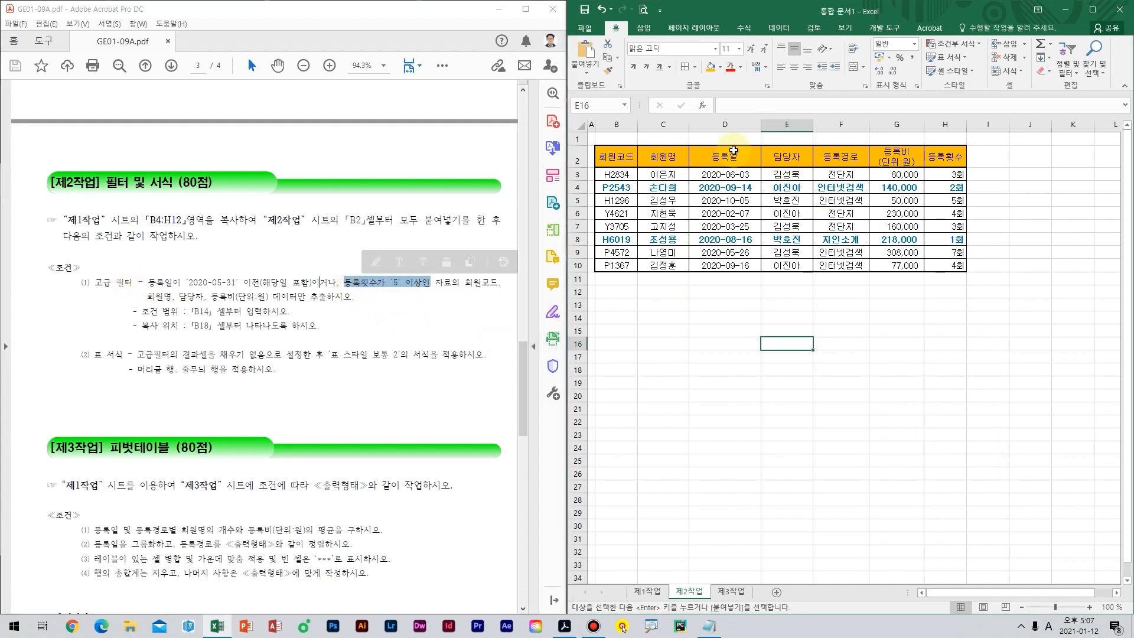
left_click(725, 156)
left_click(945, 156, "ctrl")
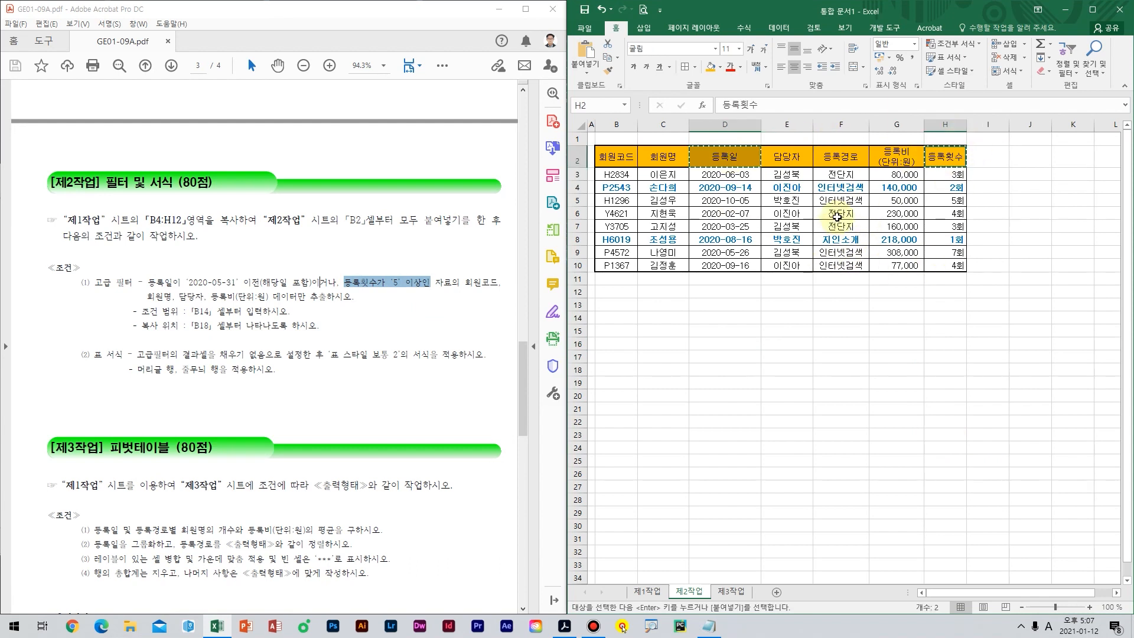
left_click(616, 319)
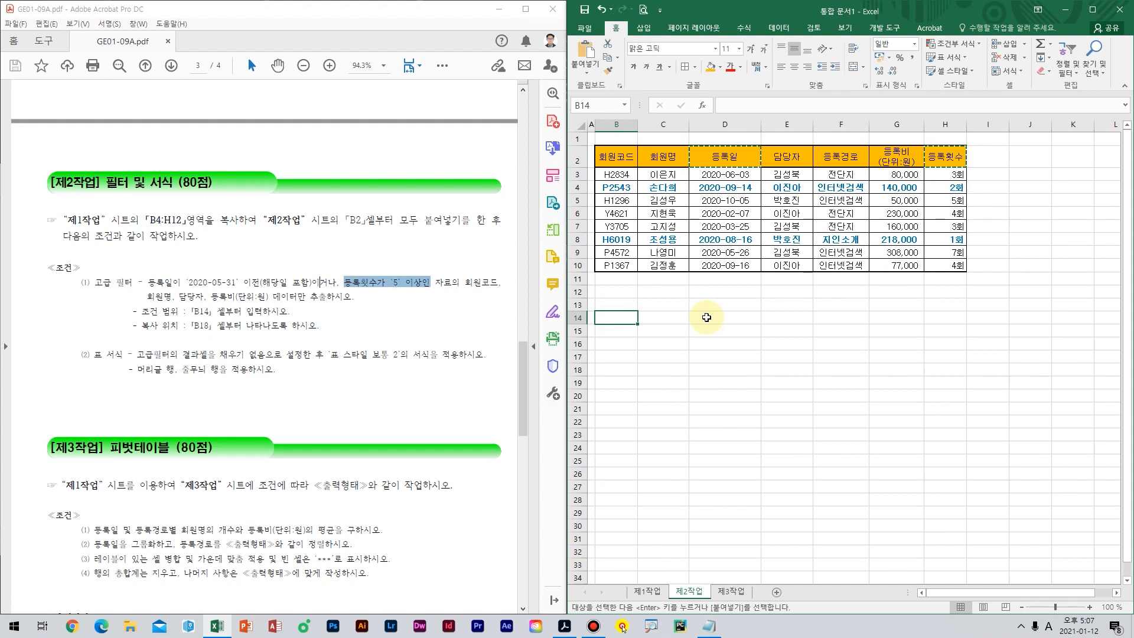
key("ctrl+v")
Enter the criterion <=2020-05-31 under 등록일 in B15 and autofit column B.
left_click(649, 365)
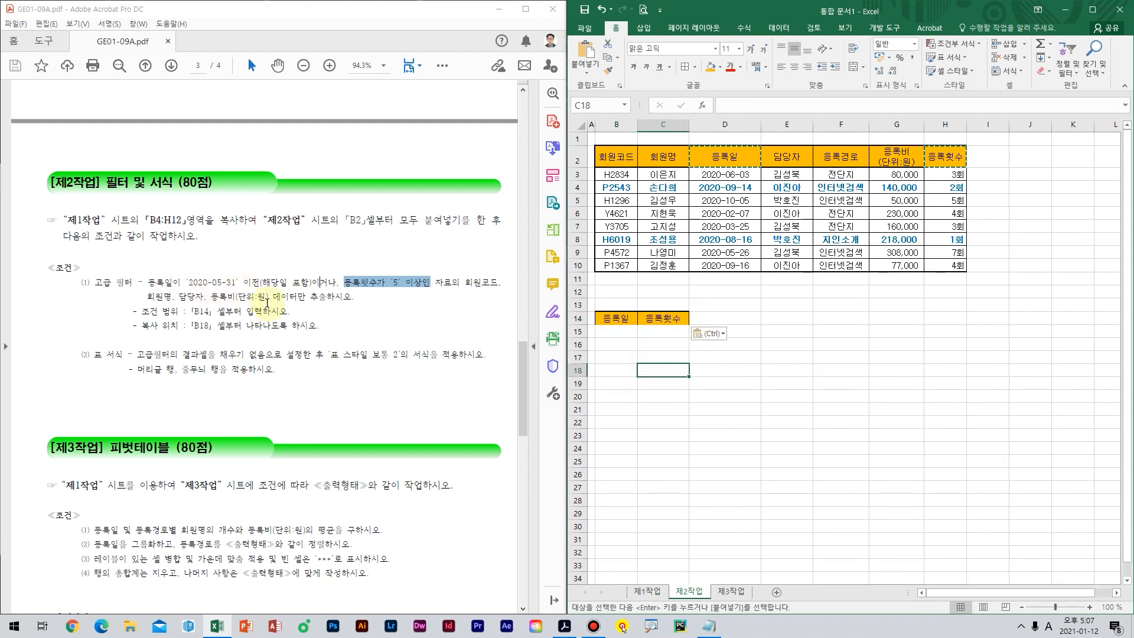
left_click(299, 285)
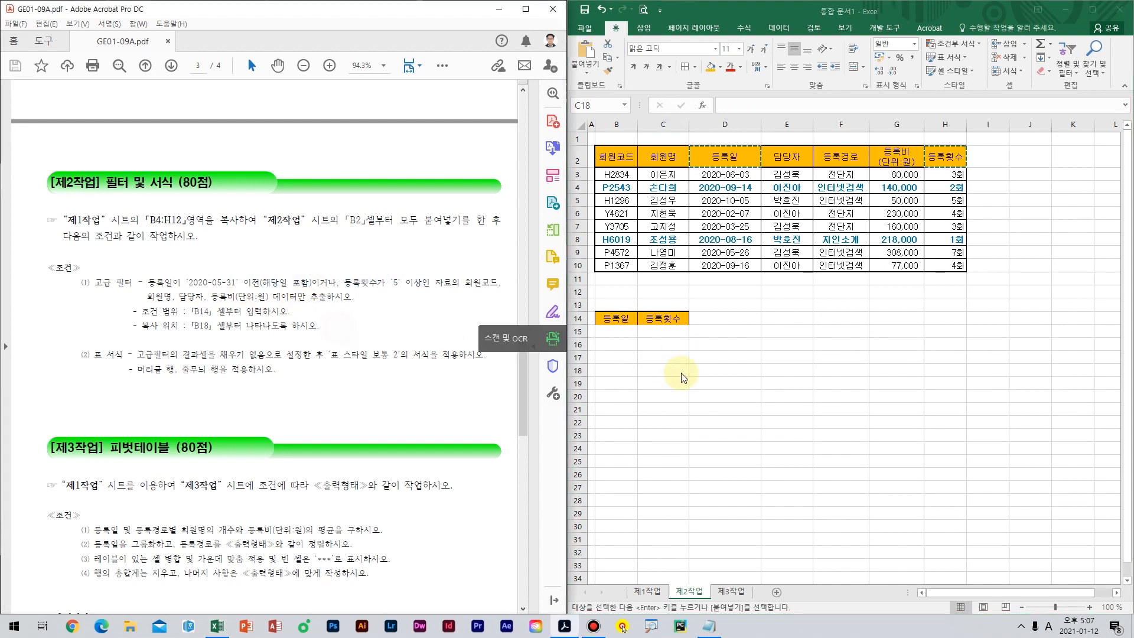
left_click(655, 366)
left_click(633, 333)
type("<=2020-05-31")
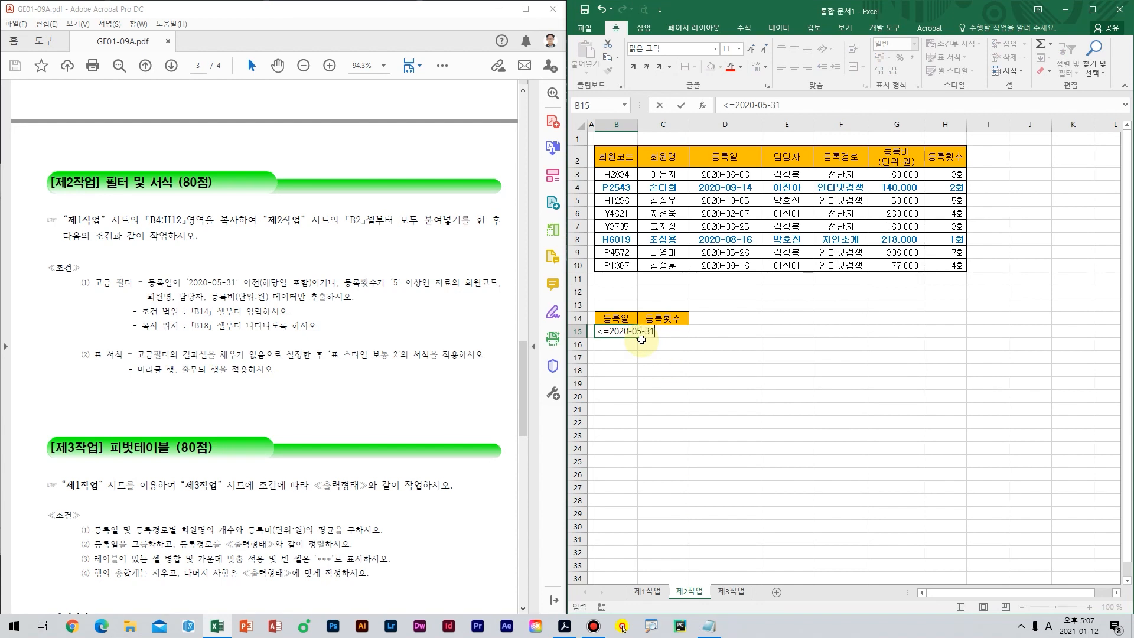
key("Return")
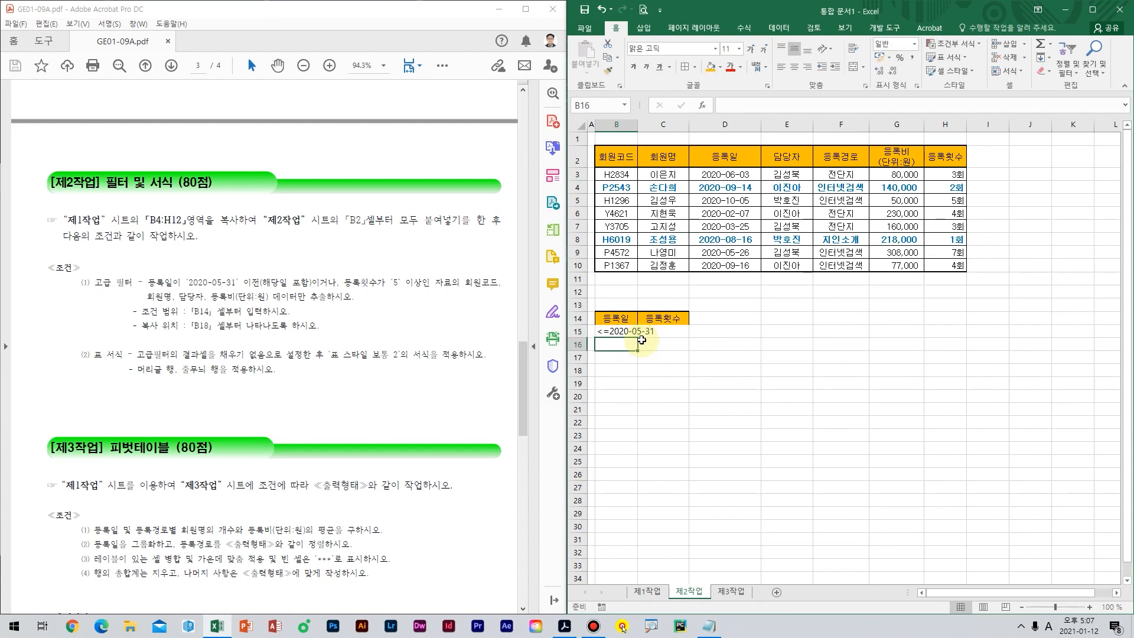
double_click(638, 124)
Enter the criterion >=5 for 등록횟수 in C16, one row below the date criterion.
key("Tab")
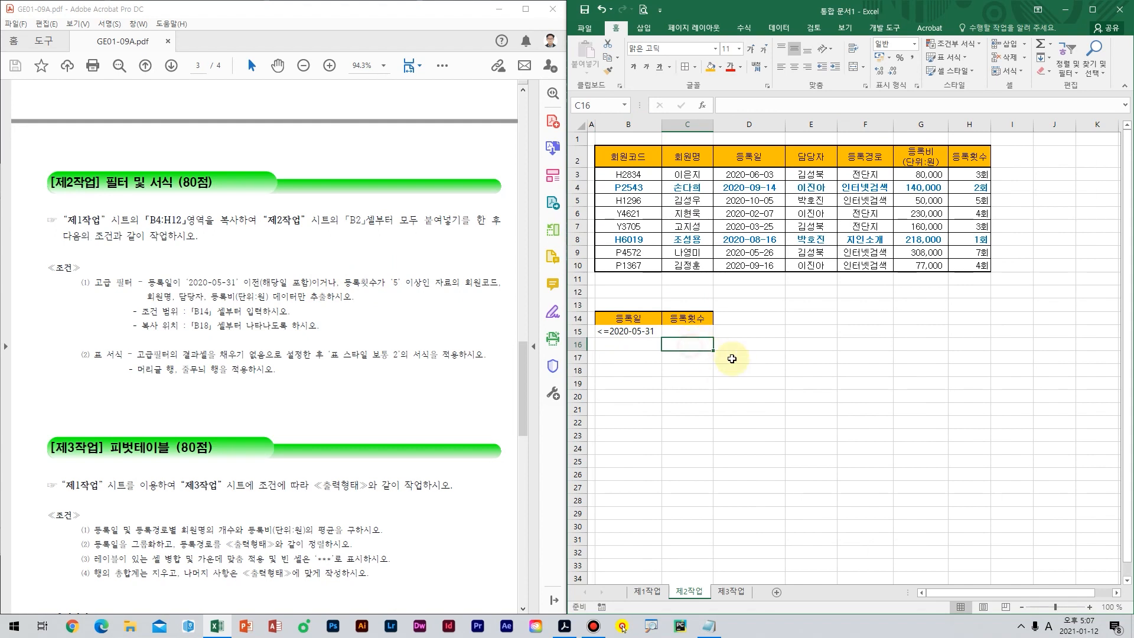
type(">=5")
key("Return")
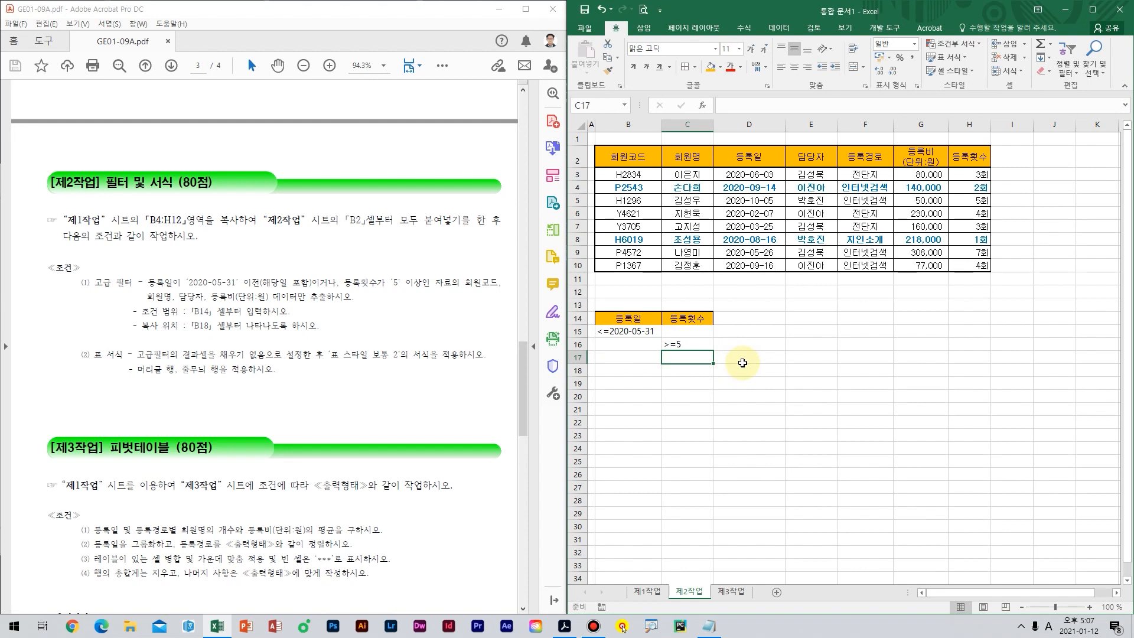
Copy the 회원코드, 회원명, 담당자 and 등록비(단위:원) headers from row 2 to B18.
left_click(625, 155)
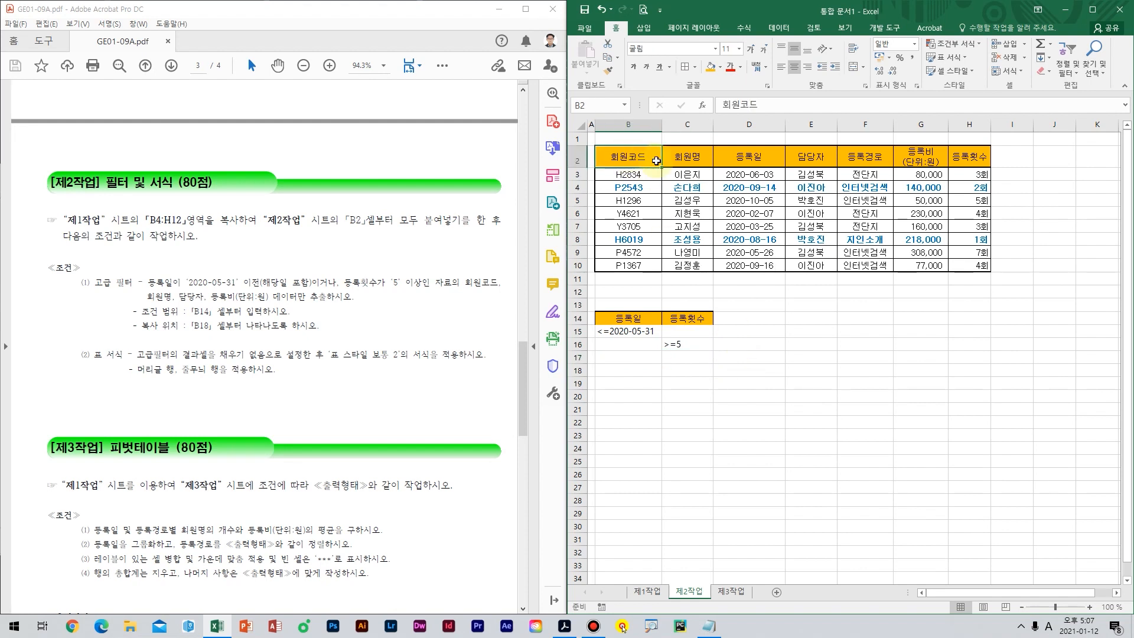
left_click_drag(656, 160, 675, 161)
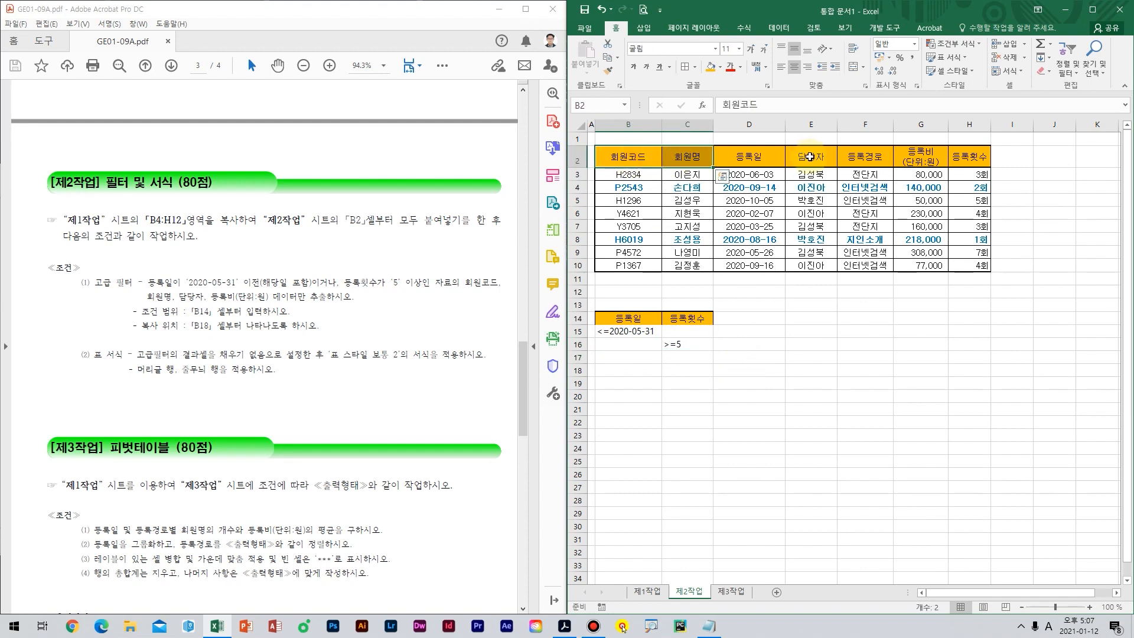
left_click(809, 157, "ctrl")
left_click(929, 156, "ctrl")
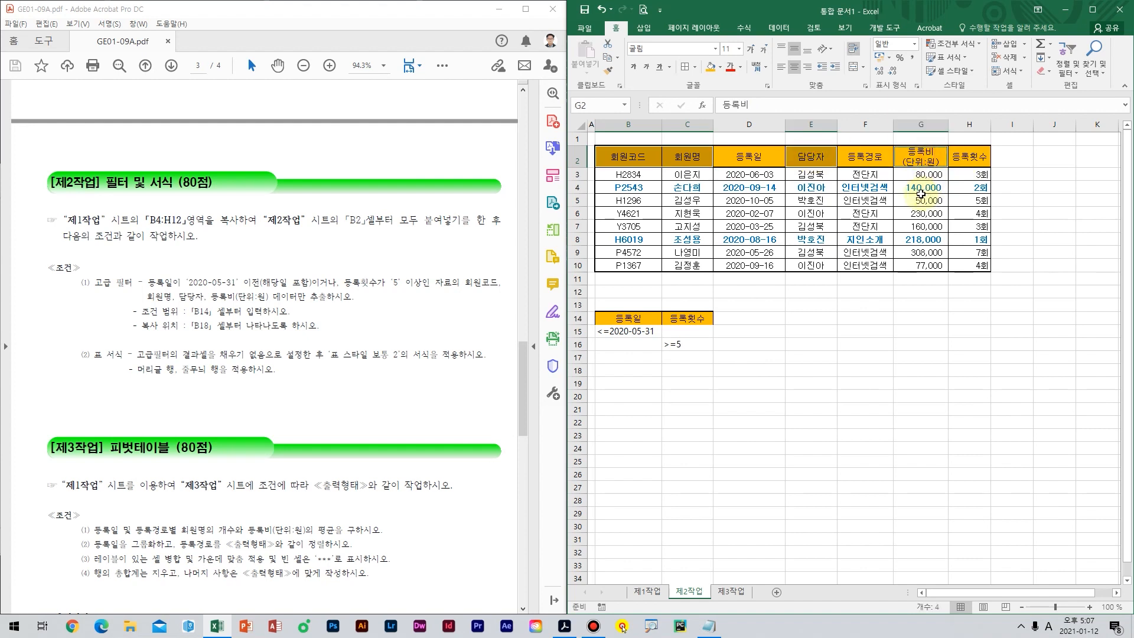
key("ctrl+c")
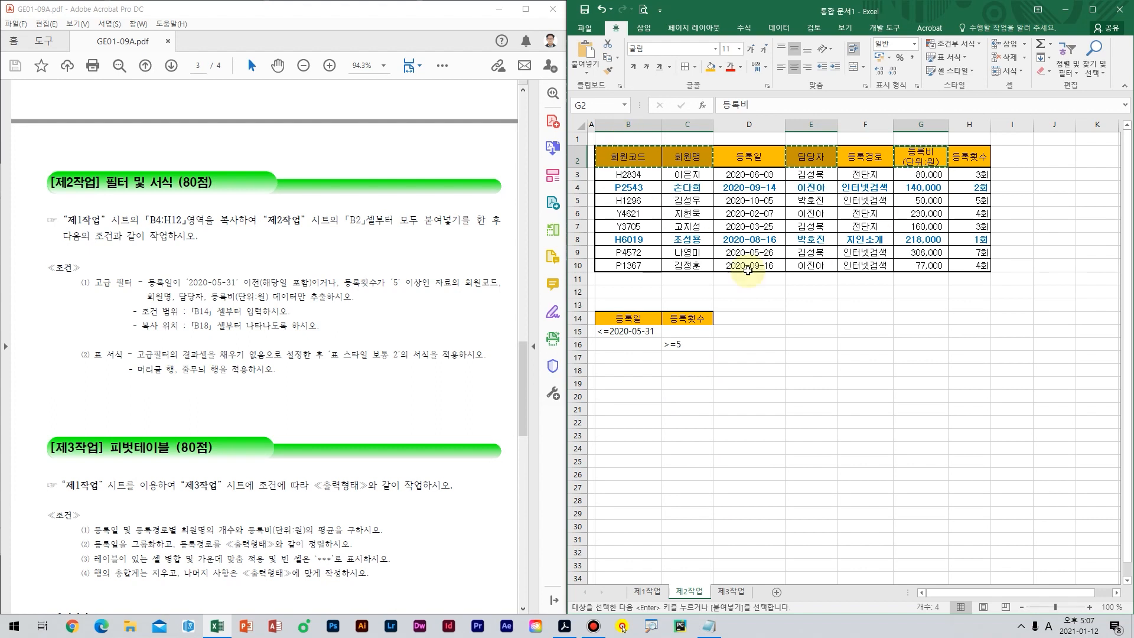
left_click(629, 373)
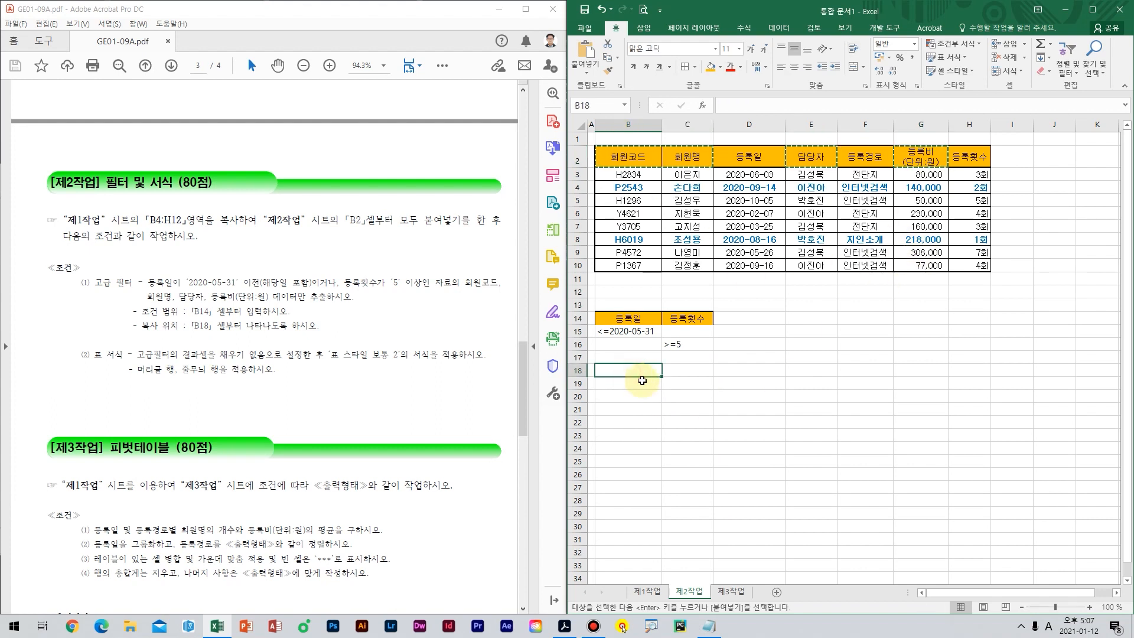
key("ctrl+v")
Run an advanced filter on B2:H10 with criteria range B14:C16, copying the results to B18:E18.
left_click(731, 264)
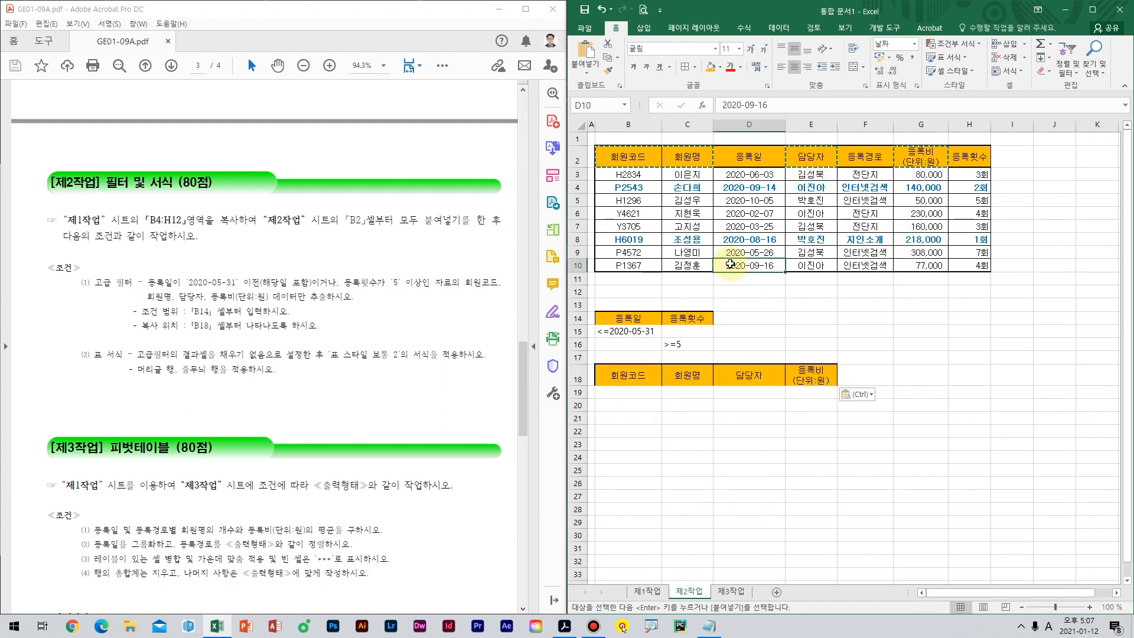
left_click(806, 201)
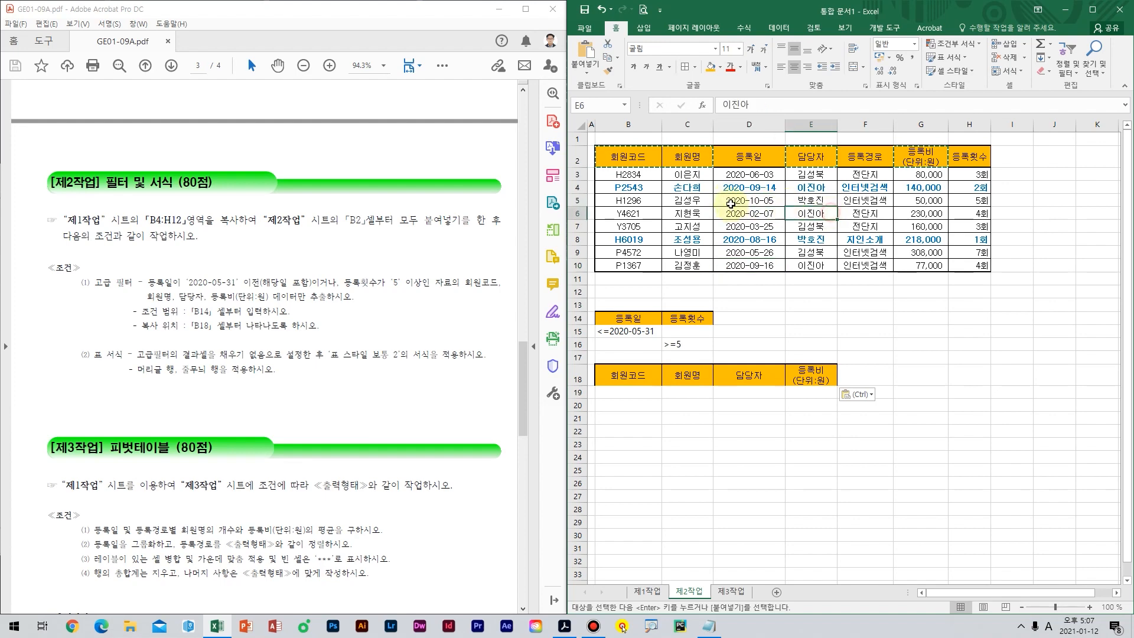
left_click(779, 28)
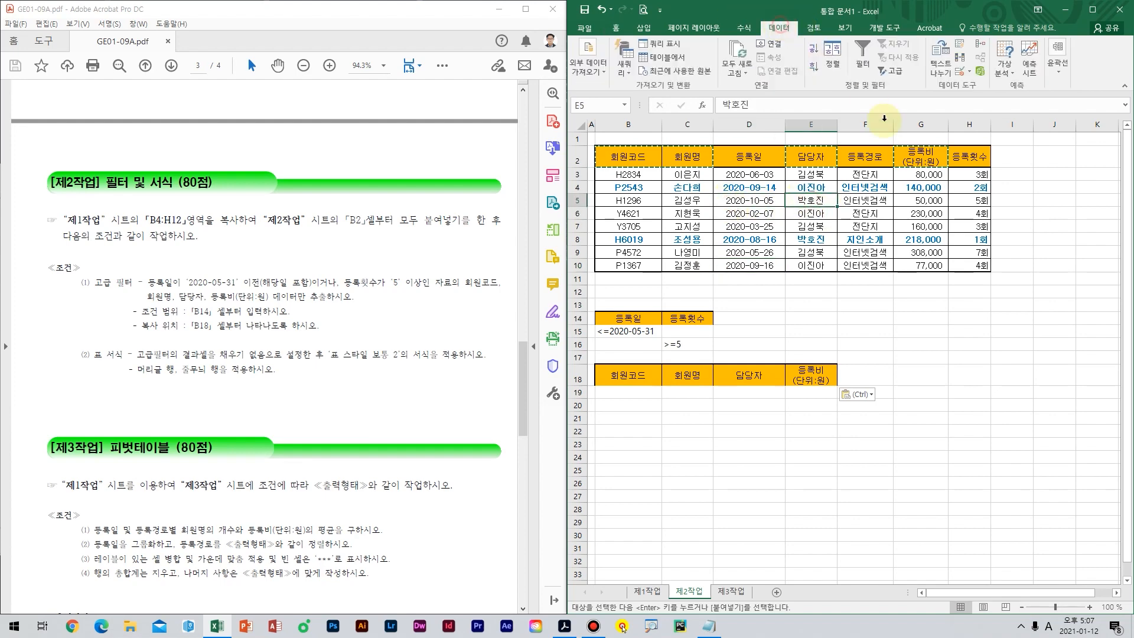
left_click(893, 72)
left_click_drag(703, 225, 920, 247)
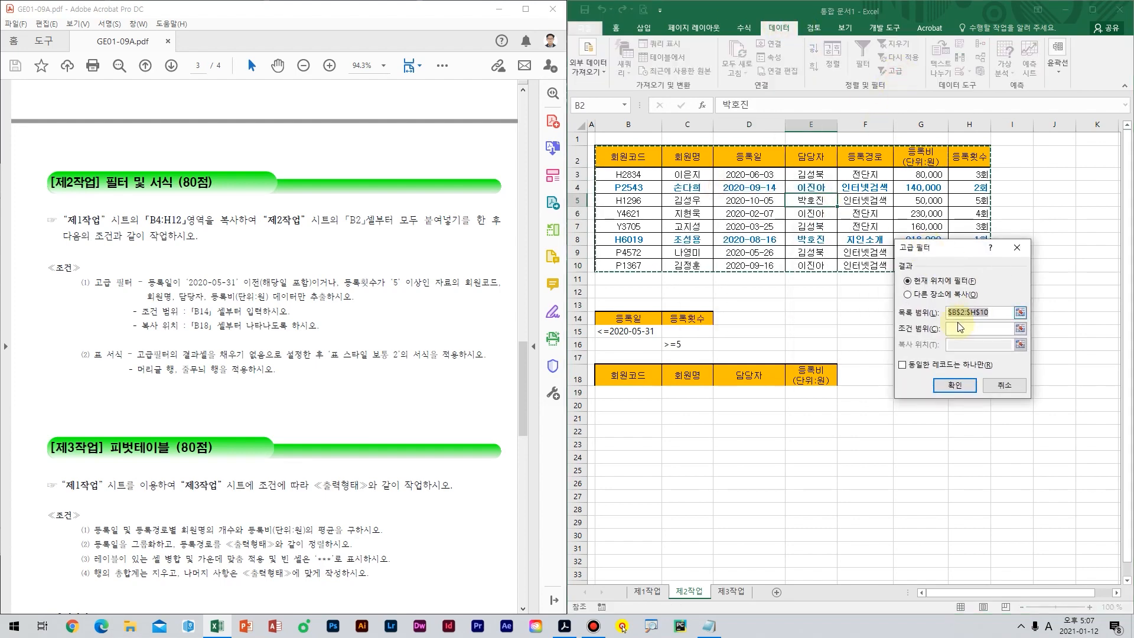
left_click(984, 332)
left_click_drag(617, 319, 688, 345)
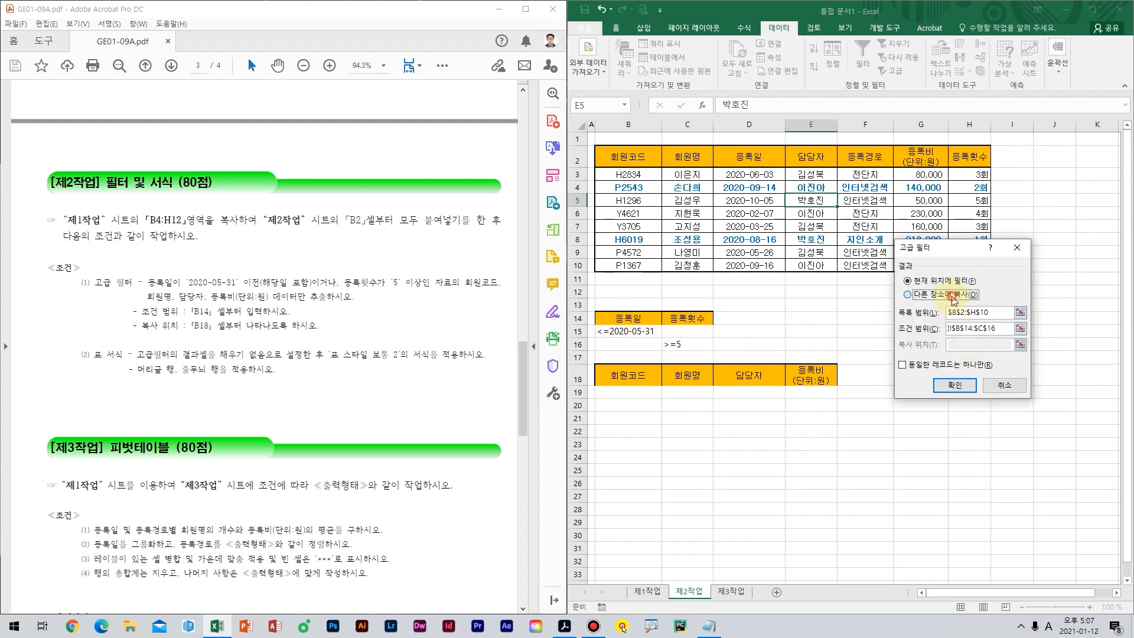
left_click(953, 297)
left_click(981, 346)
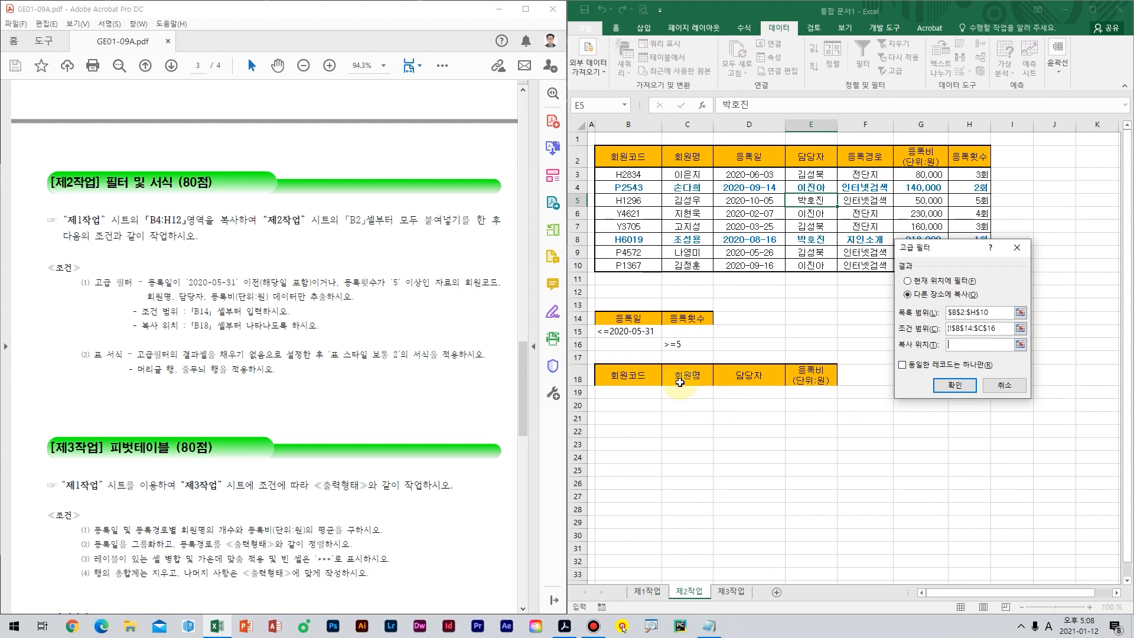
left_click_drag(635, 372, 809, 379)
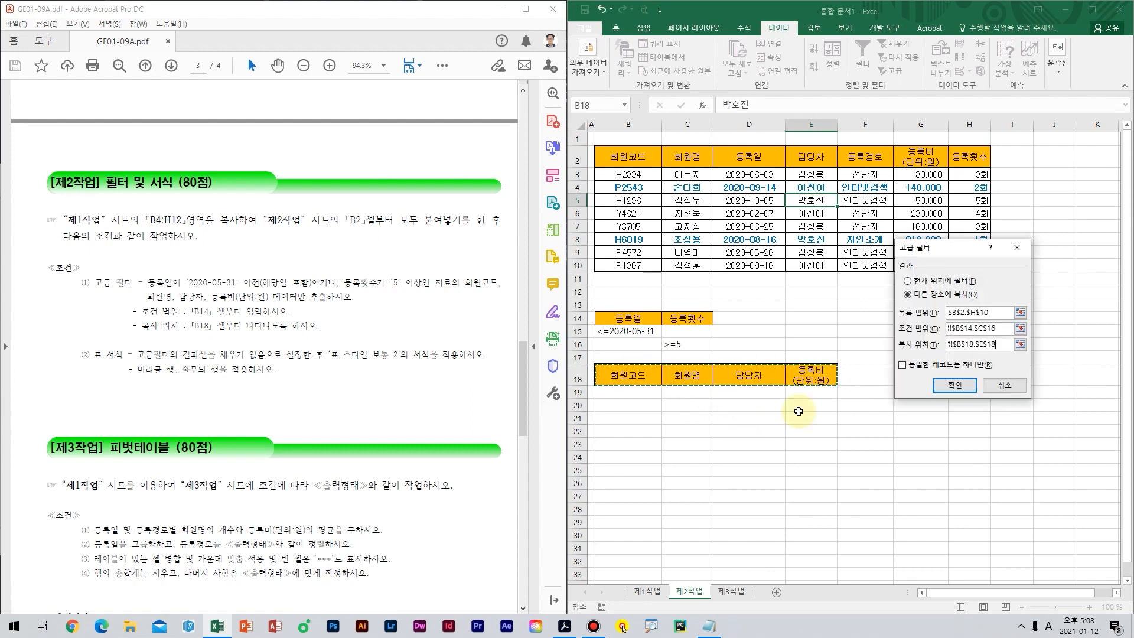
left_click(955, 385)
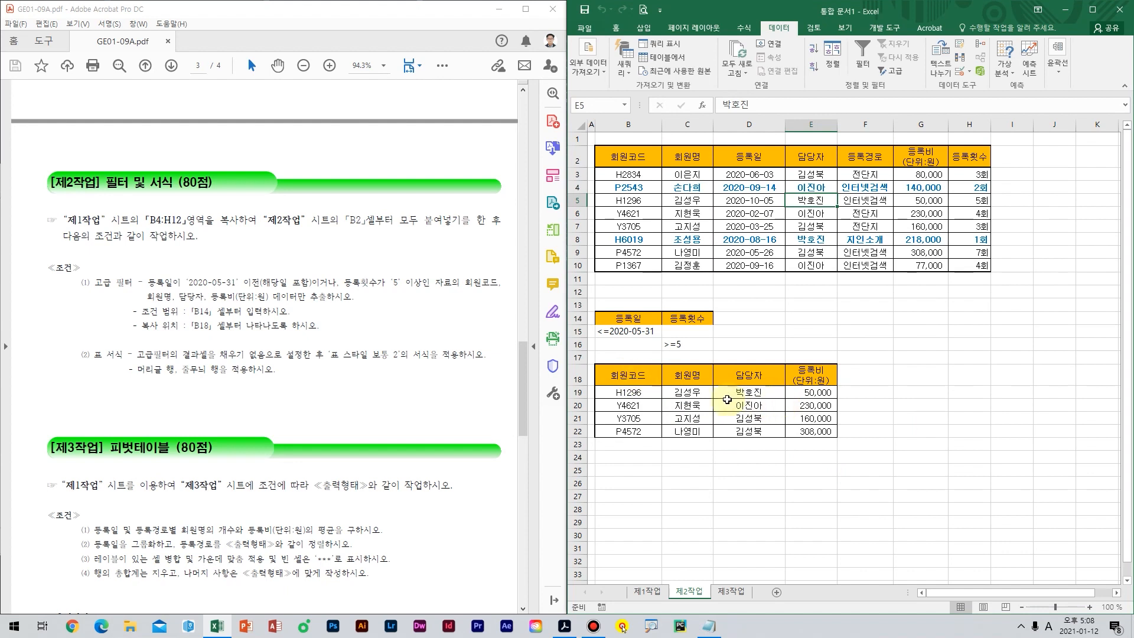
Remove the fill colour from the filter result range B18:E22.
left_click_drag(660, 383, 834, 432)
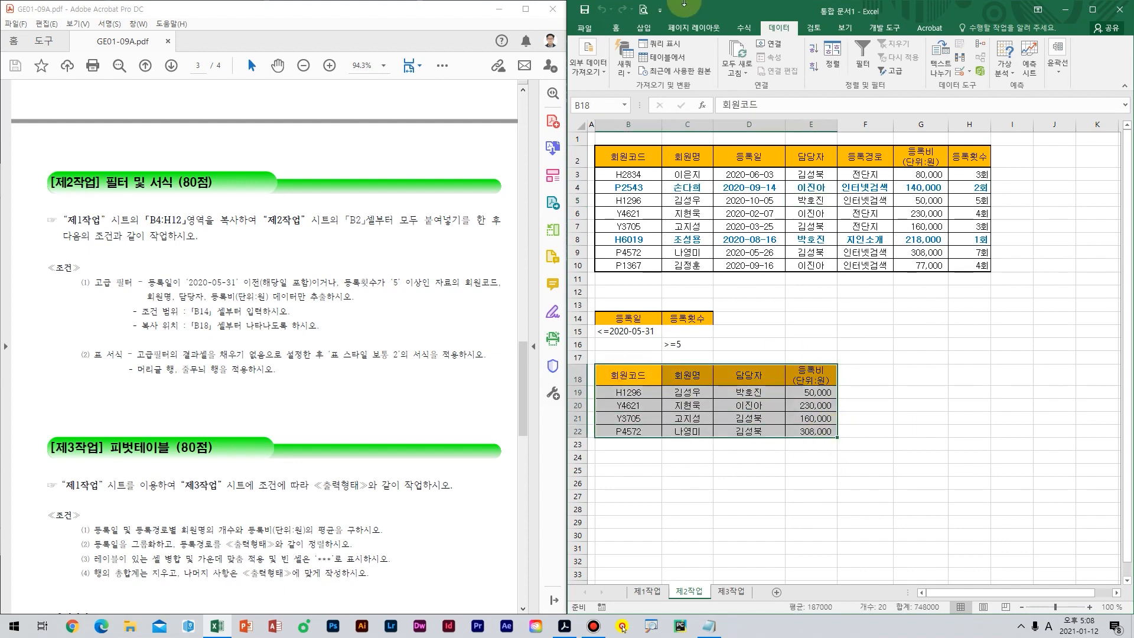
left_click(618, 31)
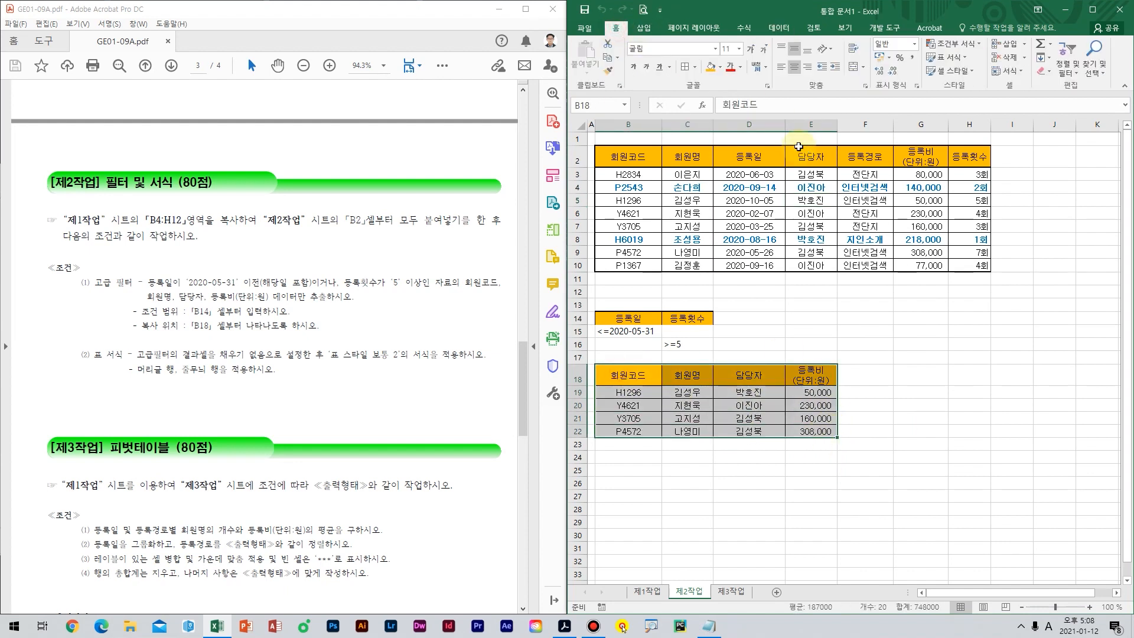
left_click(719, 68)
left_click(753, 172)
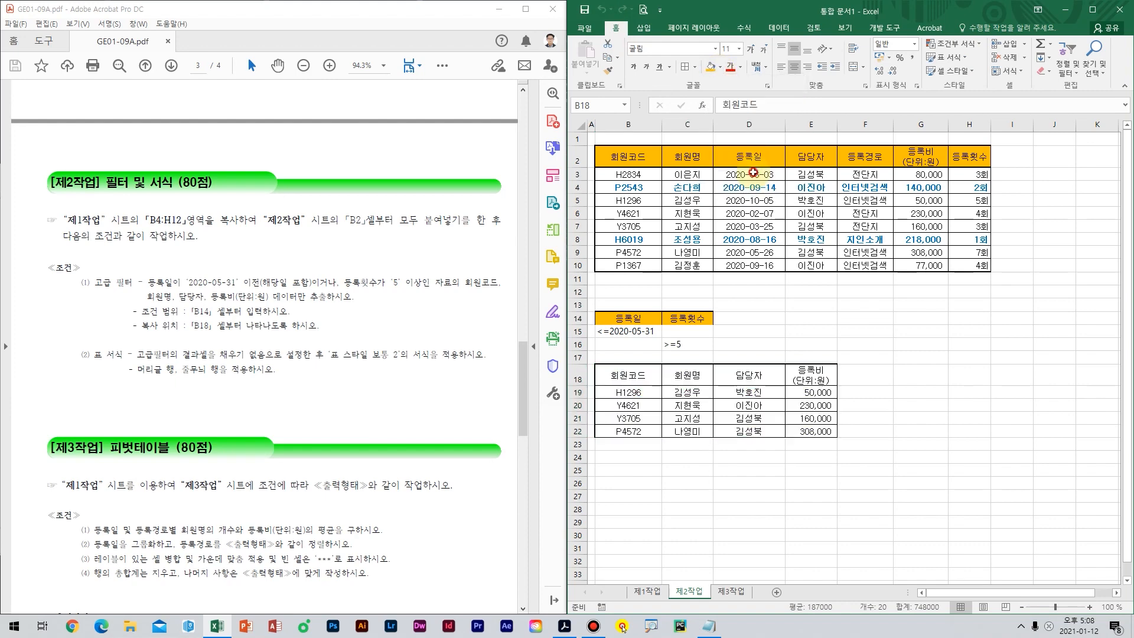
Format the filter results B18:E22 as a table with 표 스타일 보통 2, including the header row.
left_click(955, 58)
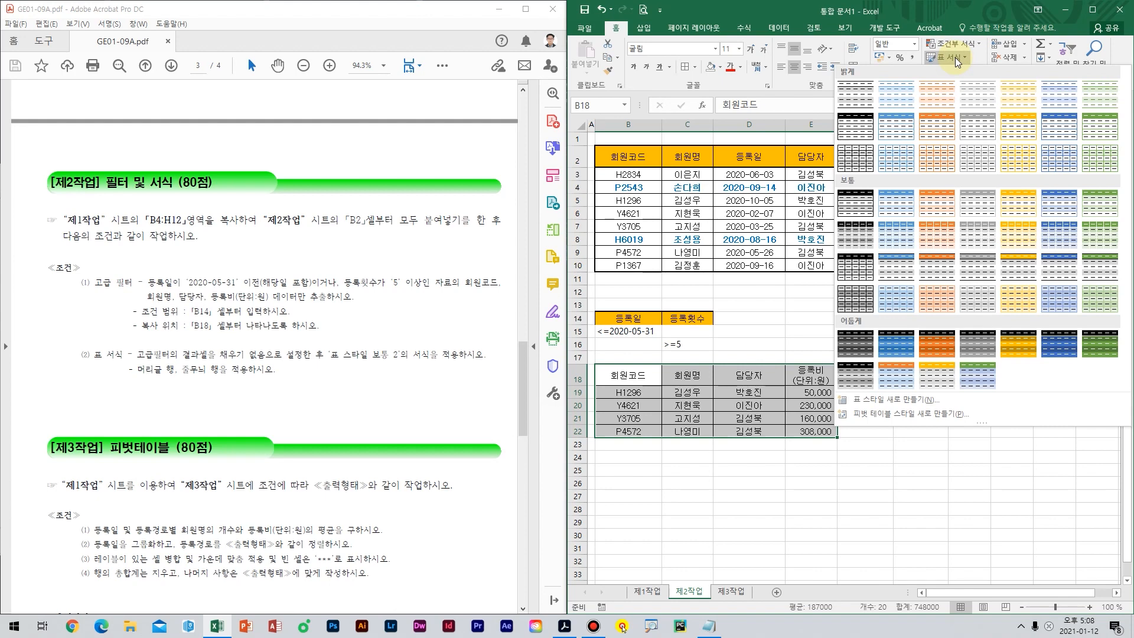
left_click(915, 203)
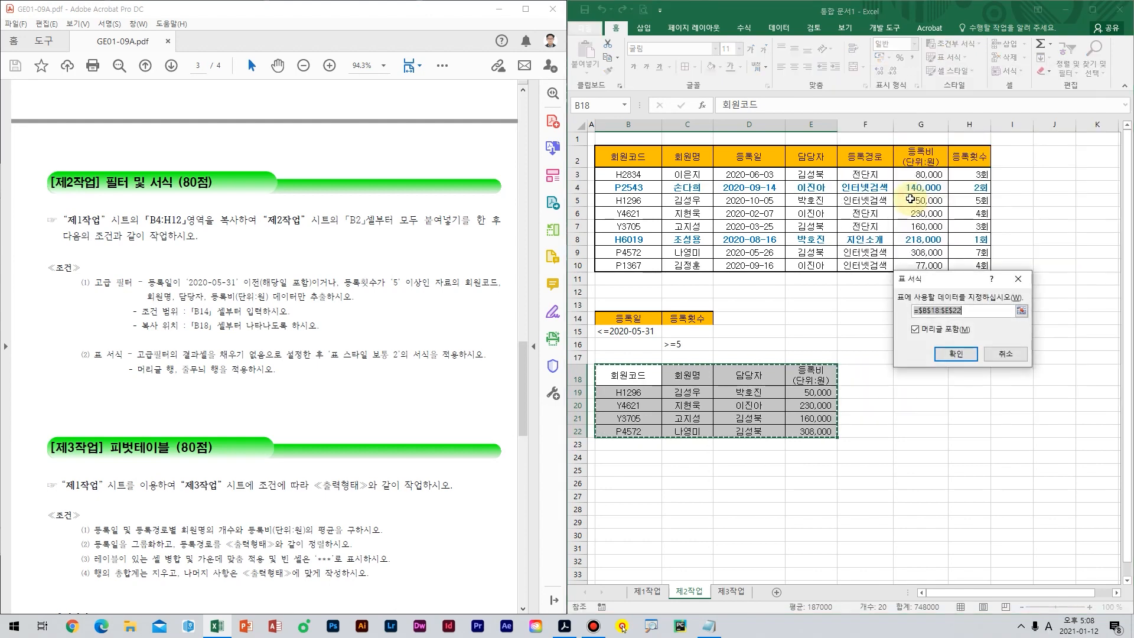
left_click(951, 354)
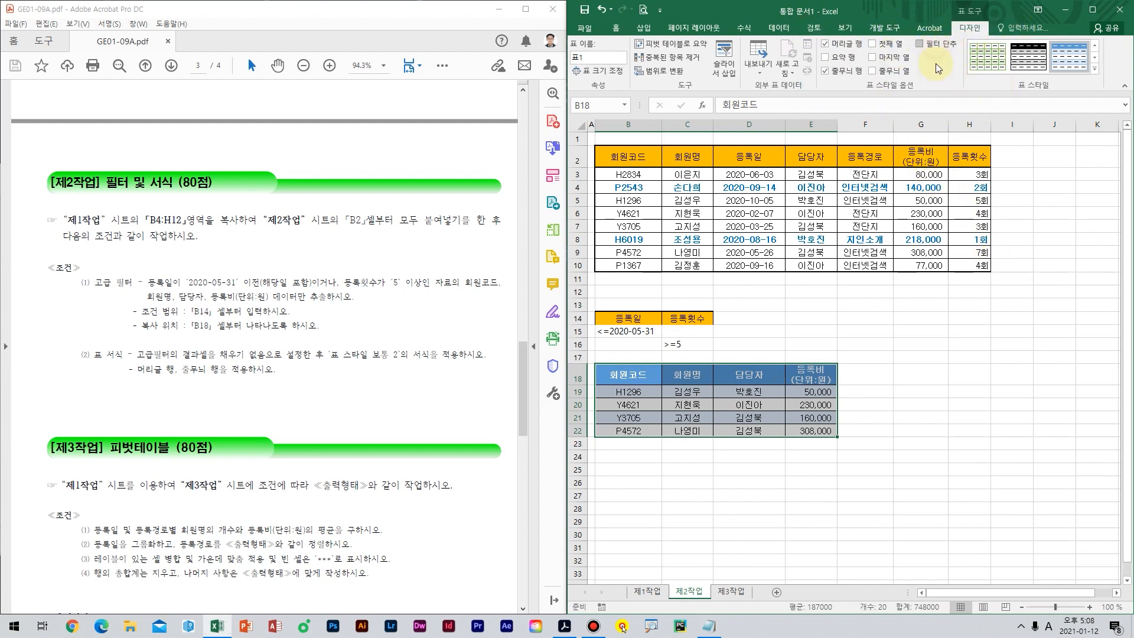
left_click(930, 388)
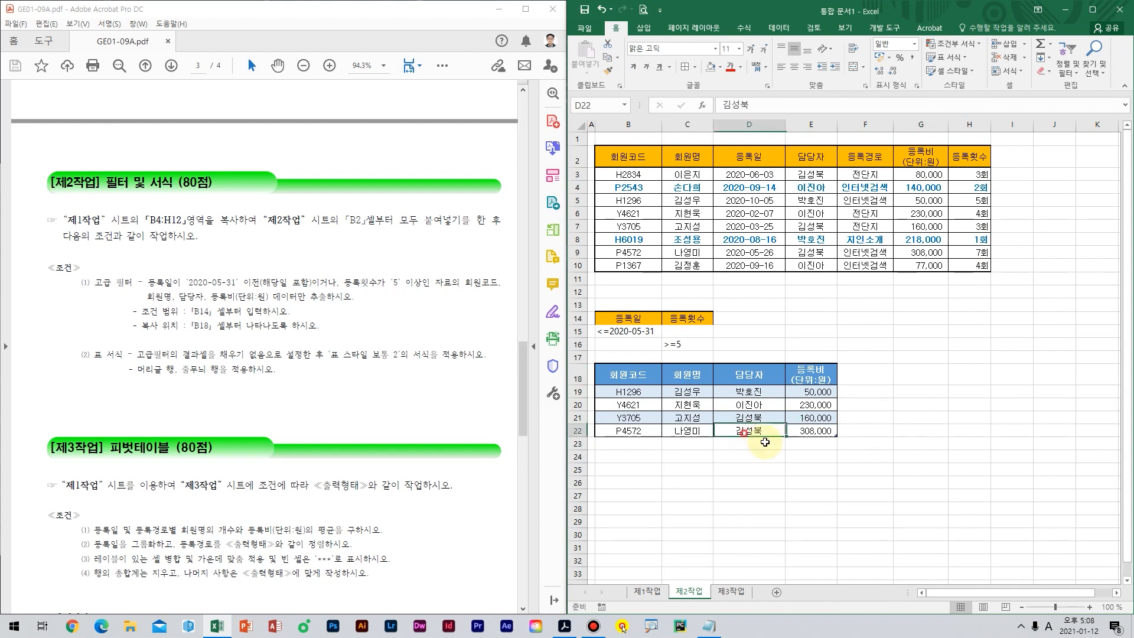
left_click(887, 484)
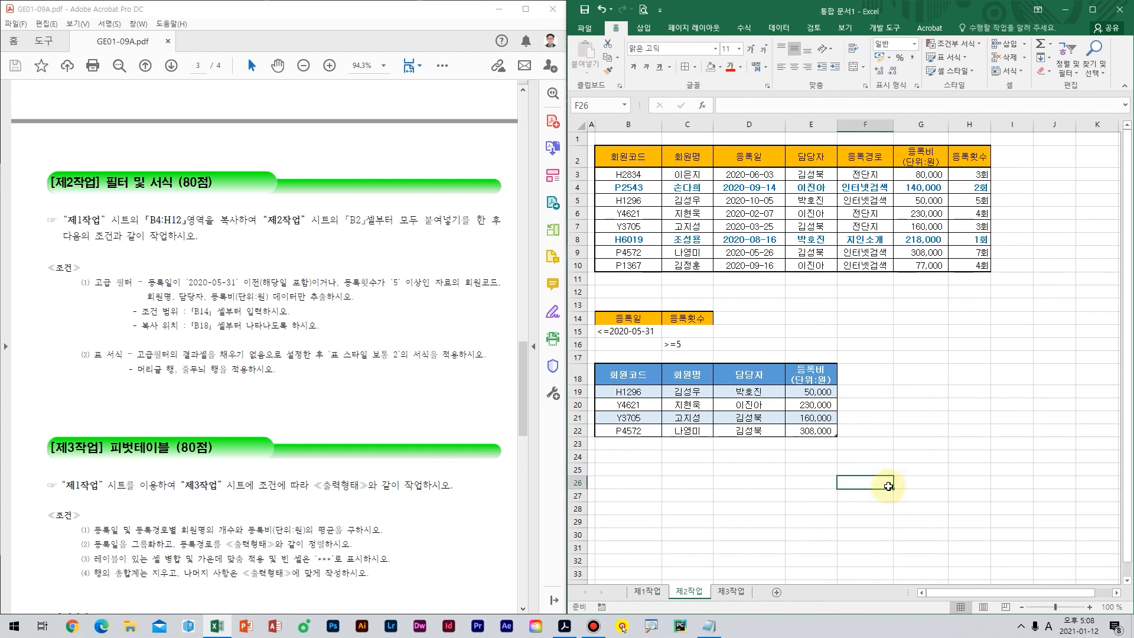
left_click(797, 322)
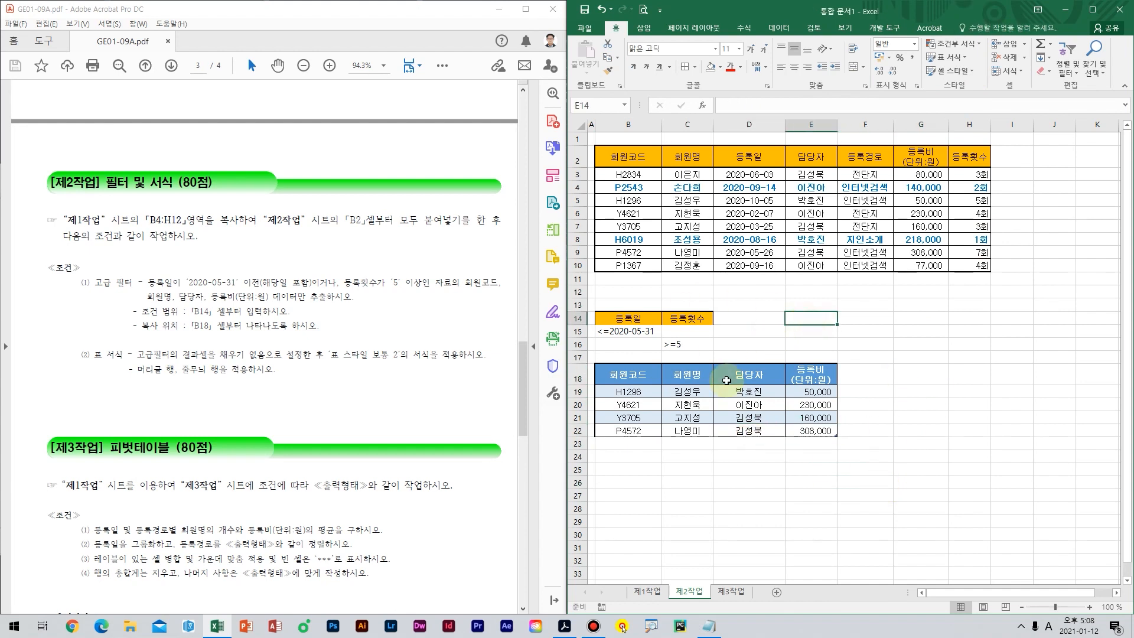
left_click(969, 379)
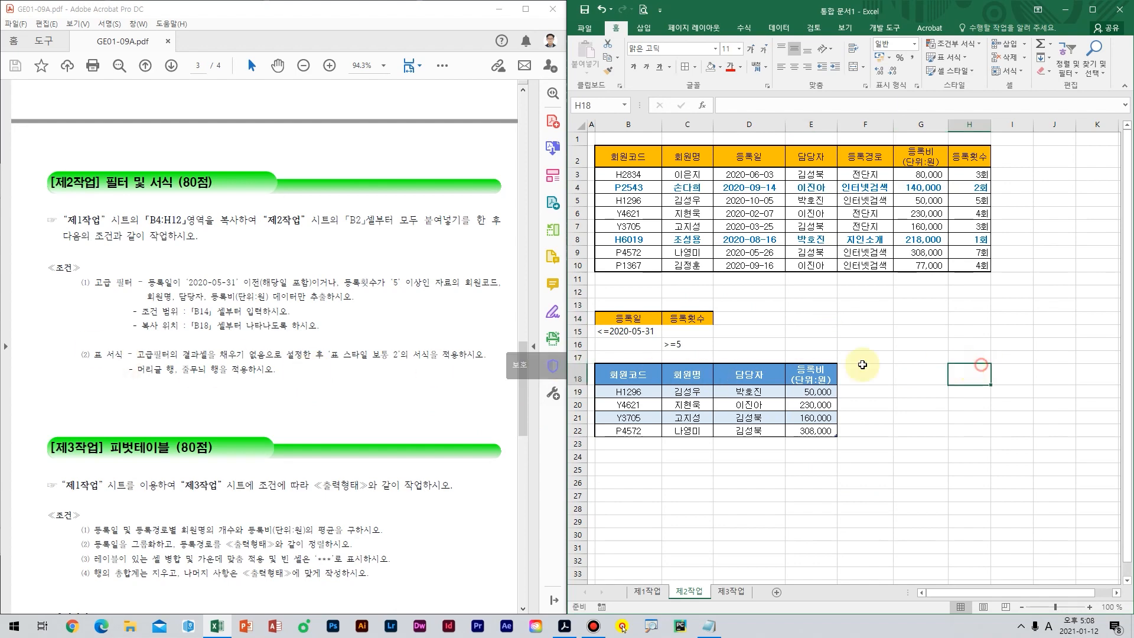
Create a pivot table from 제1작업!B4:H12 at cell B2 of the 제3작업 sheet and move the field list off it.
scroll(270, 358, "down", 8)
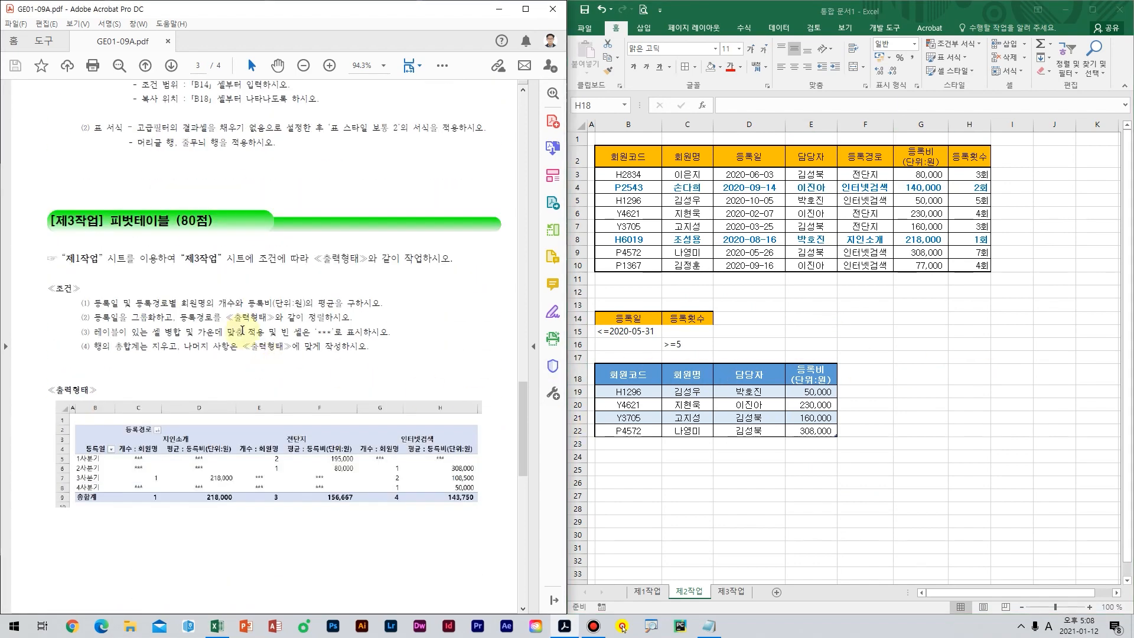
scroll(248, 336, "down", 1)
left_click(647, 591)
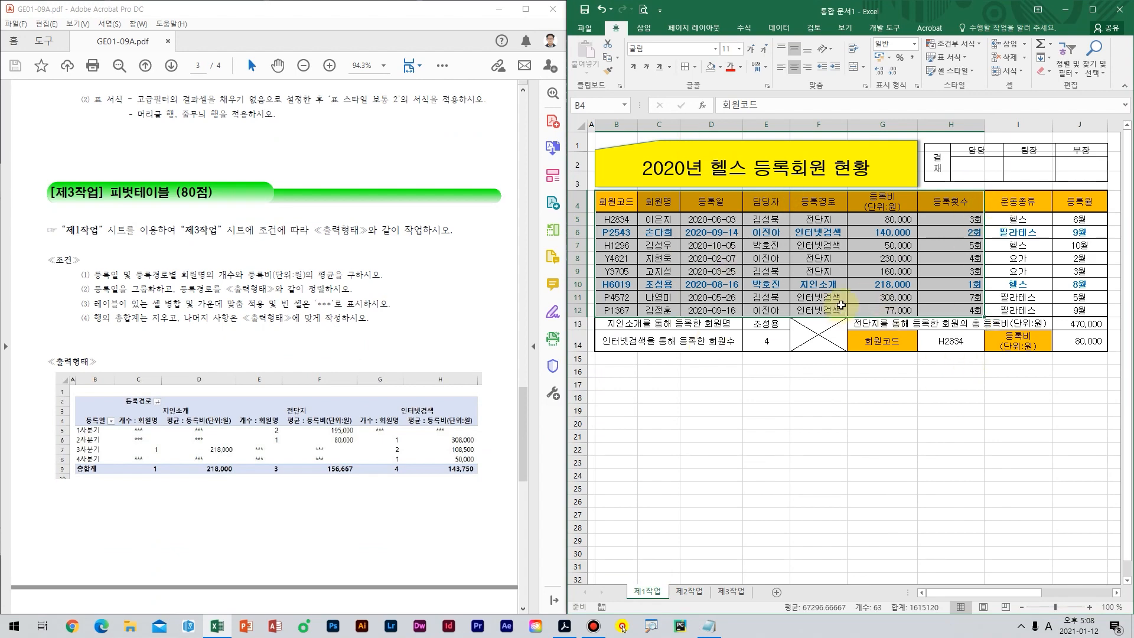
left_click(643, 28)
left_click(586, 55)
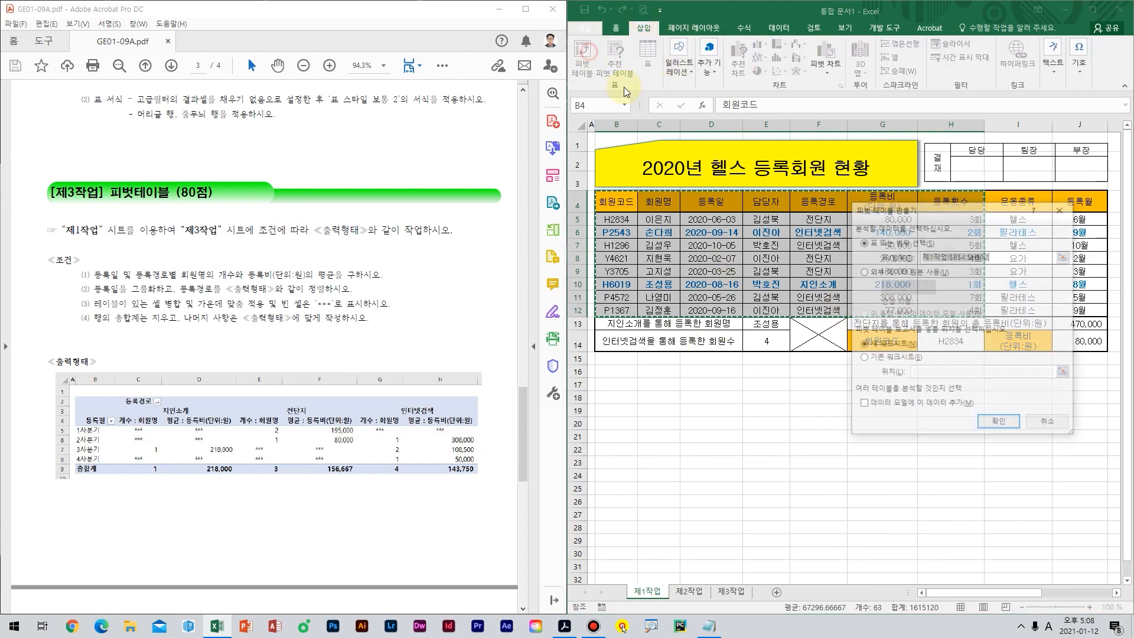
left_click(827, 355)
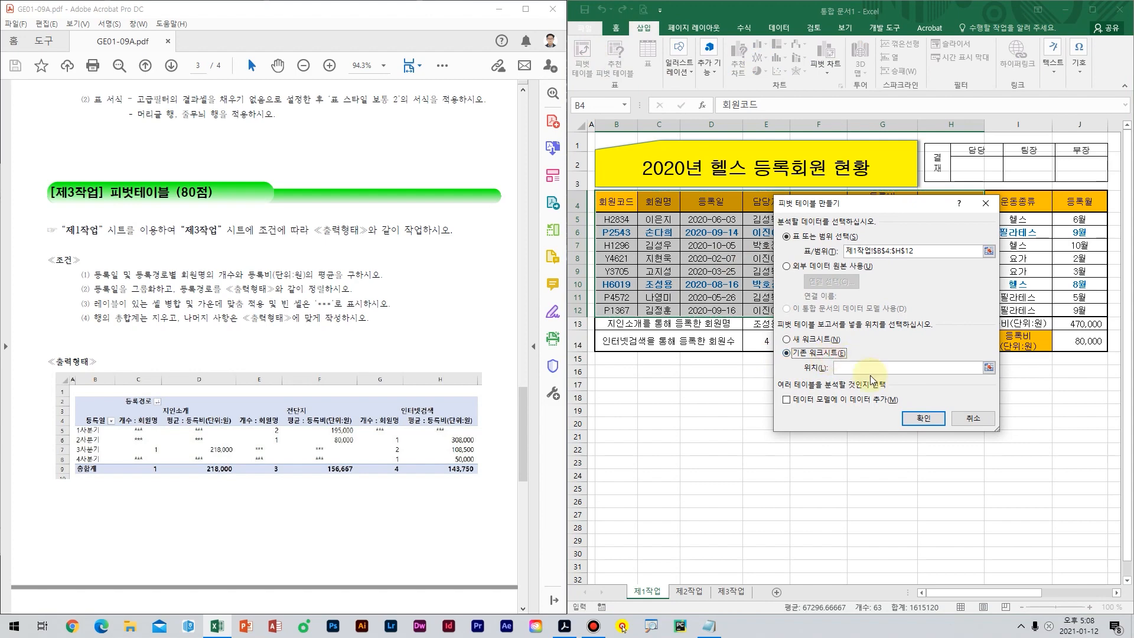
left_click(730, 590)
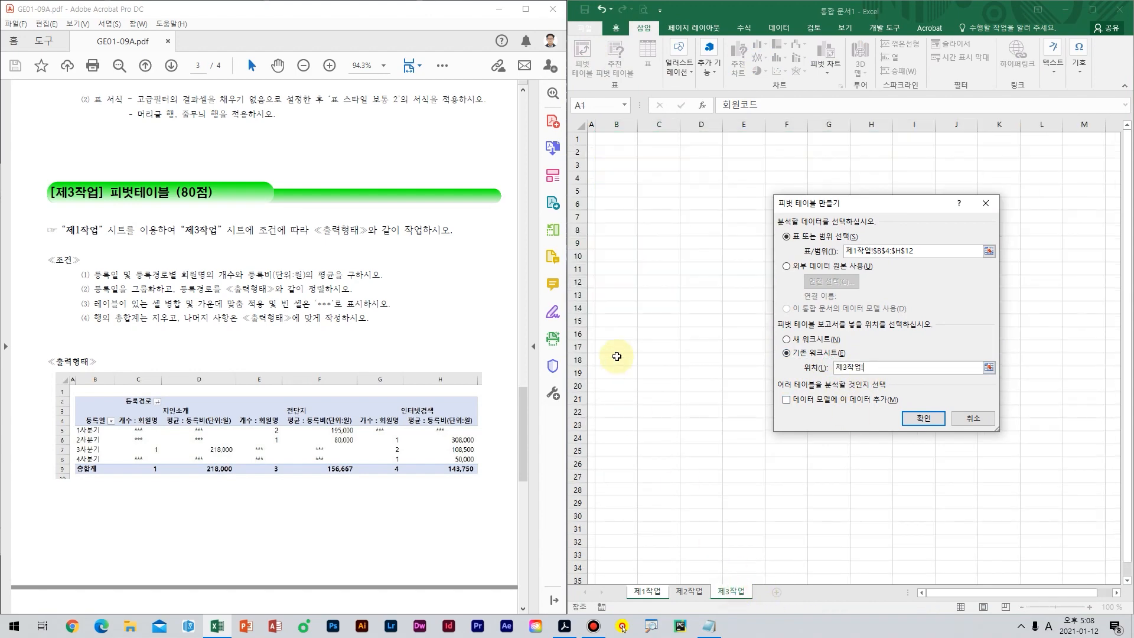
left_click(617, 153)
left_click(923, 417)
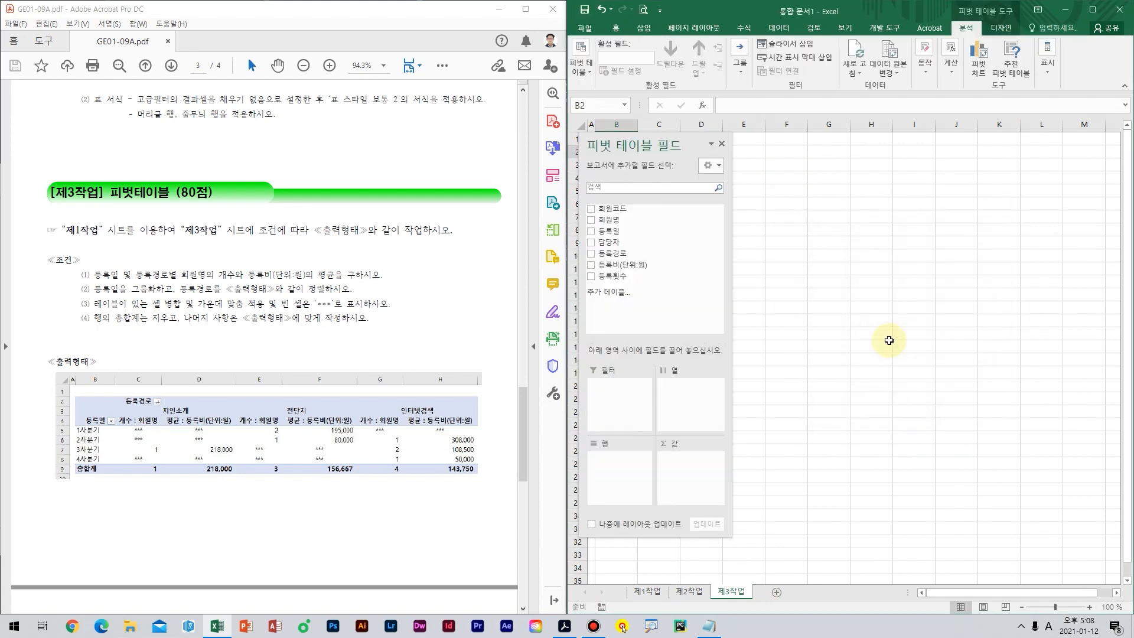
left_click_drag(641, 141, 832, 138)
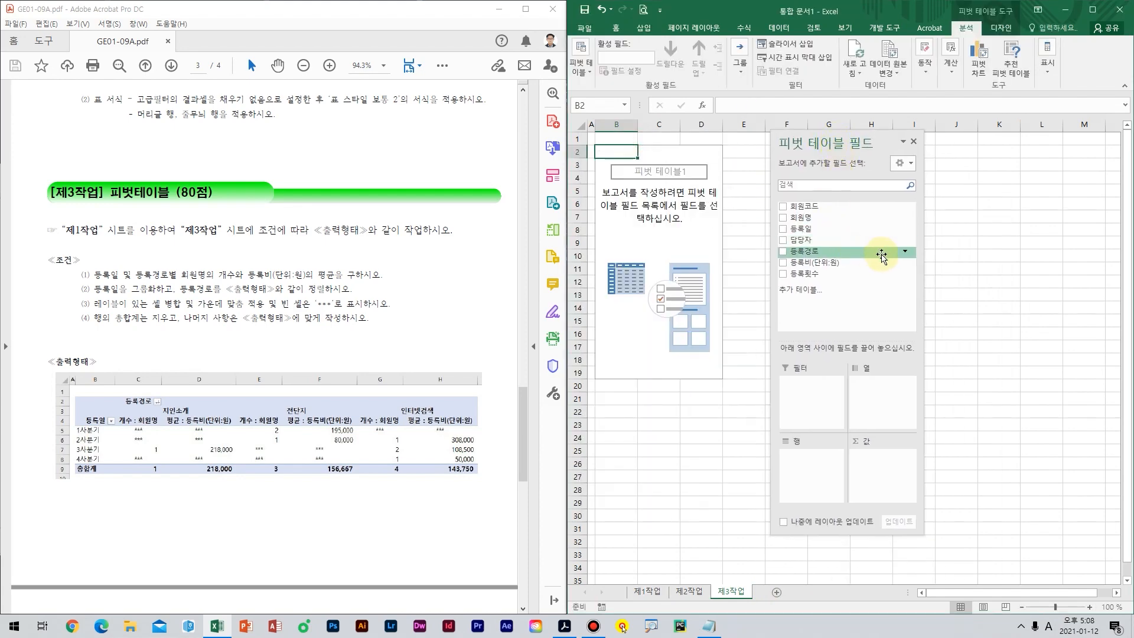
key("ctrl+2")
key("r")
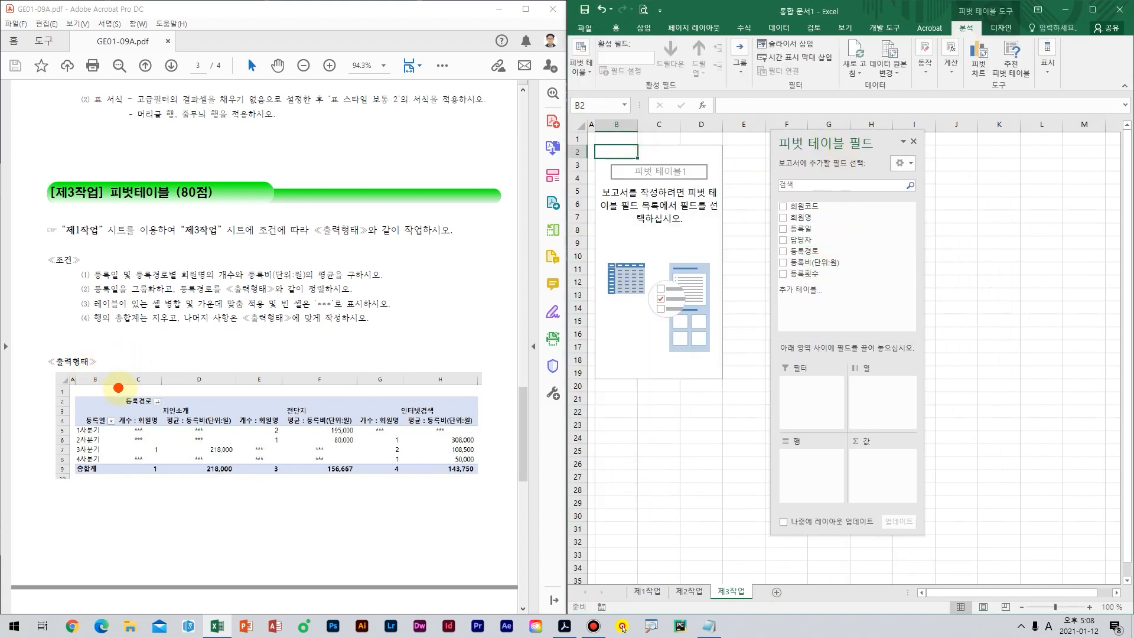
left_click_drag(125, 382, 153, 359)
mouse_move(195, 408)
left_mouse_down()
mouse_move(378, 408)
mouse_move(322, 431)
left_mouse_up()
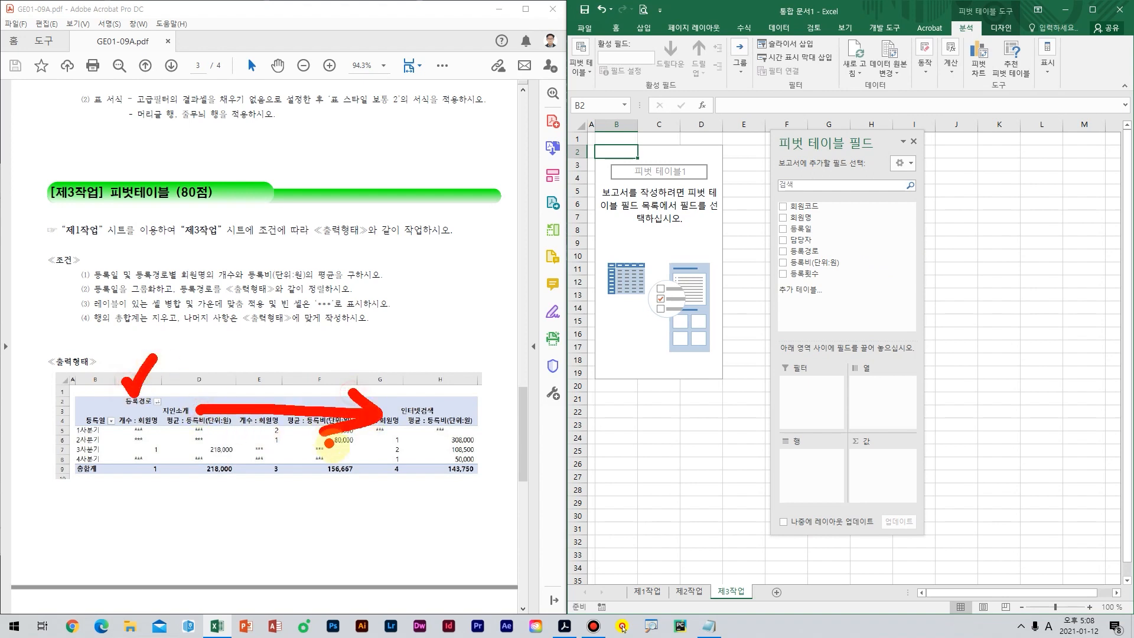
key("Escape")
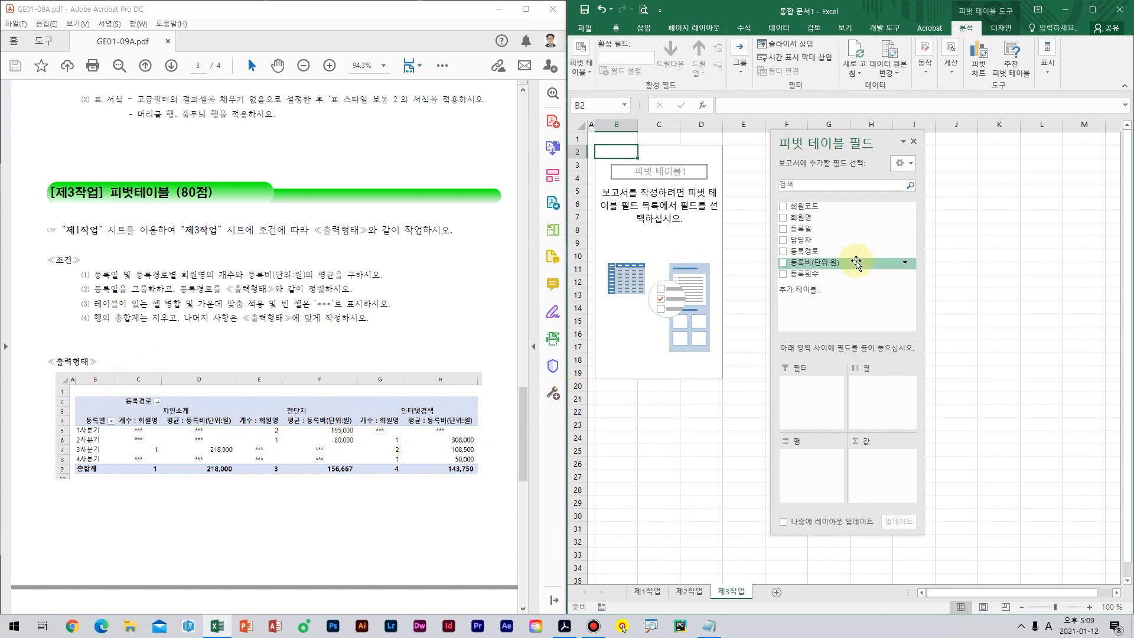
Place the 등록경로 field in the pivot table's column area.
left_click_drag(842, 255, 876, 402)
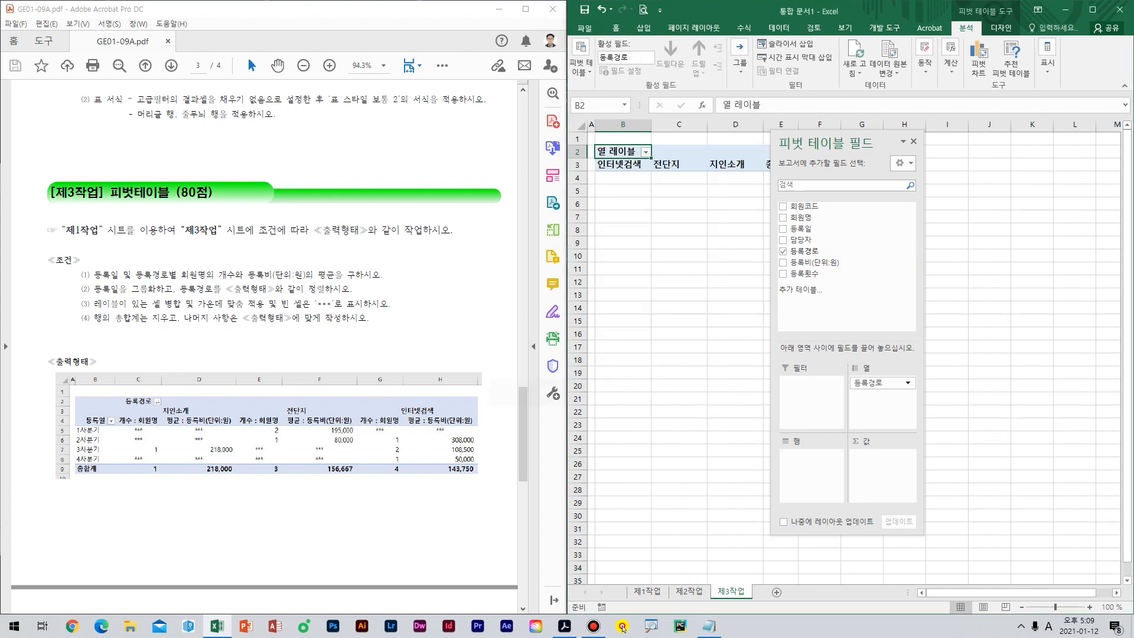
left_click(650, 246)
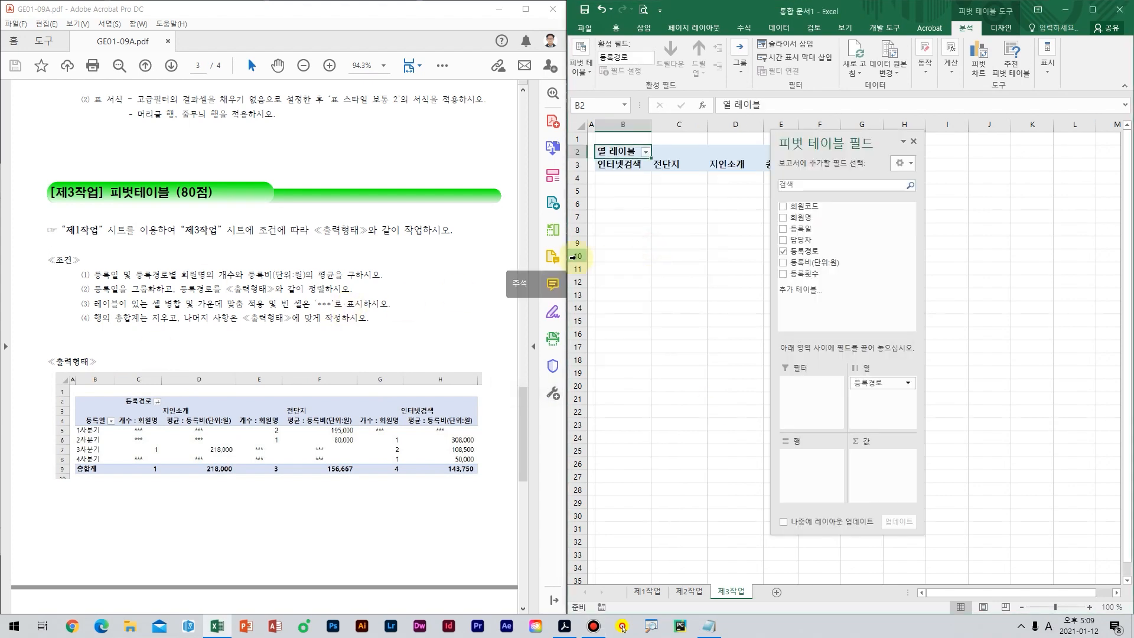
Place 등록일 in the pivot table's row area, and 회원명 and 등록비(단위:원) in its values area.
left_click_drag(823, 229, 808, 469)
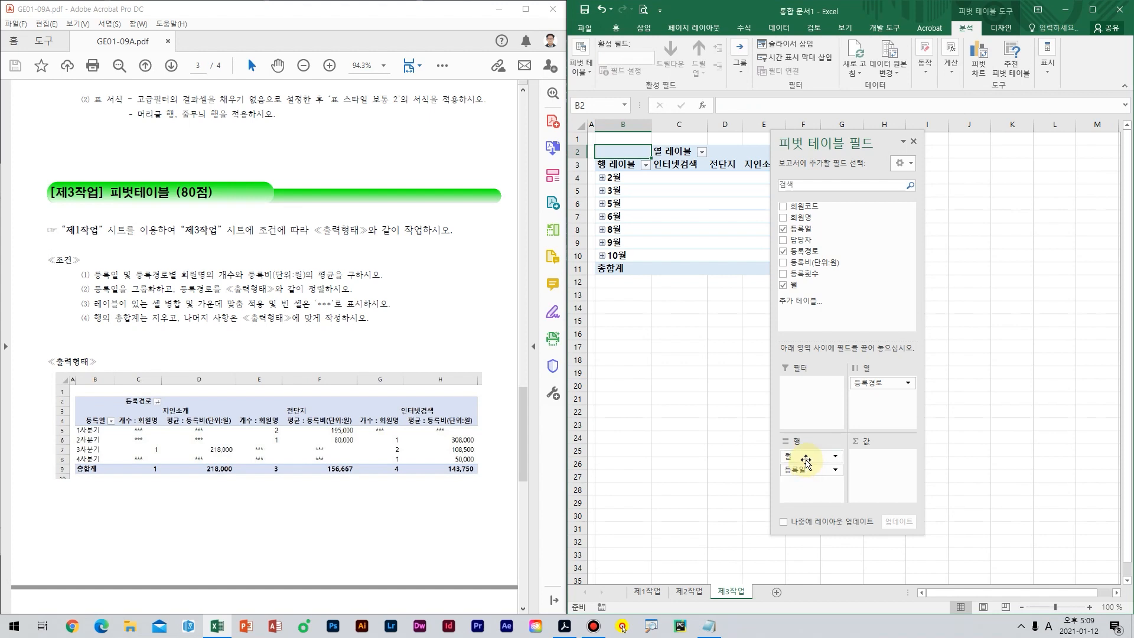
mouse_move(151, 433)
left_mouse_down()
mouse_move(192, 473)
mouse_move(203, 428)
left_mouse_up()
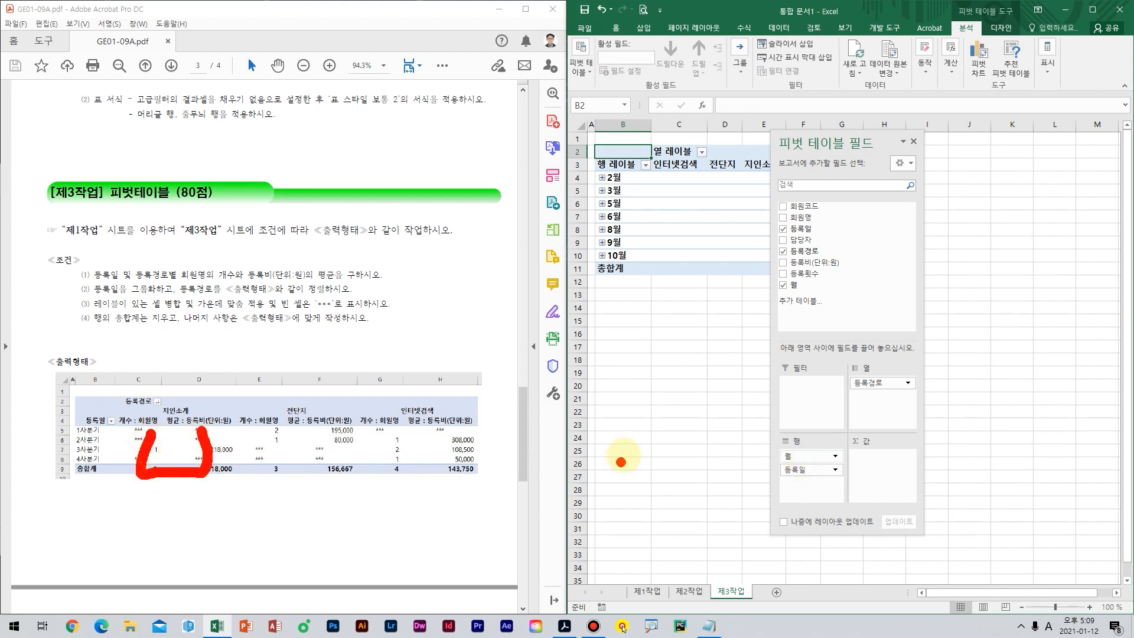
key("Escape")
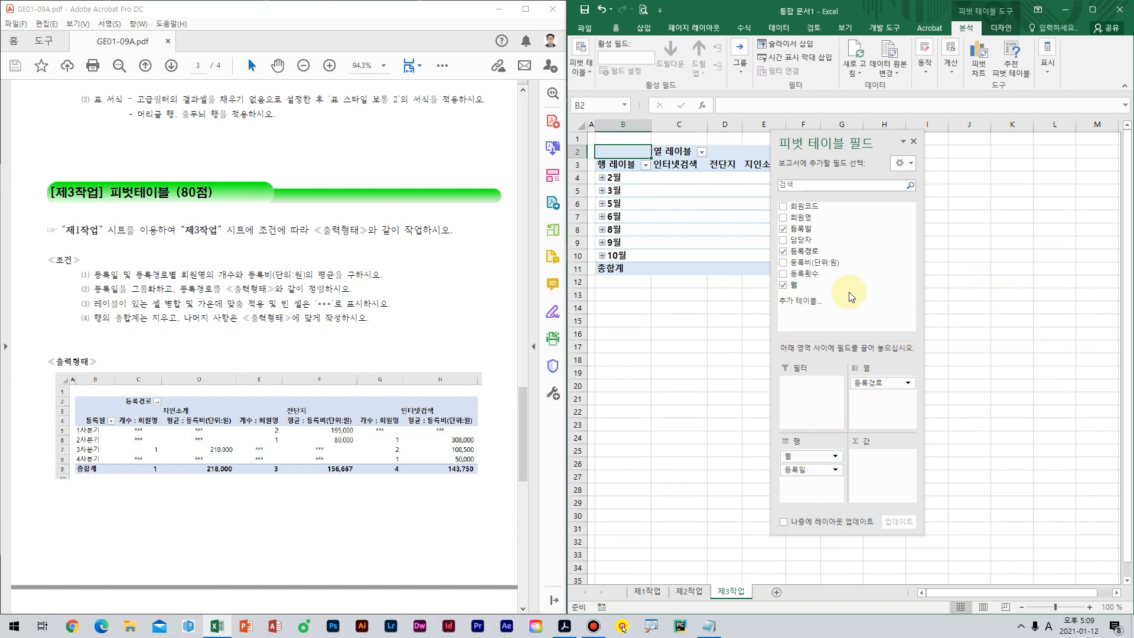
left_click_drag(883, 218, 880, 472)
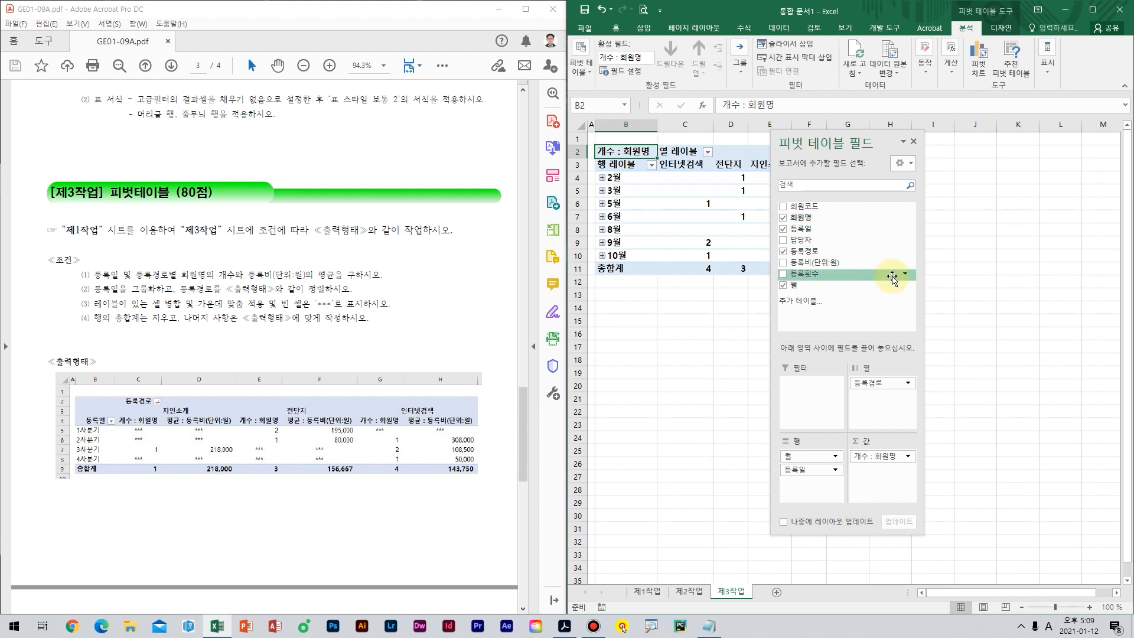
left_click_drag(860, 261, 889, 481)
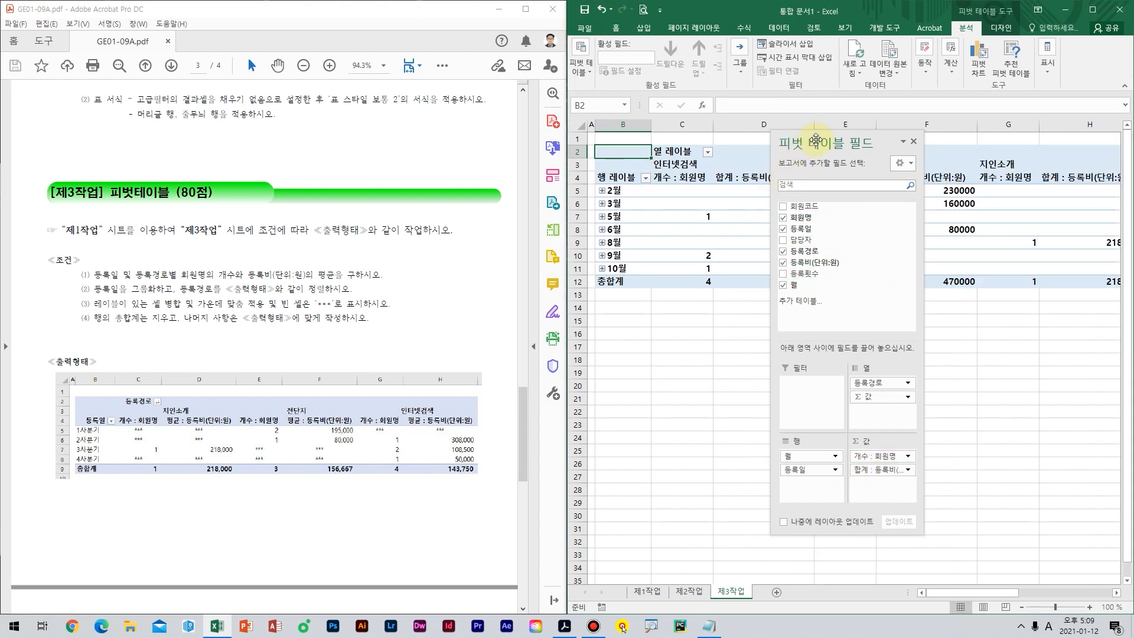
Rename the pivot table's column label heading as 등록경로 and its row label heading as 등록일.
left_click_drag(816, 140, 821, 274)
left_click(682, 155)
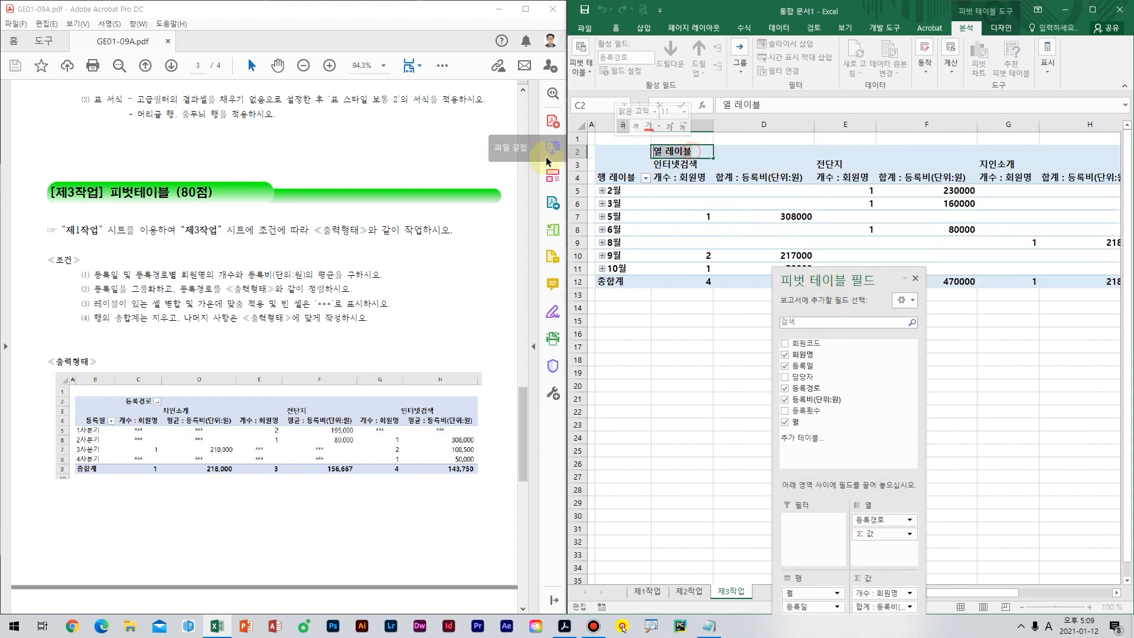
type("d")
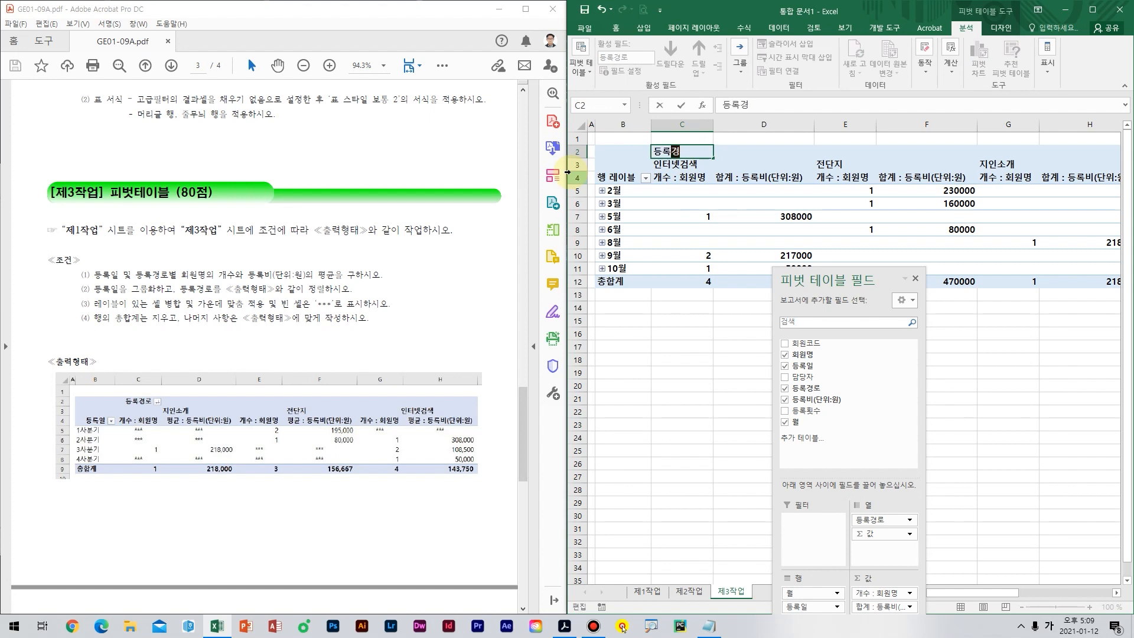
type("록경로")
key("Return")
double_click(615, 177)
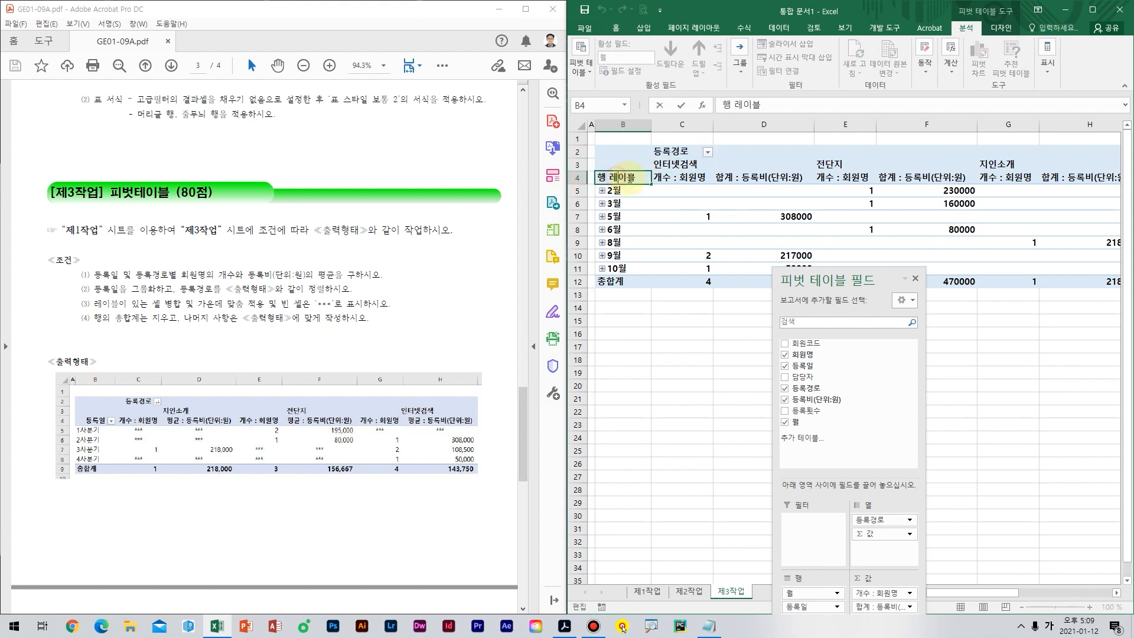
type("등록일")
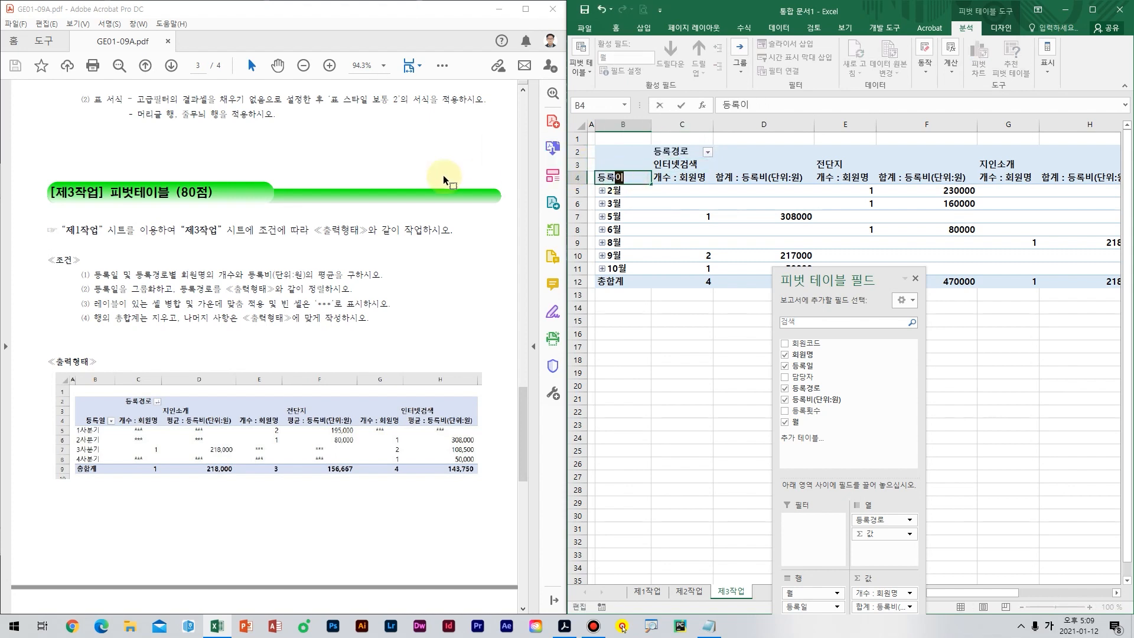
key("Return")
Summarise the 등록비 value field by 평균 and name it 평균 : 등록비(단위:원).
left_click(685, 177)
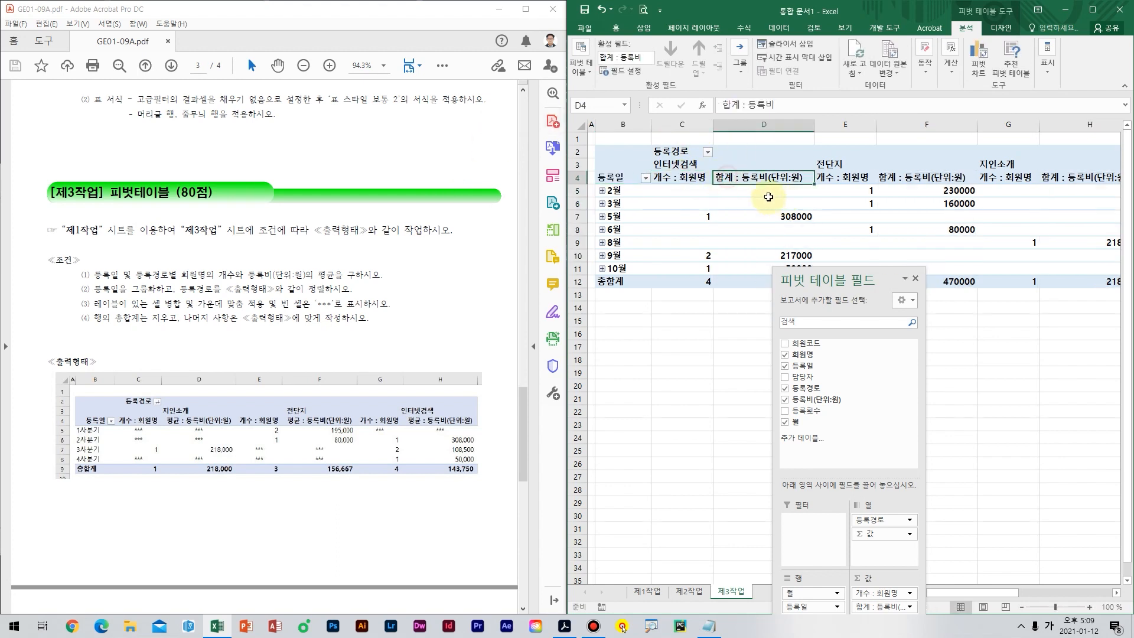
double_click(729, 178)
left_click(787, 349)
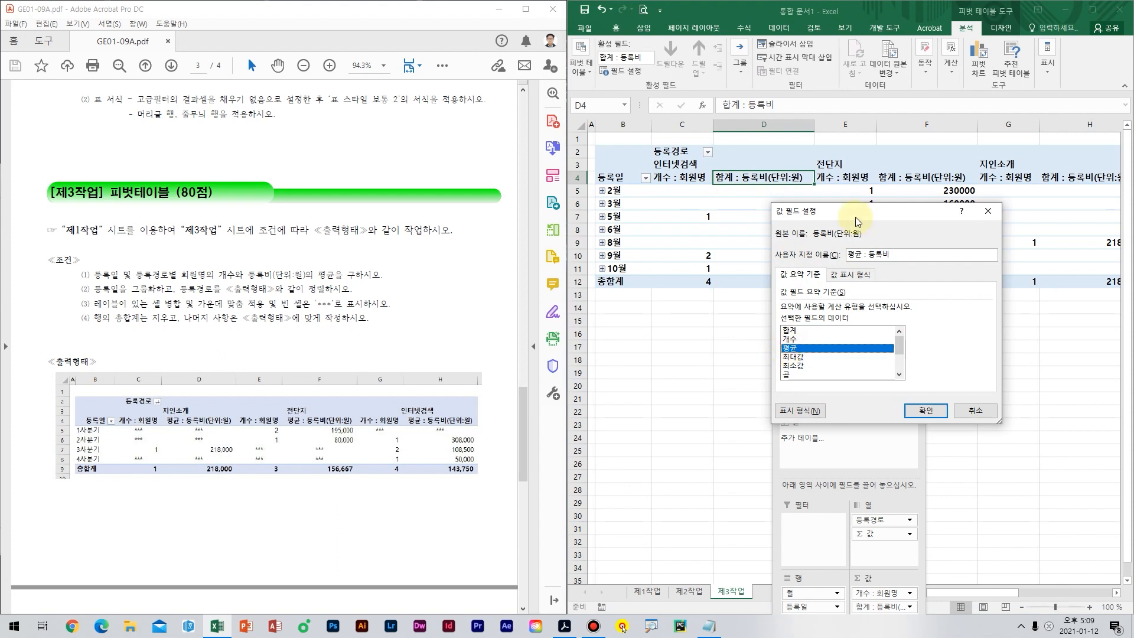
left_click_drag(856, 214, 752, 248)
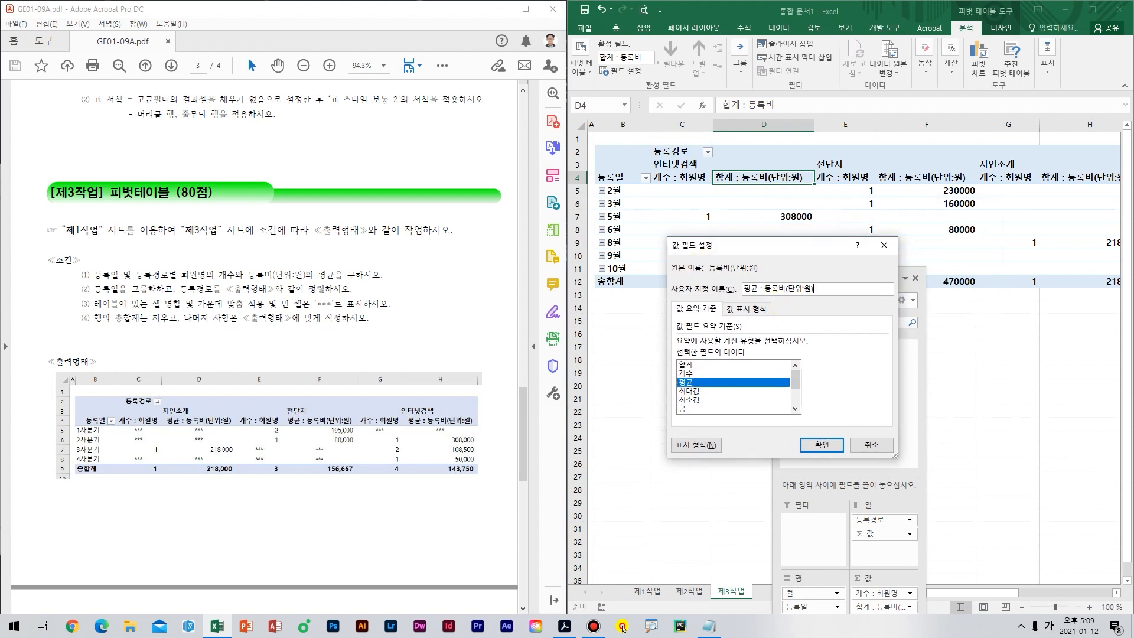
key("Return")
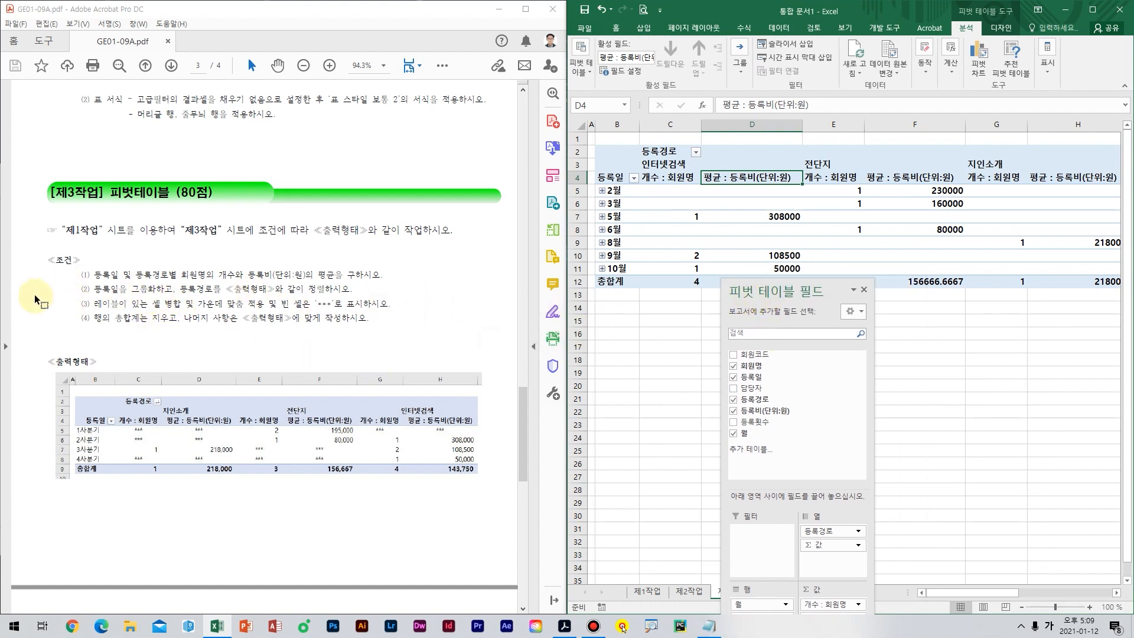
Group the 등록일 row items by 분기 only, leaving out 일 and 월.
left_click_drag(756, 286, 737, 284)
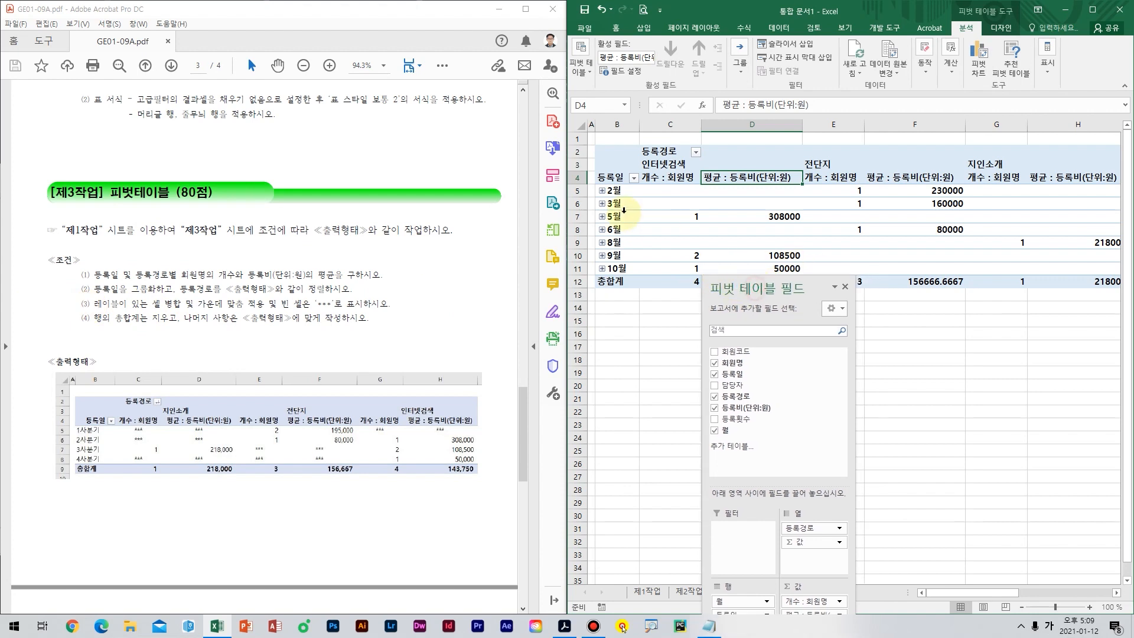
left_click(612, 190)
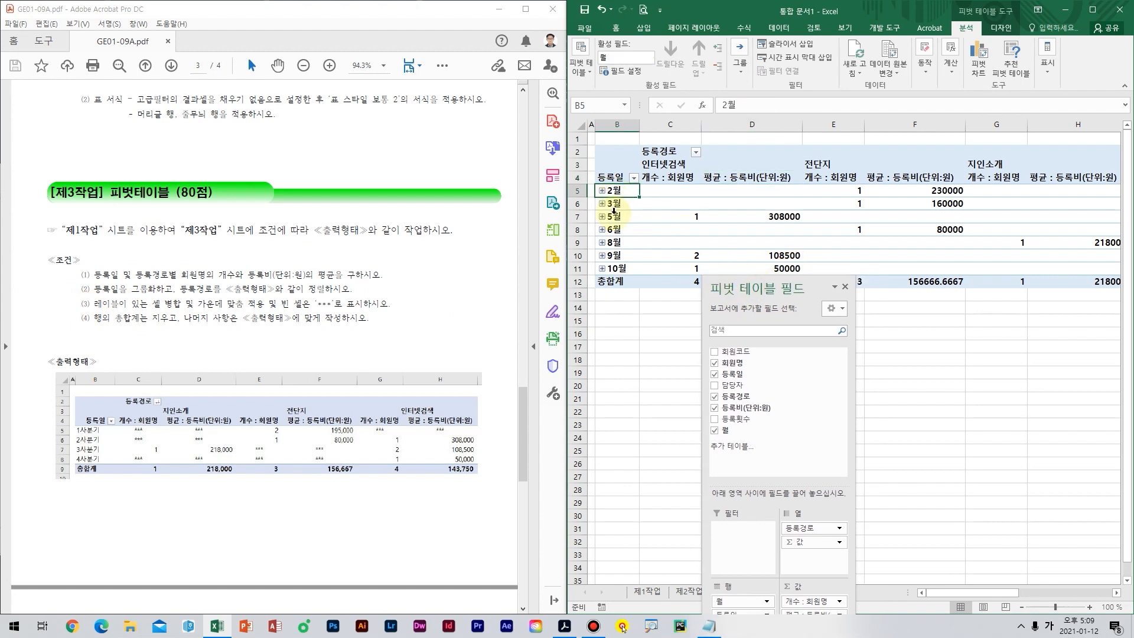
left_click(615, 205)
left_click(616, 216)
right_click(616, 216)
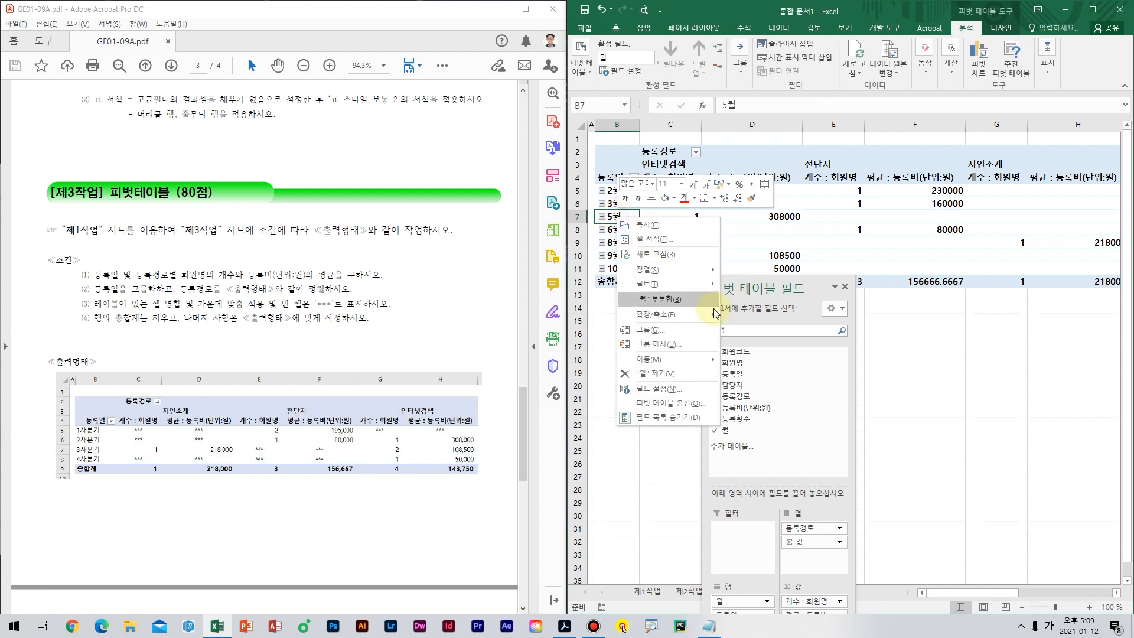
left_click(670, 343)
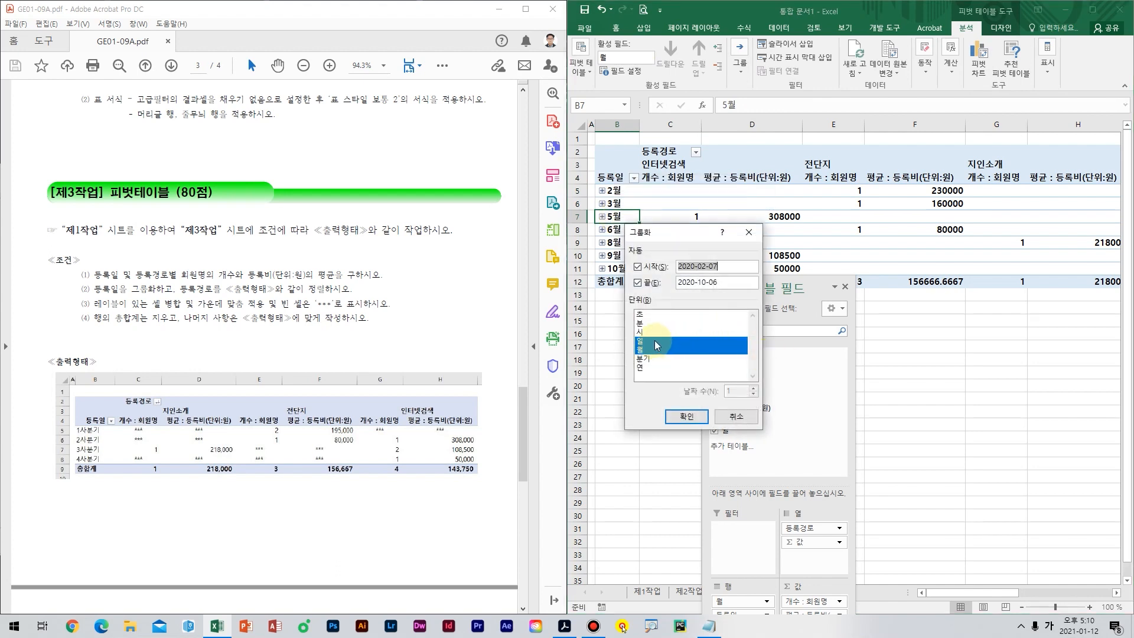
left_click(654, 341)
left_click(650, 349)
left_click(662, 360)
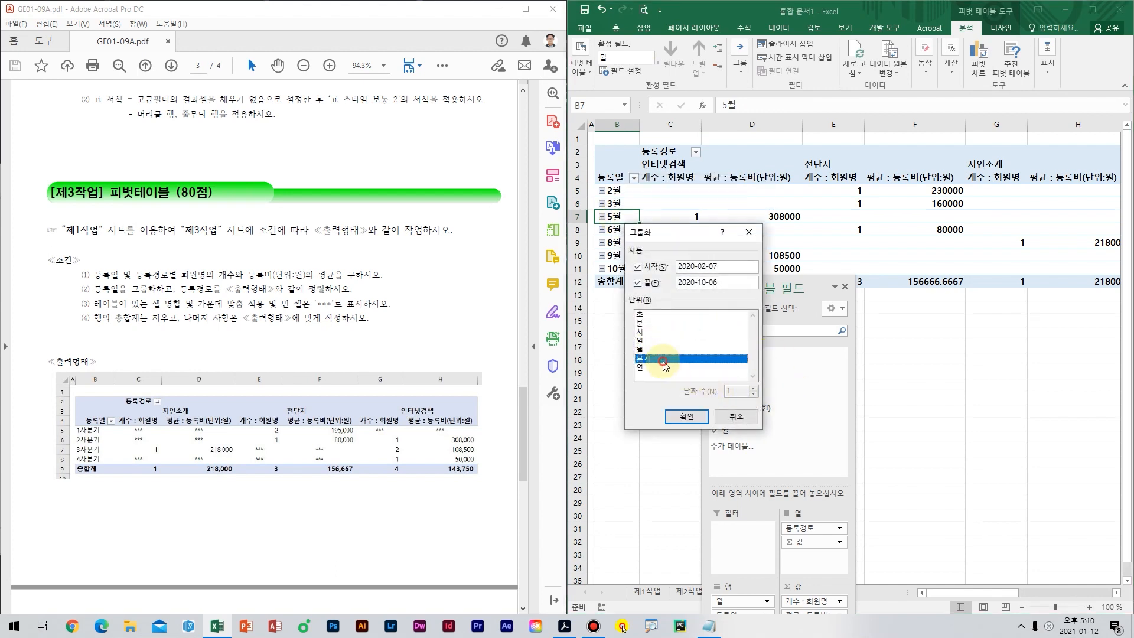
mouse_move(731, 262)
left_mouse_down()
mouse_move(754, 248)
mouse_move(753, 270)
left_mouse_up()
mouse_move(680, 369)
left_mouse_down()
mouse_move(614, 372)
mouse_move(644, 333)
left_mouse_up()
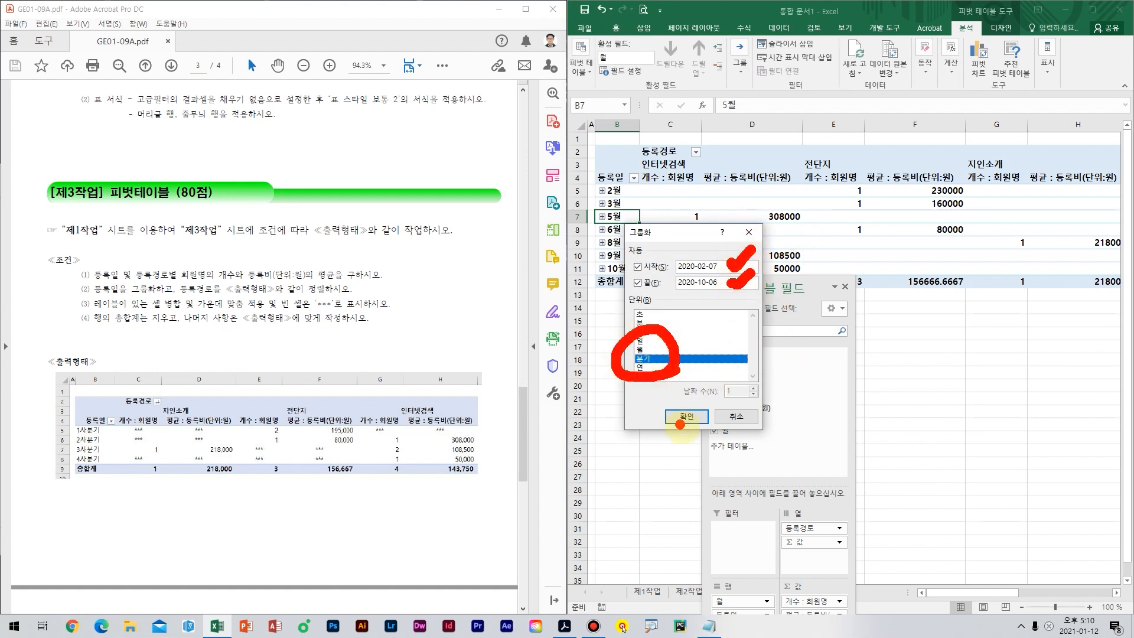
left_click_drag(670, 407, 717, 369)
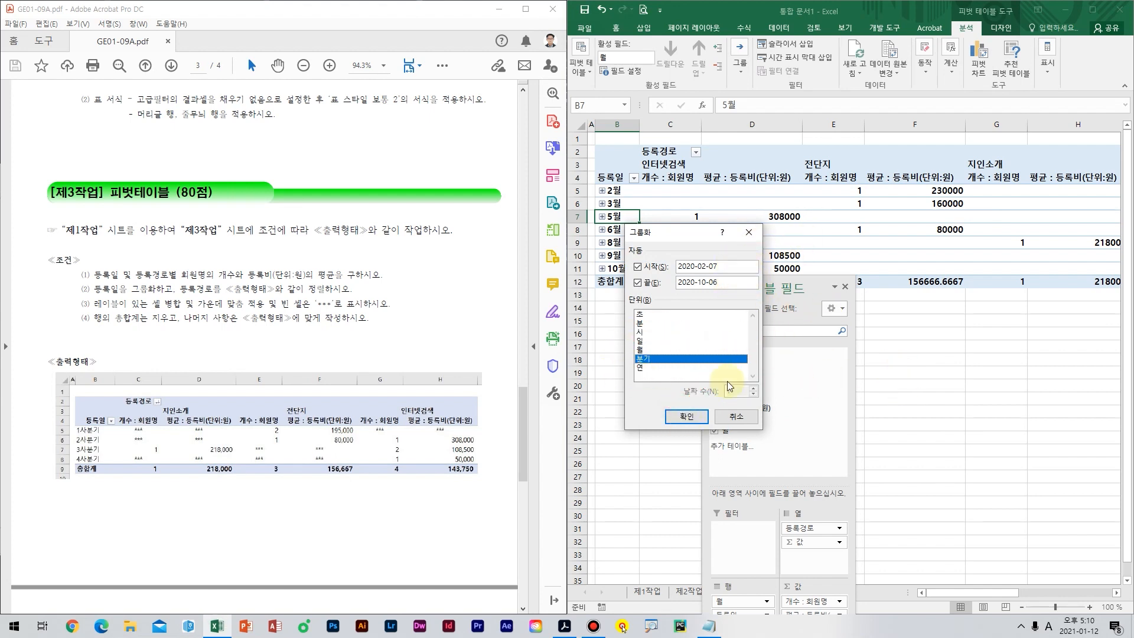
left_click(686, 416)
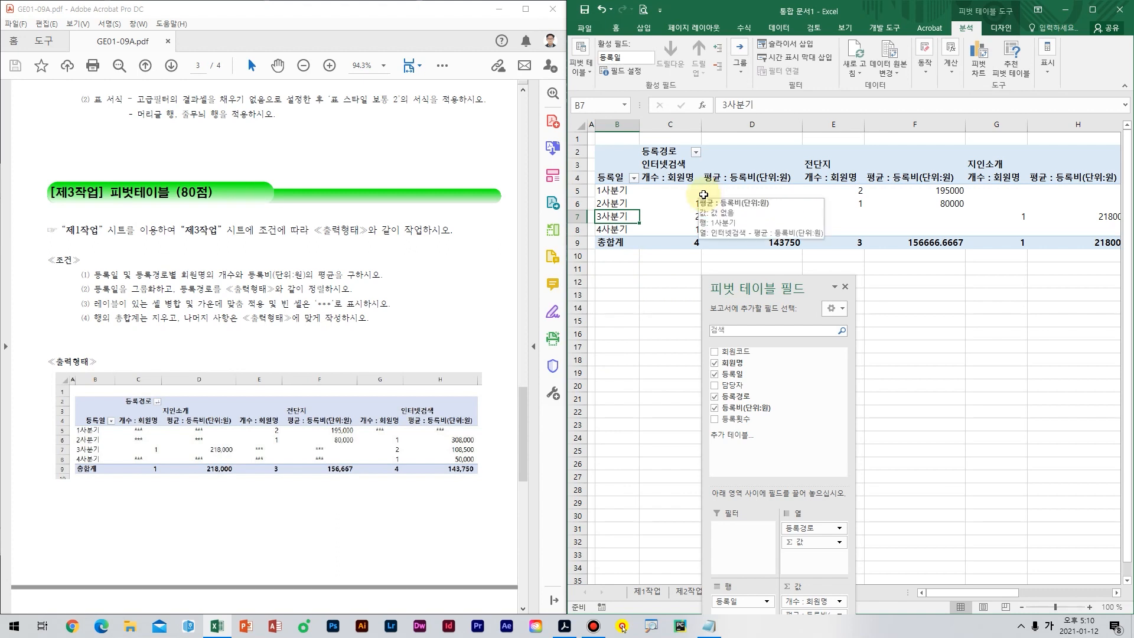
Sort the 등록경로 column labels in descending text order and check them against the sample output.
left_click(696, 153)
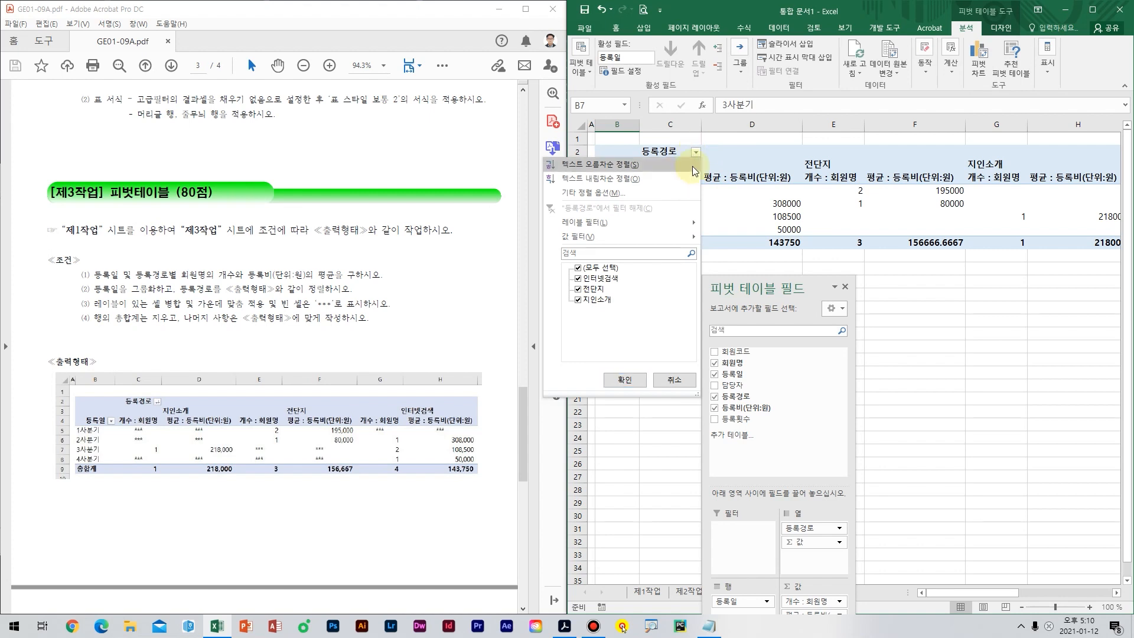
left_click(658, 185)
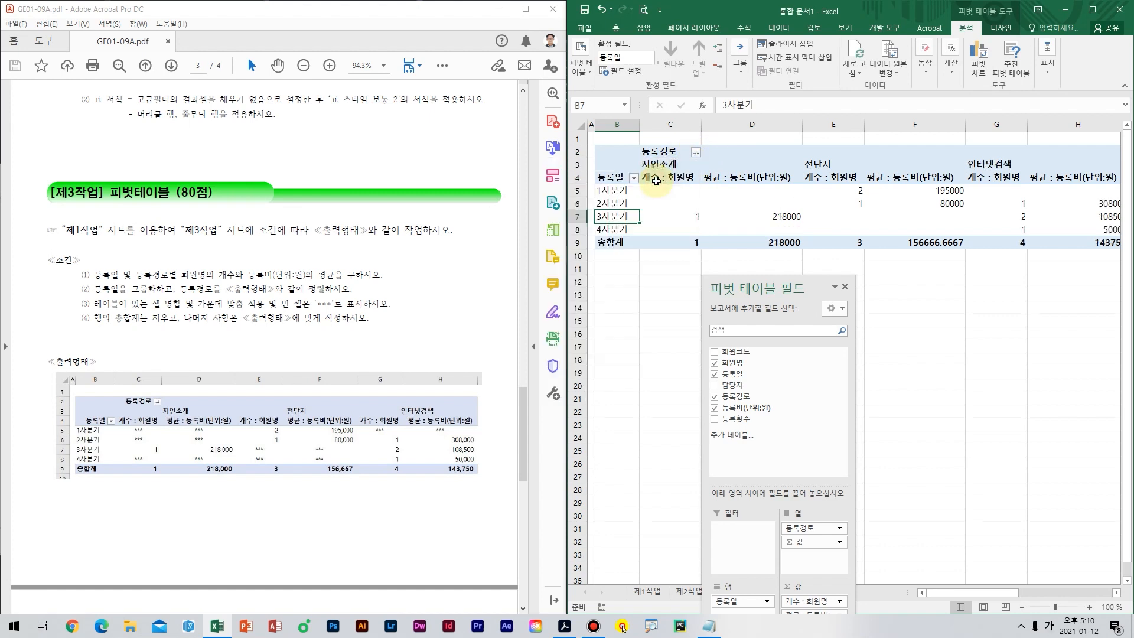
left_click(677, 165)
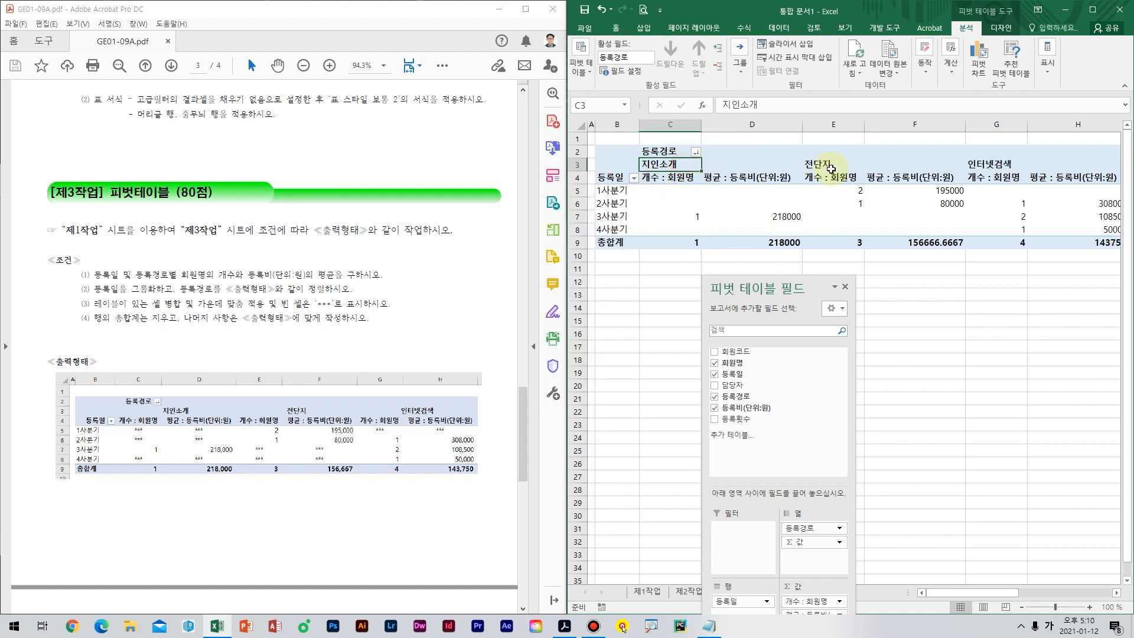
left_click(826, 165)
left_click(991, 166)
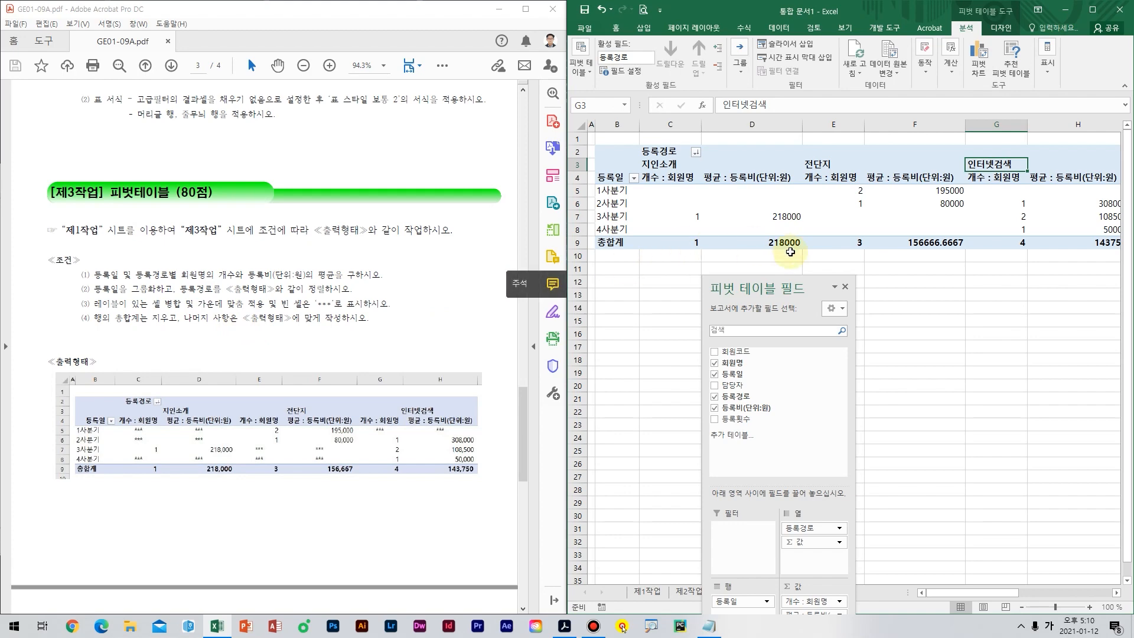
Set the pivot table options to merge and centre labelled cells, show empty cells as ***, and hide row grand totals.
left_click(717, 210)
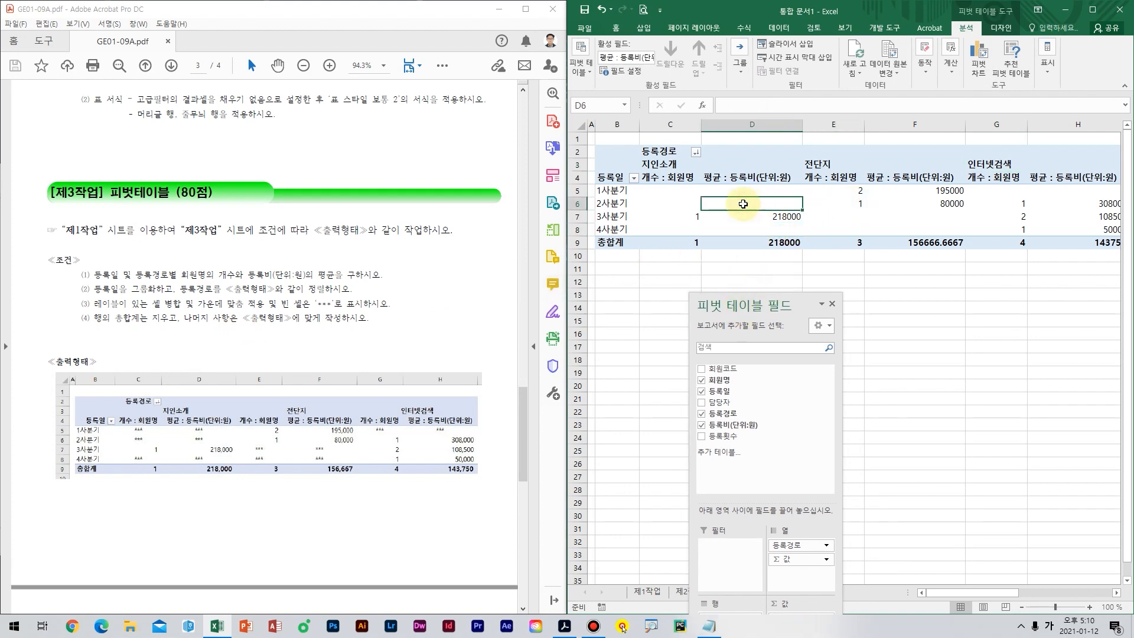
right_click(745, 204)
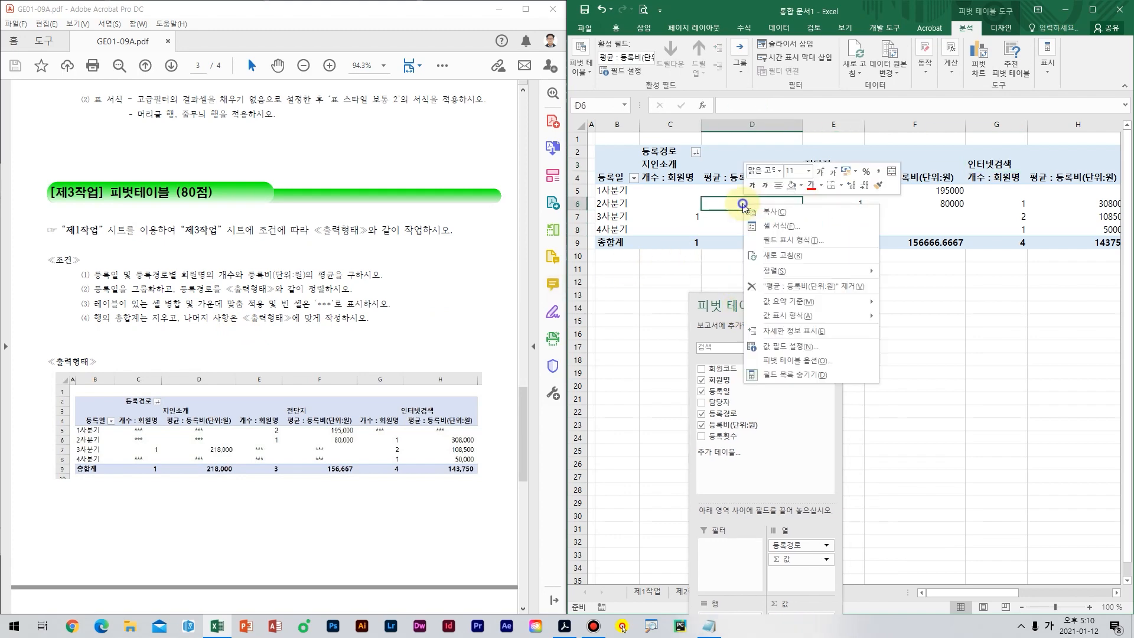
left_click(796, 362)
left_click(785, 277)
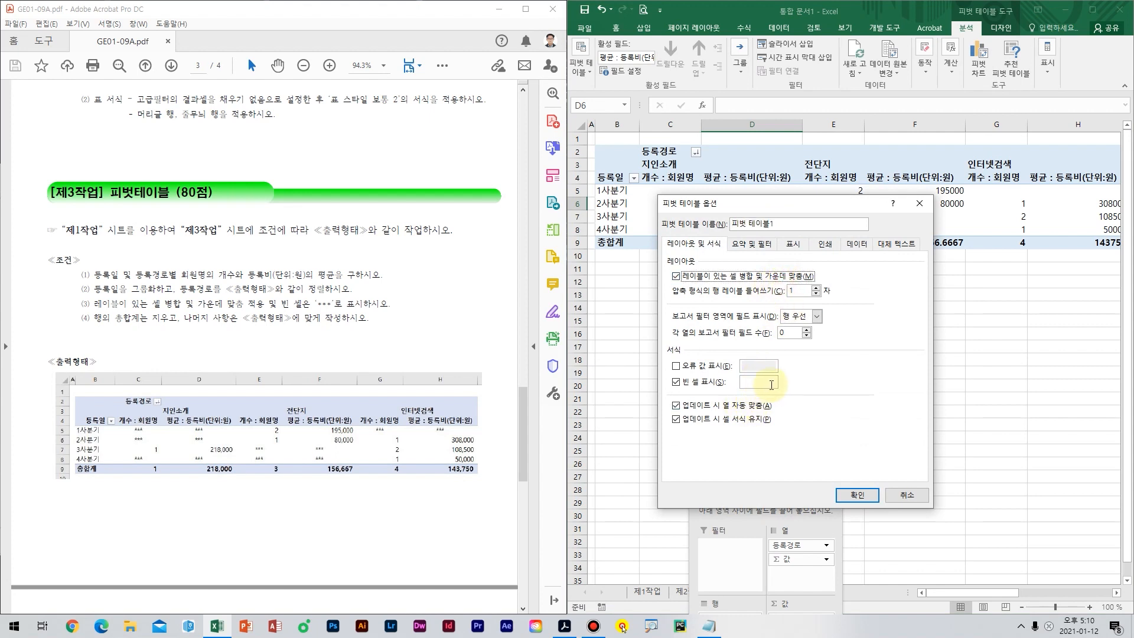
type("***")
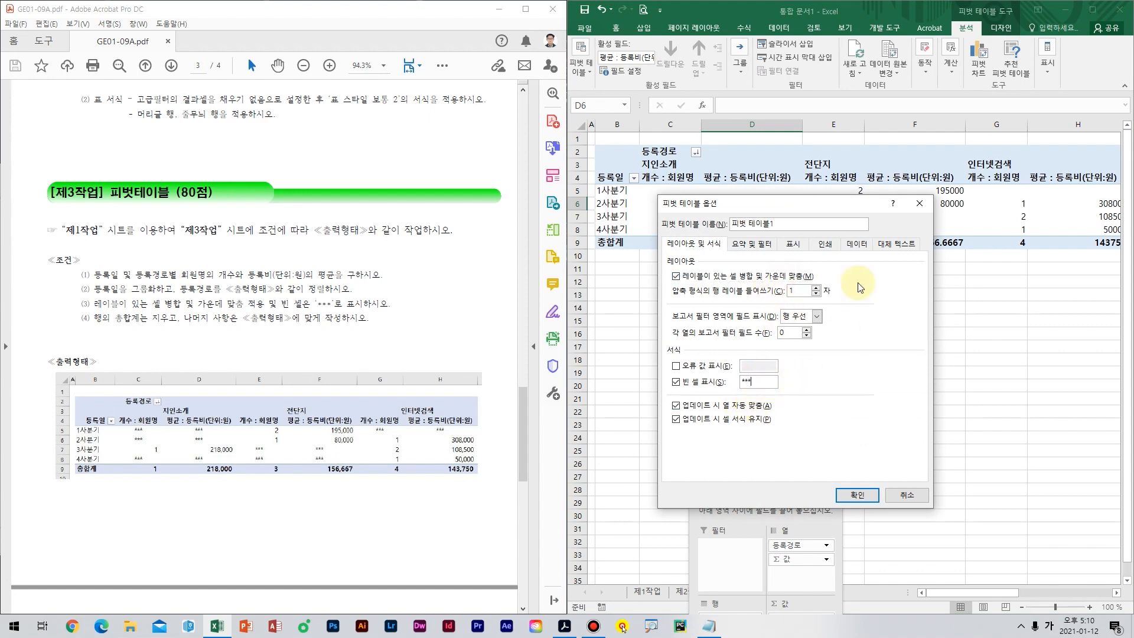
left_click(762, 247)
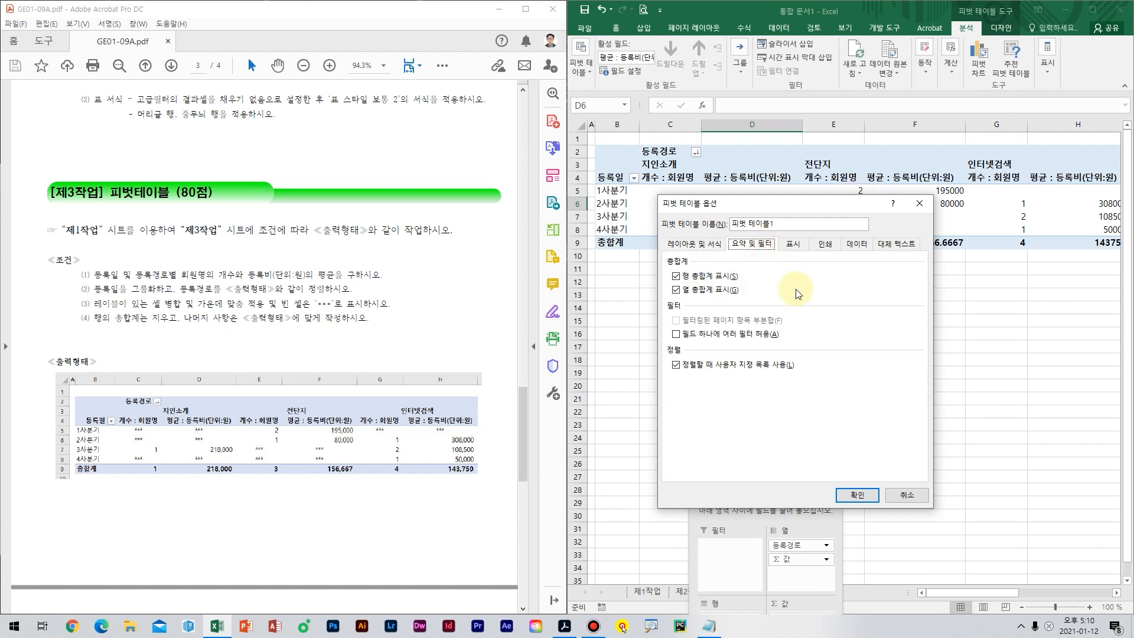
left_click(860, 496)
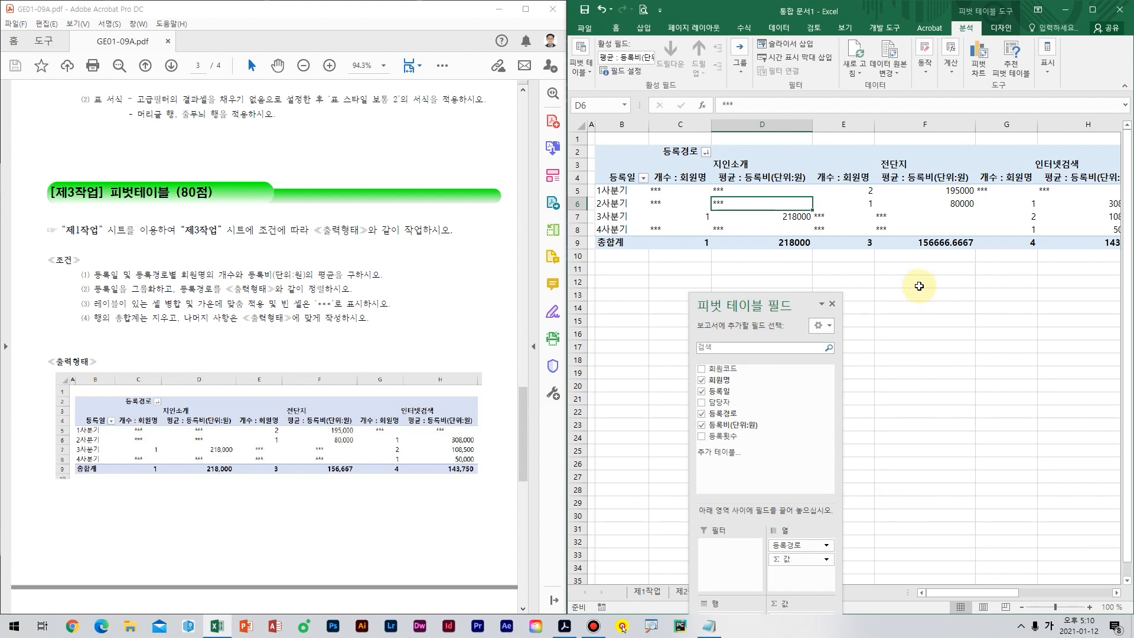
Apply the comma number style and centre alignment to the pivot table values in C5:H9.
scroll(934, 281, "down", 1, "ctrl")
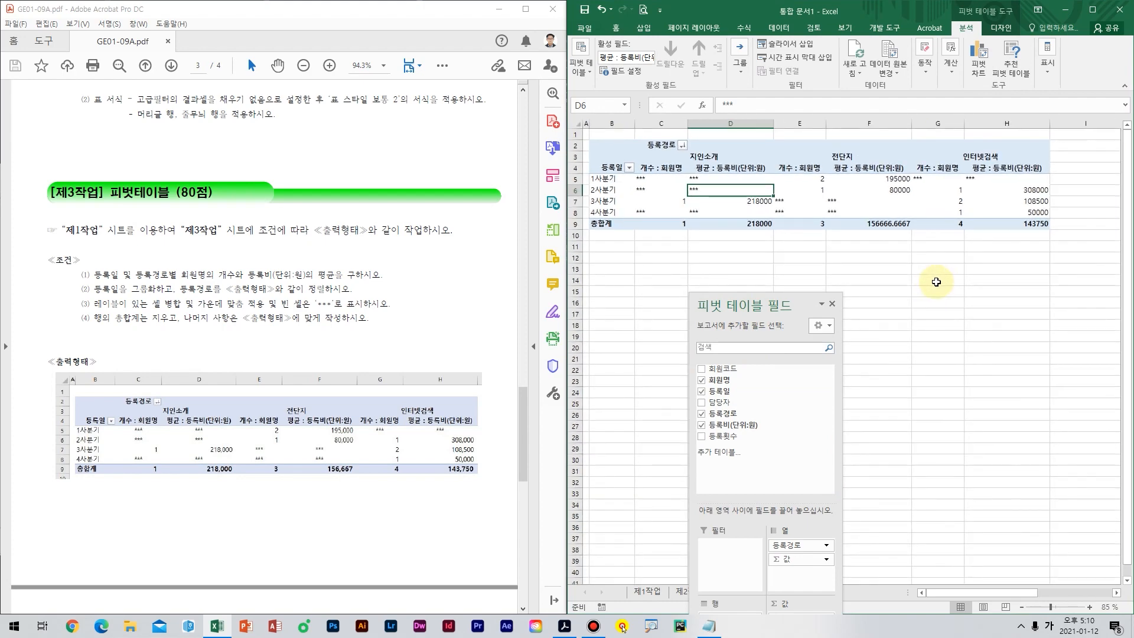
left_click_drag(641, 178, 1022, 227)
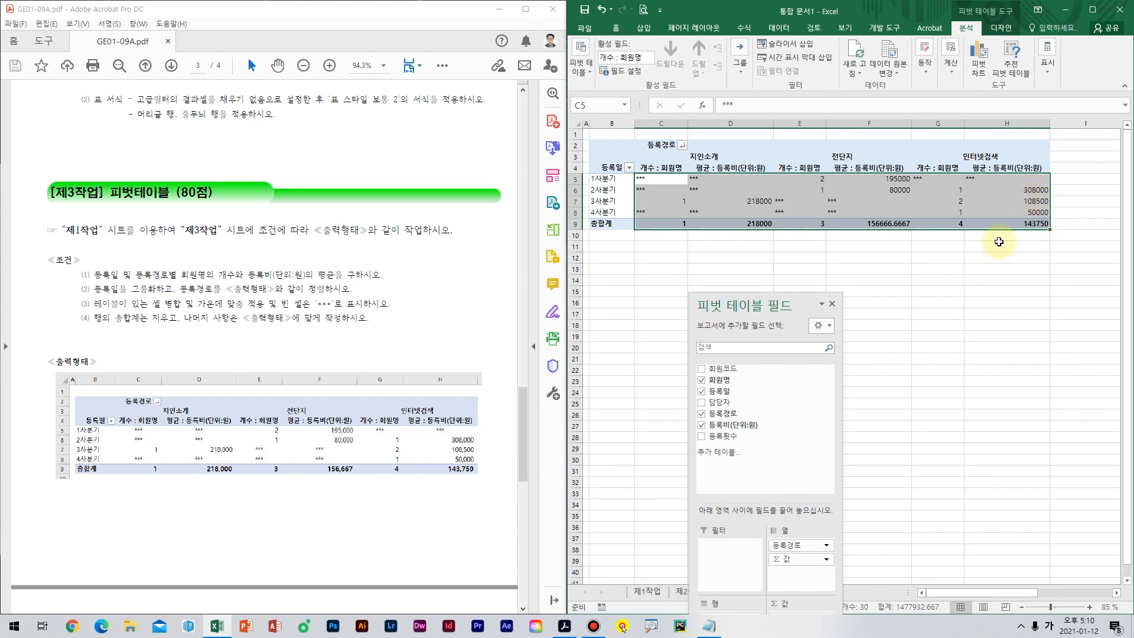
left_click(617, 28)
left_click(914, 59)
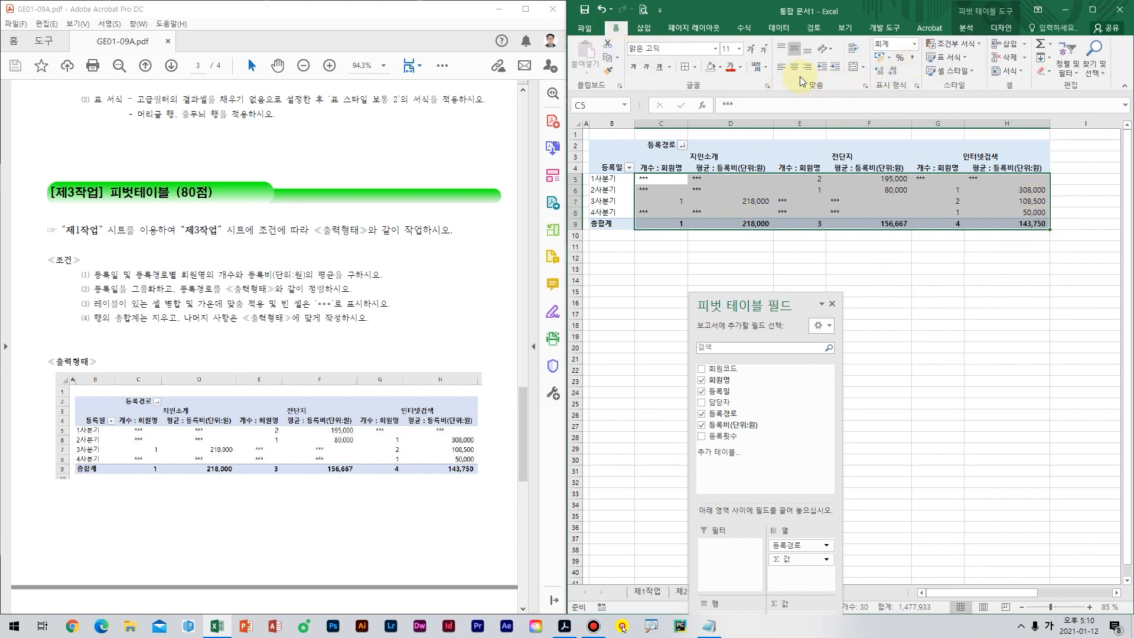
left_click(790, 68)
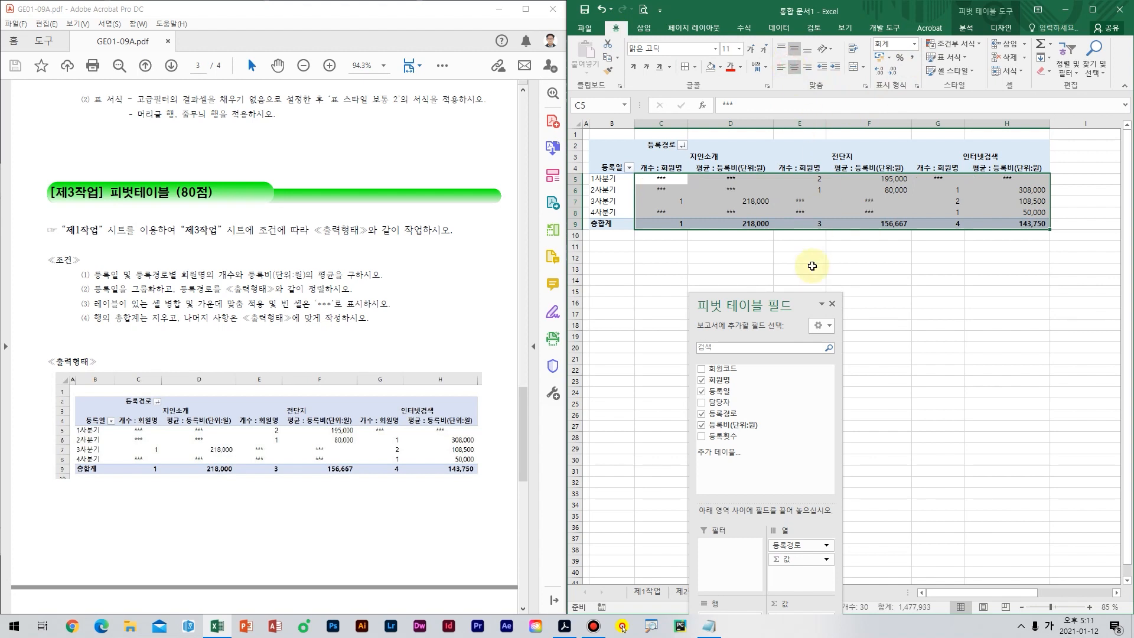
left_click_drag(182, 329, 413, 336)
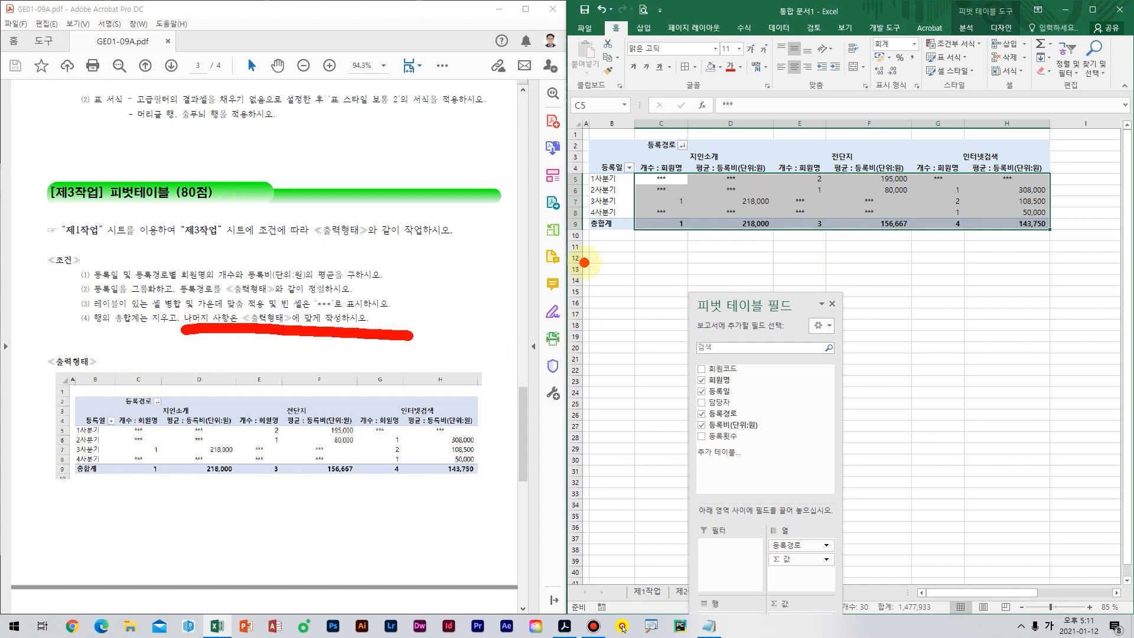
mouse_move(924, 235)
left_mouse_down()
mouse_move(850, 195)
mouse_move(812, 291)
left_mouse_up()
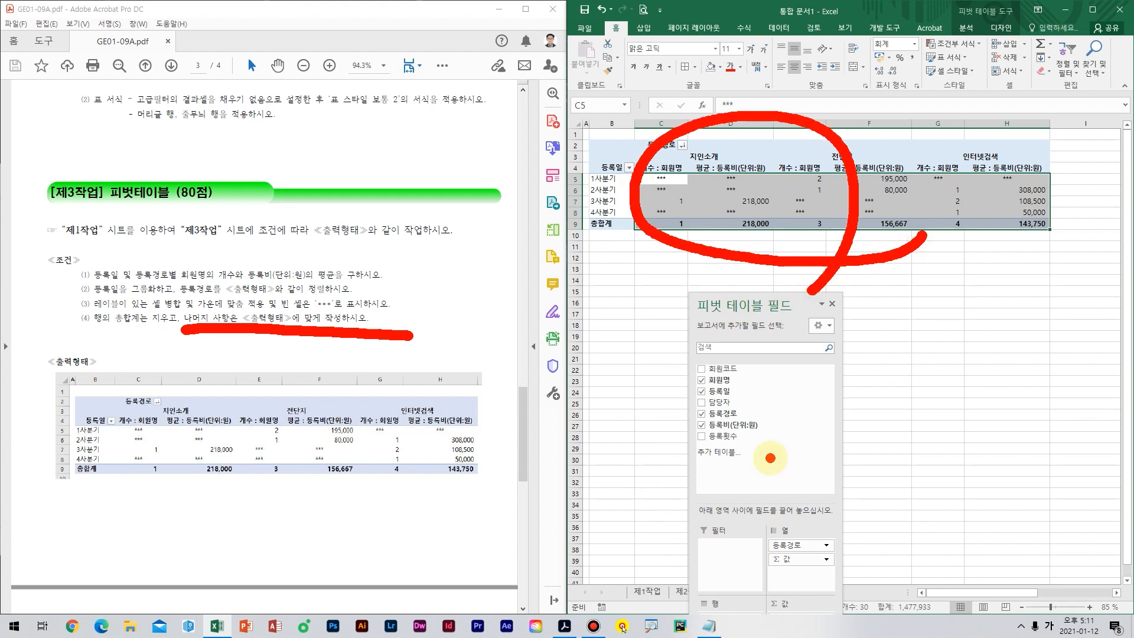
key("Escape")
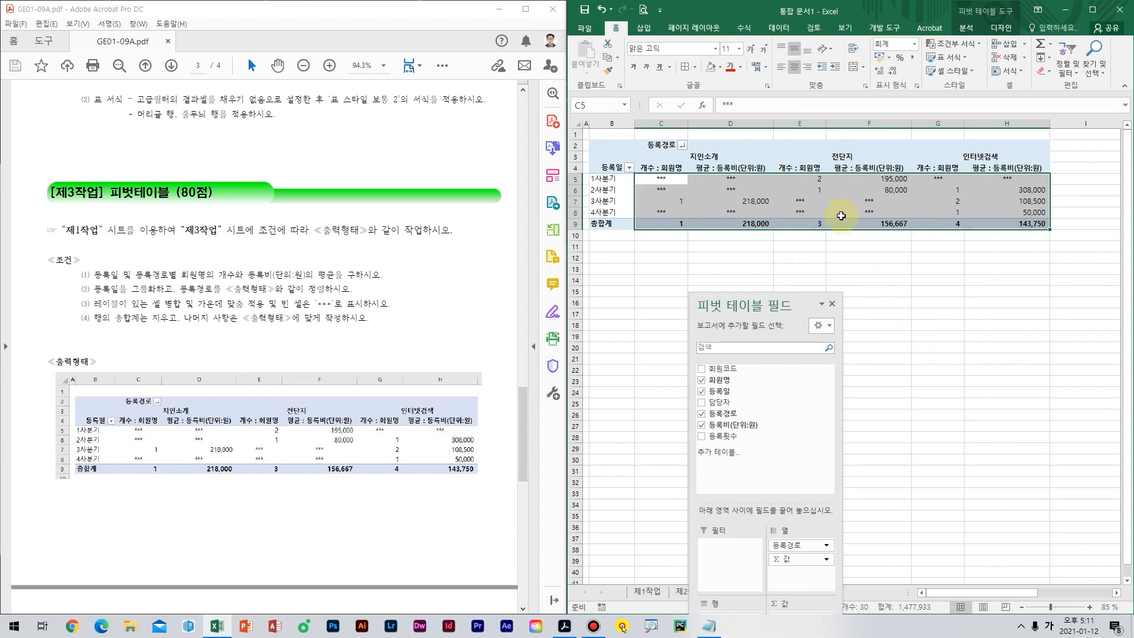
left_click(868, 189)
left_click(990, 29)
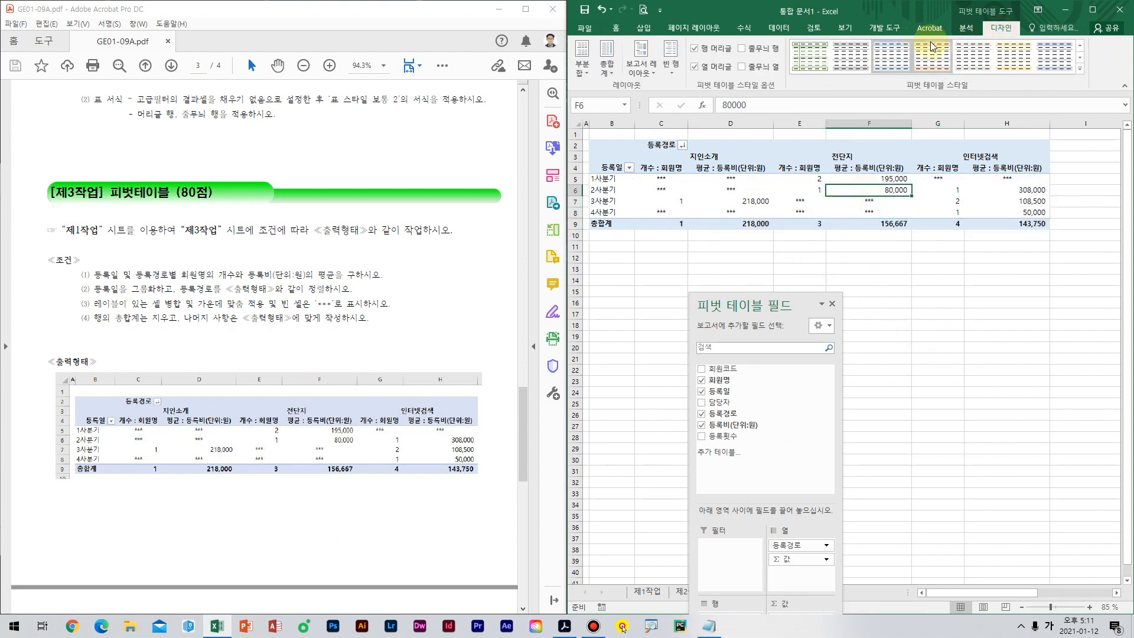
left_click(966, 28)
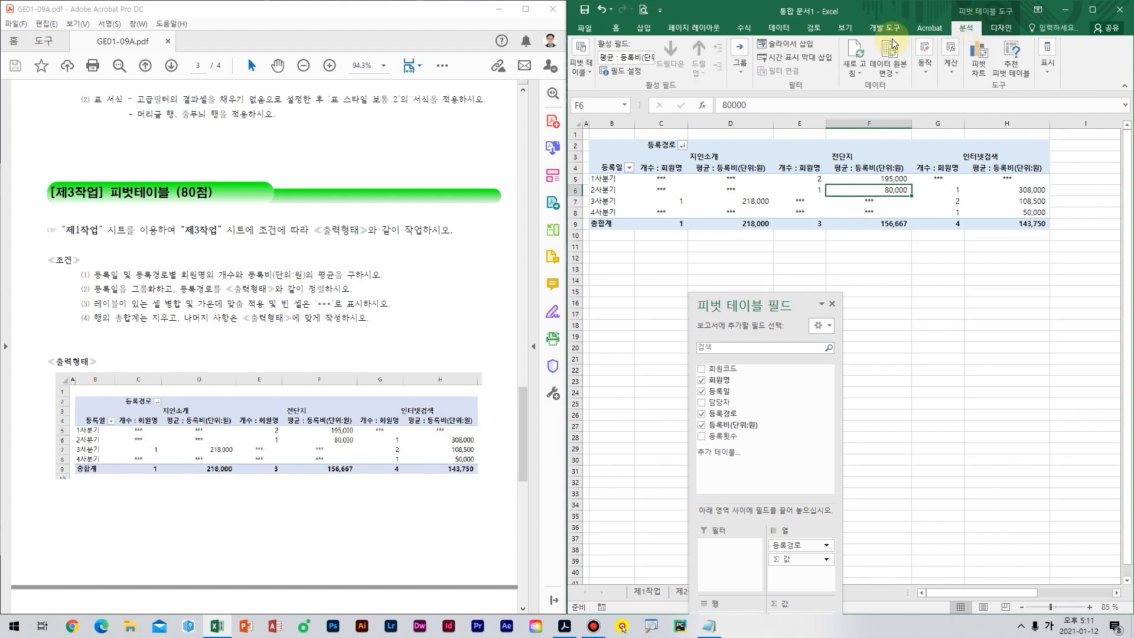
left_click(859, 73)
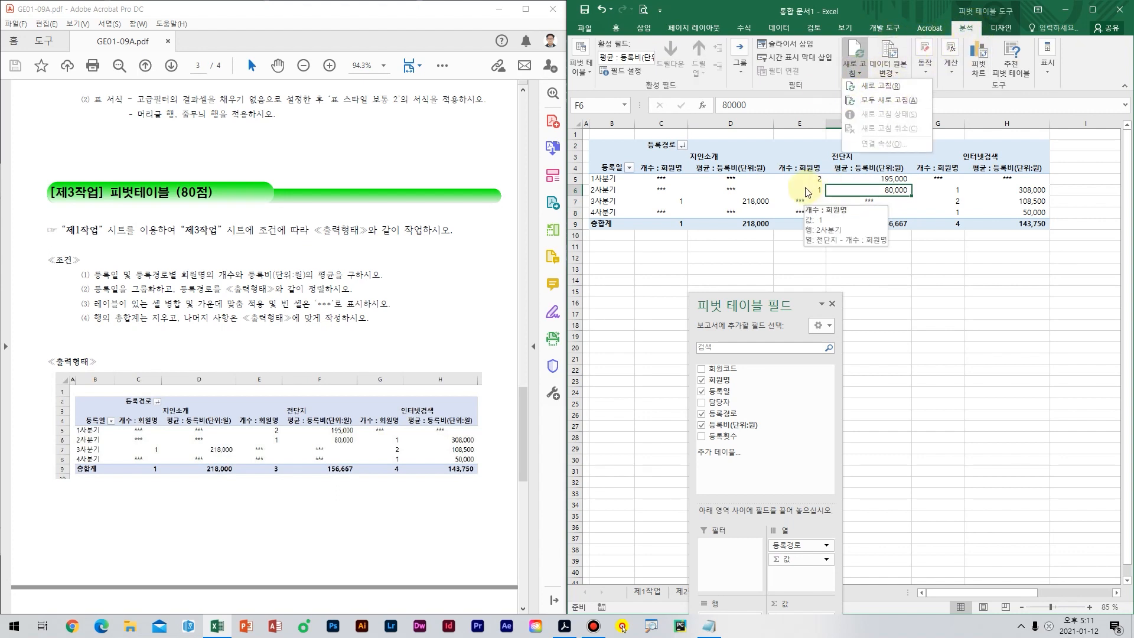
left_click(838, 278)
left_click(874, 246)
left_click(830, 314)
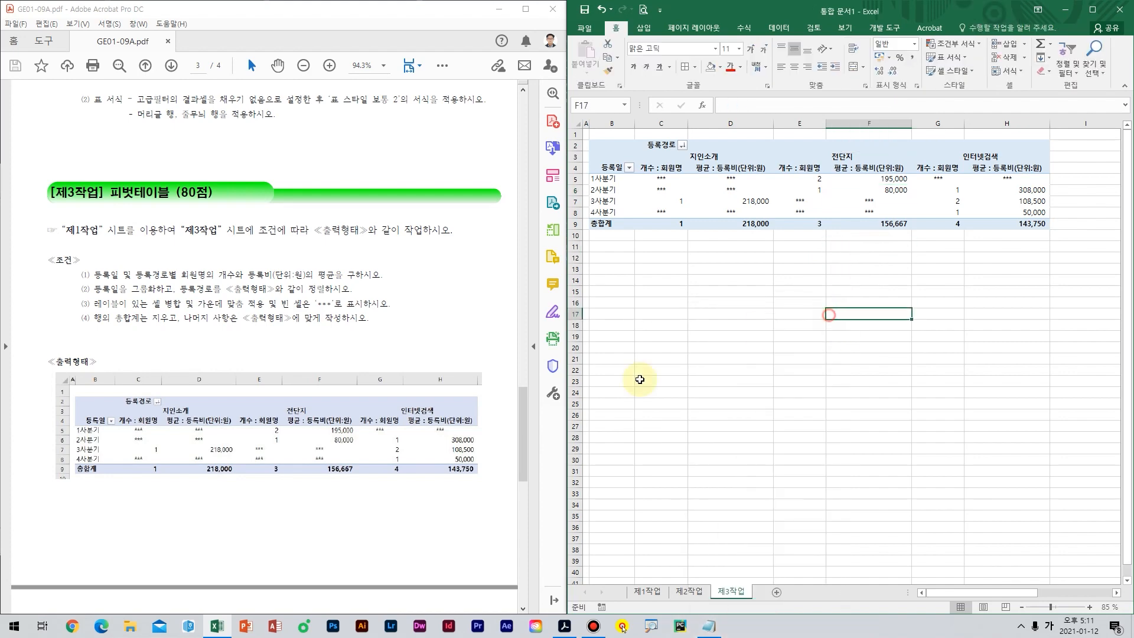
Read the 제4작업 chart conditions and sample chart in the exam PDF, with the 제1작업 sheet open beside it.
left_click(195, 424)
scroll(194, 425, "down", 15)
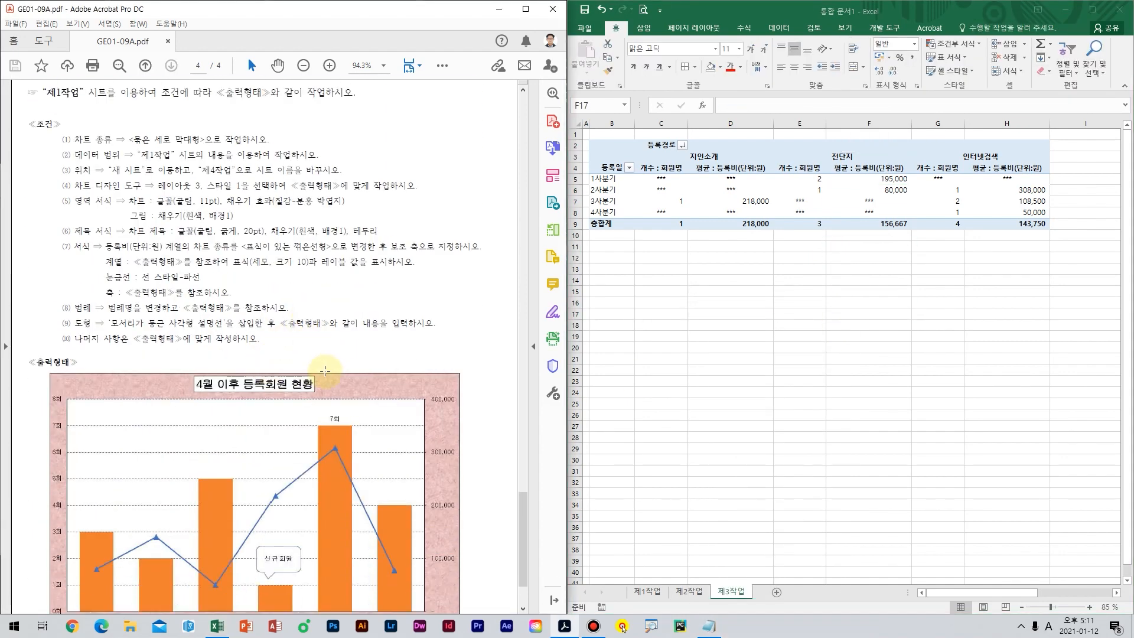
left_click(647, 591)
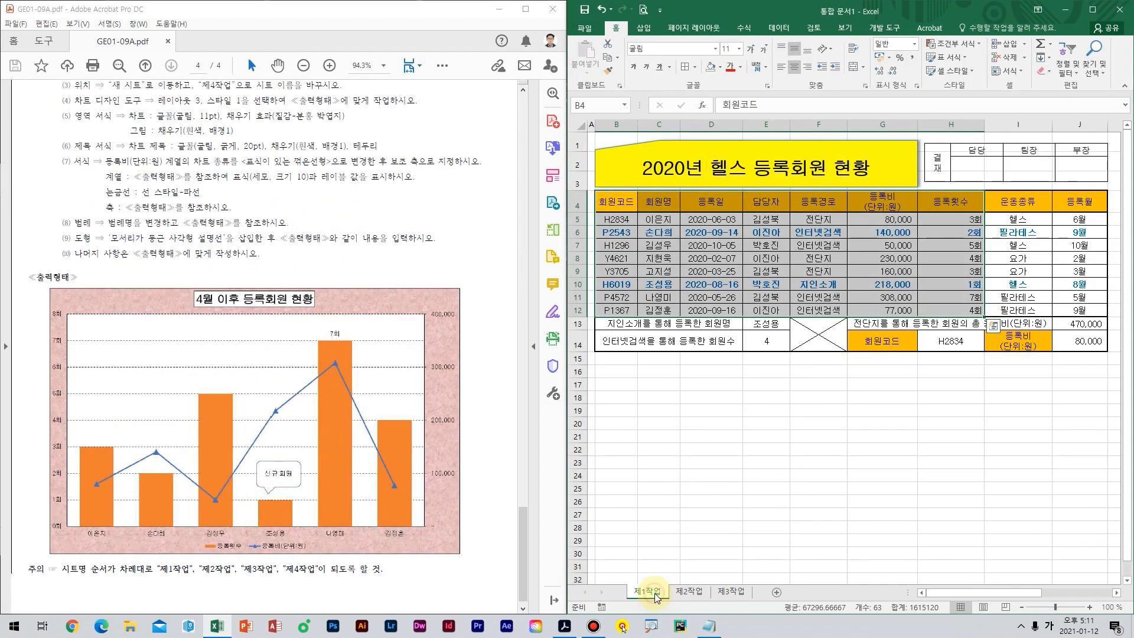
left_click(324, 260)
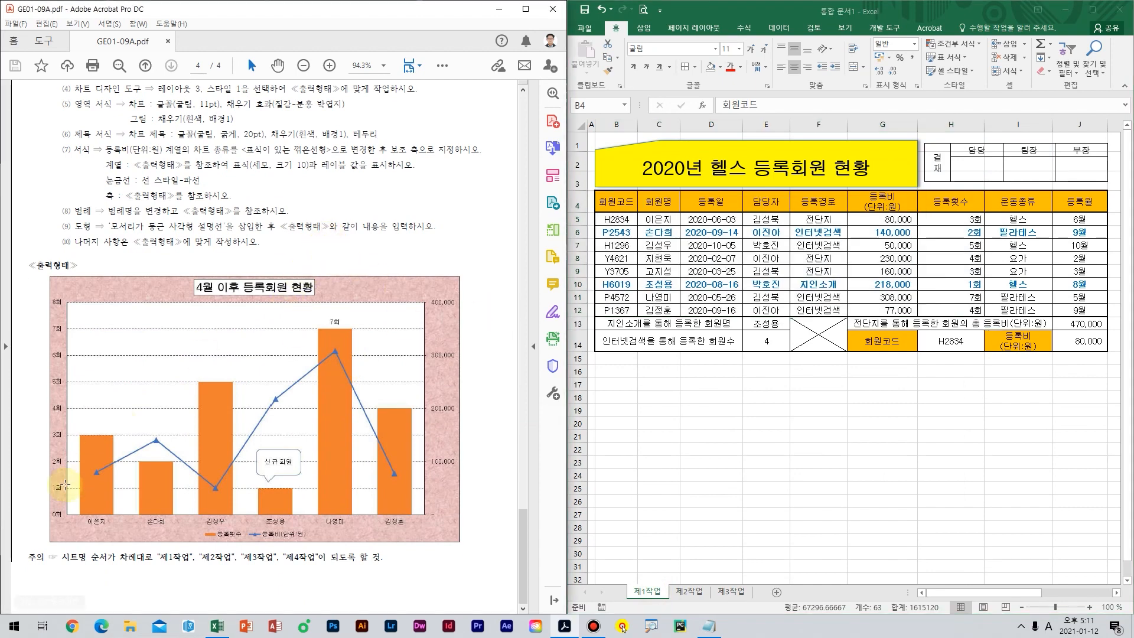
scroll(220, 510, "up", 2)
left_click(165, 546)
left_click(212, 575)
left_click_drag(213, 575, 242, 475)
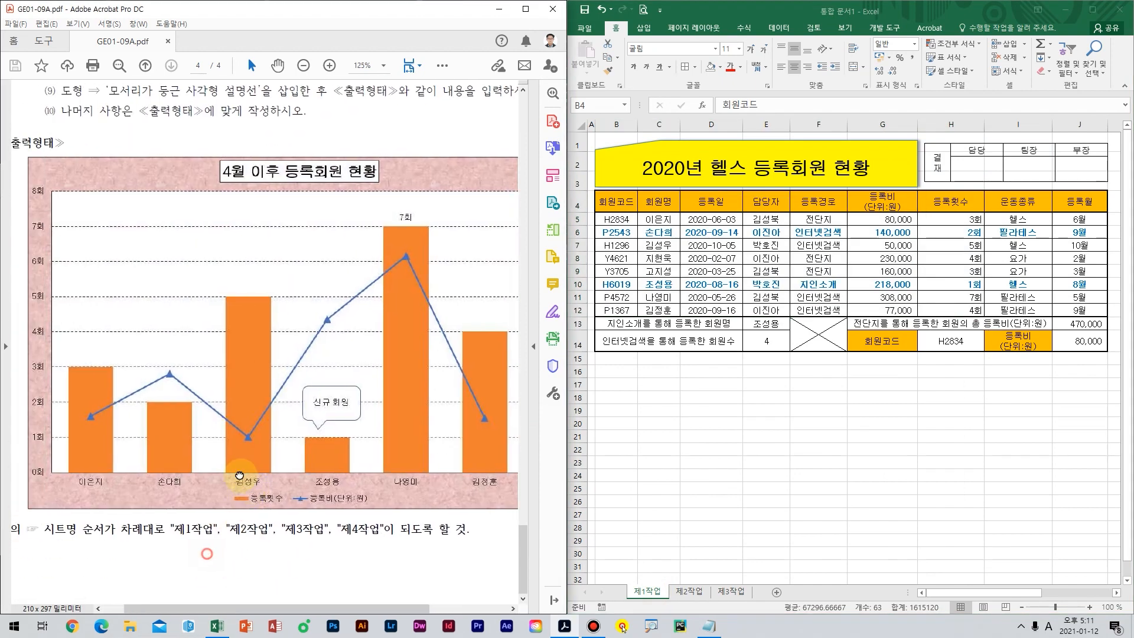
Insert a 2-D clustered column chart from the 회원명, 등록비(단위:원) and 등록횟수 columns, ranges C4:C12 and G4:H12.
left_click(766, 358)
left_click_drag(662, 208, 670, 307)
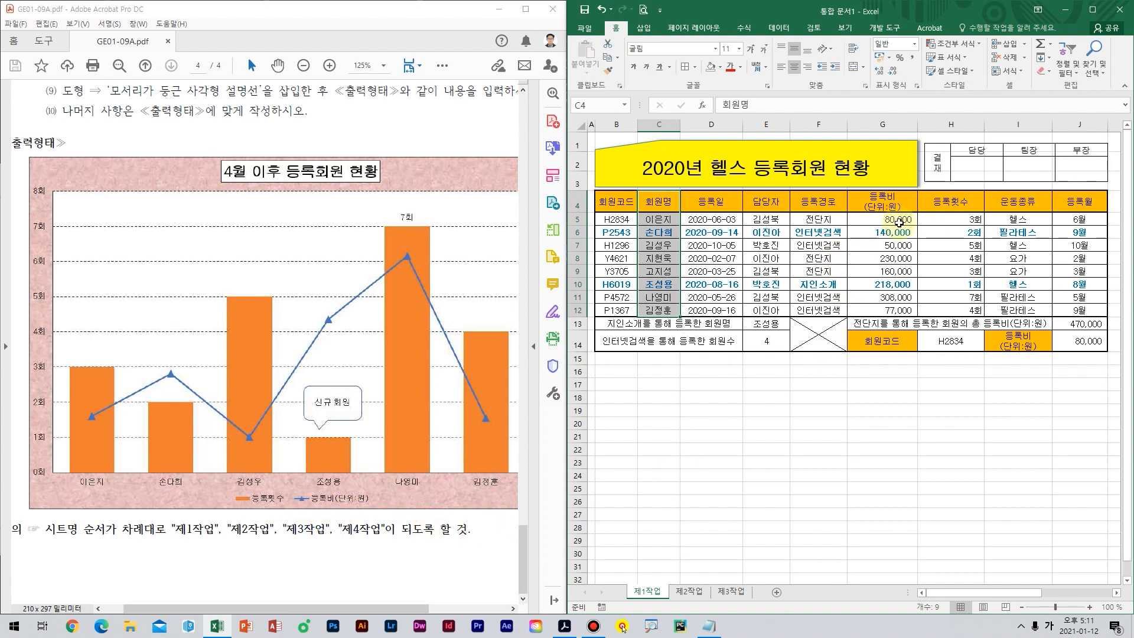
left_click_drag(915, 203, 953, 310)
left_click(643, 28)
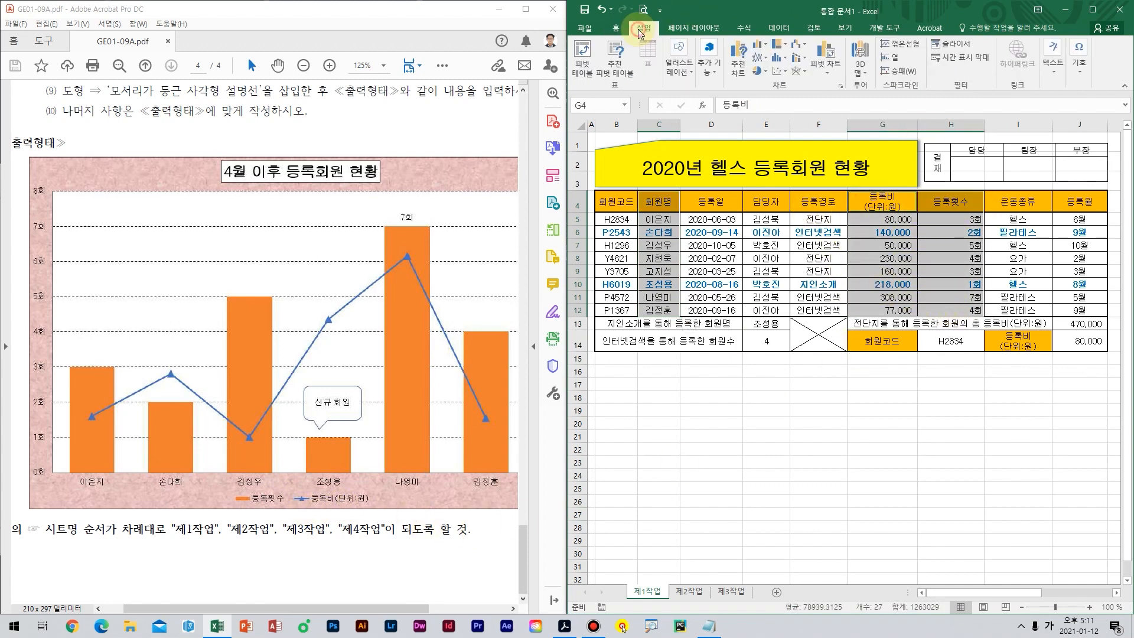
left_click(243, 233)
scroll(352, 211, "down", 3)
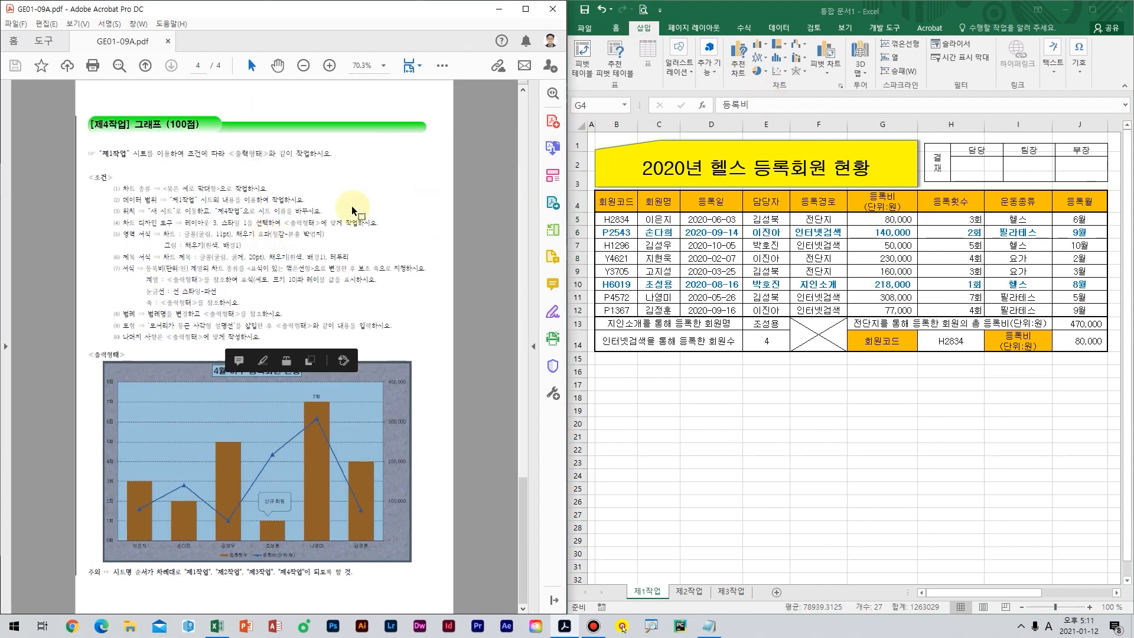
left_click(760, 45)
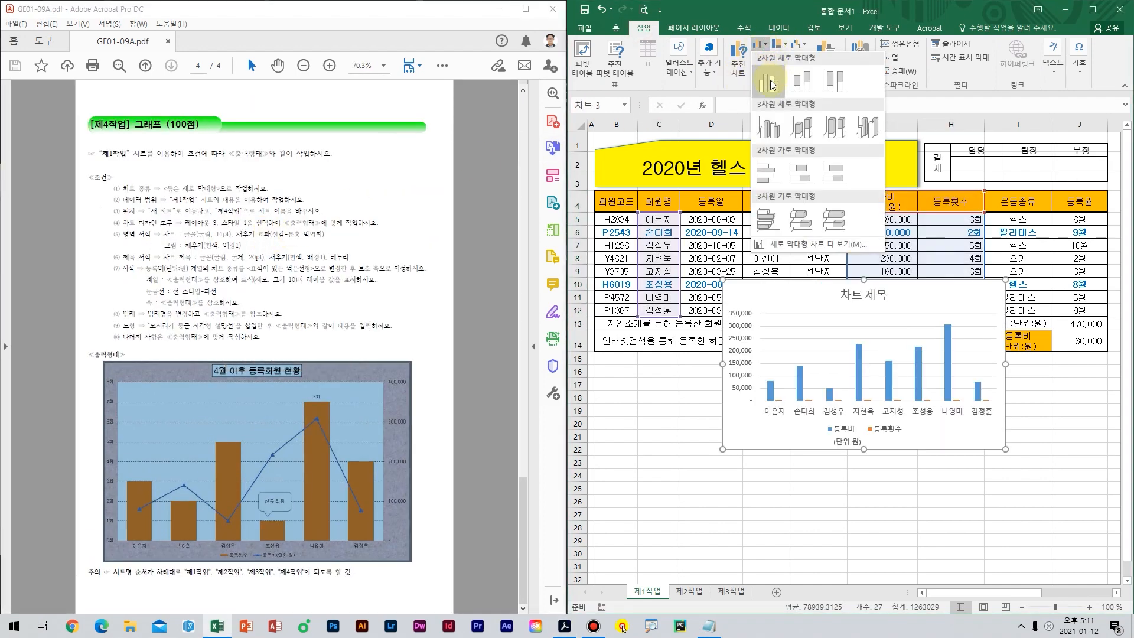
left_click(770, 84)
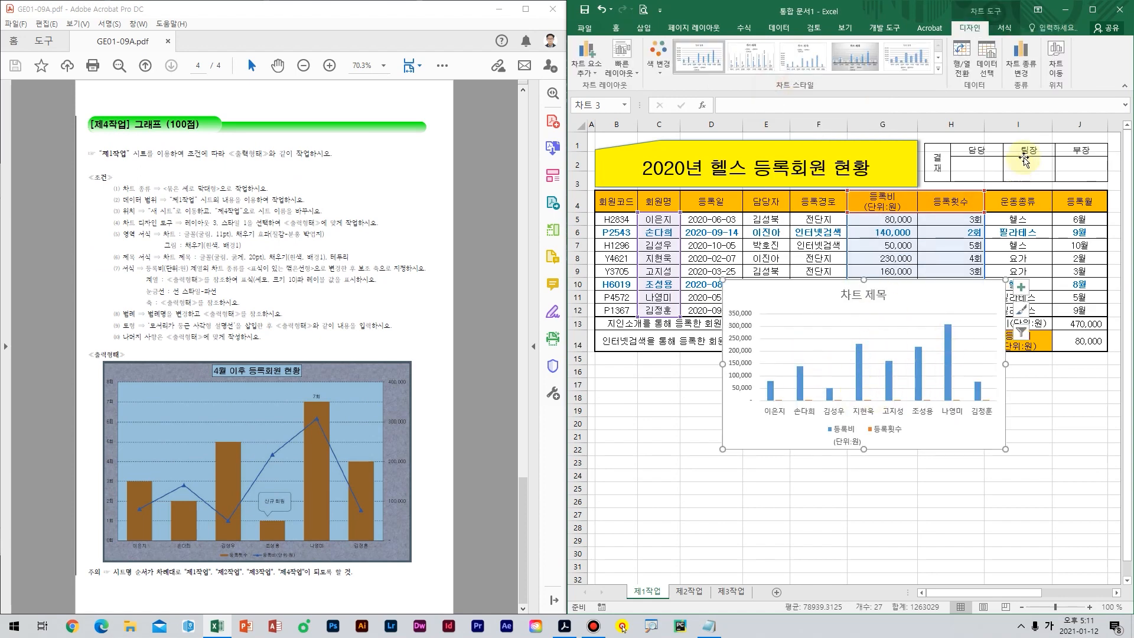
Move the chart to a new sheet named 제4작업 and place that sheet after 제3작업.
left_click(1054, 64)
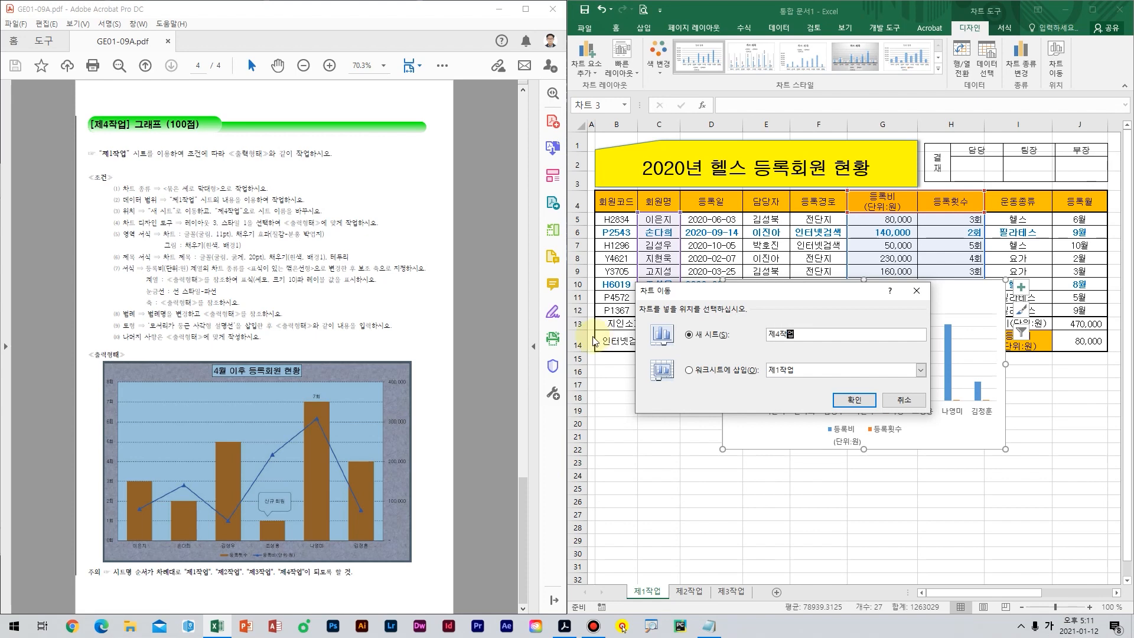
type("제4작업")
left_click(853, 399)
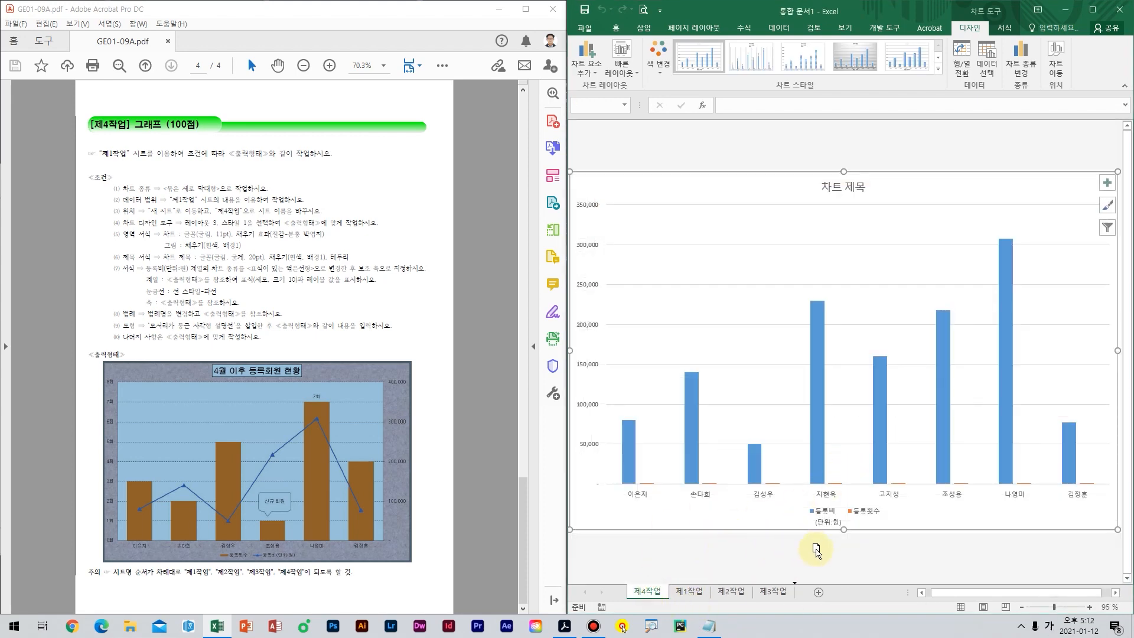
left_click_drag(828, 564, 814, 594)
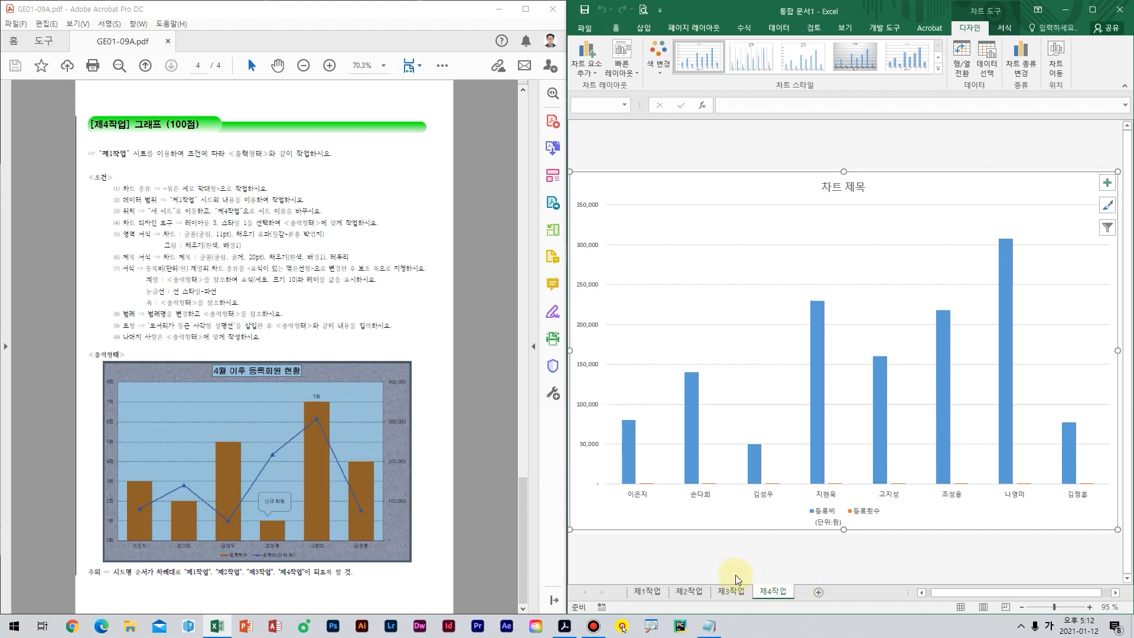
Switch rows and columns in the chart's source data so the members become series, and check which members the sample chart shows.
left_click(290, 287)
scroll(289, 285, "up", 2)
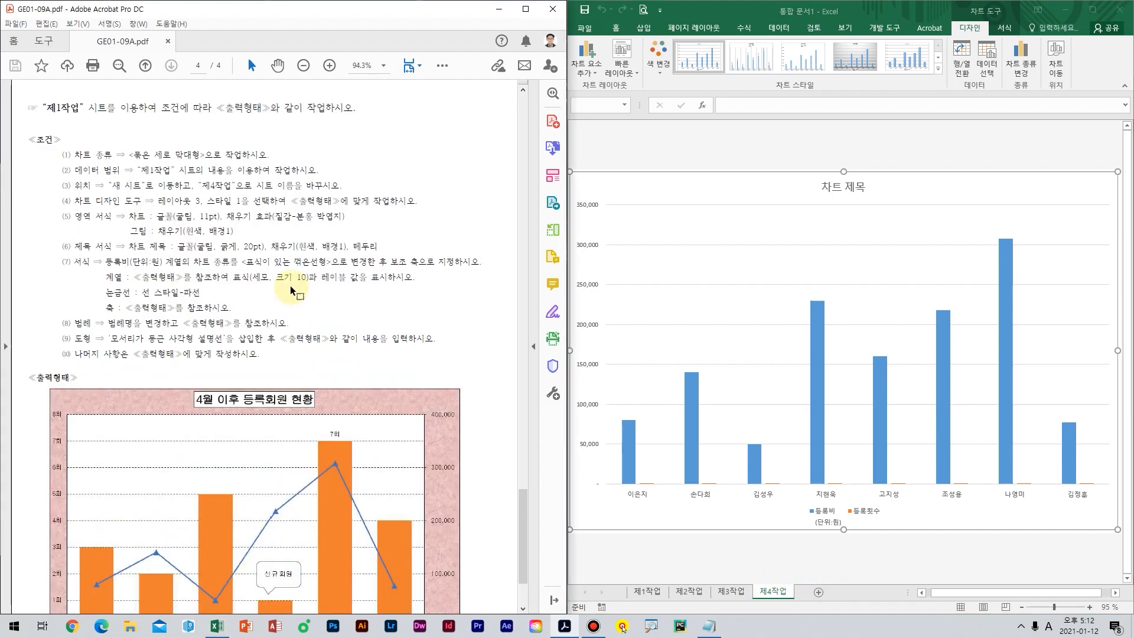
left_click(728, 157)
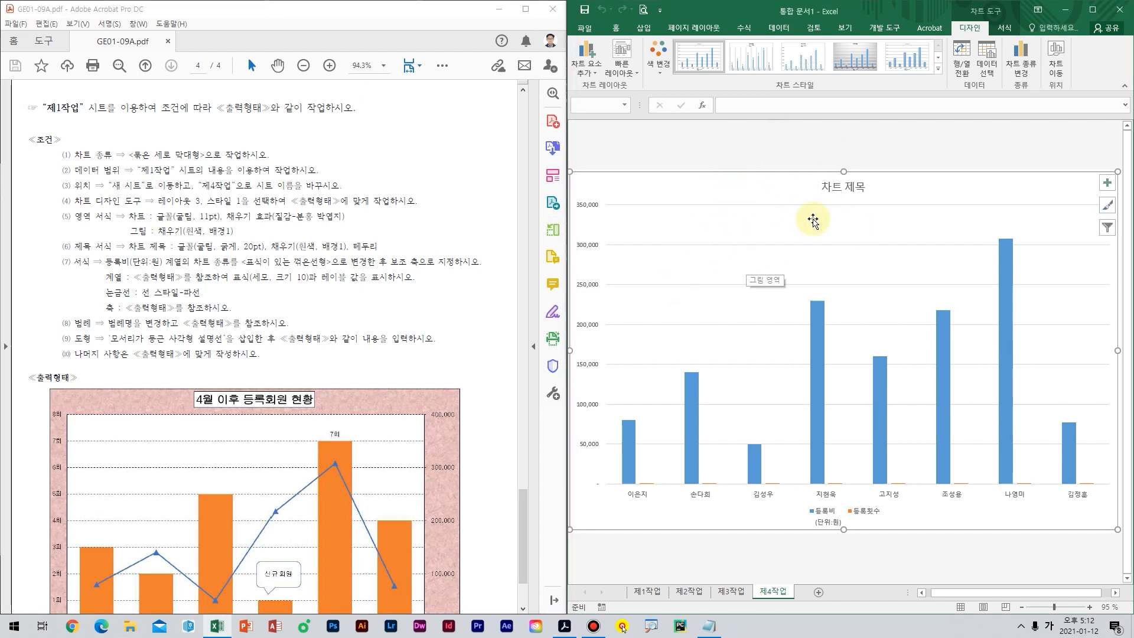
left_click(989, 70)
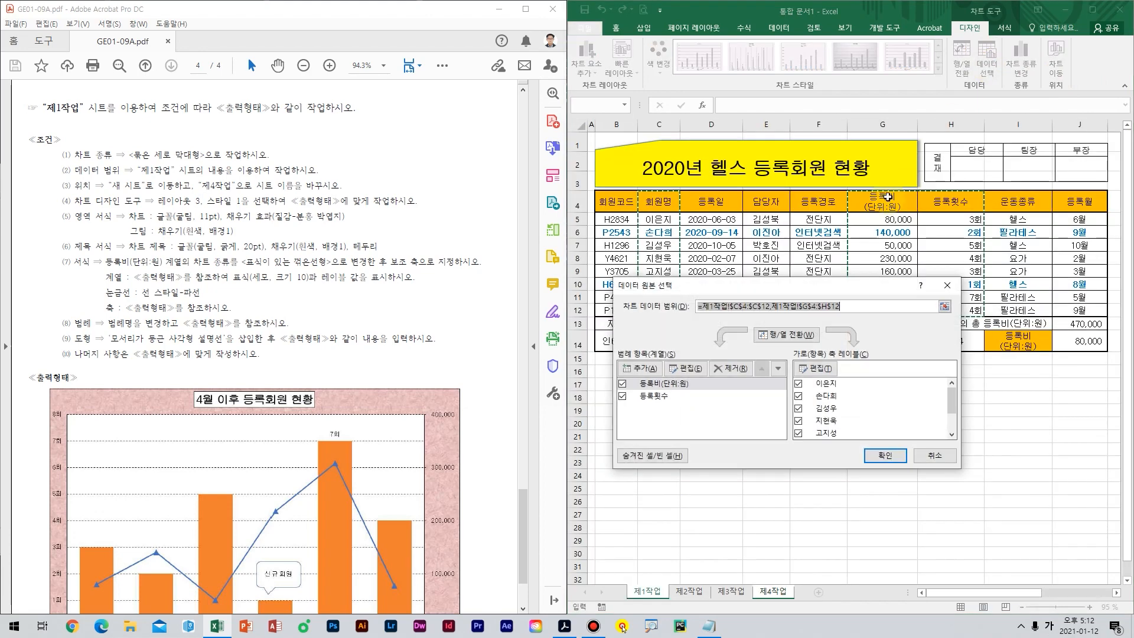
left_click(786, 334)
left_click(320, 341)
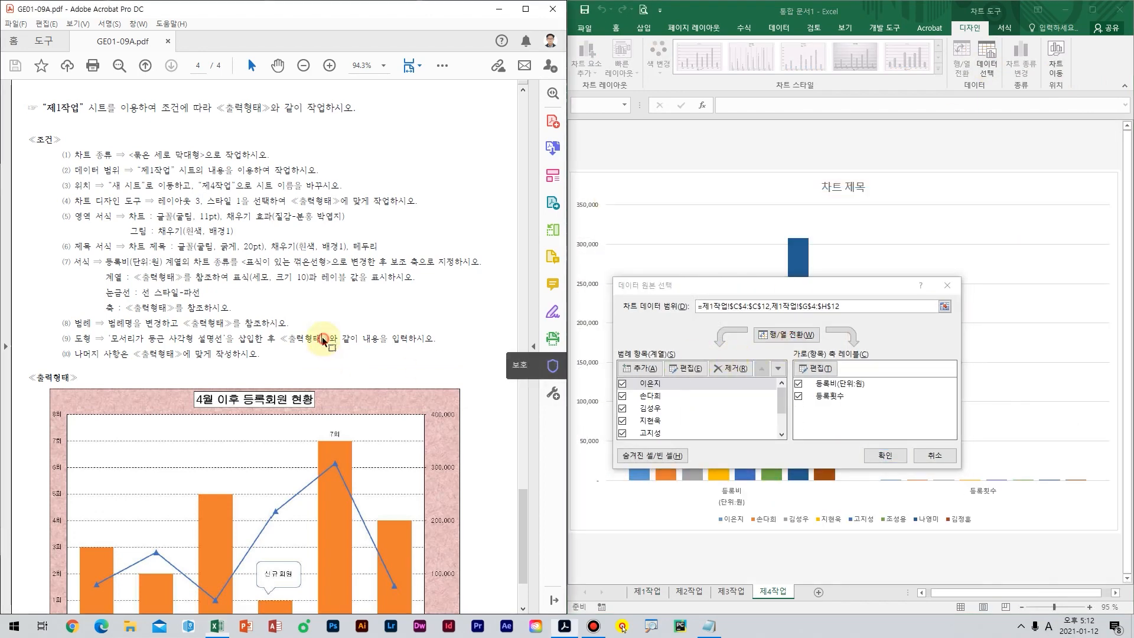
scroll(330, 336, "down", 3)
scroll(246, 332, "up", 2)
left_click_drag(167, 411, 217, 268)
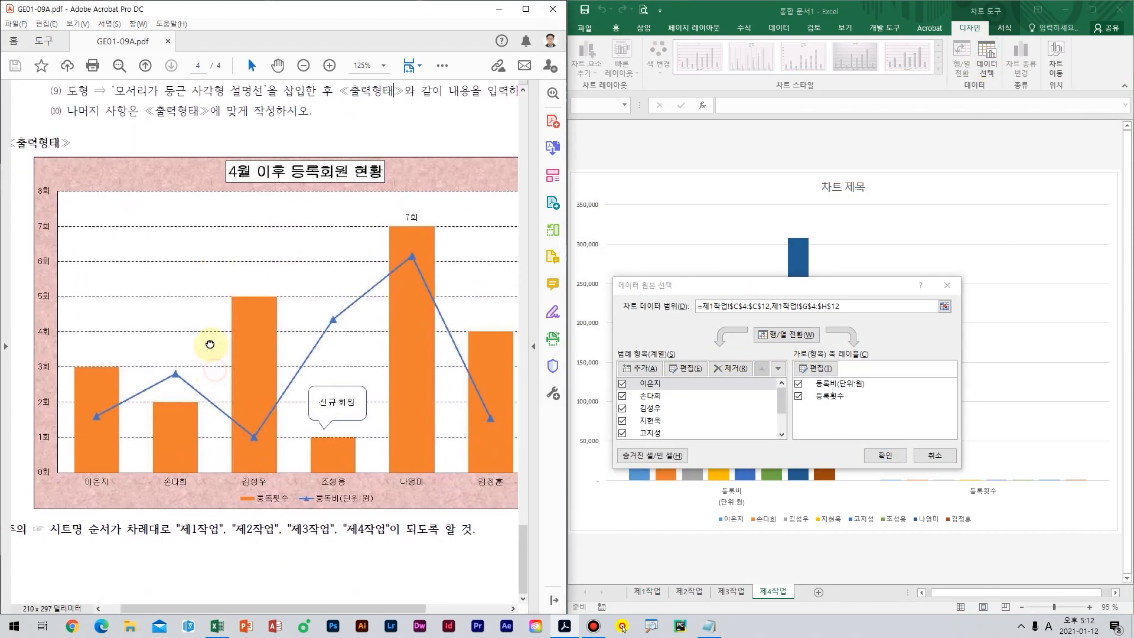
Remove the series of the two members registered in February and March, and switch the chart's rows and columns back.
left_click(671, 398)
left_click(673, 400)
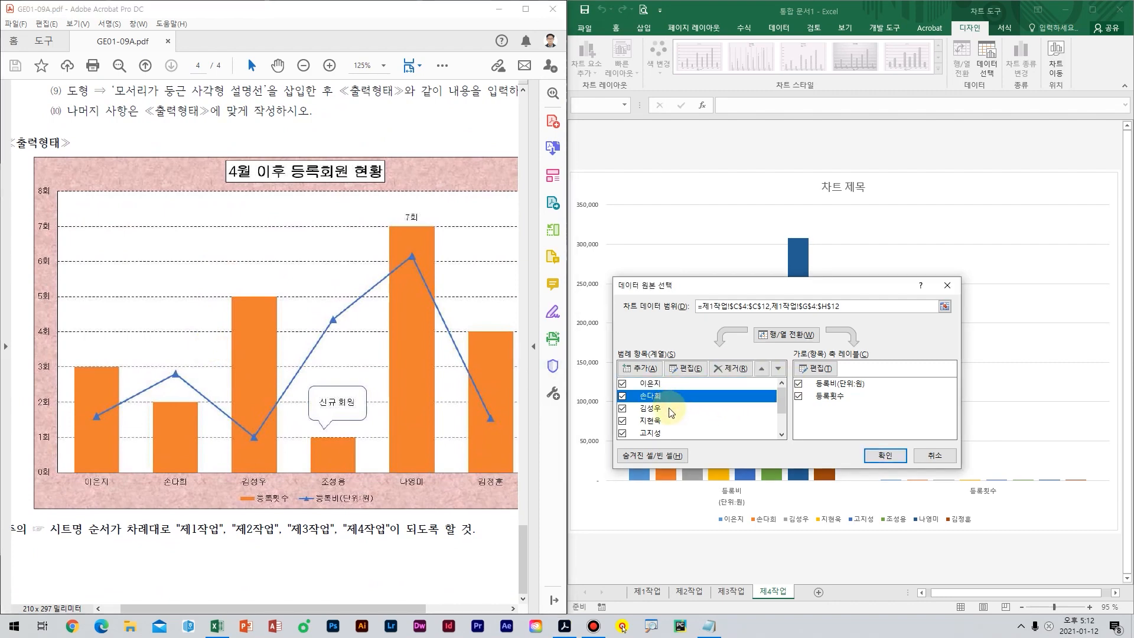
left_click(671, 408)
left_click(671, 421)
left_click(740, 372)
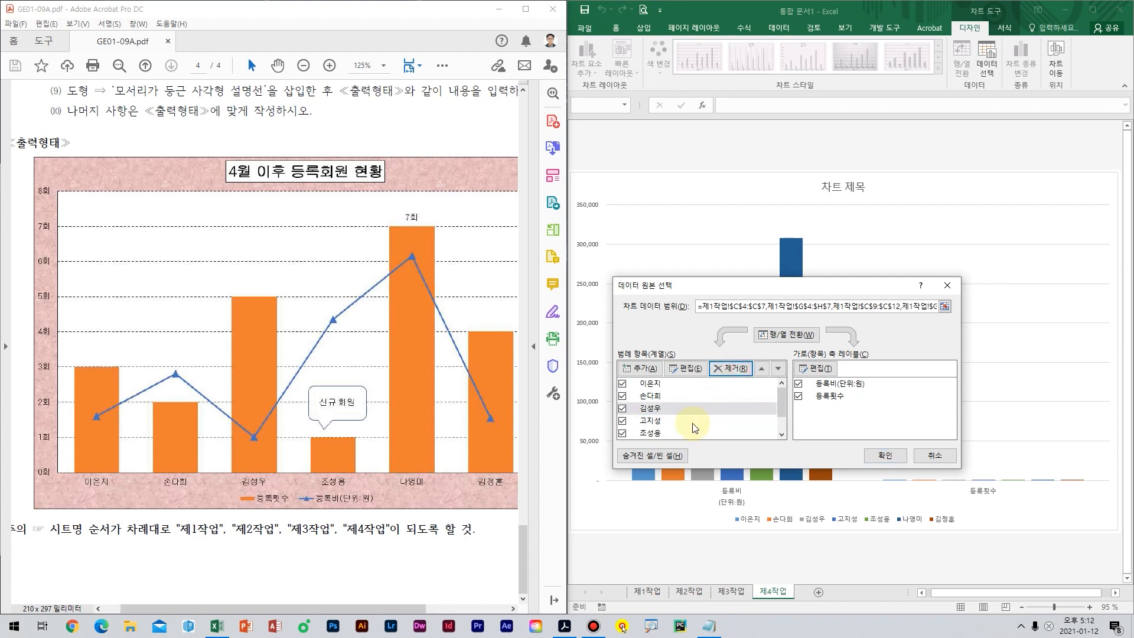
left_click(693, 421)
left_click(731, 368)
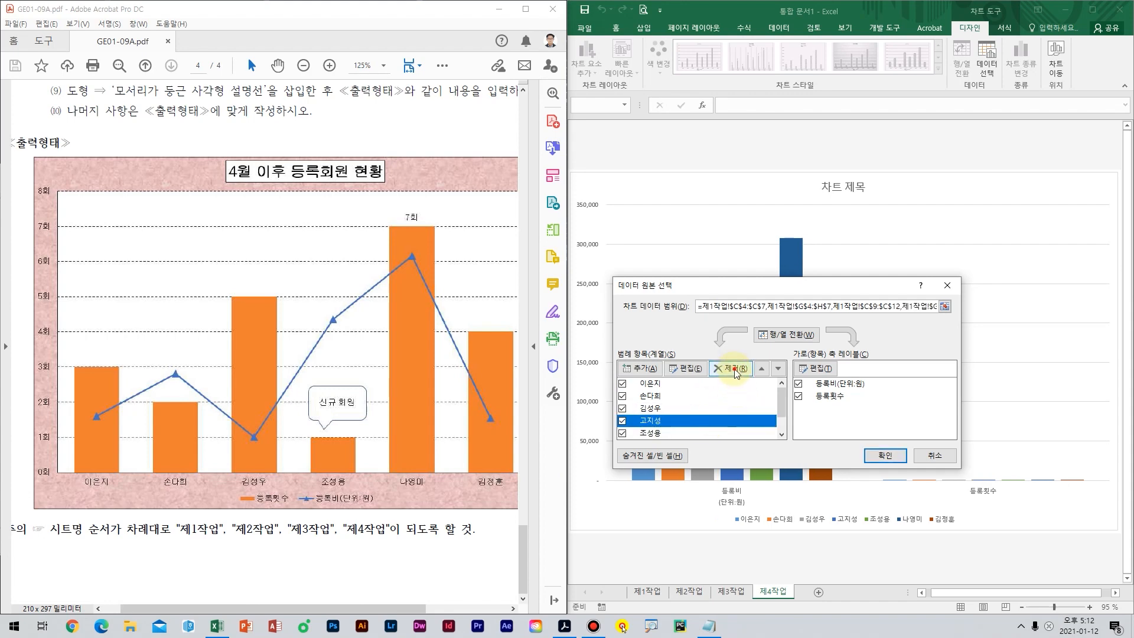
left_click(683, 433)
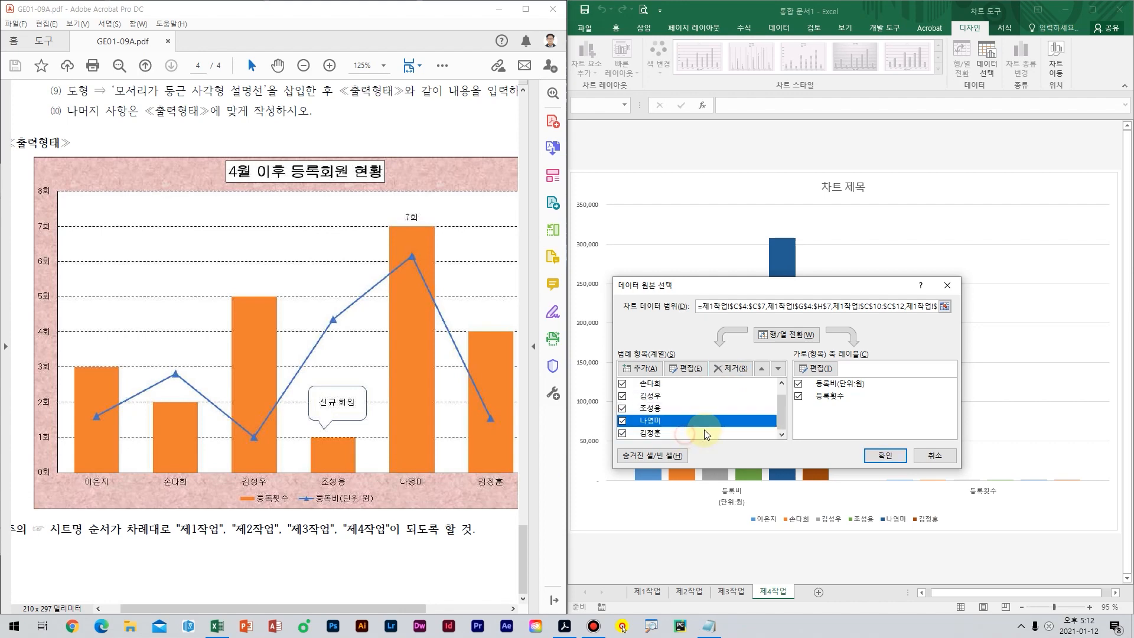
left_click(686, 433)
left_click(786, 335)
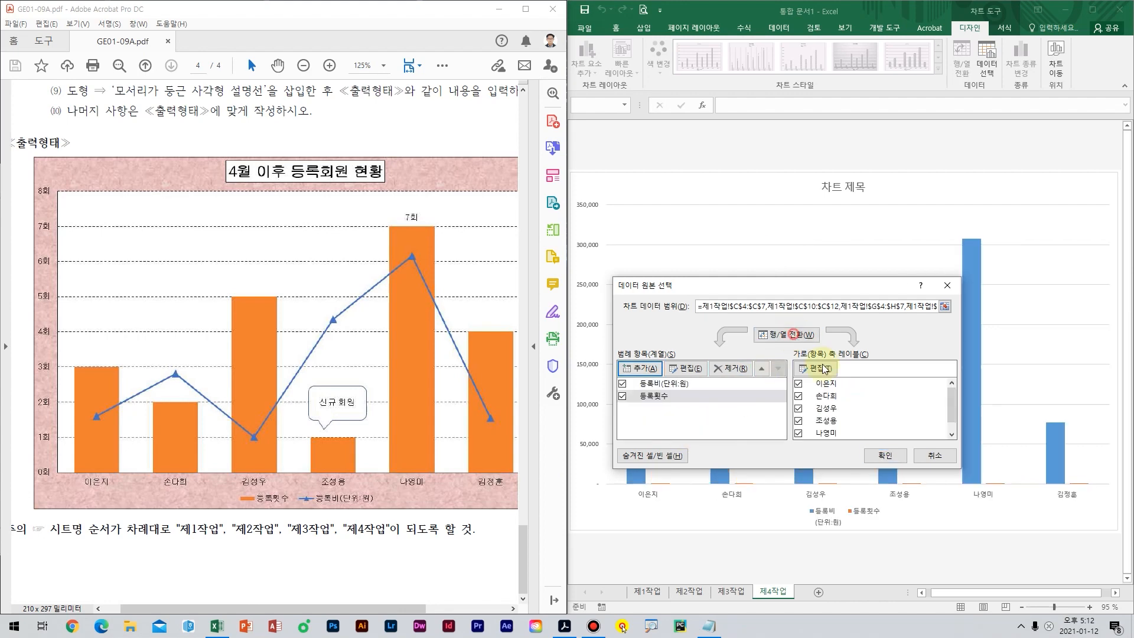
Check the sample chart's legend and rename the registration-fee series to the single-line name 등록비(단위:원).
left_click_drag(815, 286, 849, 199)
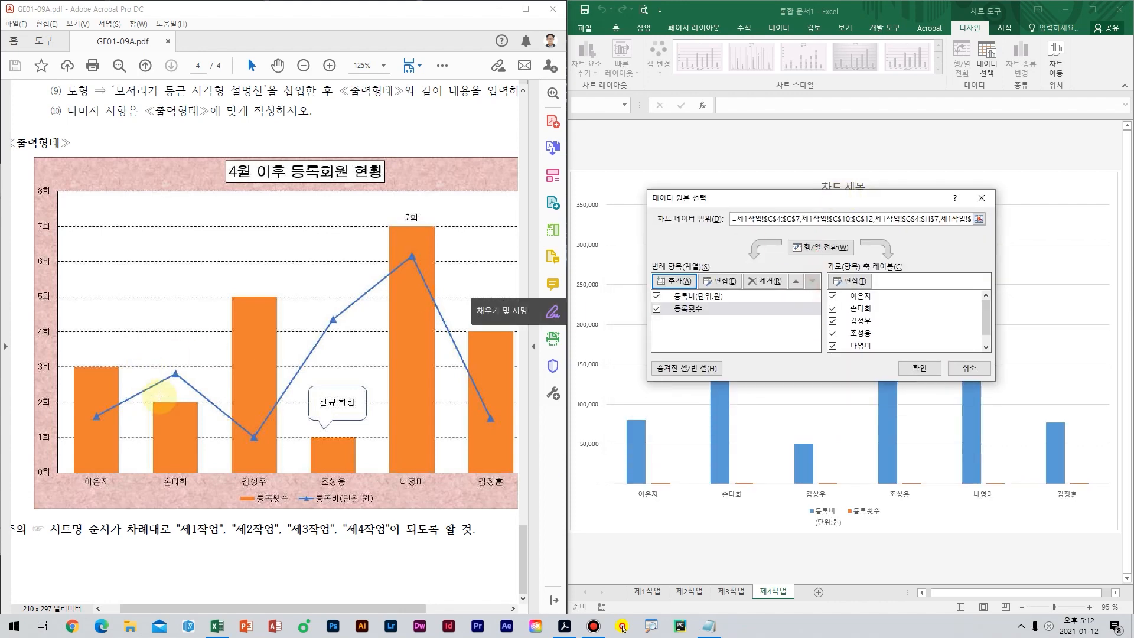
left_click_drag(159, 396, 280, 463)
left_click(380, 542)
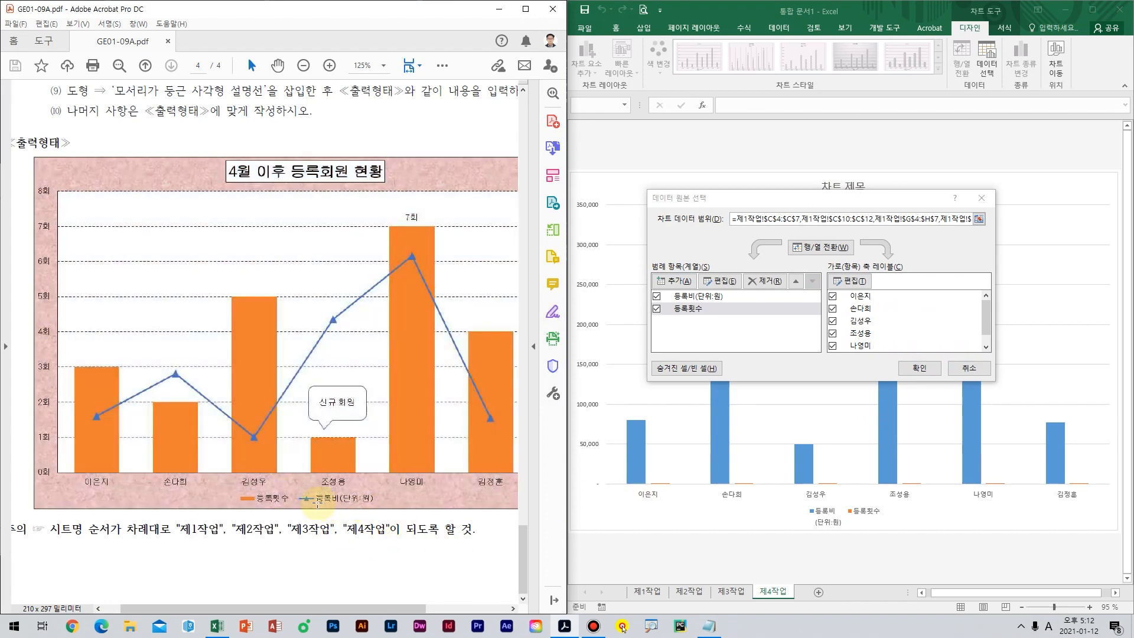
scroll(333, 505, "up", 2)
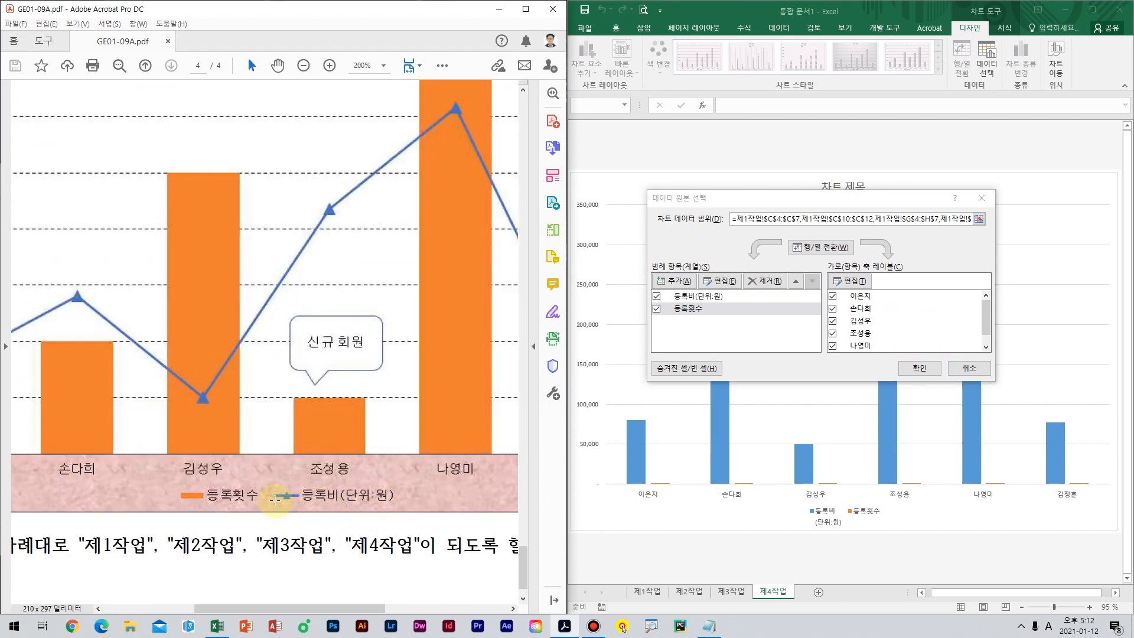
left_click(700, 296)
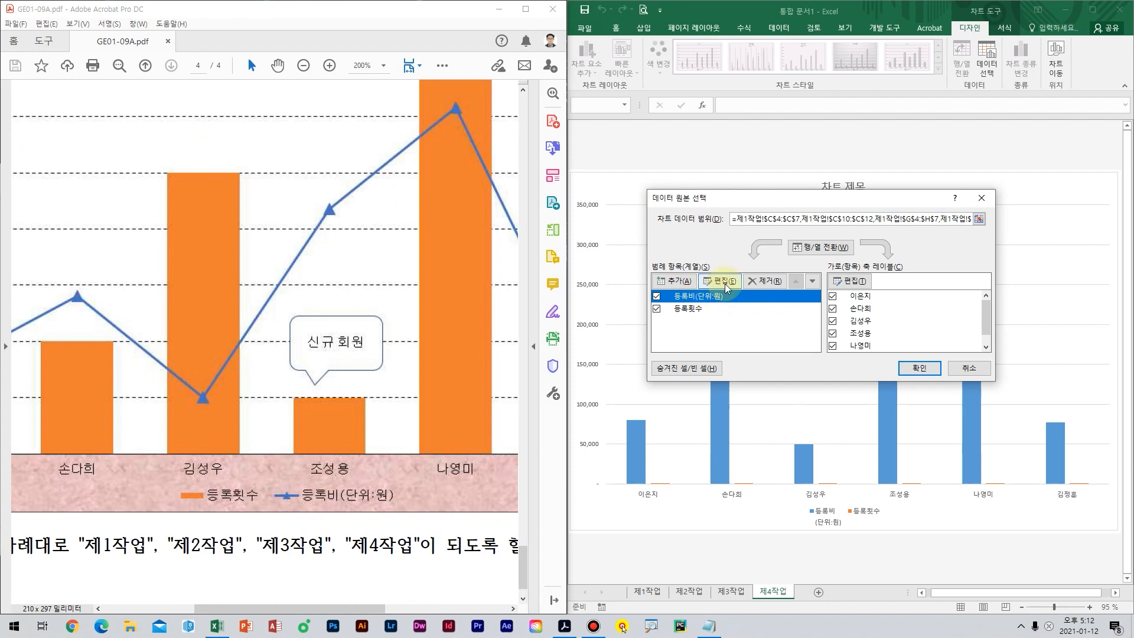
left_click(724, 284)
type("등")
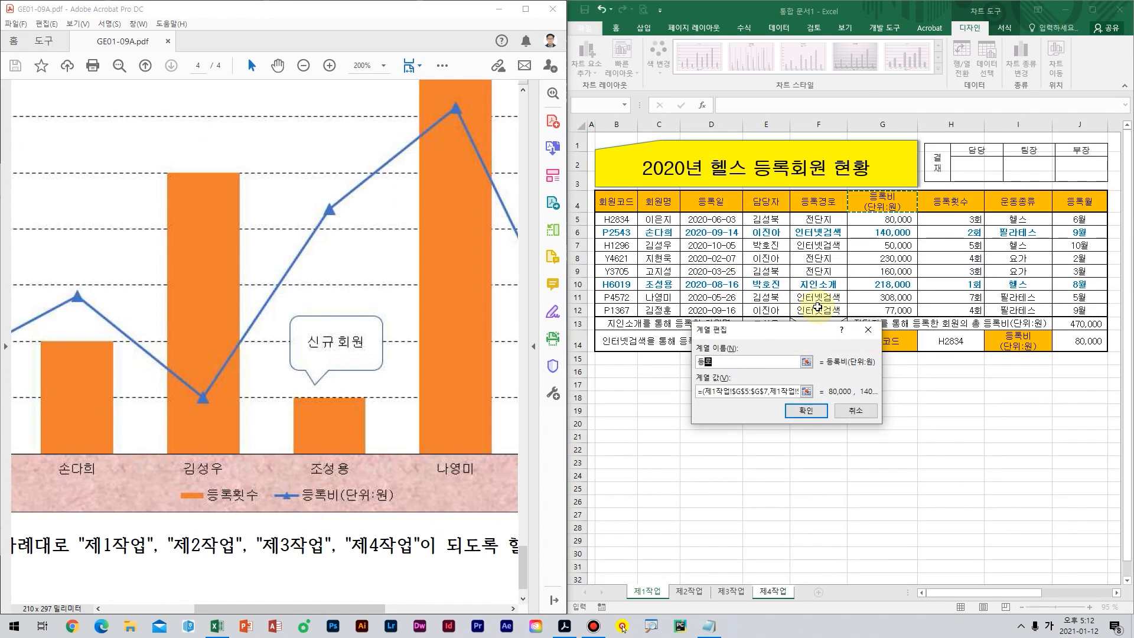
type("록비(단위:원")
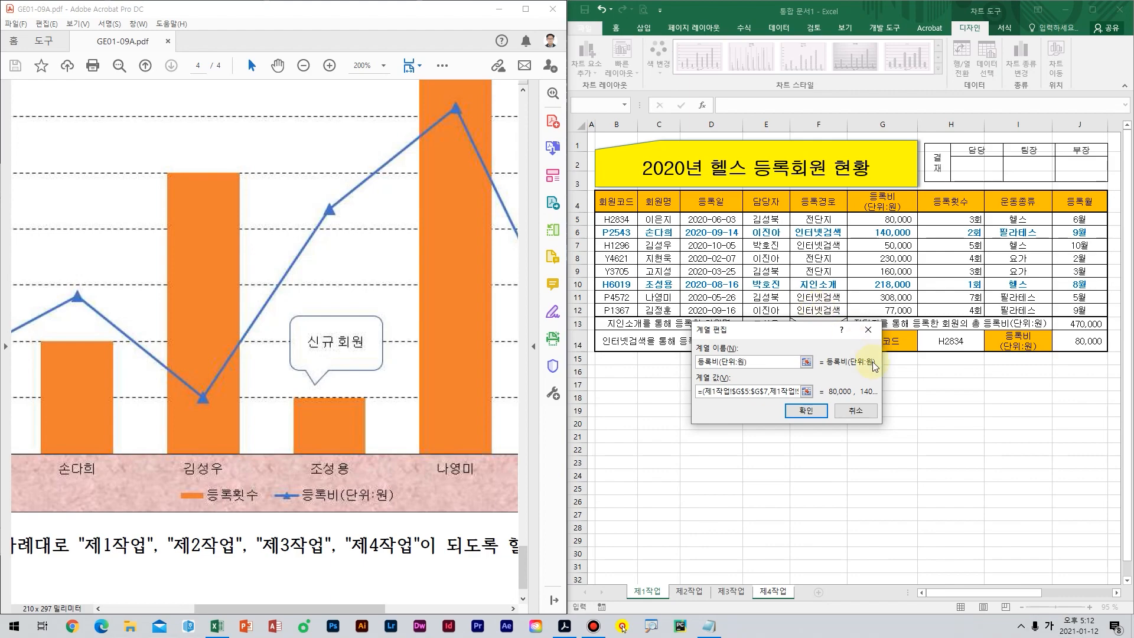
left_click(803, 412)
left_click(918, 368)
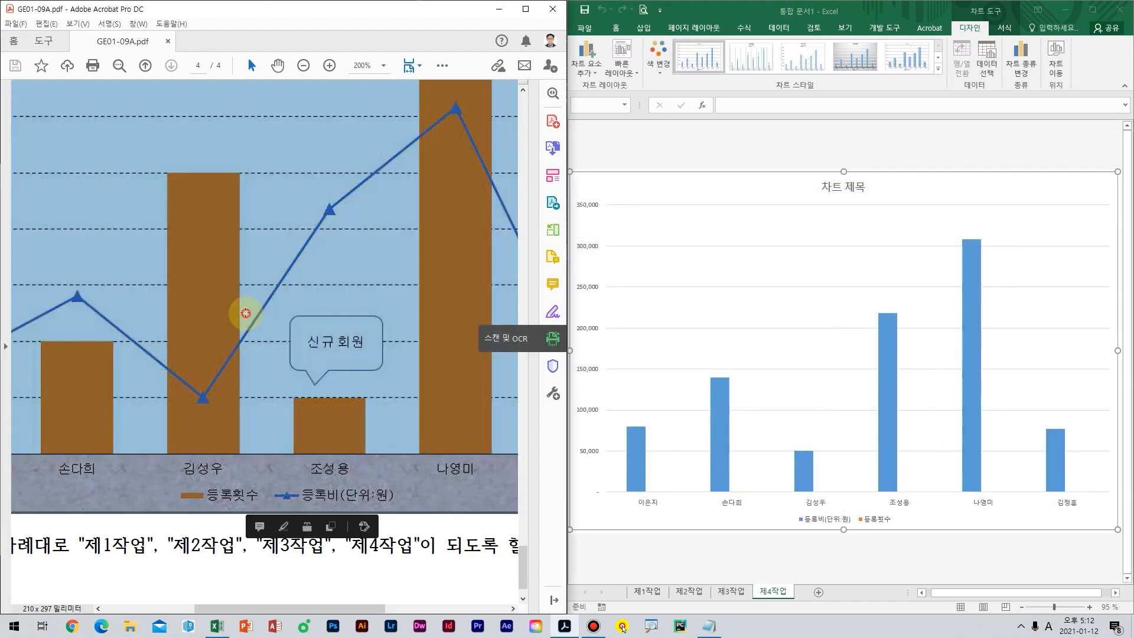
Review the 제4작업 chart conditions in the PDF, checking off the chart type, data range, location and legend items.
scroll(246, 308, "down", 3)
scroll(265, 197, "up", 5)
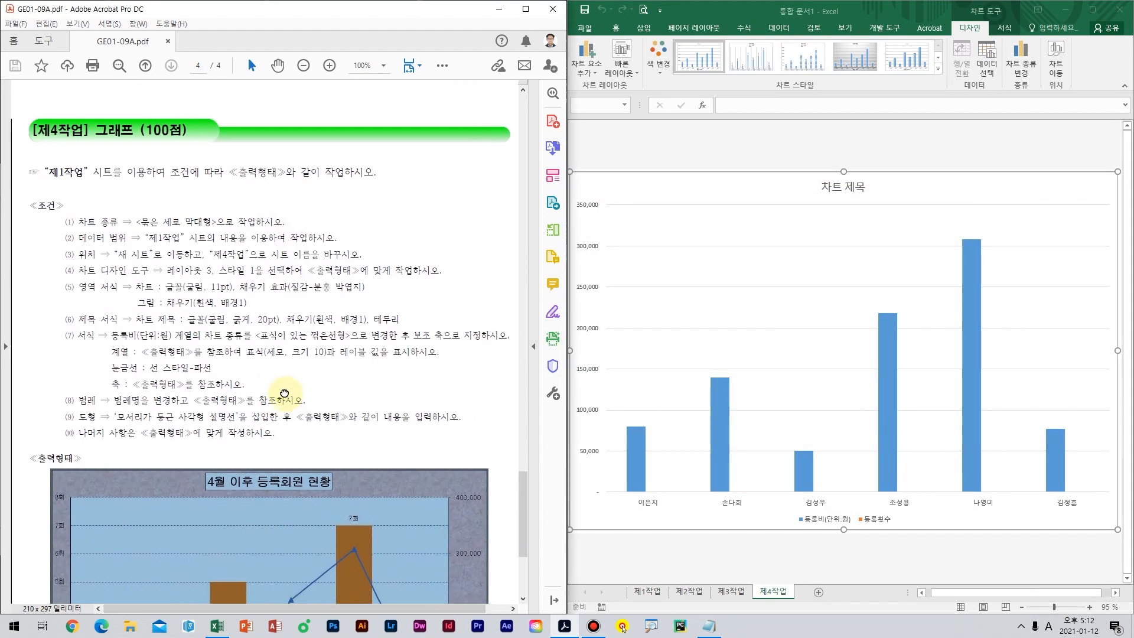
left_click_drag(222, 220, 275, 211)
left_click_drag(293, 240, 370, 223)
left_click_drag(323, 258, 418, 236)
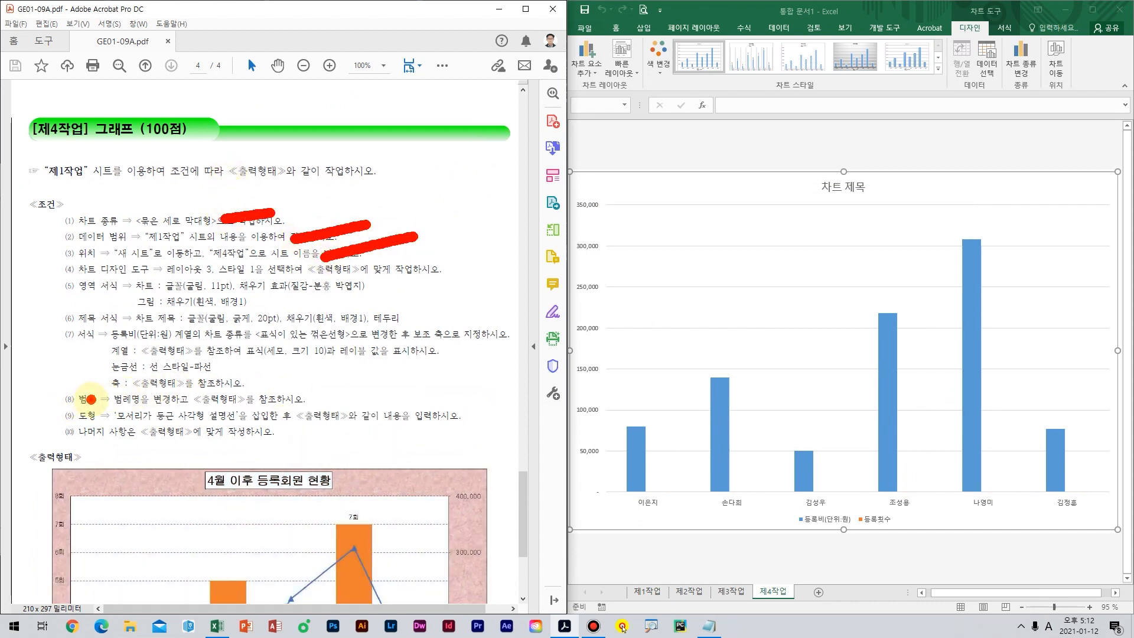
left_click_drag(95, 399, 8, 397)
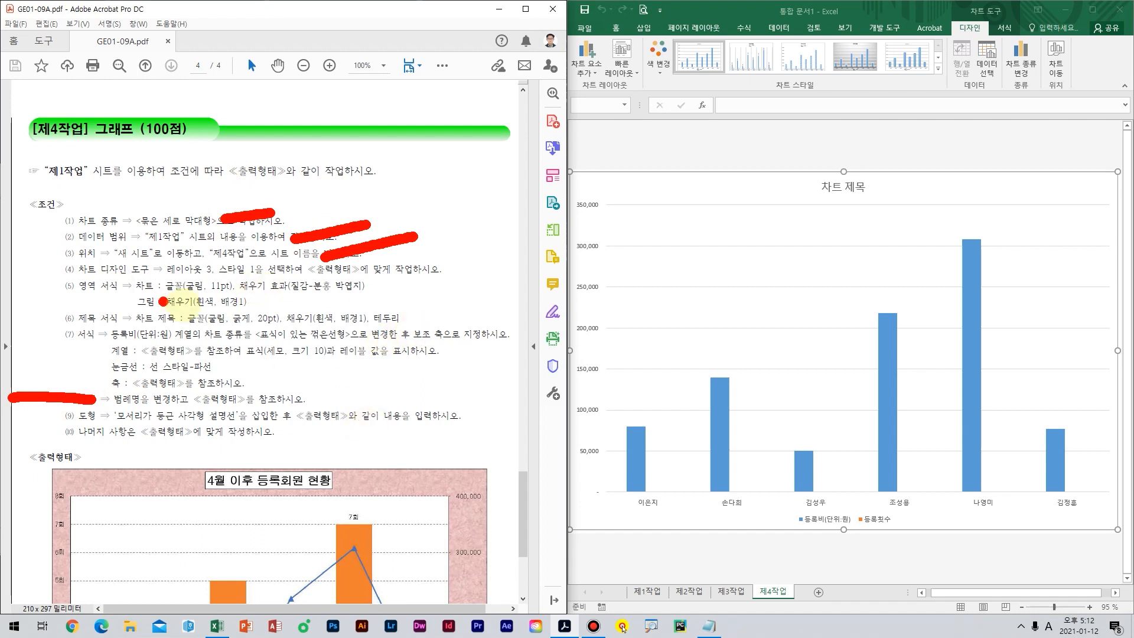
key("Escape")
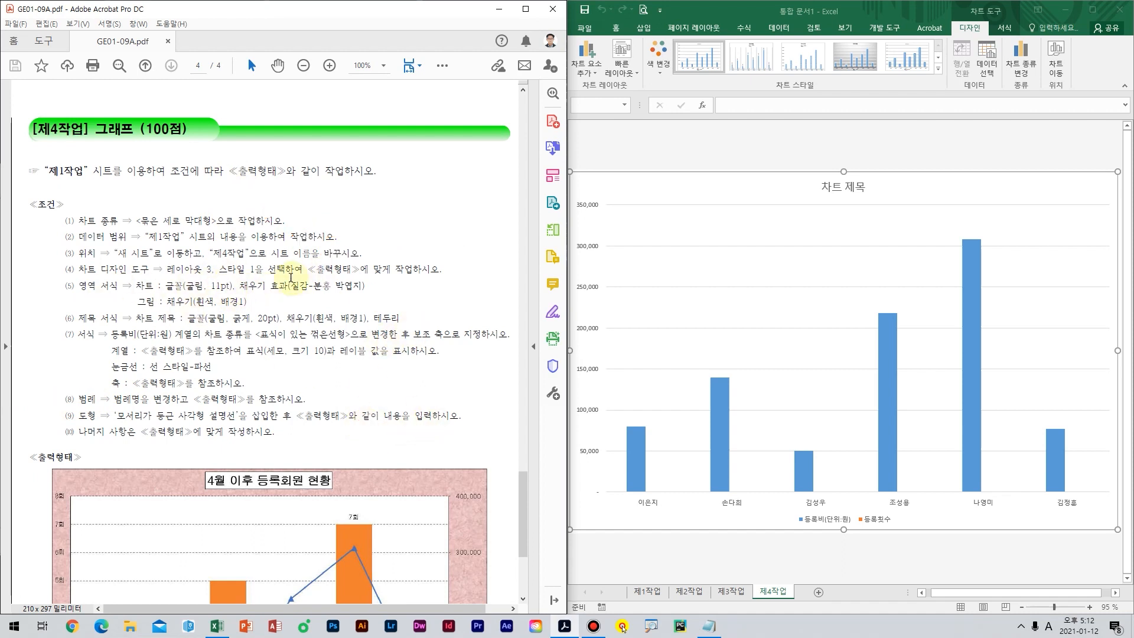
Apply quick layout 3 and chart style 1 to the 제4작업 chart.
left_click(778, 216)
left_click(623, 71)
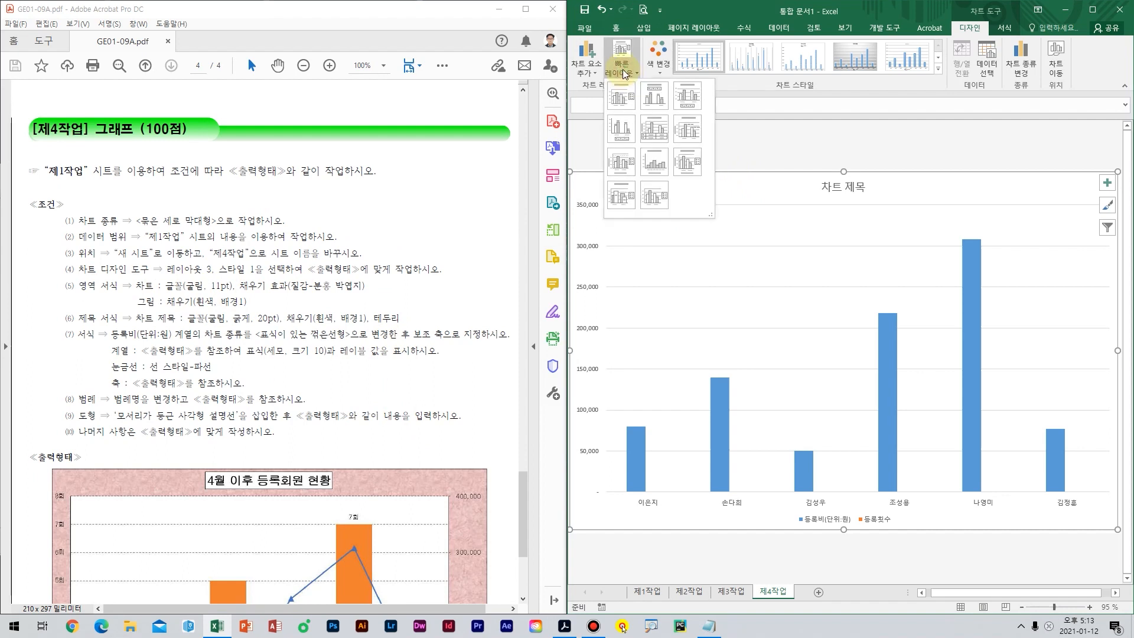
left_click(694, 95)
left_click(691, 63)
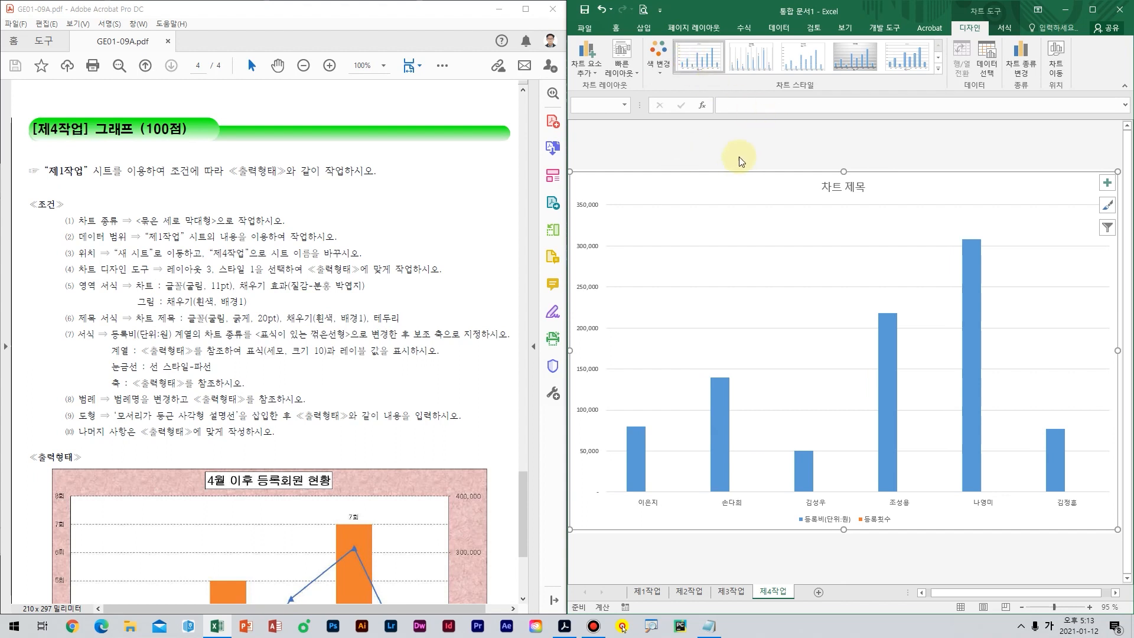
Set the whole chart area's font to 굴림 at 11 pt.
right_click(651, 178)
left_click(645, 188)
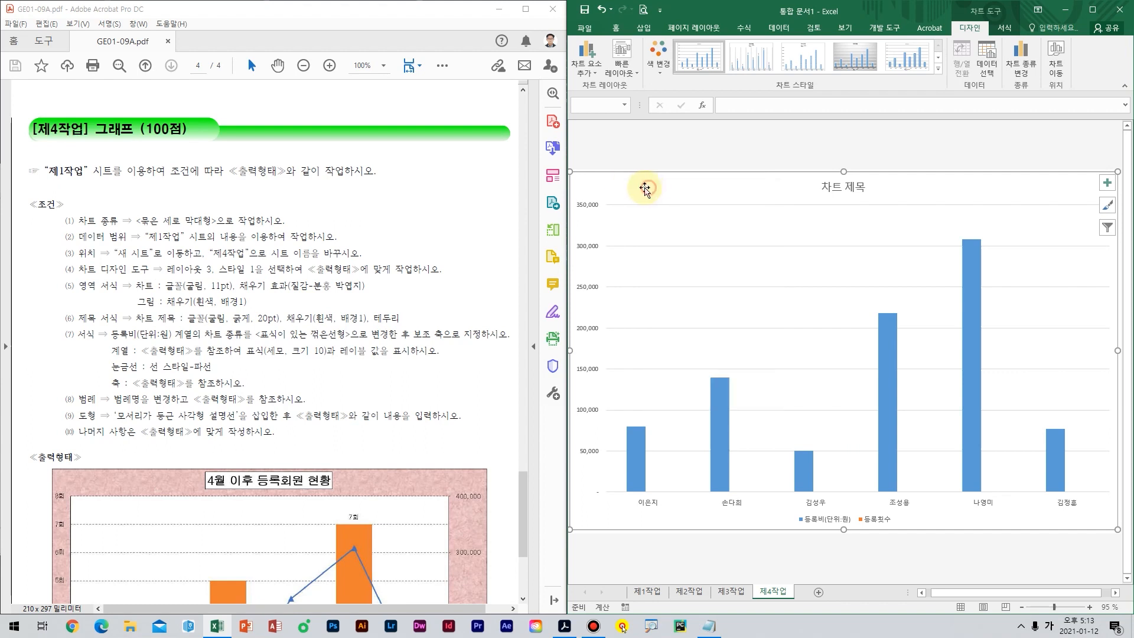
left_click(615, 28)
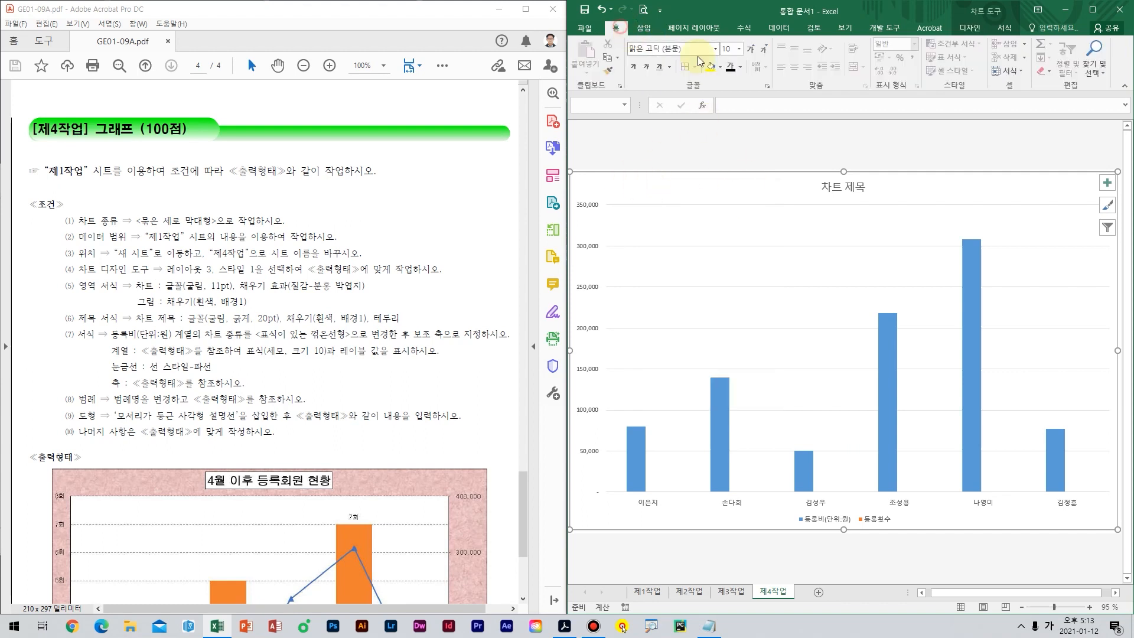
left_click(691, 53)
type("ㄱ")
key("Return")
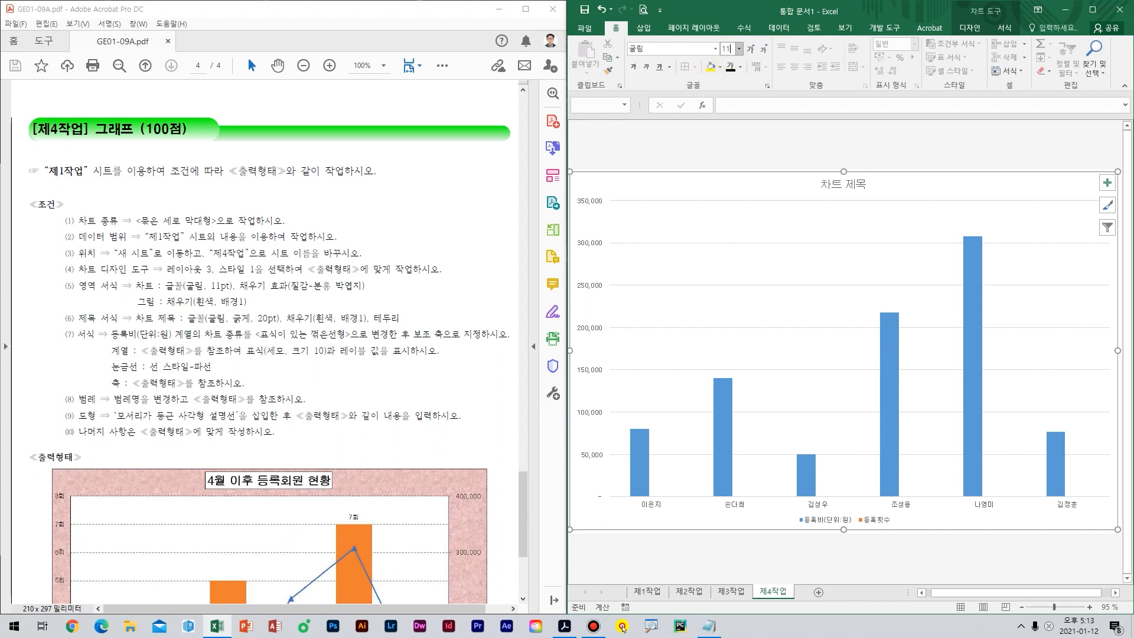
key("Return")
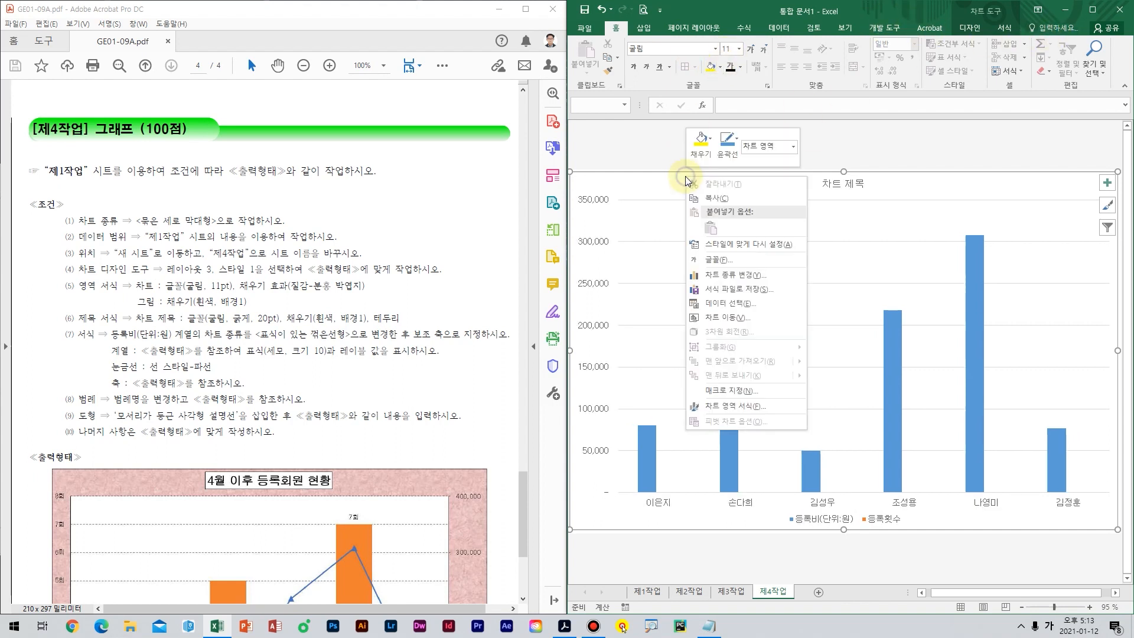
Fill the chart area with the 분홍 박엽지 texture.
right_click(686, 176)
left_click(709, 148)
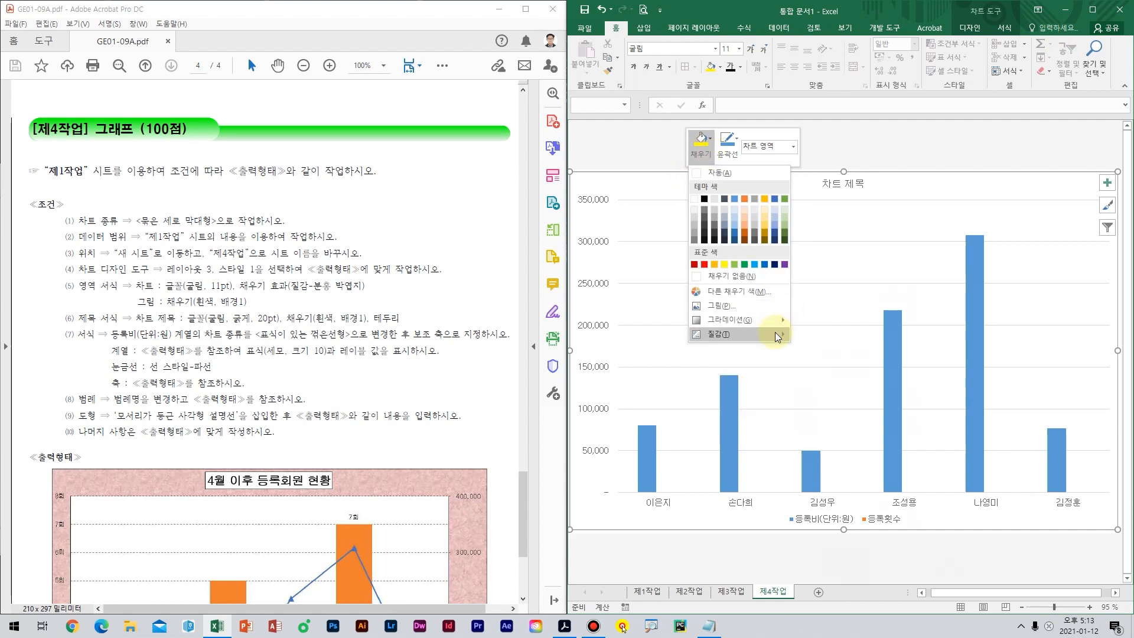
mouse_move(775, 334)
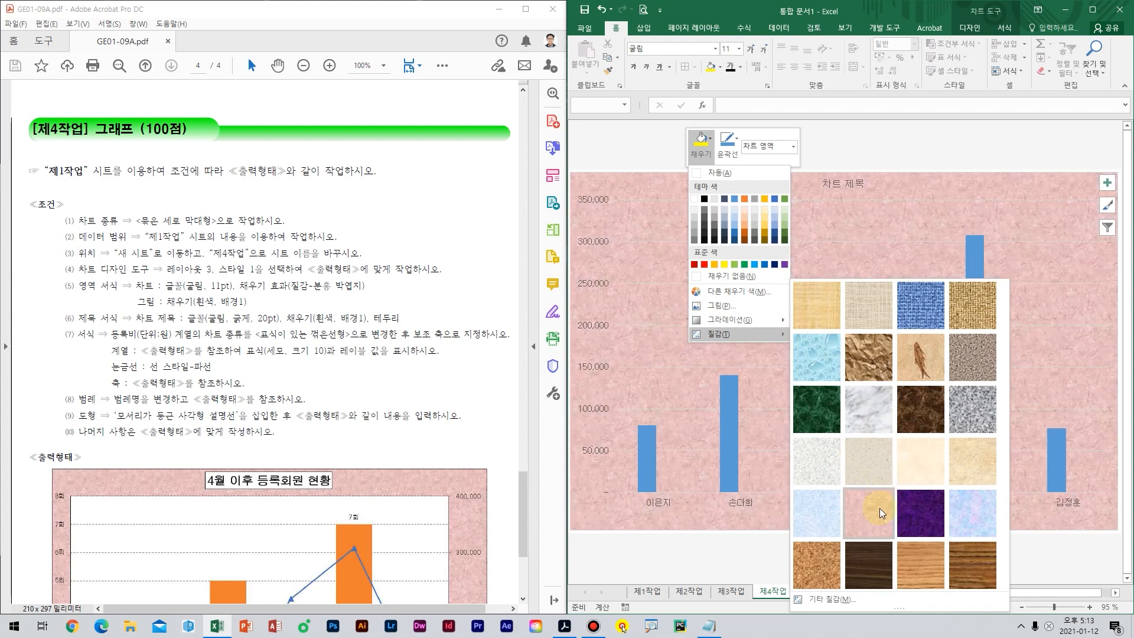
left_click(880, 507)
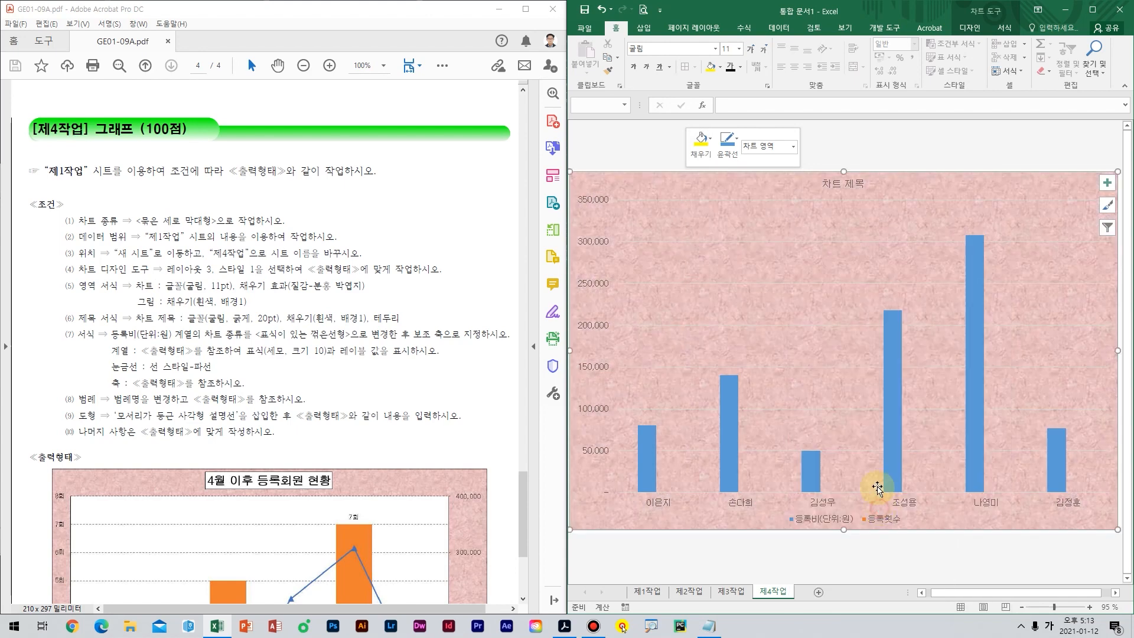
Fill the chart's plot area with white (배경1).
right_click(715, 224)
left_click(732, 190)
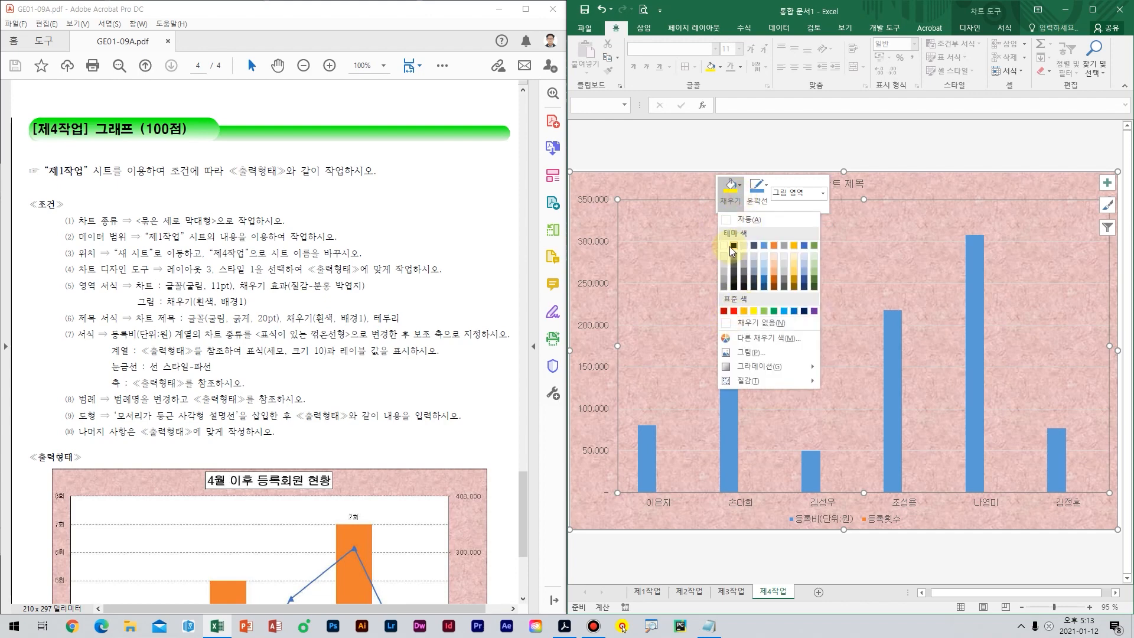
left_click(725, 245)
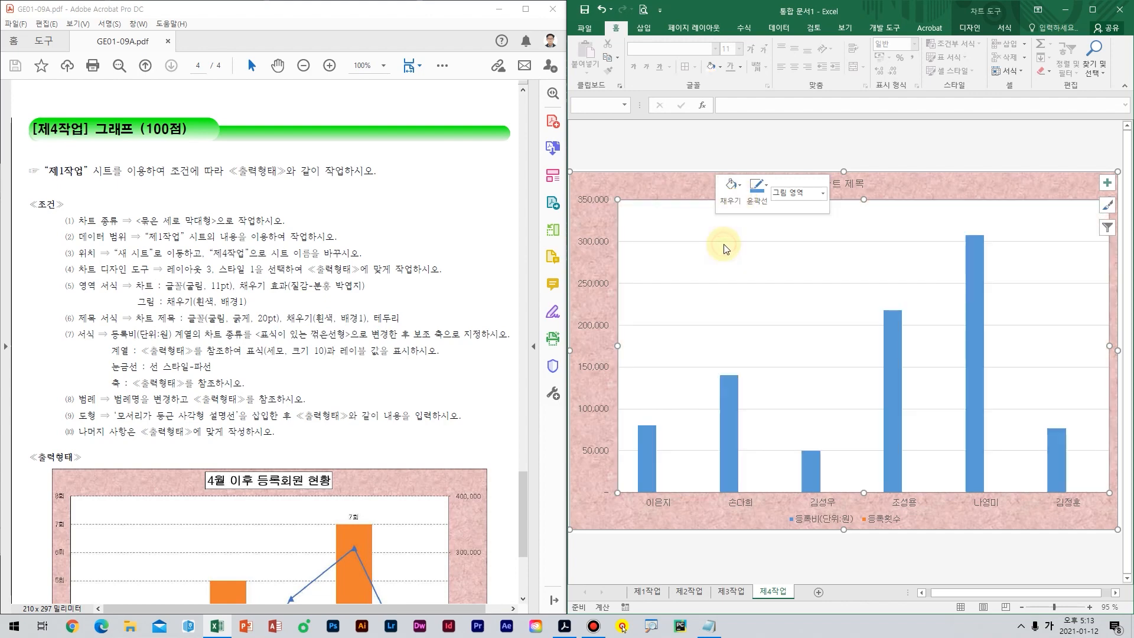
Replace the chart title text with "4월 이후 등록회원 현황".
left_click(880, 186)
left_click(852, 185)
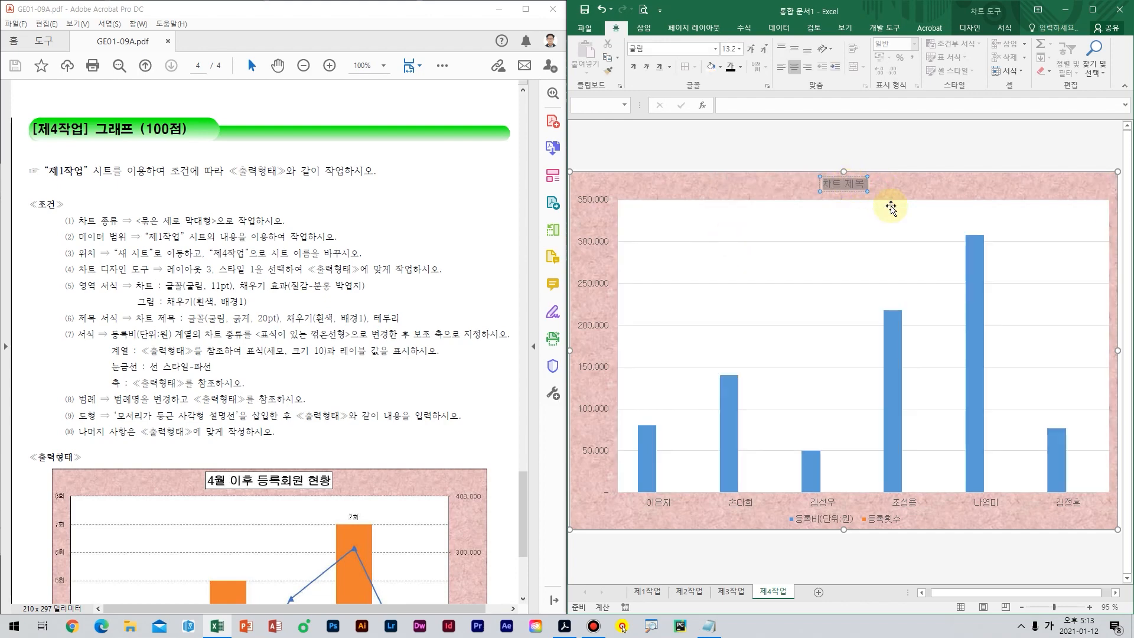
type("4월 이후 등록")
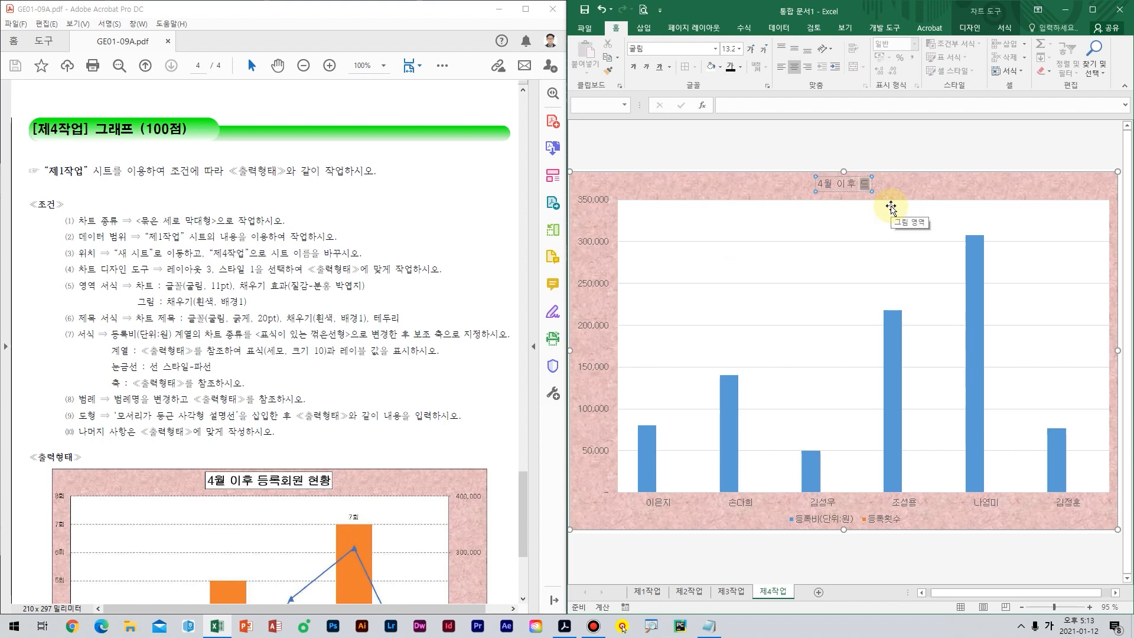
type("회원 현호")
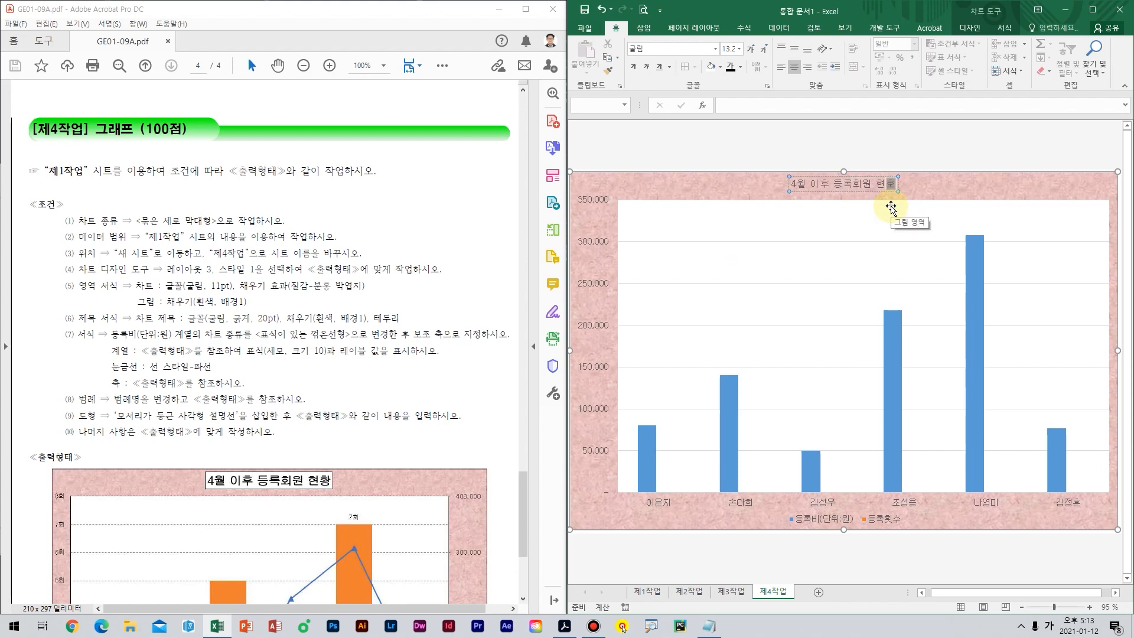
Format the chart title text in bold 굴림 at 20 pt, as the title condition requires.
key("ctrl+a")
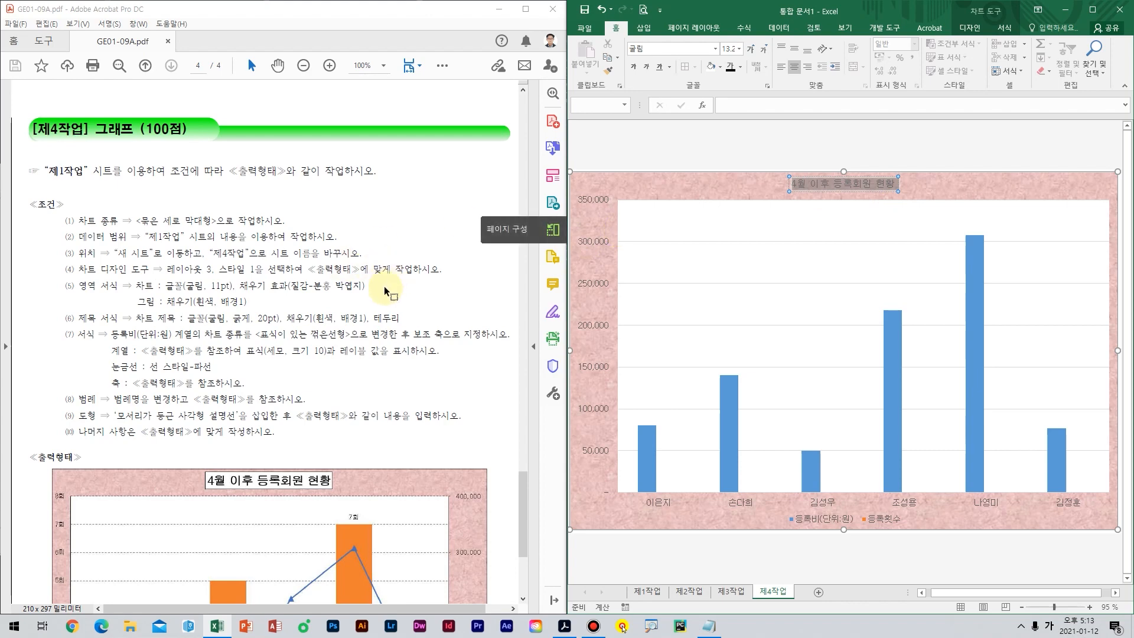
scroll(370, 294, "down", 3)
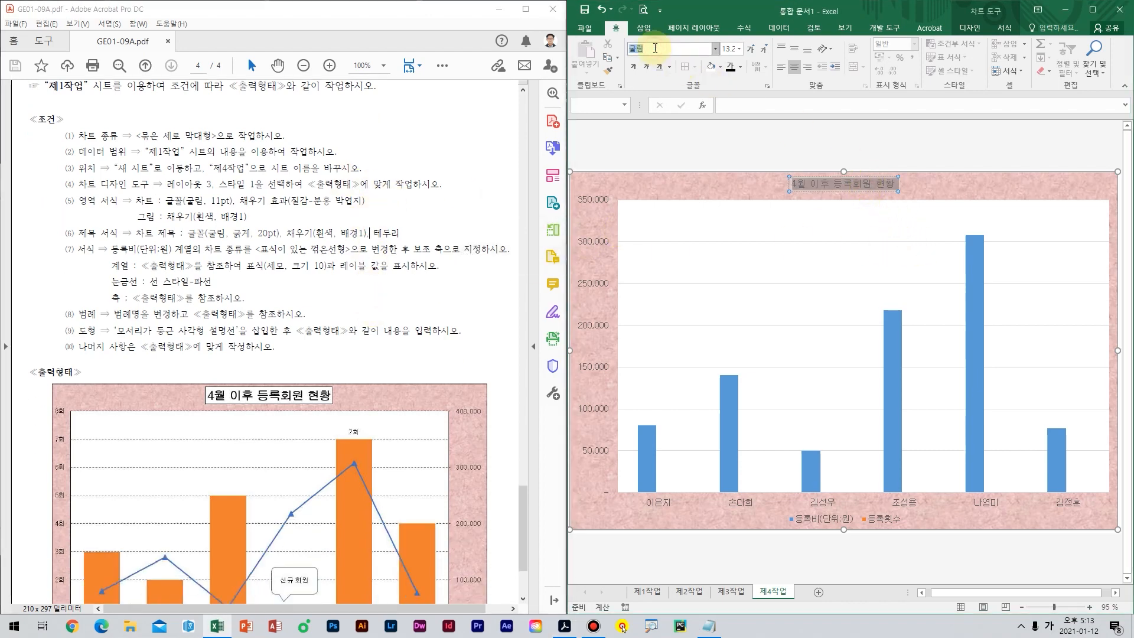
left_click(730, 48)
type("20")
key("Return")
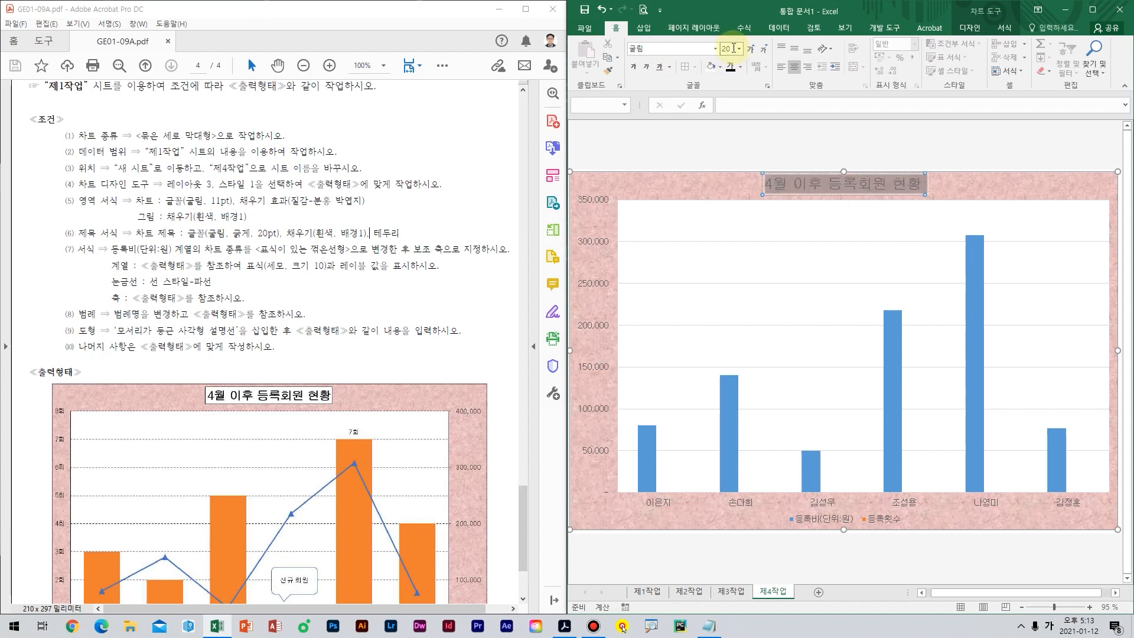
left_click(635, 66)
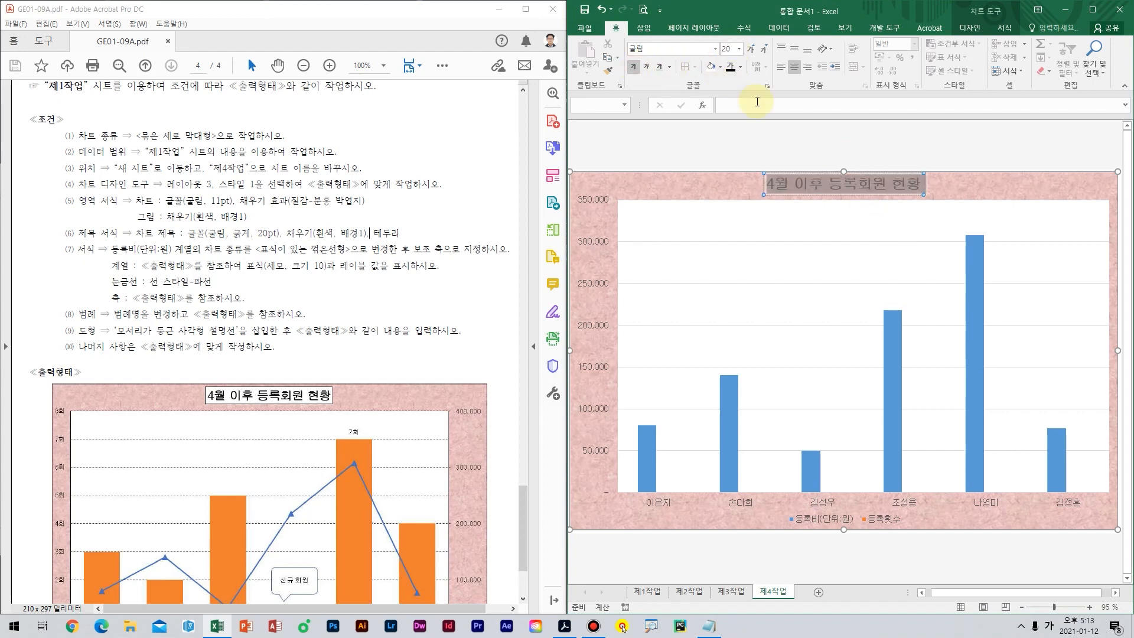
Give the chart title a white (배경1) fill and a black outline.
left_click(721, 67)
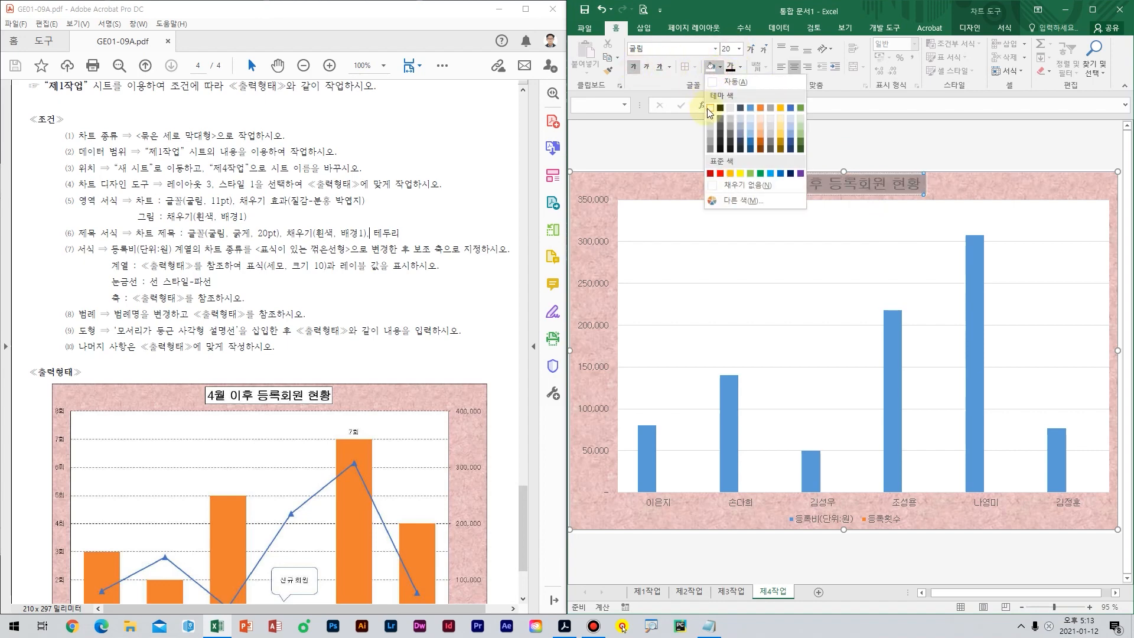
left_click(711, 109)
right_click(875, 187)
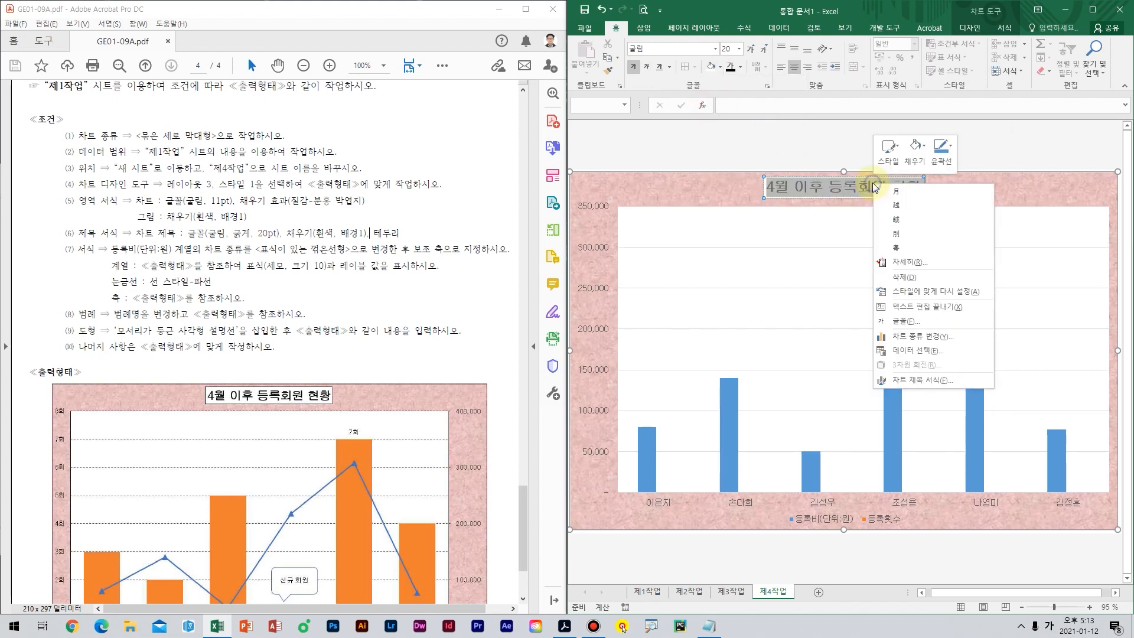
left_click(954, 160)
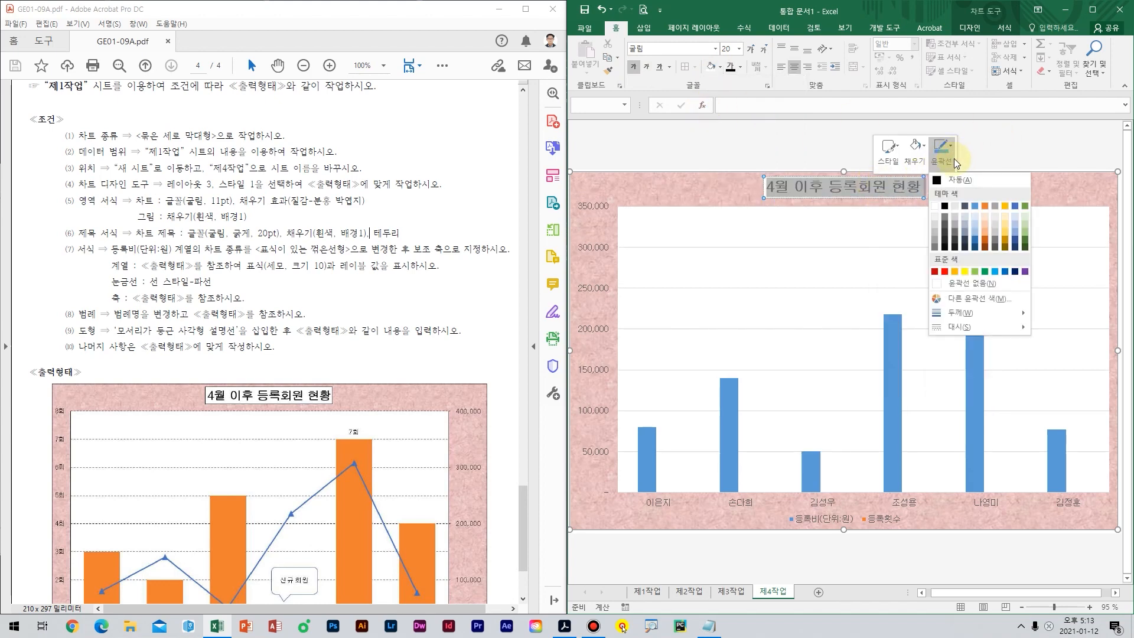
left_click(946, 206)
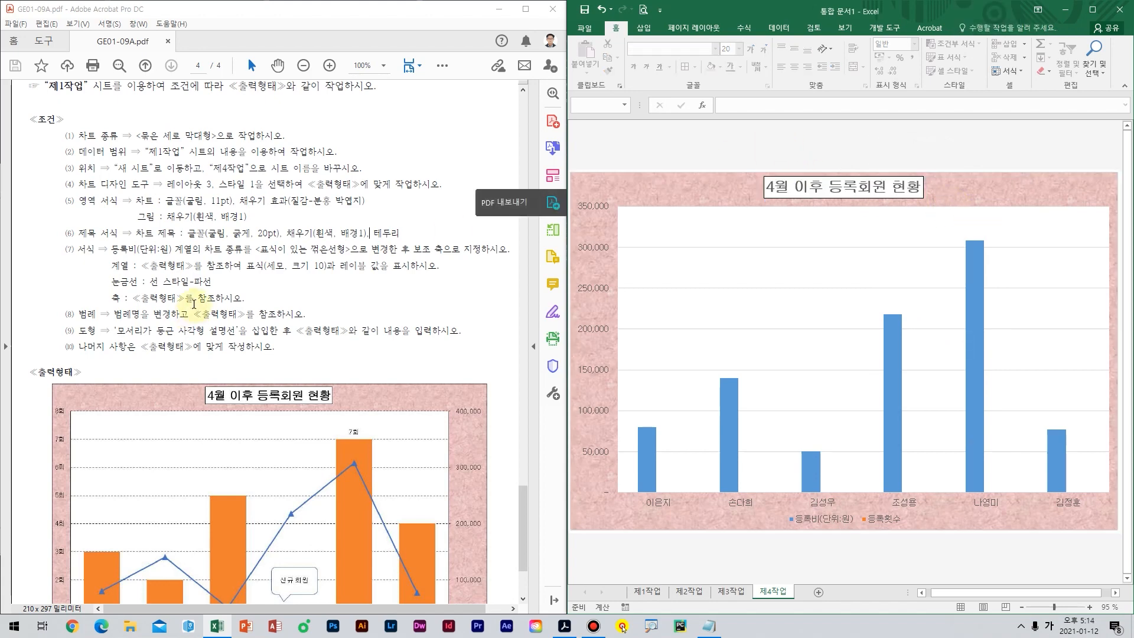
Examine the PDF's series, gridline and axis formatting conditions together with the sample chart.
left_click(216, 298)
scroll(245, 299, "down", 1)
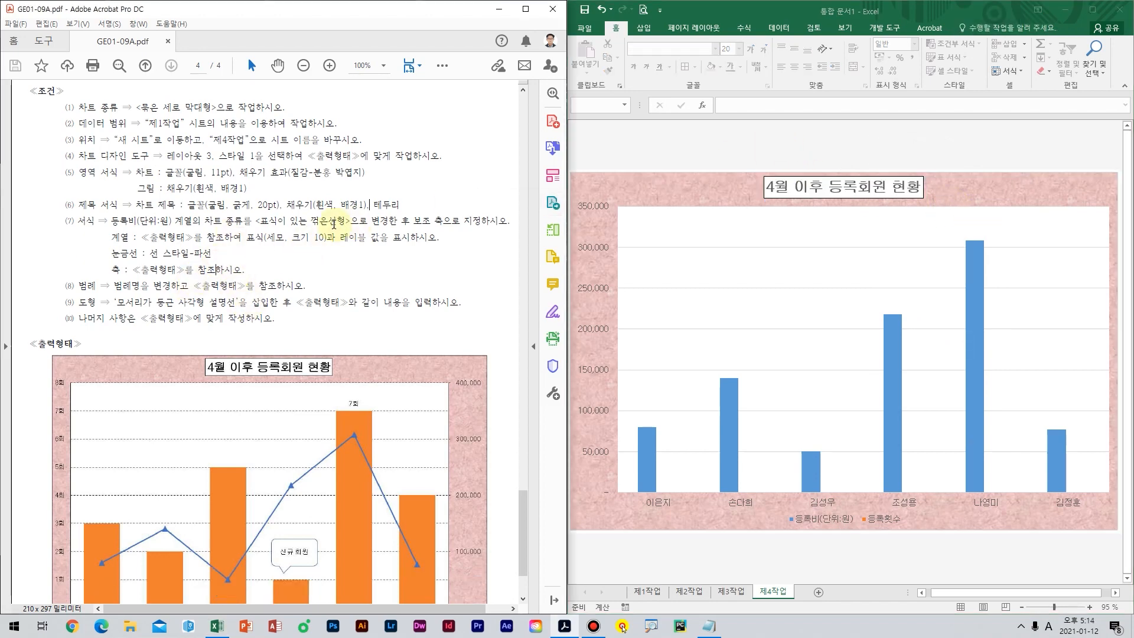
scroll(334, 224, "down", 1)
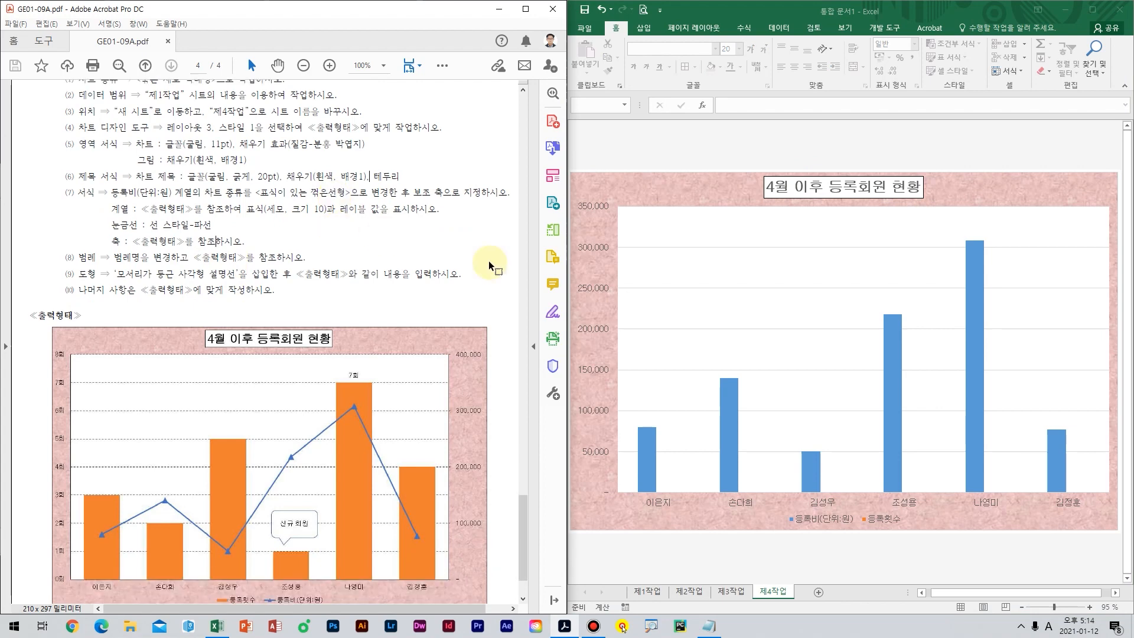
Change the 등록비(단위:원) series to a line with markers (표식이 있는 꺾은선형) plotted on the secondary axis.
left_click(651, 453)
right_click(650, 453)
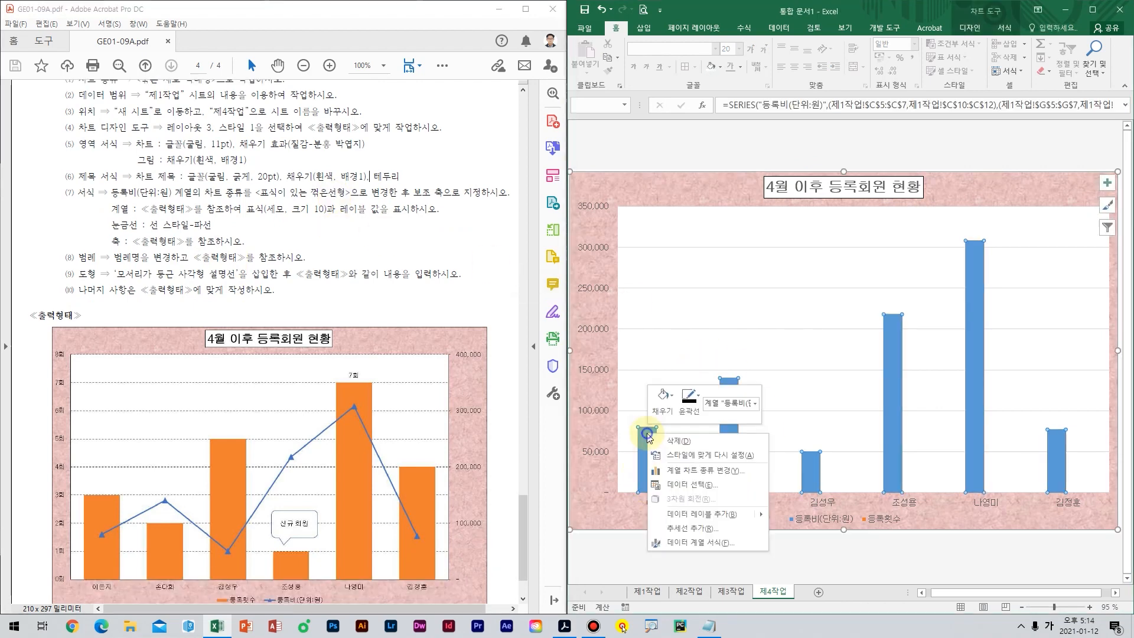
left_click(708, 471)
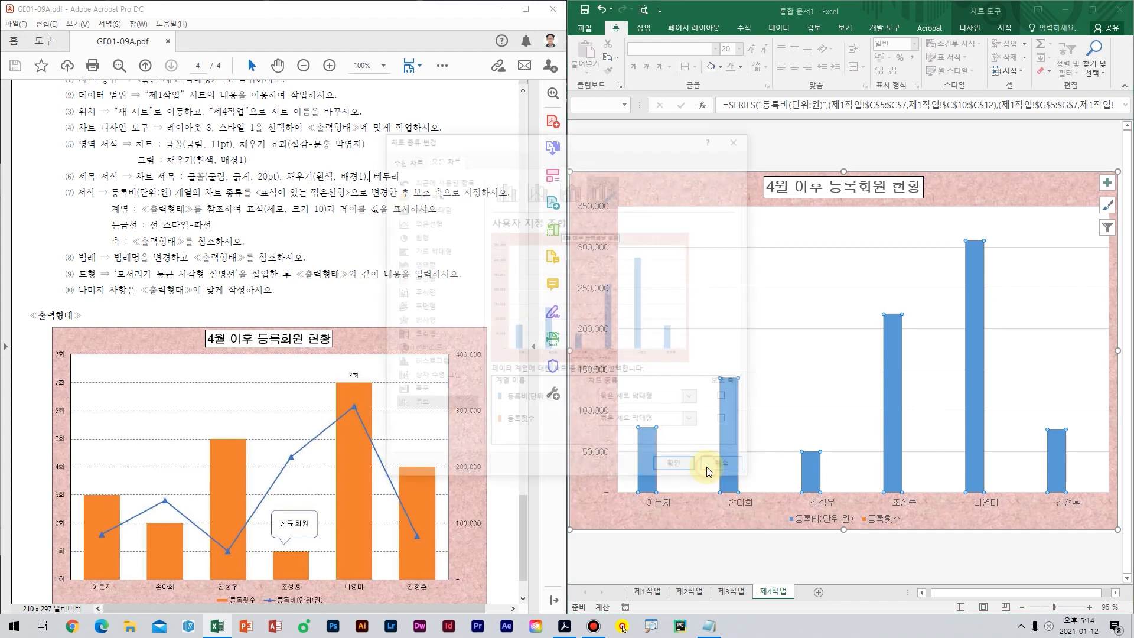
left_click_drag(562, 136, 756, 100)
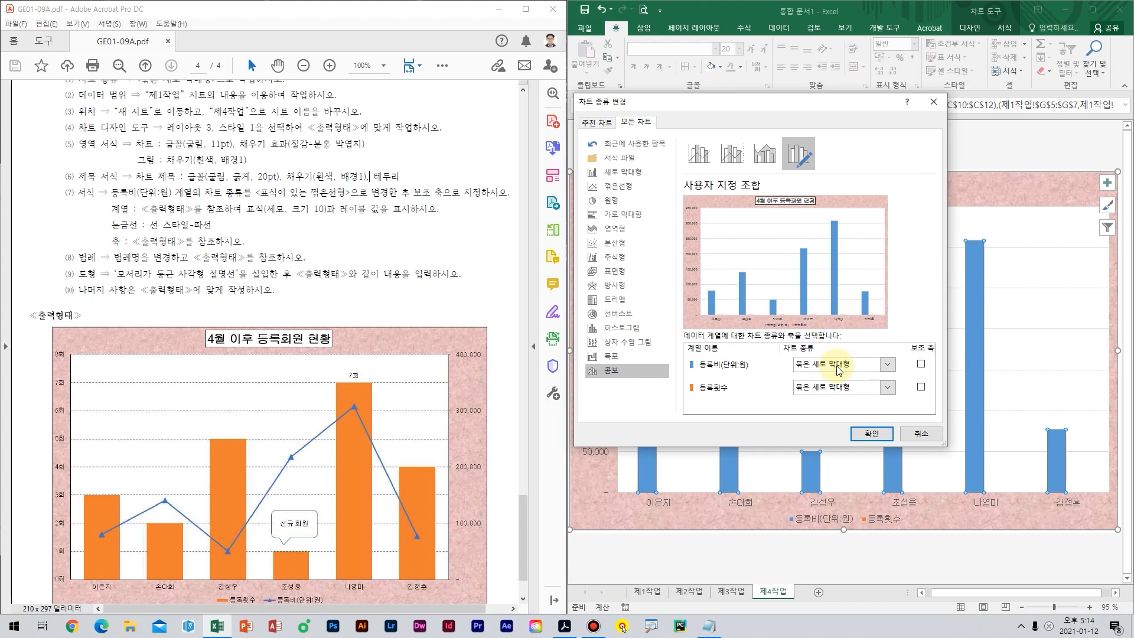
left_click(845, 366)
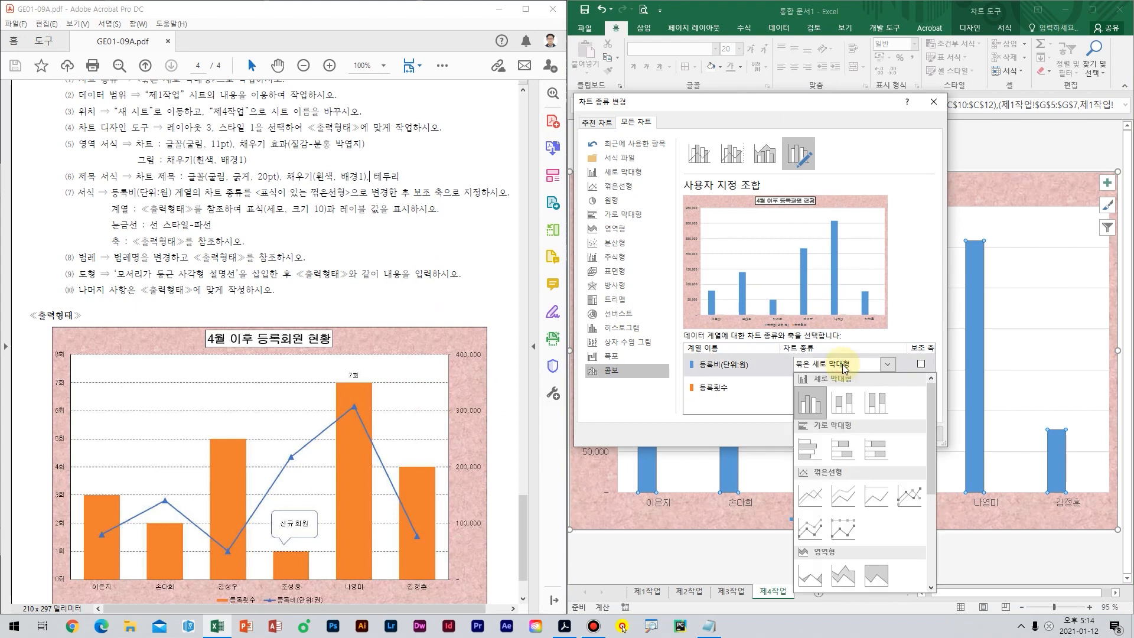
left_click(900, 491)
left_click(921, 364)
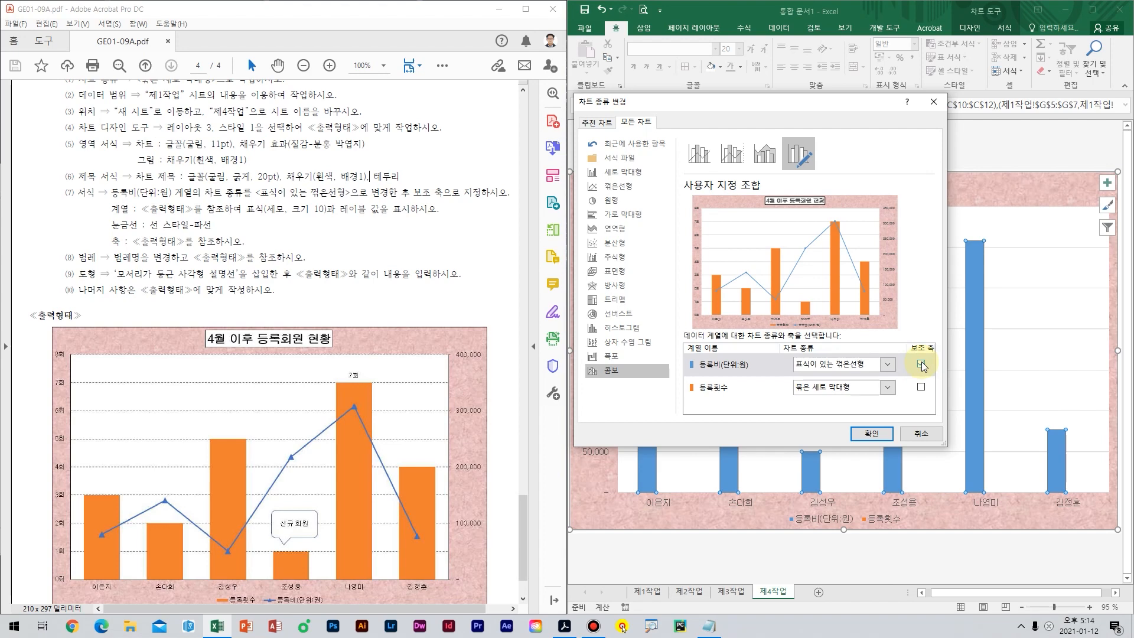
left_click(872, 433)
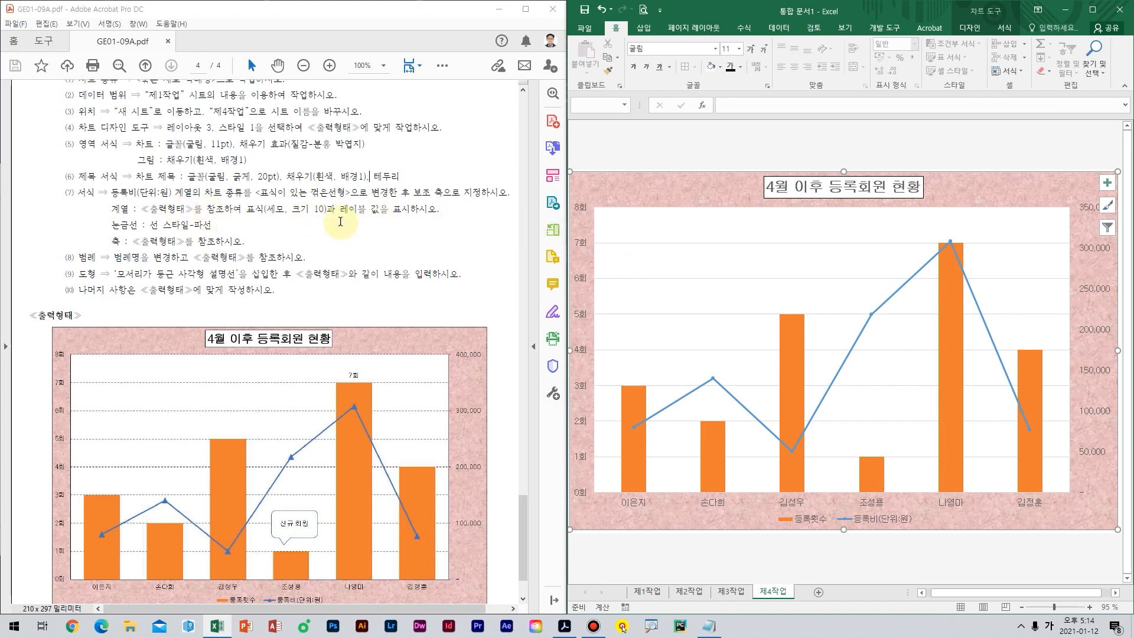
Give the 등록비(단위:원) line series built-in triangle markers of size 10.
left_click(897, 293)
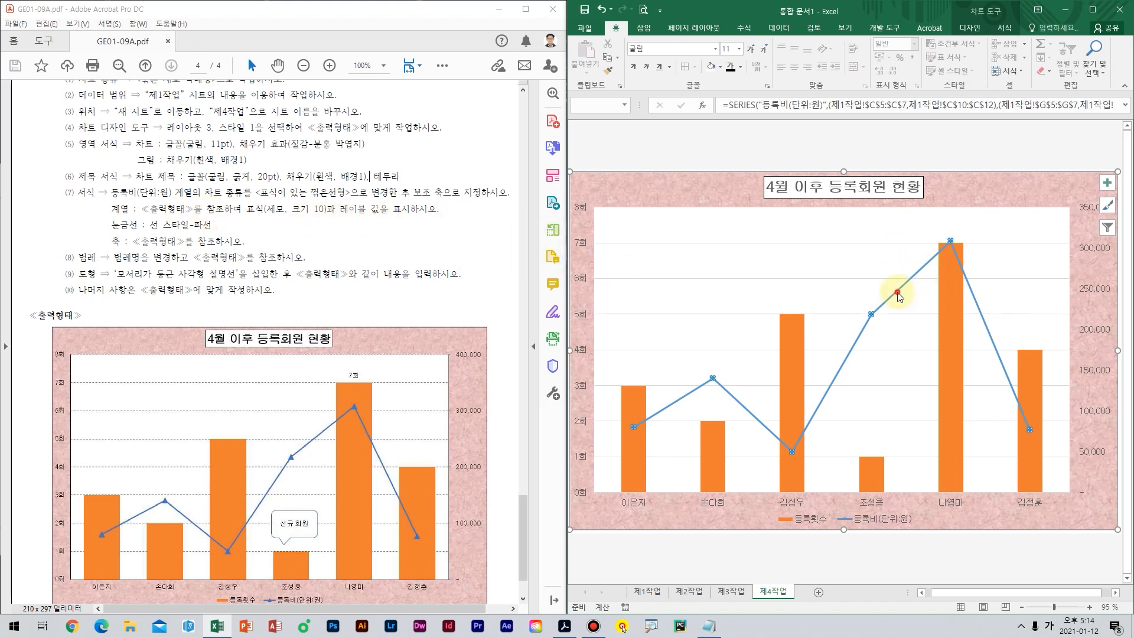
right_click(898, 295)
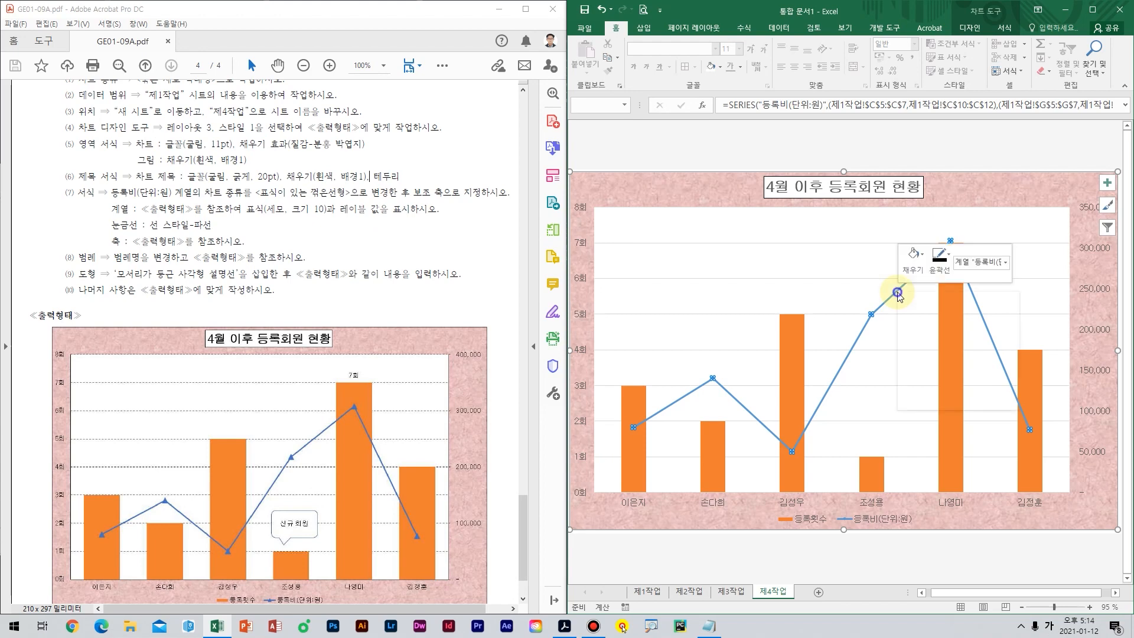
left_click(948, 402)
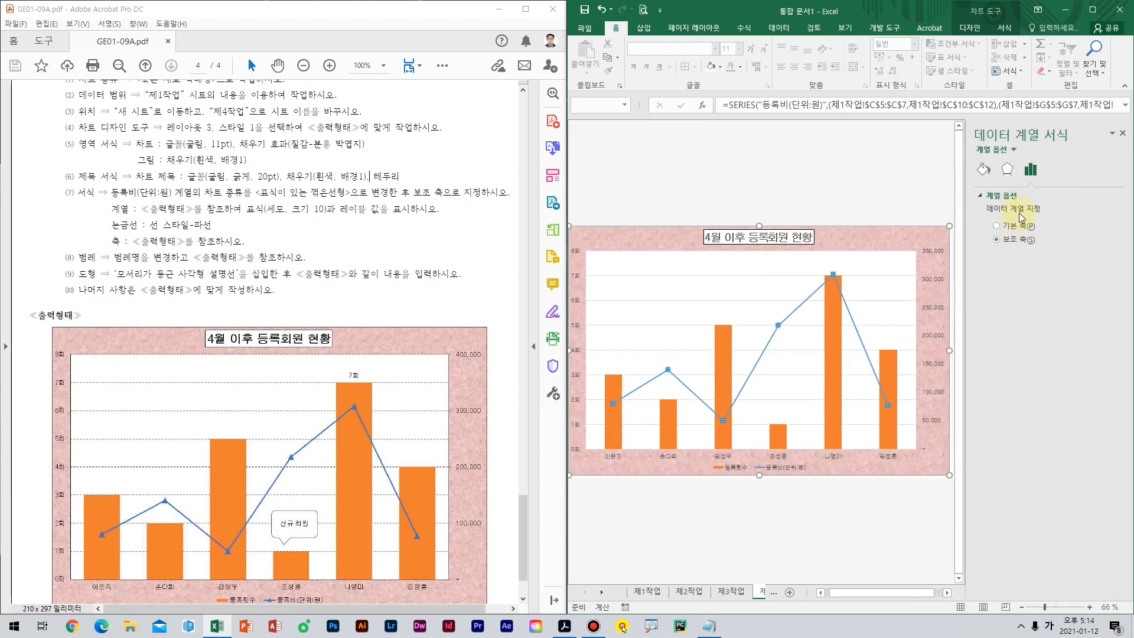
left_click(983, 170)
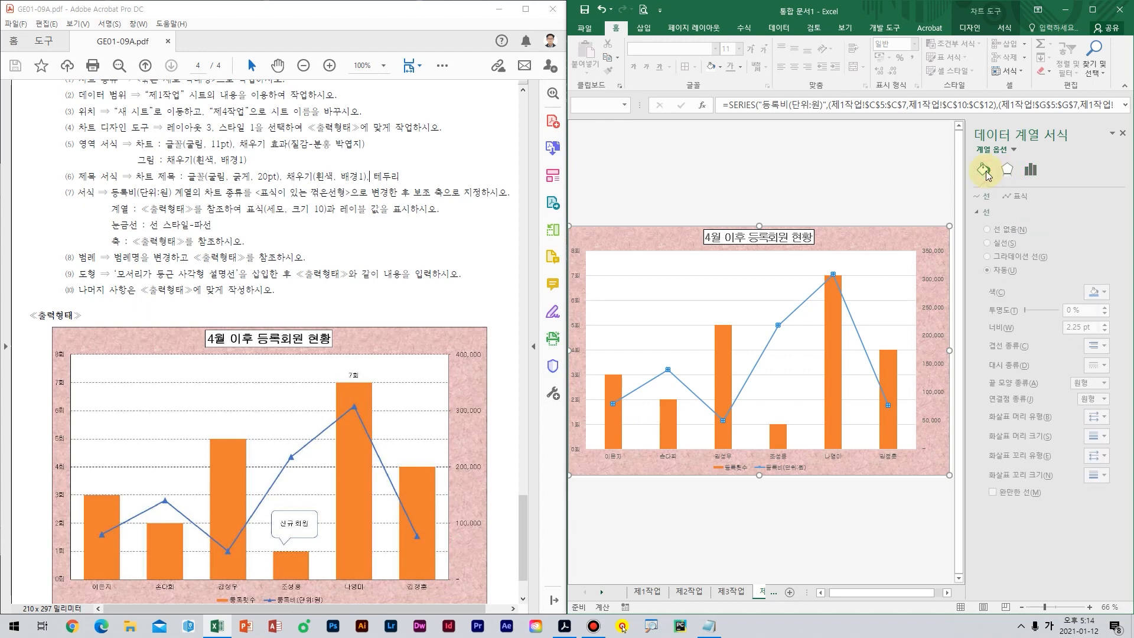
left_click(1024, 197)
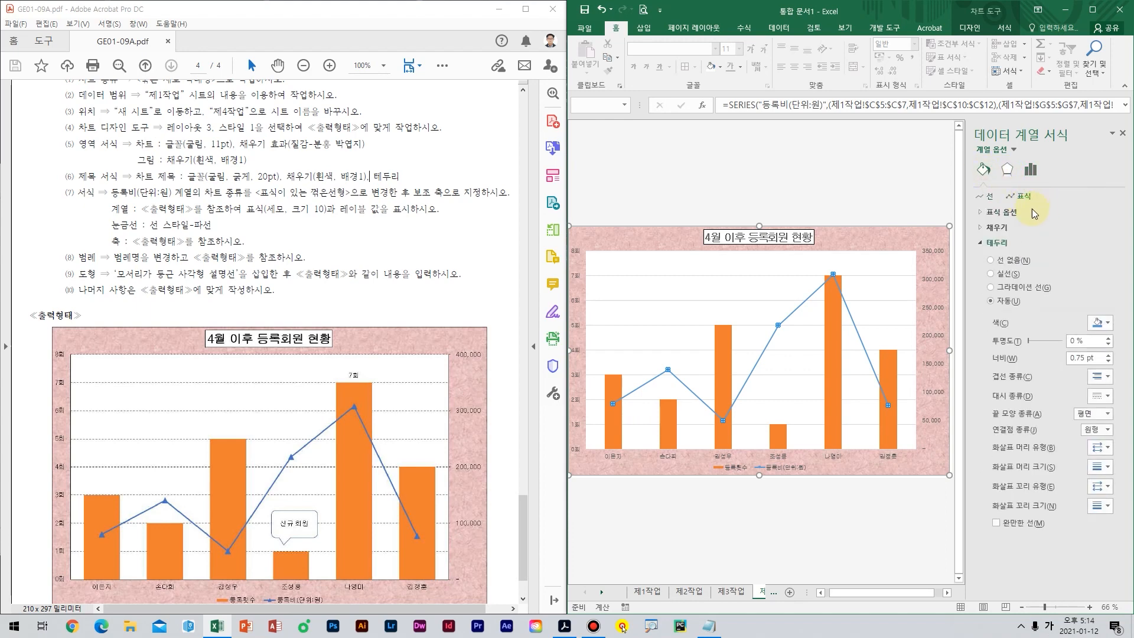
left_click(1009, 211)
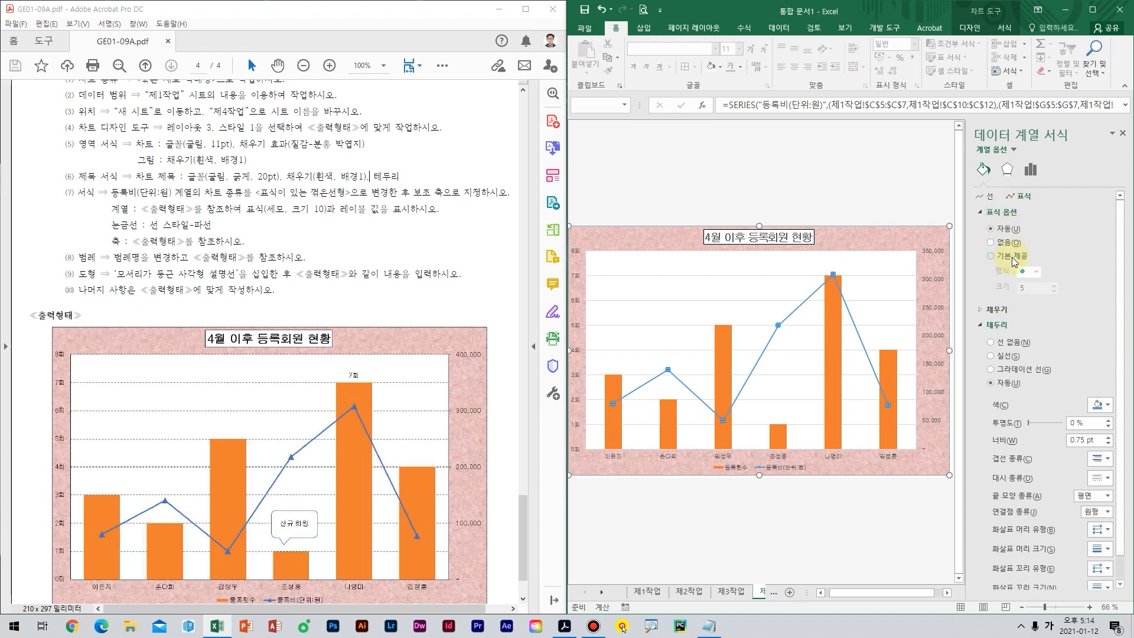
left_click(1013, 261)
left_click(1036, 272)
left_click(1032, 307)
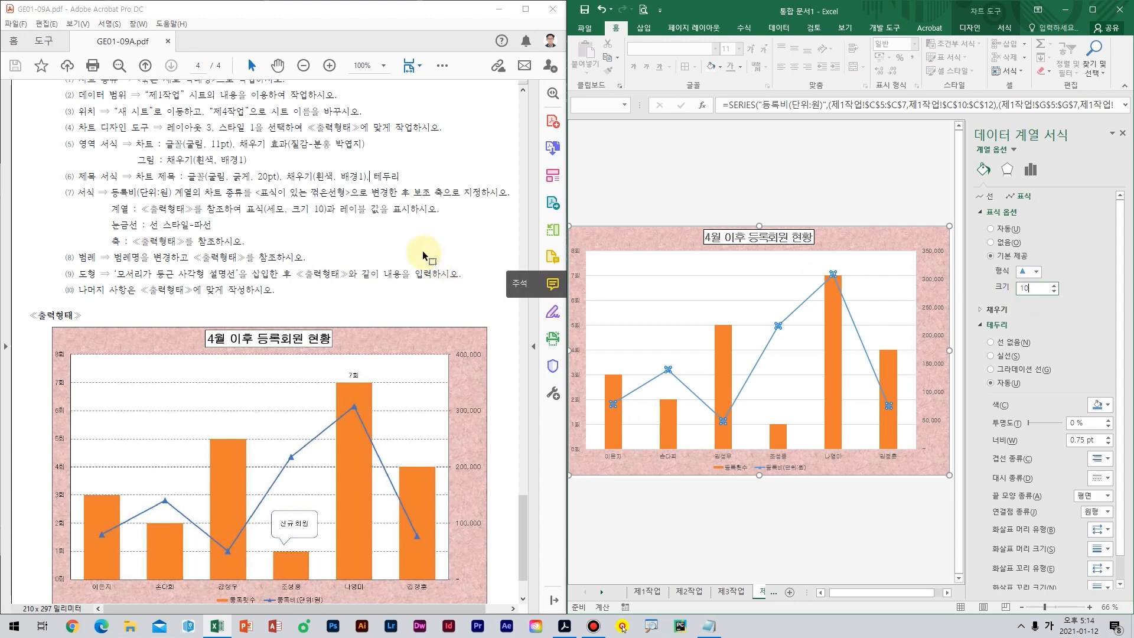
Add a data label to only the tallest 등록횟수 column, as in the PDF's sample chart.
left_click(362, 230)
scroll(369, 321, "down", 3)
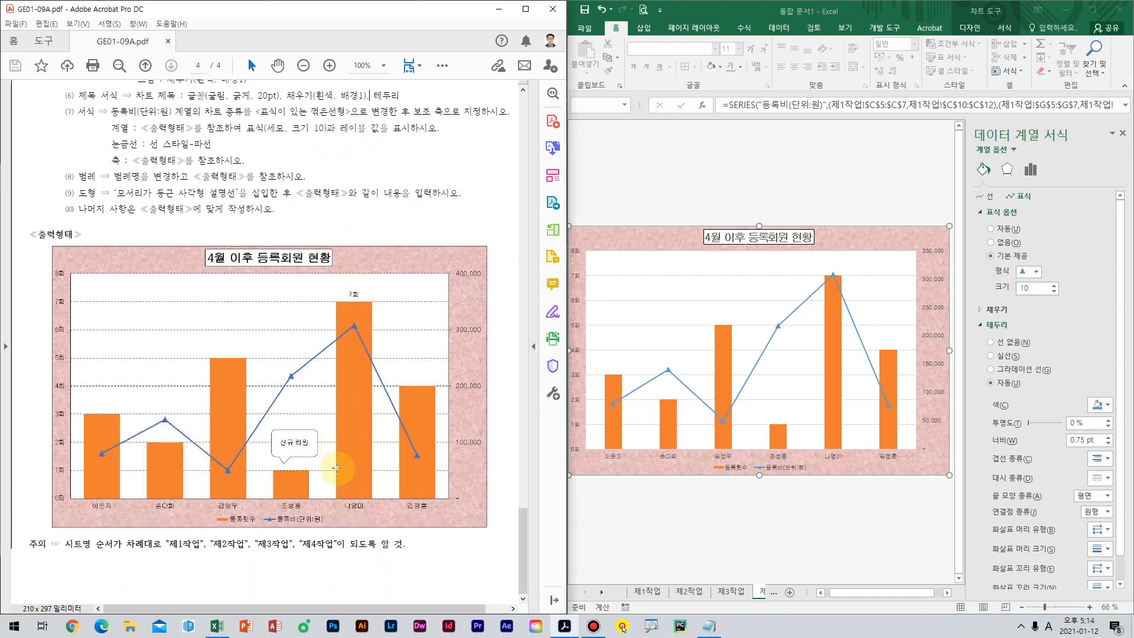
left_click(365, 442)
left_click(362, 484)
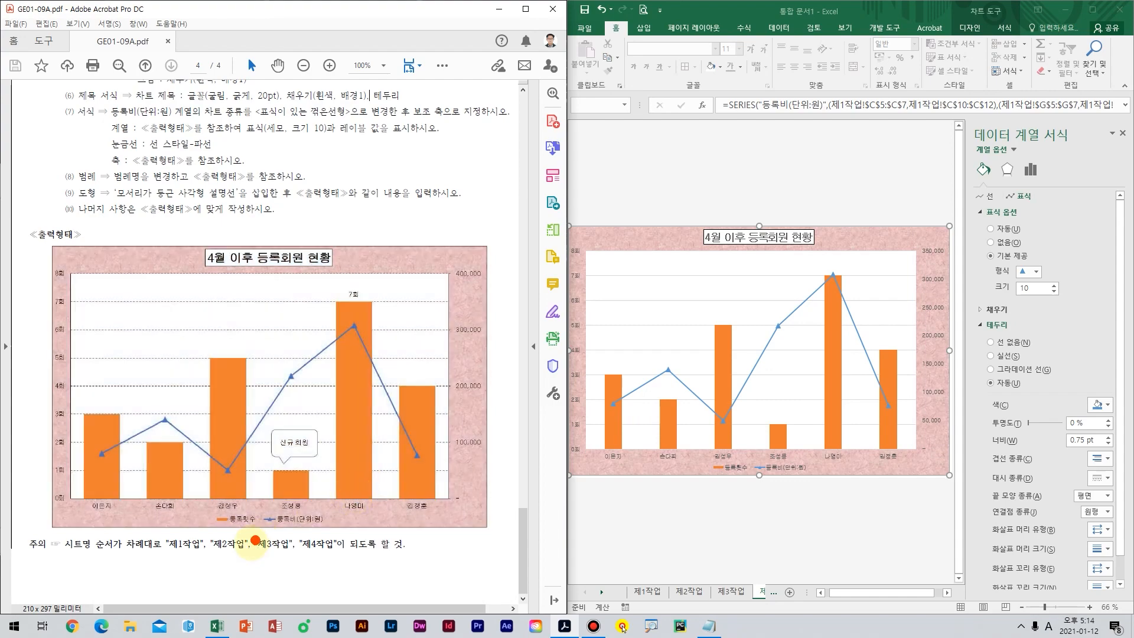
mouse_move(252, 532)
left_mouse_down()
mouse_move(177, 535)
mouse_move(252, 546)
left_mouse_up()
left_click_drag(342, 528, 216, 571)
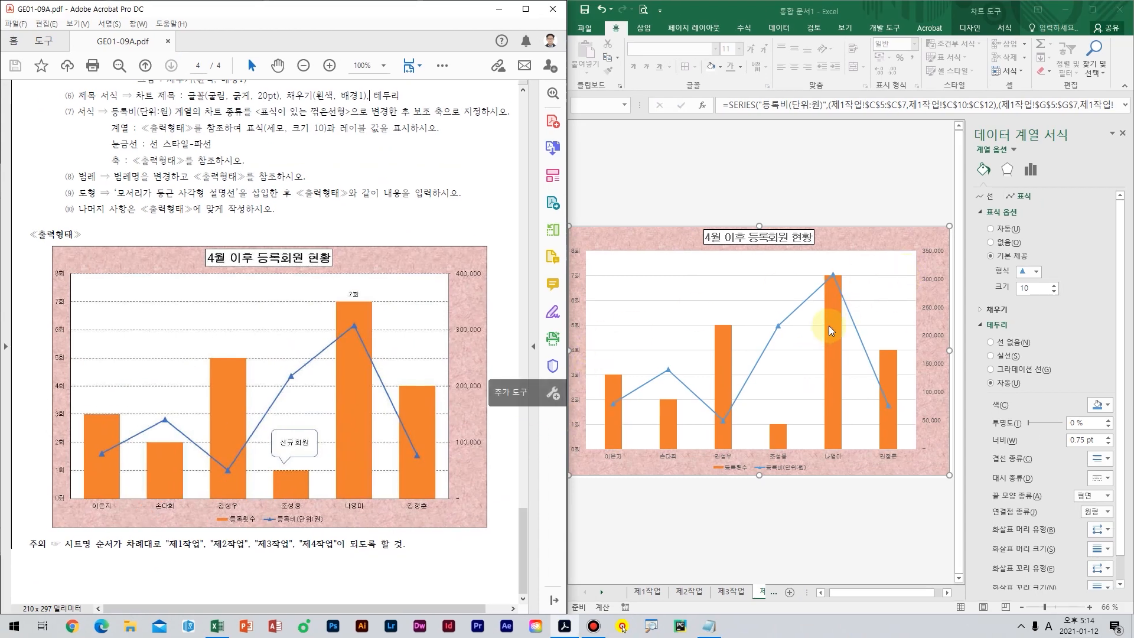
left_click(828, 327)
left_click(833, 299)
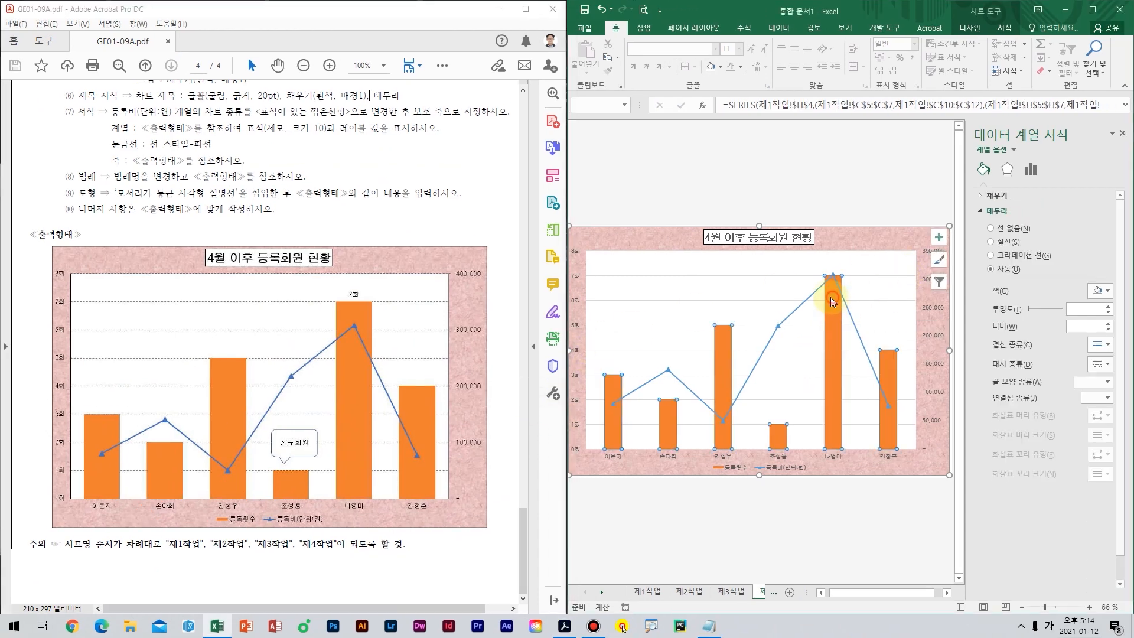
left_click(830, 296)
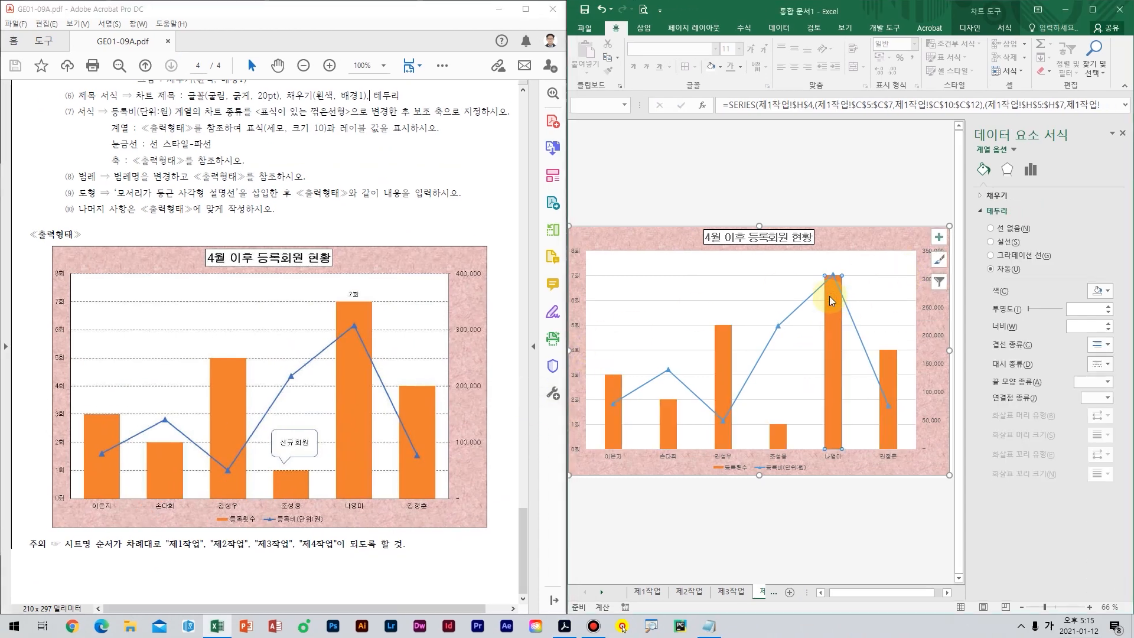
right_click(829, 296)
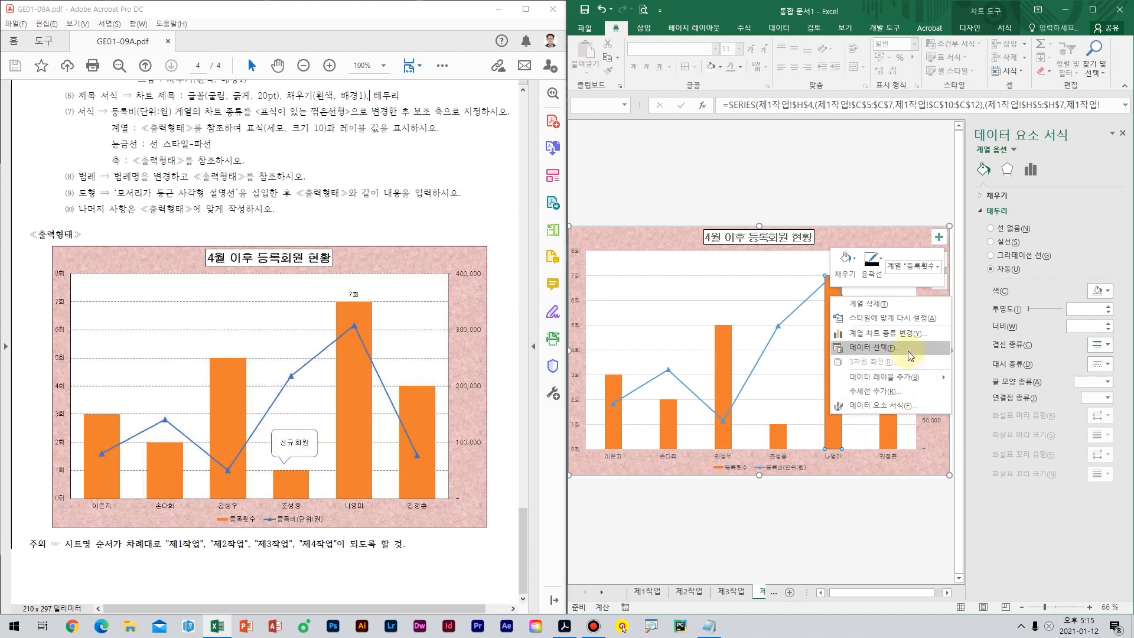
left_click(906, 378)
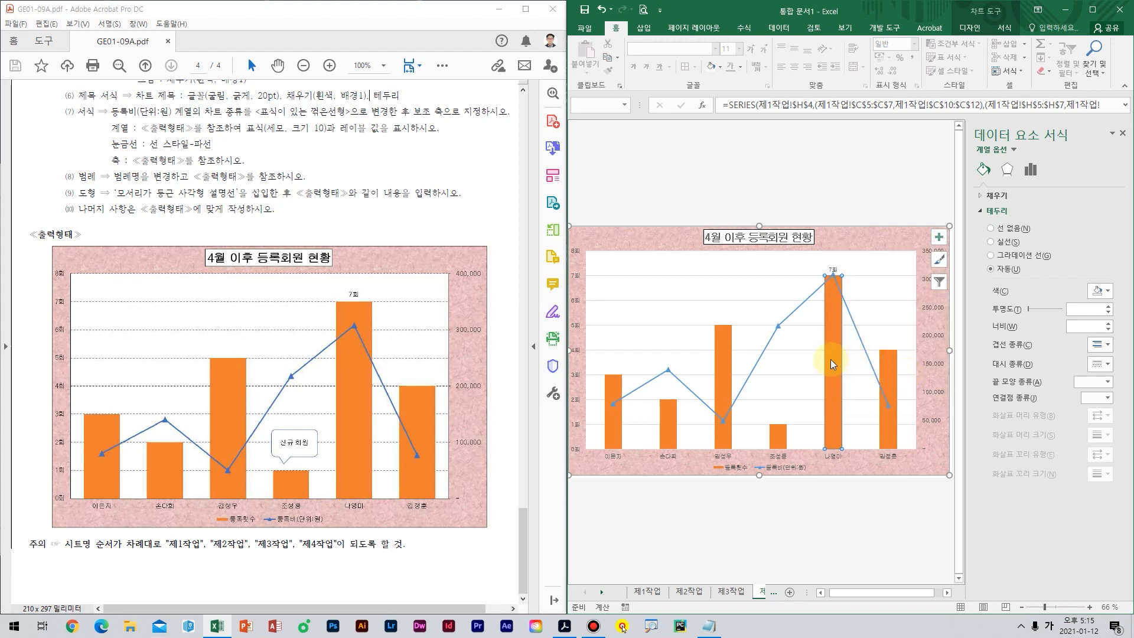
Set the major gridlines' dash type to 파선, as the gridline condition requires.
left_click(340, 193)
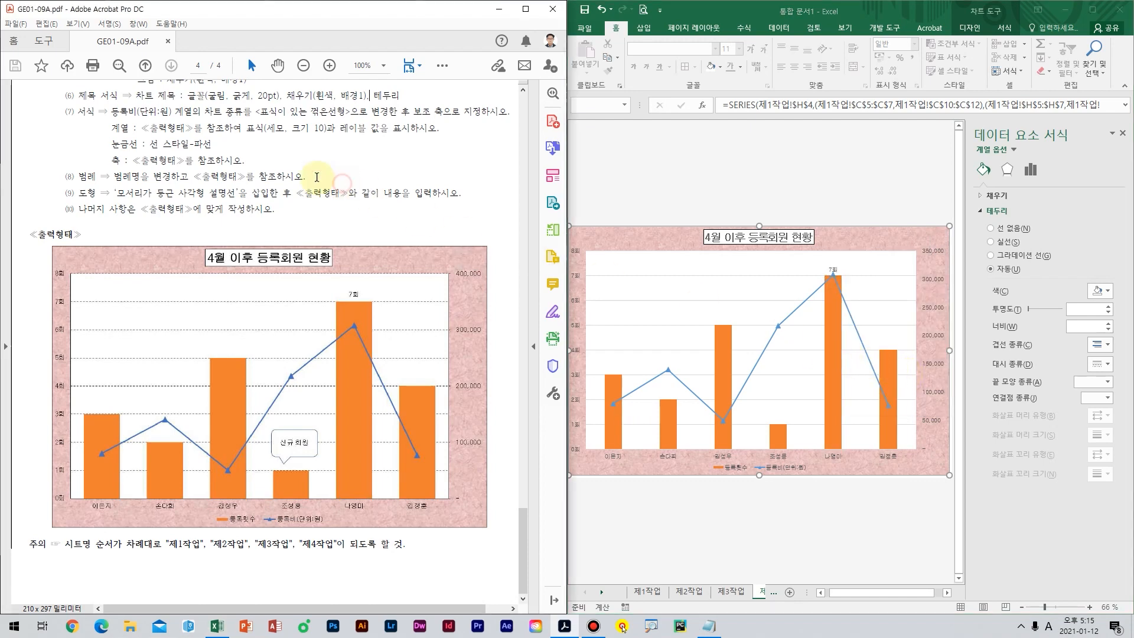
left_click(684, 277)
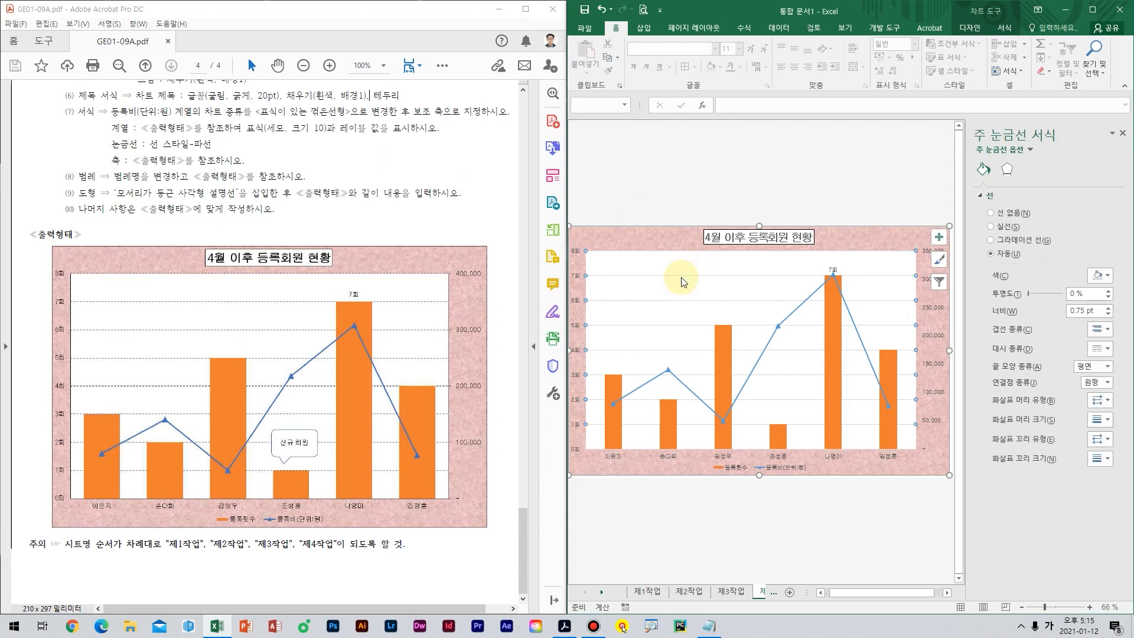
left_click(1101, 349)
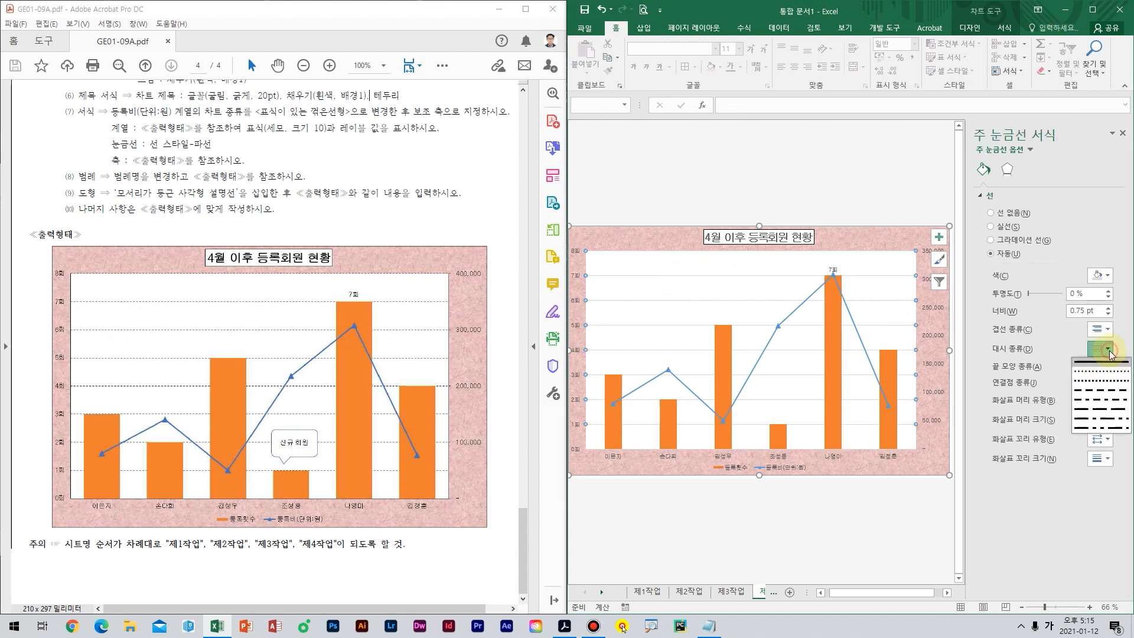
left_click(1103, 391)
Examine both vertical axes in the PDF's enlarged sample chart and compare them with the worksheet chart.
left_click(747, 476)
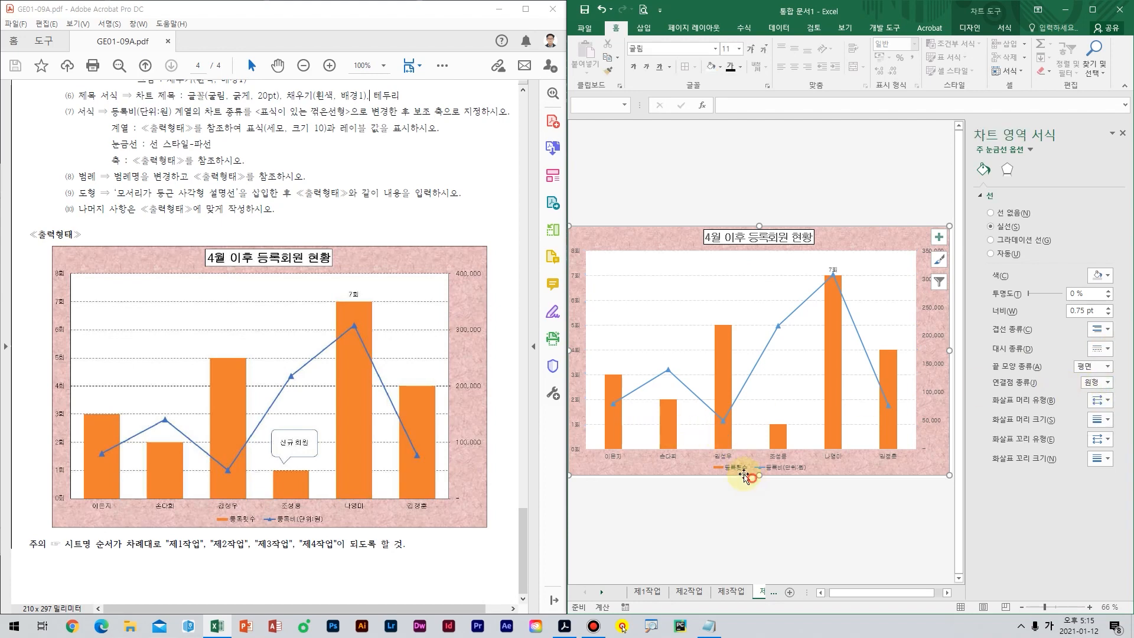
scroll(697, 434, "up", 2)
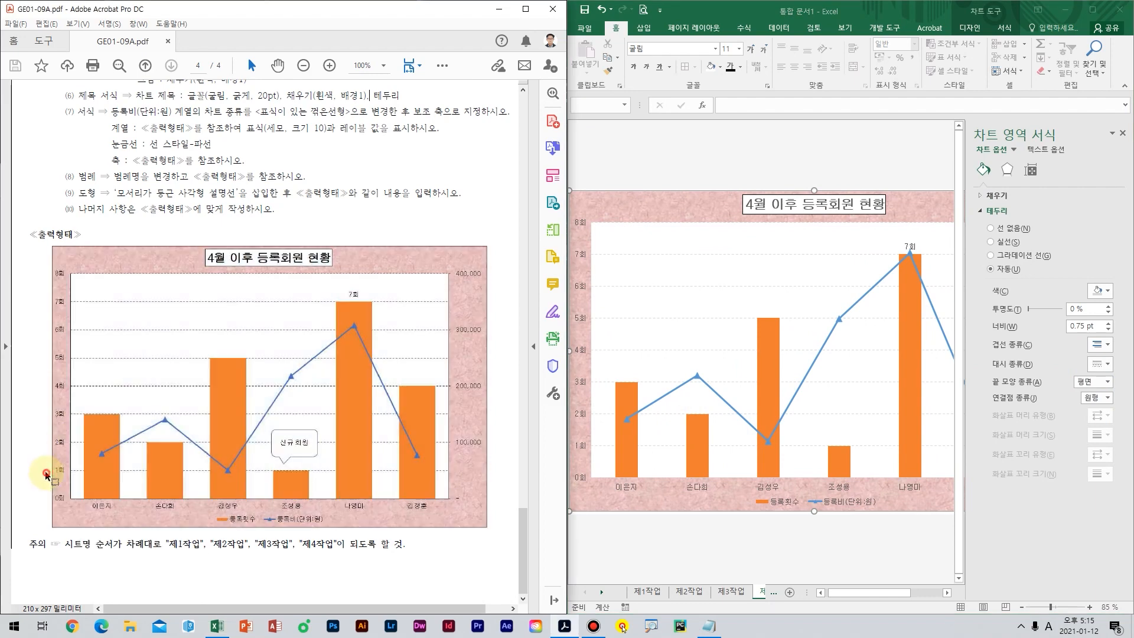
scroll(89, 378, "up", 1)
scroll(88, 378, "up", 1)
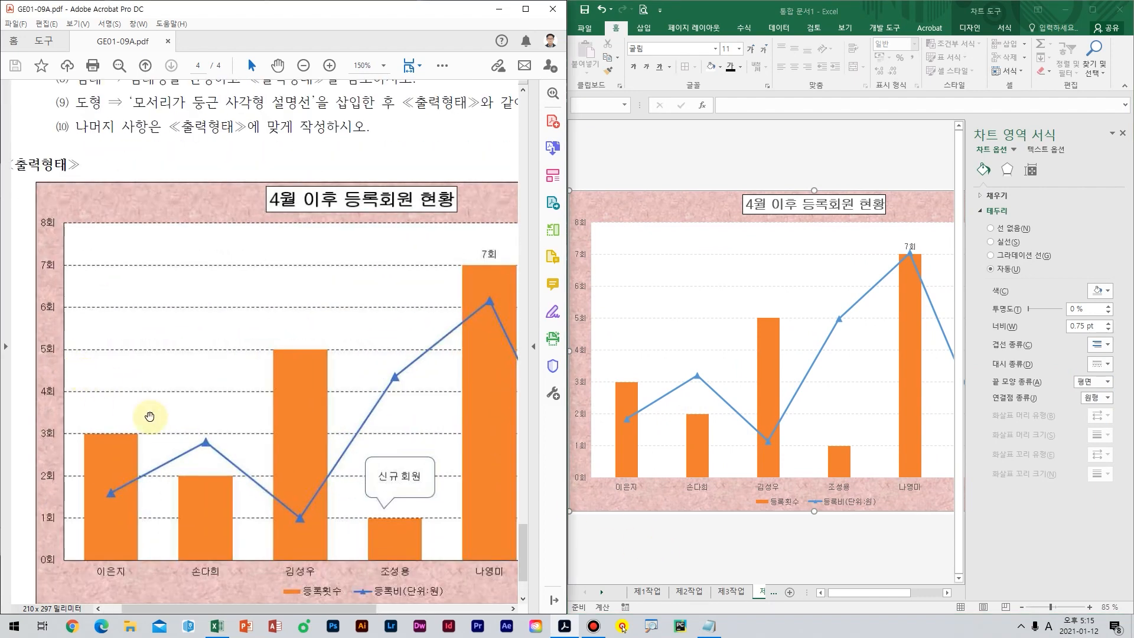
scroll(177, 411, "down", 2)
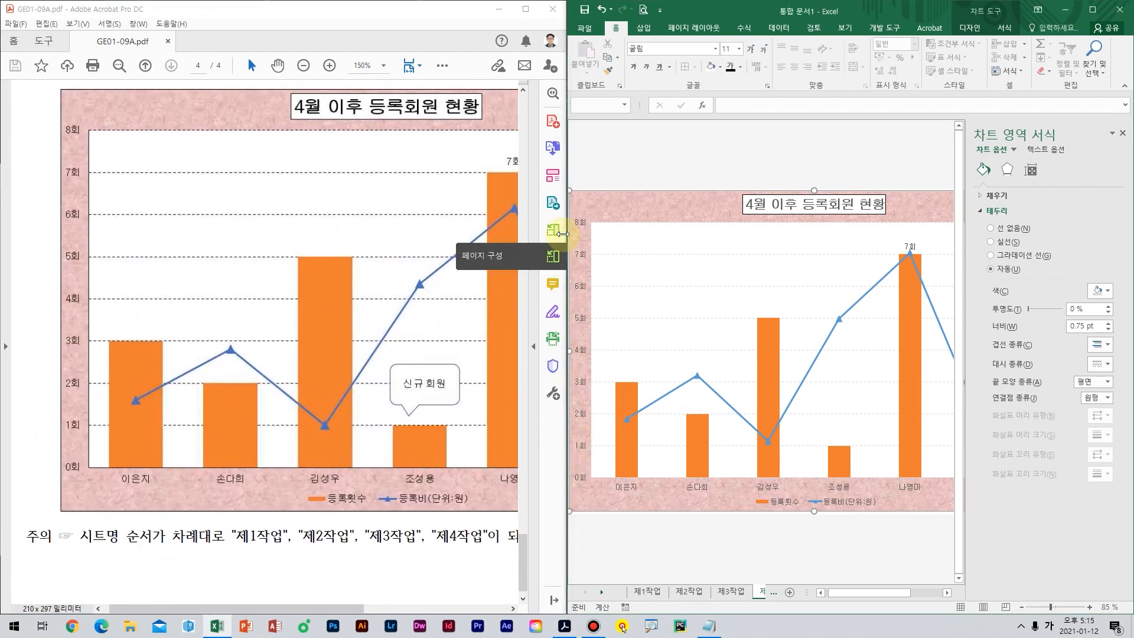
left_click_drag(848, 587, 937, 577)
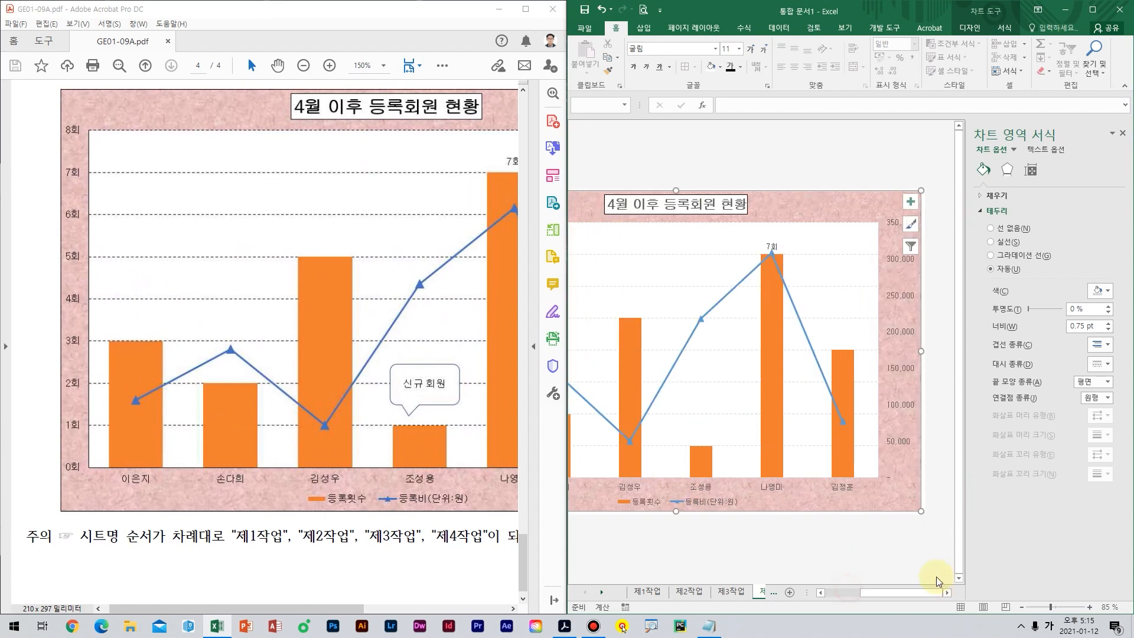
left_click(426, 396)
left_click_drag(432, 384, 158, 418)
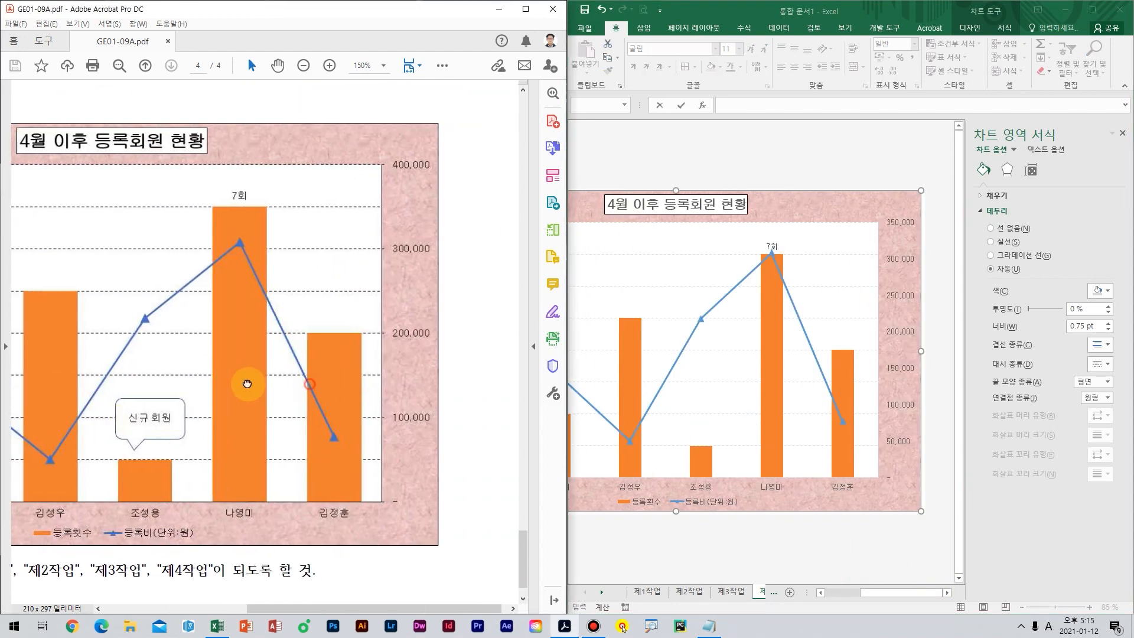
left_click(891, 544)
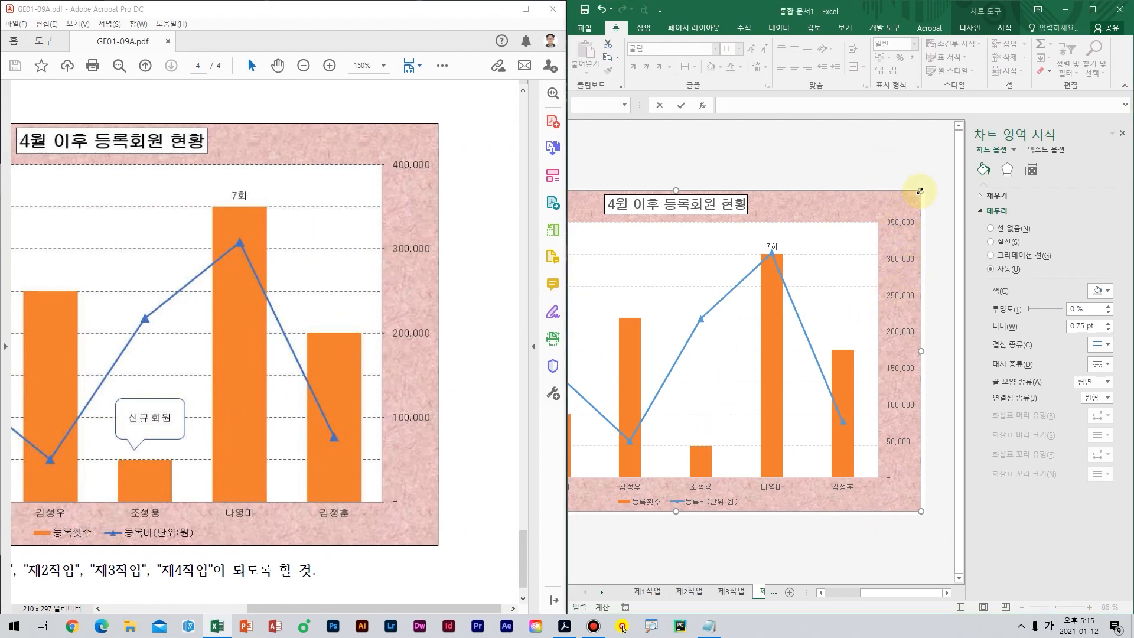
Set the secondary vertical axis maximum to 400000 and its major unit to 100000.
left_click(893, 223)
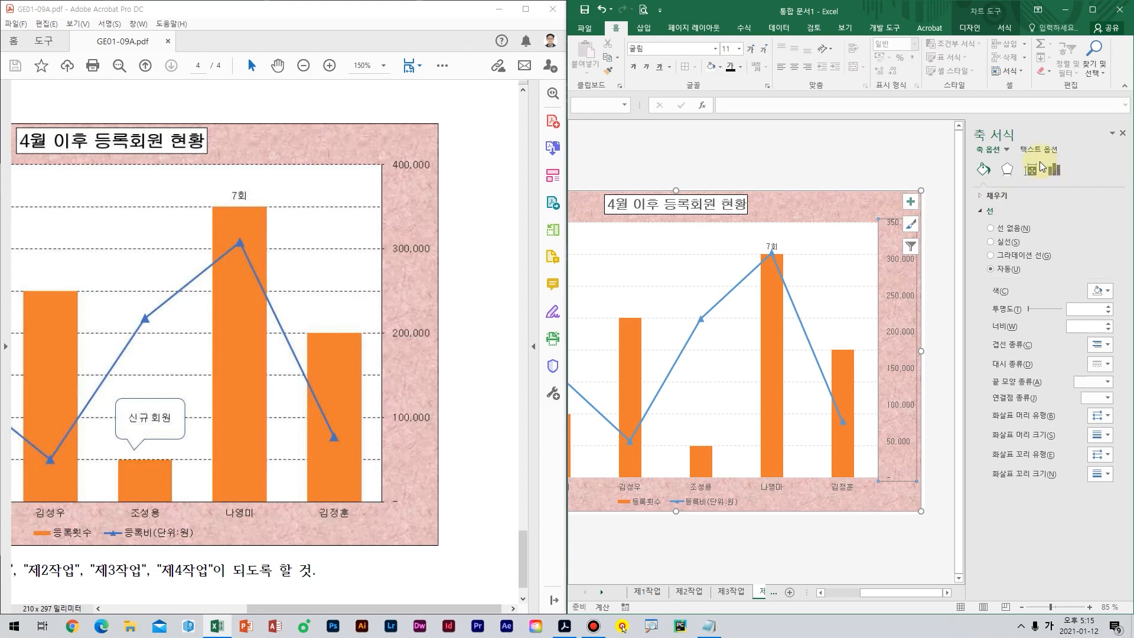
left_click(1054, 169)
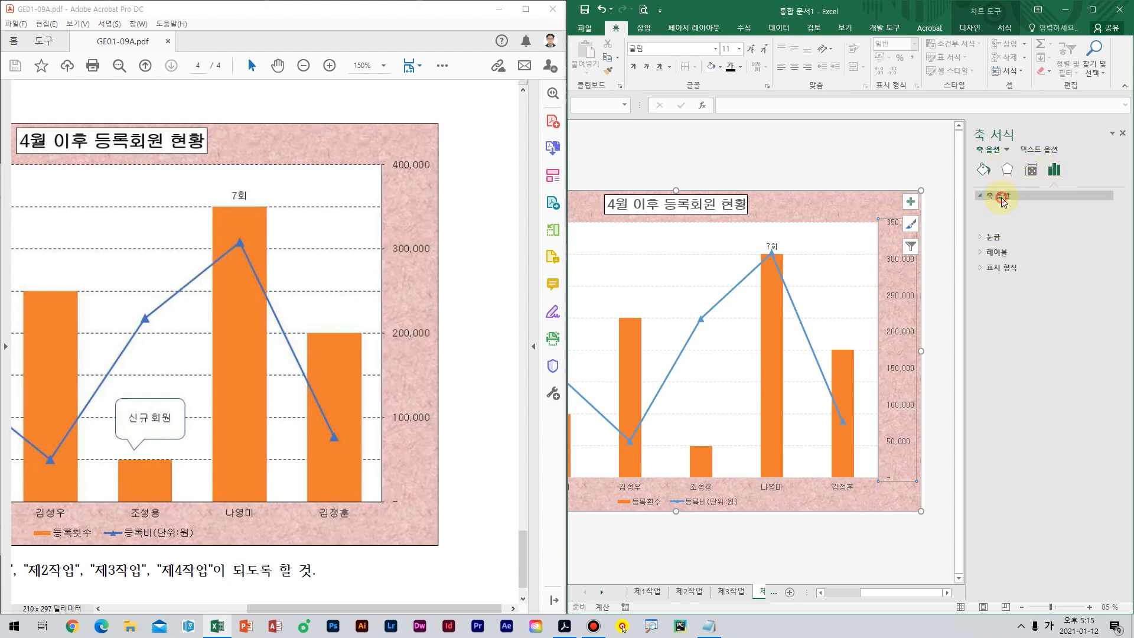
left_click(999, 195)
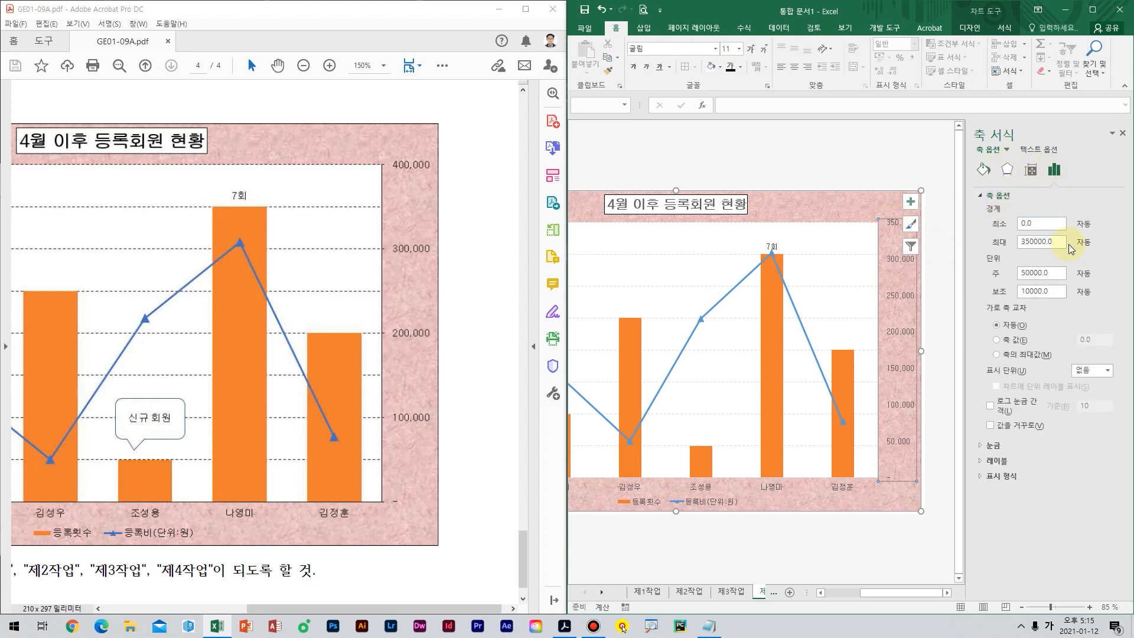
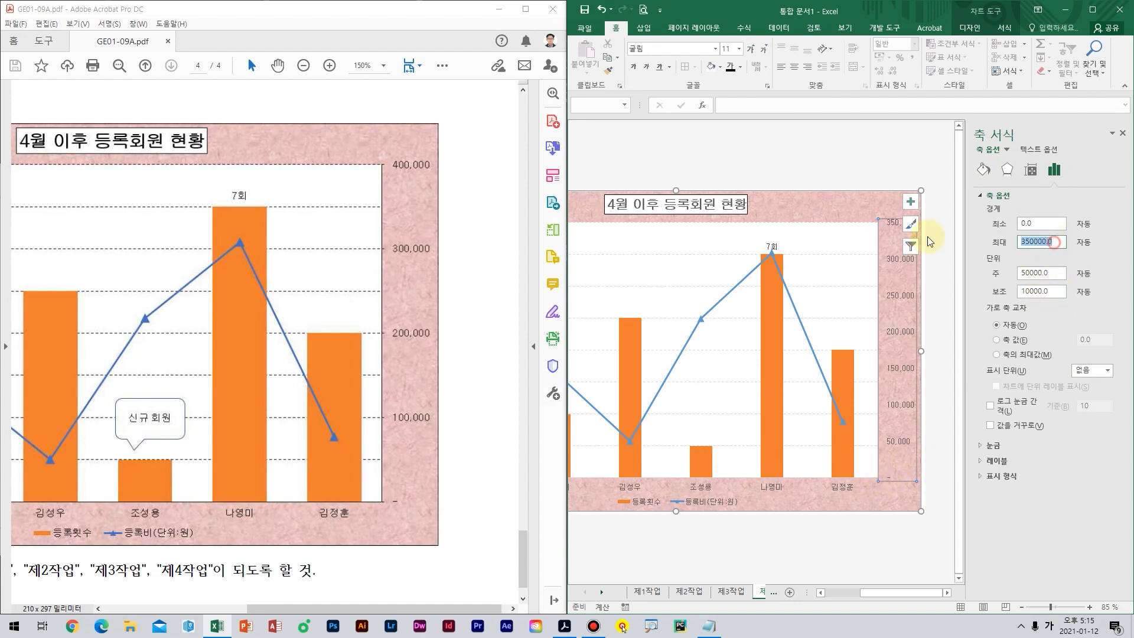
type("400000")
key("Return")
left_click(993, 261)
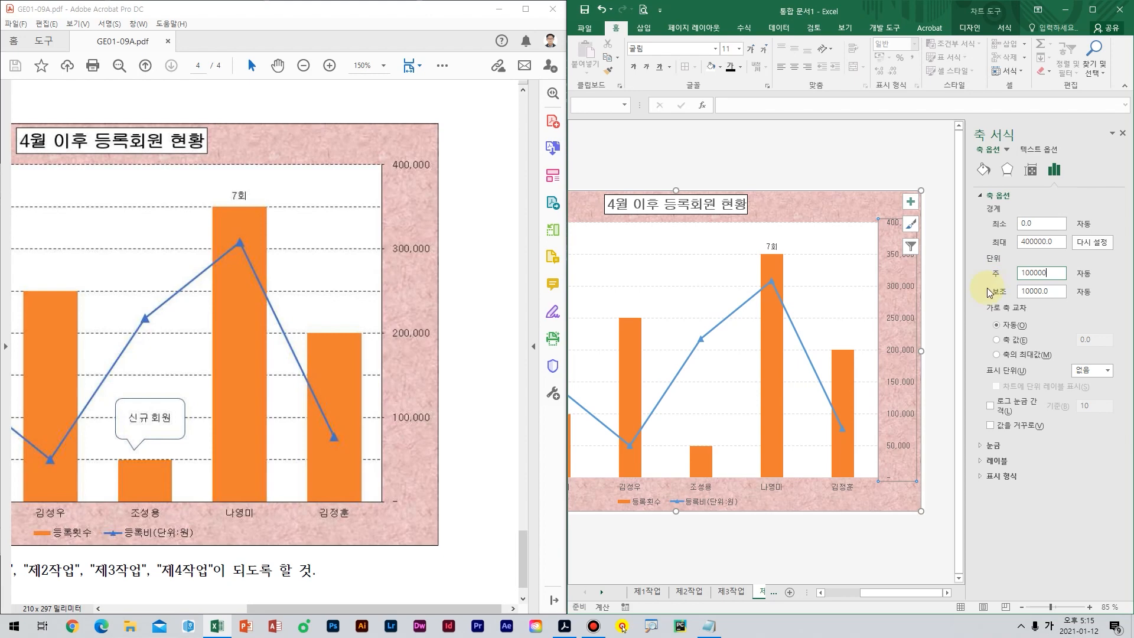
key("Return")
left_click(890, 554)
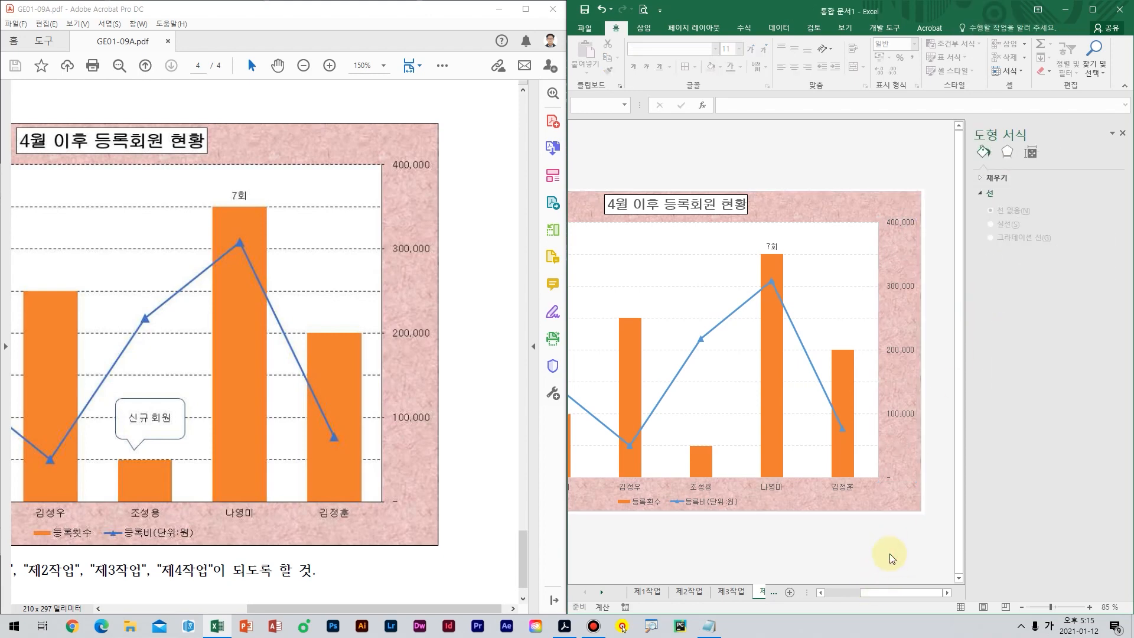
Review the PDF's legend and shape conditions and compare its whole sample chart with the worksheet chart.
left_click(268, 365)
left_click(318, 351)
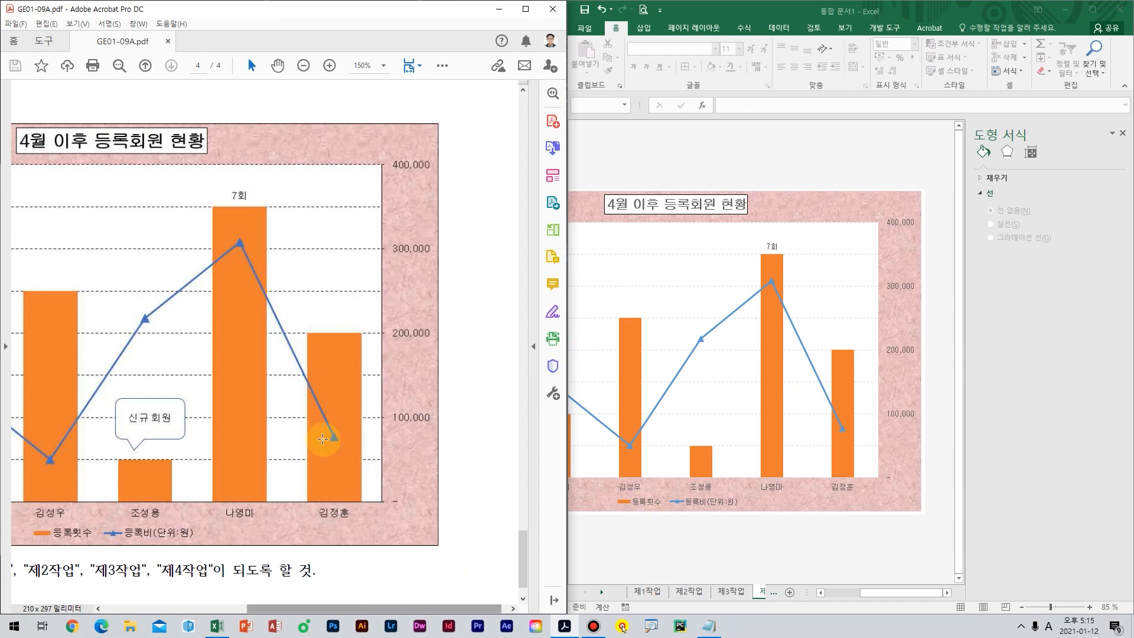
left_click(293, 352)
scroll(290, 353, "down", 5)
scroll(288, 354, "up", 2)
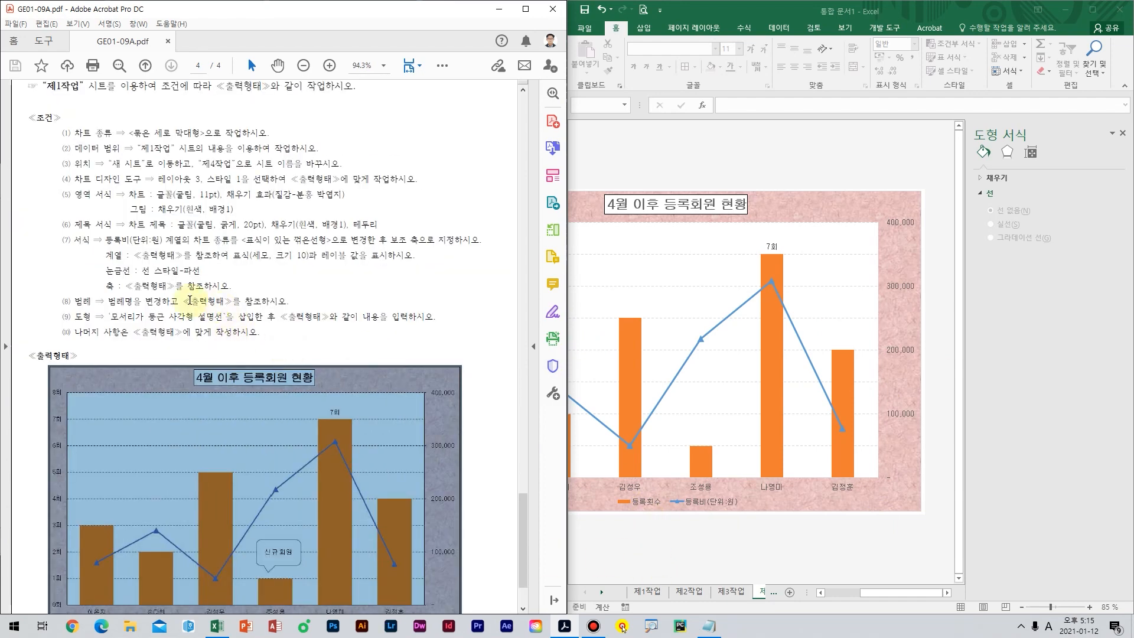
scroll(170, 307, "up", 1)
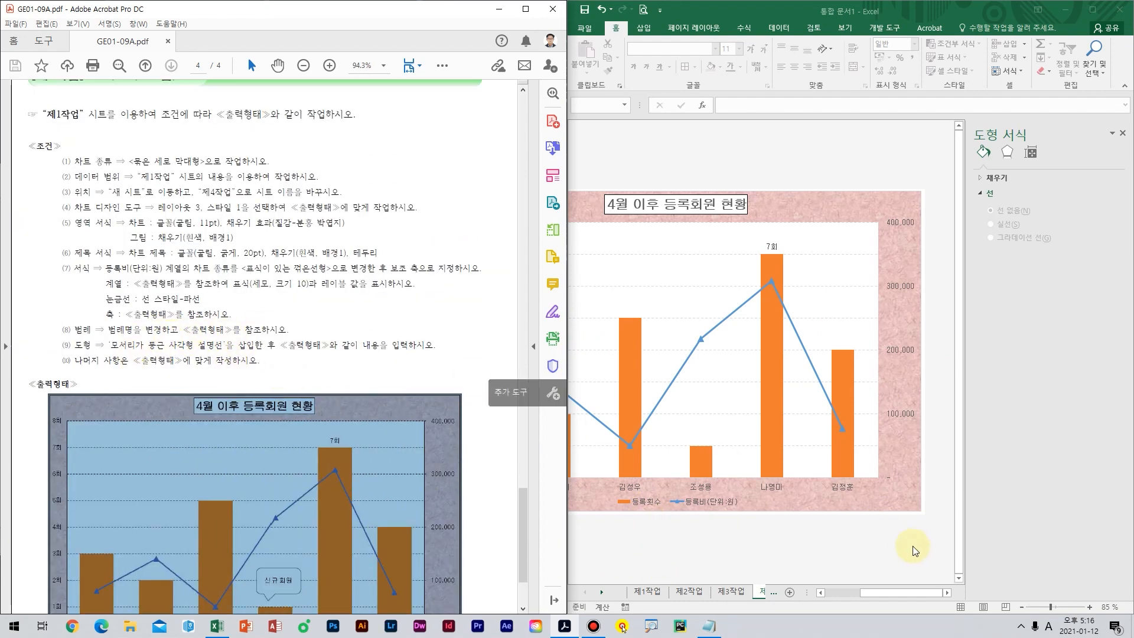
left_click(859, 553)
left_click_drag(873, 592, 837, 592)
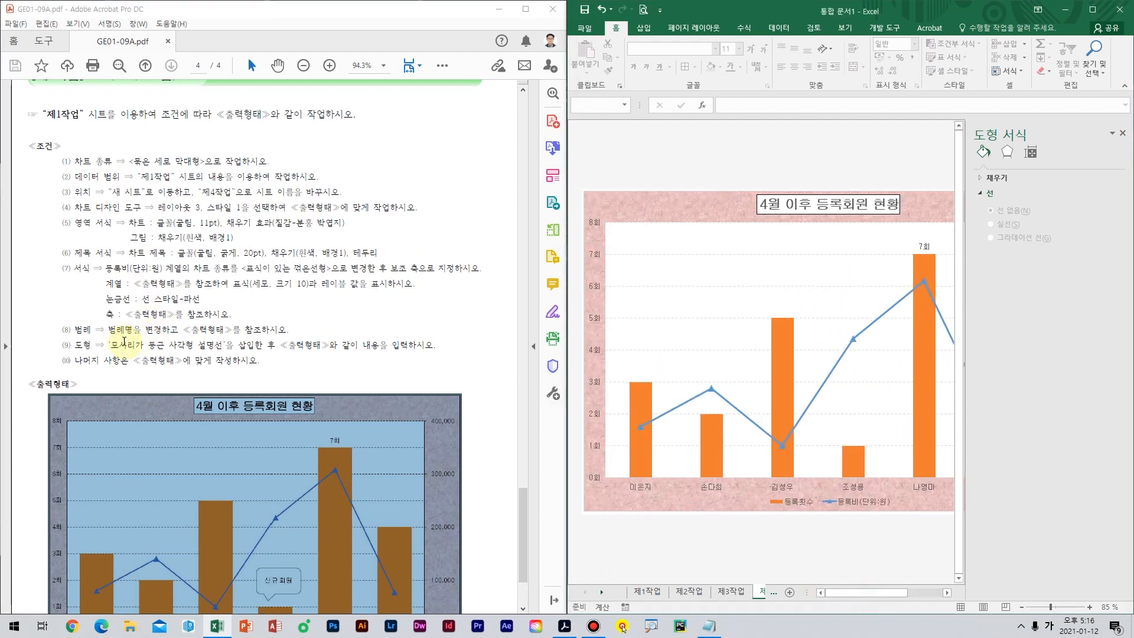
left_click(176, 345)
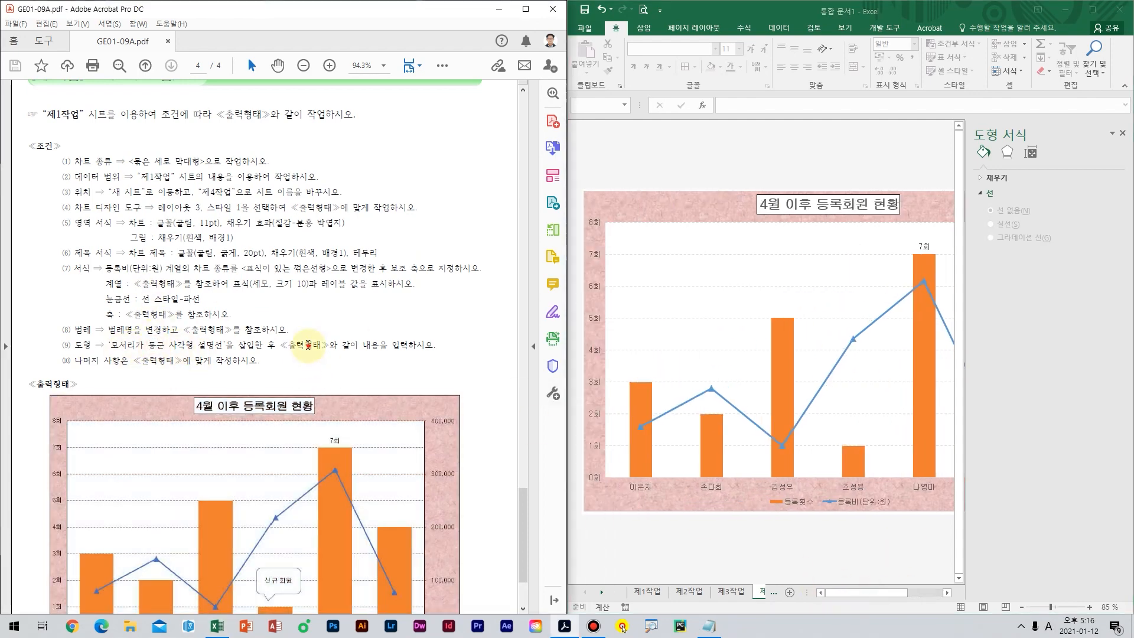
scroll(313, 335, "down", 4)
left_click(789, 230)
scroll(782, 200, "down", 1)
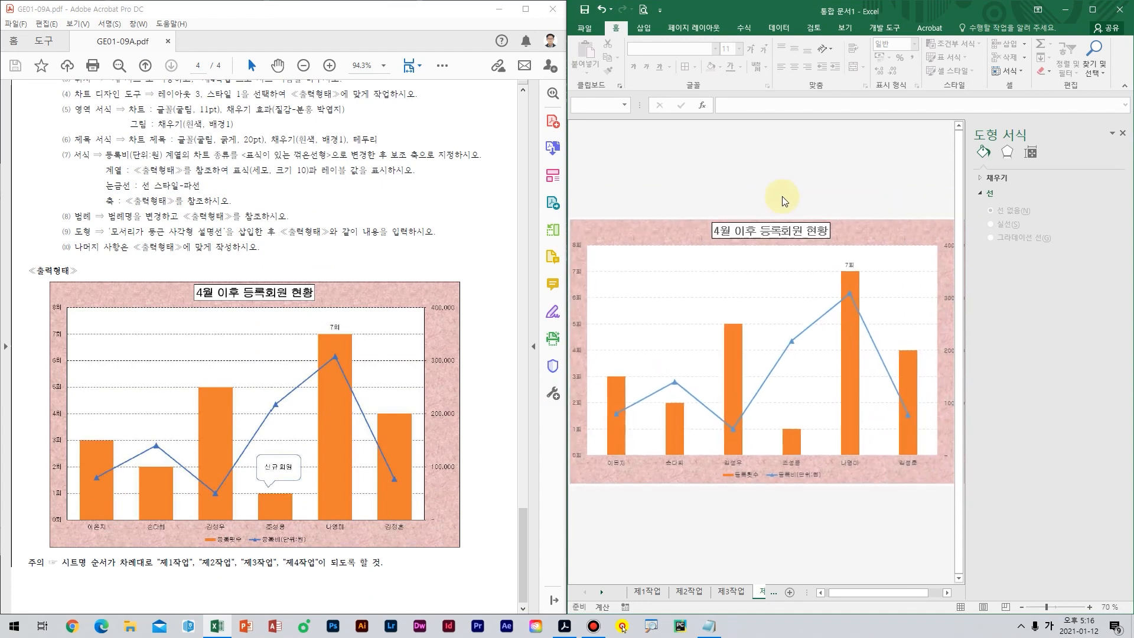
Insert a rounded rectangular callout, about 3.4 by 2.04 cm, pointing at the chart's shortest column, containing "신규 회원".
left_click(643, 28)
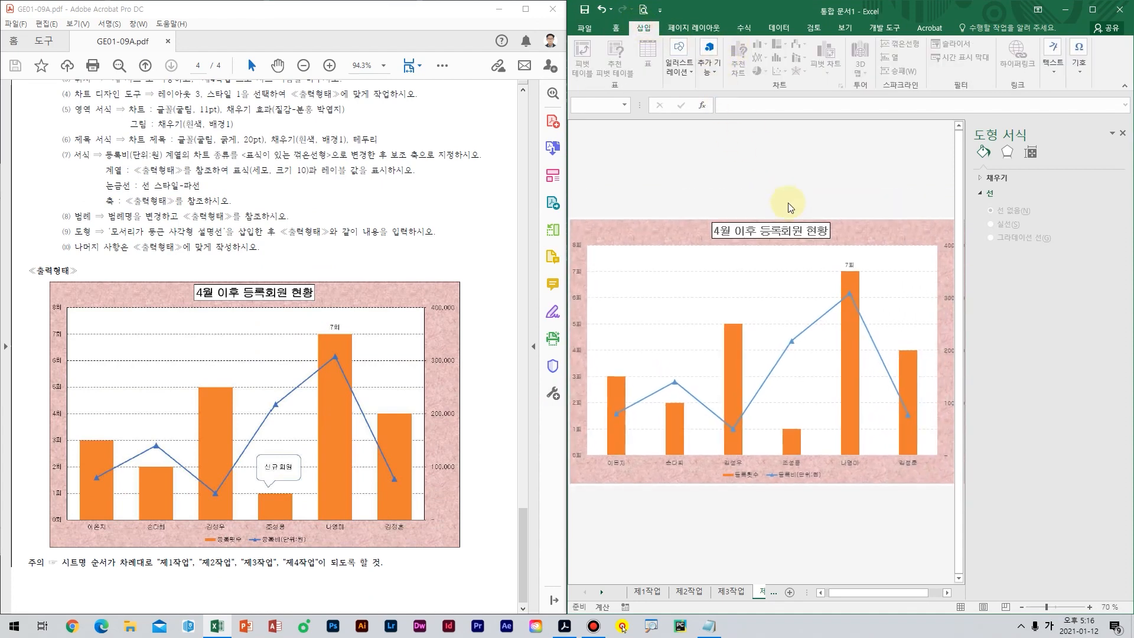
left_click(790, 222)
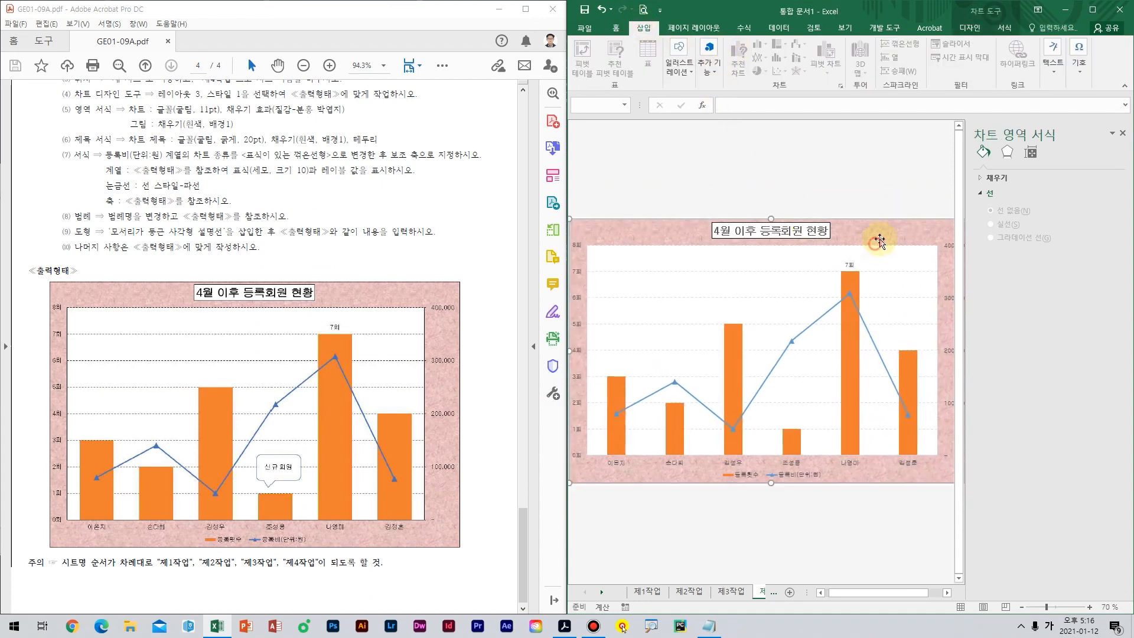
left_click(680, 66)
left_click(729, 130)
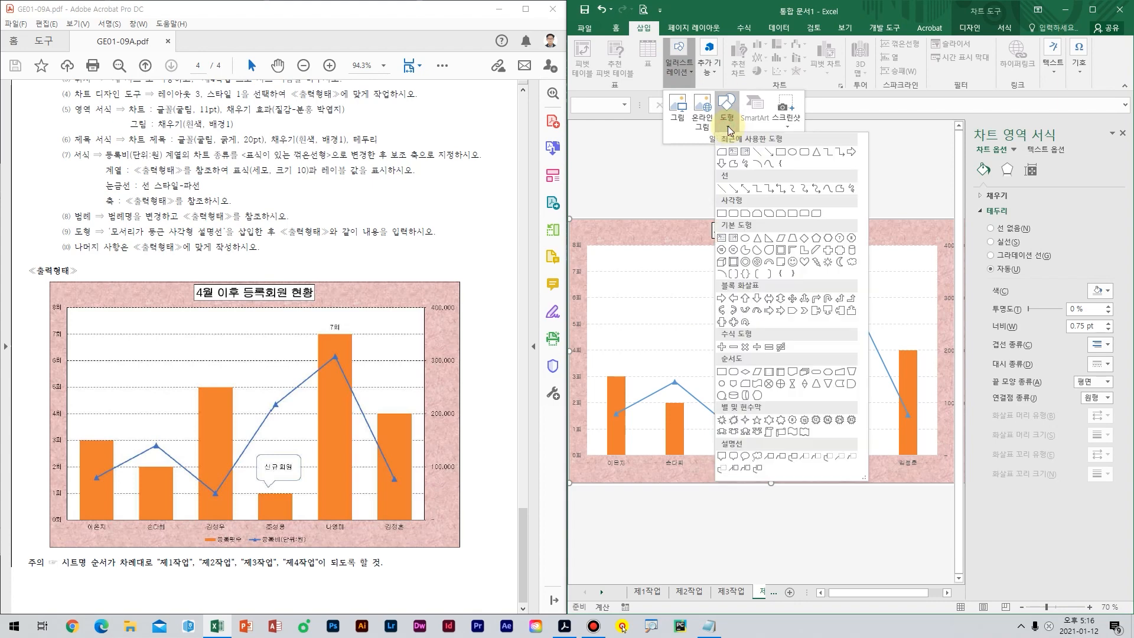
left_click(734, 457)
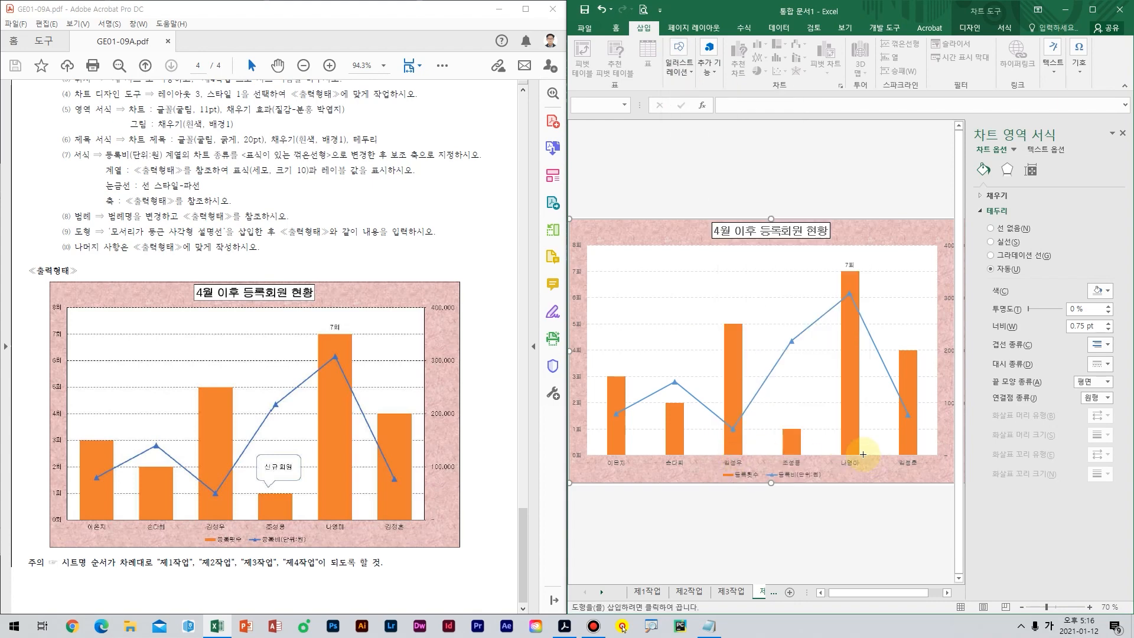
left_click_drag(775, 386, 792, 427)
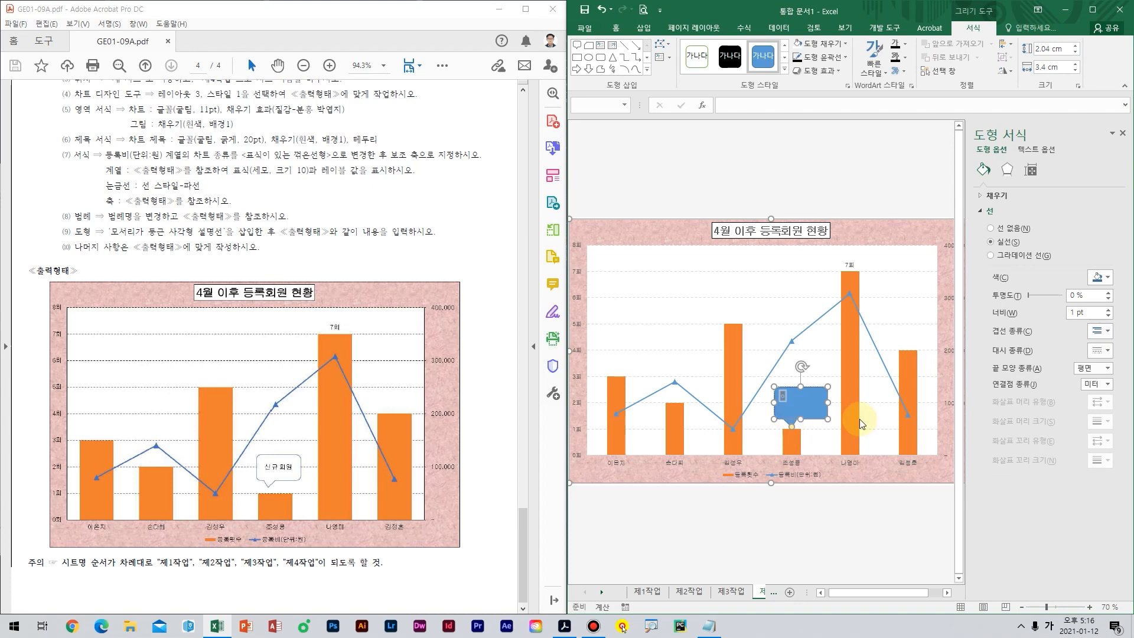
type("신규 회원")
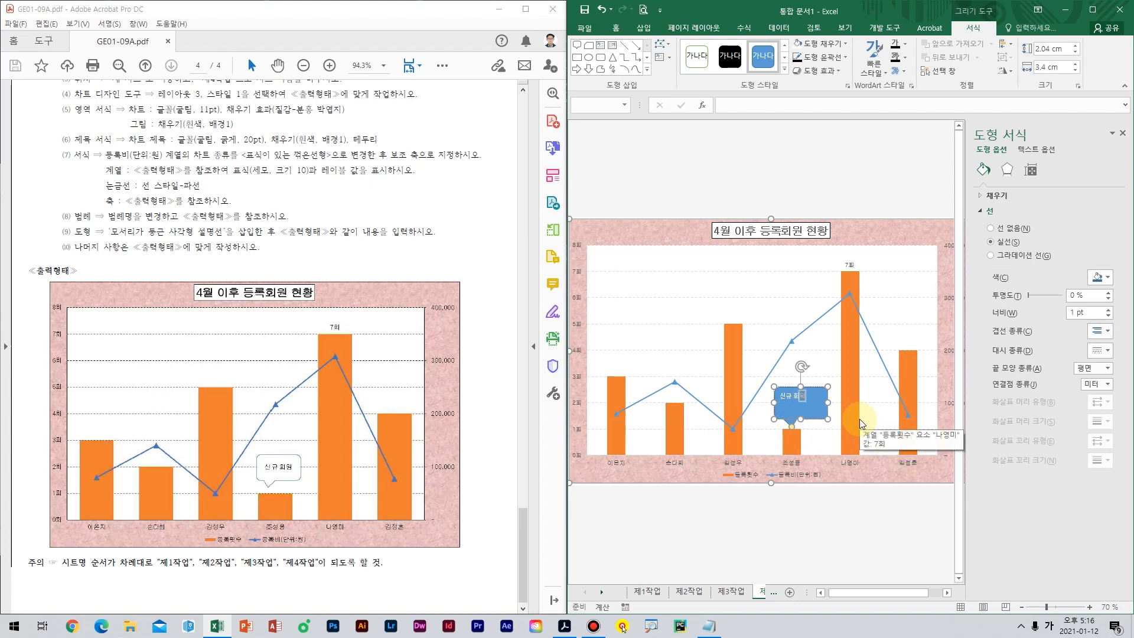
Format the callout with text centred horizontally and vertically, 굴림 font, white fill and black text.
left_click(810, 419)
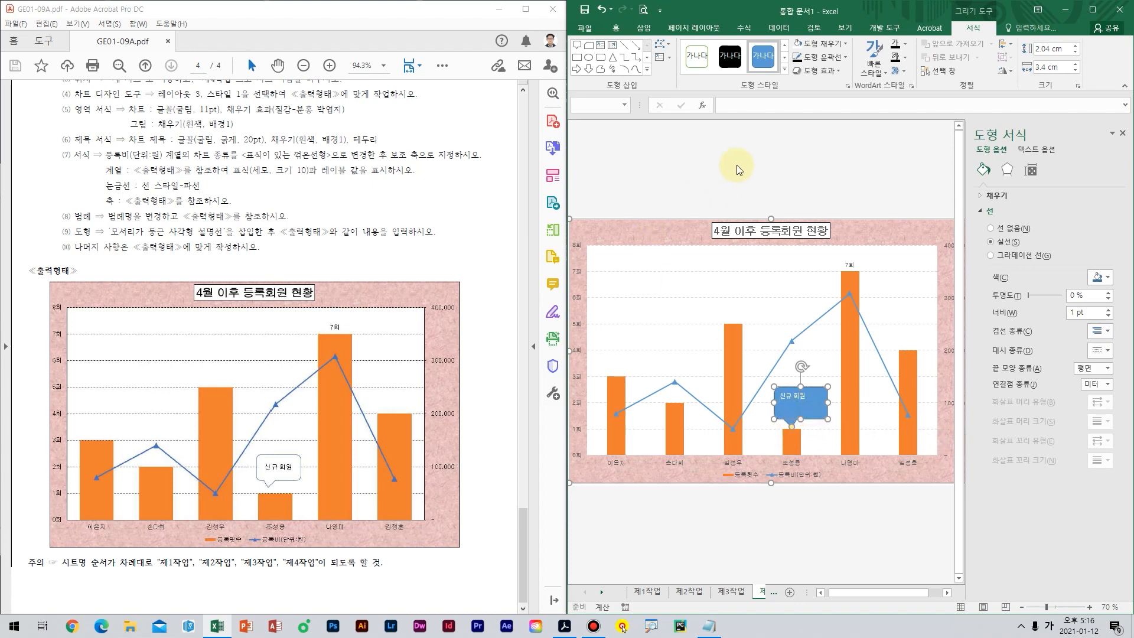
left_click(616, 27)
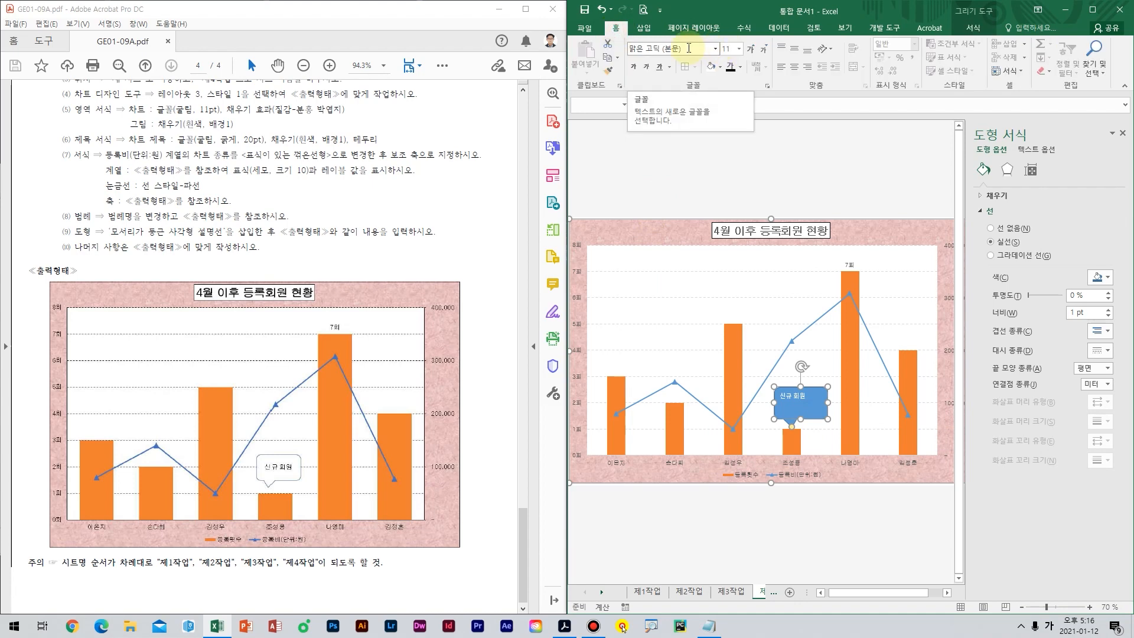
left_click(792, 52)
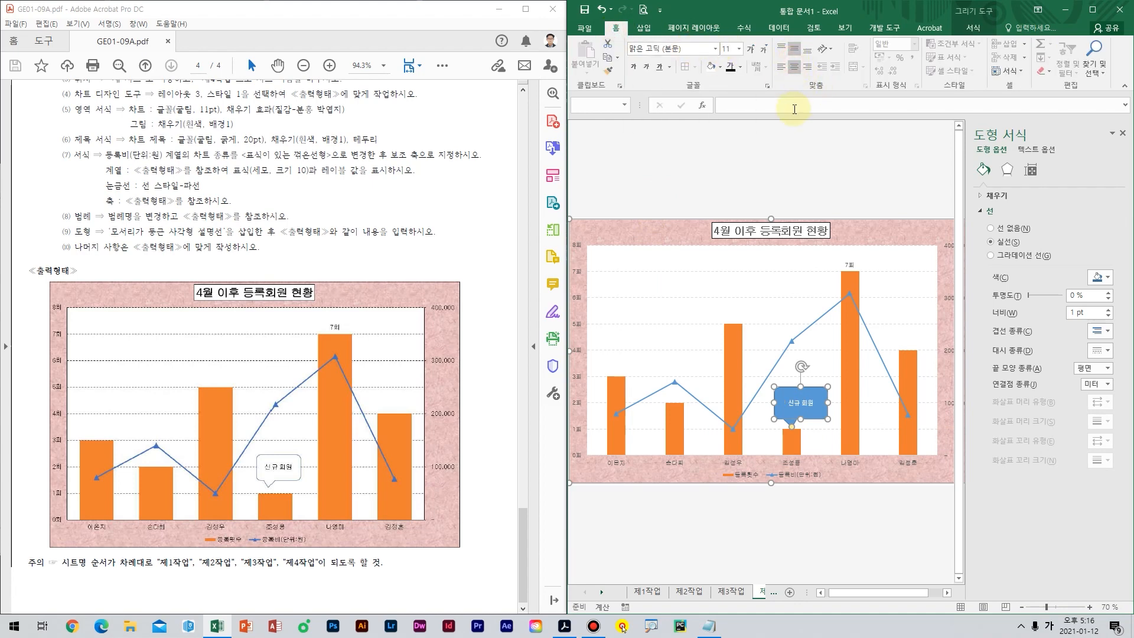
left_click(683, 50)
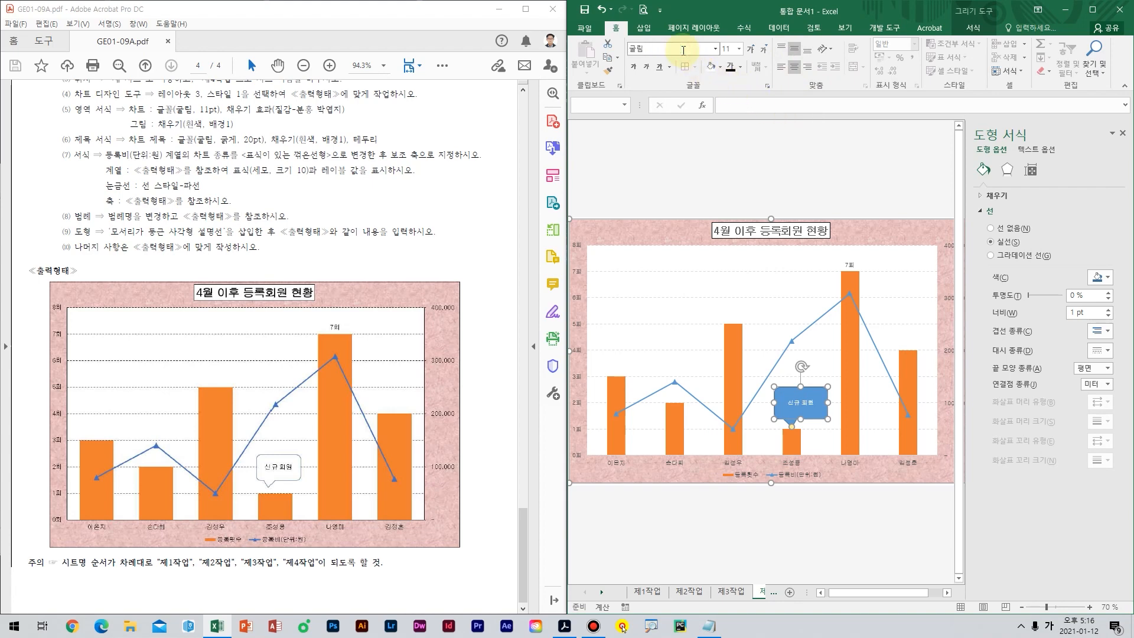
left_click(712, 70)
left_click(740, 67)
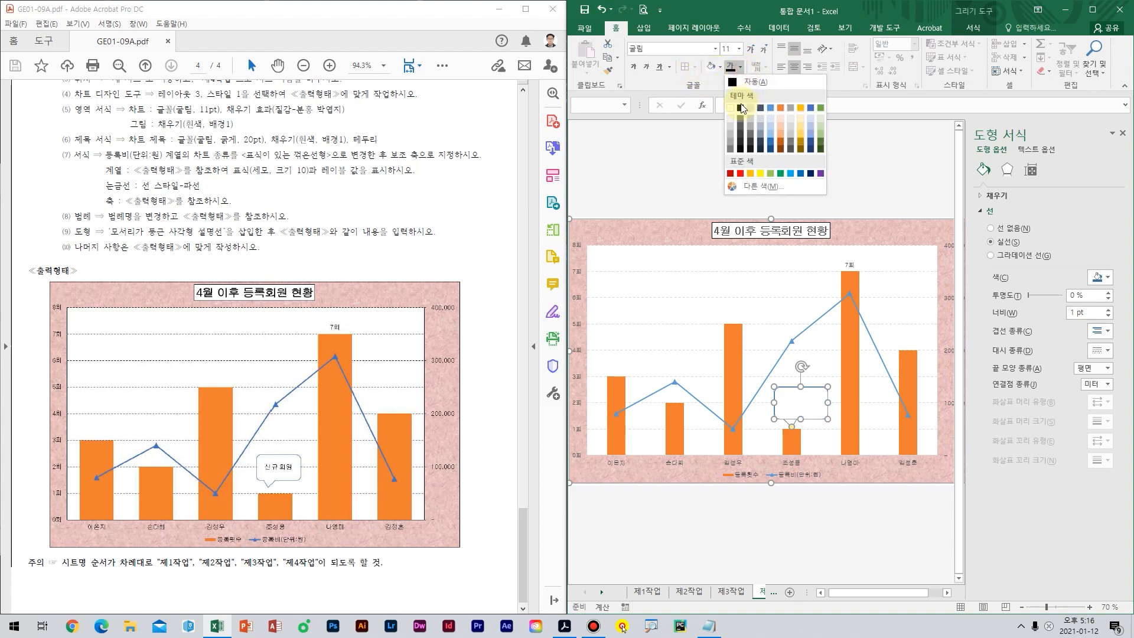
left_click(740, 106)
left_click(804, 153)
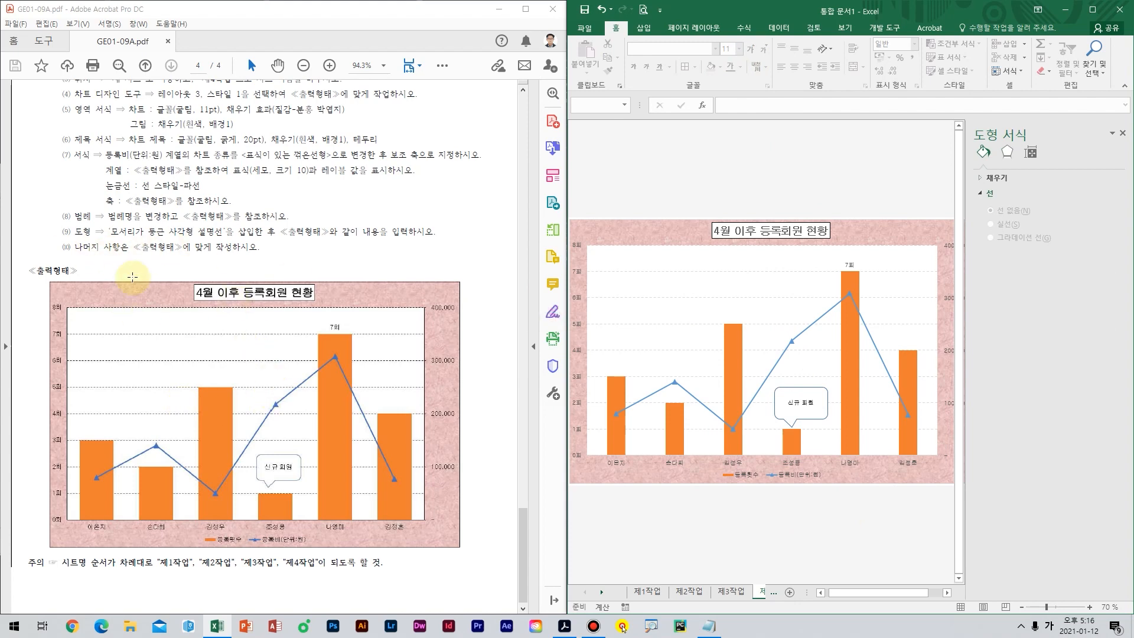
Examine the lines of both vertical axes in the PDF's enlarged sample chart.
scroll(108, 350, "up", 3)
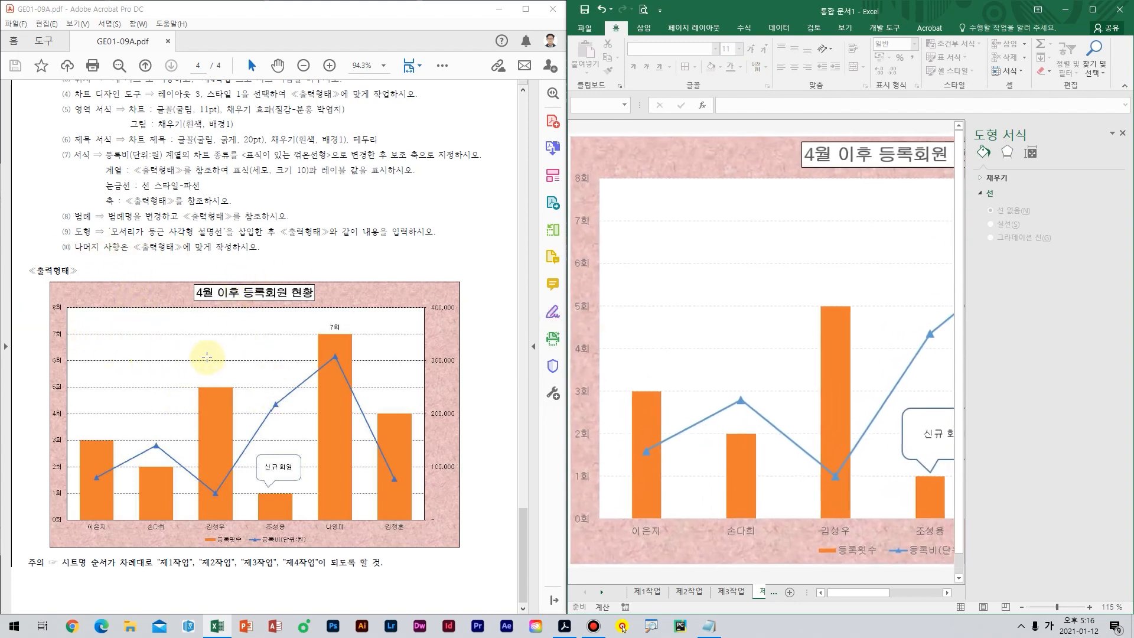
left_click(200, 358)
scroll(69, 364, "up", 5)
key("space")
left_click_drag(138, 546, 195, 223)
mouse_move(140, 445)
left_mouse_down()
mouse_move(167, 380)
mouse_move(179, 413)
mouse_move(154, 468)
left_mouse_up()
mouse_move(323, 544)
left_mouse_down()
mouse_move(305, 550)
mouse_move(324, 532)
left_mouse_up()
key("Escape")
left_click(325, 331)
key("space")
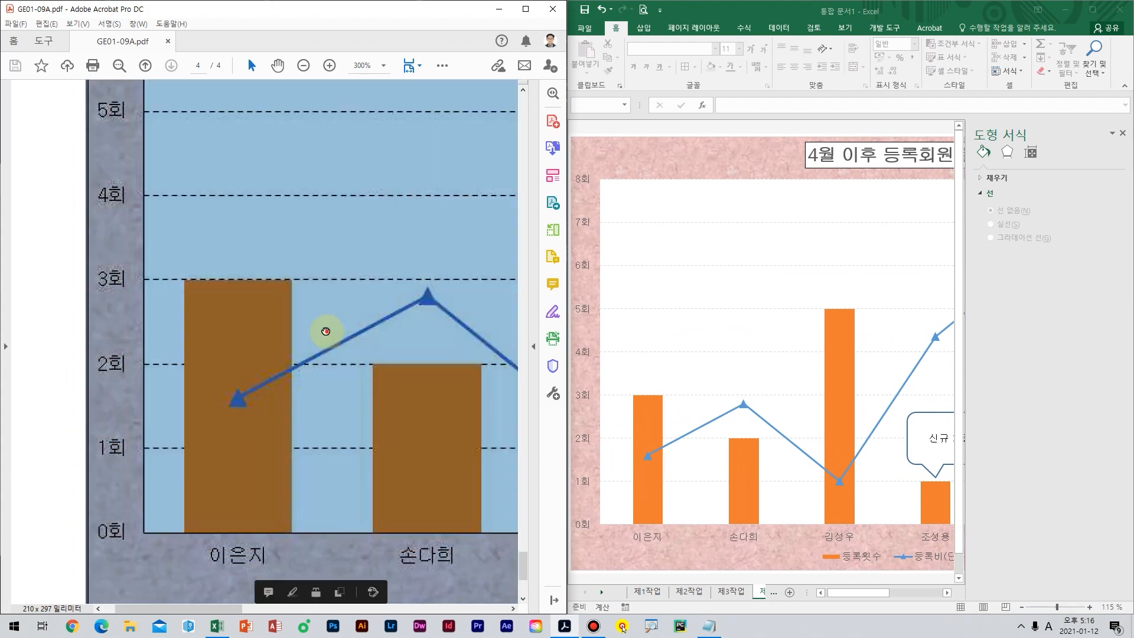
left_click_drag(326, 331, 157, 380)
left_click(253, 336)
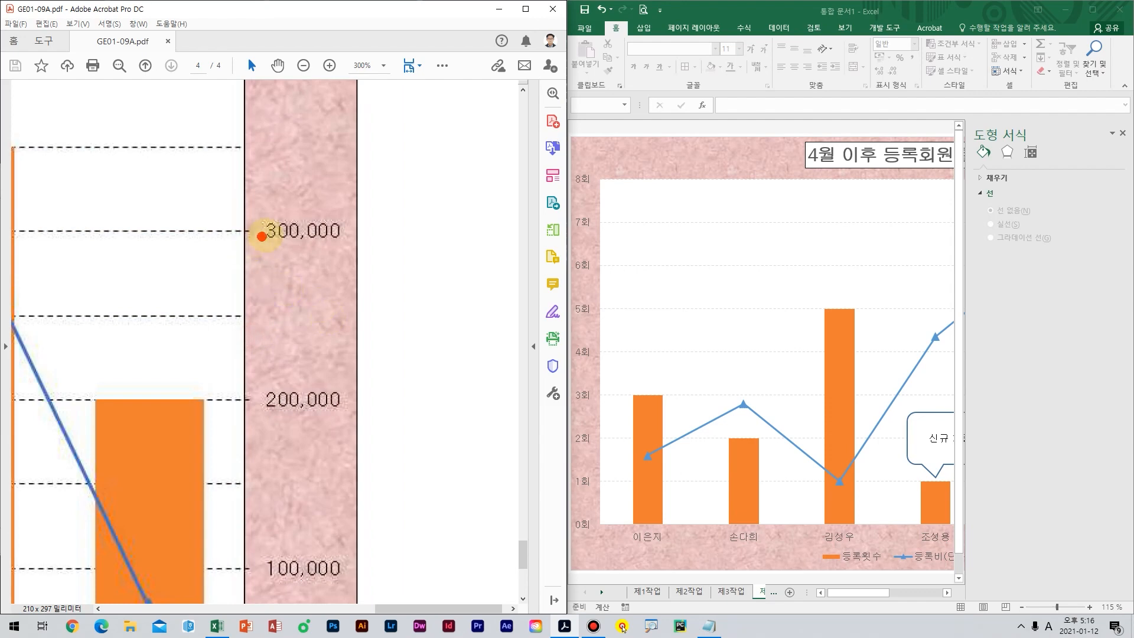
left_click_drag(261, 236, 263, 256)
key("Escape")
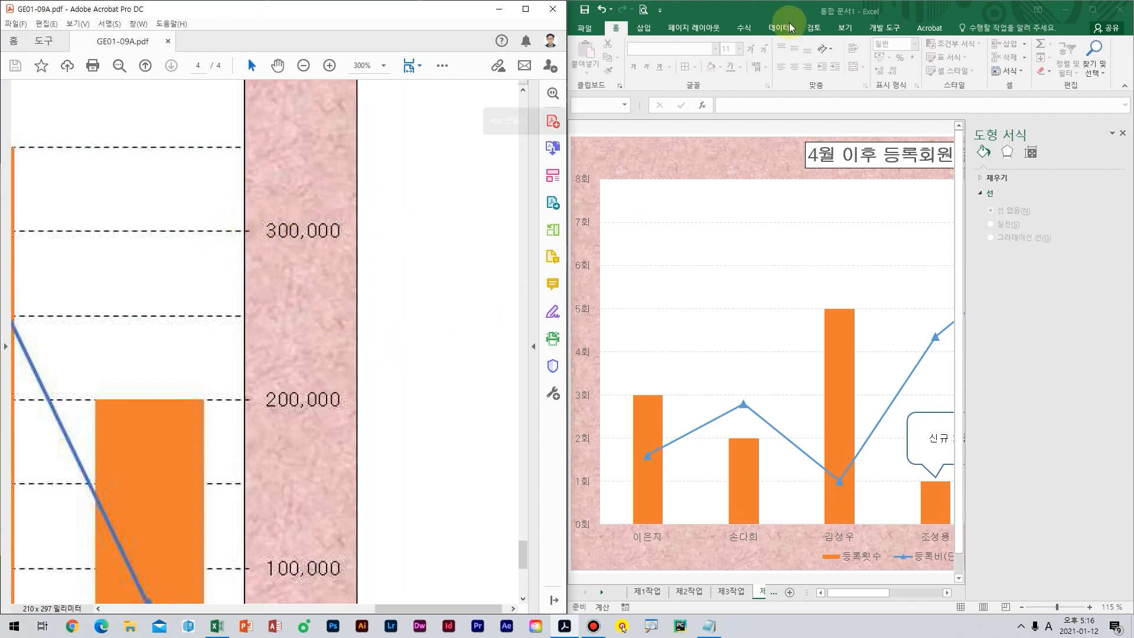
Give the primary vertical axis (등록횟수) a black outline in the maximized workbook window.
left_click(785, 12)
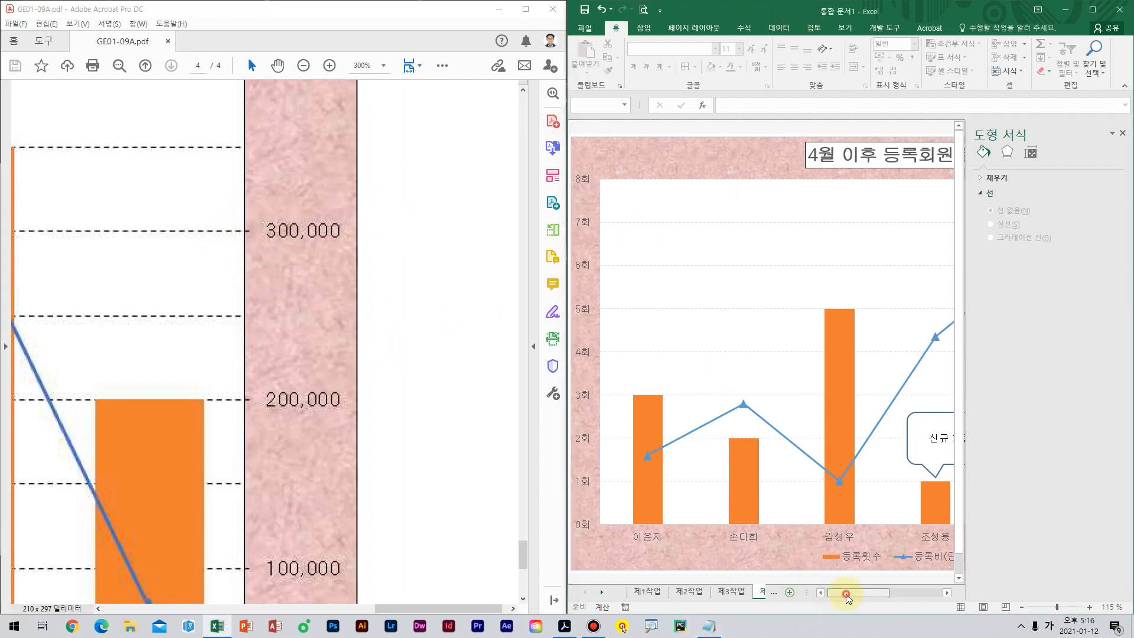
scroll(577, 432, "up", 3)
left_click(597, 188)
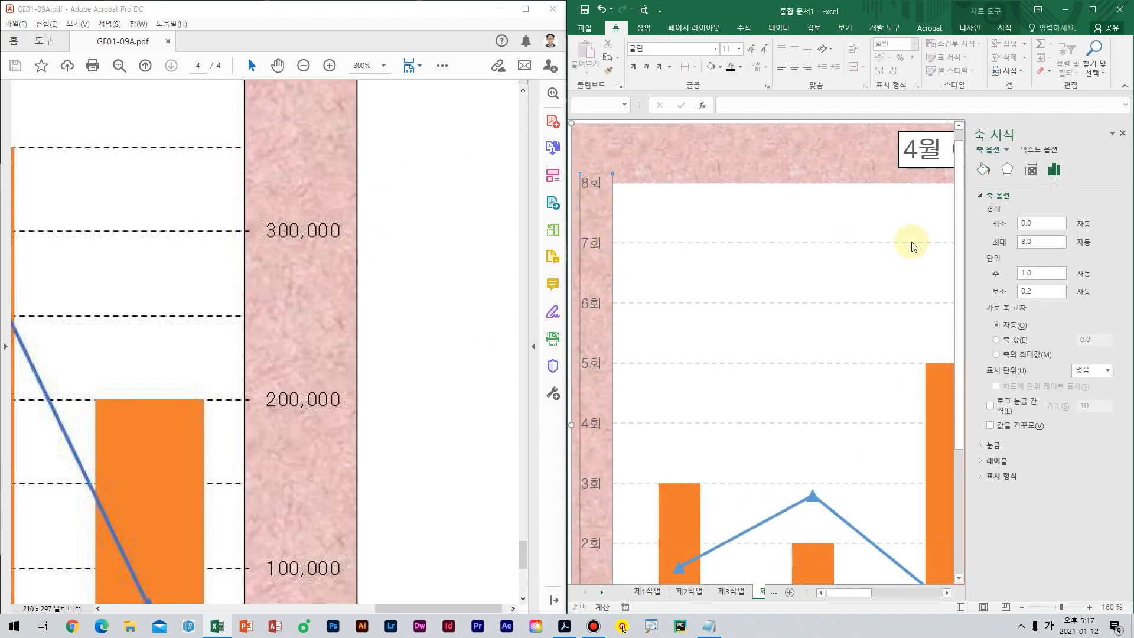
left_click(1004, 28)
double_click(903, 17)
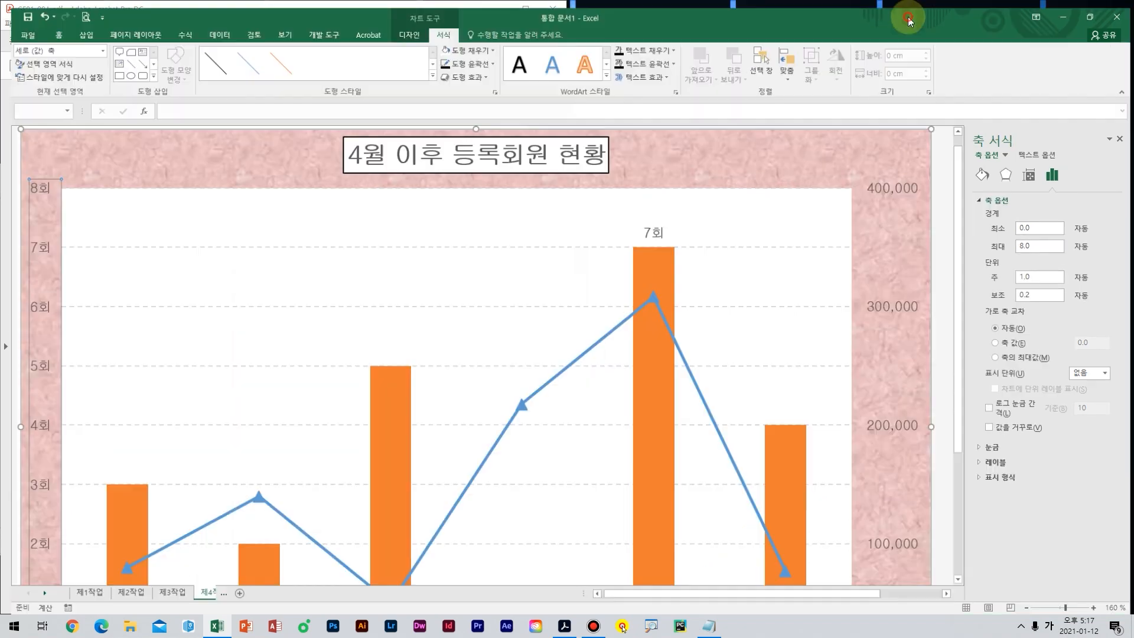
left_click(467, 63)
left_click(450, 99)
left_click(109, 158)
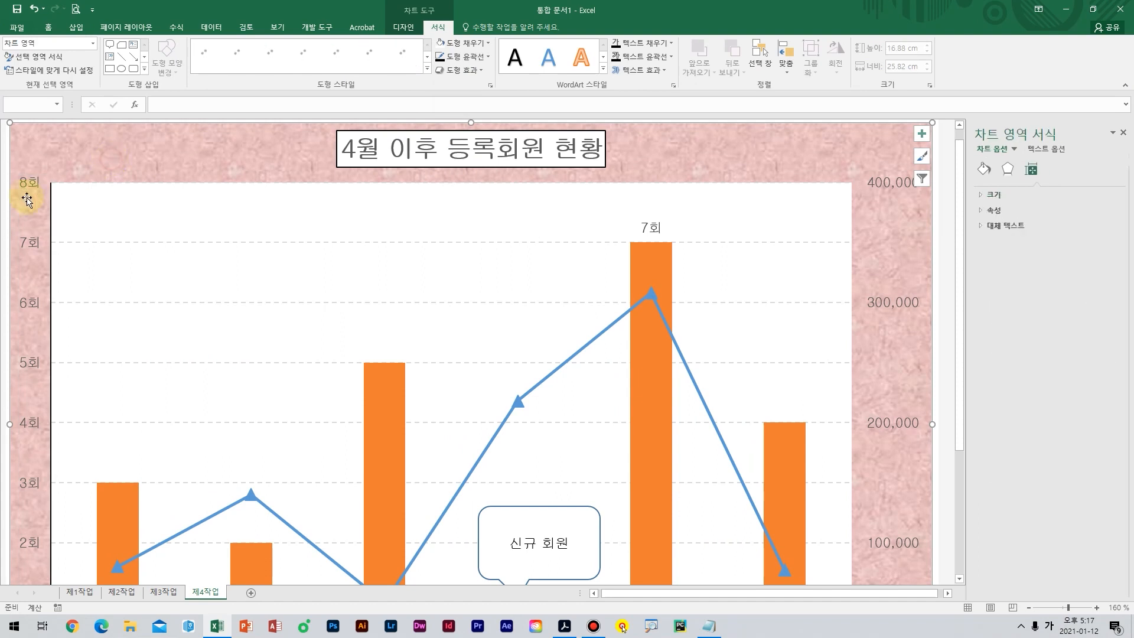
Give the secondary vertical axis a black outline as in the sample chart.
left_click(883, 186)
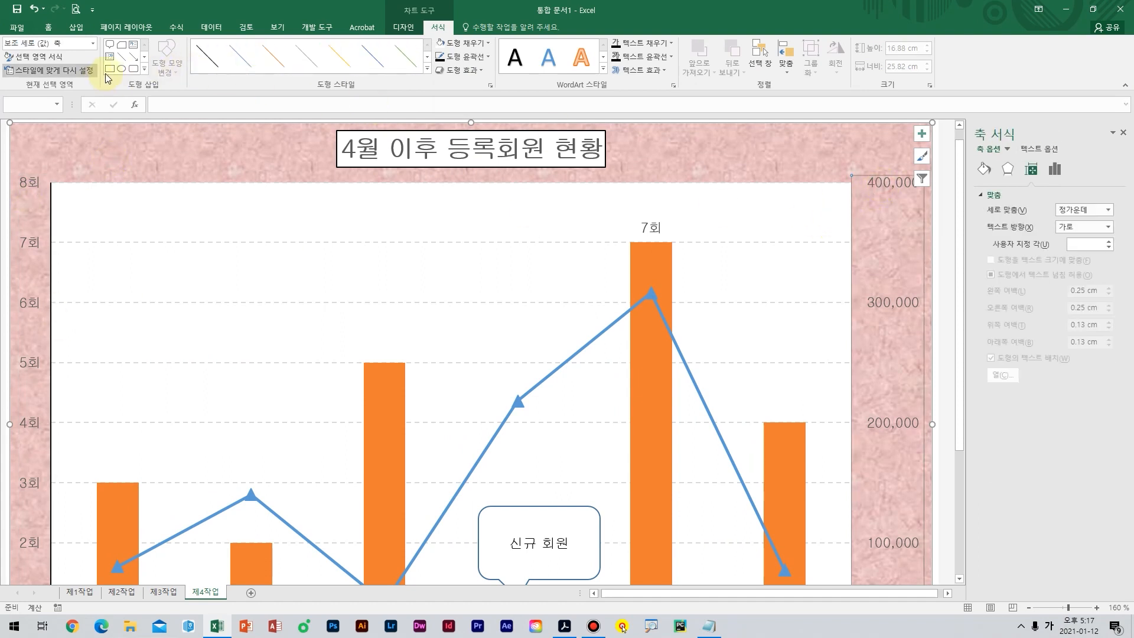
left_click(447, 40)
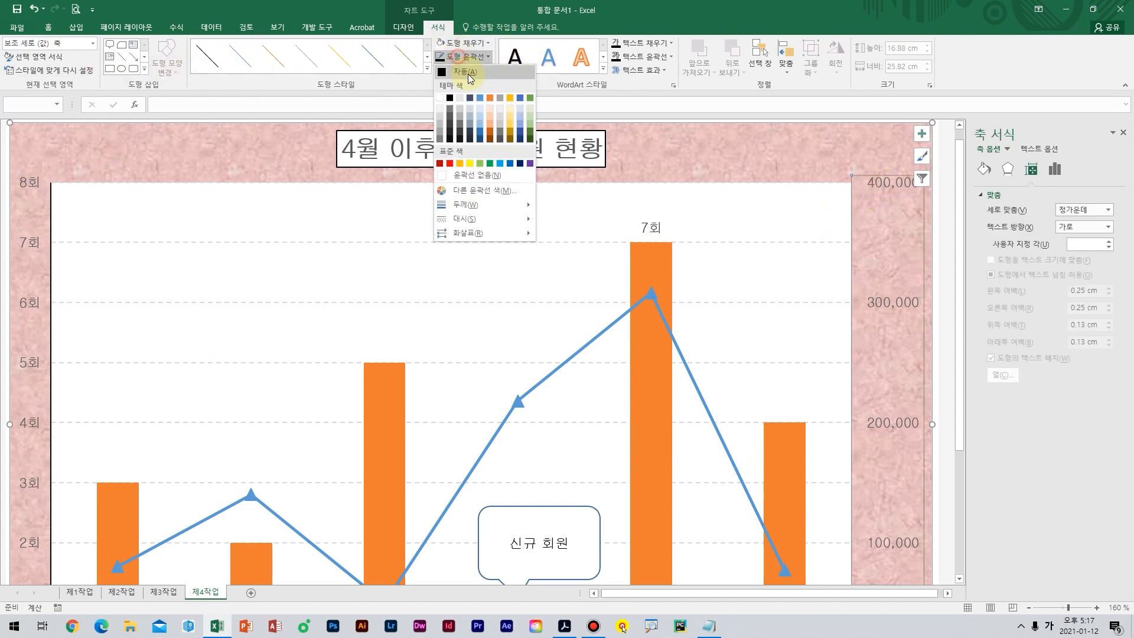
left_click(454, 103)
left_click(723, 152)
scroll(810, 317, "down", 1)
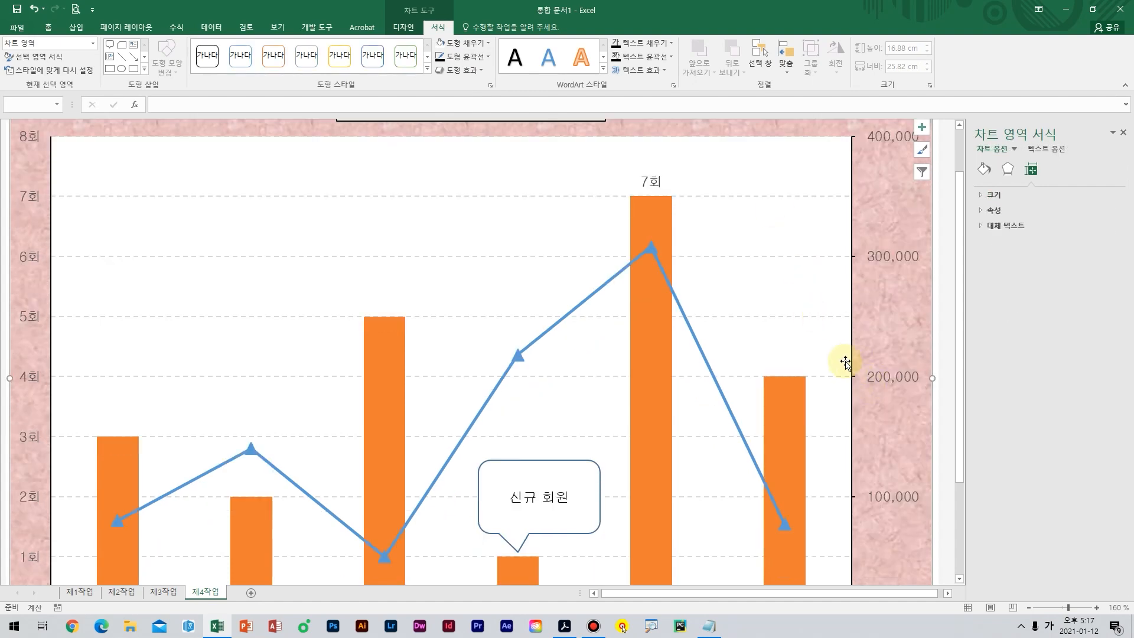
Give the chart's horizontal category axis a black outline.
scroll(862, 508, "down", 2)
scroll(871, 487, "down", 1)
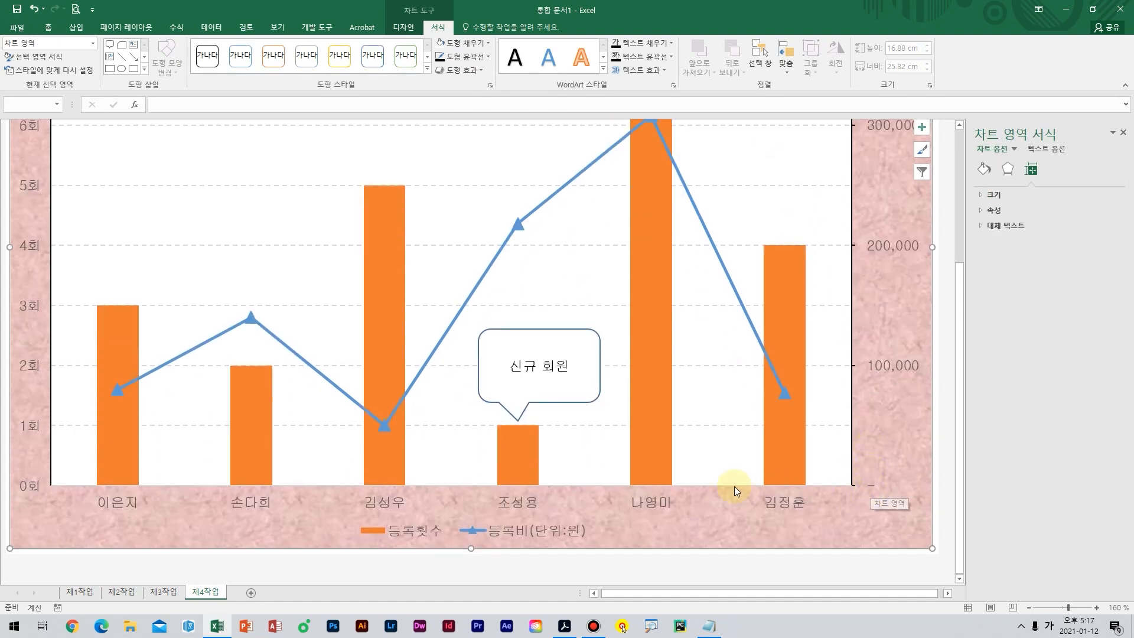
left_click(595, 490)
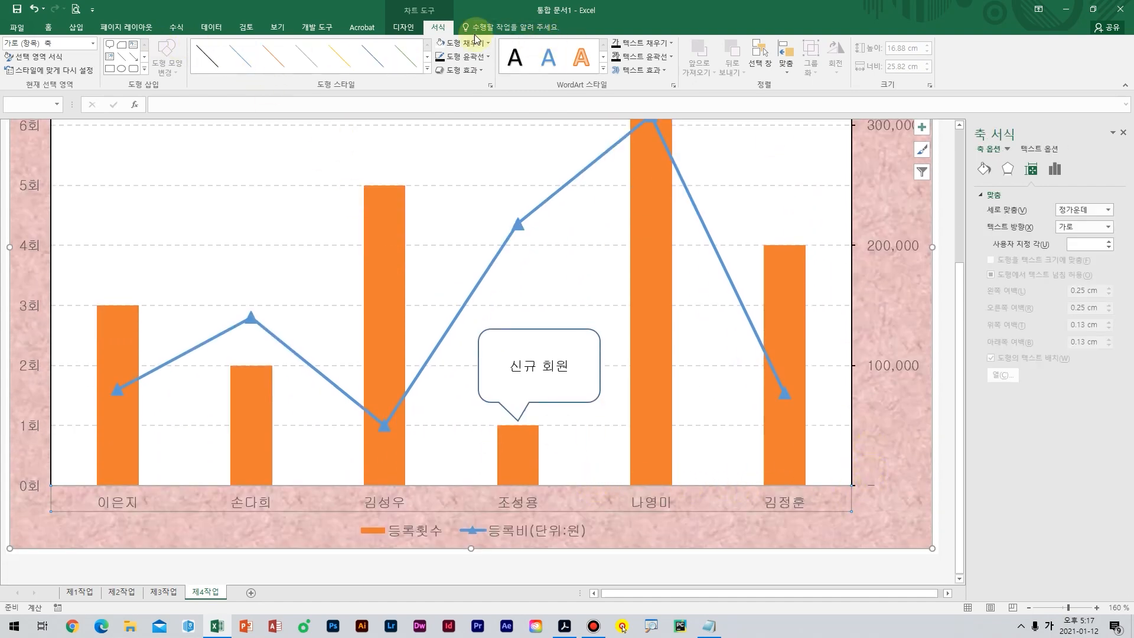
left_click(467, 61)
left_click(444, 101)
left_click(145, 559)
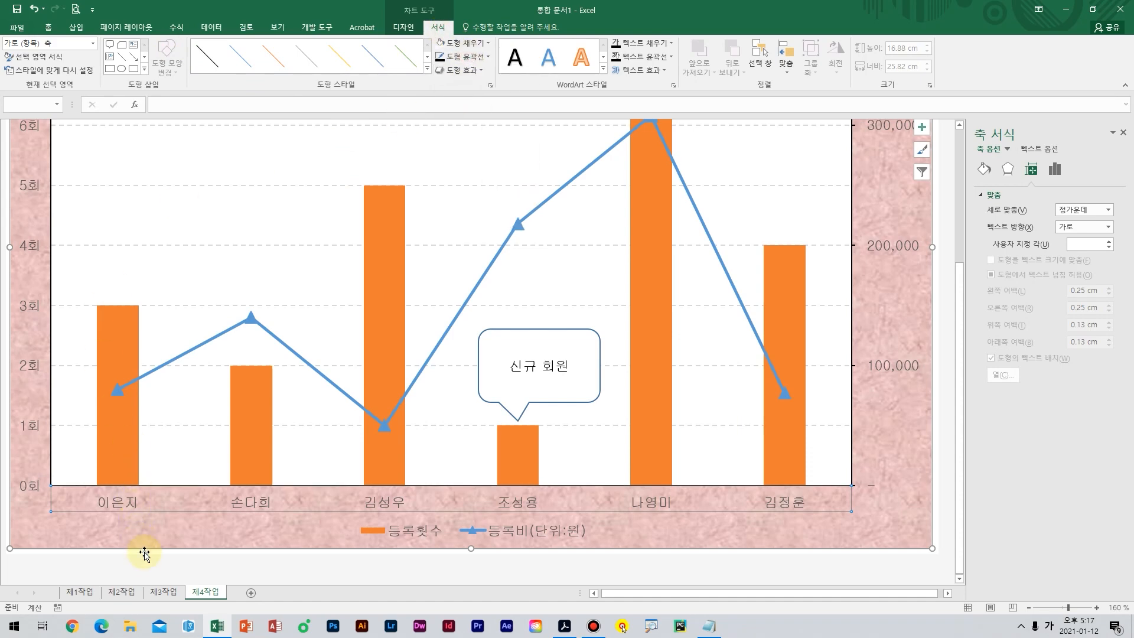
Compare the horizontal axis line, gridlines and title of the PDF's enlarged sample chart with the workbook's chart.
left_click_drag(235, 7, 481, 32)
left_click(42, 309)
key("space")
left_click_drag(91, 339, 316, 192)
left_click_drag(172, 406, 582, 283)
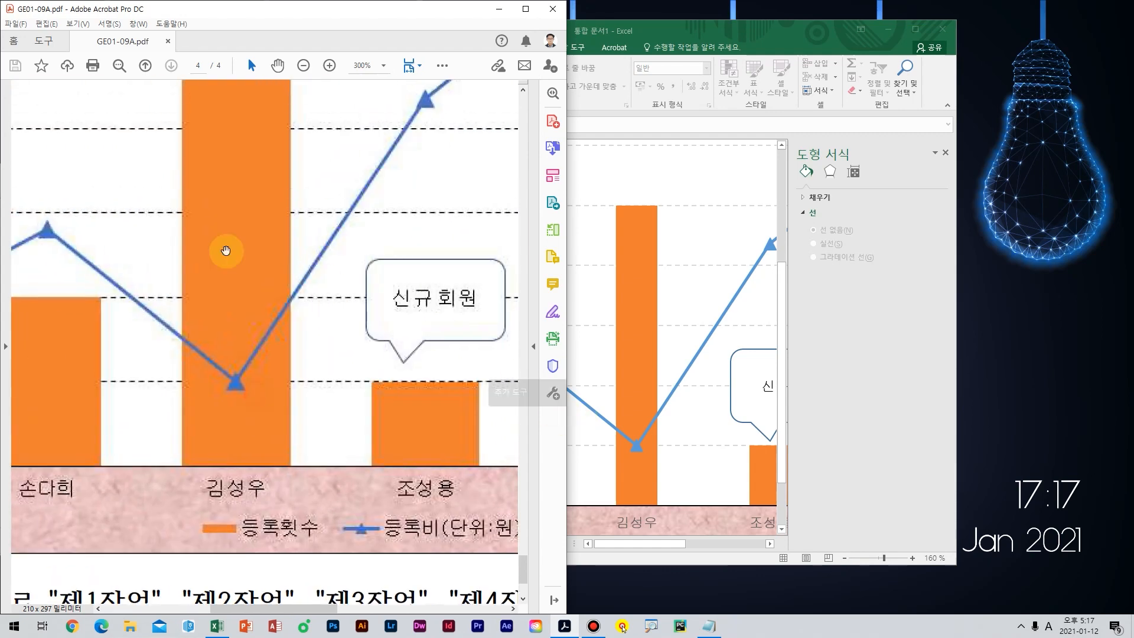
left_click_drag(225, 250, 425, 590)
left_click_drag(187, 268, 321, 453)
left_click_drag(238, 385, 217, 358)
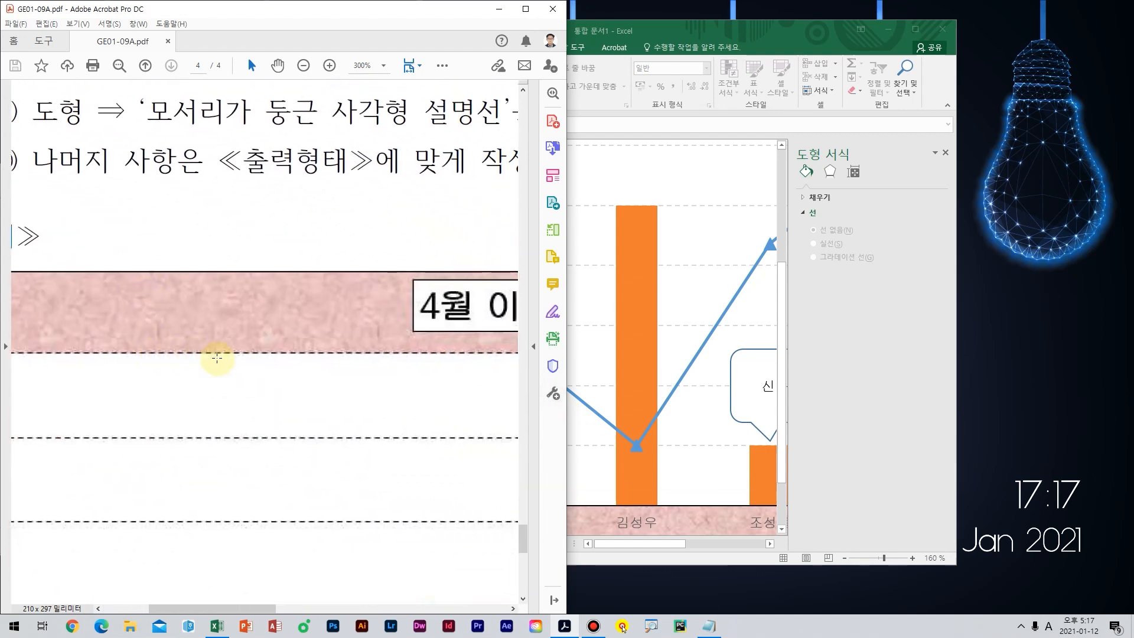
left_click(764, 195)
scroll(668, 193, "up", 5)
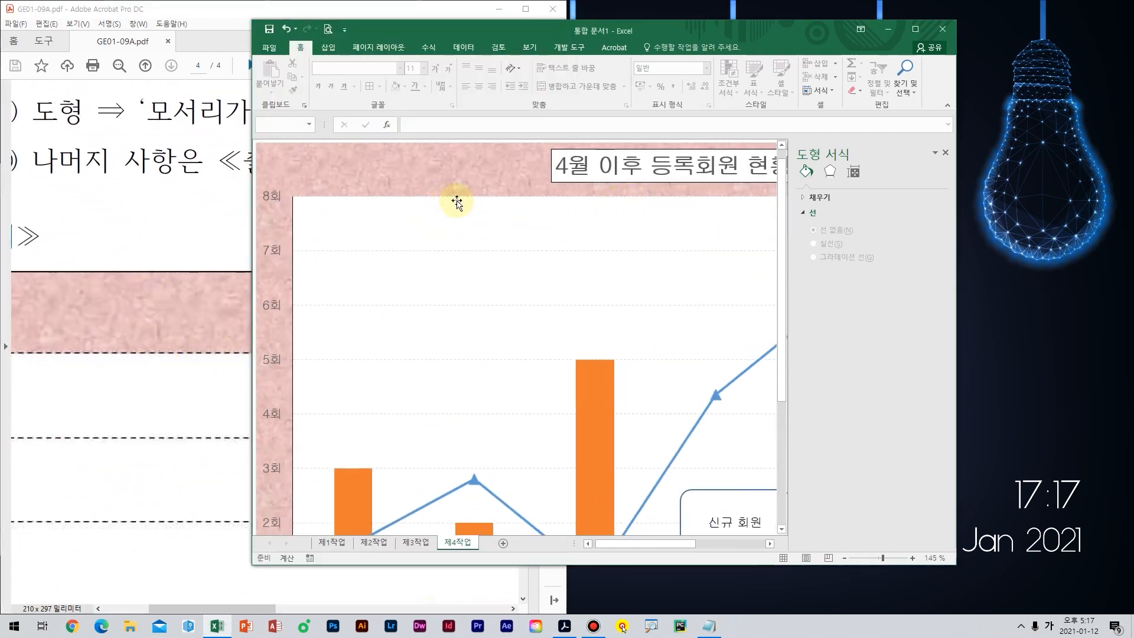
scroll(419, 216, "up", 1)
left_click(93, 396)
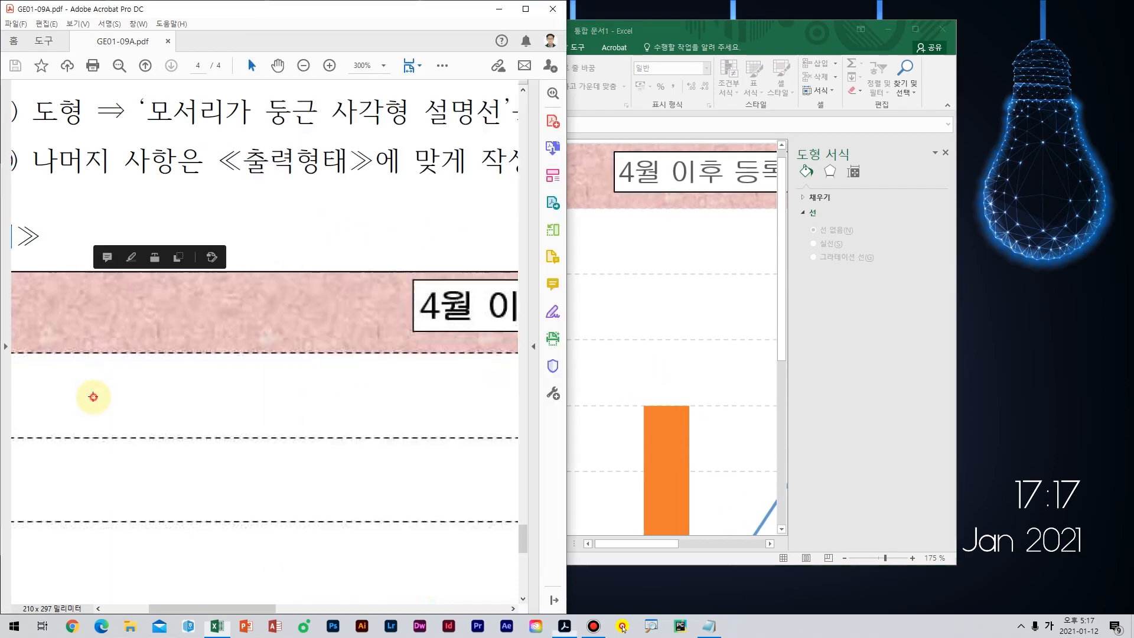
scroll(140, 382, "down", 3)
left_click(169, 366)
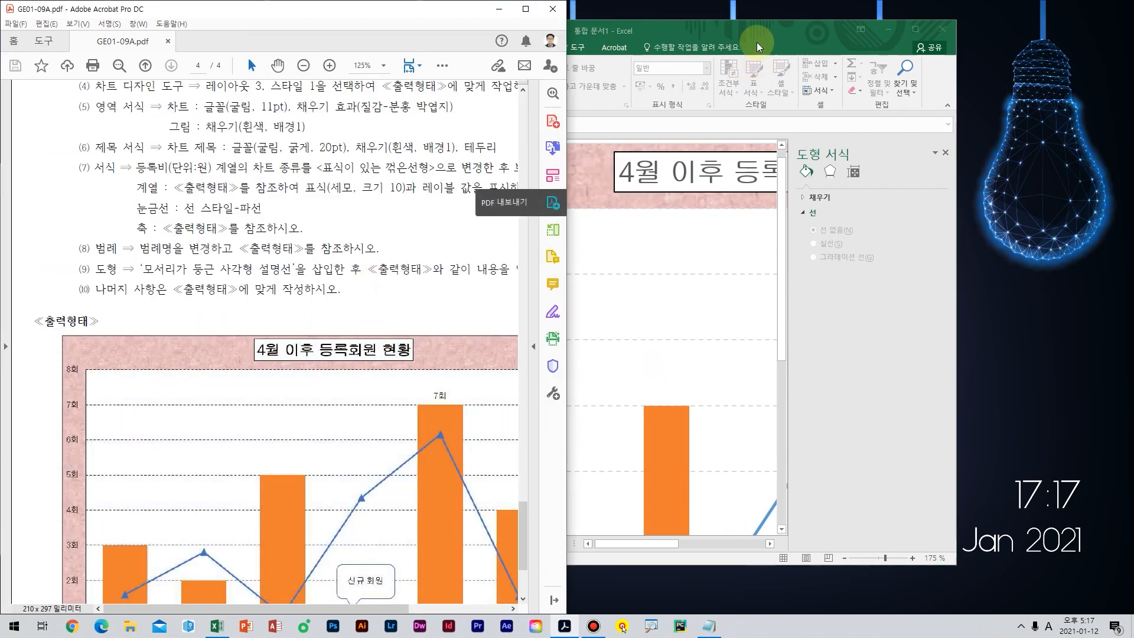
Set the font colour of the chart title 4월 이후 등록회원 현황 to black in the maximized workbook window.
left_click(716, 31)
double_click(716, 31)
scroll(719, 172, "down", 4)
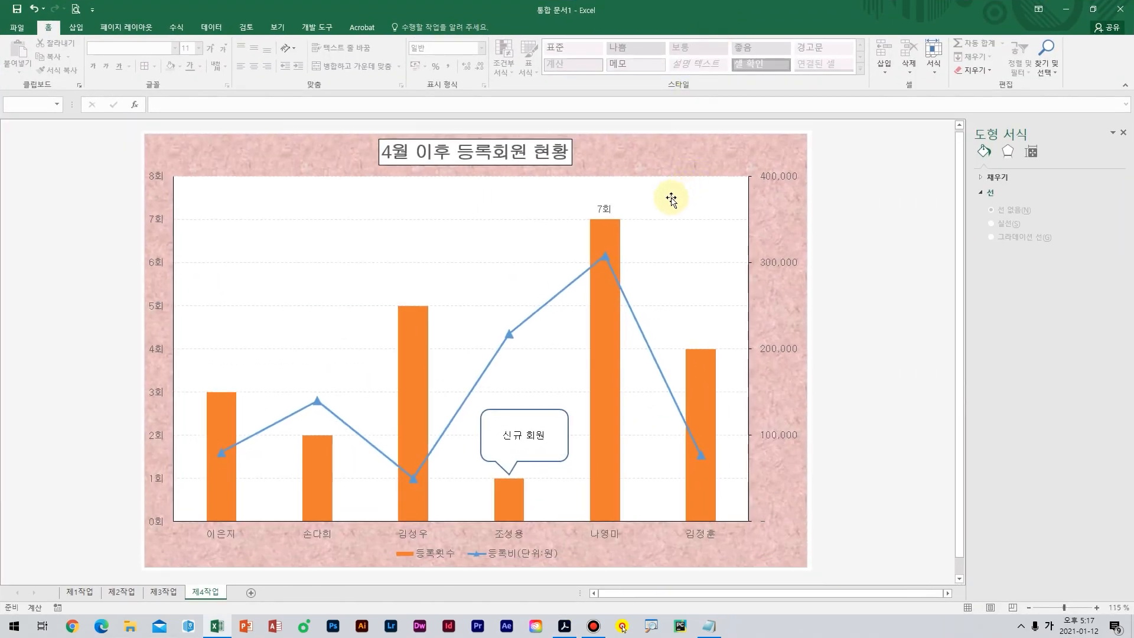
scroll(476, 316, "up", 1)
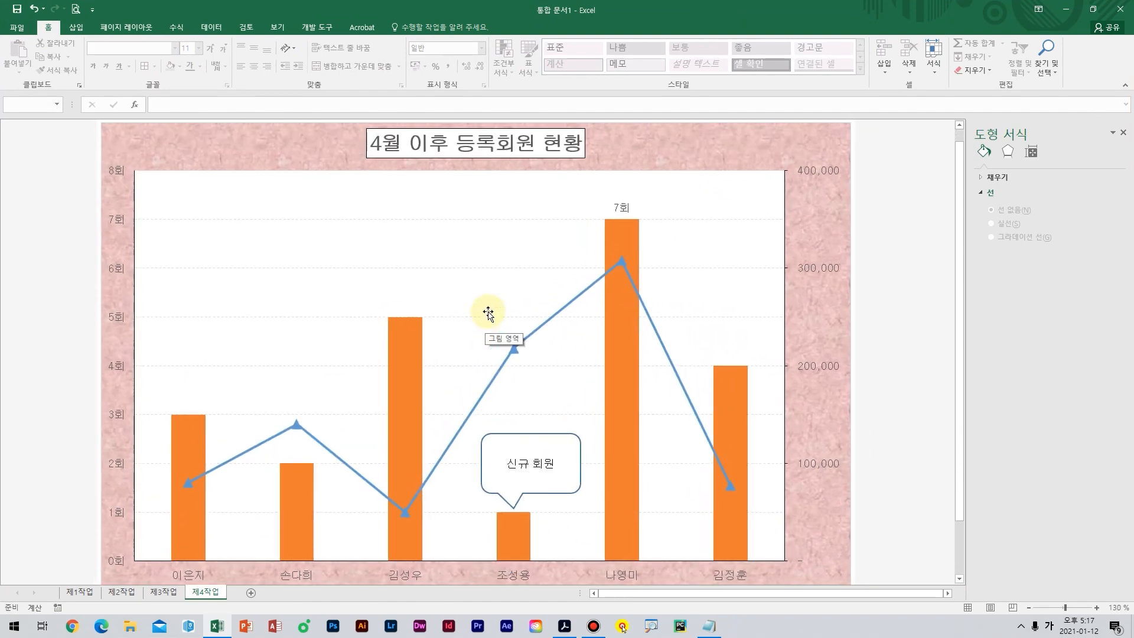
left_click(520, 179)
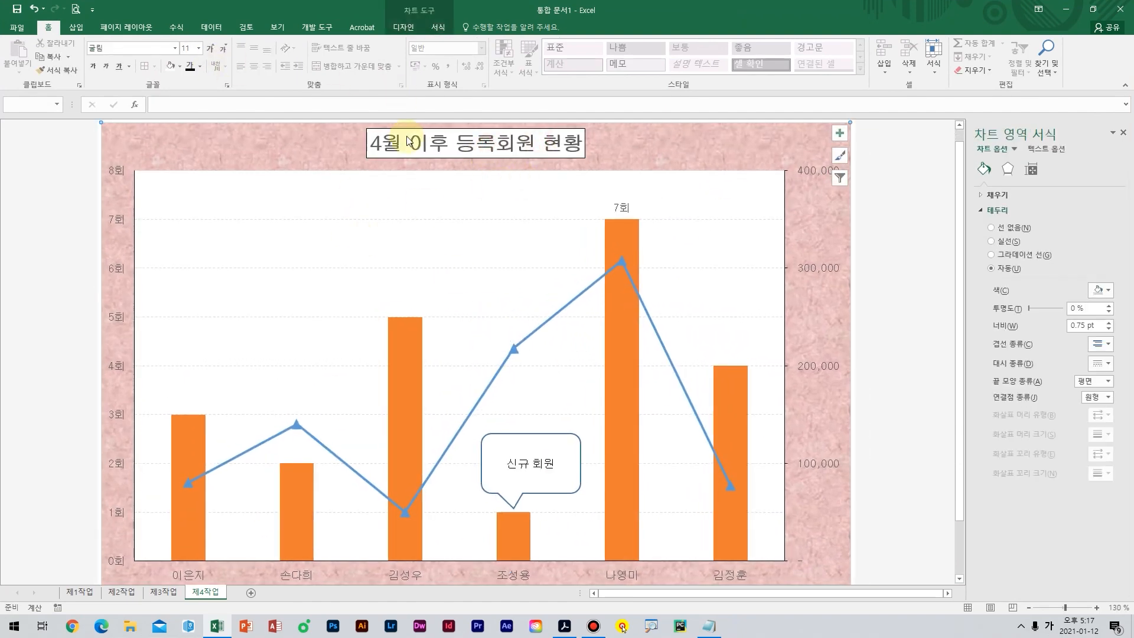
left_click(449, 141)
triple_click(463, 142)
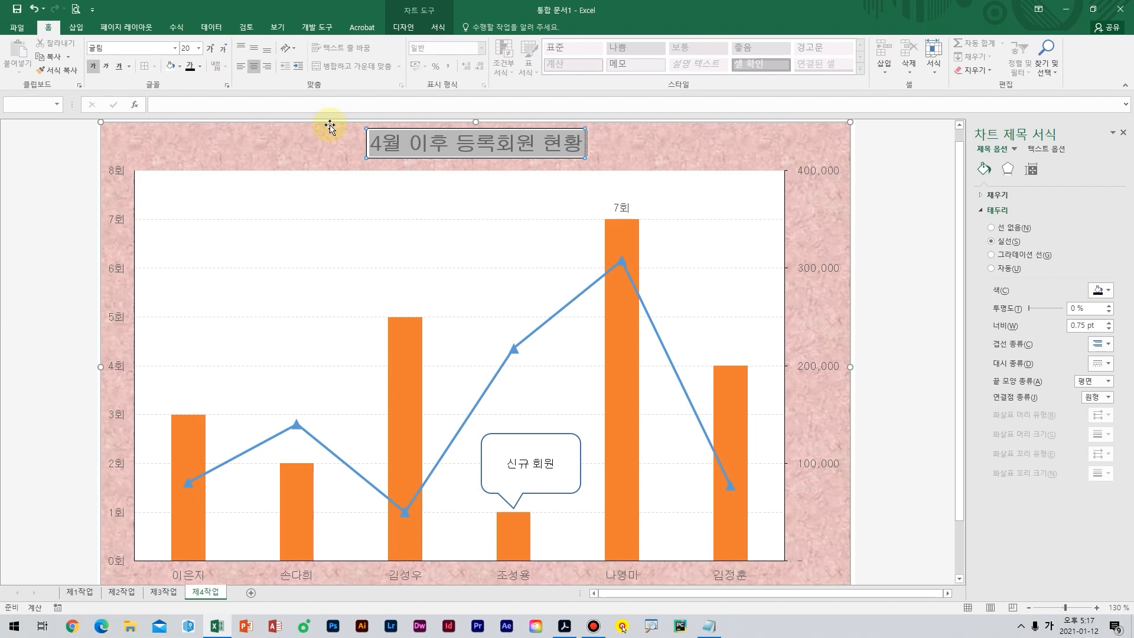
left_click(200, 67)
left_click(200, 108)
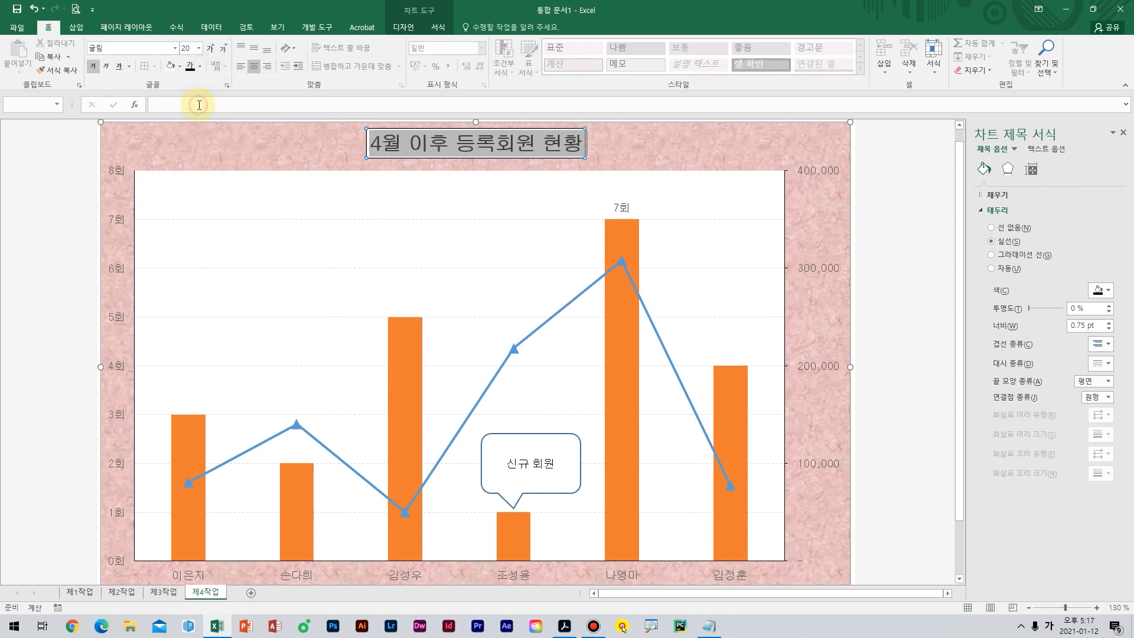
left_click(312, 141)
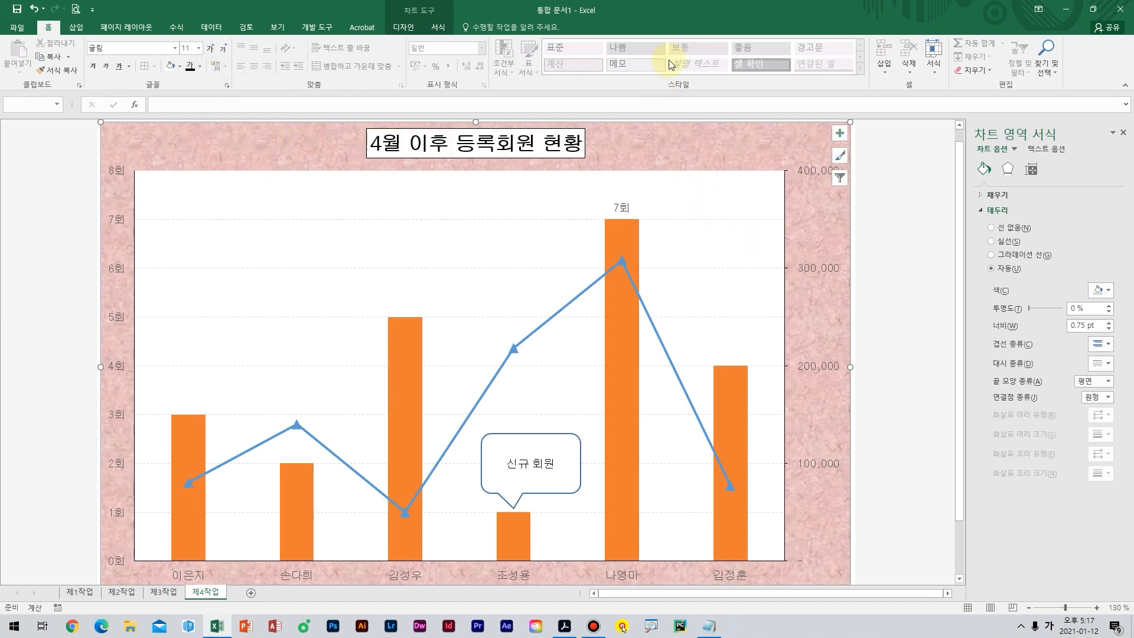
Compare the whole 제4작업 chart side by side with the PDF's instructions and sample output.
double_click(647, 12)
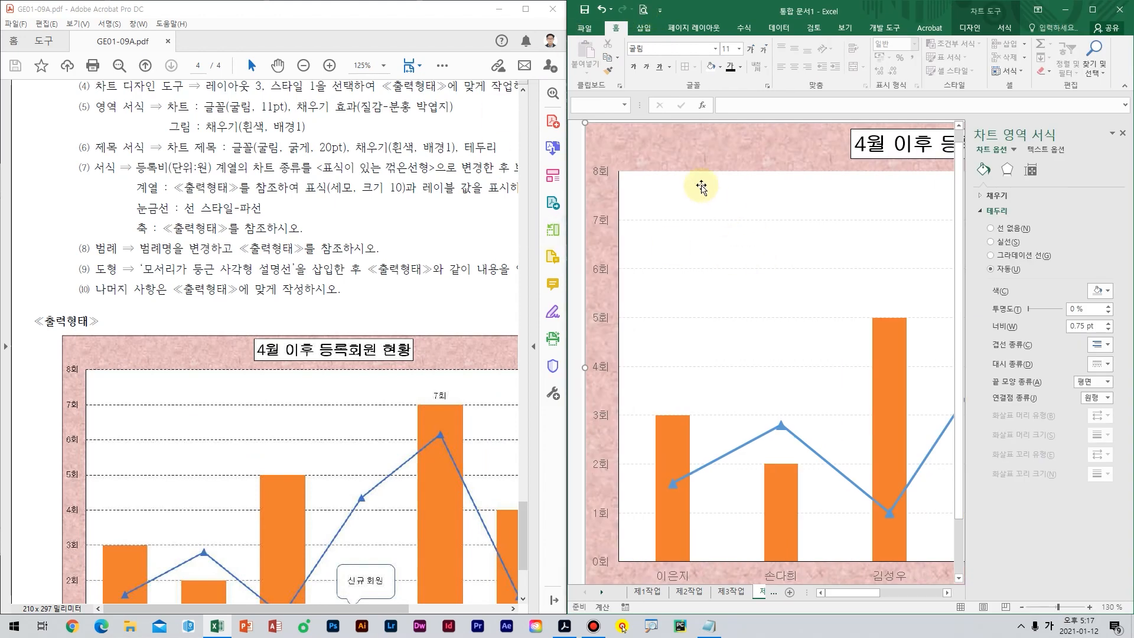
scroll(701, 170, "down", 5, "ctrl")
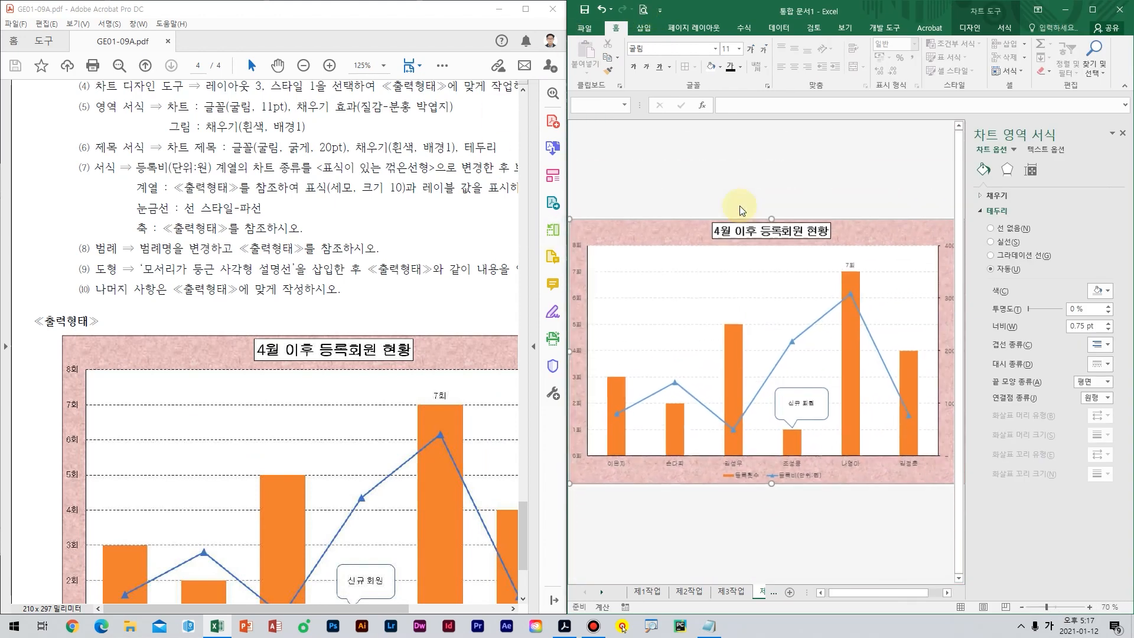
scroll(750, 217, "up", 1, "ctrl")
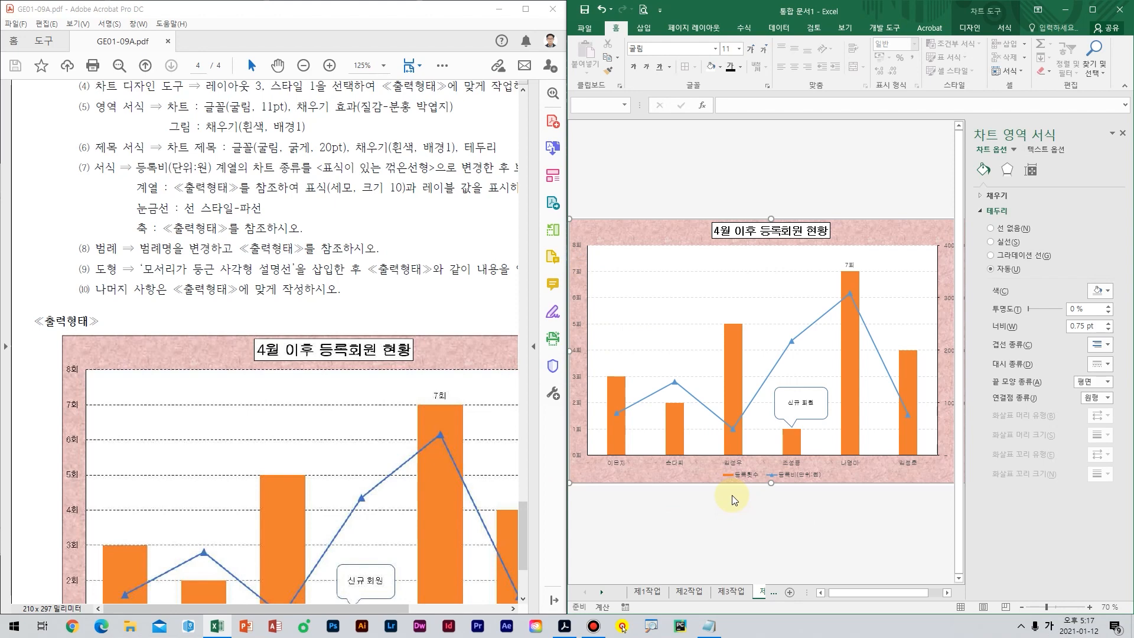
left_click(343, 248)
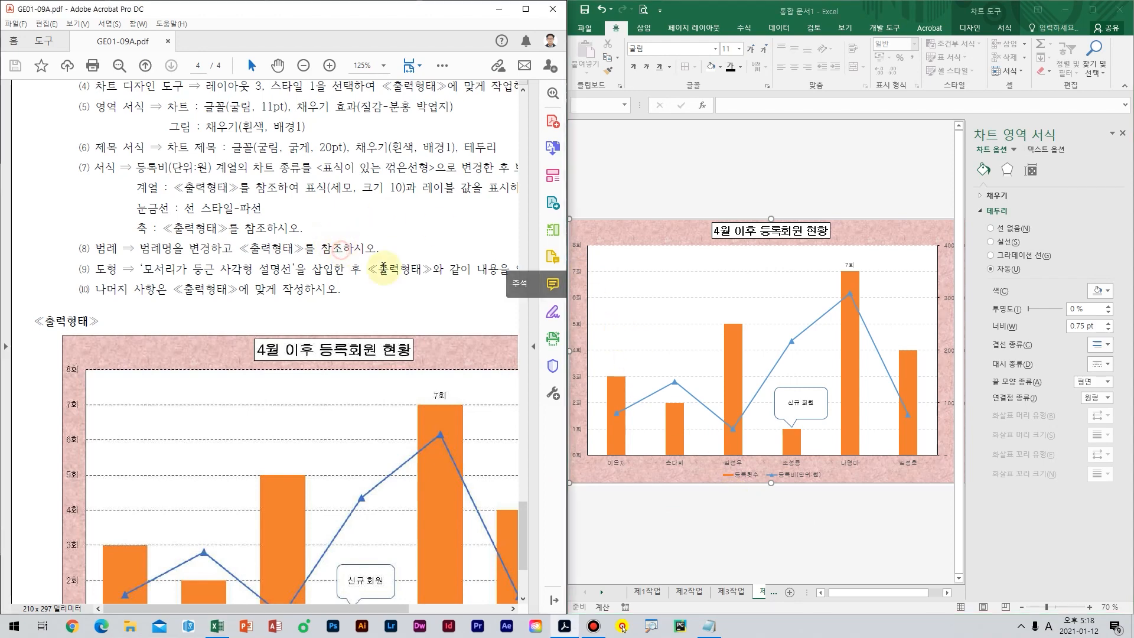
scroll(382, 266, "down", 3)
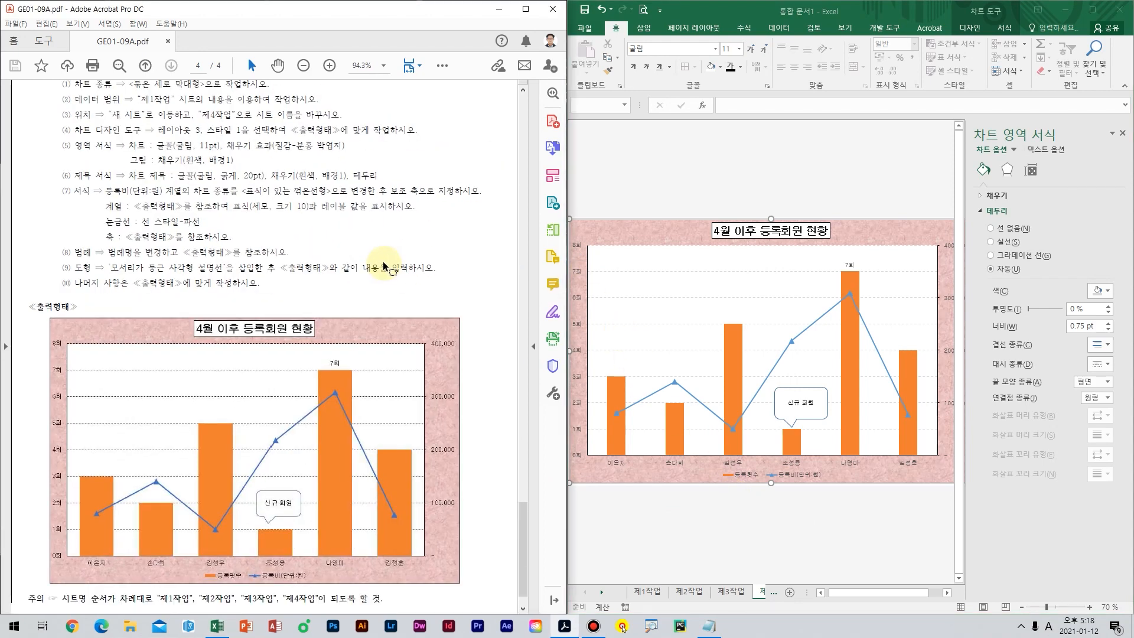
left_click(779, 518)
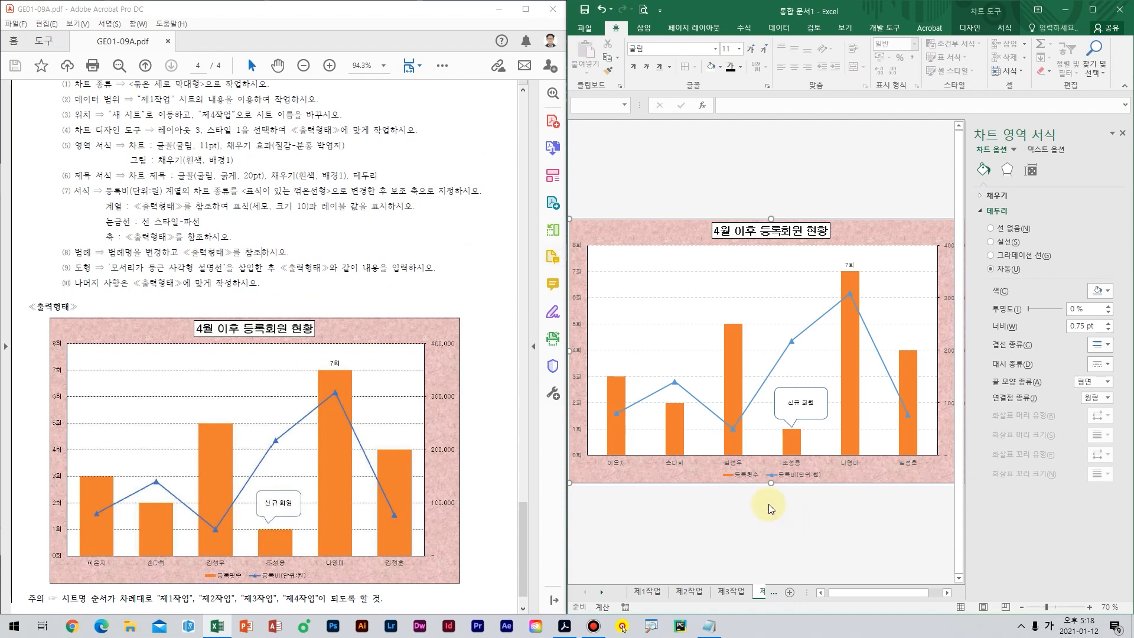